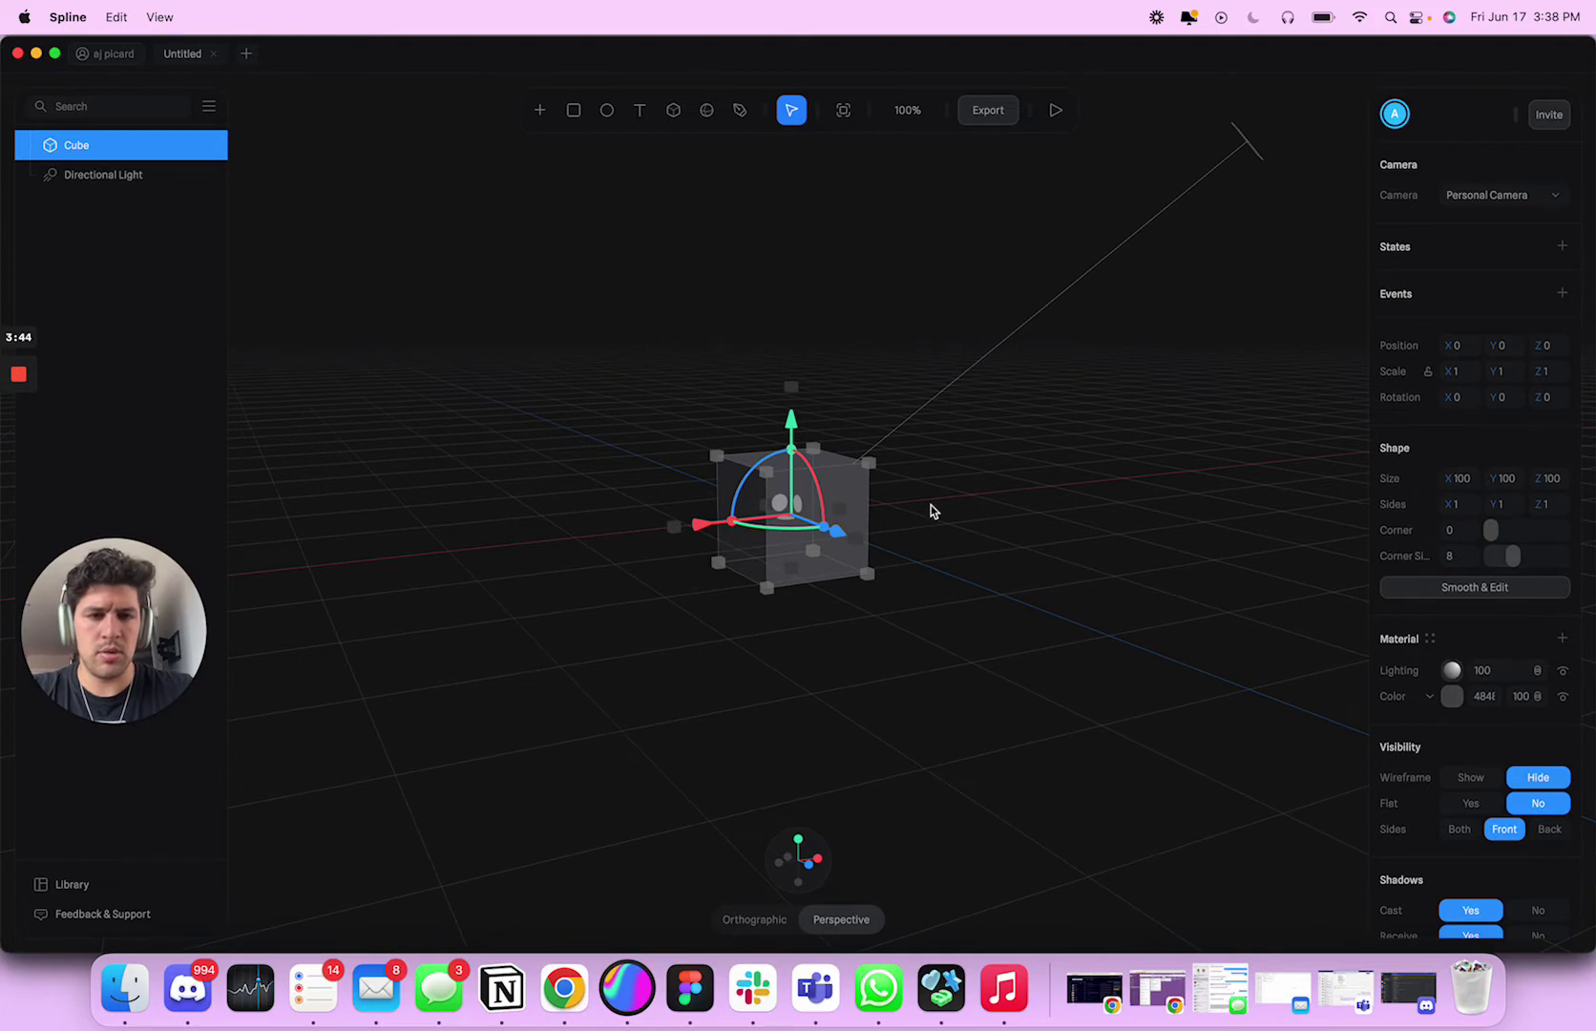
{"action": "mouse_move", "coordinate": [932, 505]}
{"action": "left_mouse_down", "text": "alt"}
{"action": "mouse_move", "coordinate": [1027, 502]}
{"action": "mouse_move", "coordinate": [953, 501]}
{"action": "left_mouse_up", "text": "alt"}
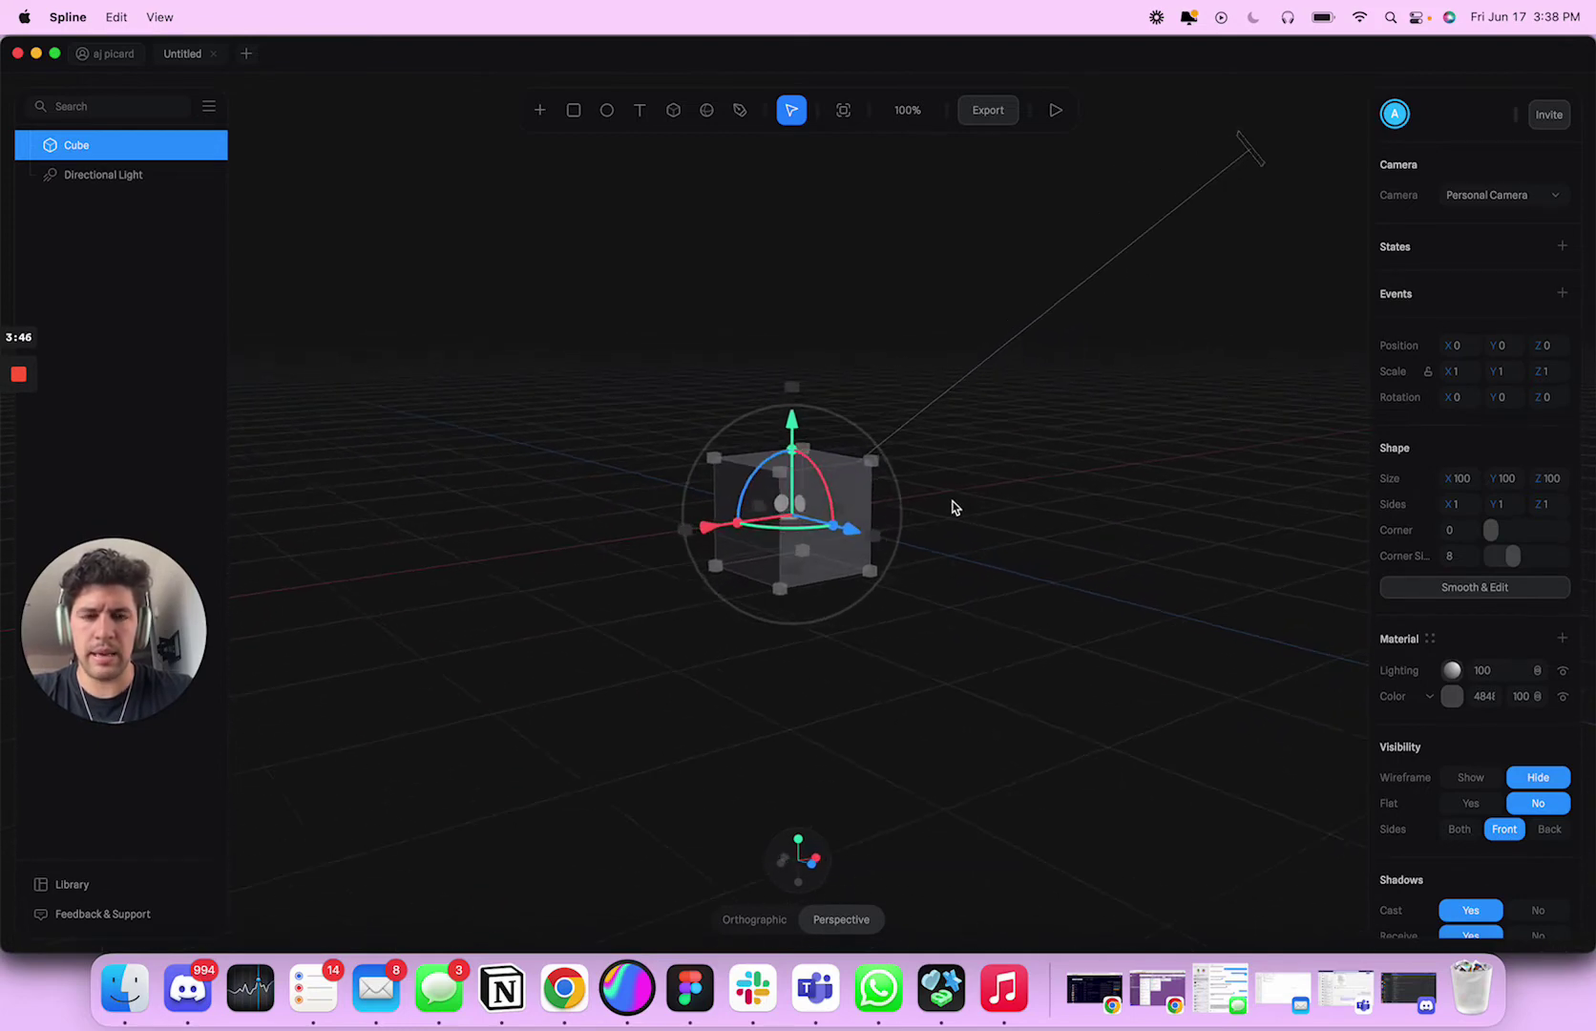
{"action": "mouse_move", "coordinate": [953, 507]}
{"action": "right_mouse_down"}
{"action": "mouse_move", "coordinate": [983, 506]}
{"action": "mouse_move", "coordinate": [950, 507]}
{"action": "right_mouse_up"}
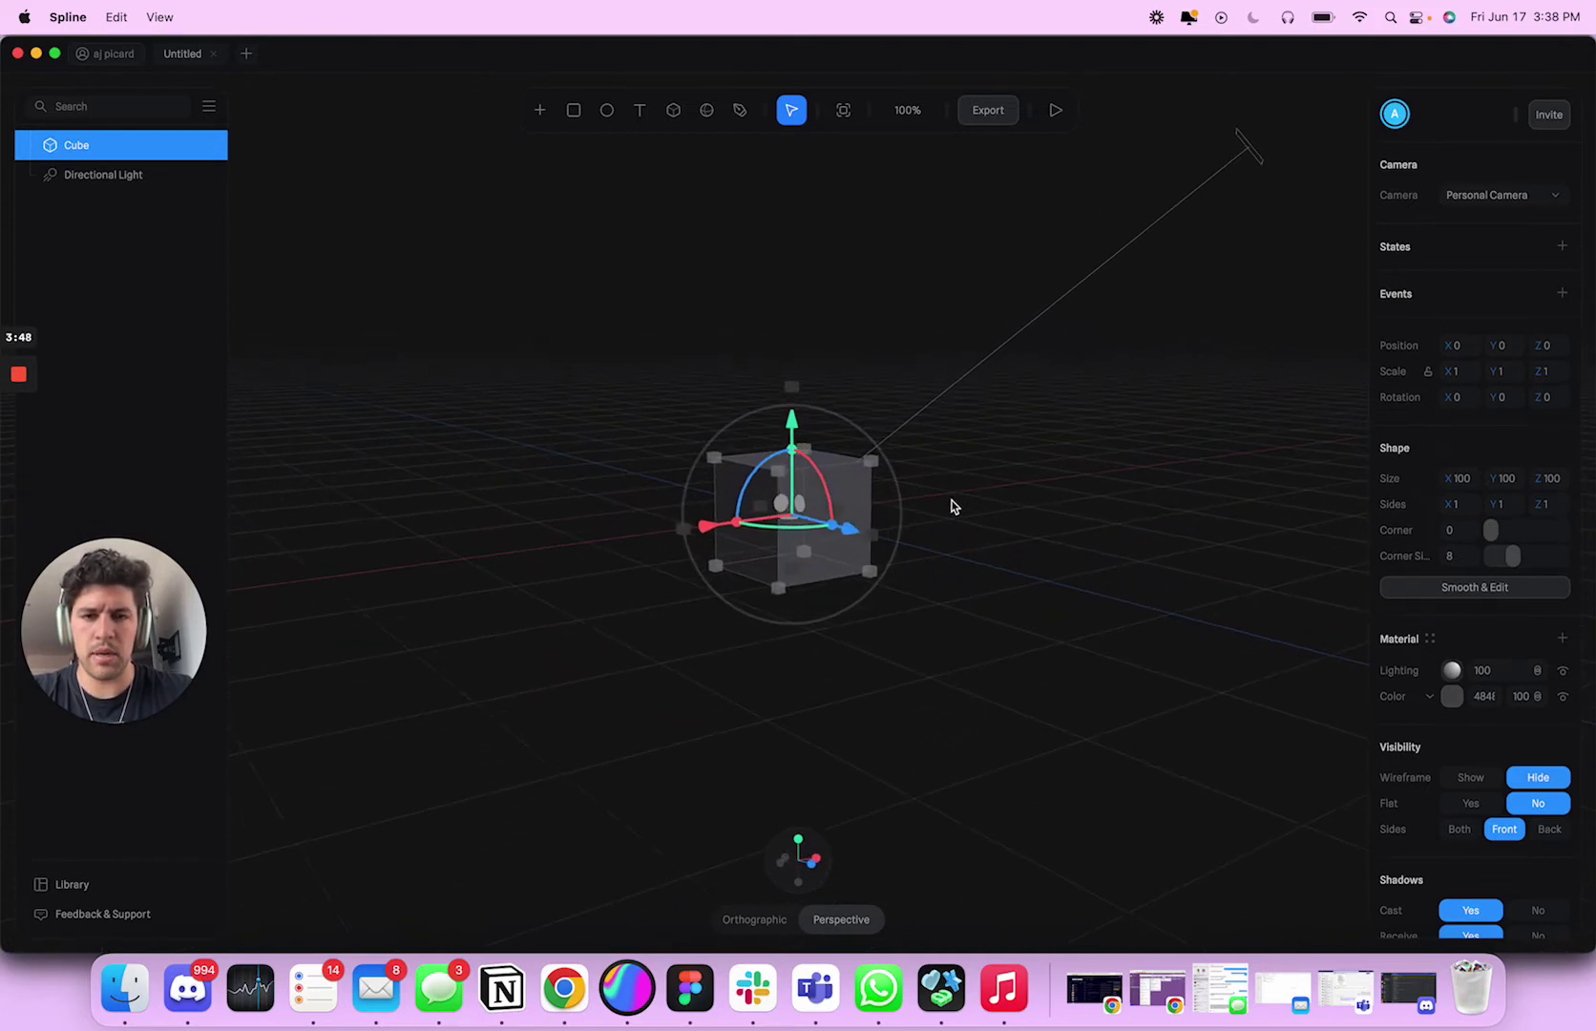
Step: Switch to Figma and change from the EOG organization to the personal account
{"action": "left_click", "coordinate": [689, 1007]}
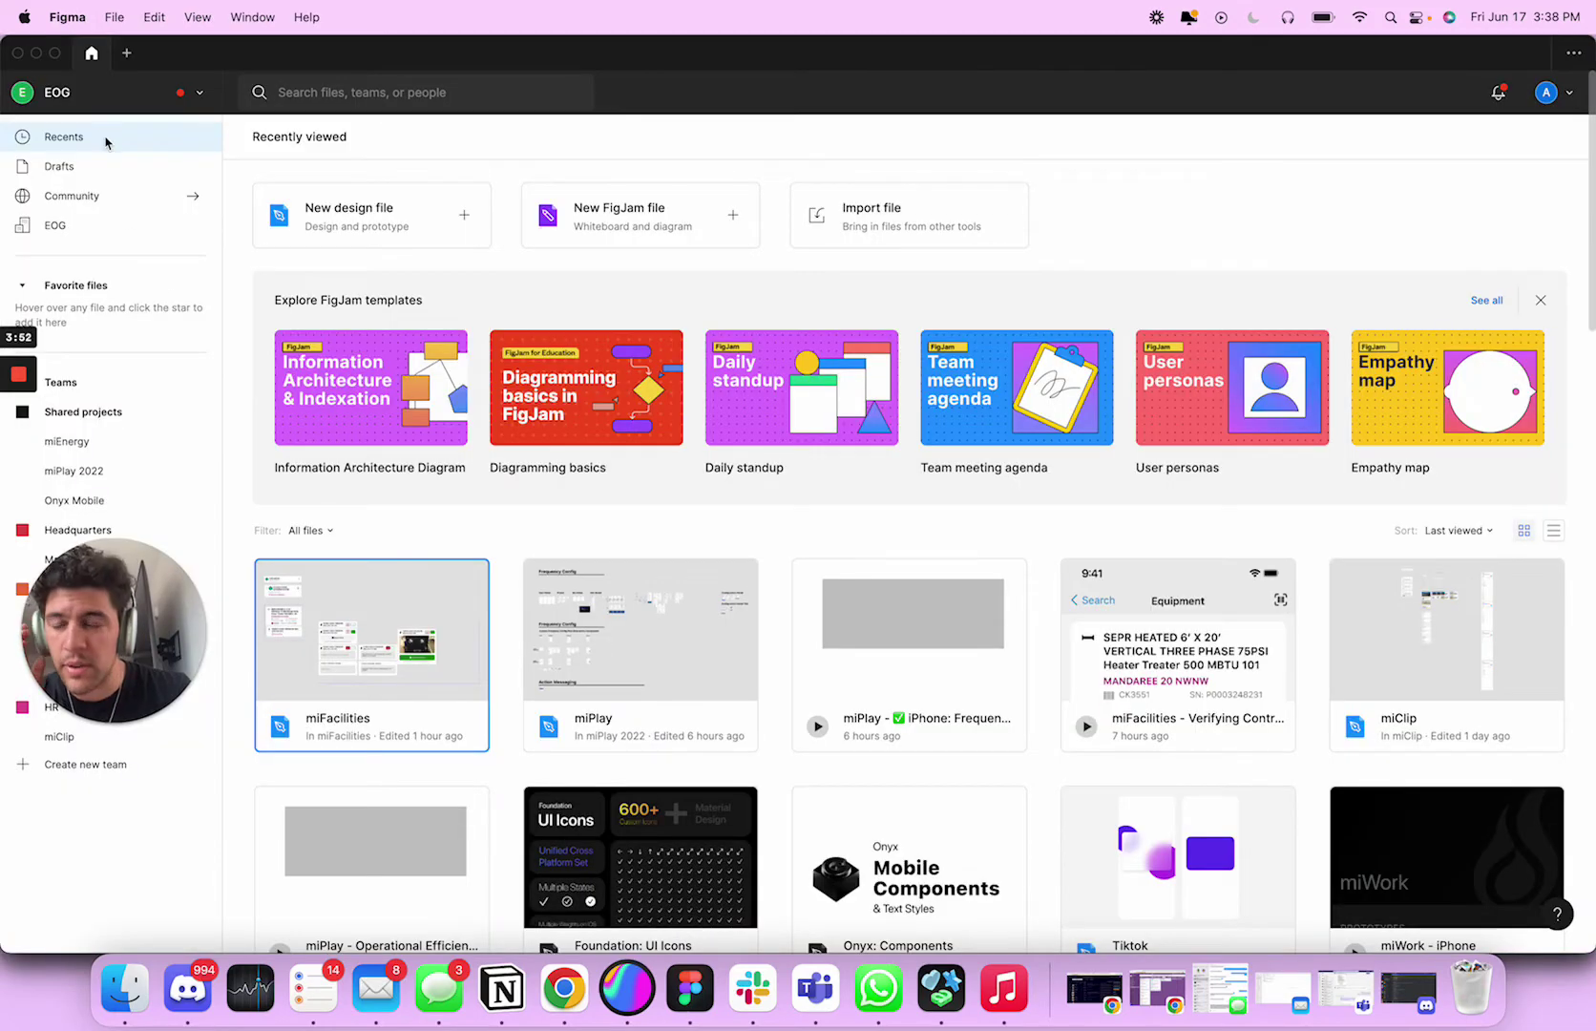
{"action": "left_click", "coordinate": [81, 94]}
{"action": "left_click", "coordinate": [94, 174]}
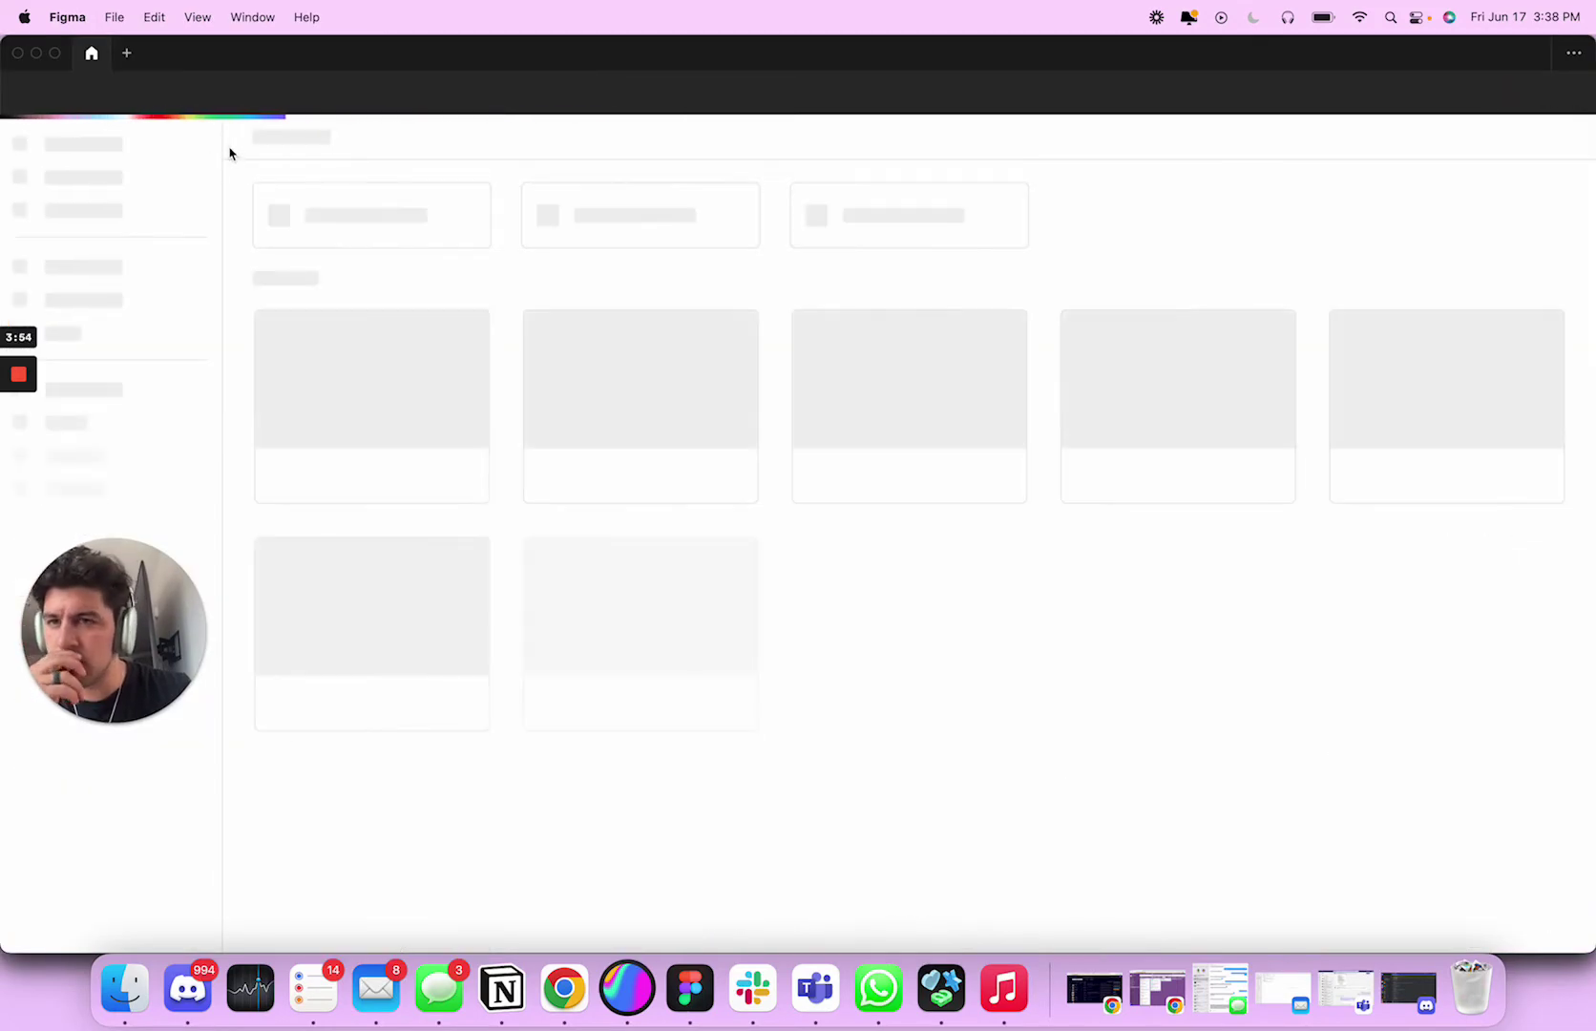
{"action": "scroll", "coordinate": [722, 572], "scroll_direction": "down", "scroll_amount": 3}
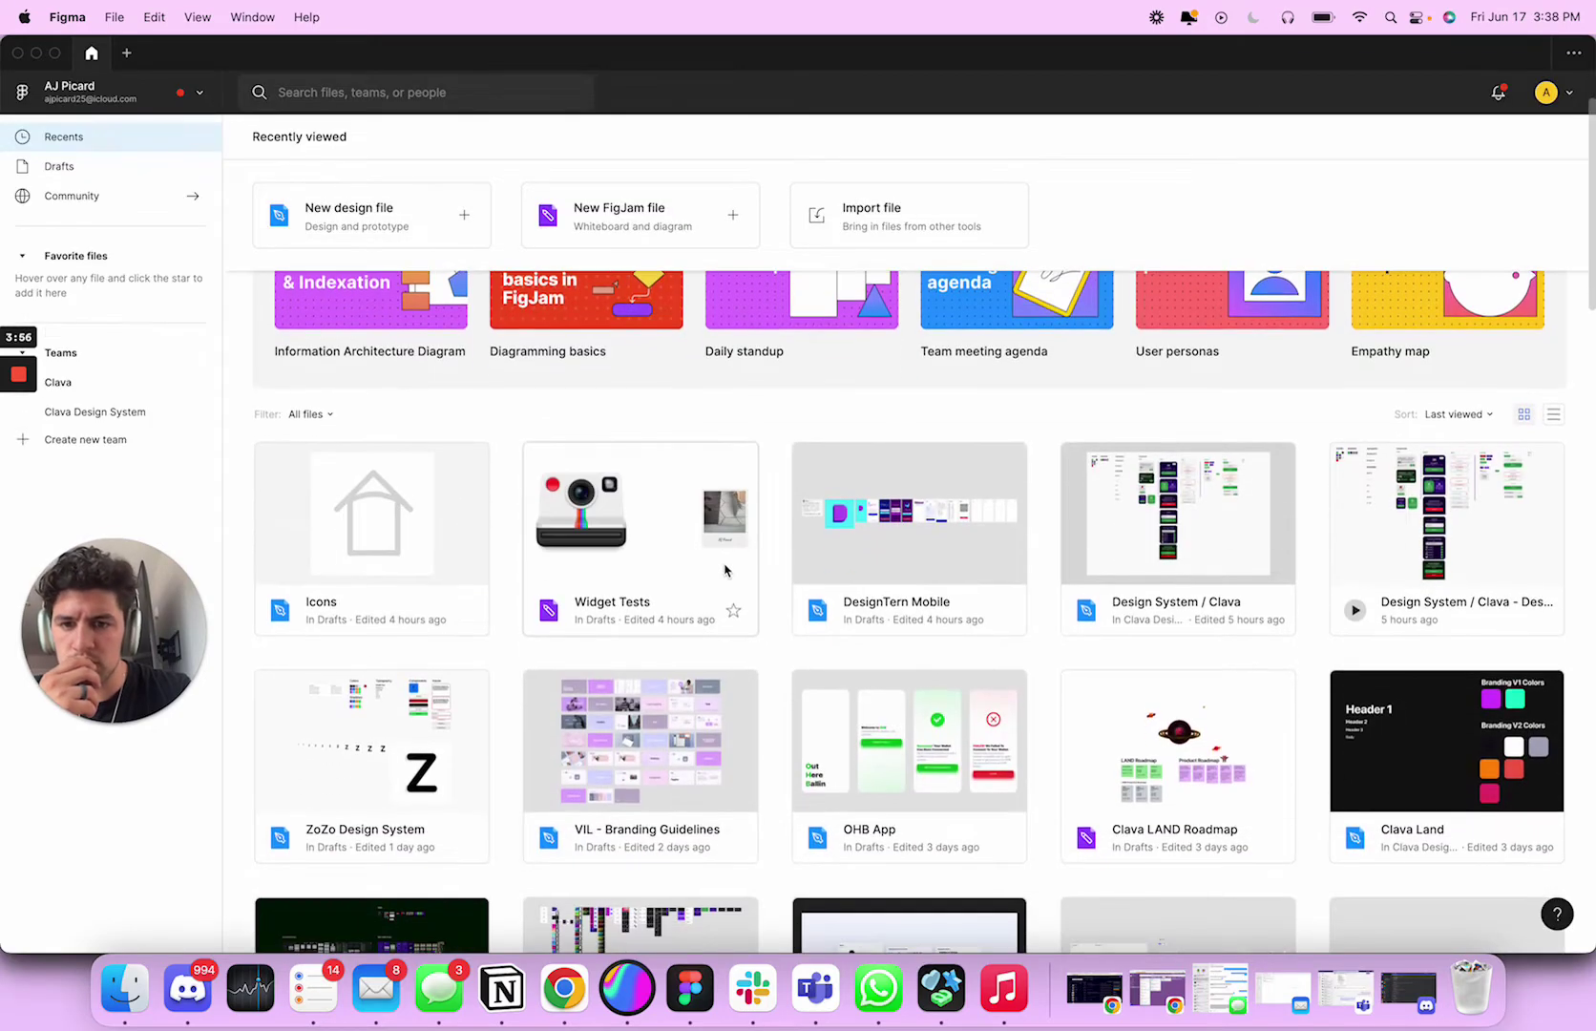
{"action": "scroll", "coordinate": [724, 570], "scroll_direction": "down", "scroll_amount": 2}
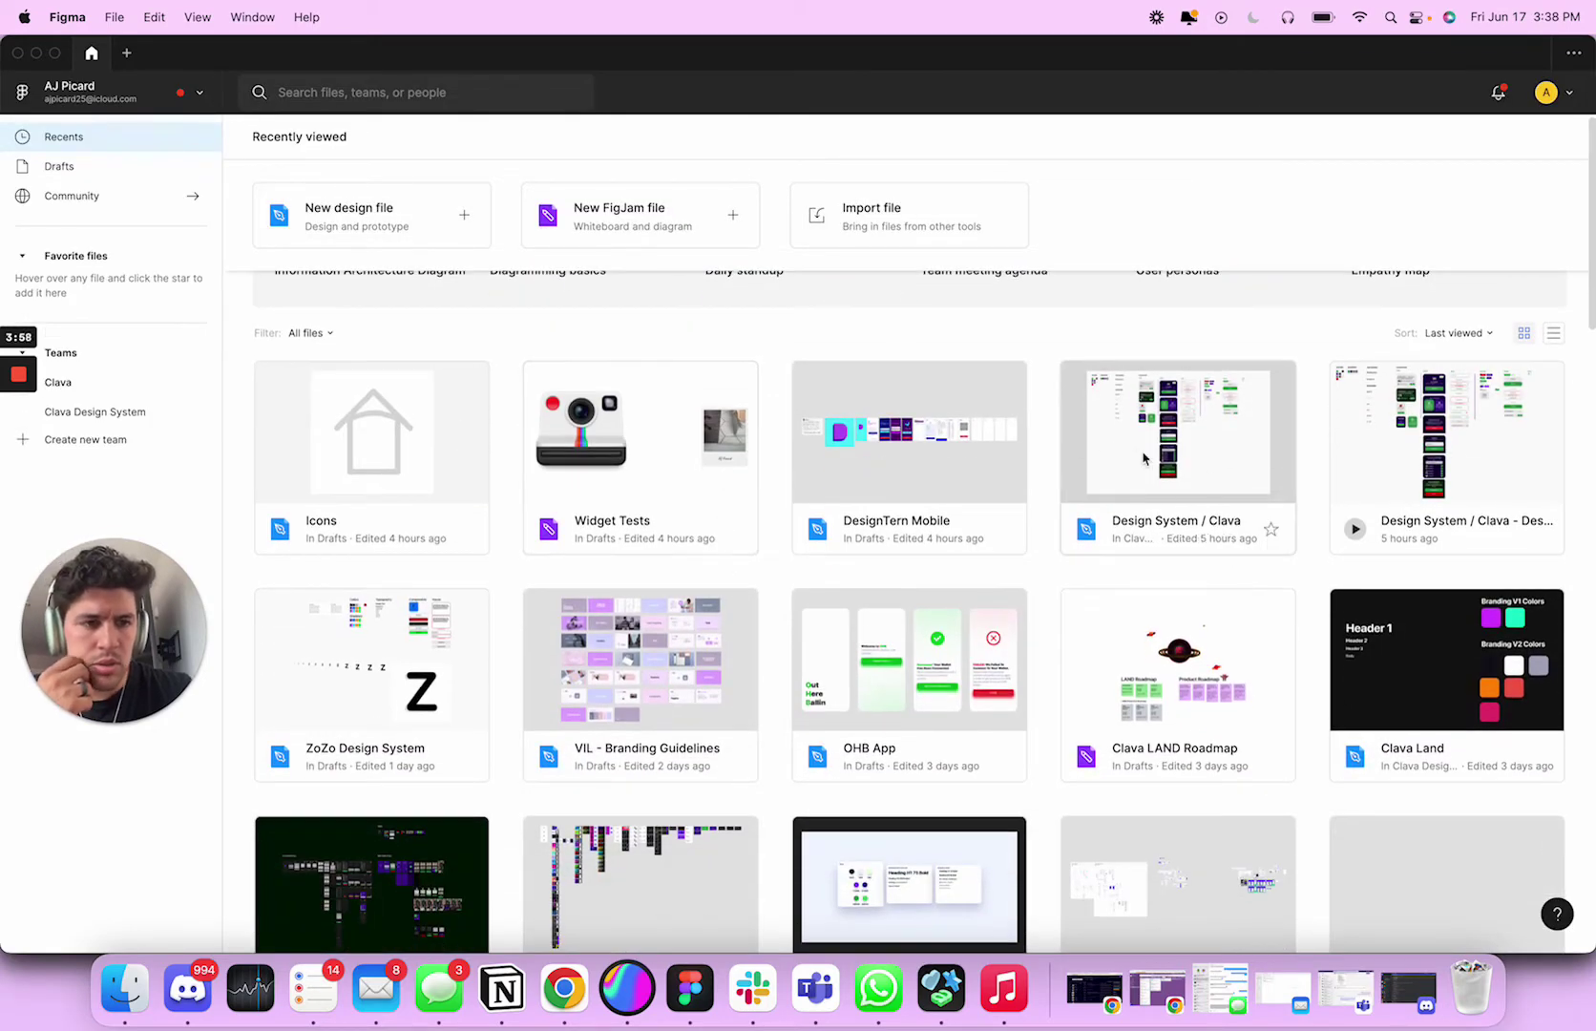
{"action": "double_click", "coordinate": [1399, 485]}
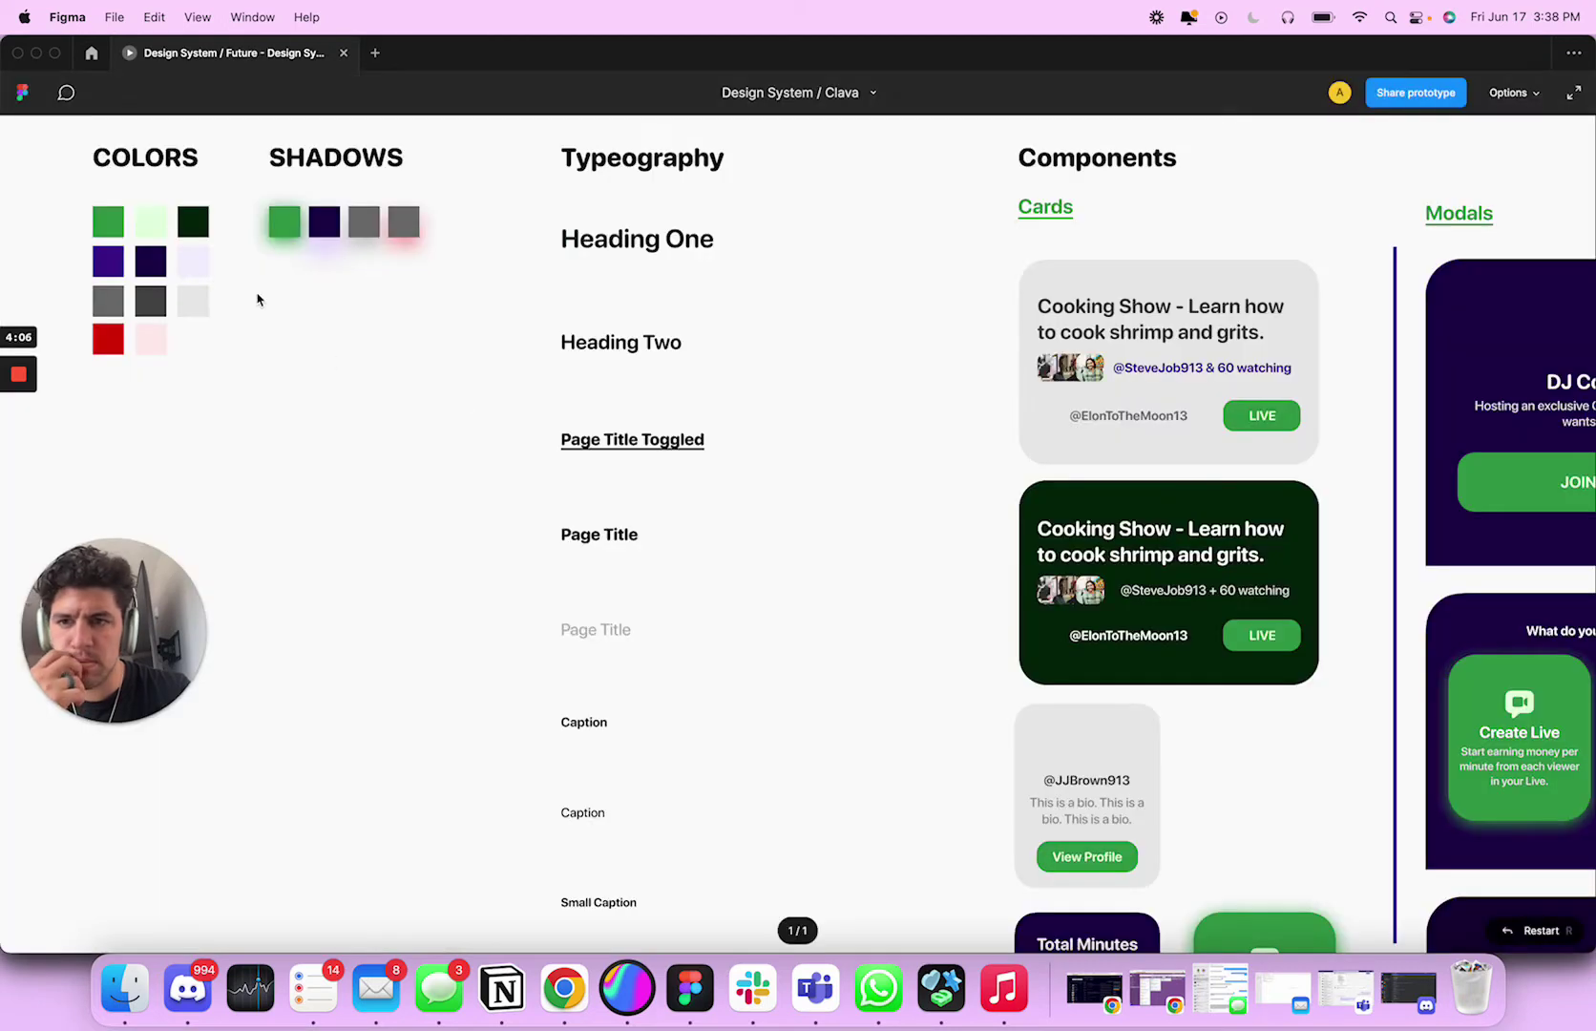
{"action": "key", "text": "super+backslash"}
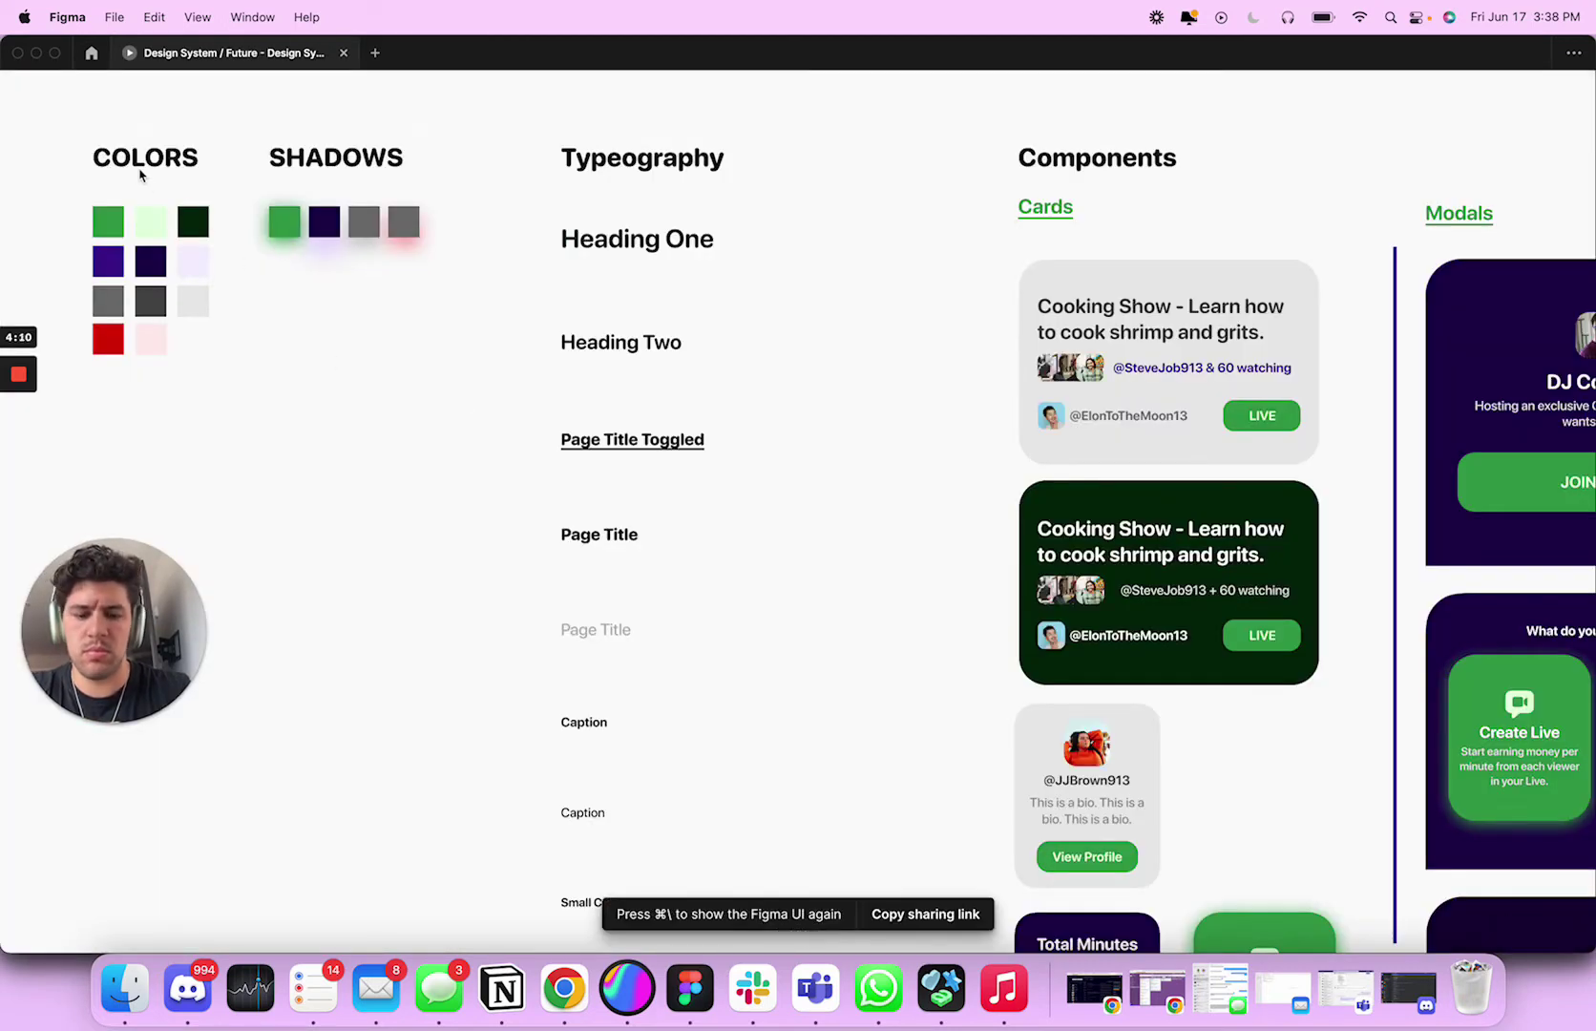
{"action": "key", "text": "super+backslash"}
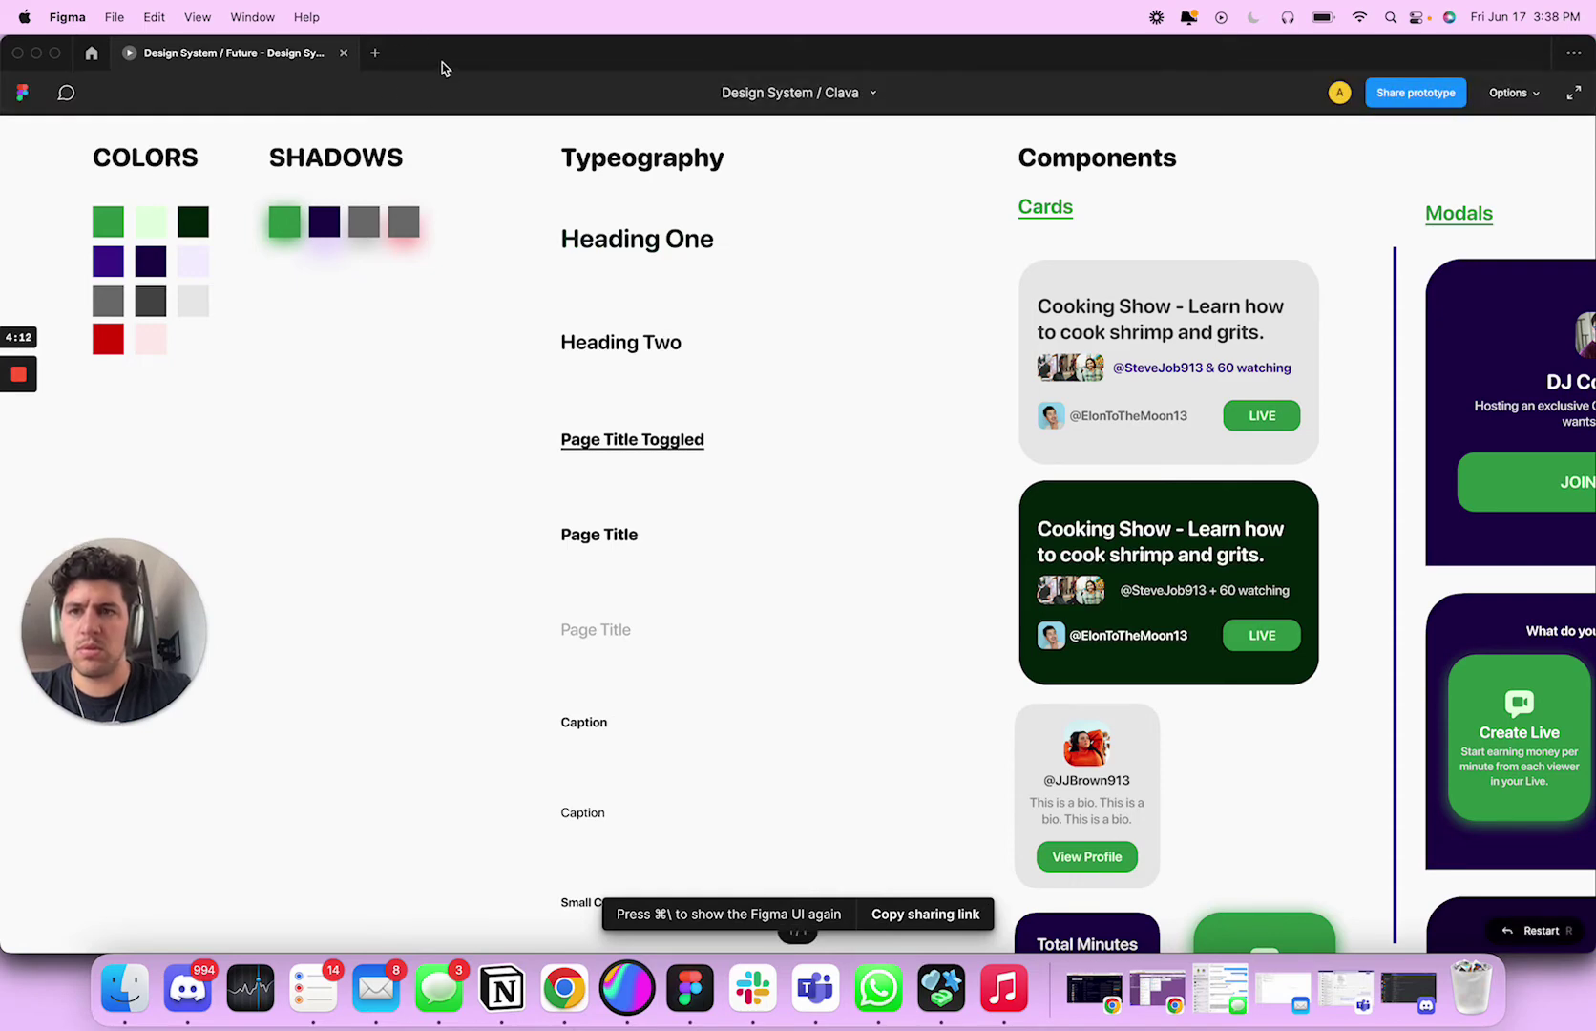
{"action": "mouse_move", "coordinate": [441, 62]}
{"action": "left_mouse_down"}
{"action": "mouse_move", "coordinate": [537, 48]}
{"action": "mouse_move", "coordinate": [425, 58]}
{"action": "left_mouse_up"}
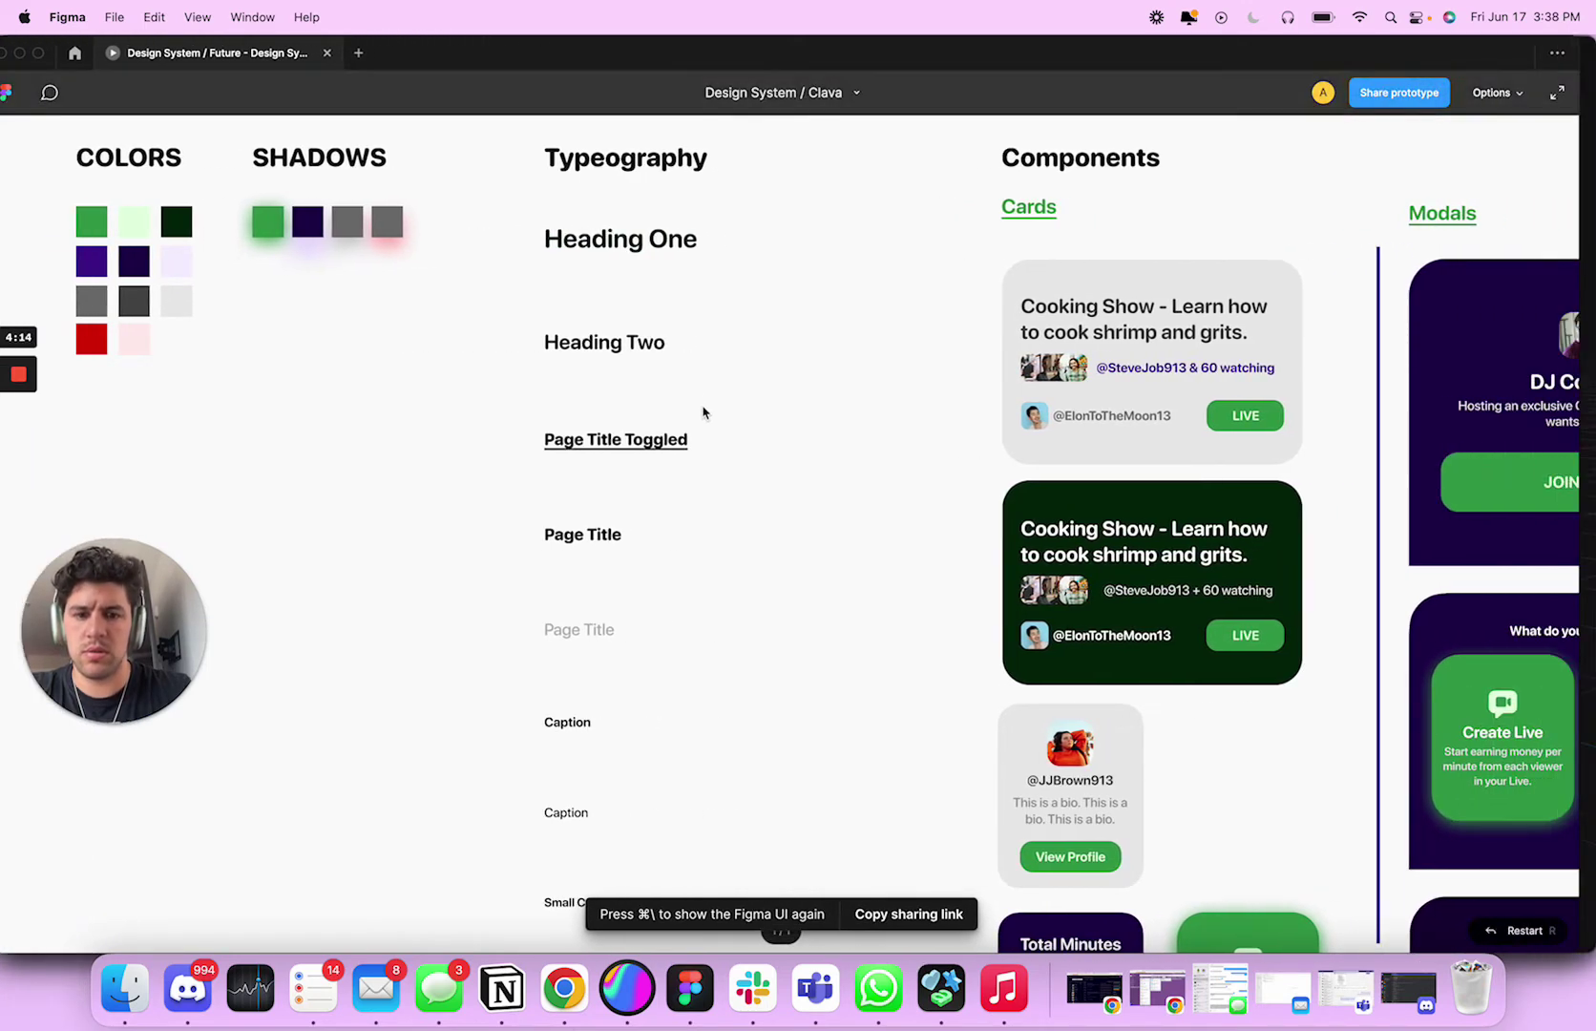
{"action": "left_click", "coordinate": [326, 53]}
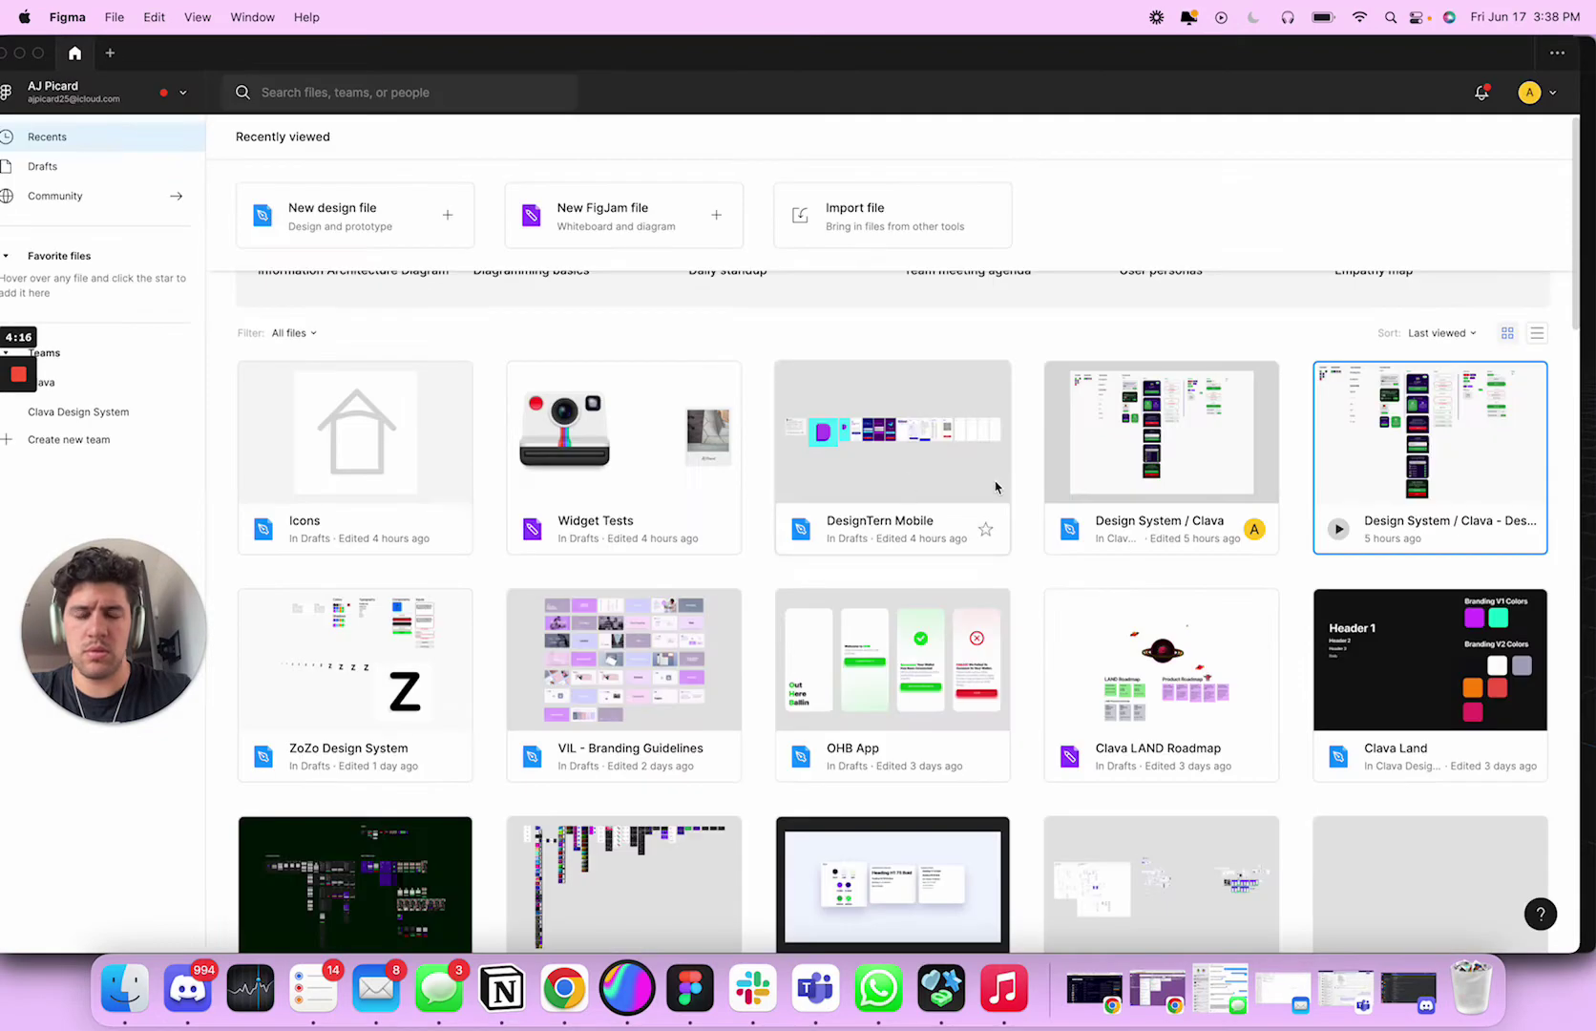
Step: Open the Design System / Clava design file, go to the Current Design page and select the camera graphic in Onboarding / 1
{"action": "double_click", "coordinate": [1143, 447]}
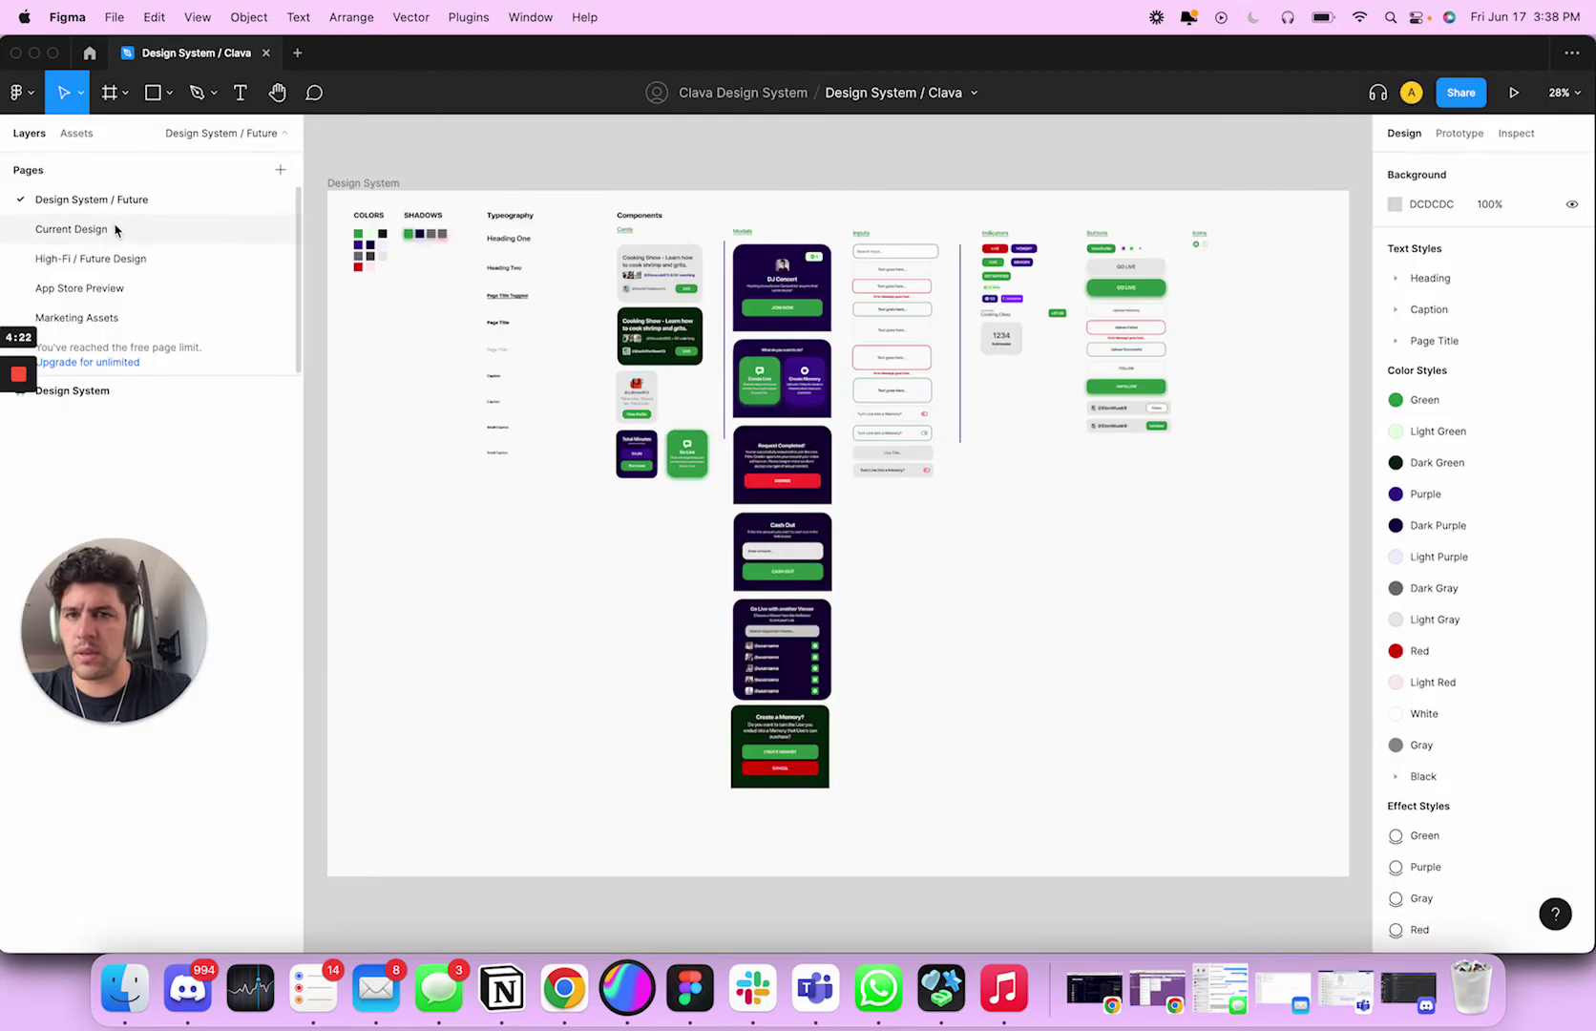
{"action": "left_click", "coordinate": [112, 229]}
{"action": "scroll", "coordinate": [615, 357], "scroll_direction": "up", "scroll_amount": 3, "text": "ctrl"}
{"action": "left_click", "coordinate": [607, 336]}
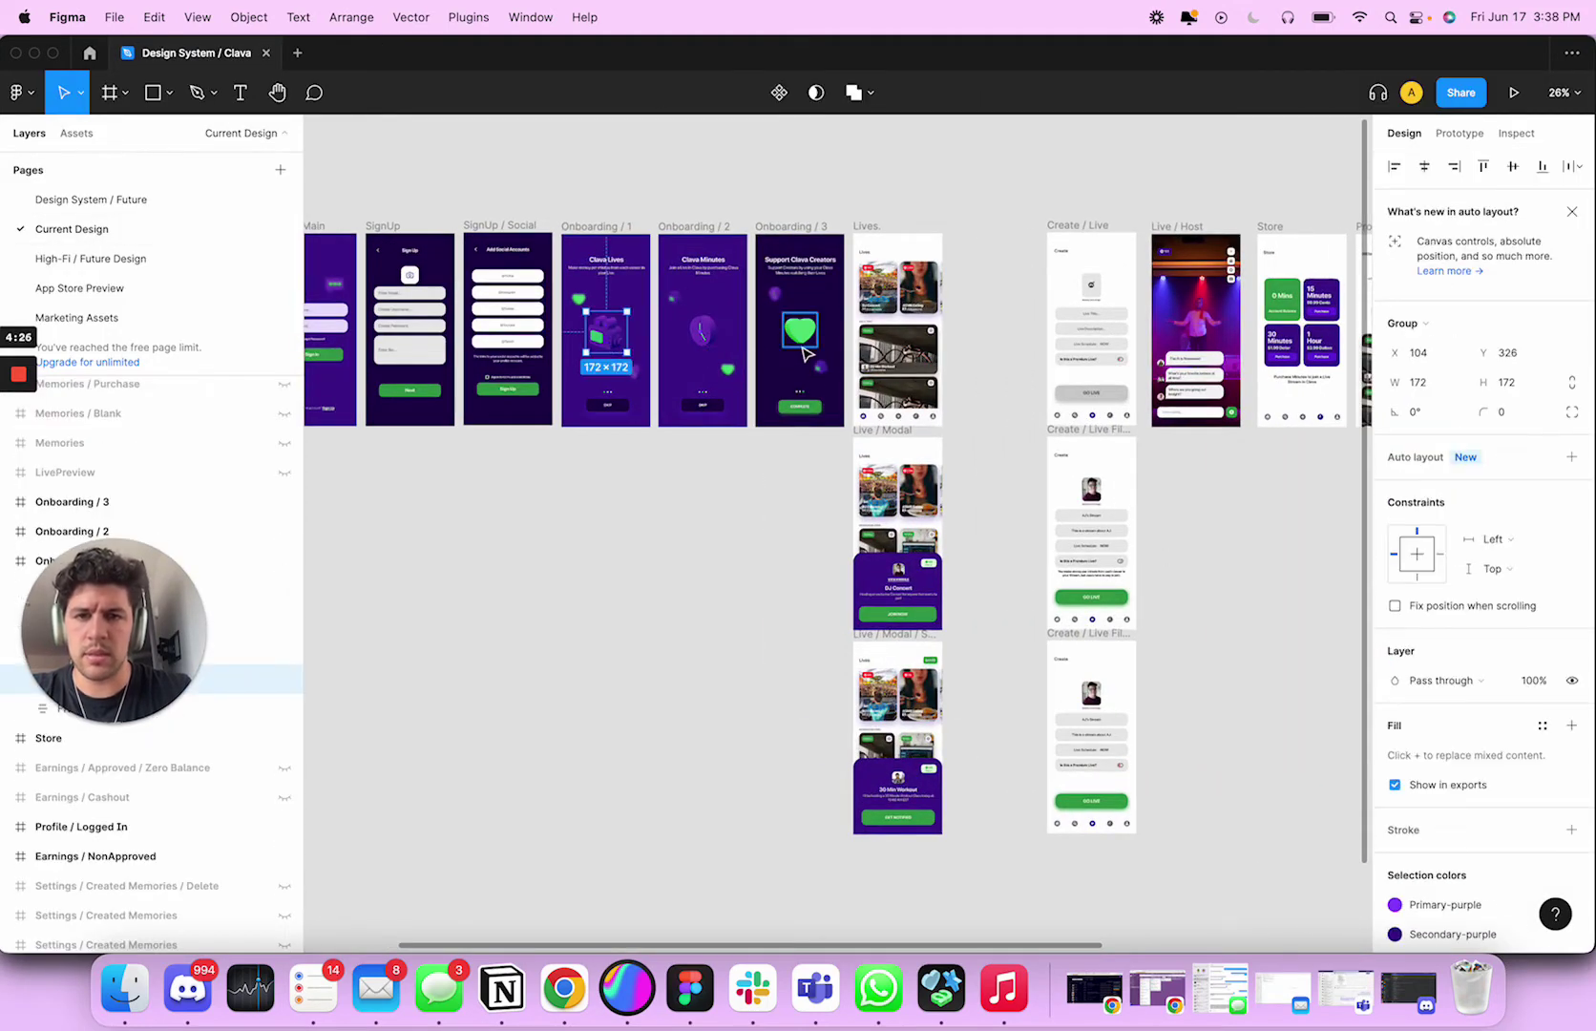
{"action": "scroll", "coordinate": [669, 376], "scroll_direction": "left", "scroll_amount": 2}
{"action": "scroll", "coordinate": [669, 376], "scroll_direction": "up", "scroll_amount": 1}
{"action": "scroll", "coordinate": [669, 376], "scroll_direction": "right", "scroll_amount": 2}
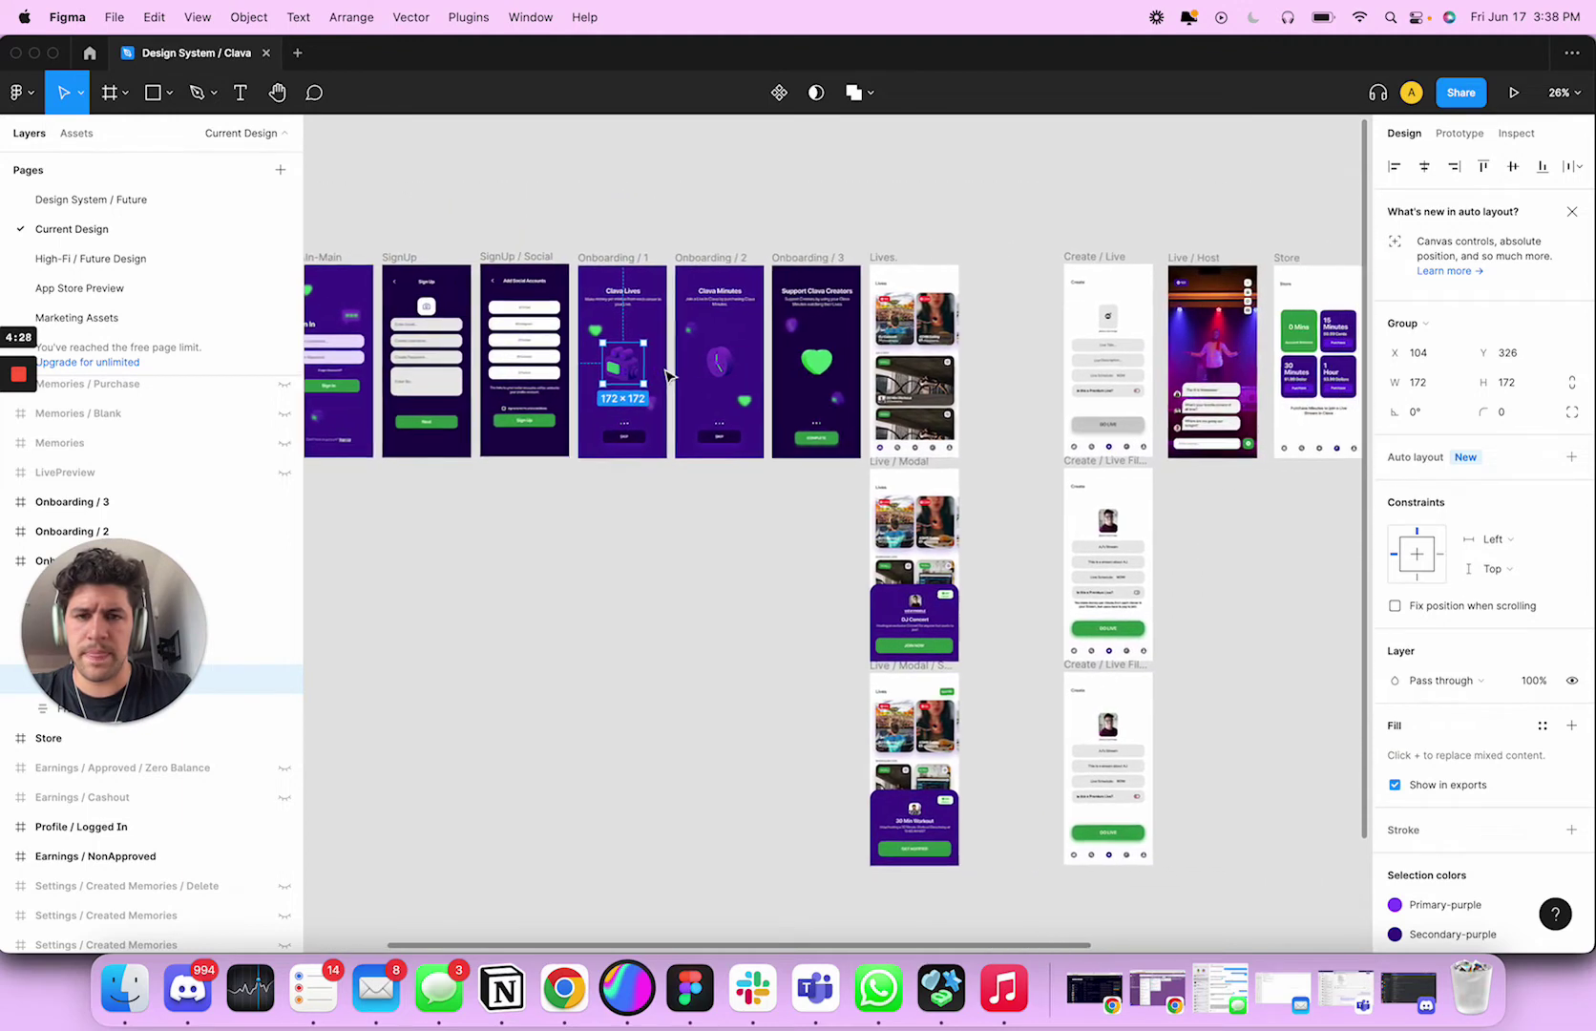
{"action": "scroll", "coordinate": [669, 376], "scroll_direction": "down", "scroll_amount": 1}
{"action": "scroll", "coordinate": [1432, 830], "scroll_direction": "down", "scroll_amount": 5}
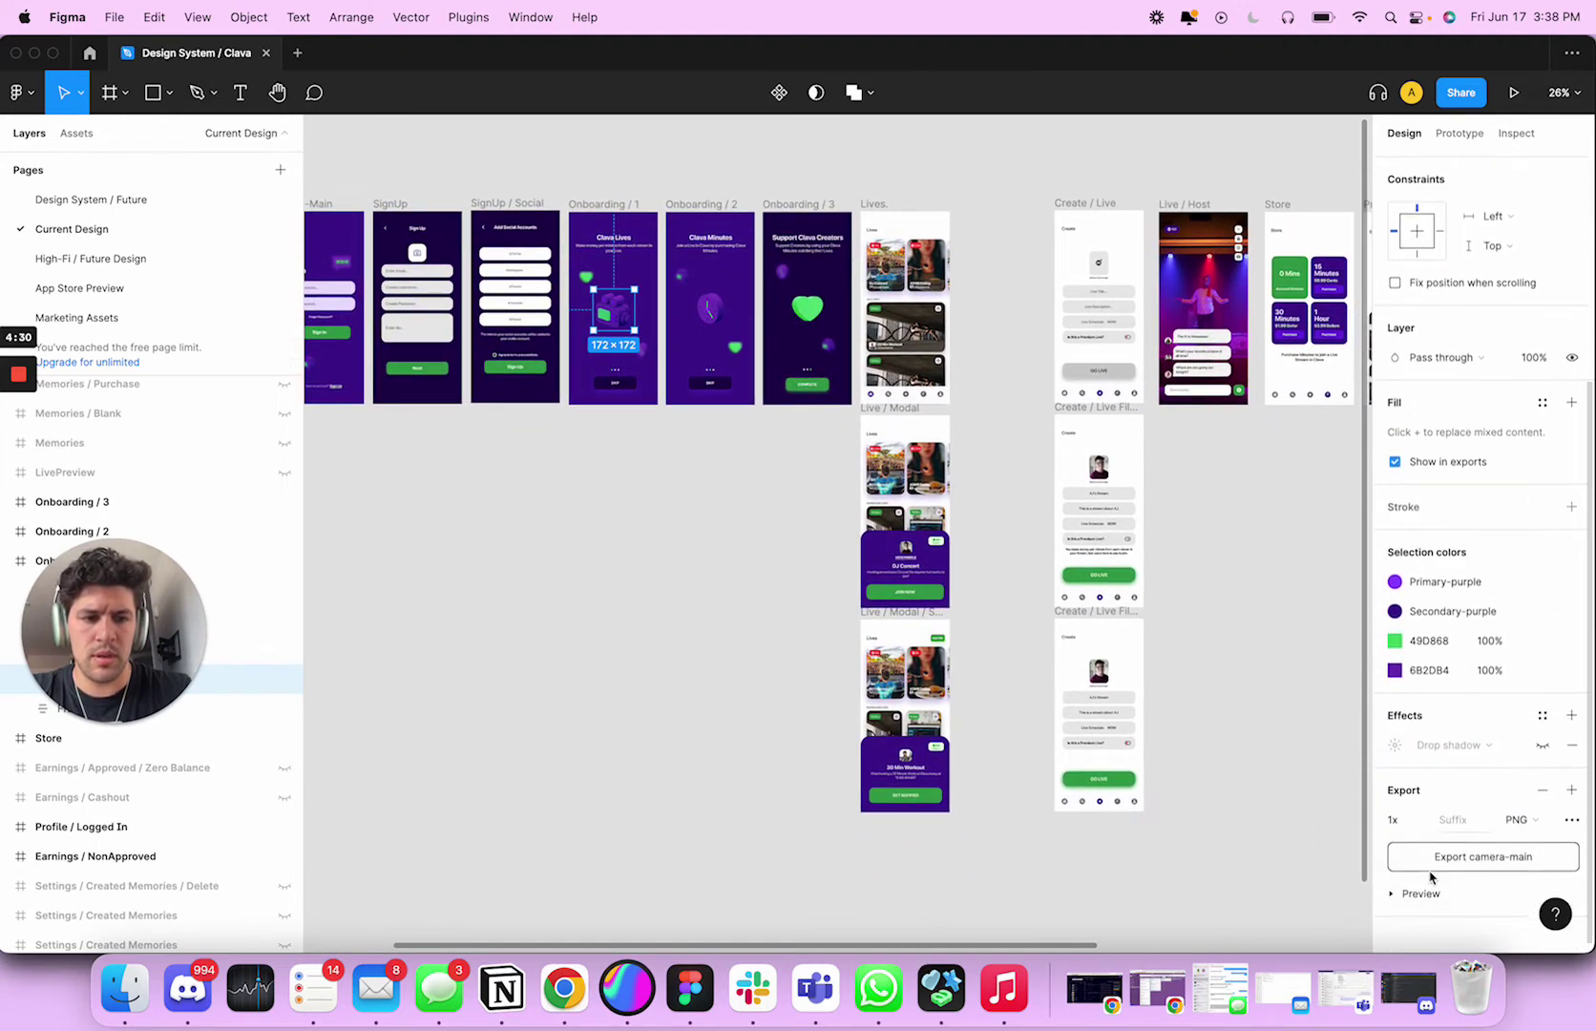
Step: Try to export the camera-main group as a PNG to Downloads and look for the file in that folder
{"action": "left_click", "coordinate": [1436, 845]}
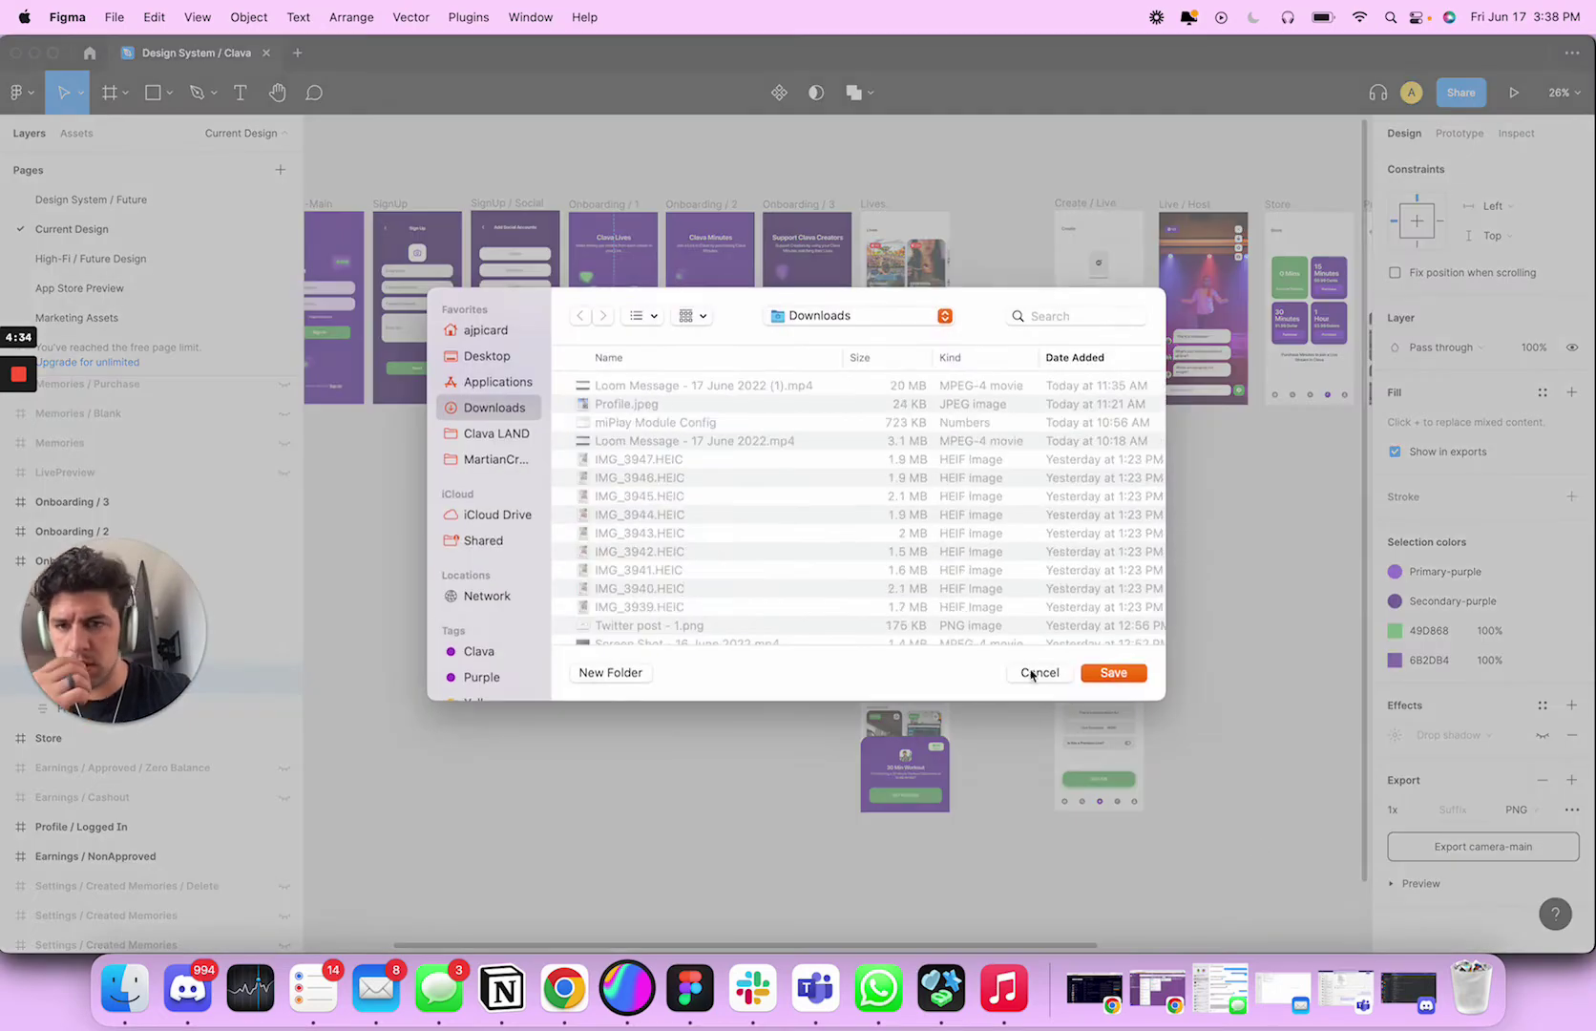
{"action": "left_click", "coordinate": [1113, 675]}
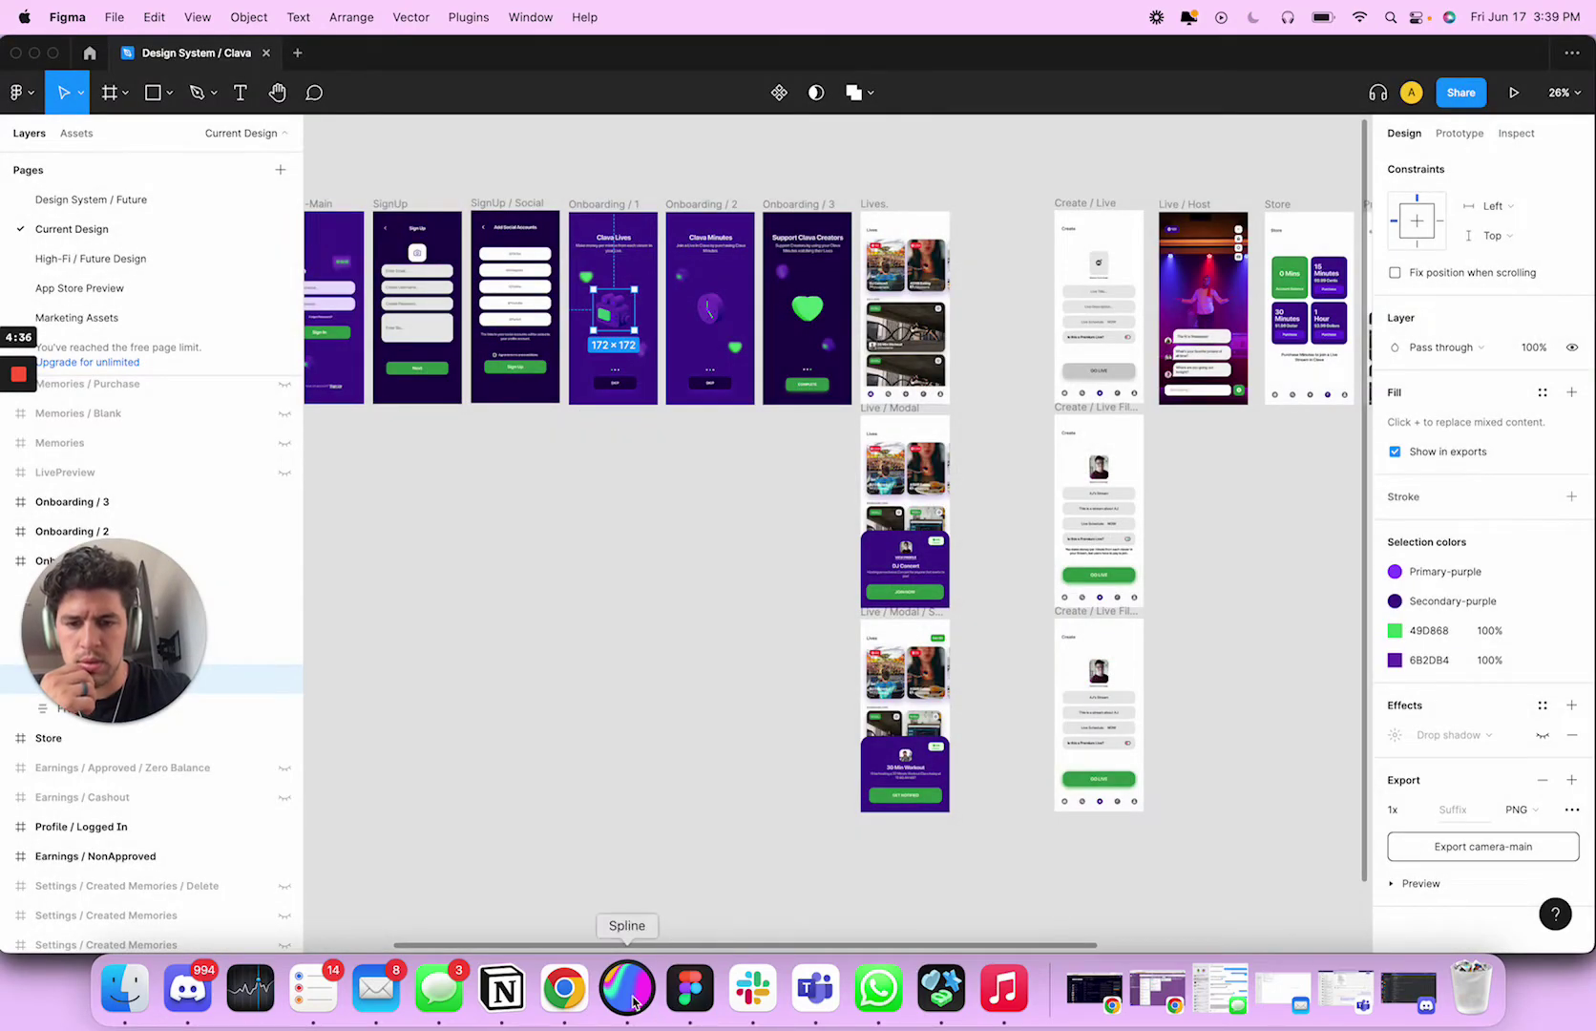
{"action": "left_click", "coordinate": [626, 988]}
{"action": "left_click", "coordinate": [124, 988]}
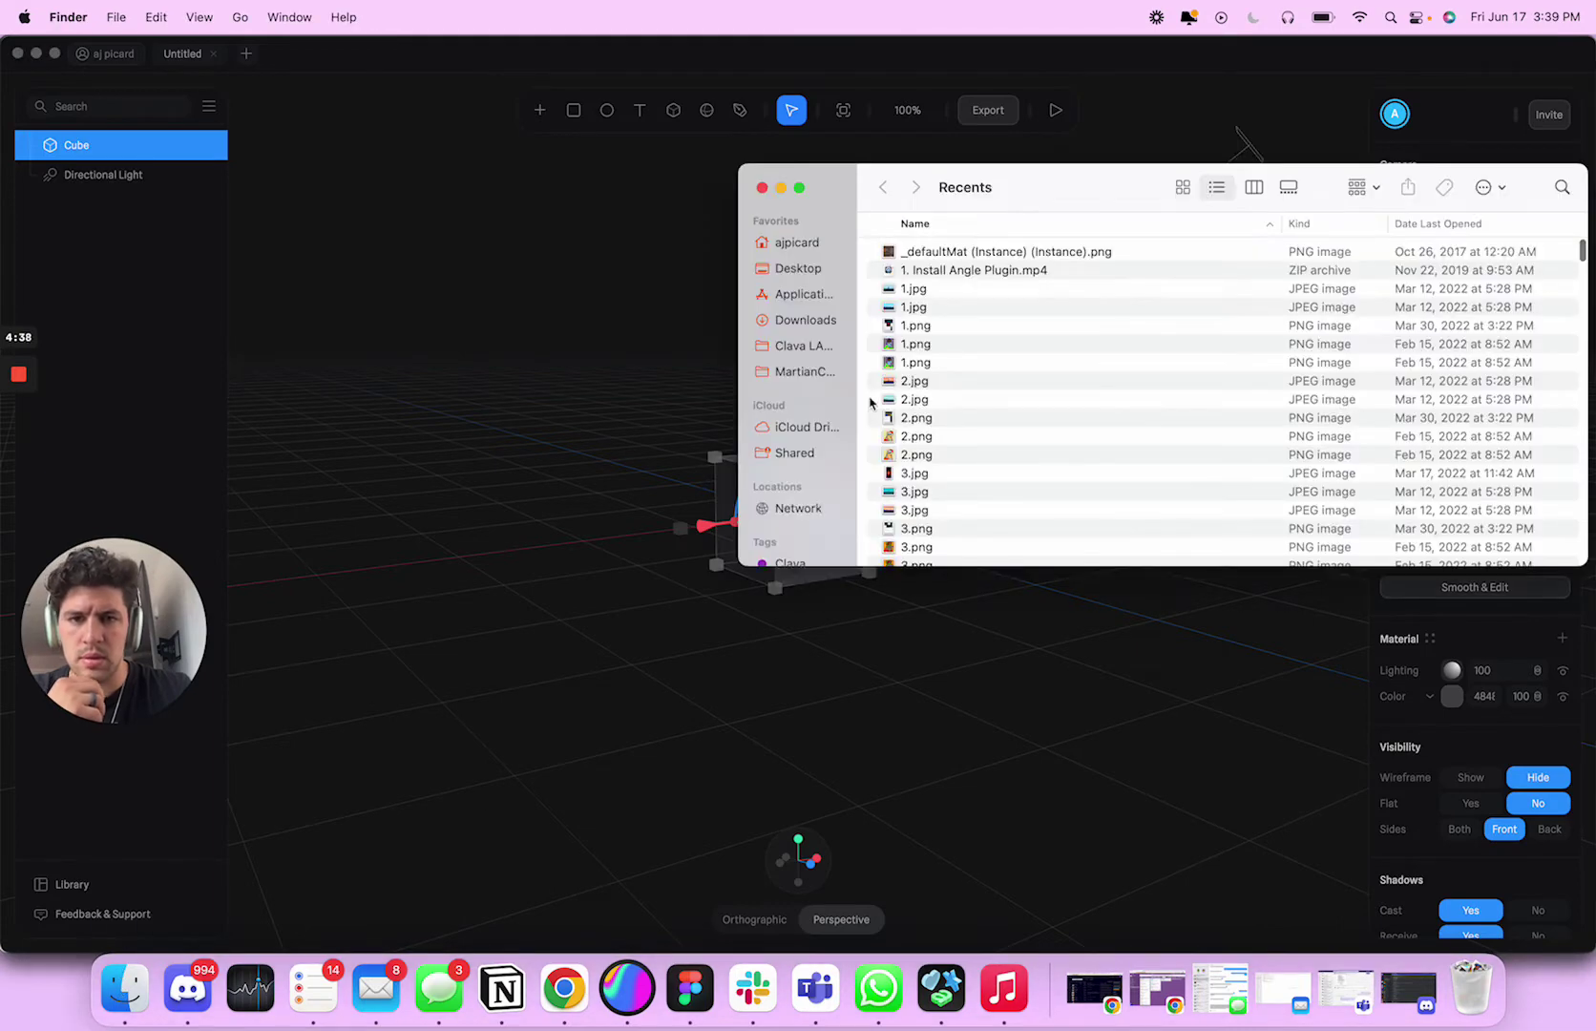
{"action": "left_click", "coordinate": [826, 330]}
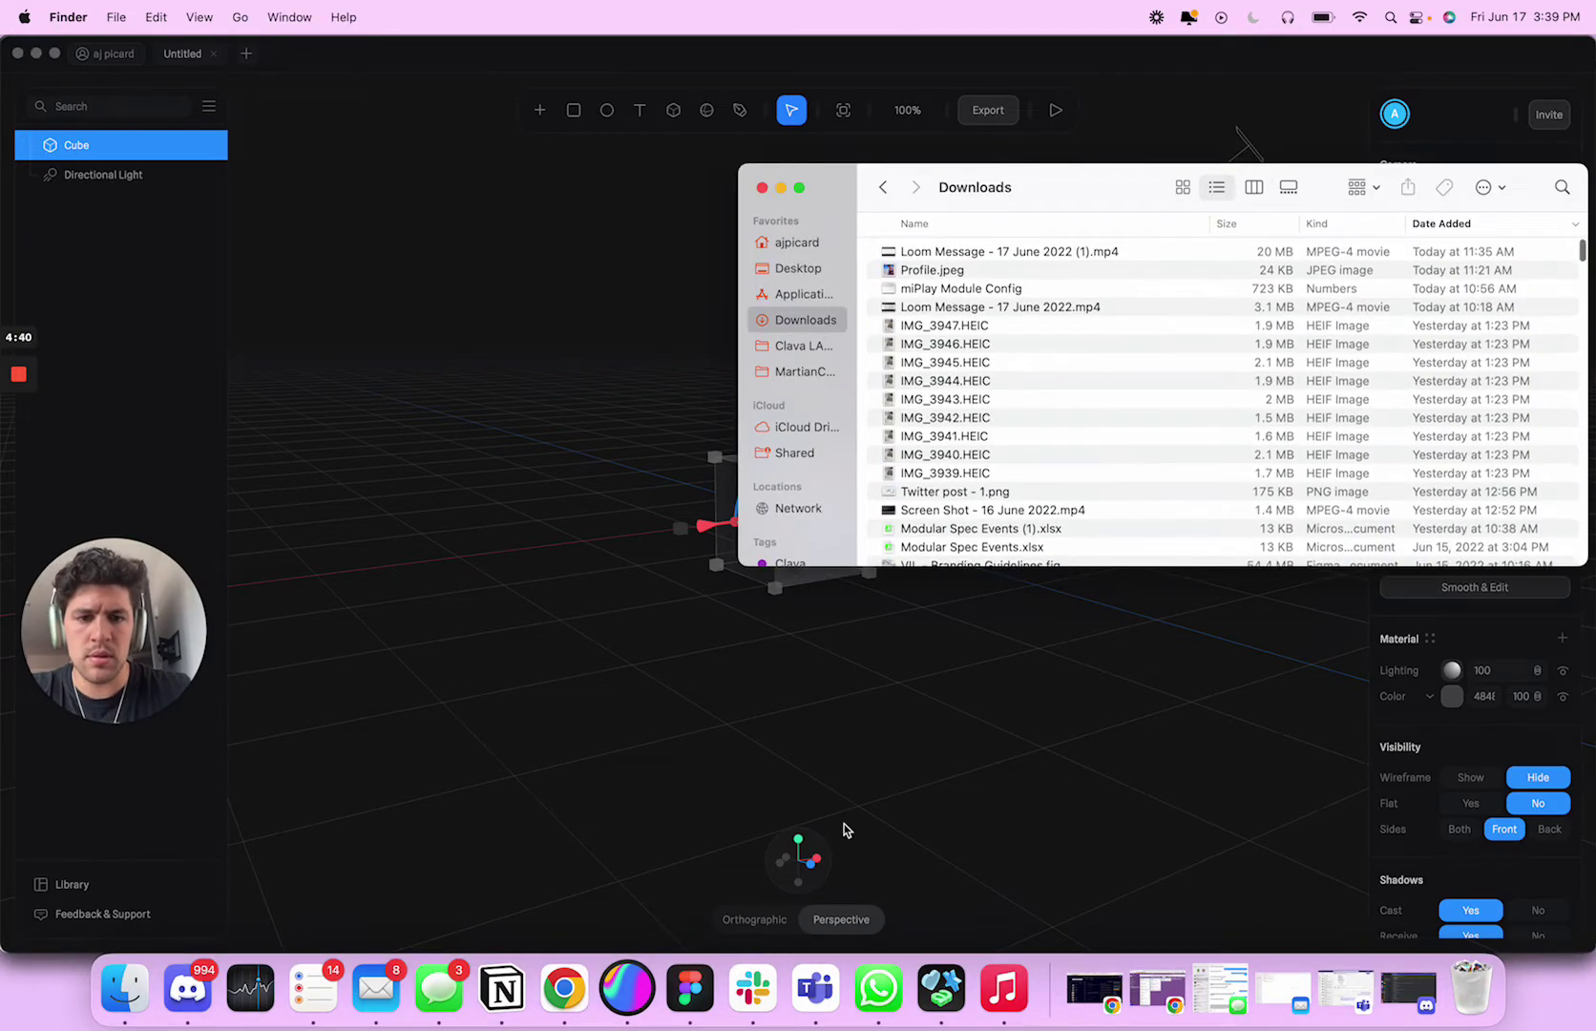
{"action": "left_click", "coordinate": [702, 982]}
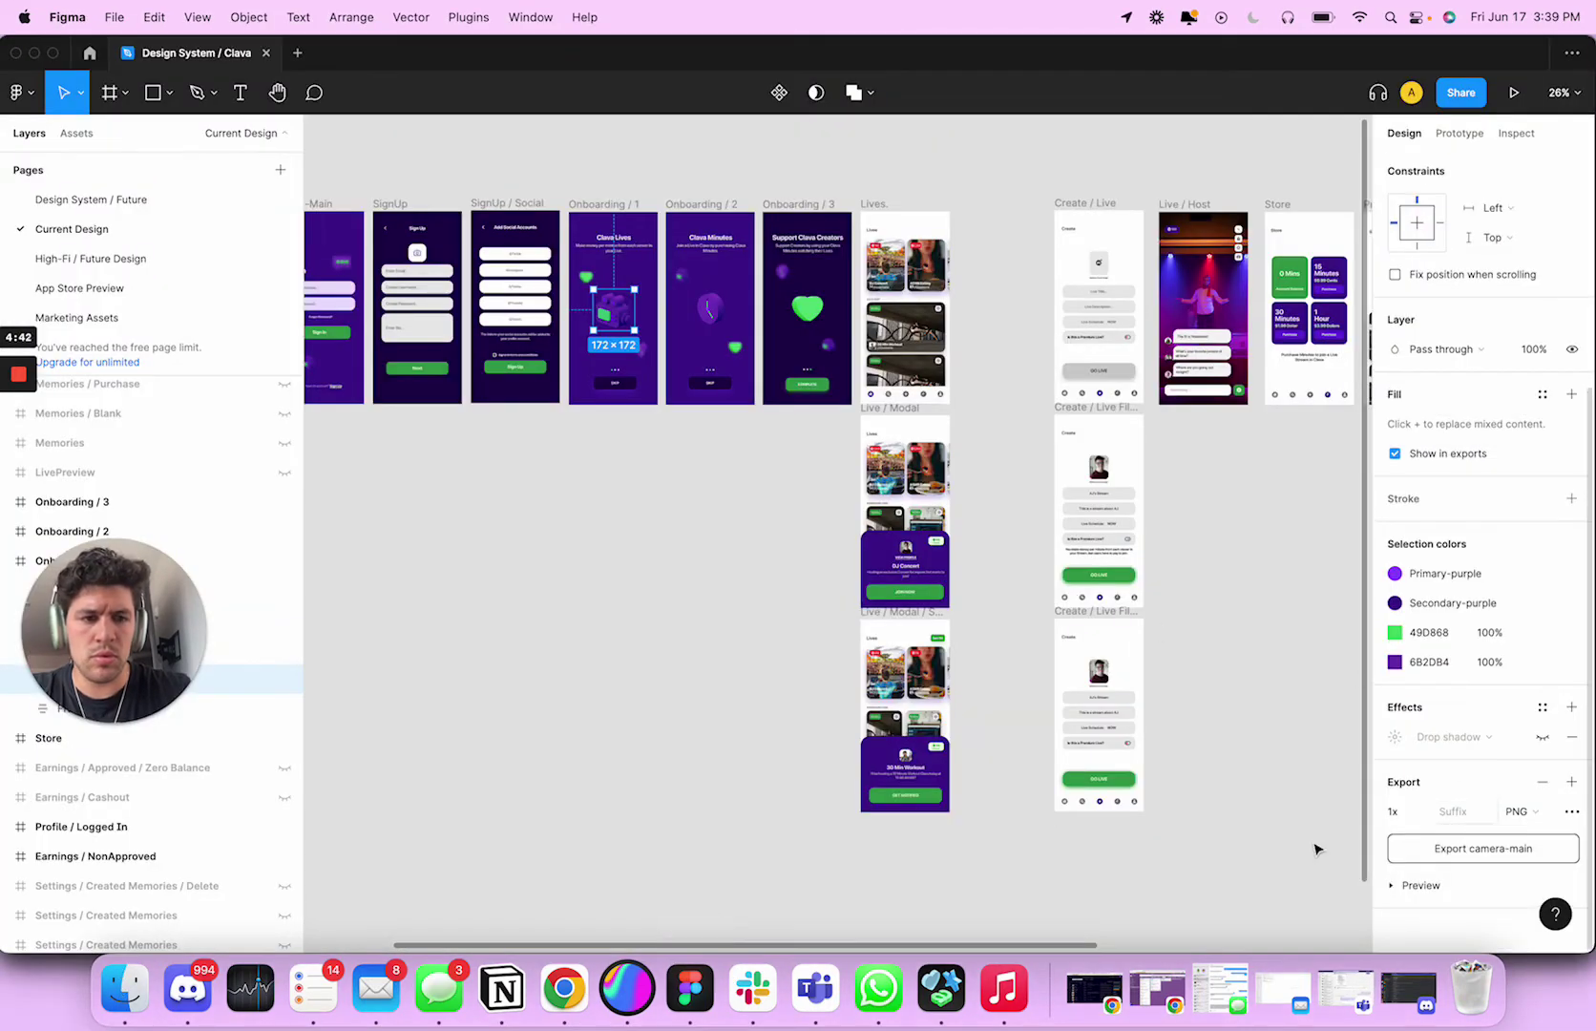
{"action": "key", "text": "super+Tab"}
{"action": "left_click", "coordinate": [1130, 654]}
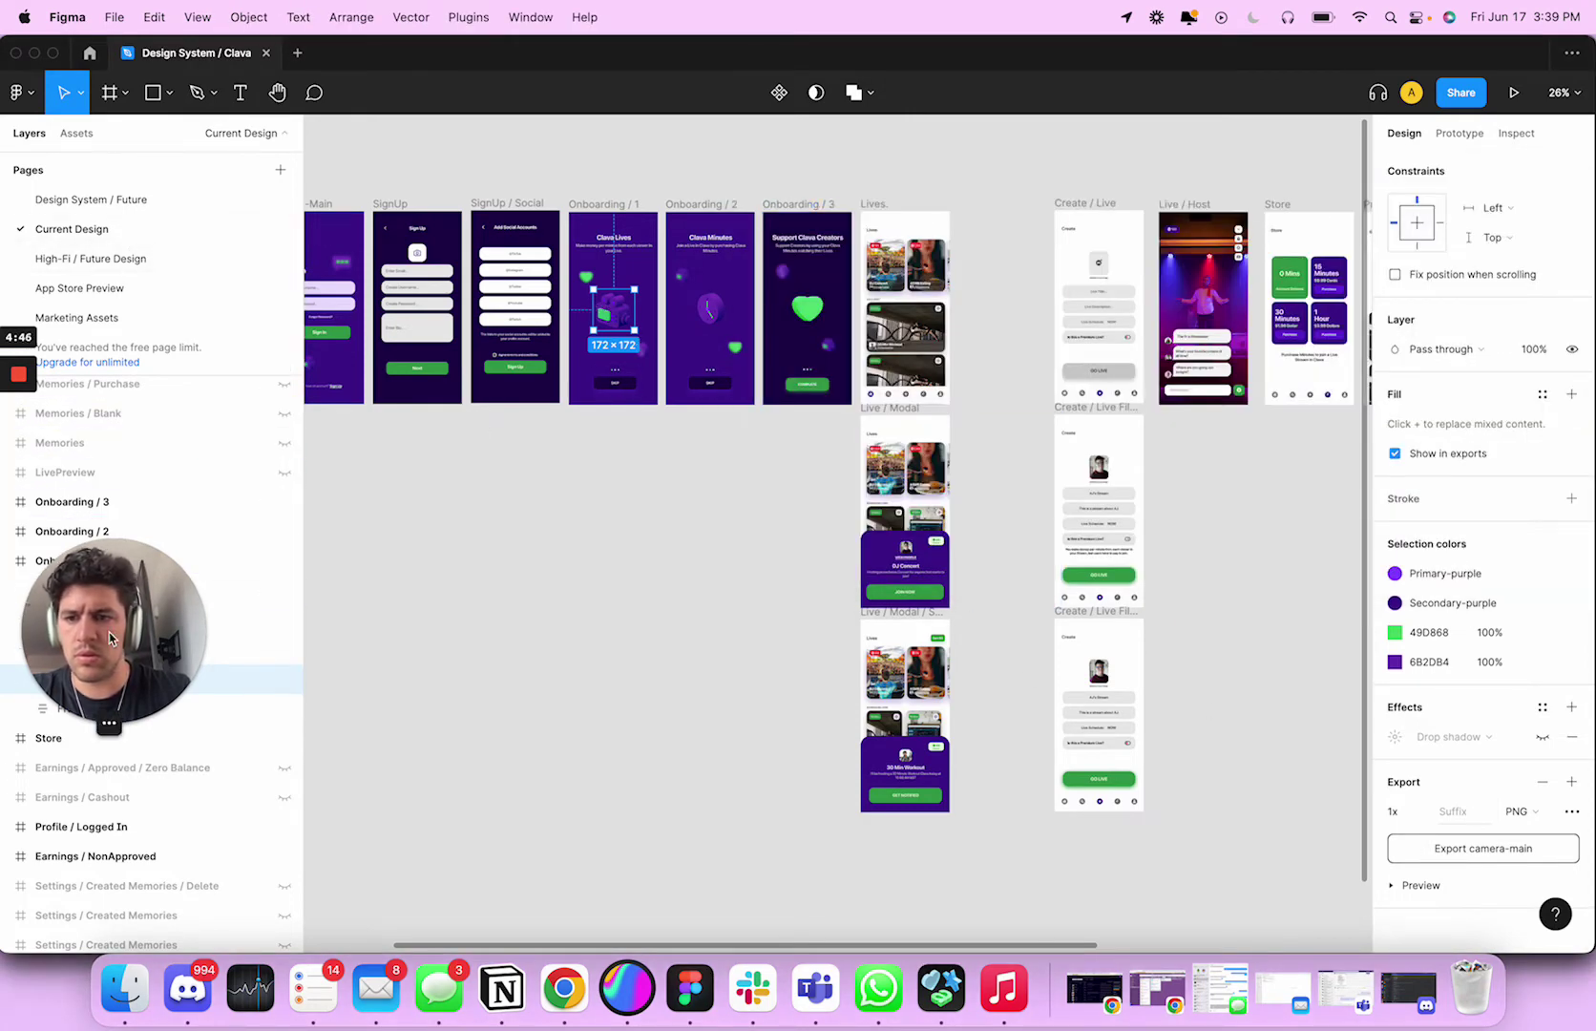
Step: Rename the selected camera group in the Onboarding / 1 frame as Camera
{"action": "left_click_drag", "start_coordinate": [109, 631], "coordinate": [106, 969]}
{"action": "double_click", "coordinate": [86, 678]}
{"action": "type", "text": "Camera"}
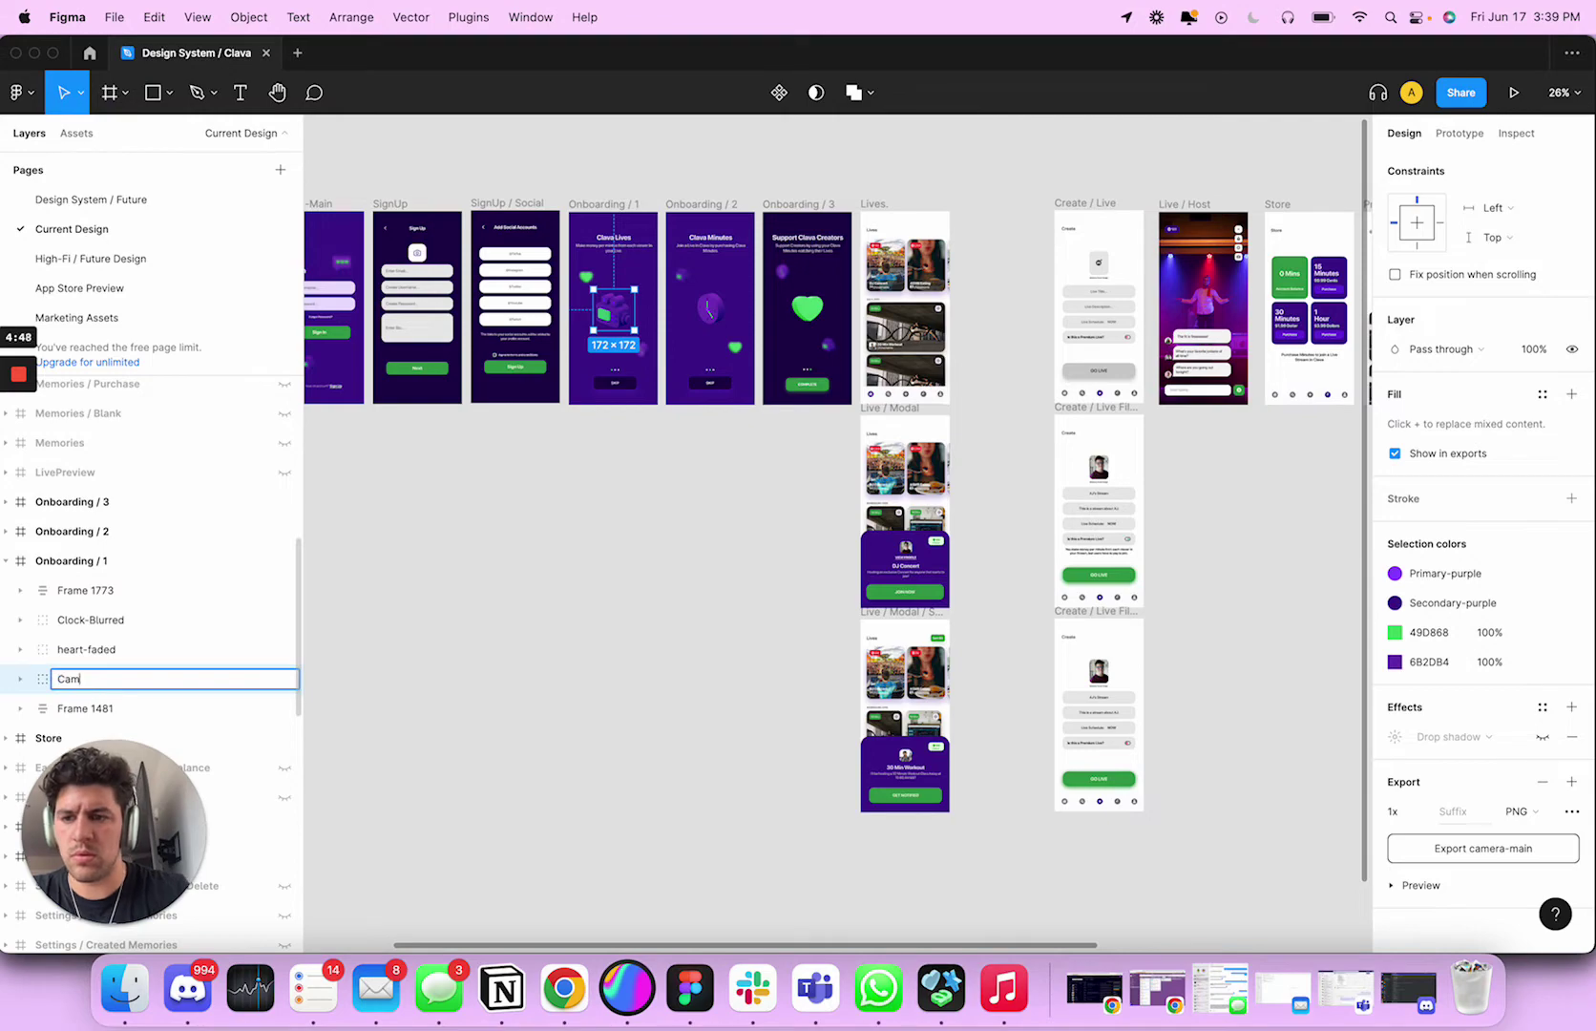
{"action": "key", "text": "Return"}
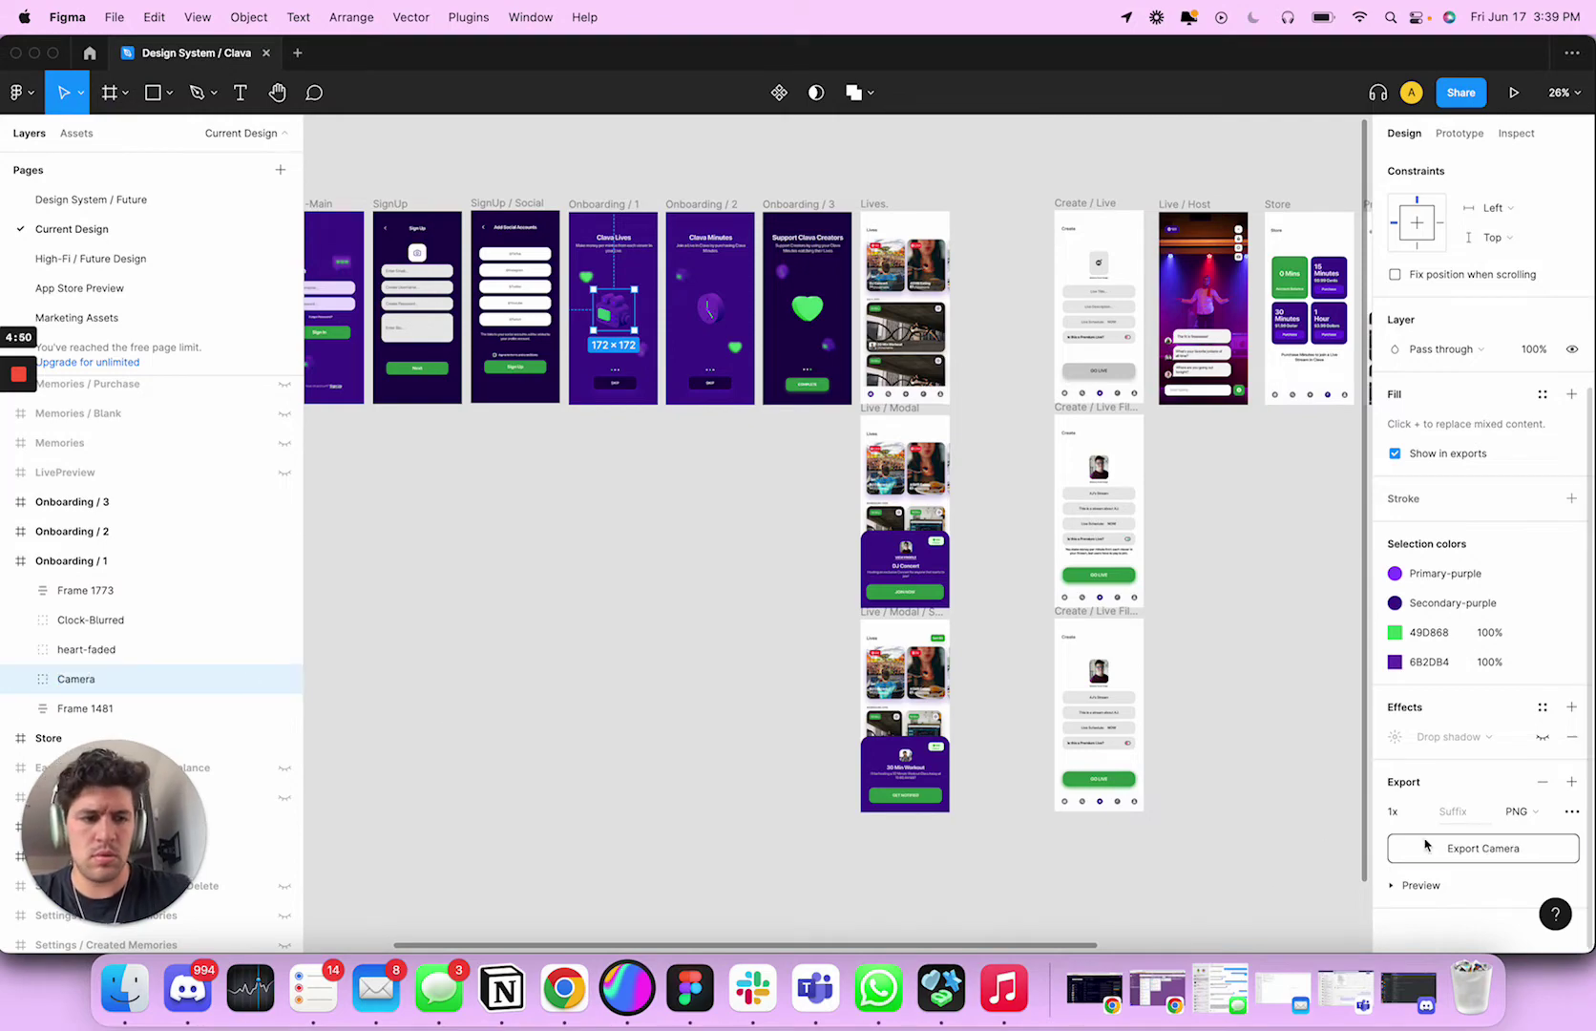
Step: Export the Camera group at 1x as a PNG to the Desktop
{"action": "left_click", "coordinate": [1399, 847]}
{"action": "left_click", "coordinate": [478, 358]}
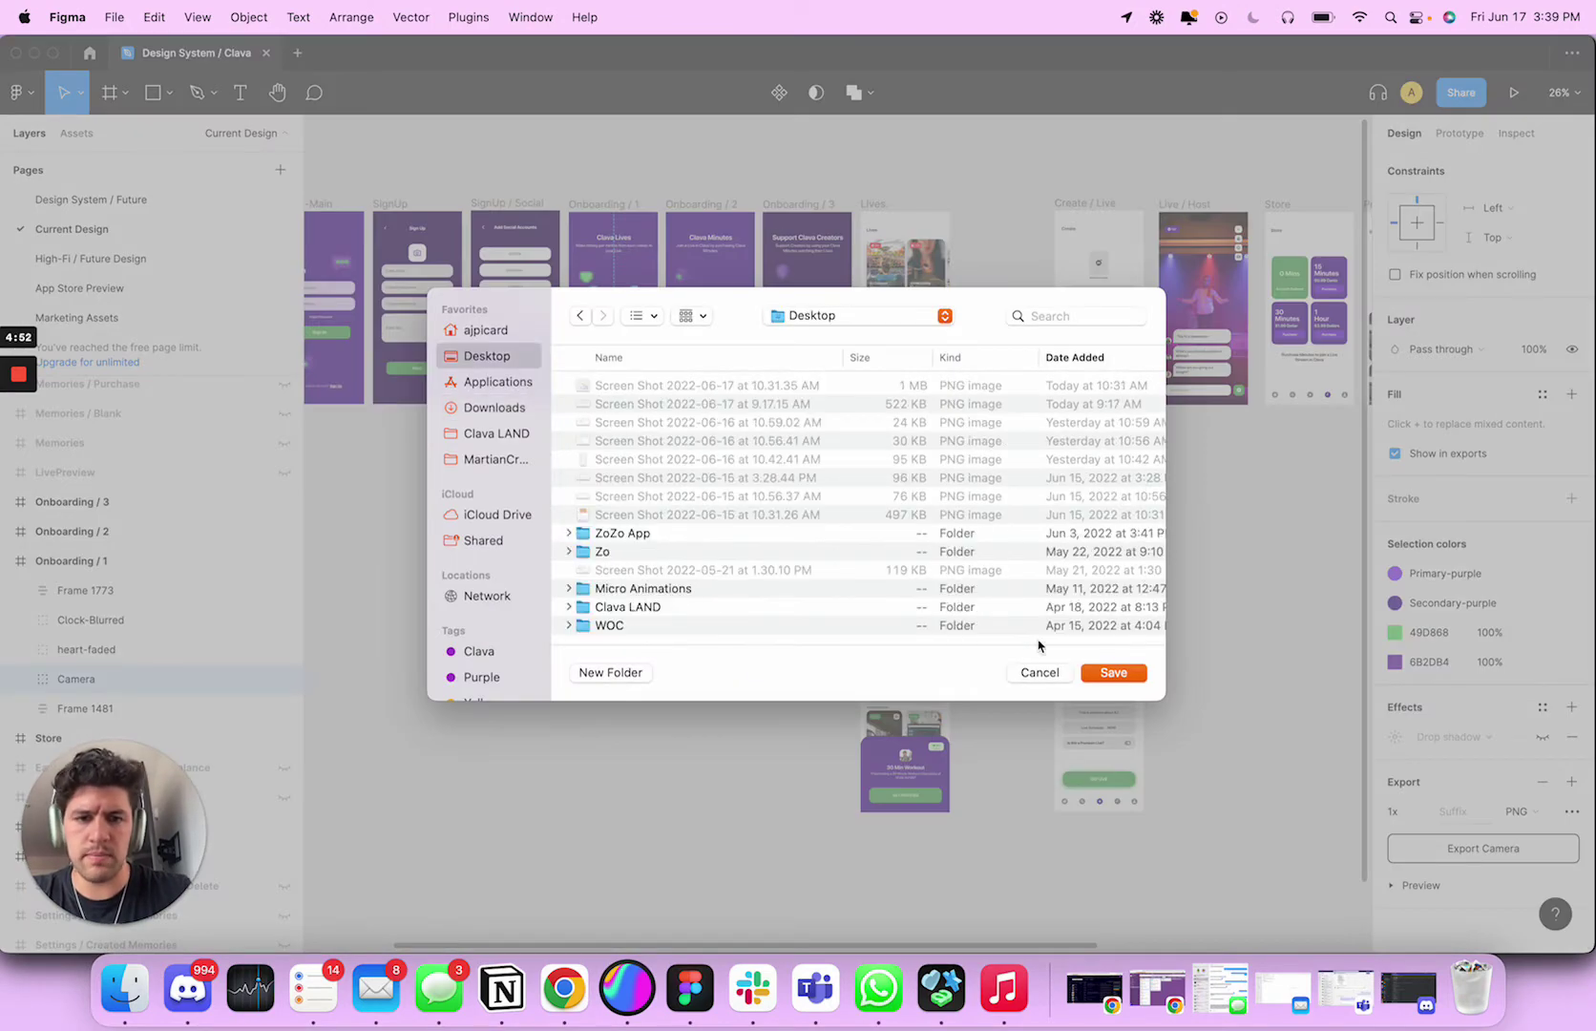
{"action": "left_click", "coordinate": [1111, 673]}
Step: Switch to Spline and place Camera.png from the Desktop's Onboarding folder in the scene beside the cube as a reference
{"action": "left_click", "coordinate": [626, 987]}
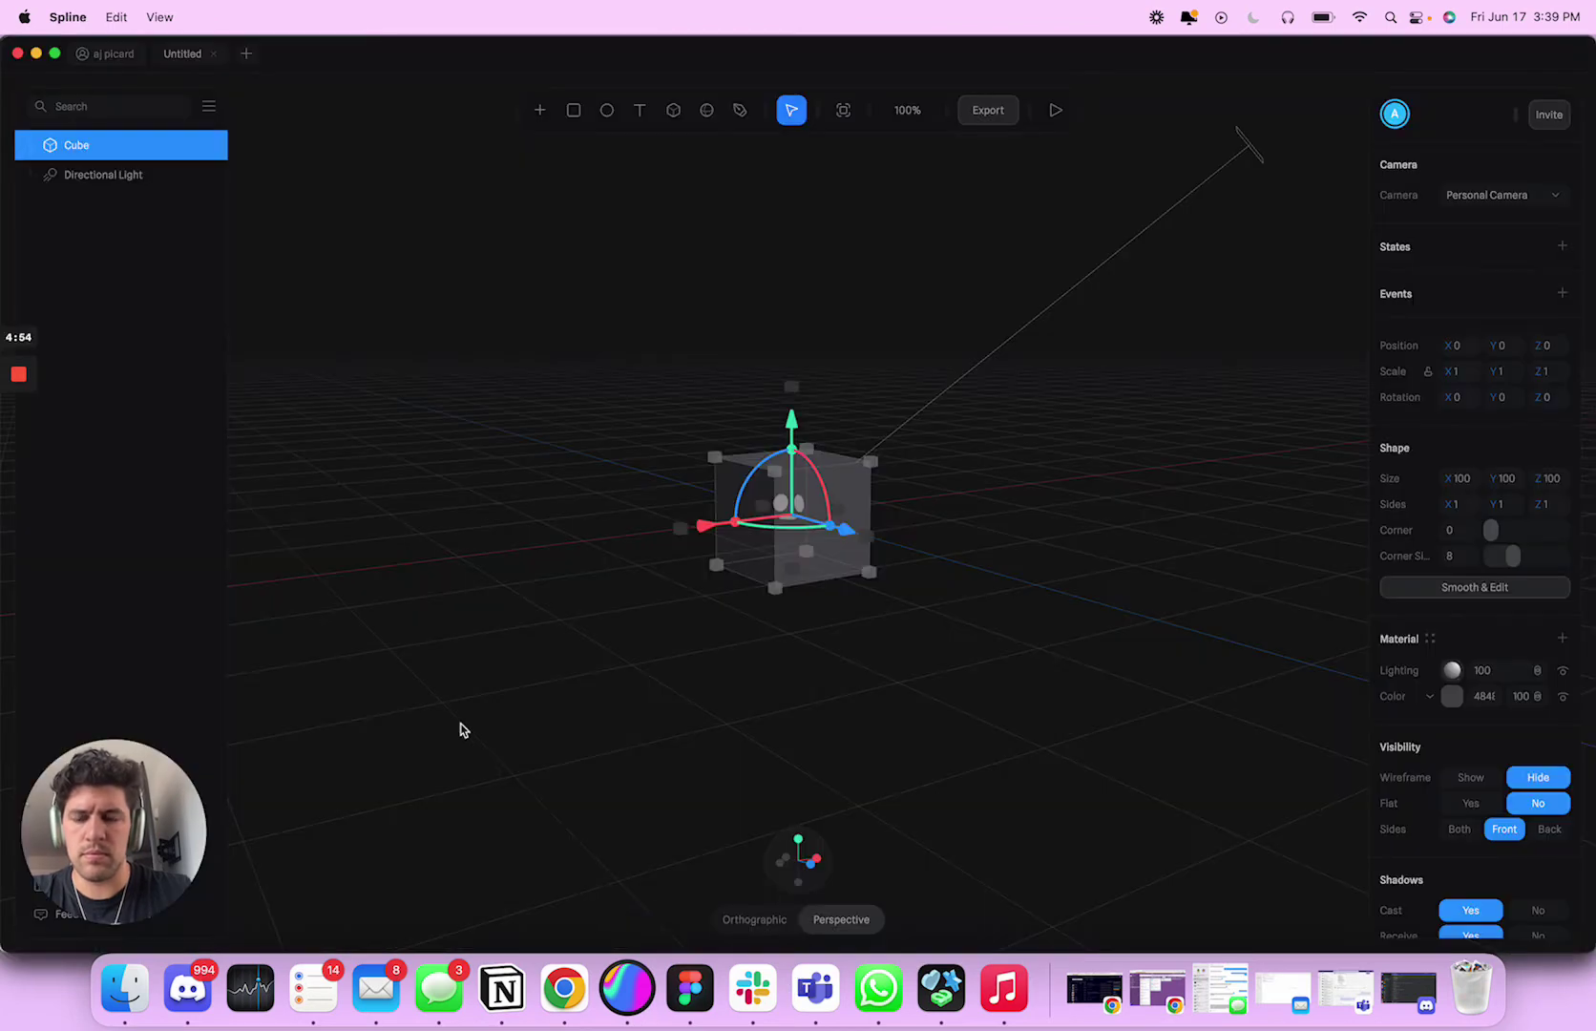
{"action": "left_click", "coordinate": [125, 989]}
{"action": "left_click", "coordinate": [811, 268]}
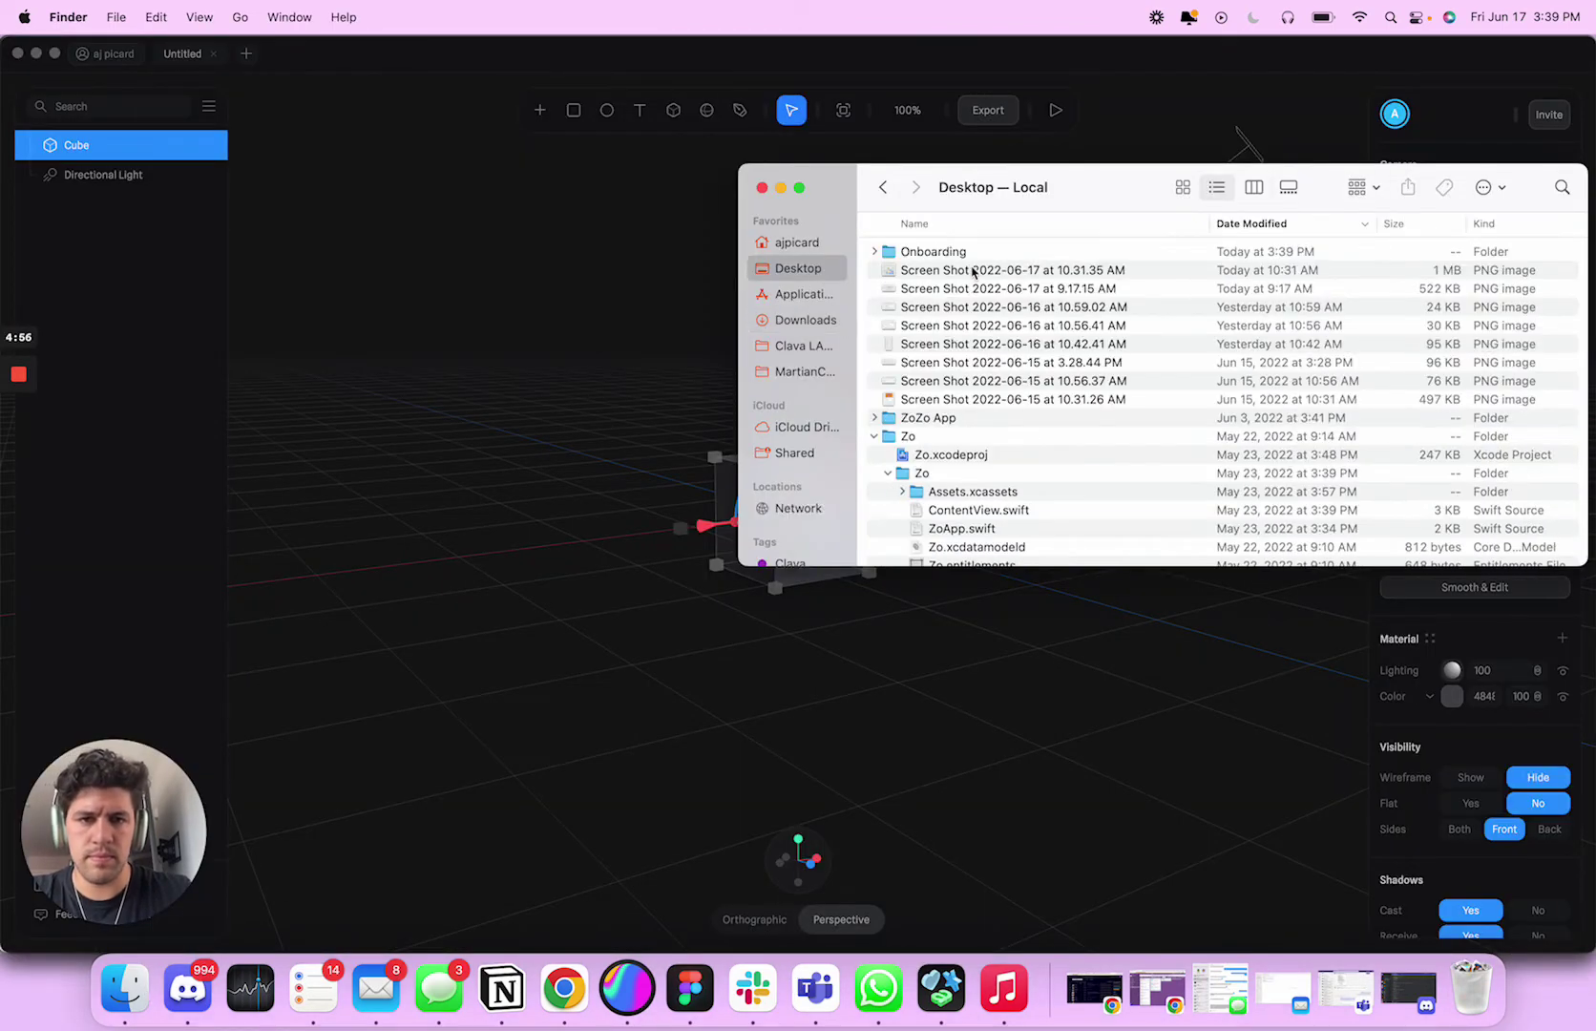
{"action": "left_click", "coordinate": [874, 252]}
{"action": "left_click_drag", "start_coordinate": [599, 426], "coordinate": [551, 423]}
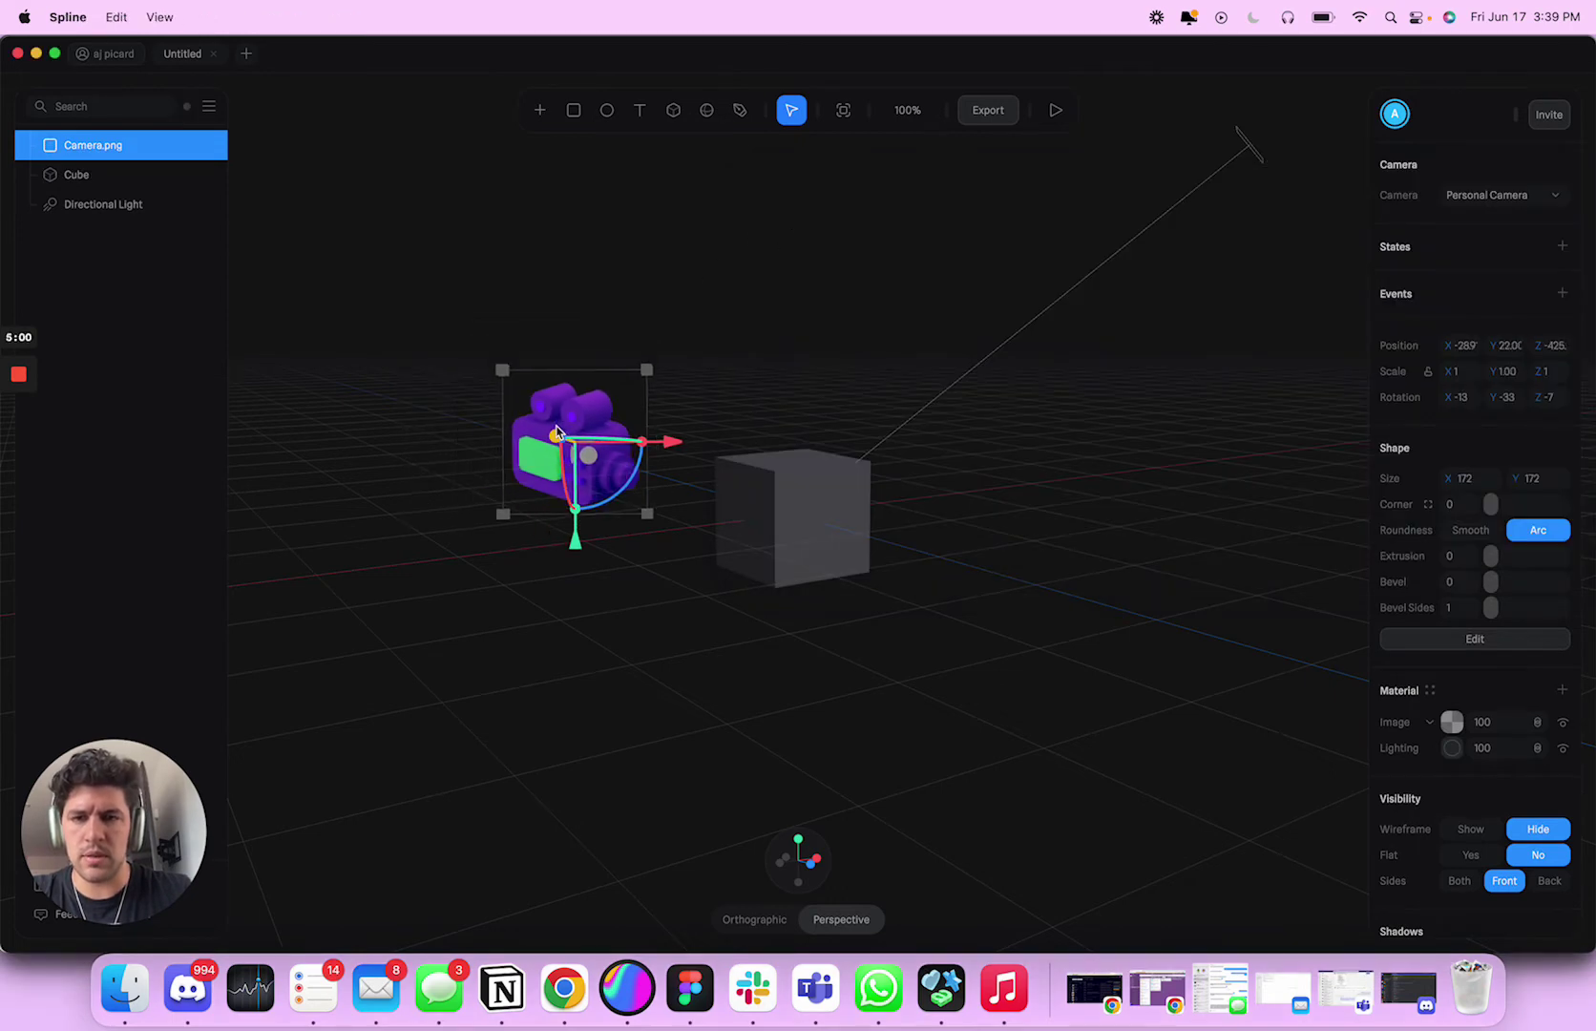
Step: Convert the cube to an editable smooth mesh and set its subdivision level to 2
{"action": "left_click", "coordinate": [667, 421]}
{"action": "scroll", "coordinate": [638, 426], "scroll_direction": "up", "scroll_amount": 10}
{"action": "scroll", "coordinate": [638, 426], "scroll_direction": "down", "scroll_amount": 8}
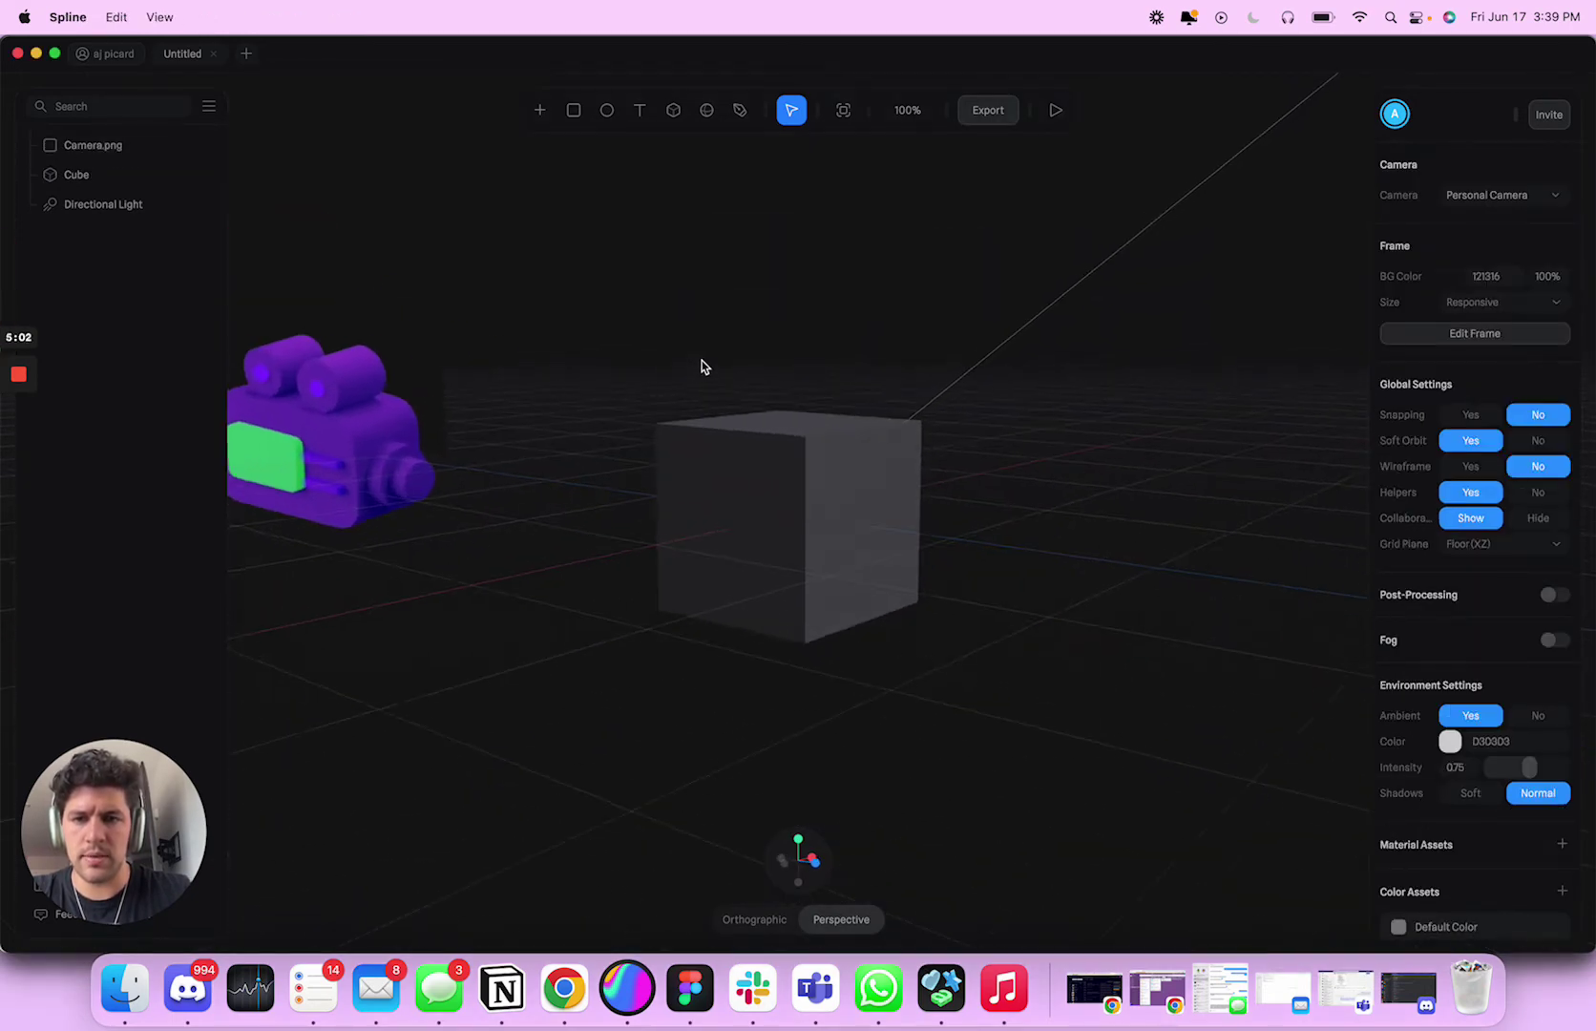
{"action": "left_click", "coordinate": [827, 556]}
{"action": "left_click", "coordinate": [1417, 597]}
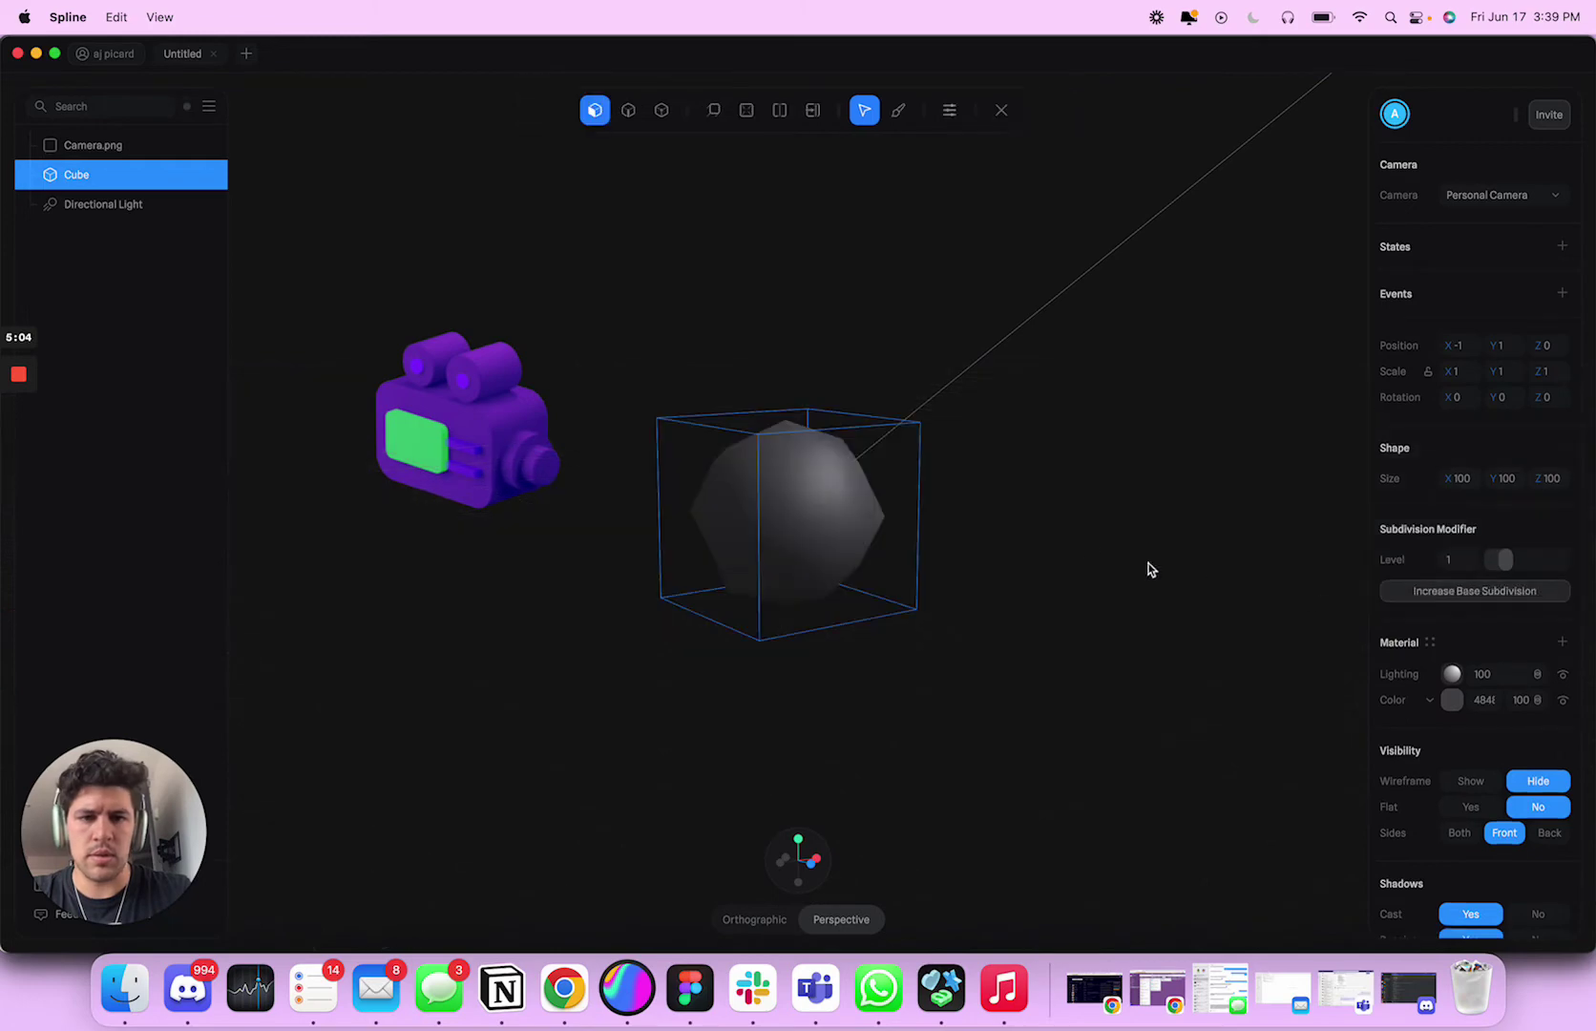
{"action": "type", "text": "2"}
{"action": "key", "text": "Return"}
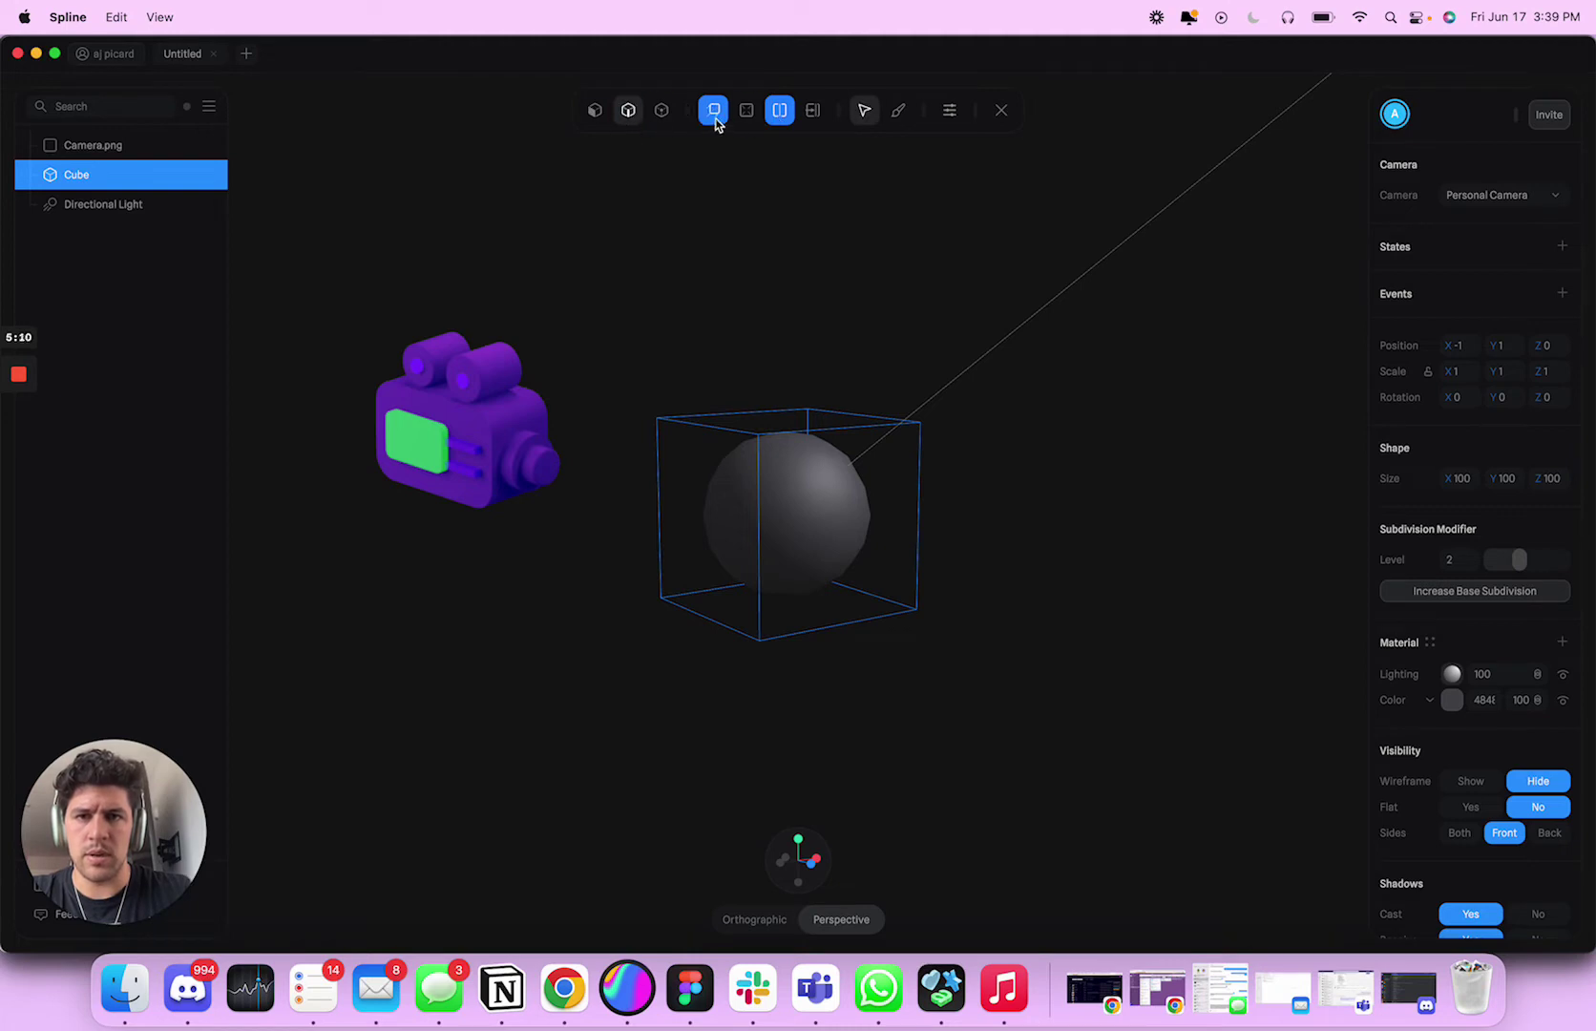
Step: Extrude one side face of the cube outward along Z until the mesh is about 180 long
{"action": "left_click", "coordinate": [823, 495]}
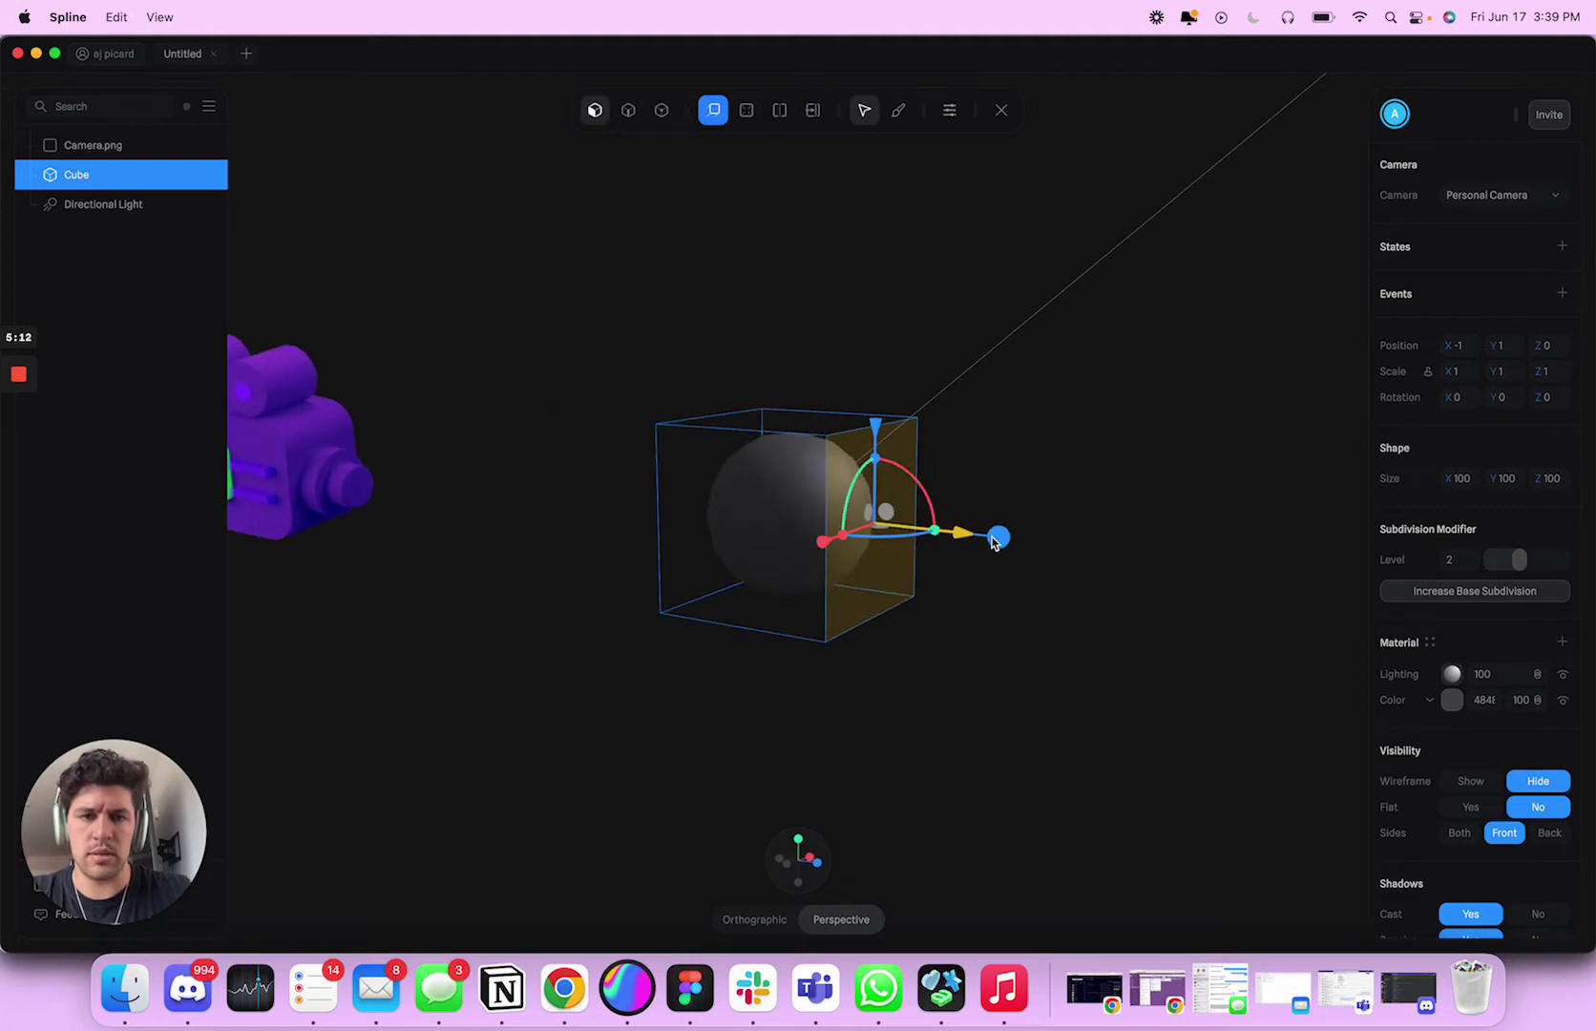
{"action": "left_click_drag", "start_coordinate": [992, 540], "coordinate": [1162, 551]}
{"action": "left_click_drag", "start_coordinate": [1173, 460], "coordinate": [1105, 460]}
{"action": "left_click_drag", "start_coordinate": [1105, 460], "coordinate": [1131, 475], "text": "alt"}
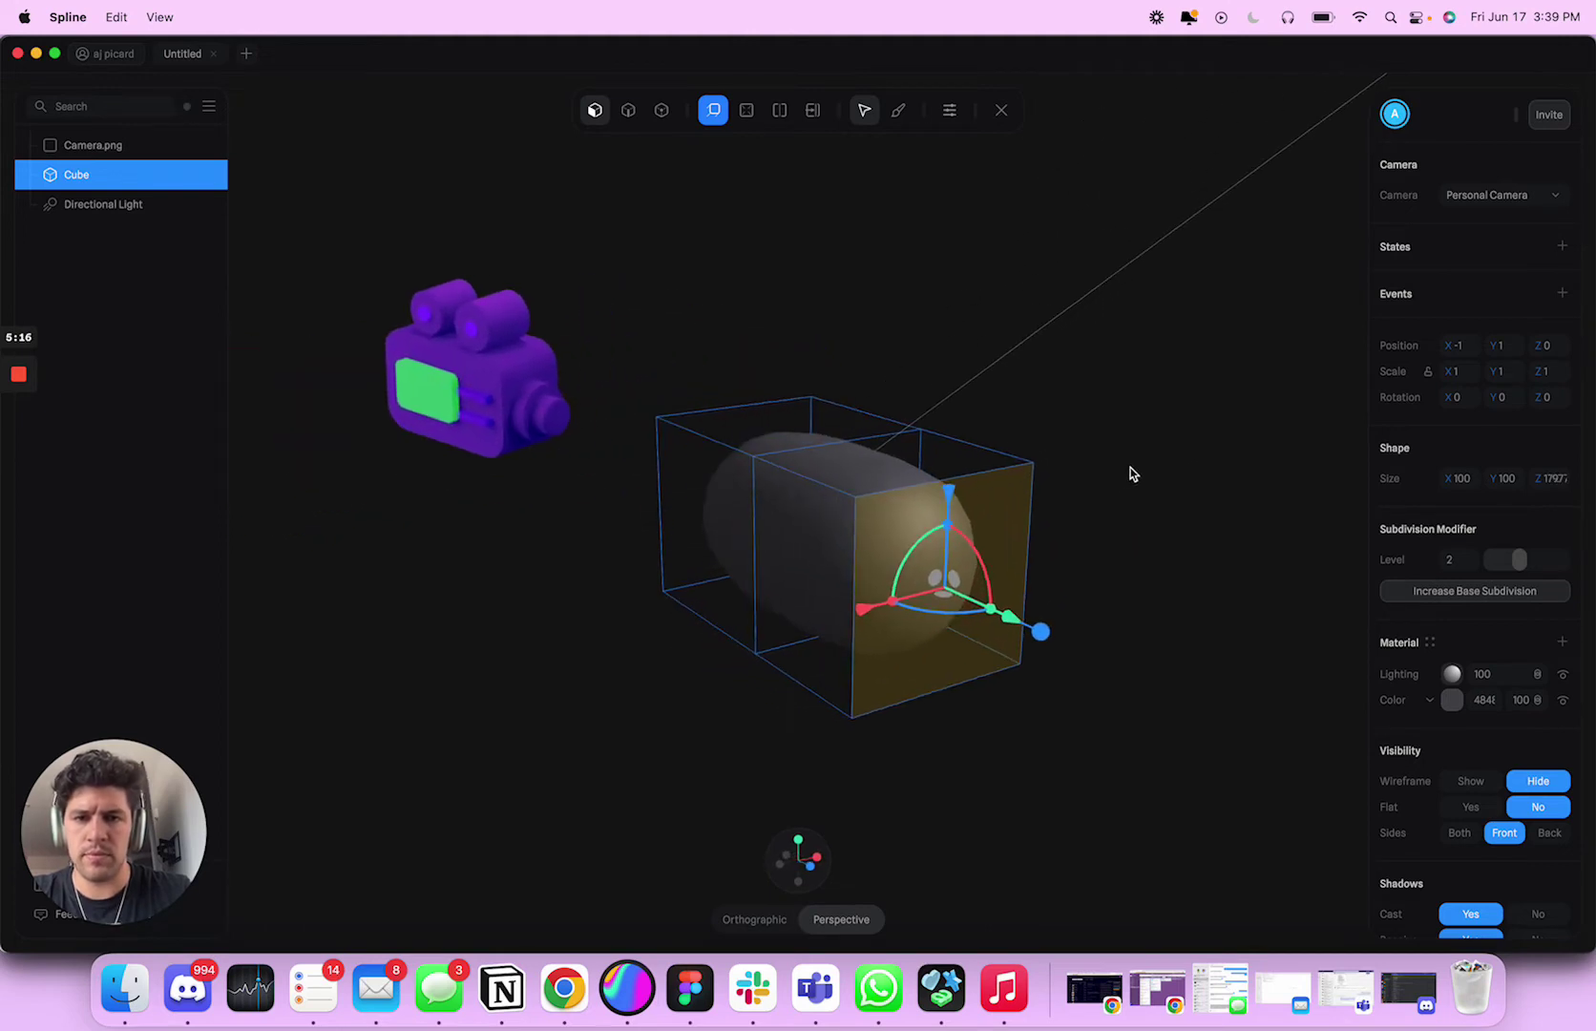
Step: Add two loop cuts across the elongated mesh, one near the middle of each of its two sections
{"action": "scroll", "coordinate": [1145, 472], "scroll_direction": "left", "scroll_amount": 5}
{"action": "left_click", "coordinate": [780, 110]}
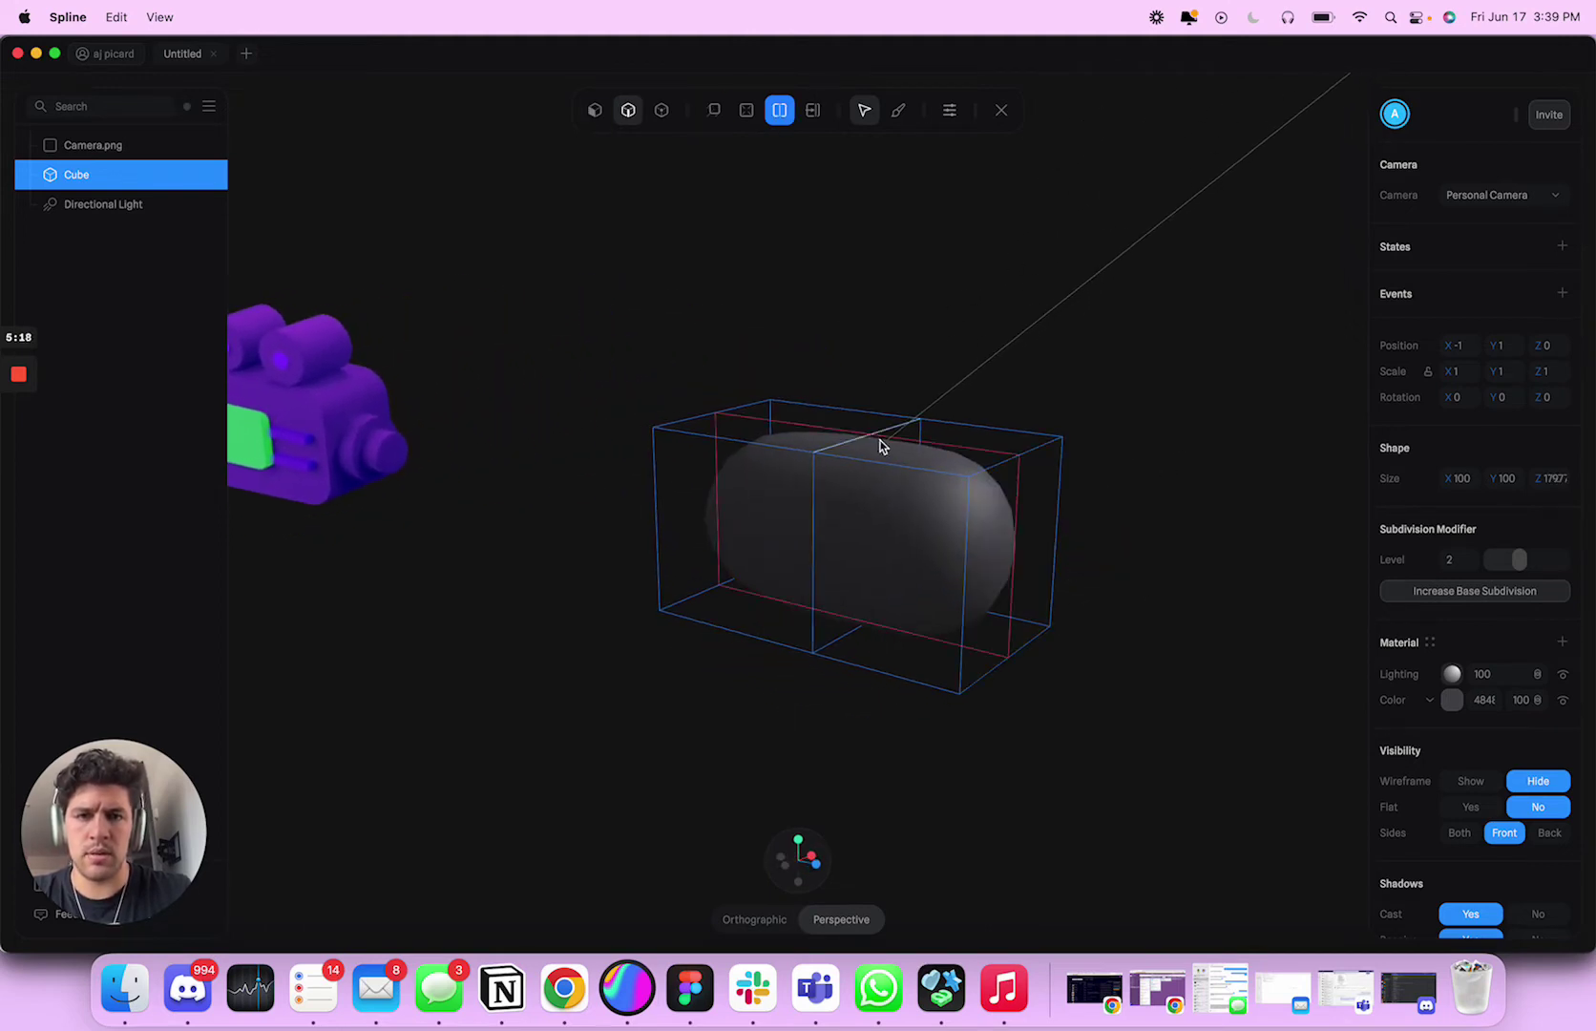
{"action": "left_click", "coordinate": [909, 491]}
{"action": "left_click", "coordinate": [774, 490]}
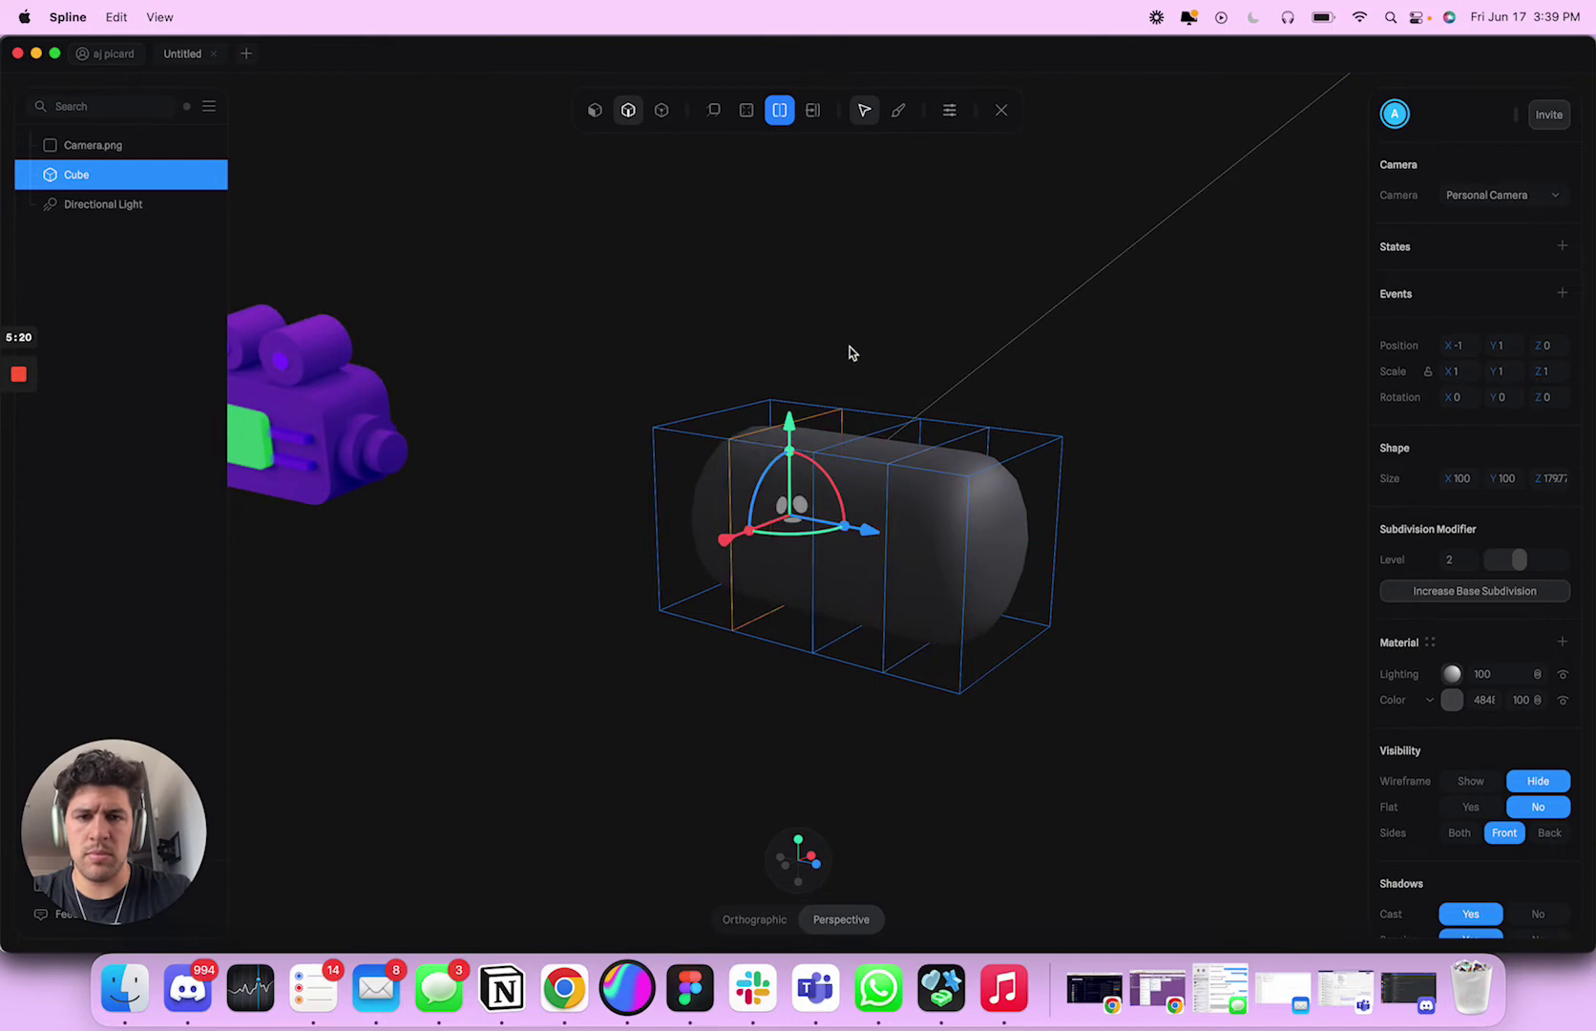
Step: Leave mesh editing and select the Camera.png reference image
{"action": "left_click", "coordinate": [323, 418]}
{"action": "left_click", "coordinate": [322, 418]}
{"action": "left_click", "coordinate": [323, 418]}
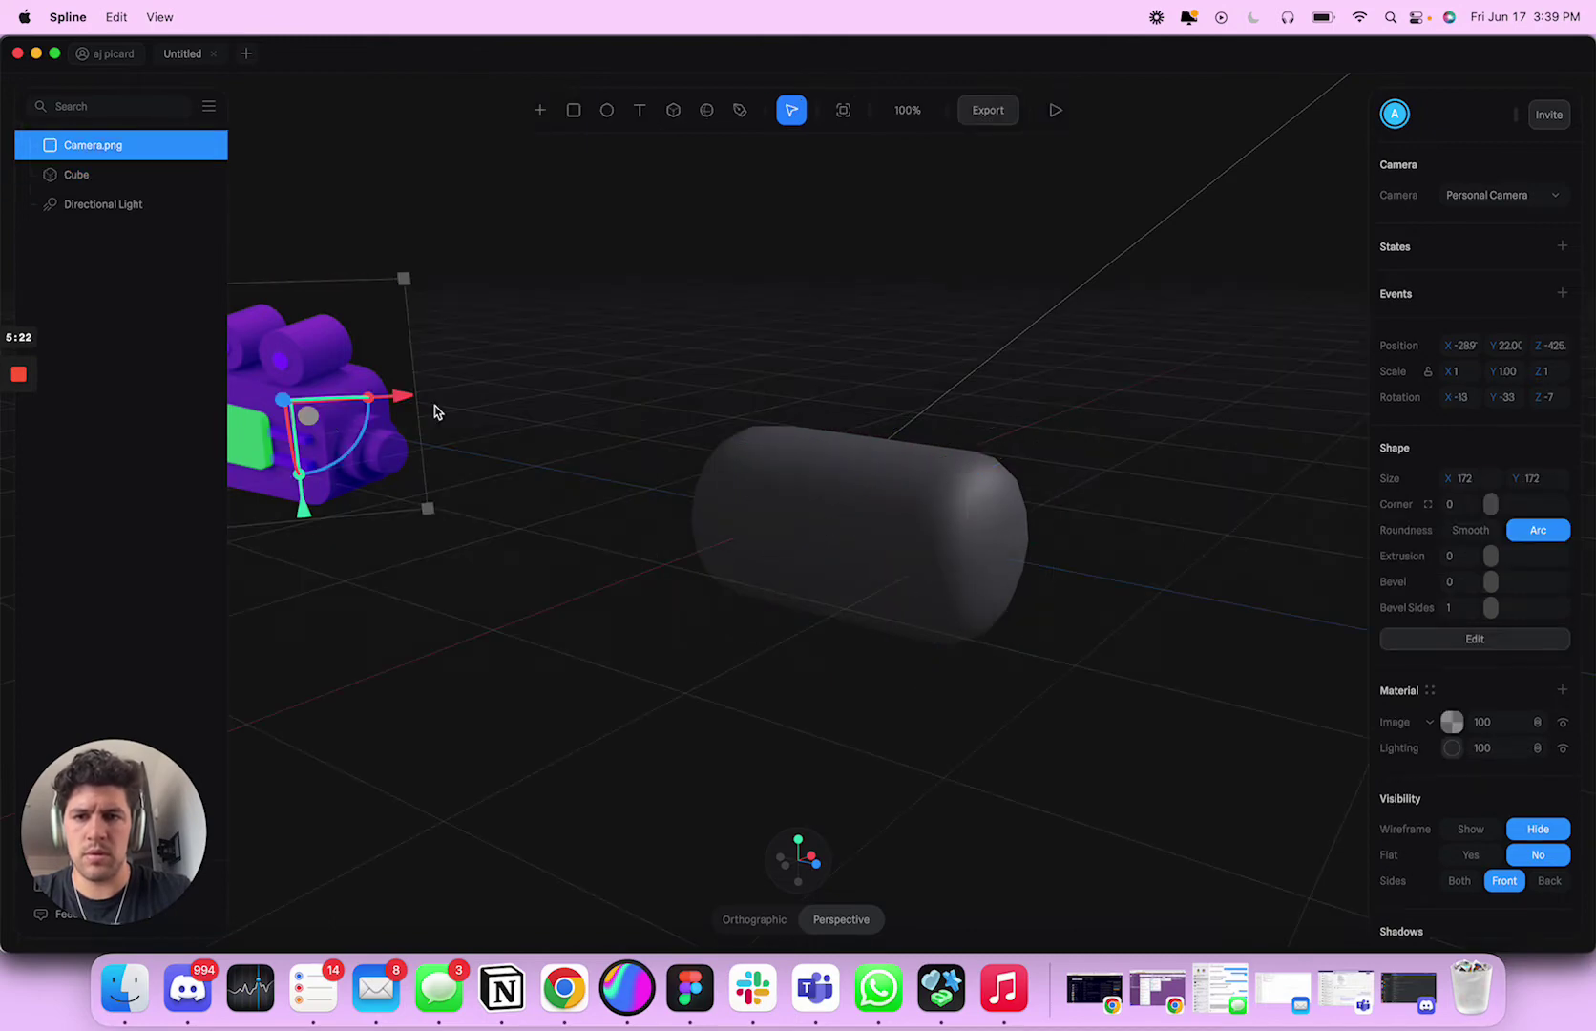
Step: Move the Camera.png reference image closer to the elongated cube and reopen the cube's mesh for editing
{"action": "left_click_drag", "start_coordinate": [401, 396], "coordinate": [667, 342]}
{"action": "left_click", "coordinate": [848, 492]}
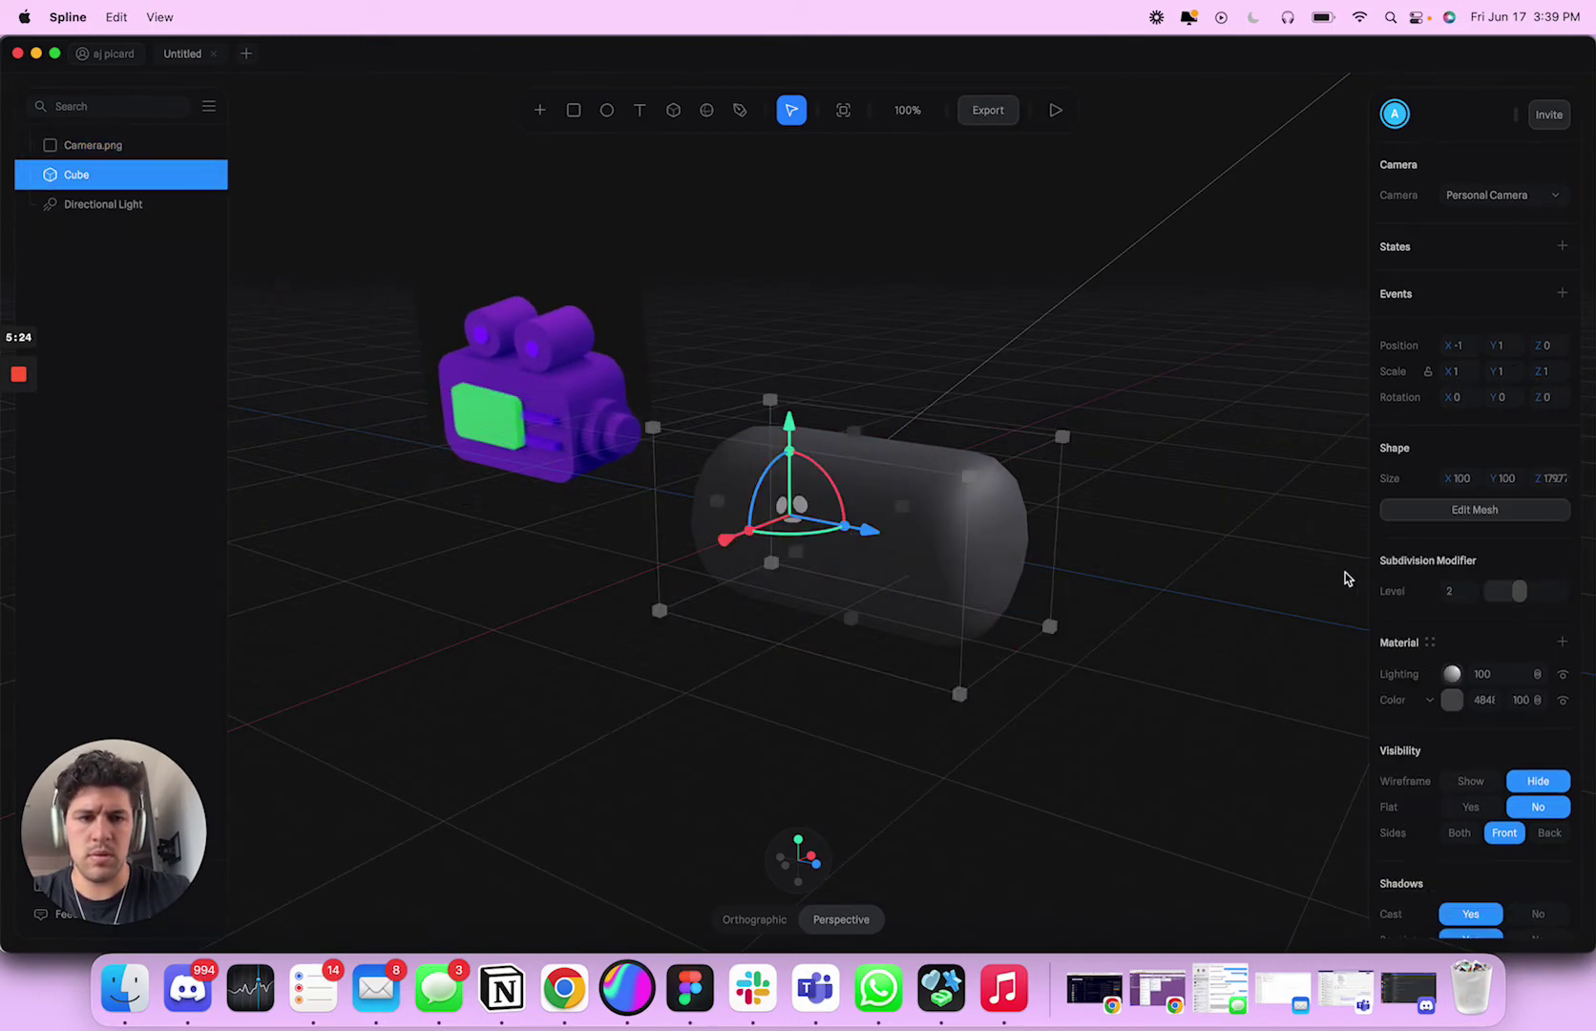
{"action": "left_click", "coordinate": [1426, 519]}
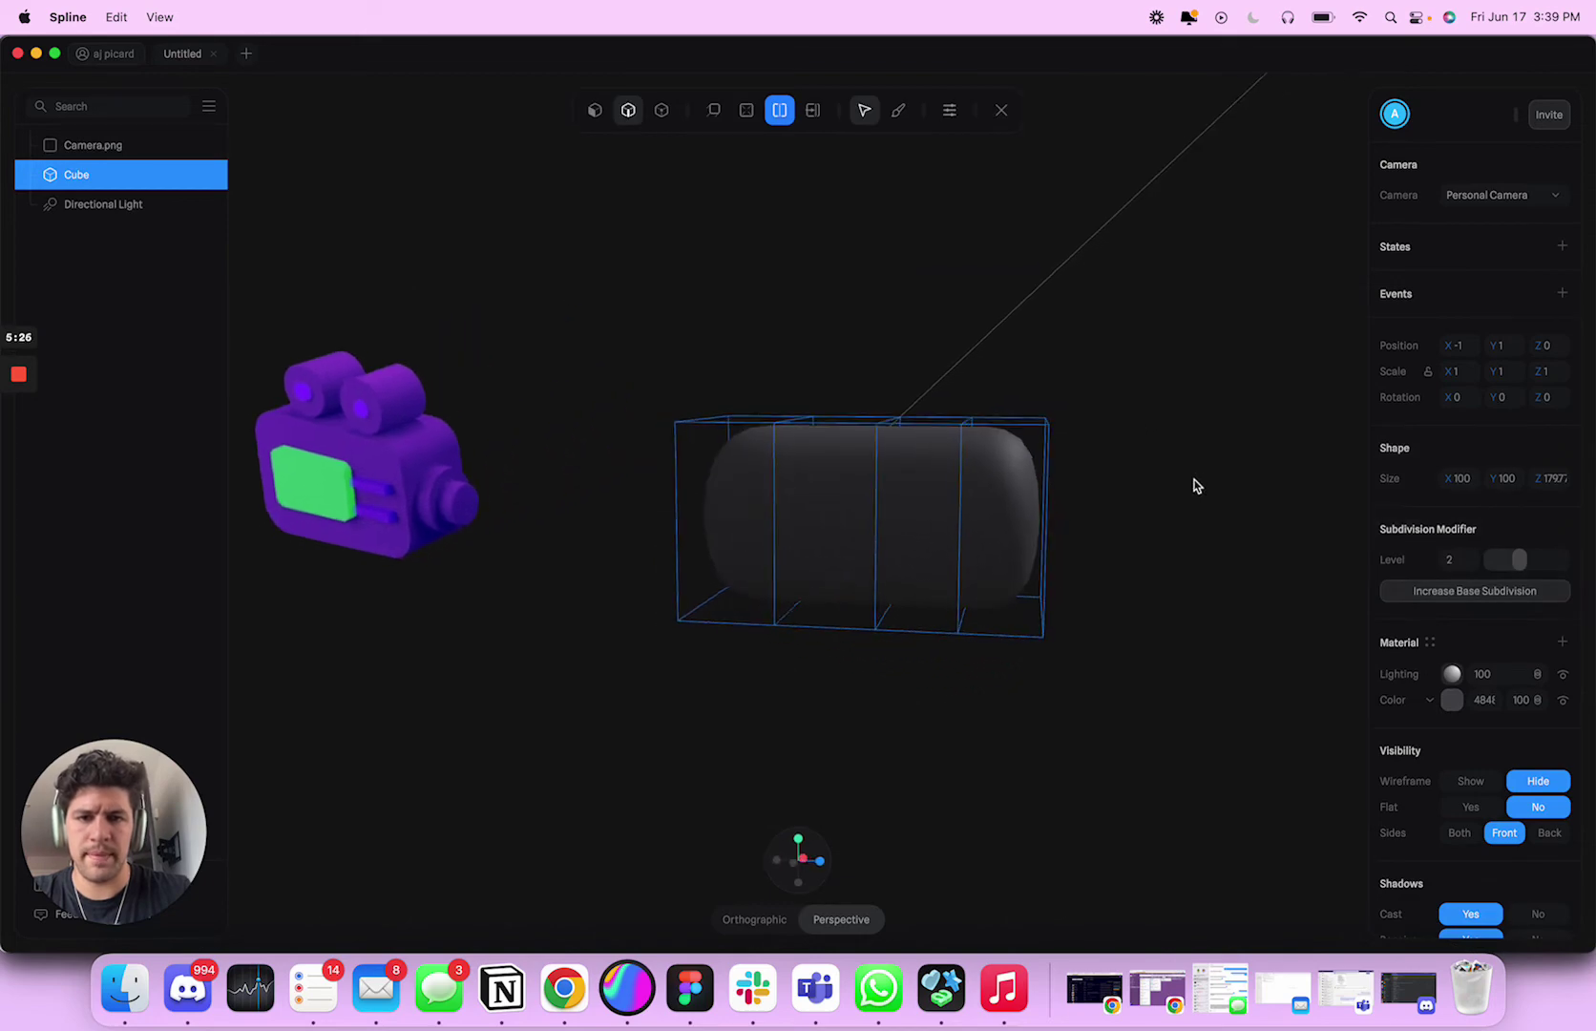
Step: Try adding horizontal loop cuts around the full length of the mesh, and undo them
{"action": "left_click", "coordinate": [859, 536]}
{"action": "mouse_move", "coordinate": [1158, 528]}
{"action": "left_mouse_down", "text": "alt"}
{"action": "mouse_move", "coordinate": [1071, 540]}
{"action": "mouse_move", "coordinate": [1162, 537]}
{"action": "left_mouse_up", "text": "alt"}
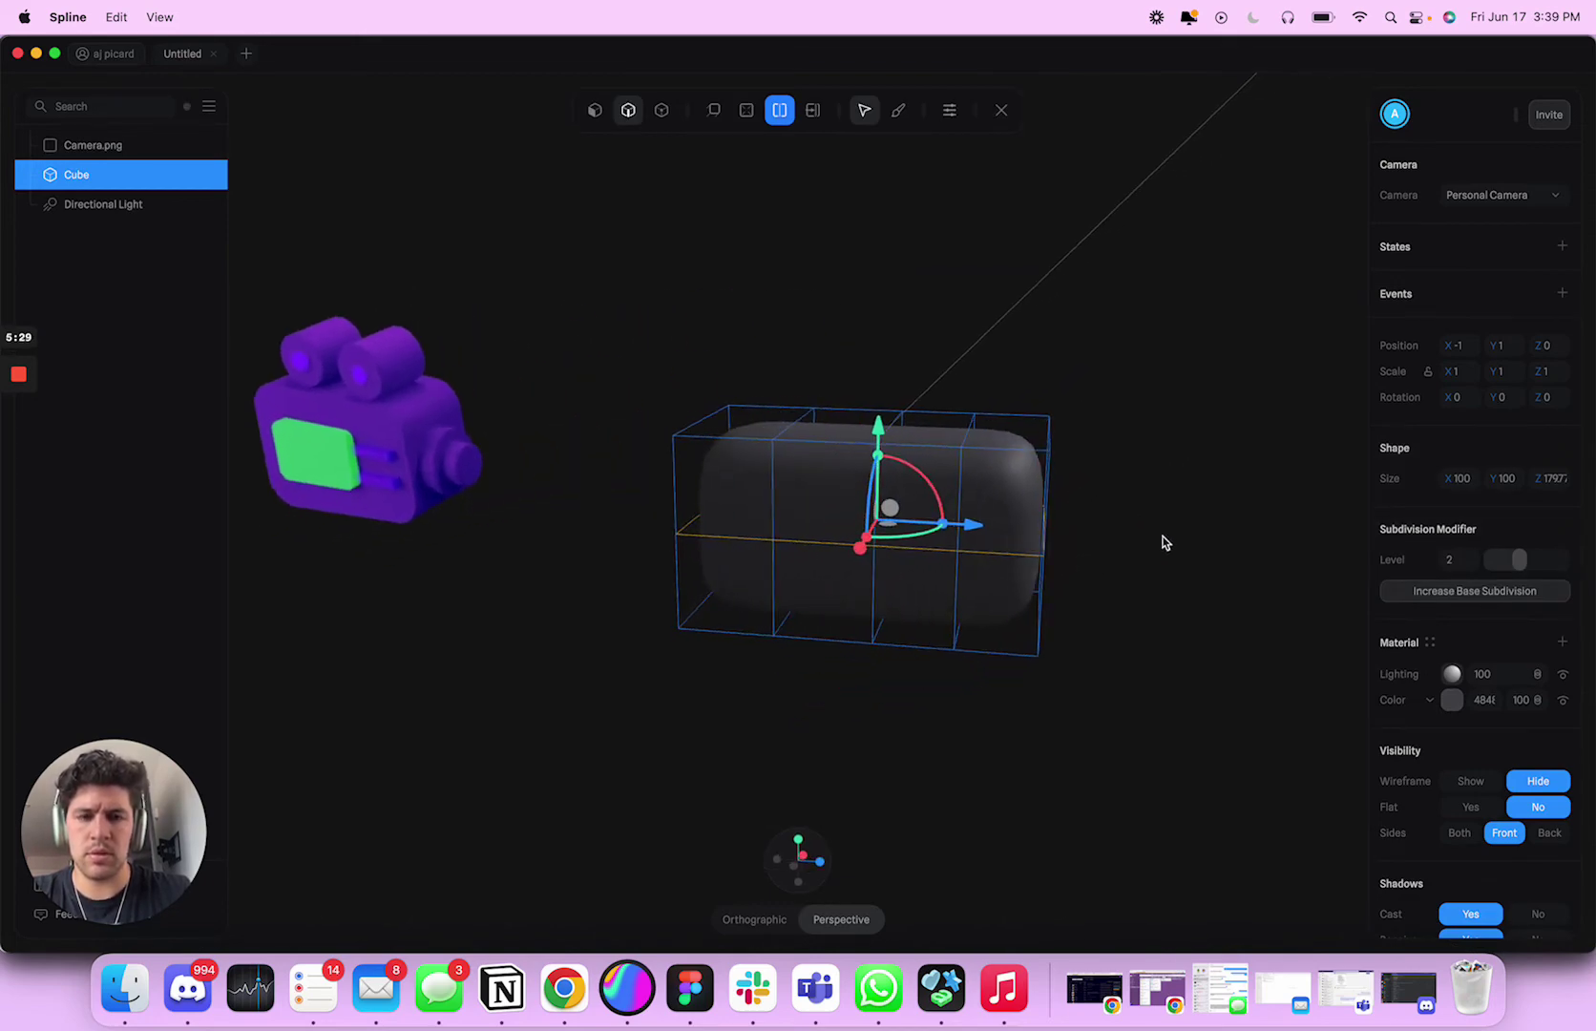
{"action": "left_click", "coordinate": [959, 500]}
{"action": "mouse_move", "coordinate": [1207, 564]}
{"action": "right_mouse_down"}
{"action": "mouse_move", "coordinate": [1101, 566]}
{"action": "mouse_move", "coordinate": [1181, 567]}
{"action": "right_mouse_up"}
{"action": "key", "text": "s"}
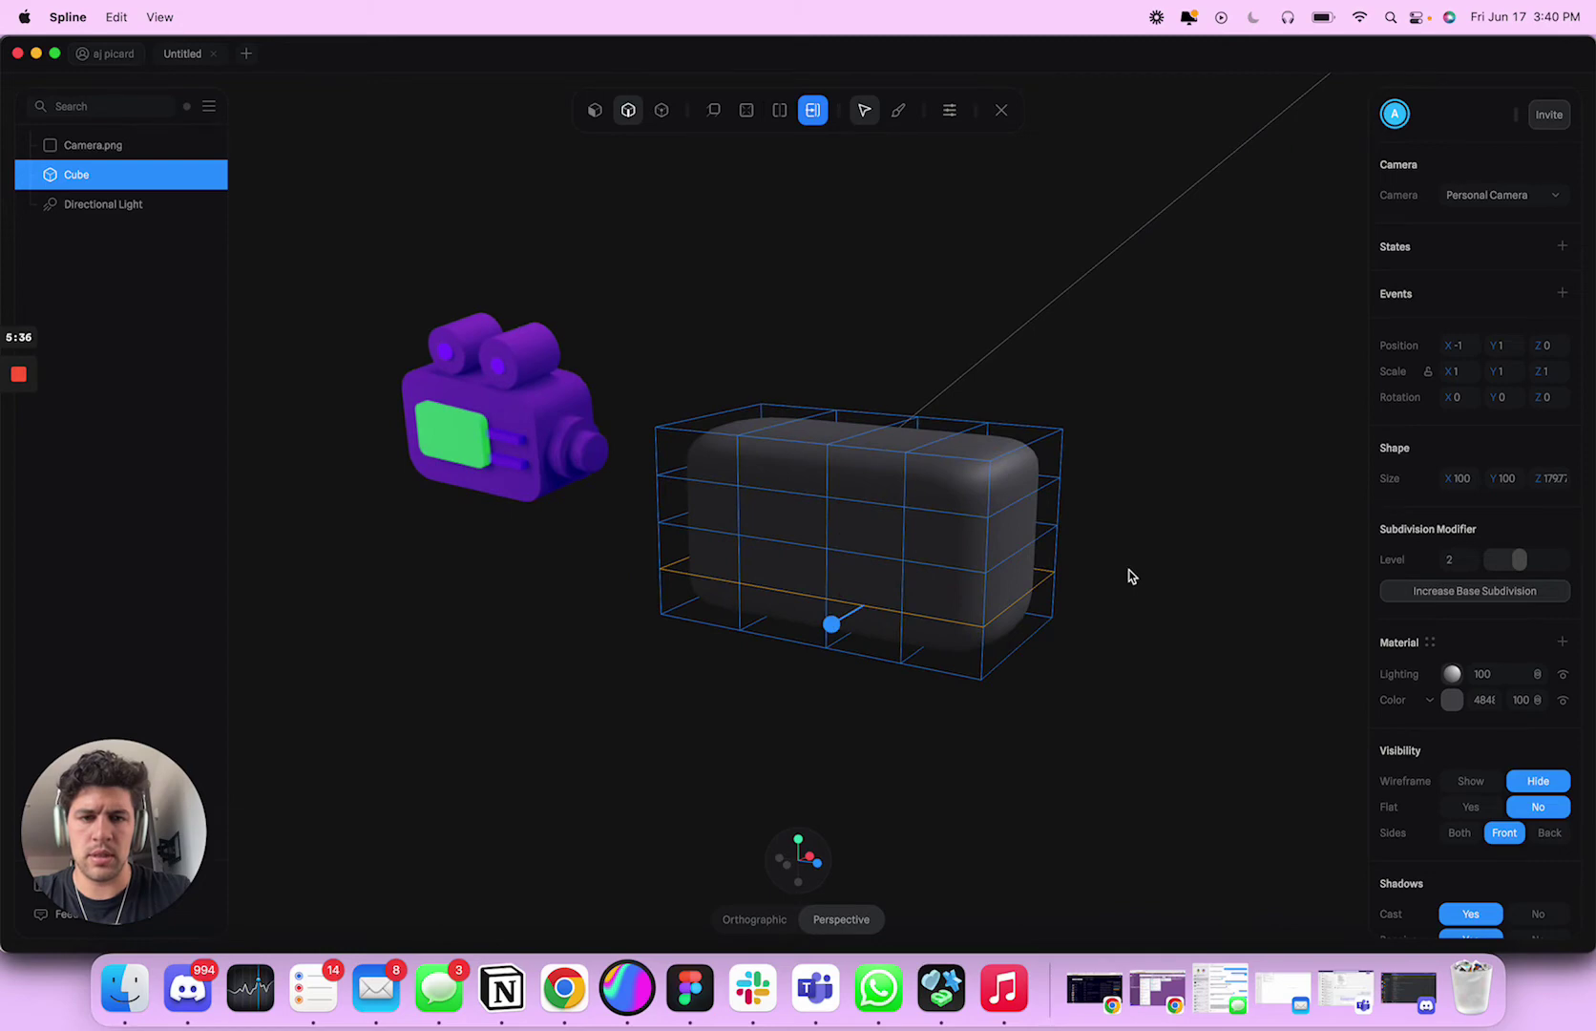
{"action": "key", "text": "super+z"}
{"action": "key", "text": "super+z"}
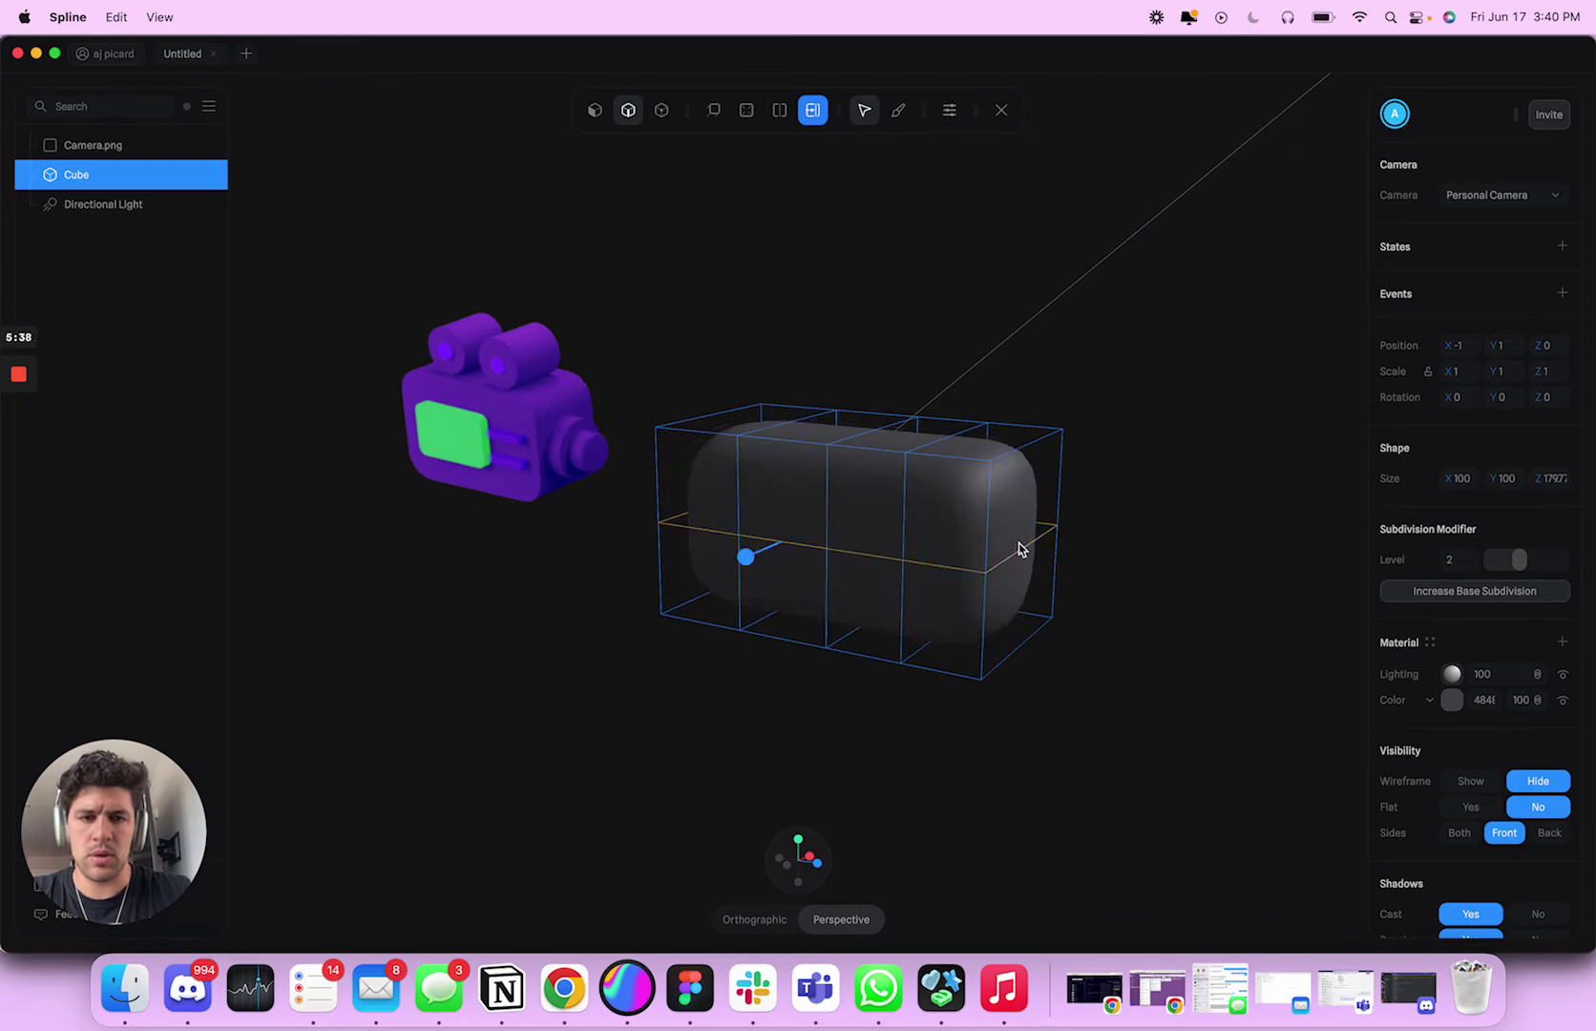
{"action": "key", "text": "super+z"}
{"action": "key", "text": "l"}
Step: Inset the end face of the body and extrude it outward along Z until the mesh is about 202 long
{"action": "left_click_drag", "start_coordinate": [1131, 536], "coordinate": [1101, 531], "text": "alt"}
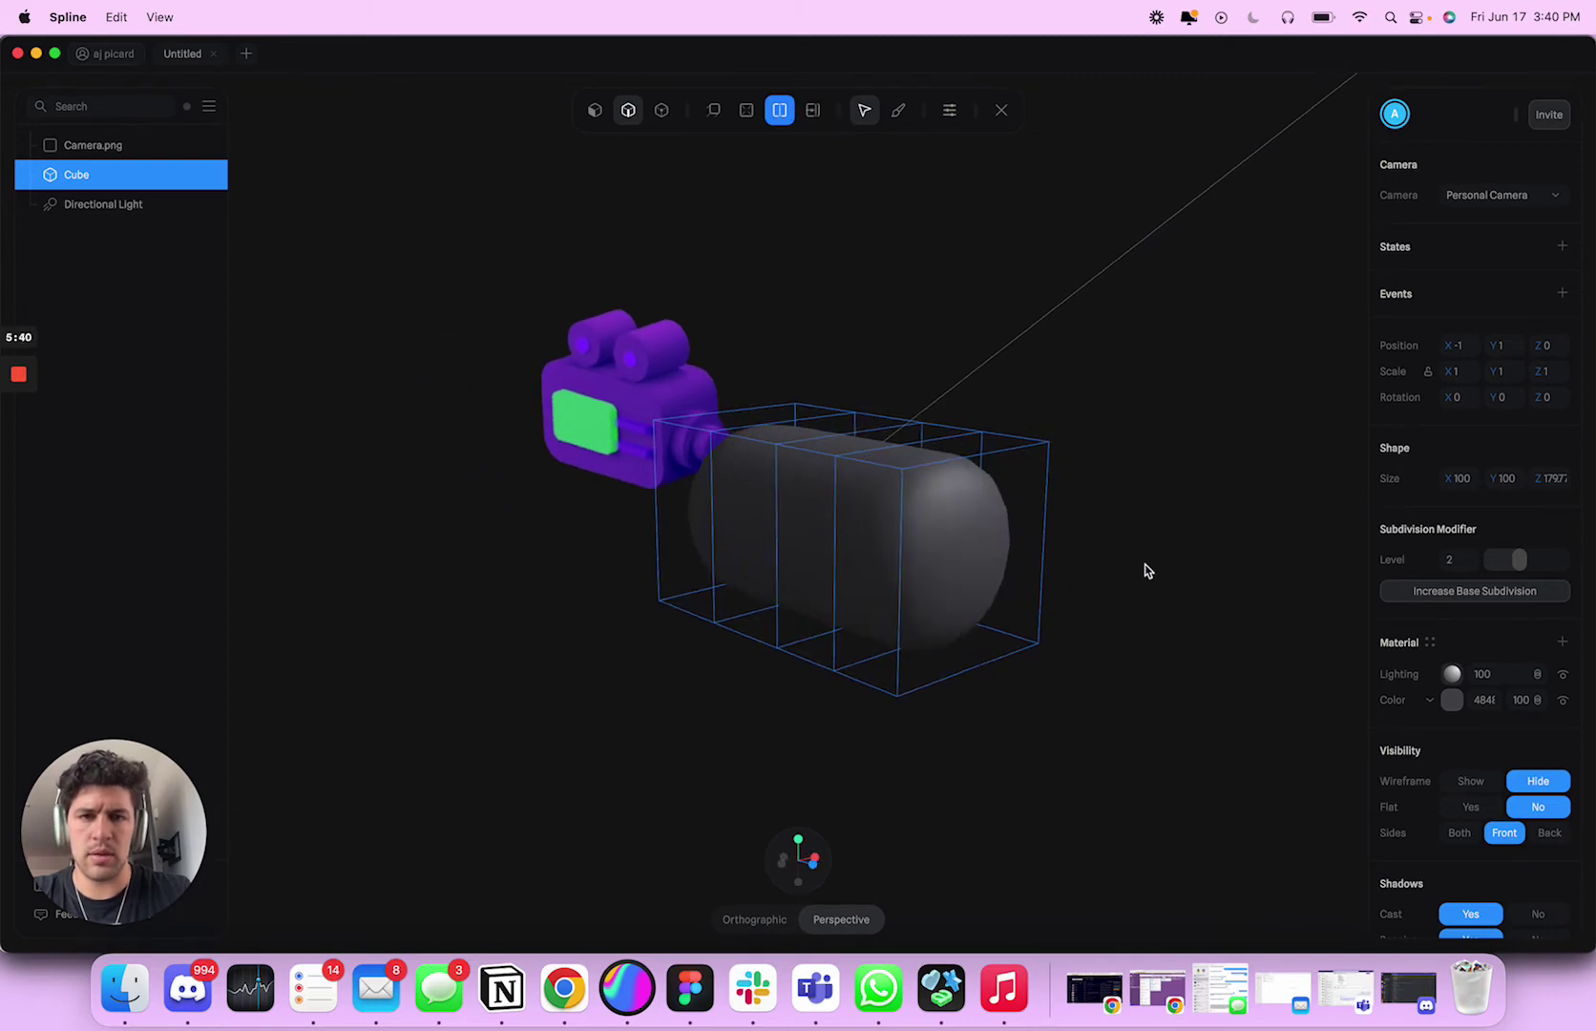
{"action": "left_click", "coordinate": [746, 120]}
{"action": "left_click", "coordinate": [980, 566]}
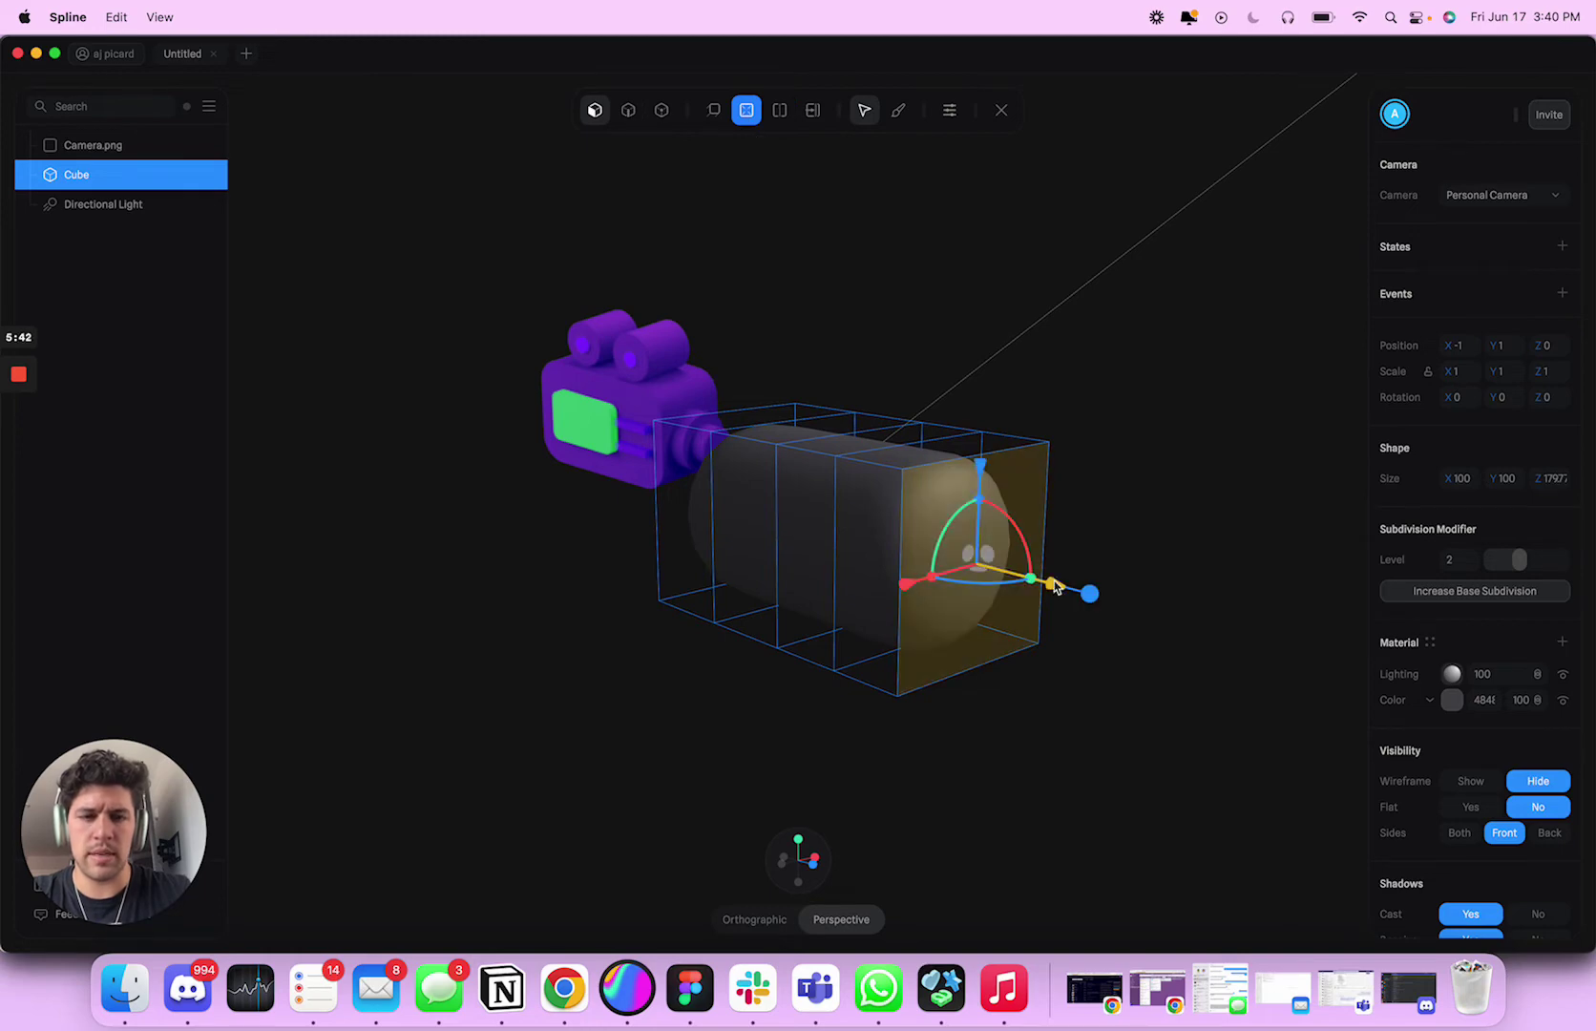
{"action": "left_click", "coordinate": [711, 114]}
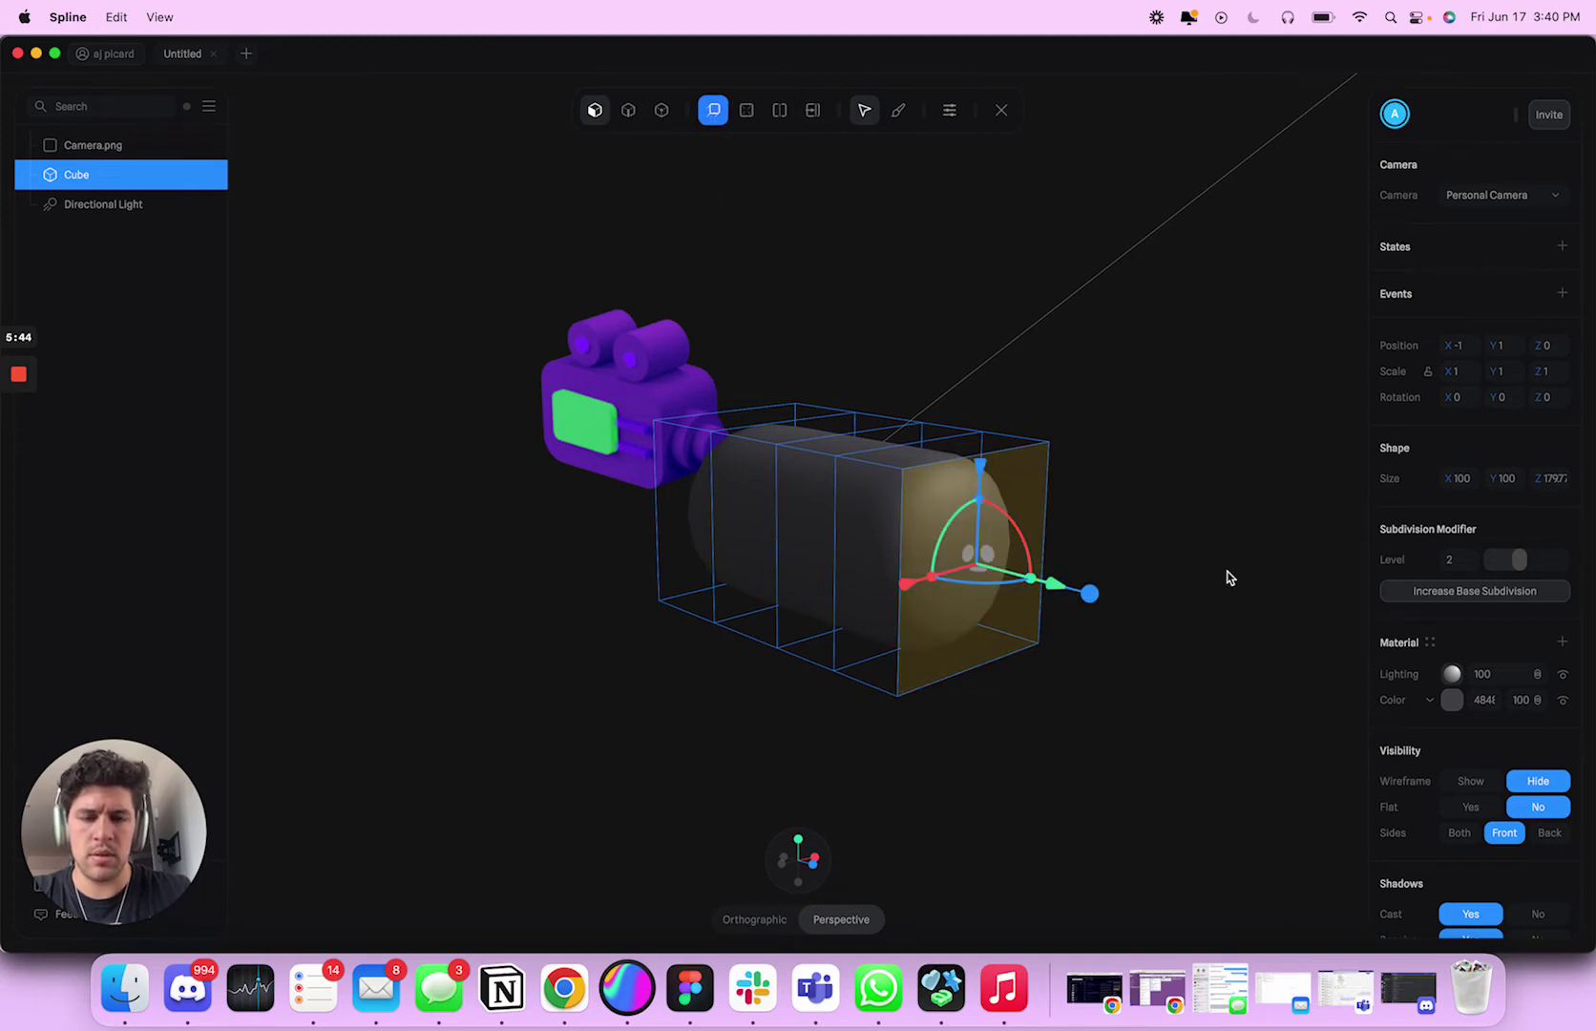
{"action": "left_click_drag", "start_coordinate": [1229, 578], "coordinate": [1256, 580]}
{"action": "left_click_drag", "start_coordinate": [1144, 591], "coordinate": [1302, 604]}
Step: Inset the lens section's end face and pull it outward along Z until the mesh is about 222 long
{"action": "left_click", "coordinate": [748, 113]}
{"action": "scroll", "coordinate": [1240, 617], "scroll_direction": "down", "scroll_amount": 3}
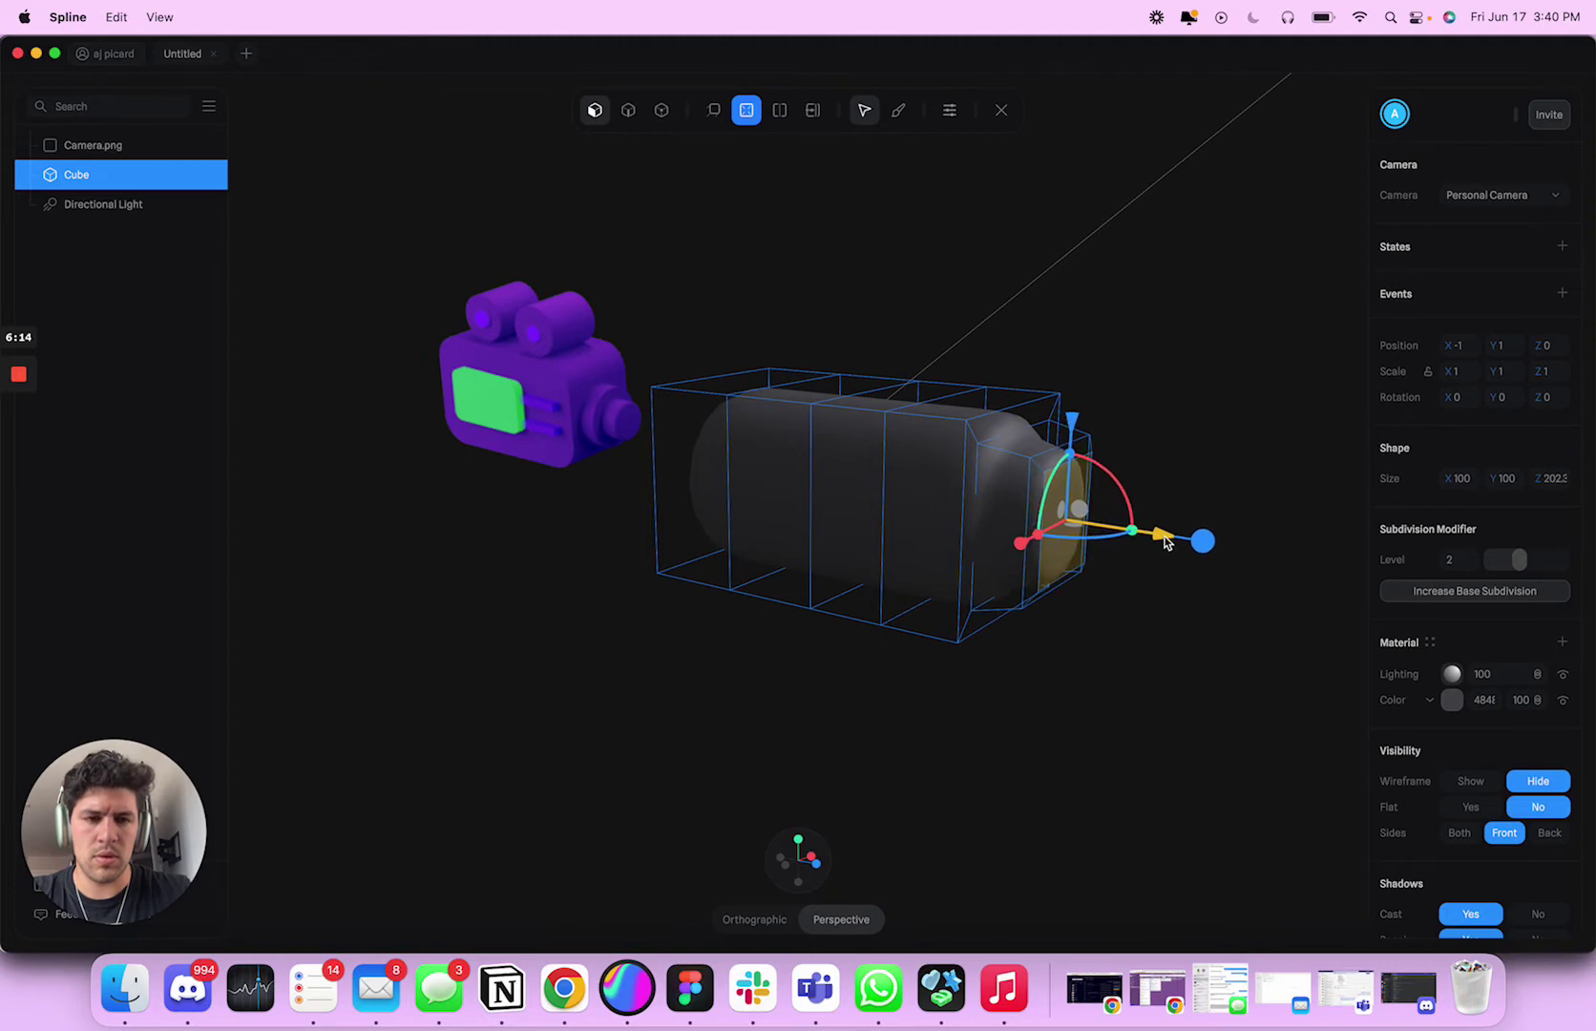
{"action": "left_click_drag", "start_coordinate": [1151, 538], "coordinate": [1200, 542]}
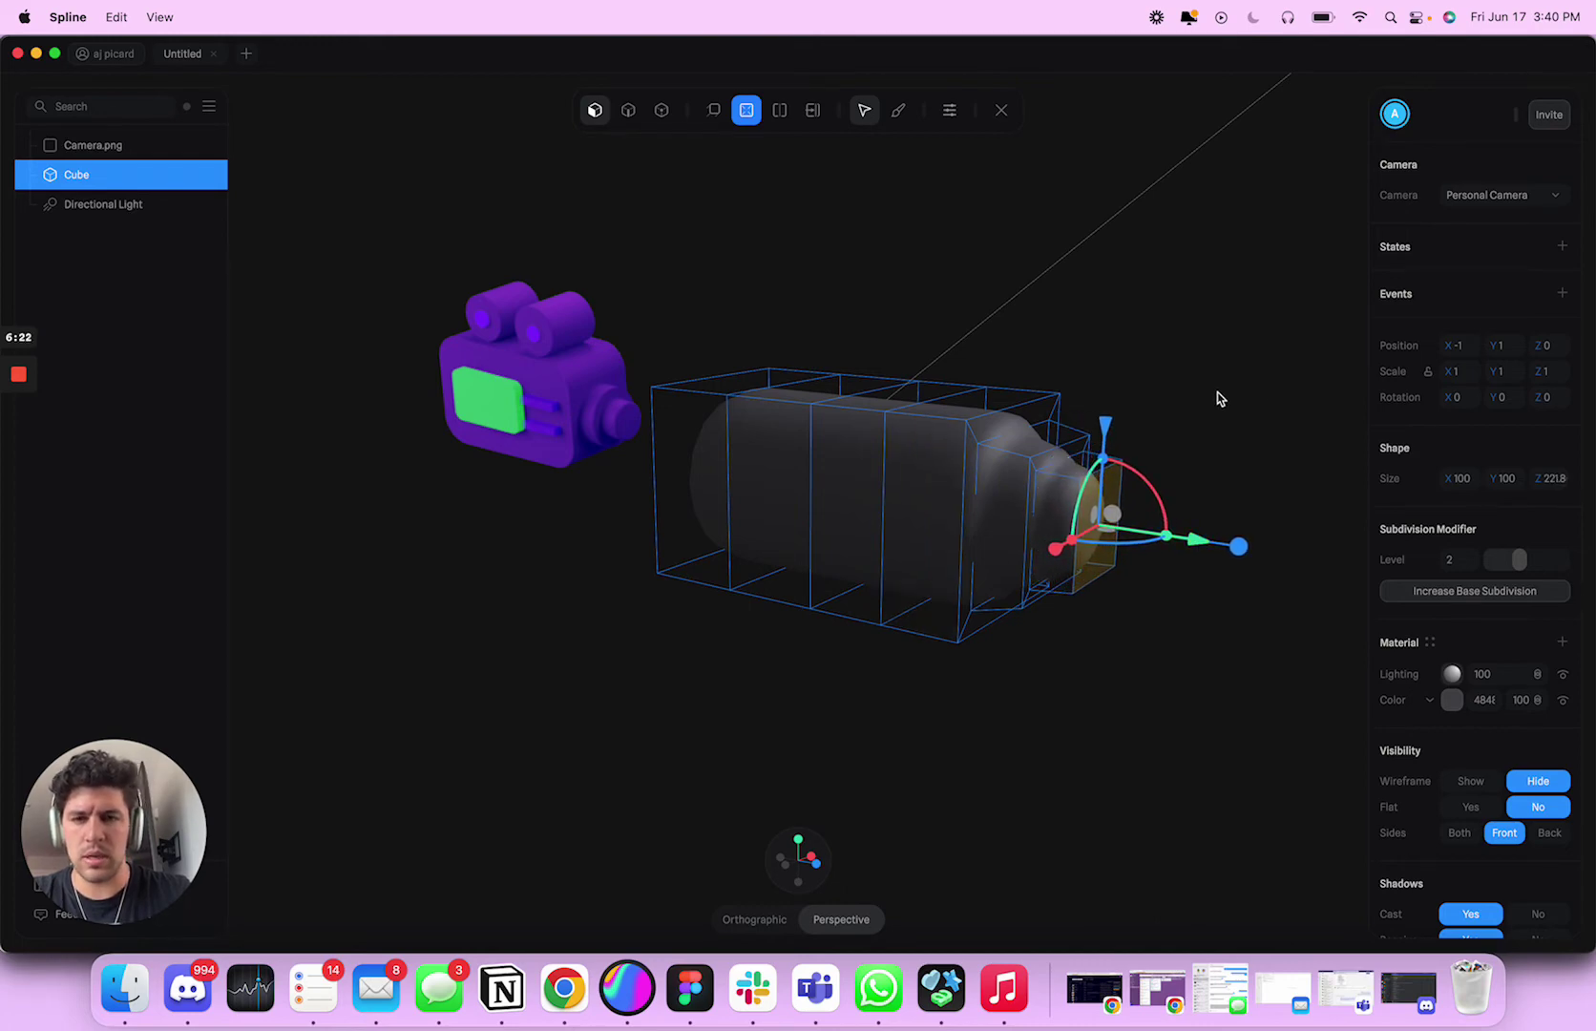
Step: Try insetting one side face of the body and pulling it outward until the mesh is about 106 wide
{"action": "mouse_move", "coordinate": [1166, 353]}
{"action": "left_mouse_down", "text": "alt"}
{"action": "mouse_move", "coordinate": [1218, 353]}
{"action": "mouse_move", "coordinate": [1123, 360]}
{"action": "mouse_move", "coordinate": [1211, 356]}
{"action": "mouse_move", "coordinate": [1151, 347]}
{"action": "mouse_move", "coordinate": [1150, 370]}
{"action": "mouse_move", "coordinate": [1208, 367]}
{"action": "mouse_move", "coordinate": [1169, 366]}
{"action": "mouse_move", "coordinate": [1184, 357]}
{"action": "left_mouse_up", "text": "alt"}
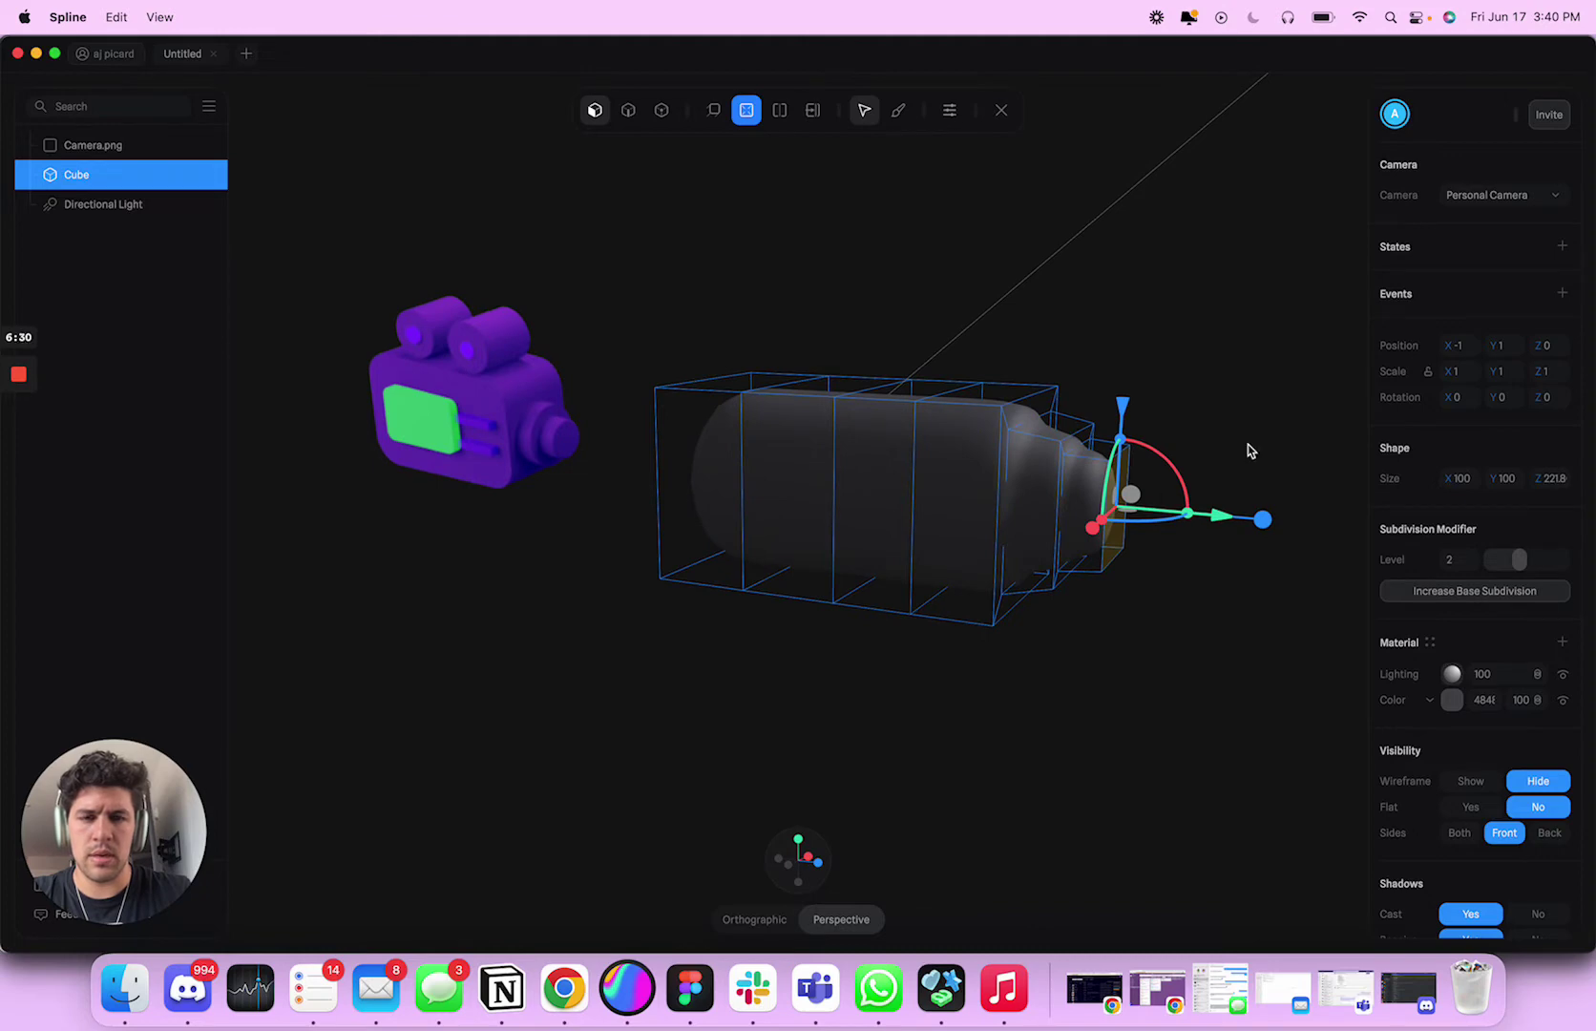
{"action": "left_click", "coordinate": [797, 494]}
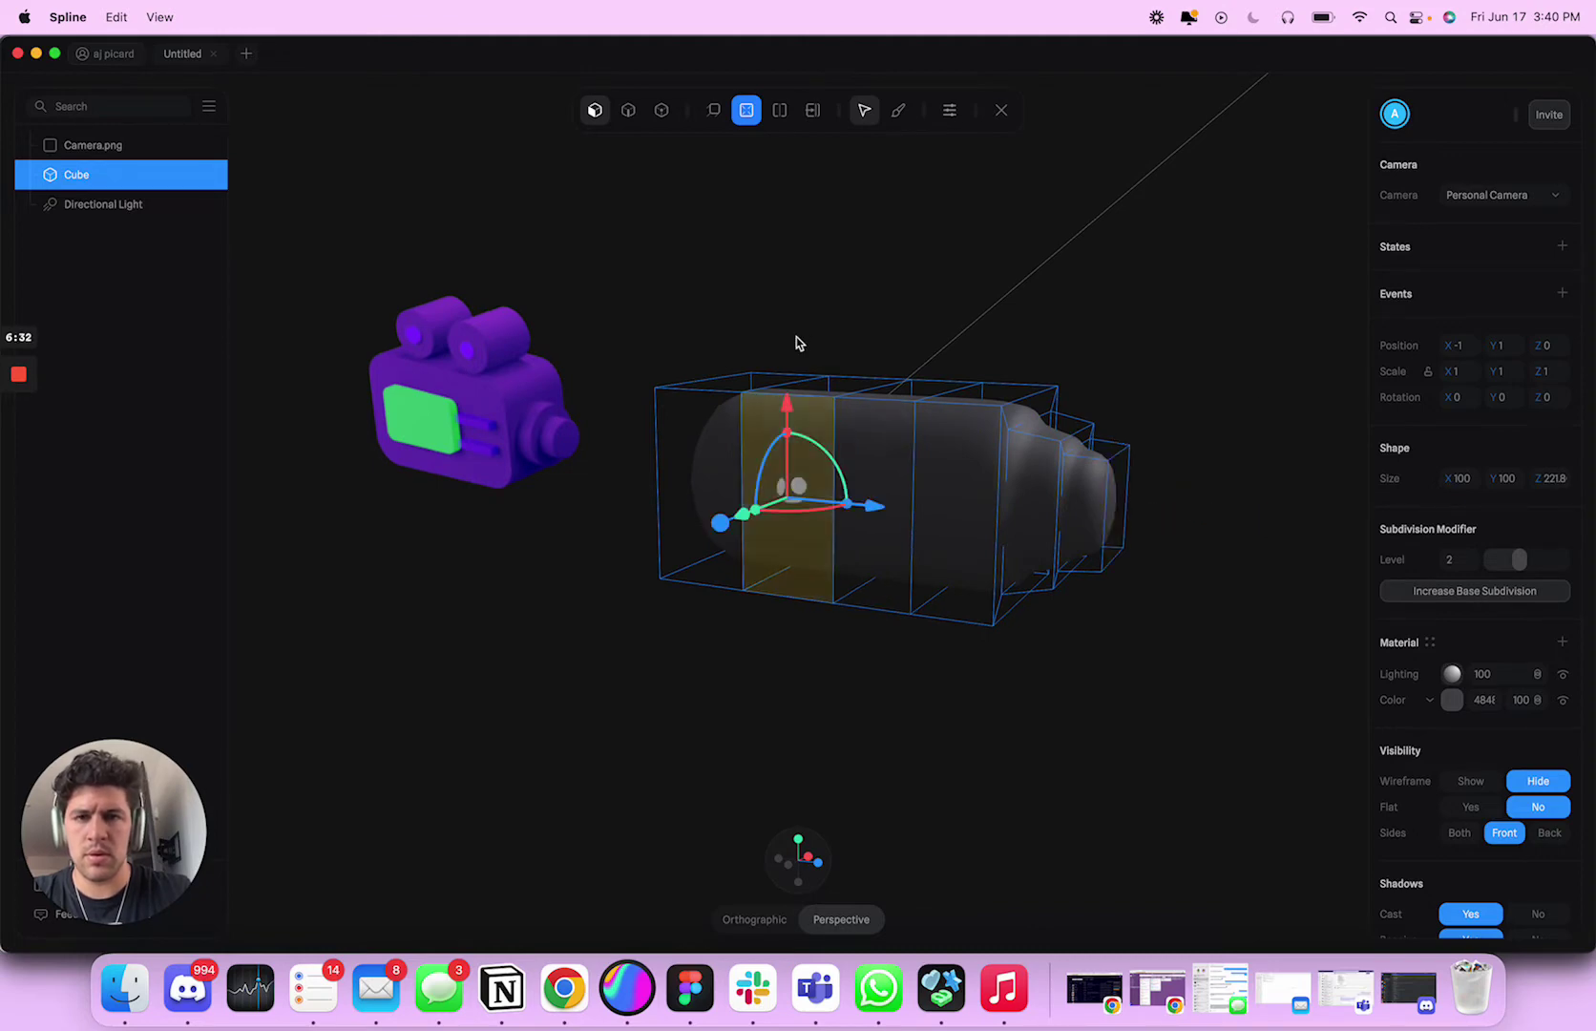
{"action": "left_click_drag", "start_coordinate": [720, 529], "coordinate": [523, 568]}
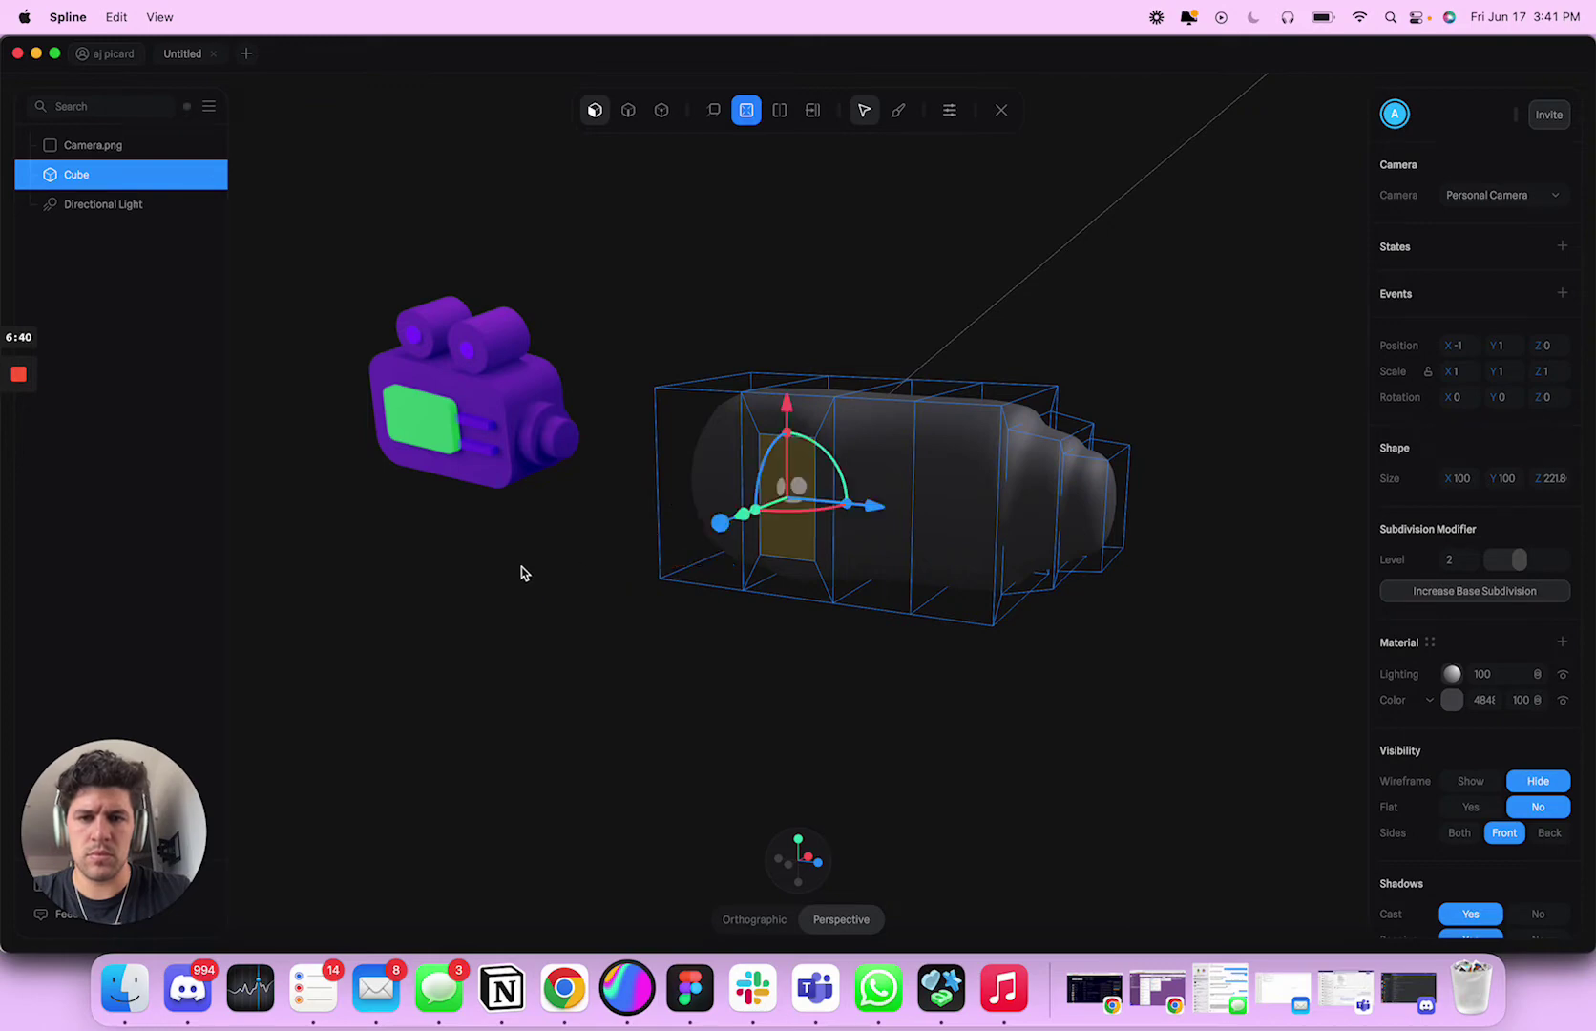
{"action": "mouse_move", "coordinate": [717, 523]}
{"action": "left_mouse_down"}
{"action": "mouse_move", "coordinate": [693, 531]}
{"action": "mouse_move", "coordinate": [739, 525]}
{"action": "mouse_move", "coordinate": [669, 542]}
{"action": "mouse_move", "coordinate": [725, 527]}
{"action": "left_mouse_up"}
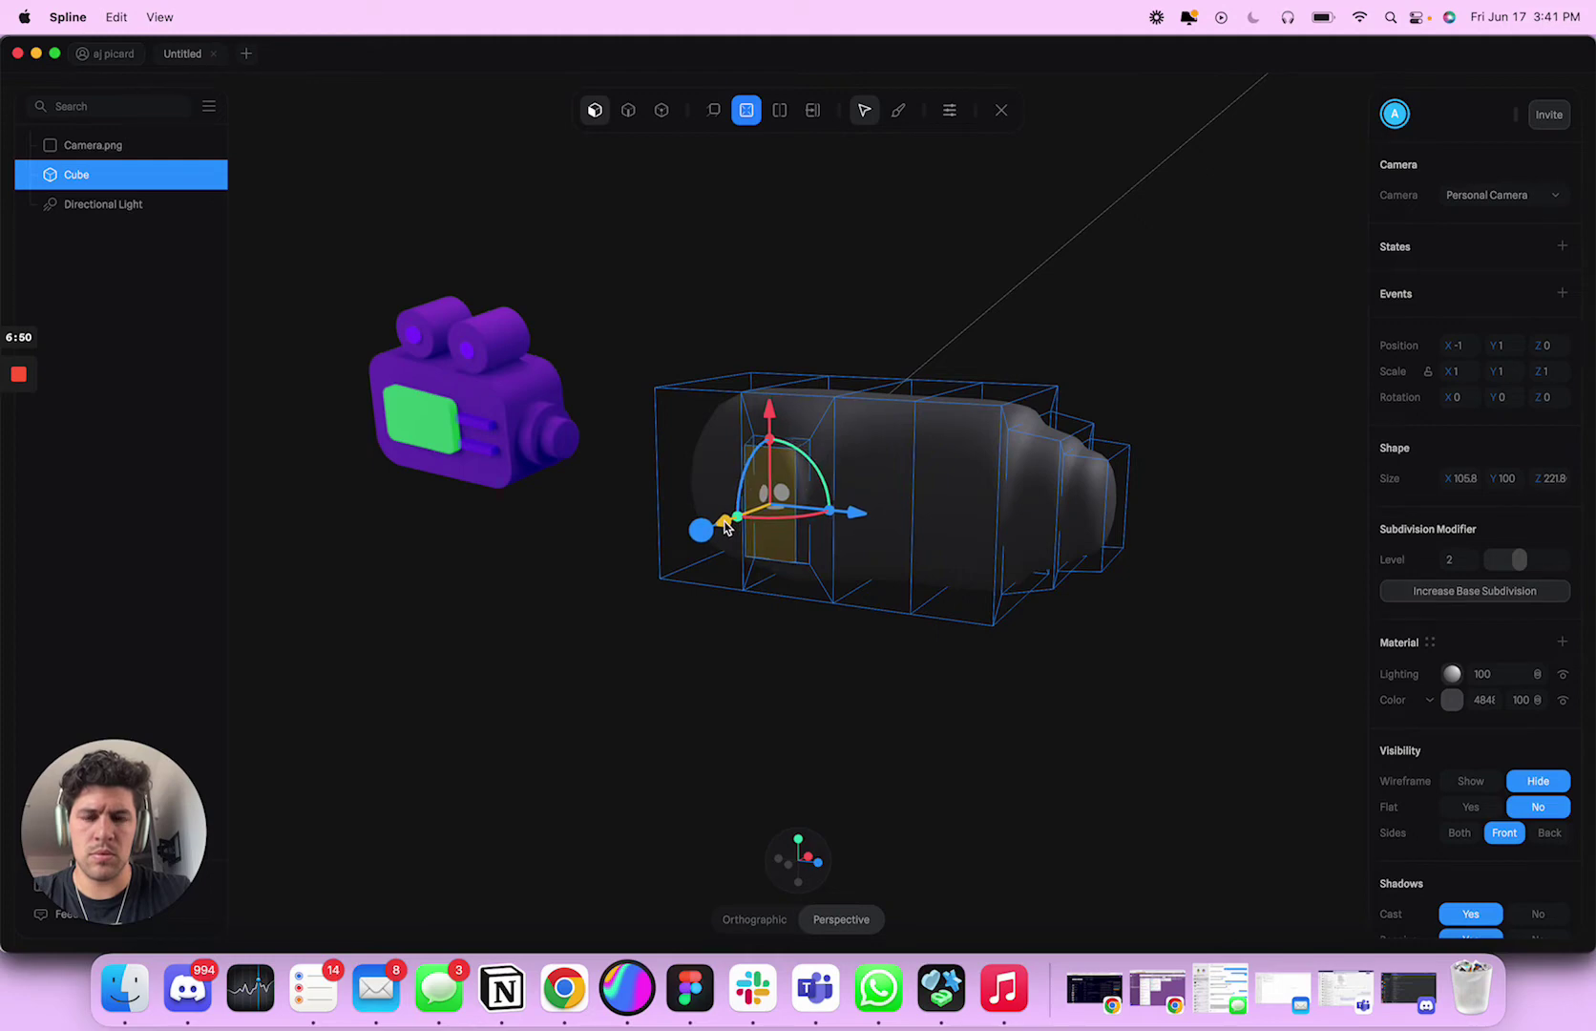
{"action": "left_click", "coordinate": [887, 488]}
Step: Add a horizontal loop cut at mid-height of the mesh and a vertical loop cut in each of the four body sections
{"action": "left_click_drag", "start_coordinate": [1065, 359], "coordinate": [1097, 378]}
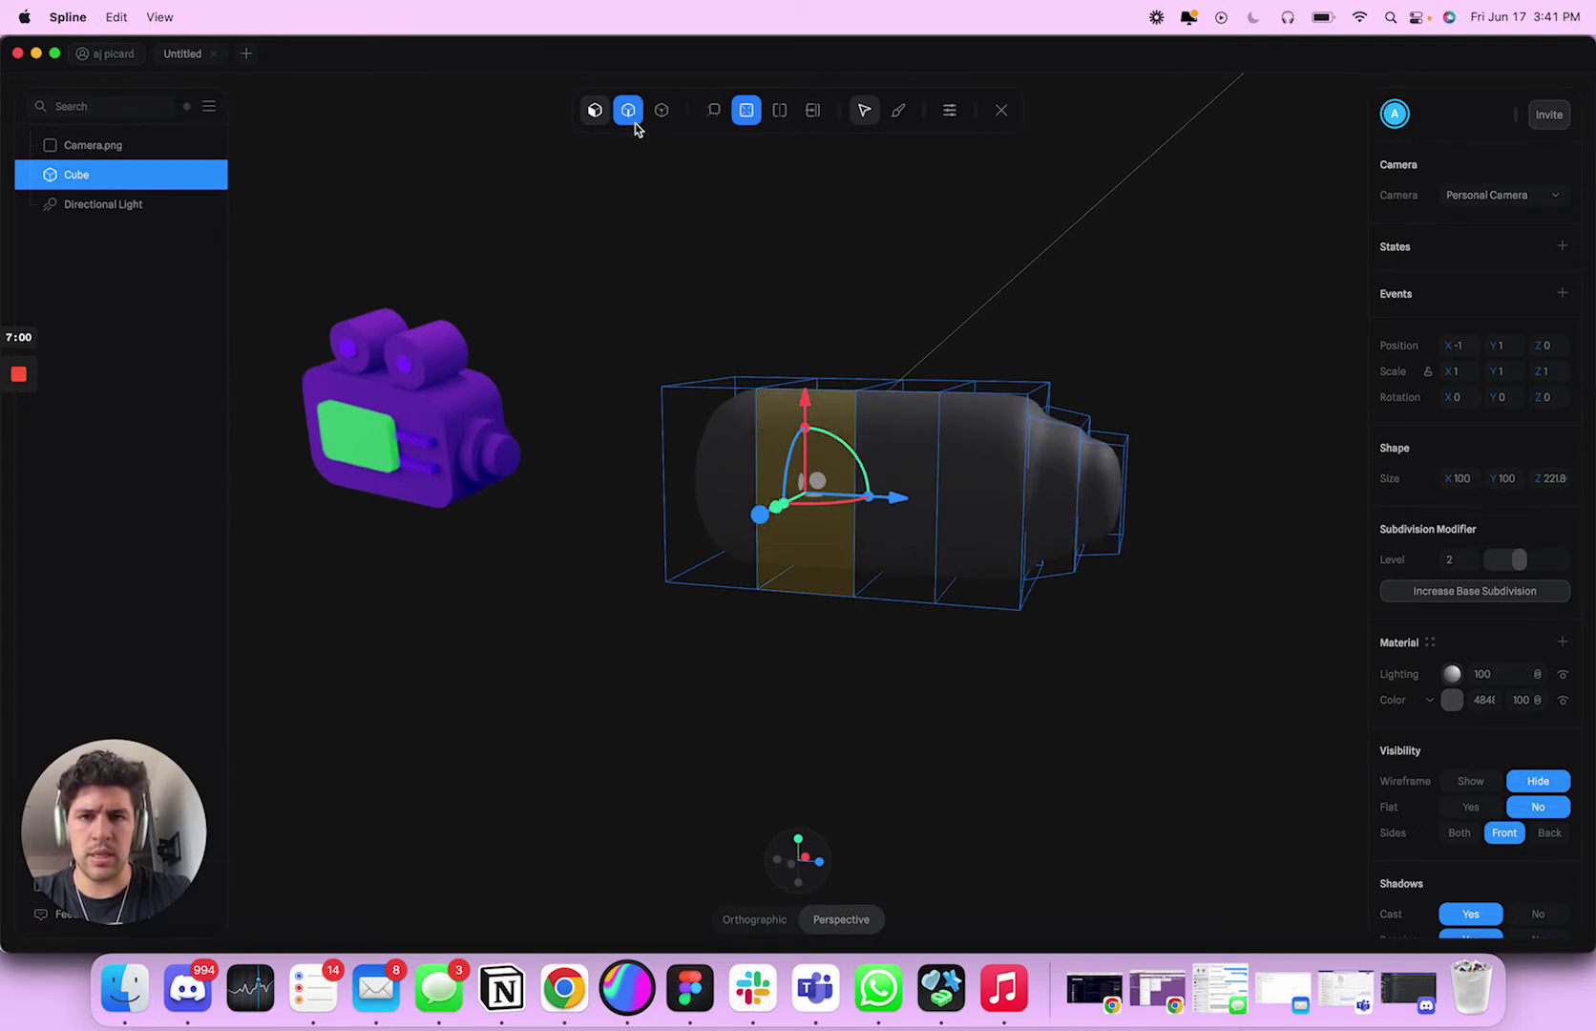
{"action": "left_click", "coordinate": [779, 110]}
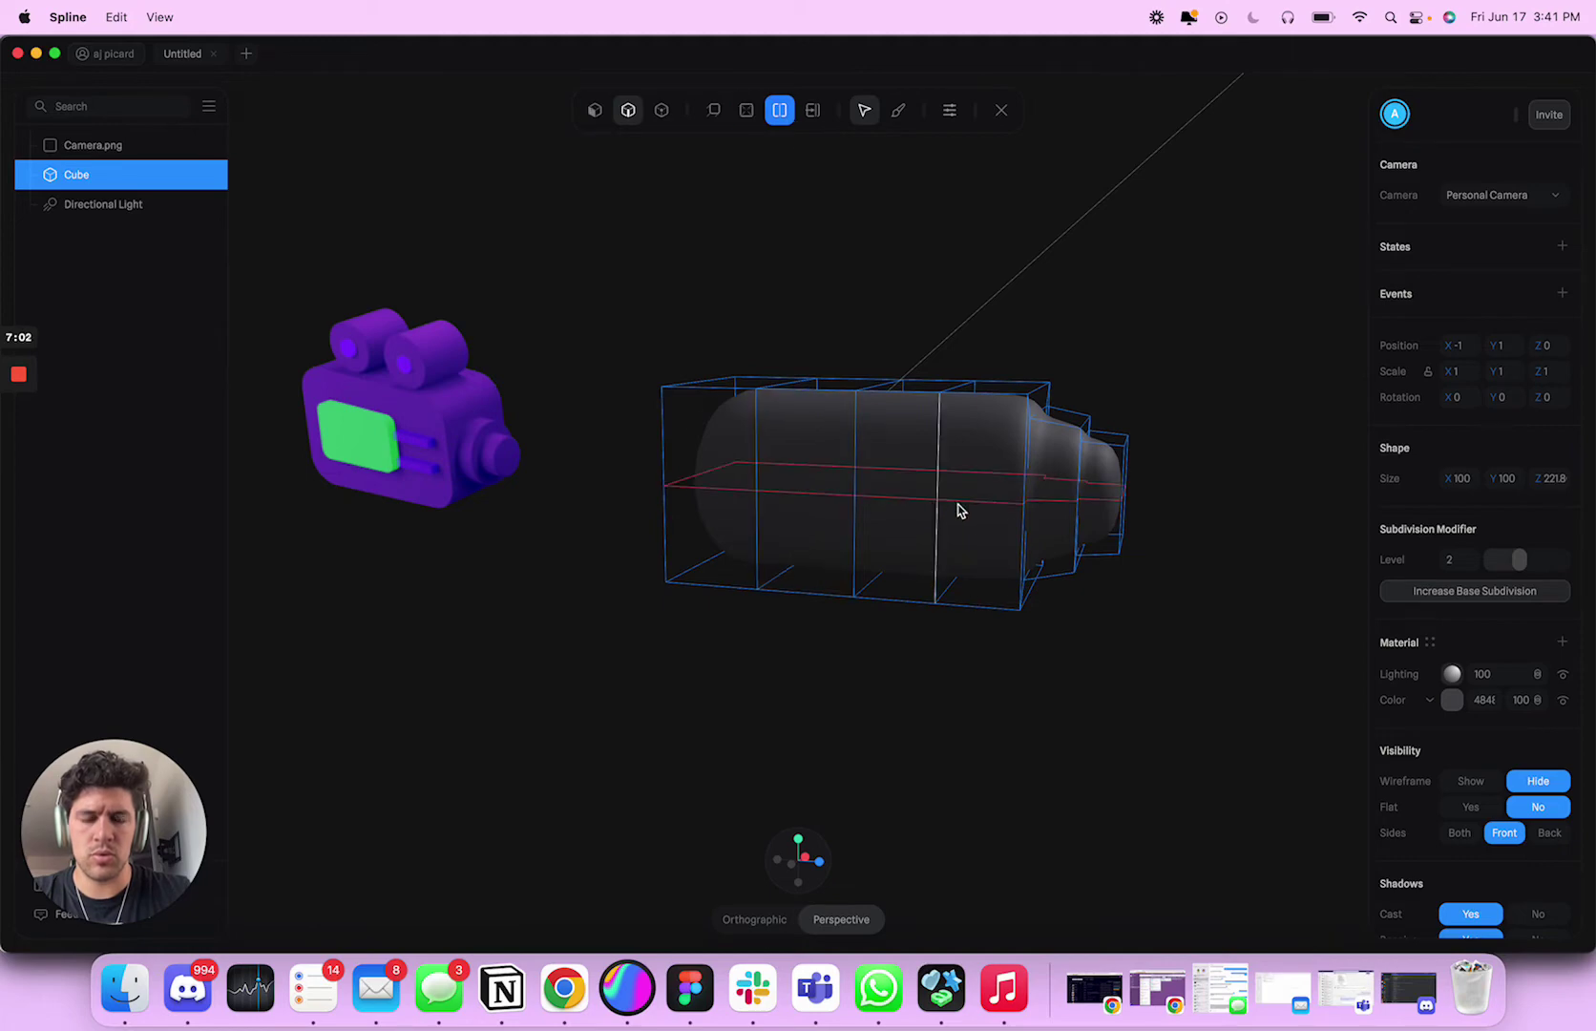
{"action": "left_click", "coordinate": [960, 510]}
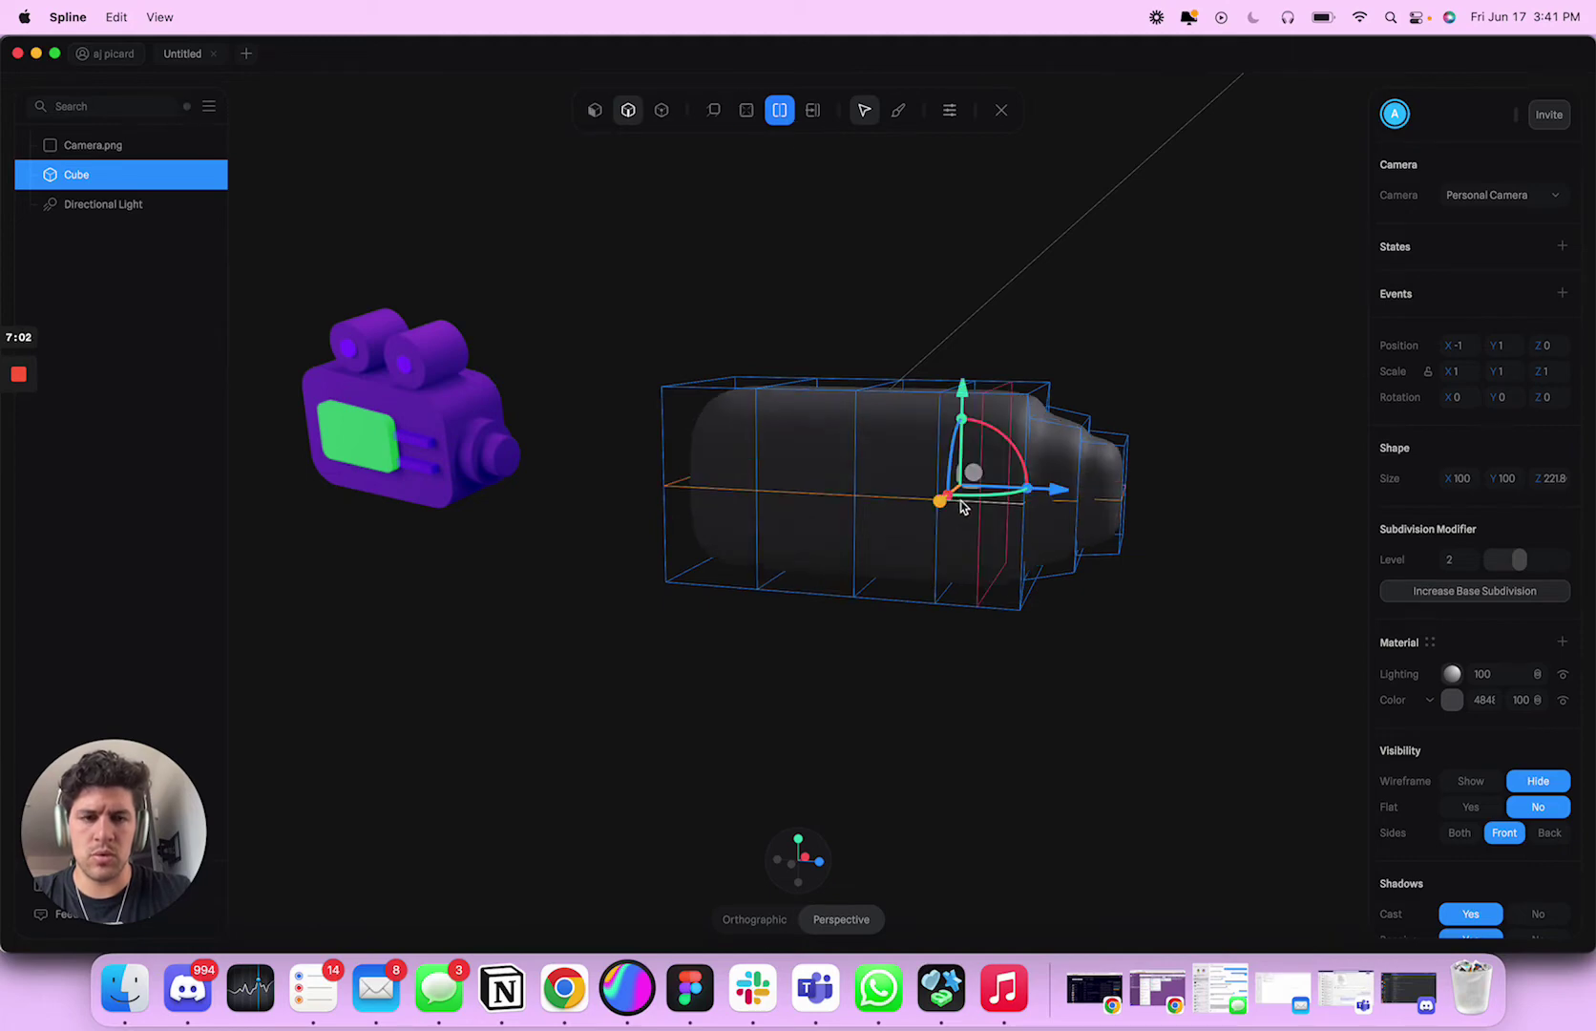
{"action": "left_click", "coordinate": [897, 486]}
{"action": "left_click", "coordinate": [822, 485]}
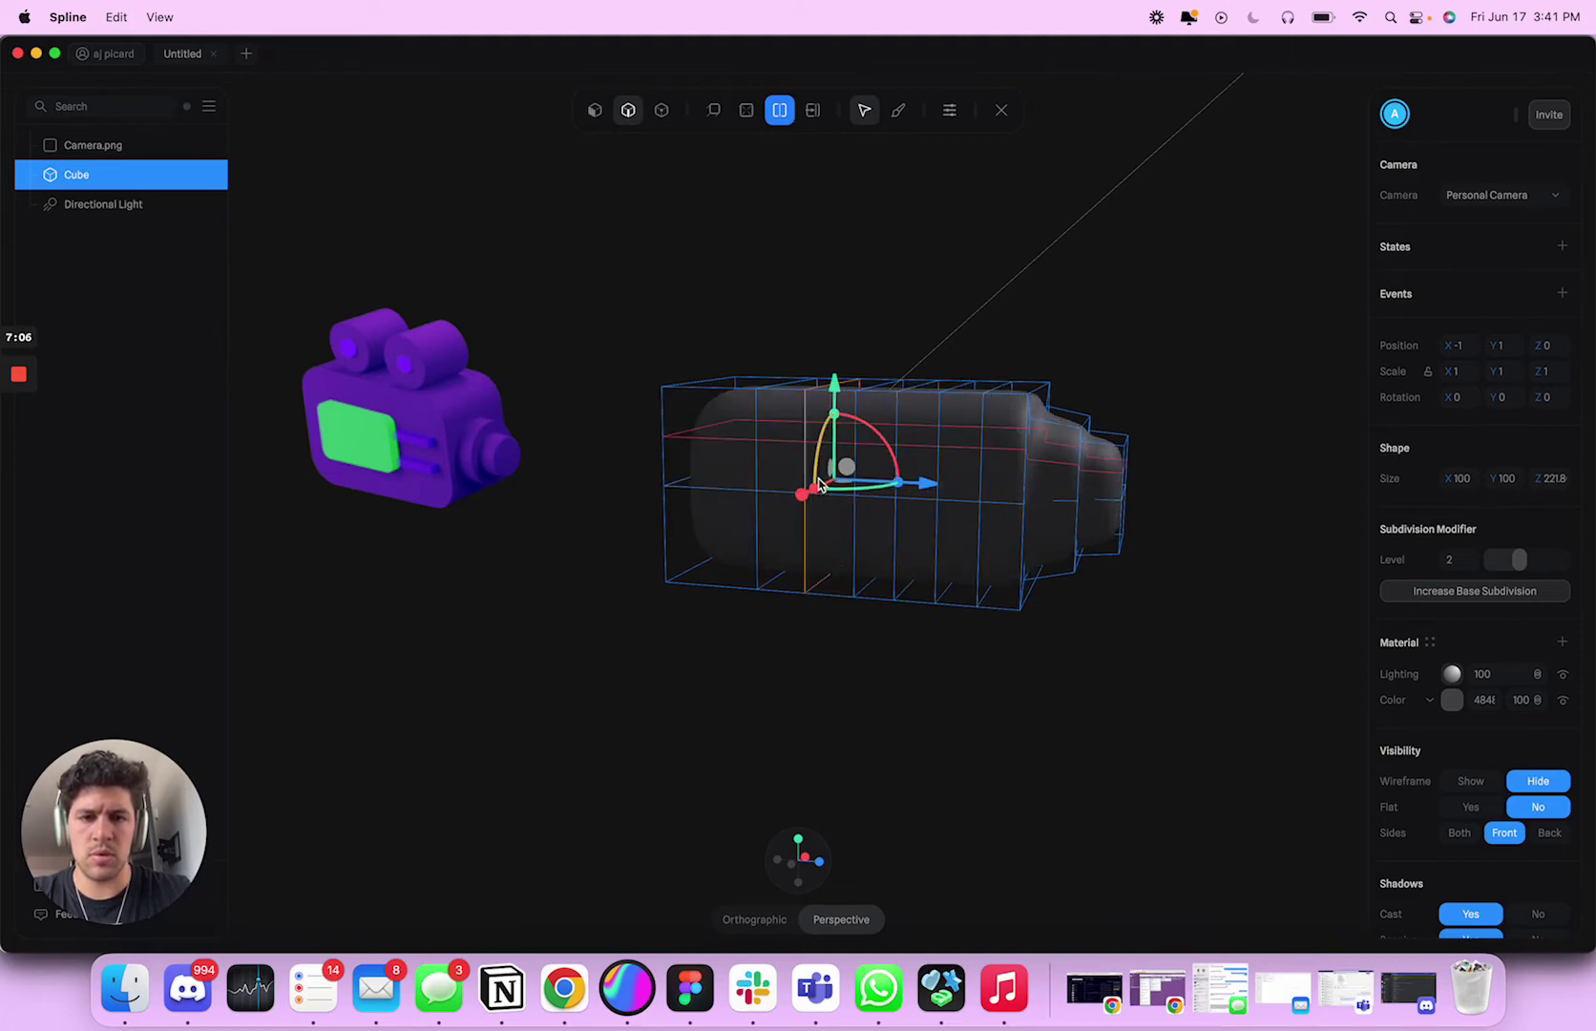
{"action": "left_click", "coordinate": [740, 480]}
Step: Add horizontal loop cuts through the mesh's upper and lower halves and one loop cut around each lens section, and leave mesh editing
{"action": "left_click", "coordinate": [890, 442]}
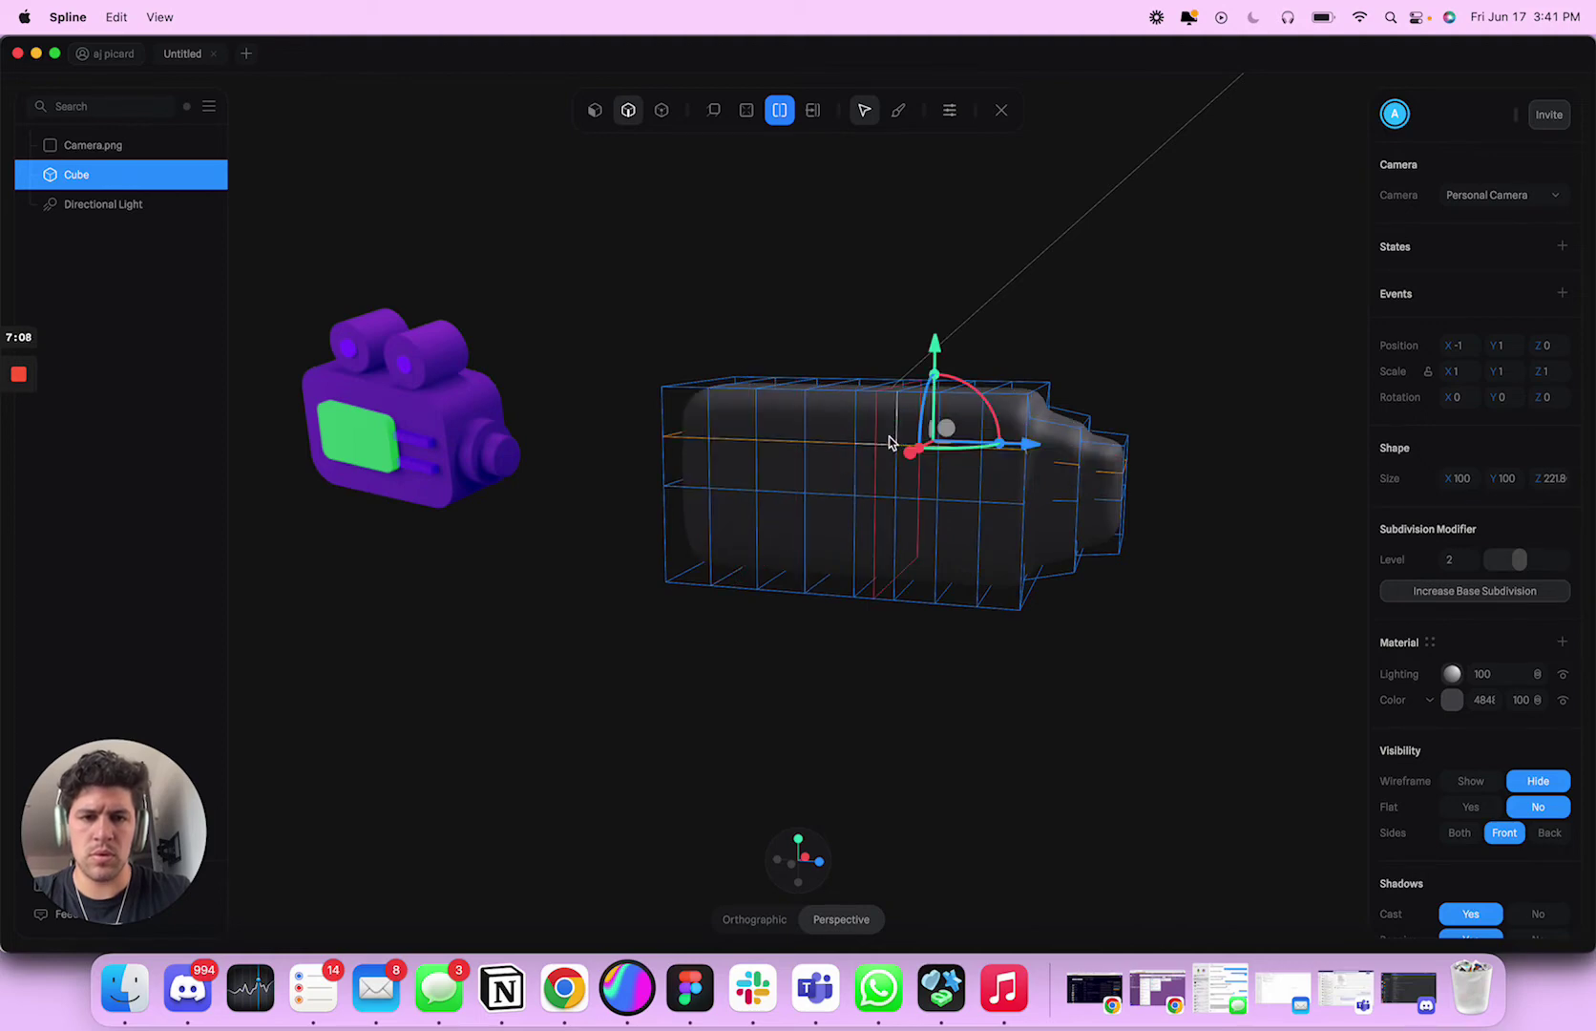
{"action": "left_click", "coordinate": [908, 548]}
{"action": "left_click", "coordinate": [1099, 504]}
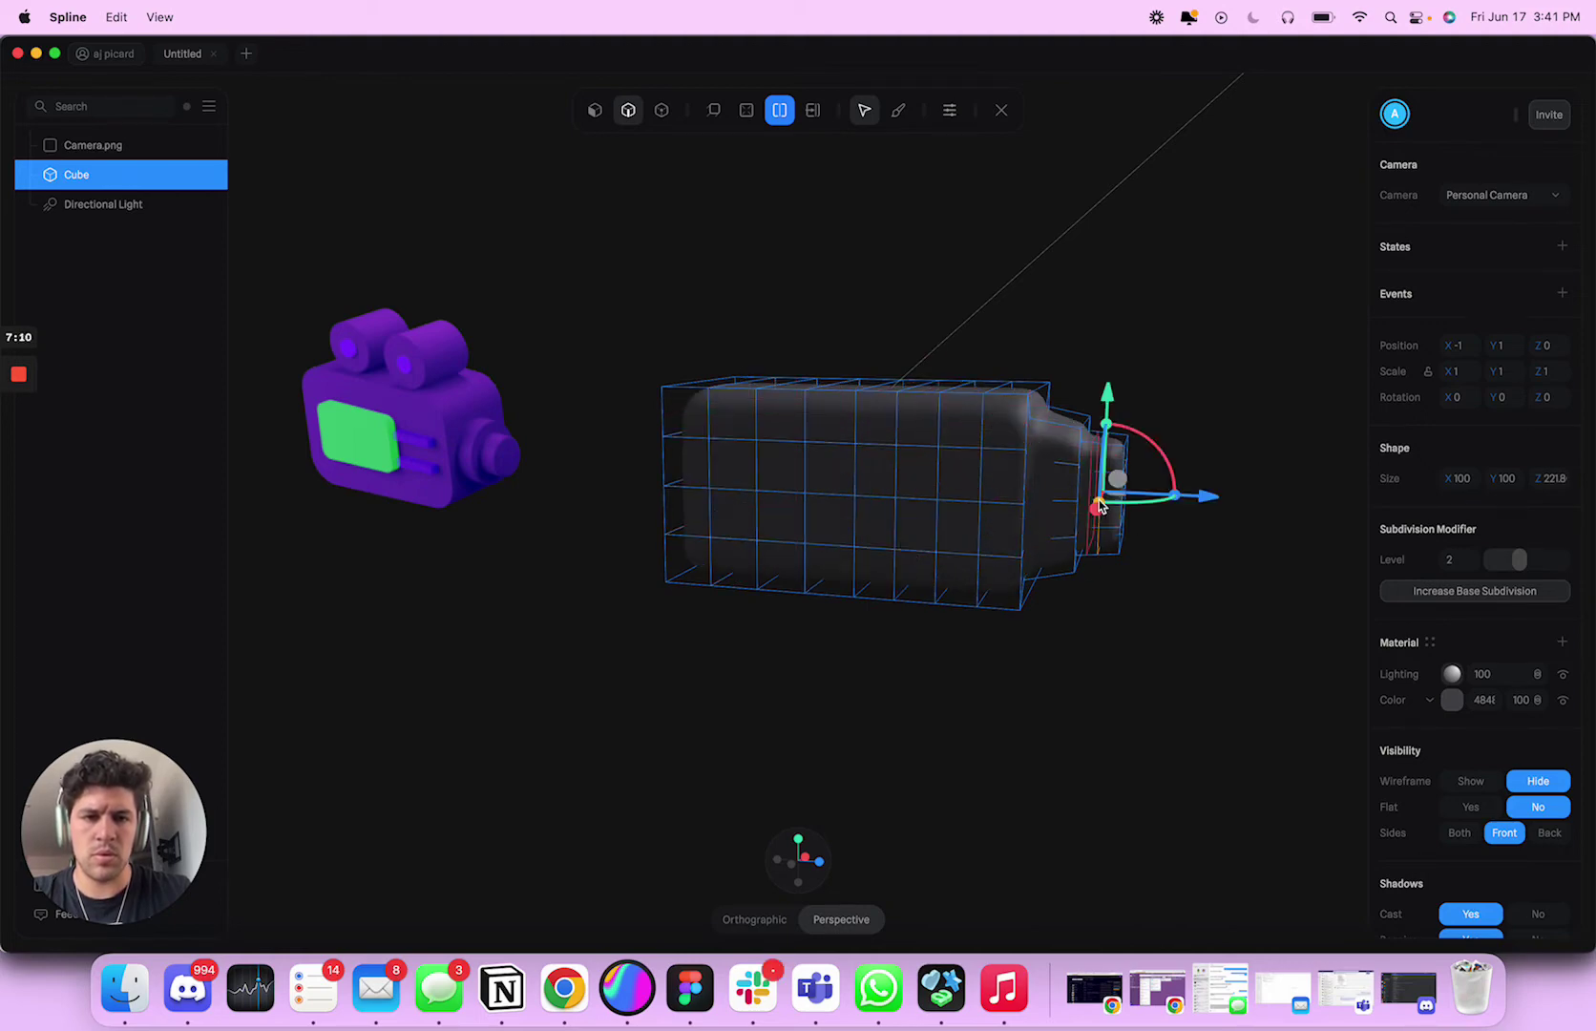
{"action": "left_click", "coordinate": [1058, 504]}
{"action": "mouse_move", "coordinate": [1185, 537]}
{"action": "left_mouse_down"}
{"action": "mouse_move", "coordinate": [1139, 570]}
{"action": "mouse_move", "coordinate": [1043, 578]}
{"action": "mouse_move", "coordinate": [1026, 555]}
{"action": "mouse_move", "coordinate": [1172, 556]}
{"action": "left_mouse_up"}
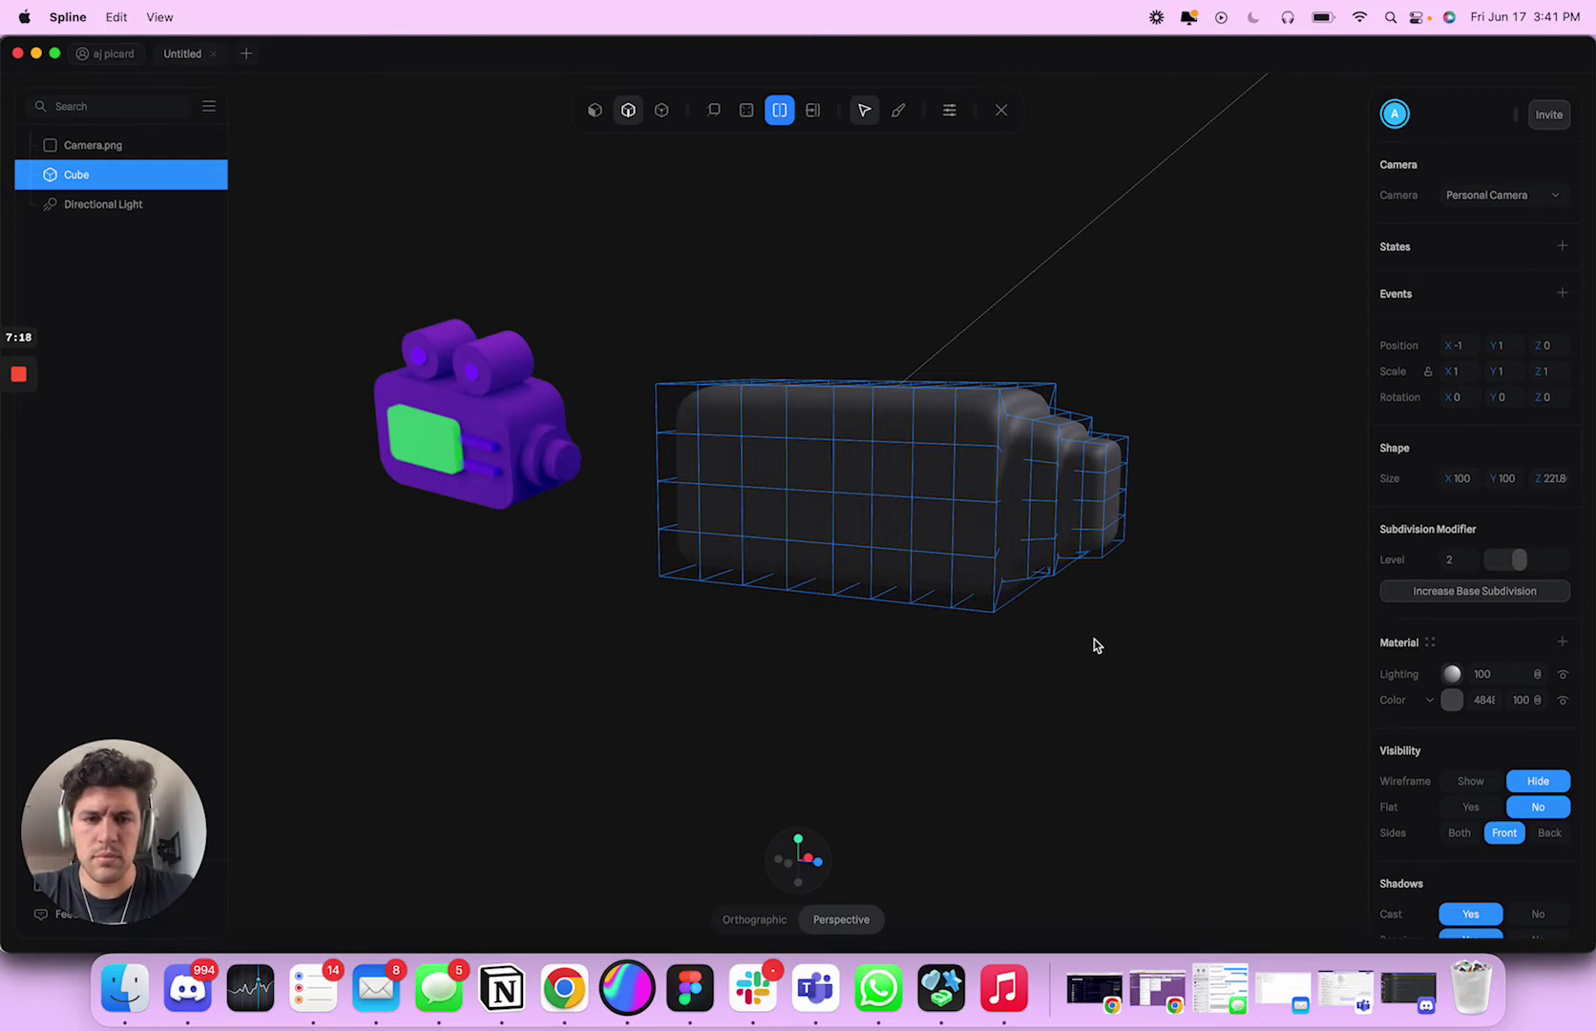
{"action": "key", "text": "Escape"}
Step: Add a 100 × 100 × 100 cylinder standing on top of the camera body
{"action": "left_click_drag", "start_coordinate": [1136, 667], "coordinate": [1171, 675]}
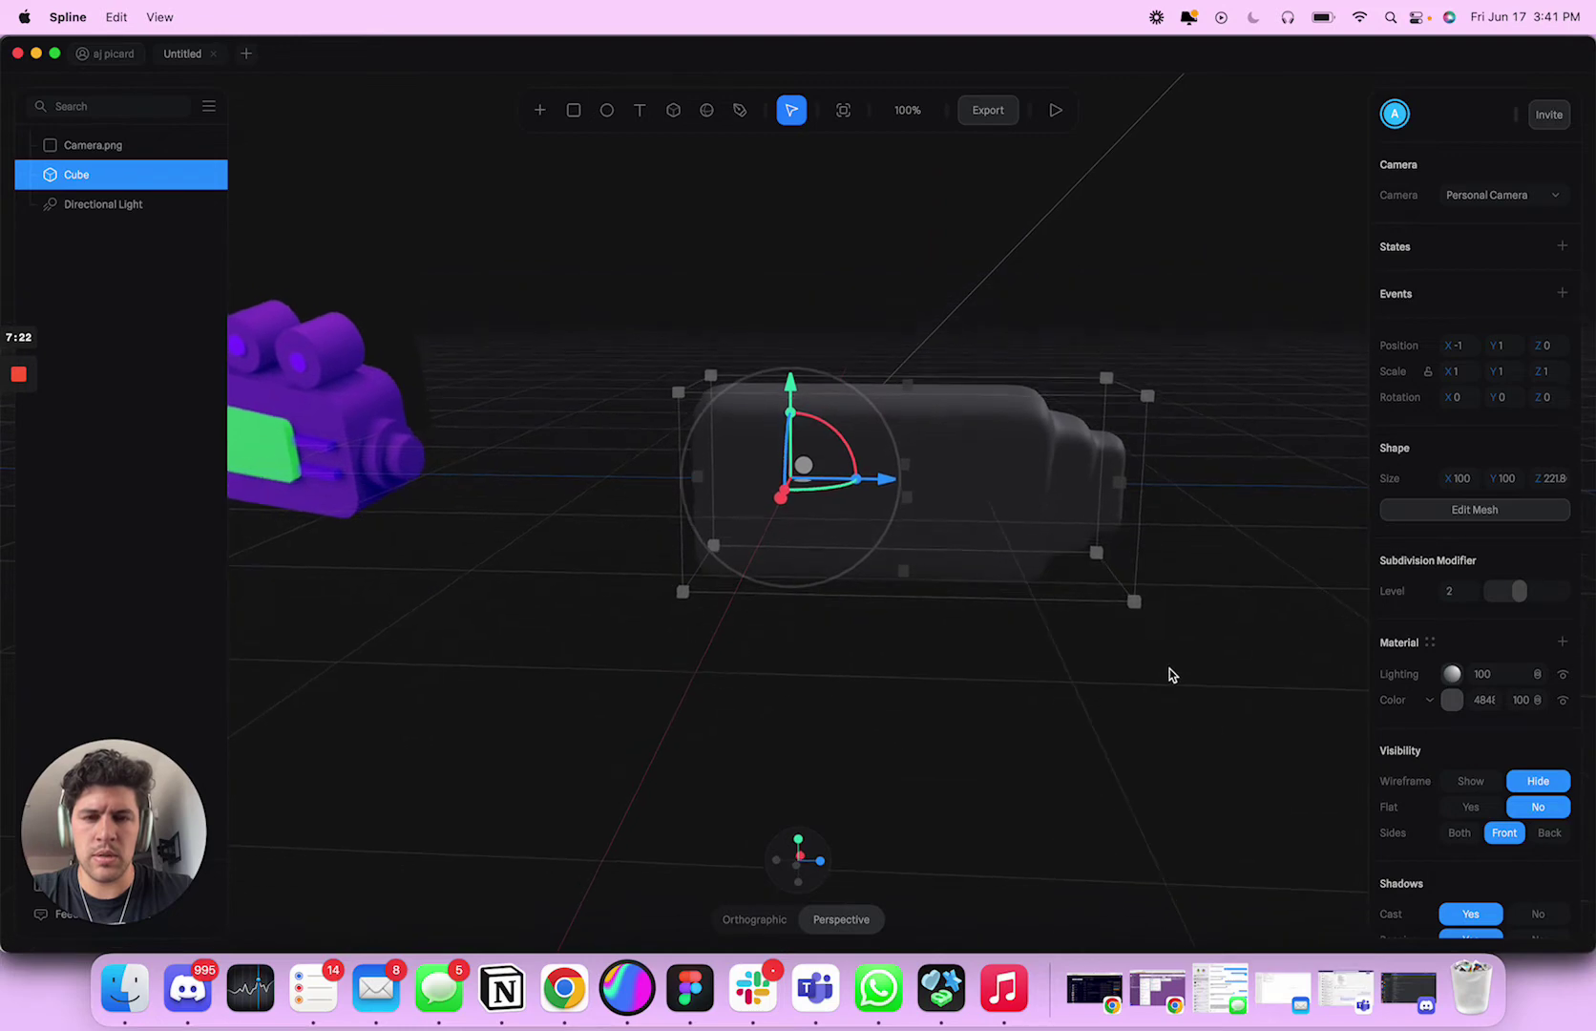
{"action": "left_click", "coordinate": [536, 112]}
{"action": "scroll", "coordinate": [623, 420], "scroll_direction": "down", "scroll_amount": 3}
{"action": "left_click", "coordinate": [617, 420]}
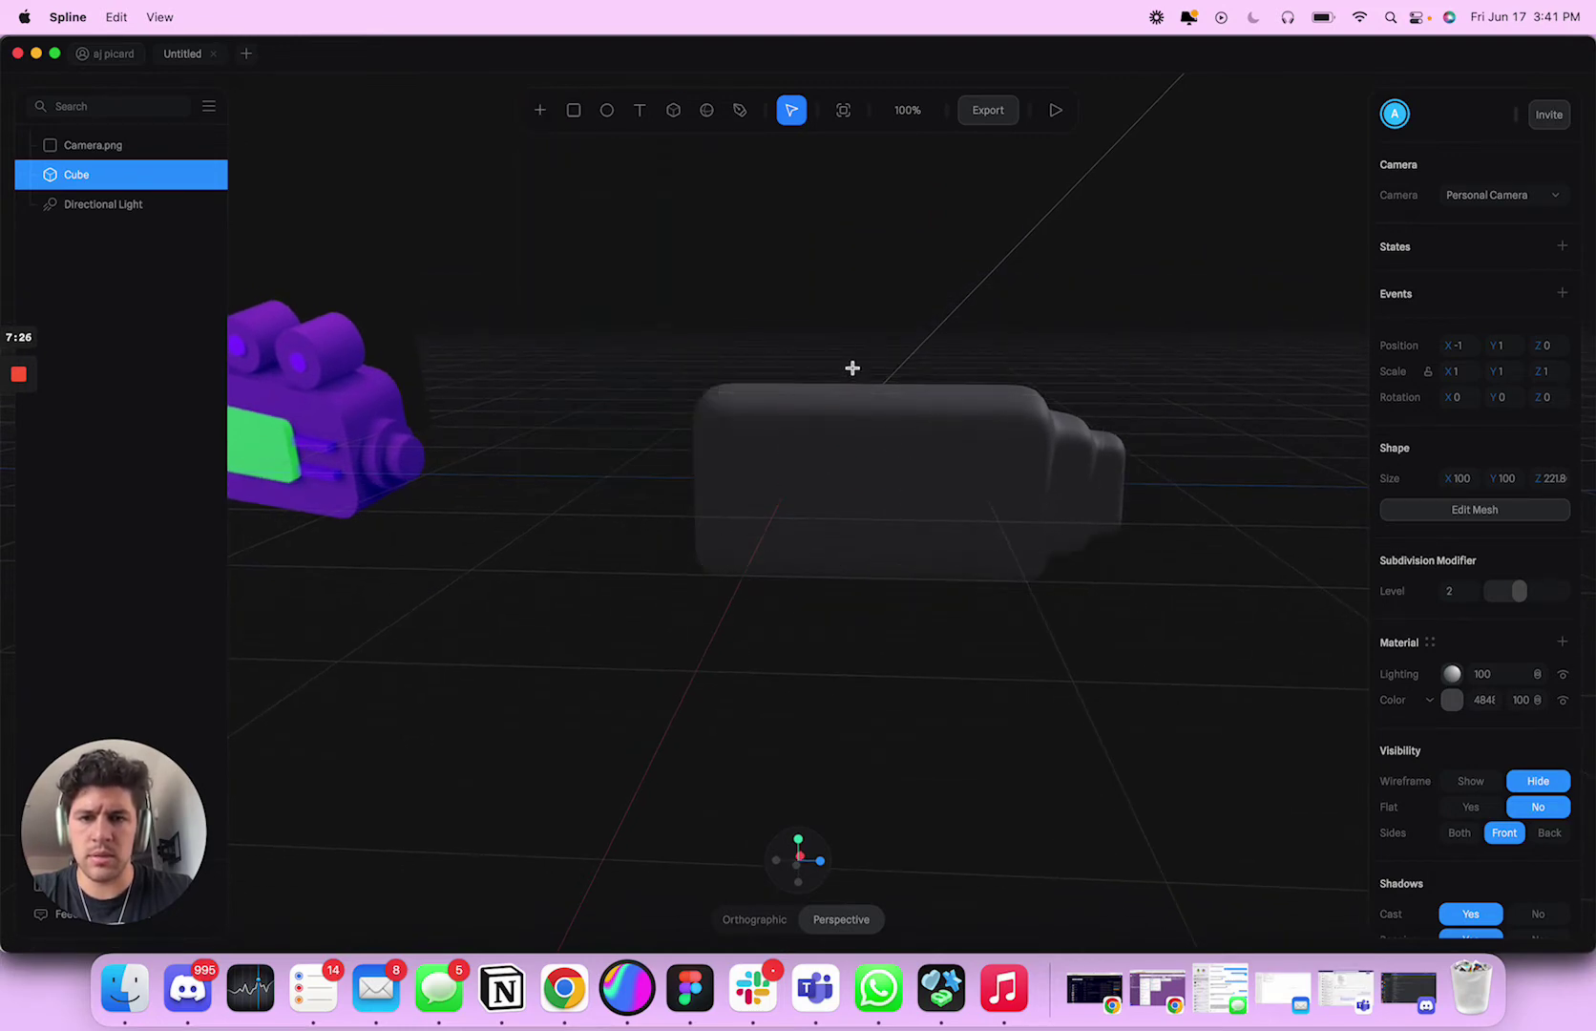
{"action": "left_click", "coordinate": [854, 374]}
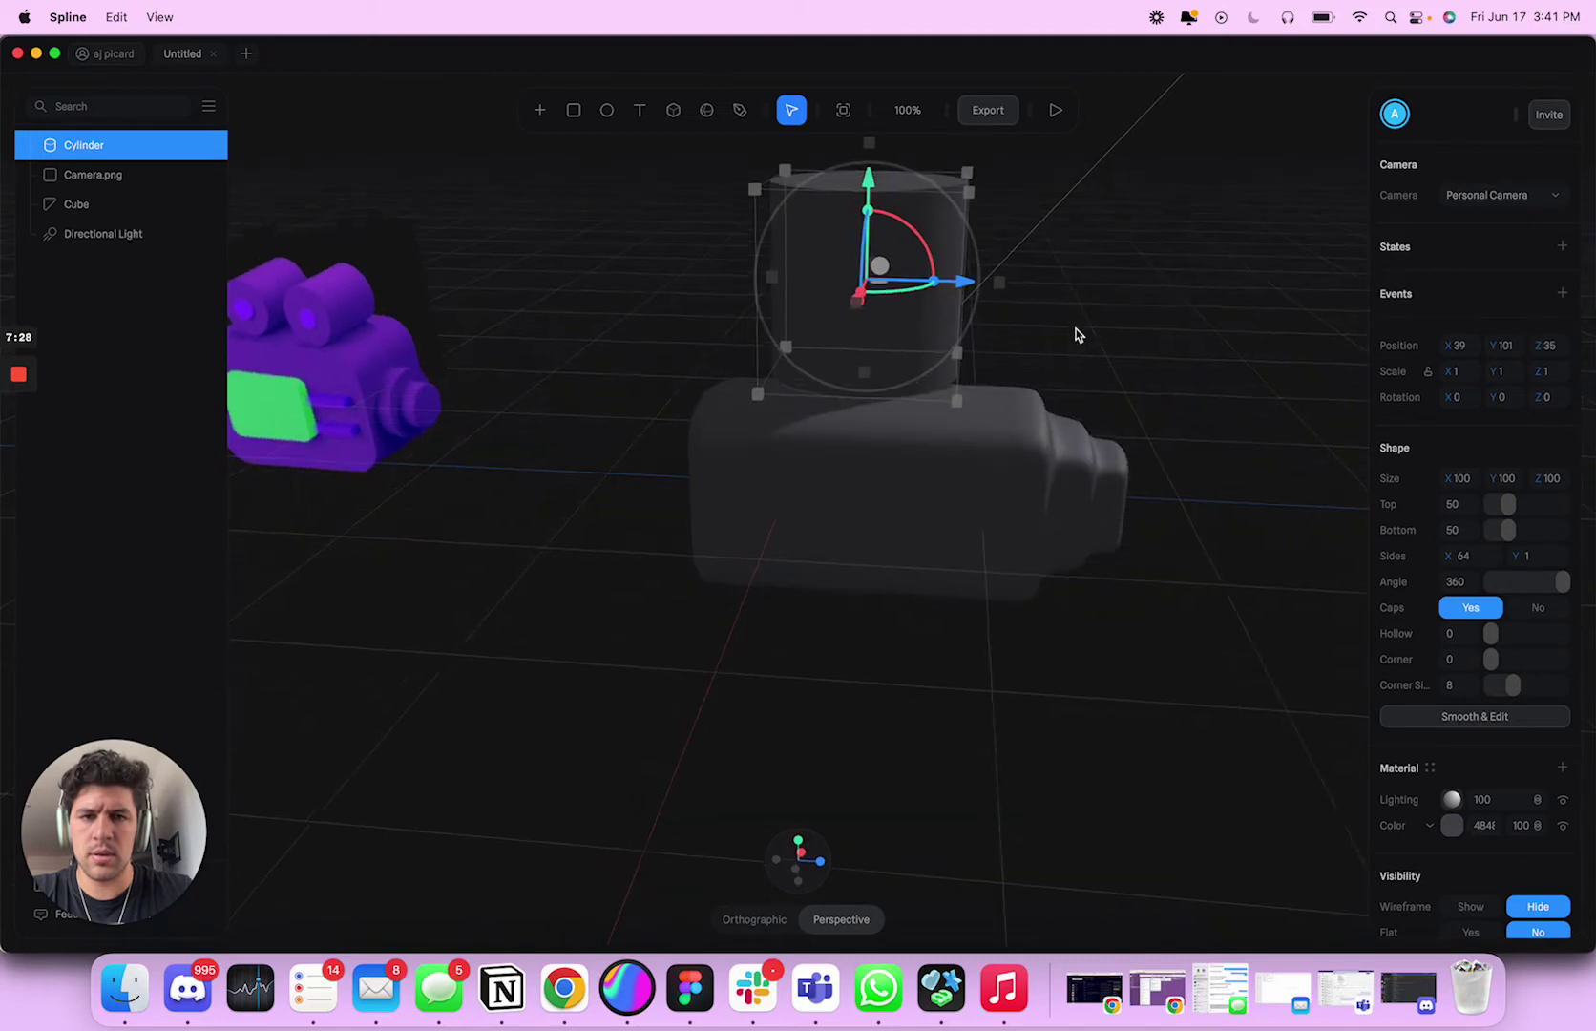
Step: Centre the cylinder over the body at about X 1.3 and scale it uniformly to 0.55
{"action": "left_click_drag", "start_coordinate": [1076, 332], "coordinate": [917, 380]}
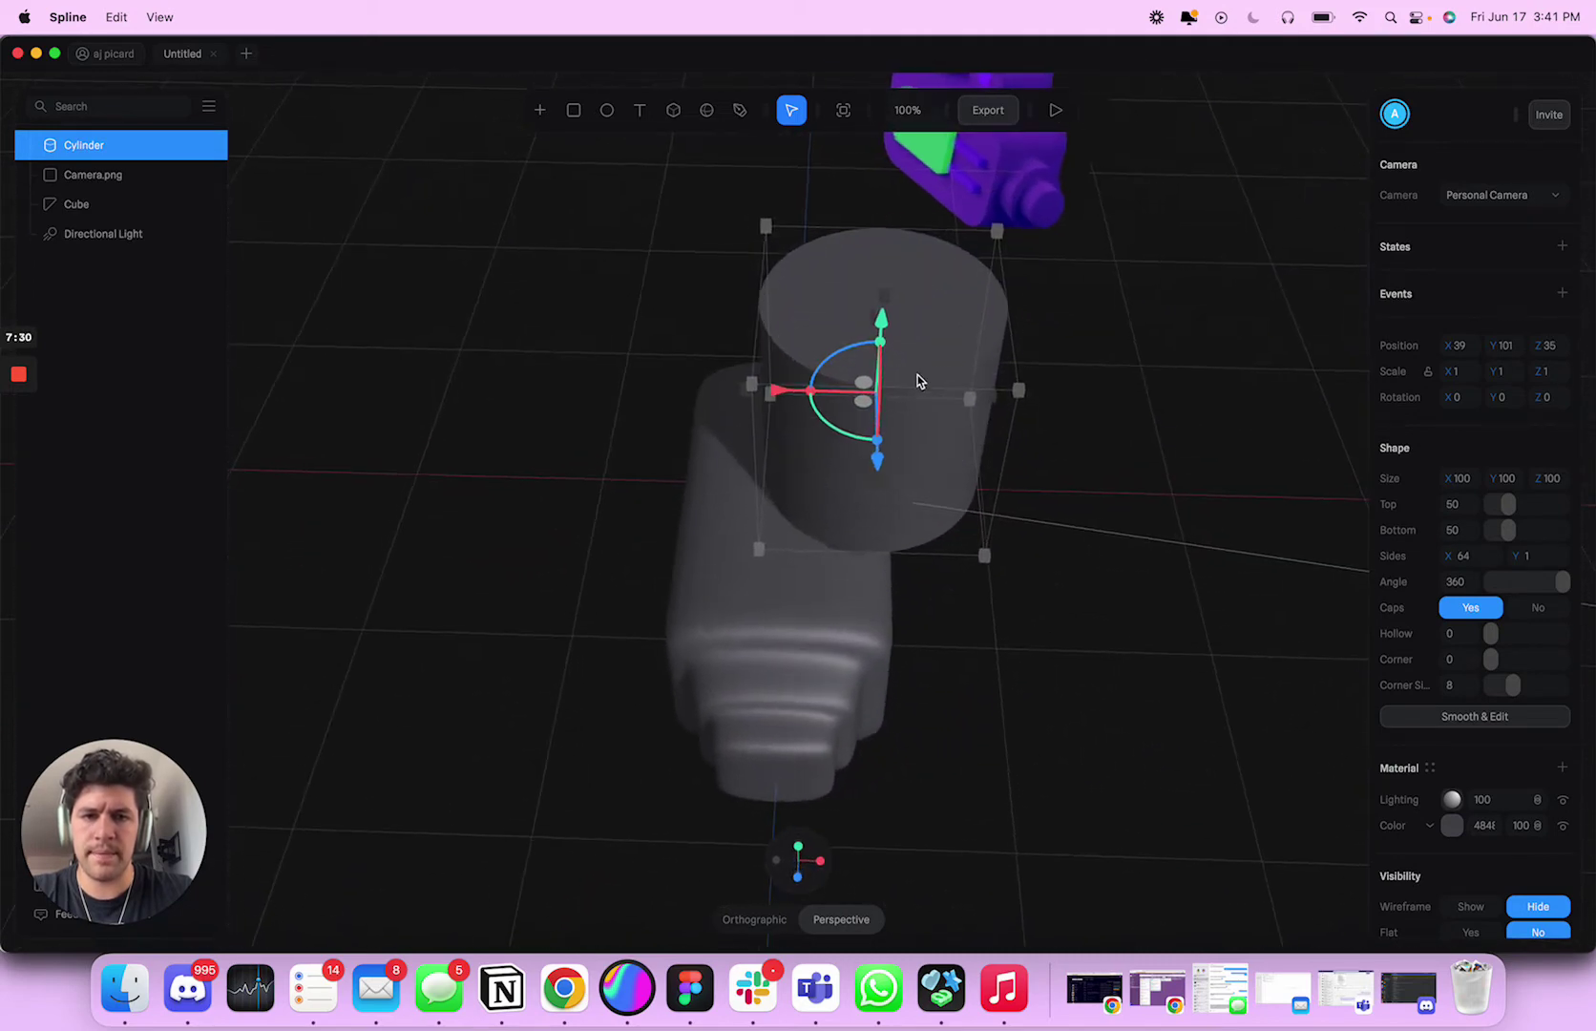
{"action": "left_click", "coordinate": [797, 845]}
{"action": "left_click_drag", "start_coordinate": [778, 584], "coordinate": [693, 589]}
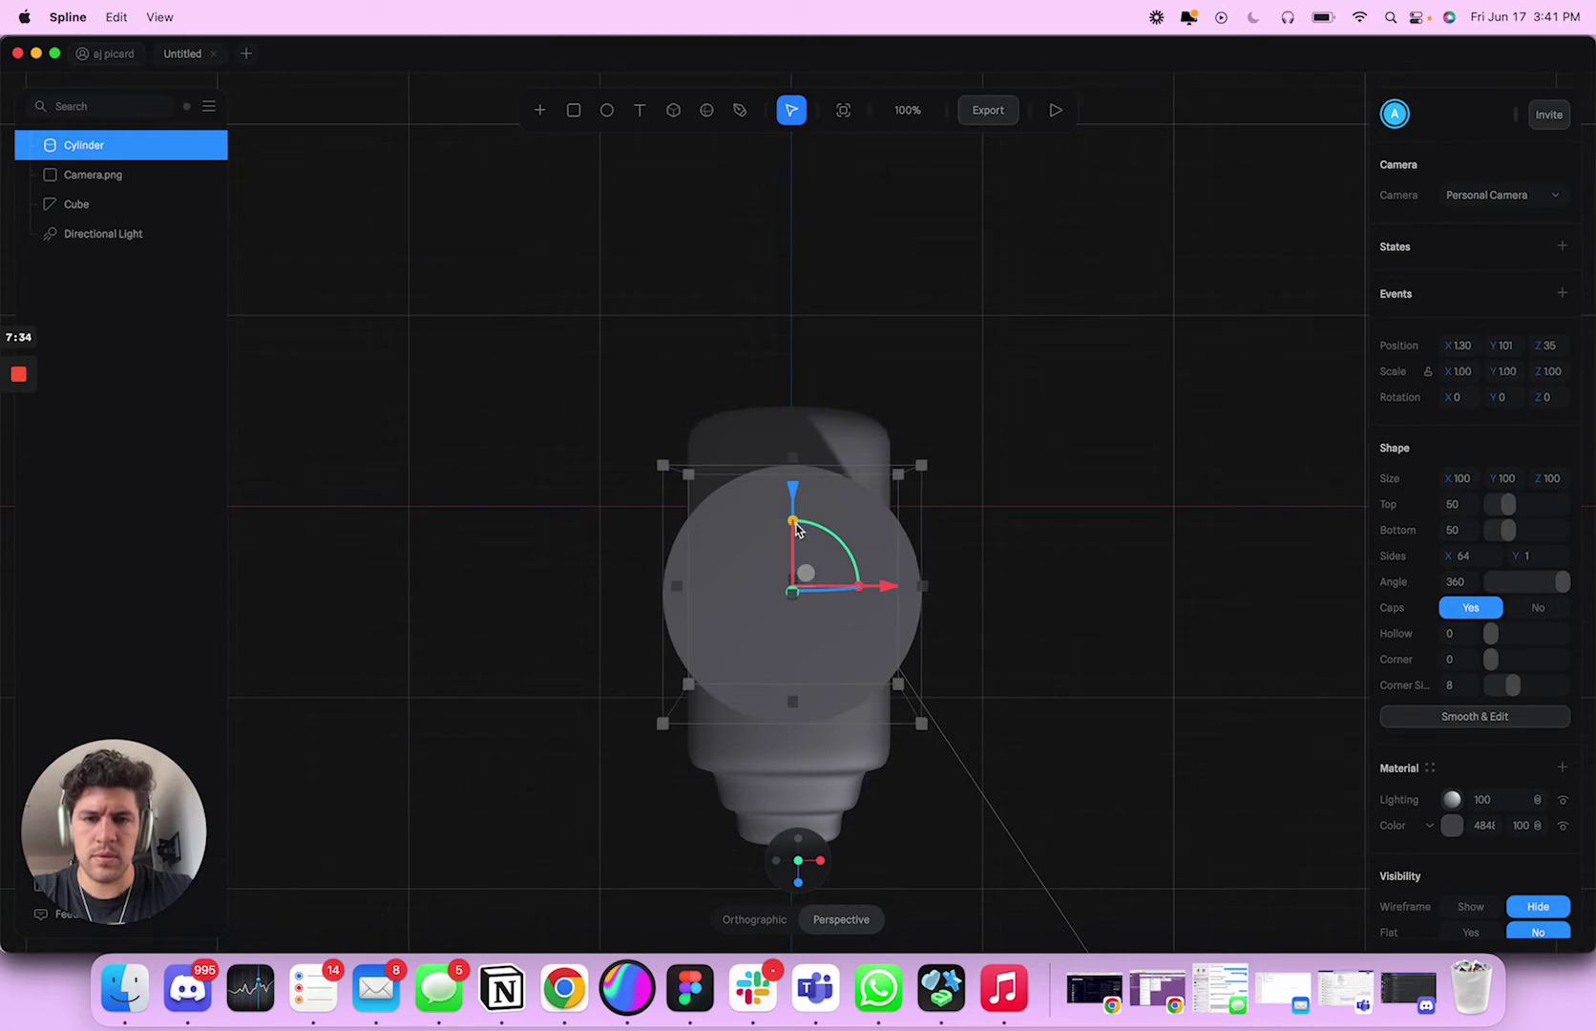
{"action": "left_click_drag", "start_coordinate": [797, 530], "coordinate": [754, 555]}
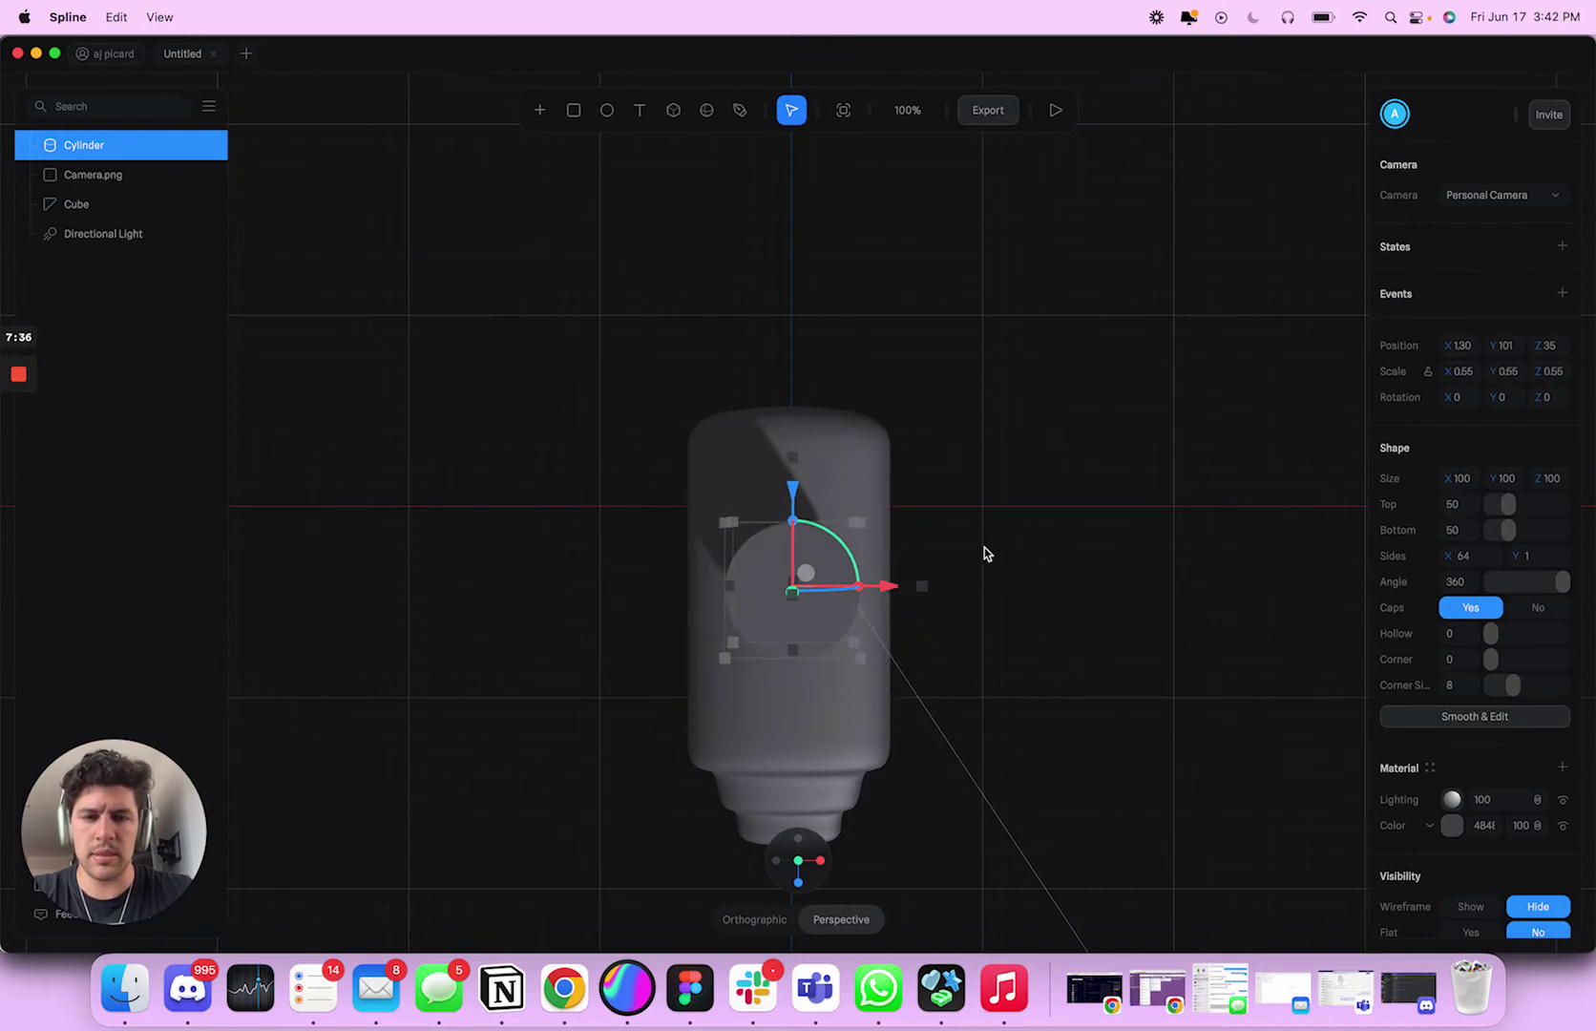
Step: Move the cylinder along the body to about Z 1.4 and lower it to about Y 77 onto the body's top
{"action": "right_click_drag", "start_coordinate": [984, 552], "coordinate": [1123, 438]}
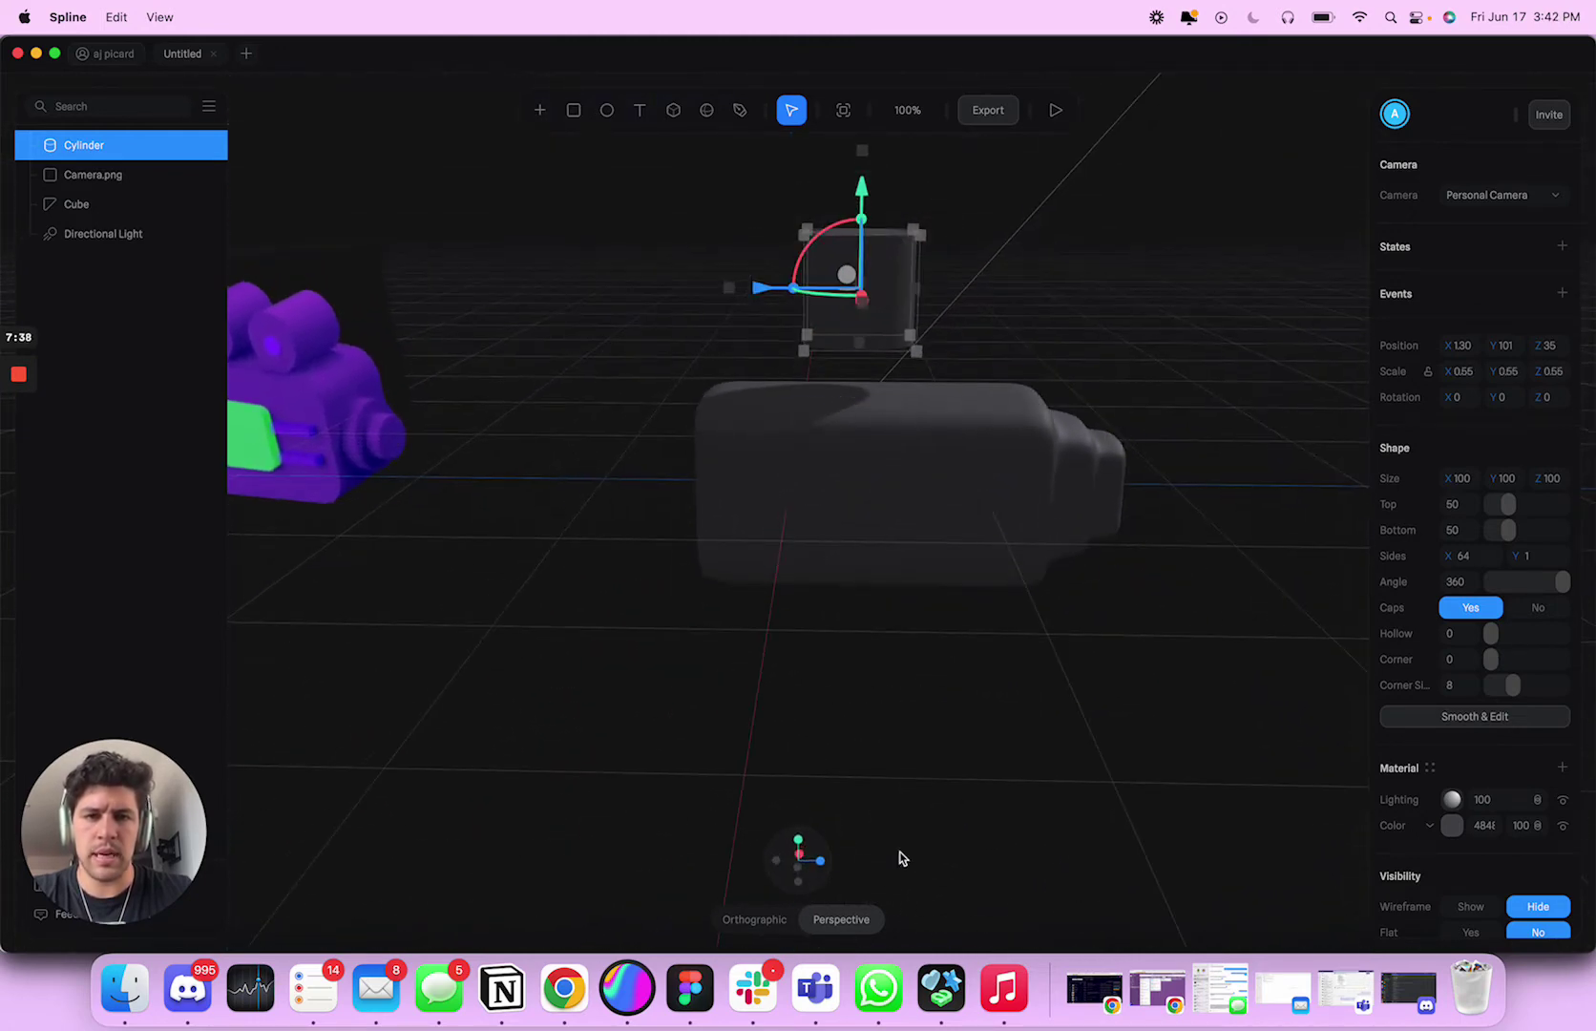
{"action": "left_click", "coordinate": [801, 858]}
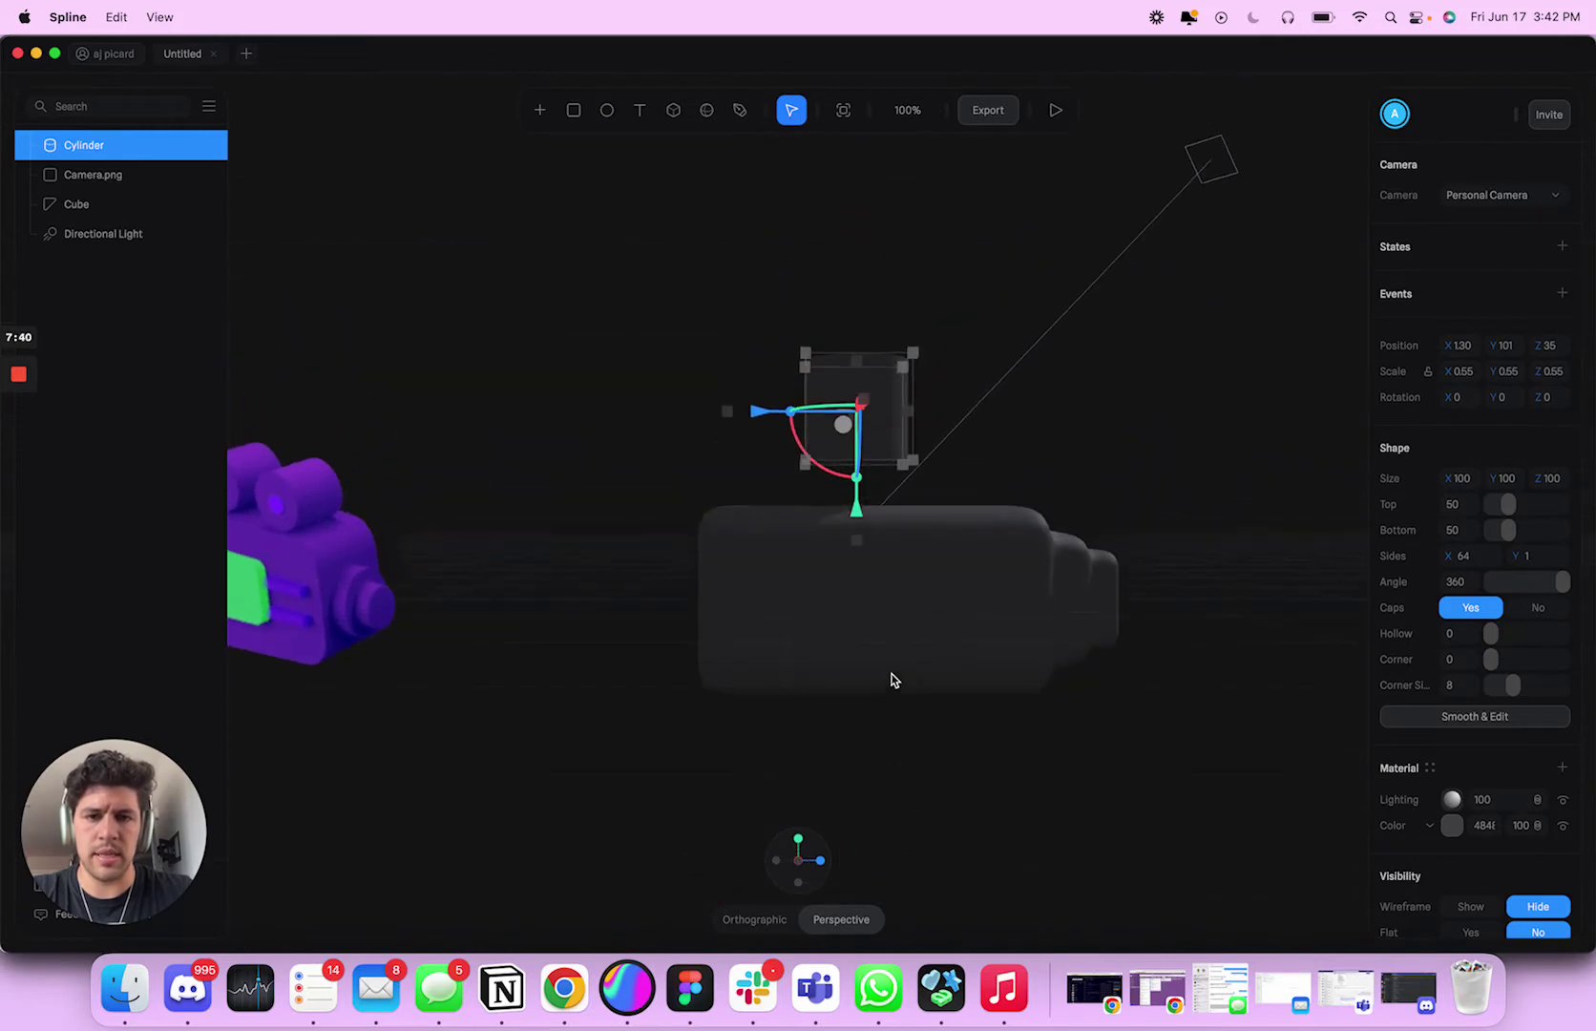
{"action": "left_click_drag", "start_coordinate": [756, 471], "coordinate": [696, 480]}
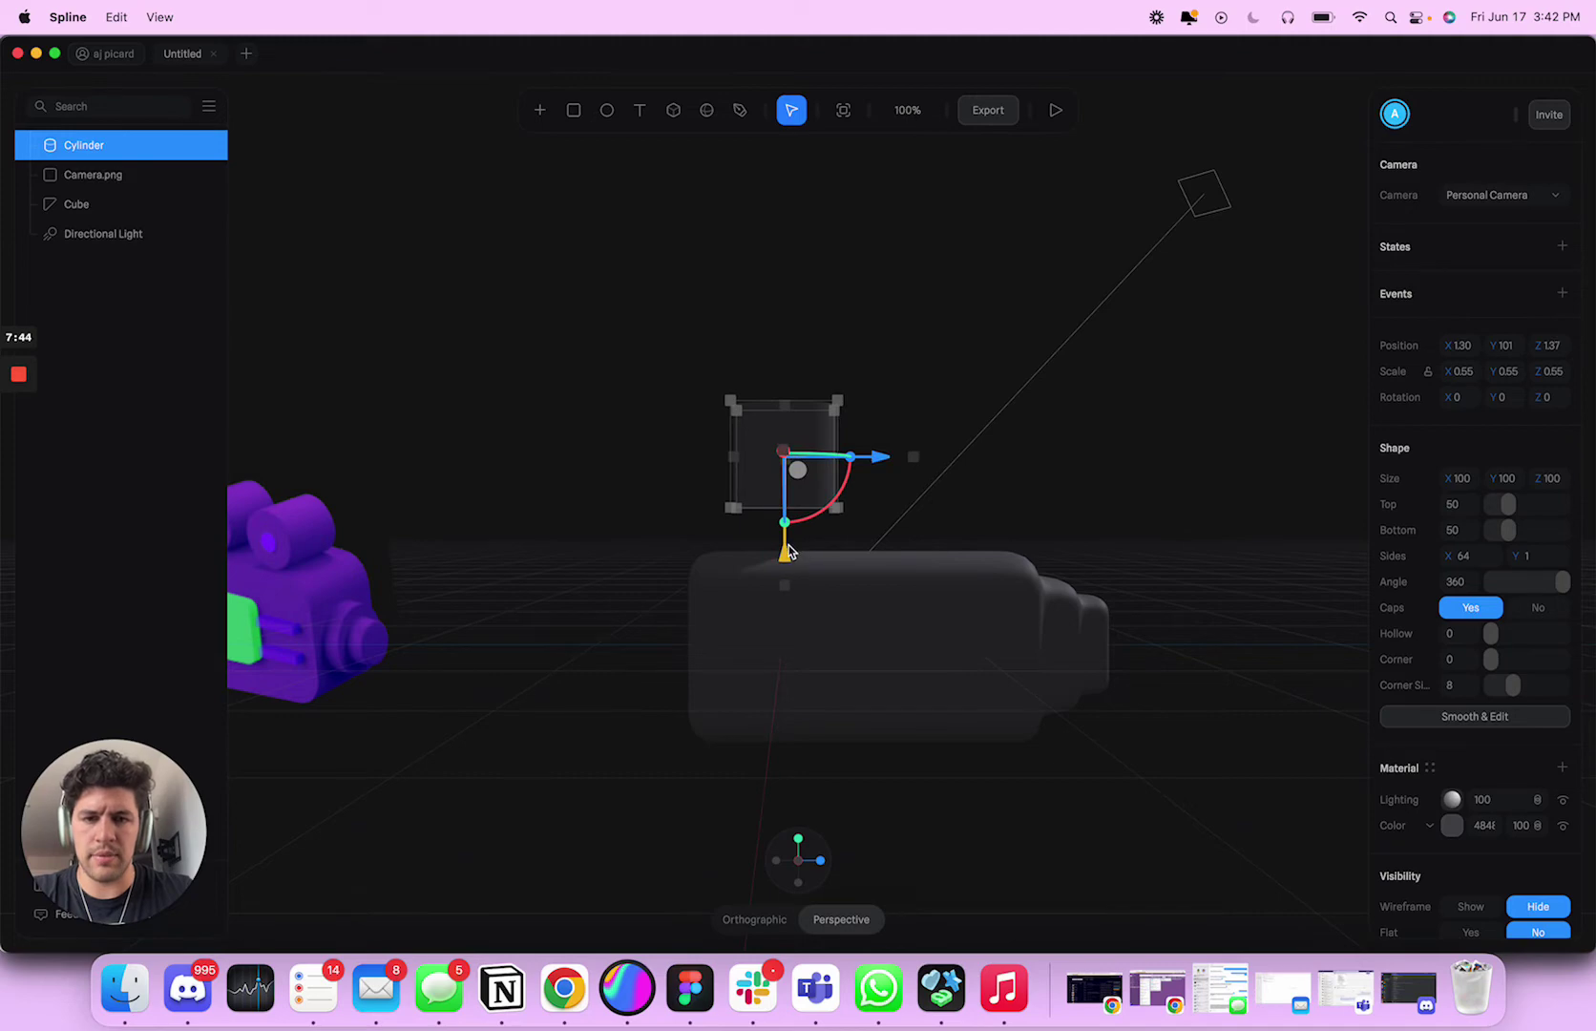
{"action": "left_click_drag", "start_coordinate": [787, 551], "coordinate": [787, 594]}
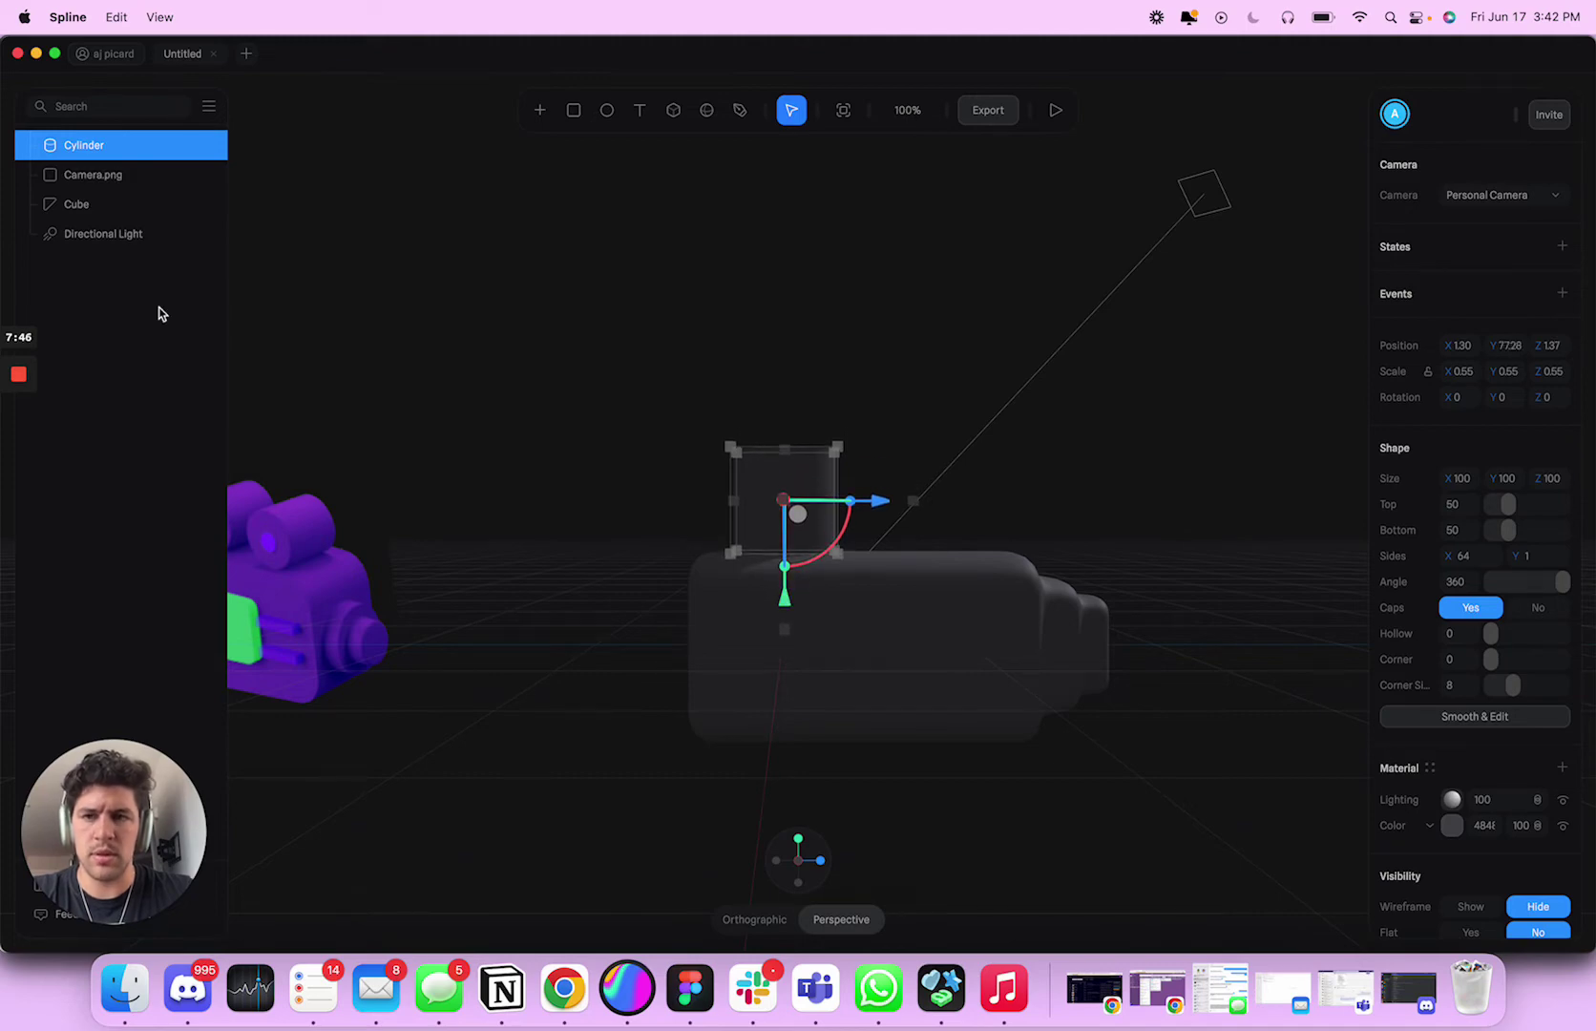
Step: Rotate the cylinder 90° around Z so it lies on its side across the top of the body
{"action": "left_click_drag", "start_coordinate": [863, 264], "coordinate": [725, 306], "text": "alt"}
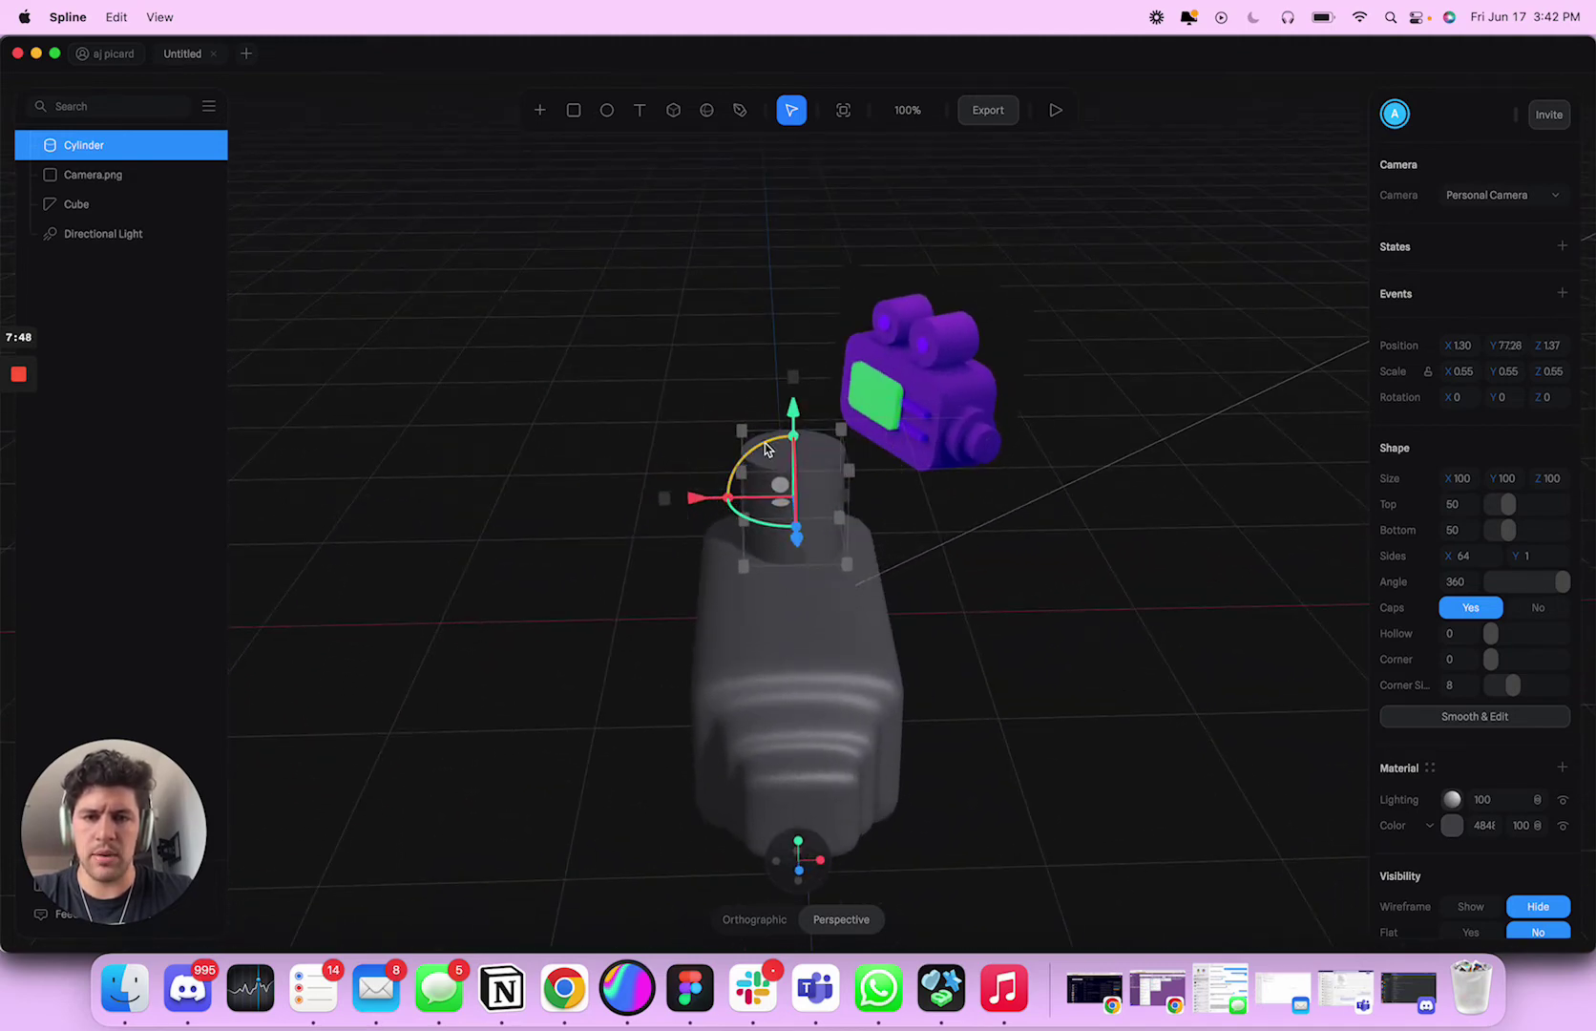
{"action": "left_click_drag", "start_coordinate": [766, 449], "coordinate": [598, 548]}
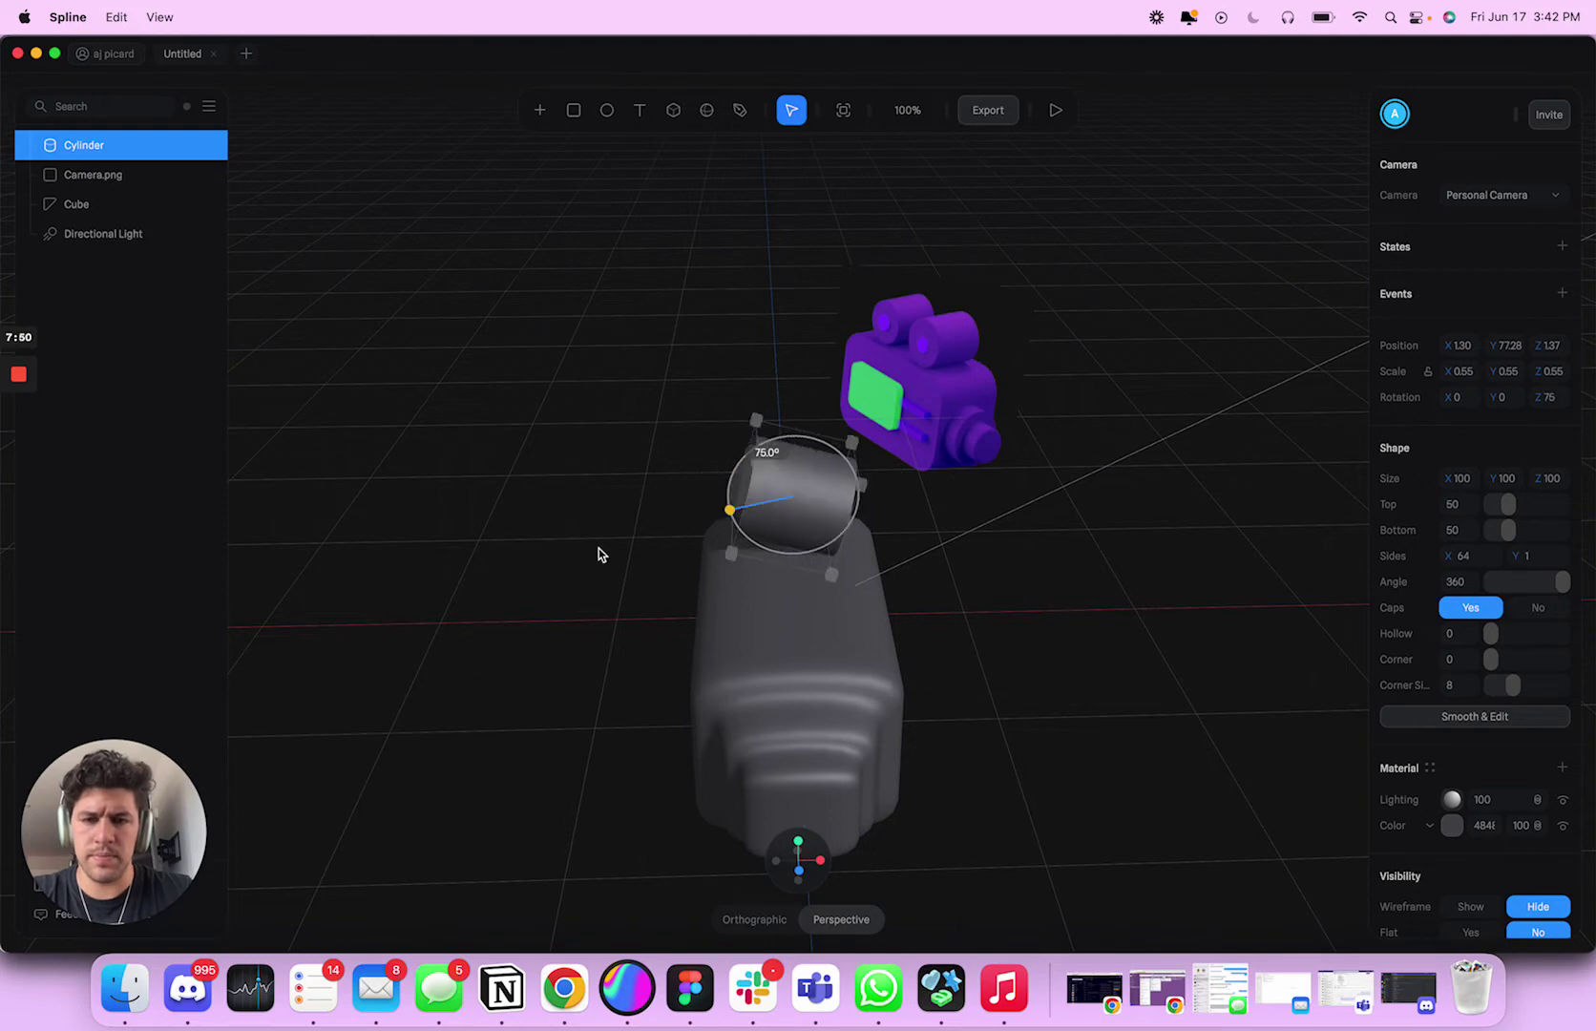
{"action": "left_click_drag", "start_coordinate": [503, 565], "coordinate": [505, 565]}
{"action": "left_click_drag", "start_coordinate": [751, 458], "coordinate": [730, 466]}
{"action": "right_click_drag", "start_coordinate": [579, 453], "coordinate": [696, 430]}
{"action": "left_click", "coordinate": [696, 431]}
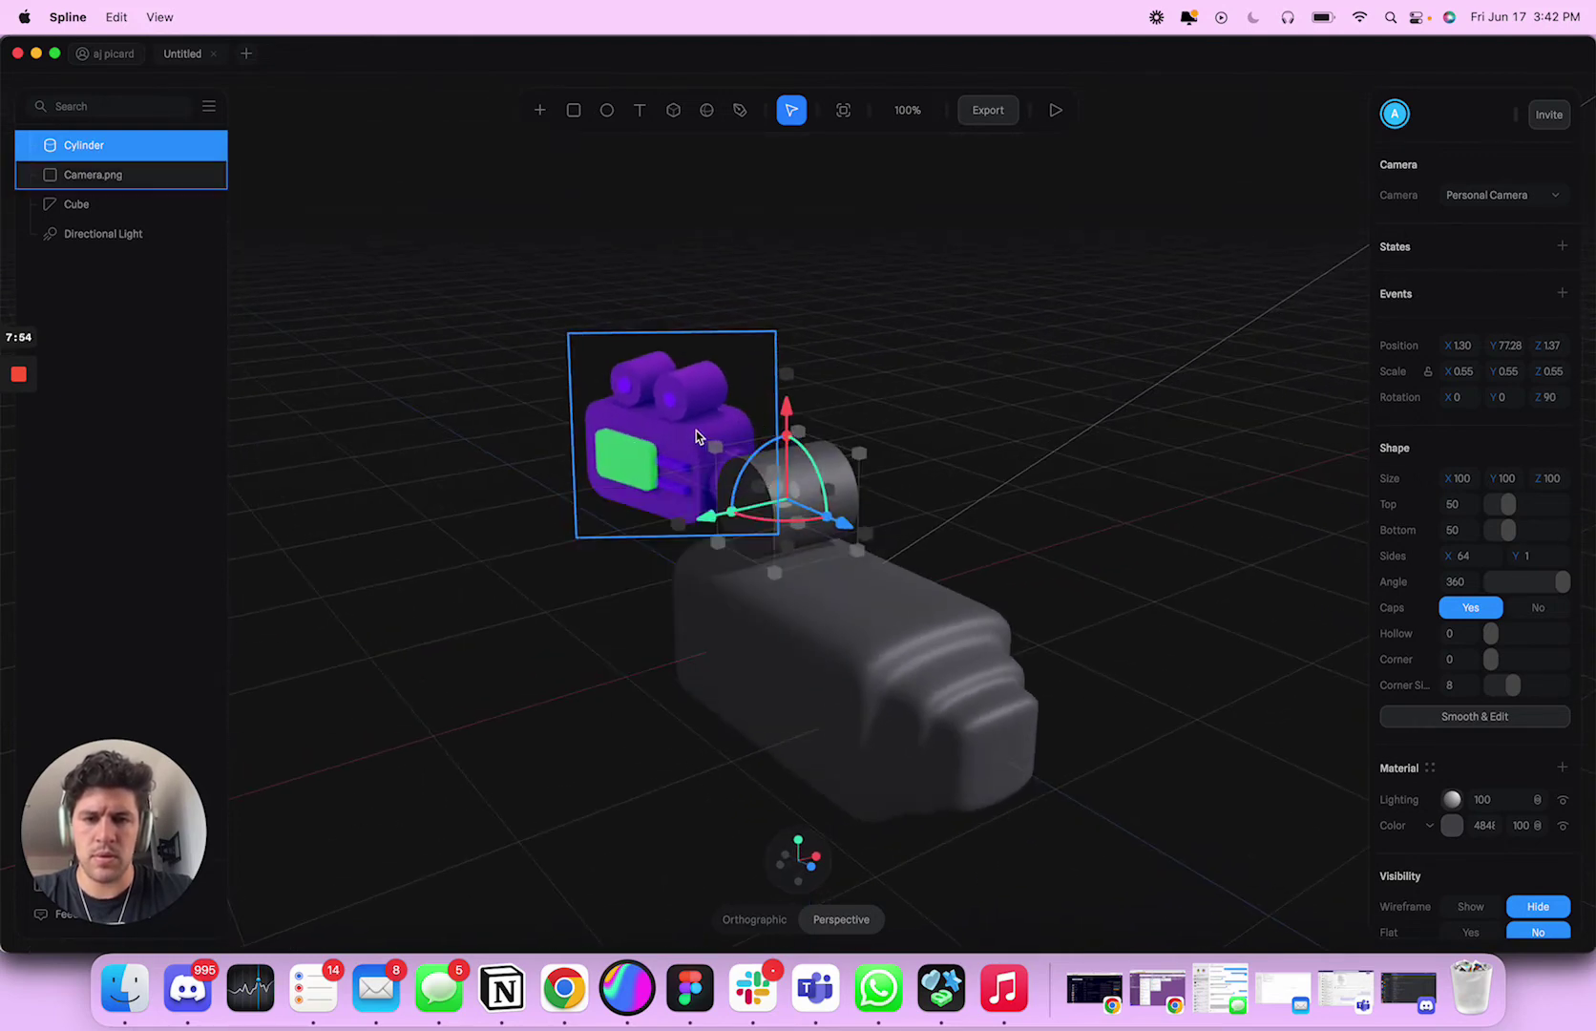
{"action": "left_click", "coordinate": [806, 577]}
{"action": "left_click_drag", "start_coordinate": [916, 456], "coordinate": [922, 418], "text": "alt"}
{"action": "left_click", "coordinate": [822, 495]}
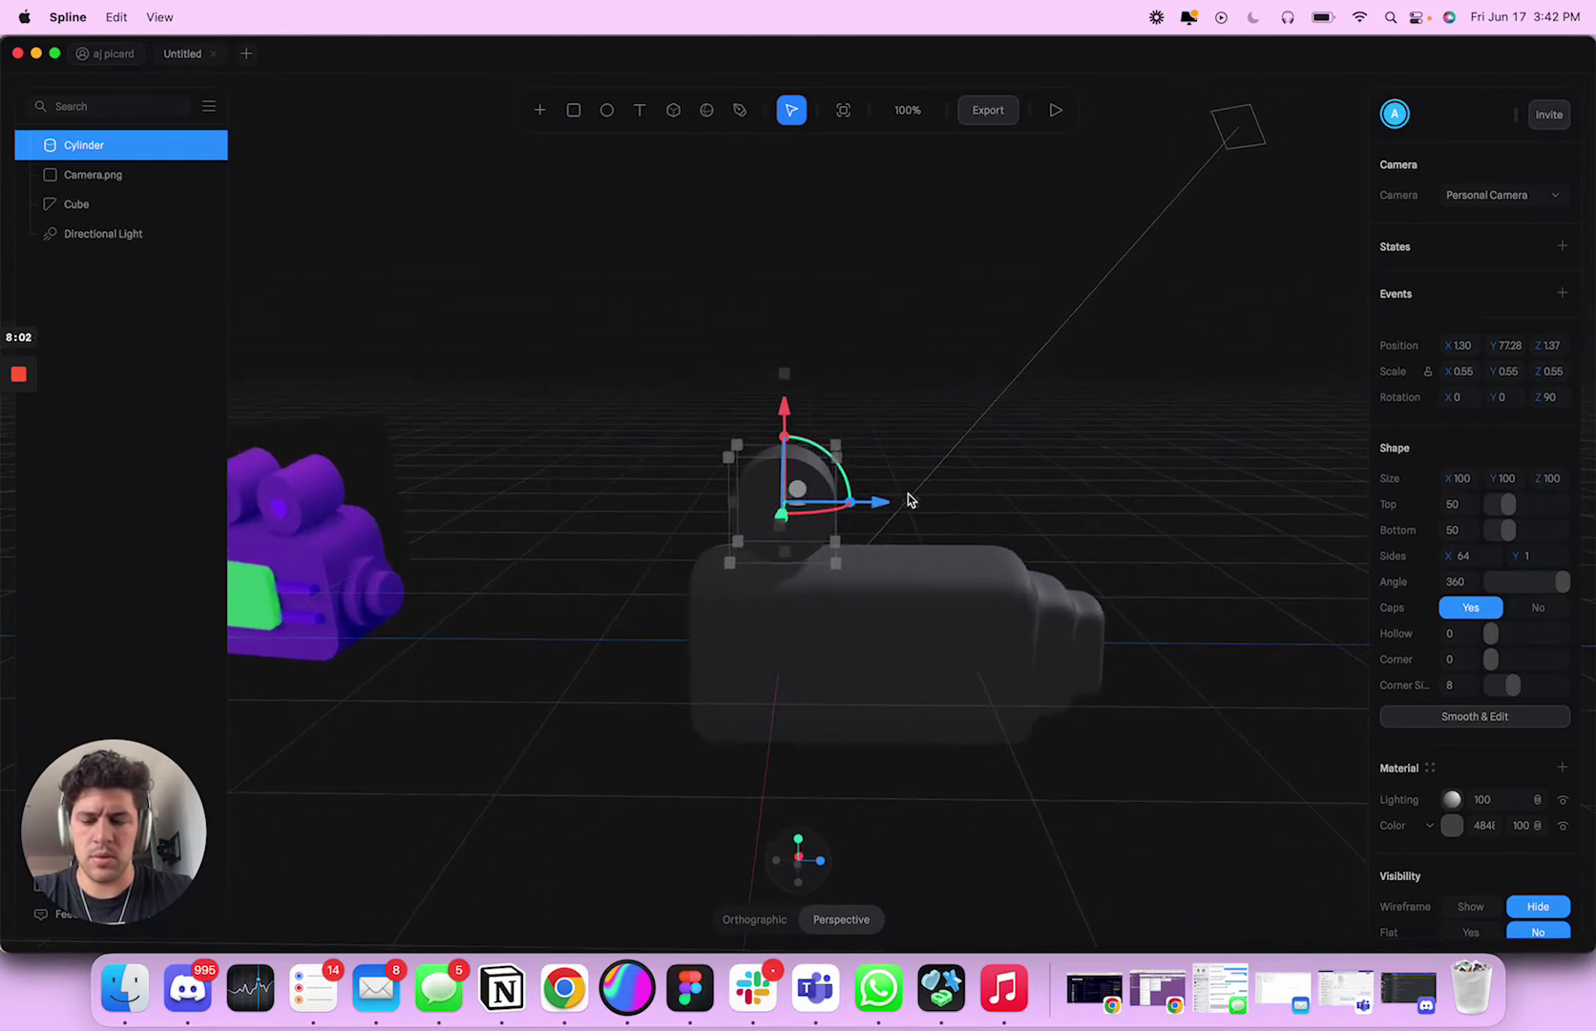
Step: Duplicate the cylinder and move the copy forward along the body to about Z 74.5, beside the first one
{"action": "left_click_drag", "start_coordinate": [877, 511], "coordinate": [1157, 471]}
{"action": "left_click", "coordinate": [933, 508], "text": "shift"}
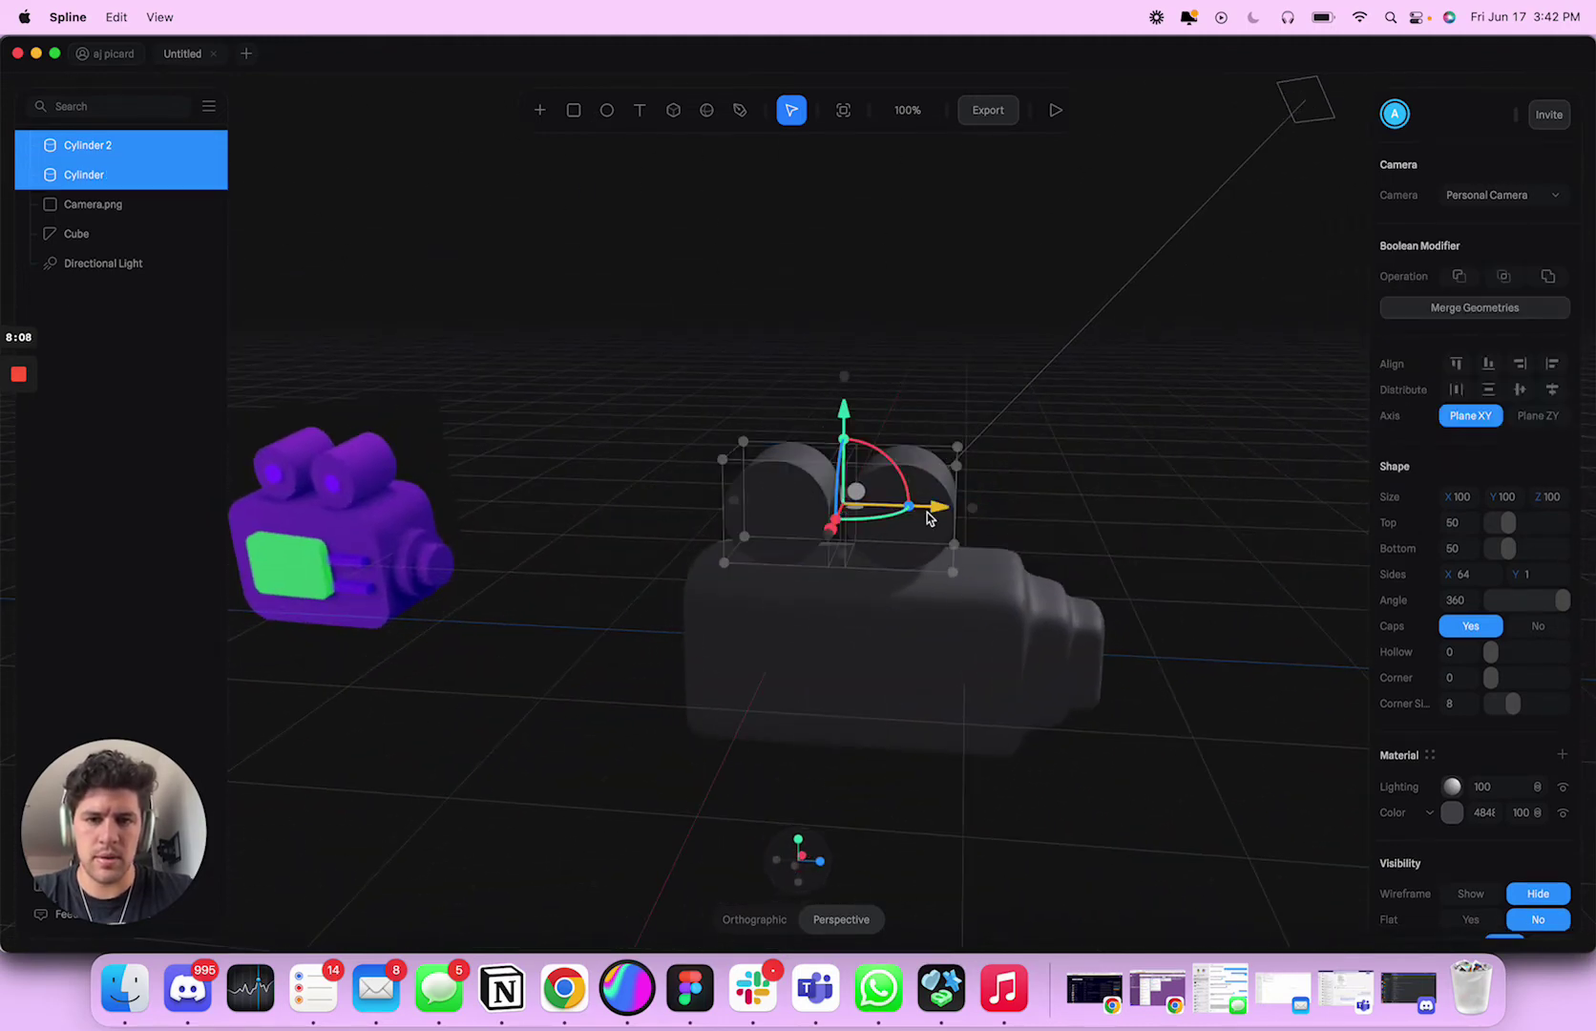
{"action": "left_click_drag", "start_coordinate": [943, 512], "coordinate": [952, 513]}
{"action": "left_click_drag", "start_coordinate": [1076, 495], "coordinate": [1229, 460]}
{"action": "left_click", "coordinate": [968, 515]}
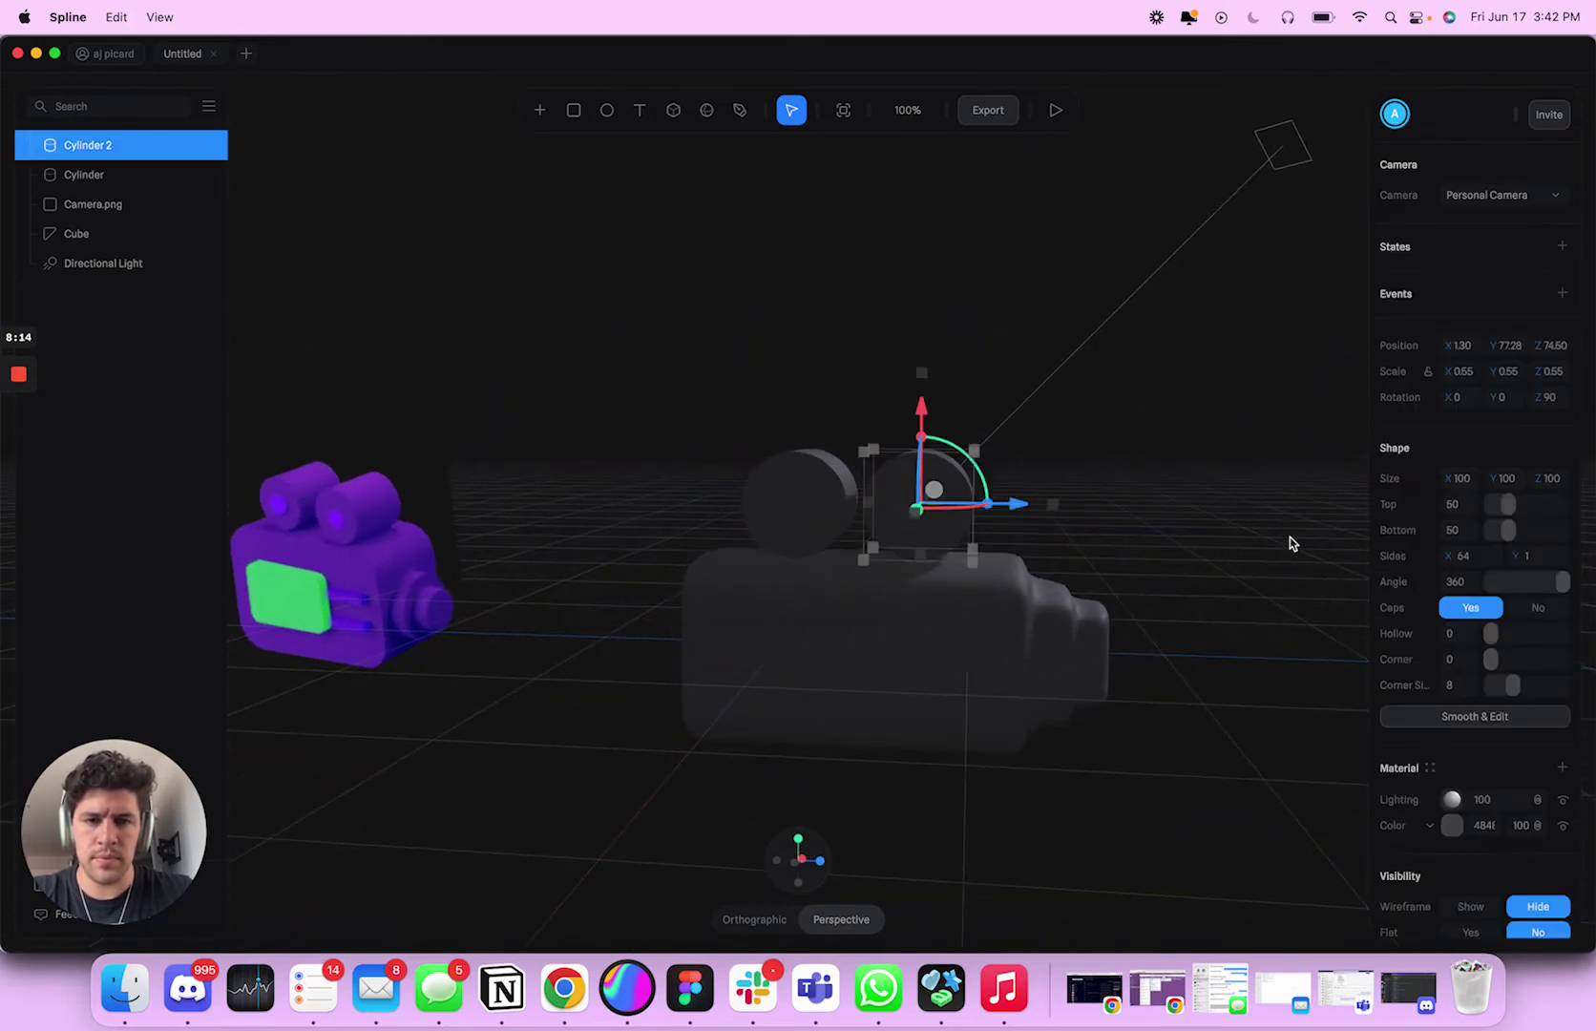
{"action": "left_click", "coordinate": [1506, 714]}
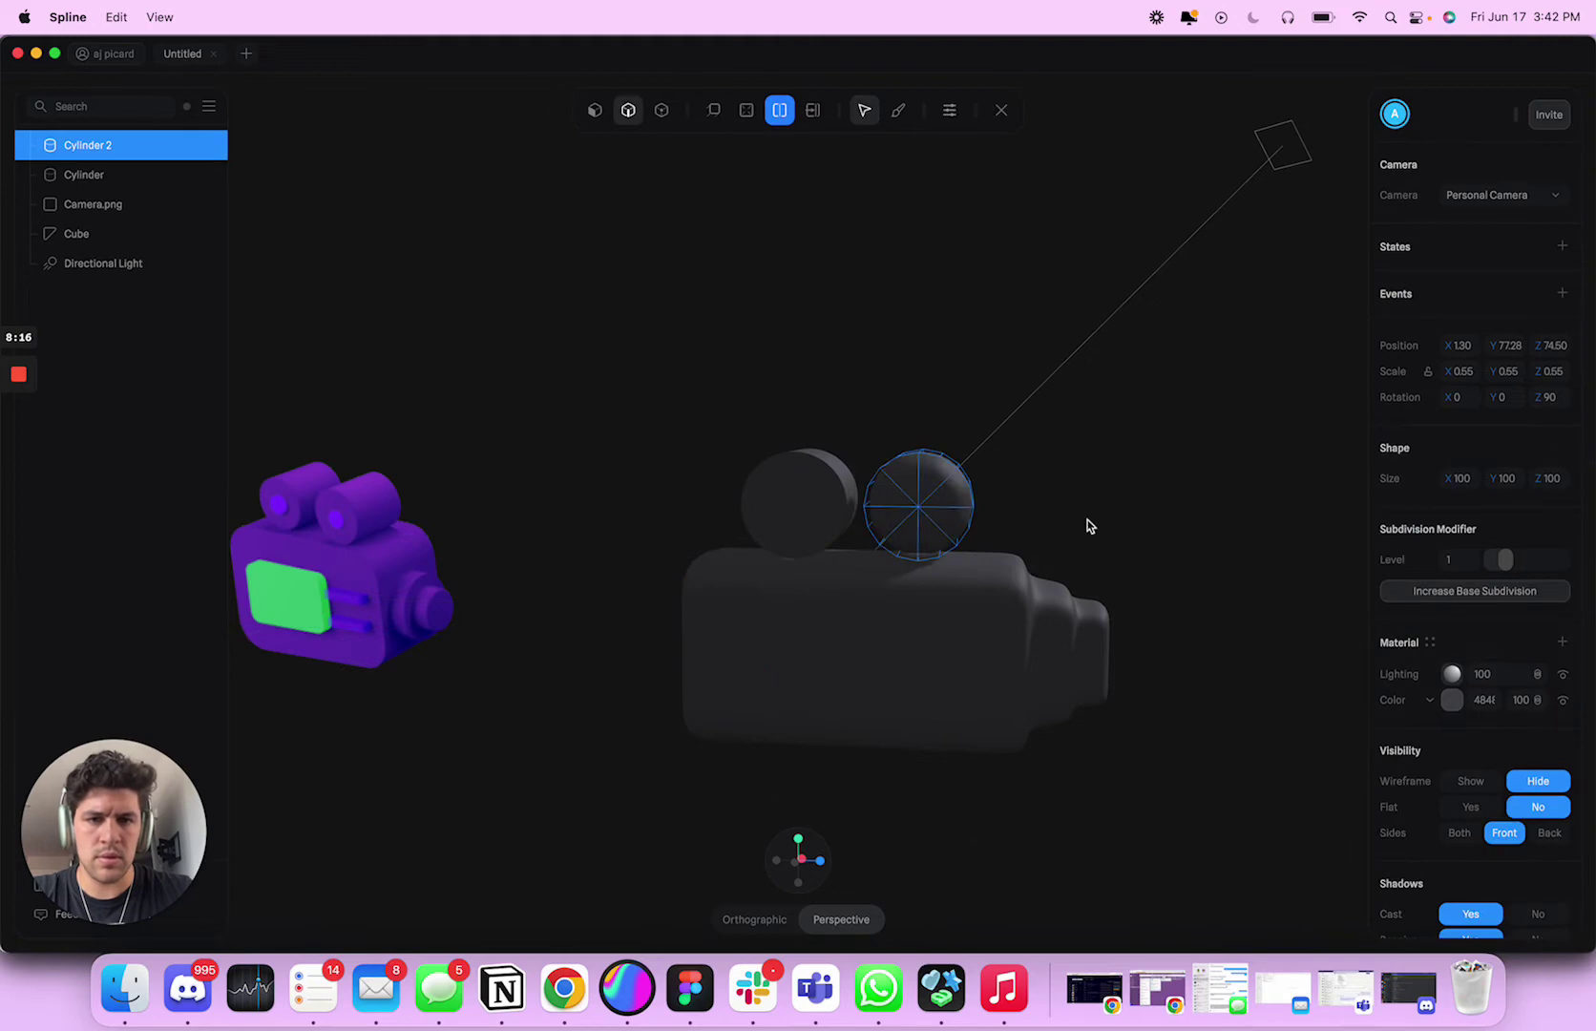
{"action": "left_click_drag", "start_coordinate": [1088, 524], "coordinate": [1155, 503]}
{"action": "key", "text": "Escape"}
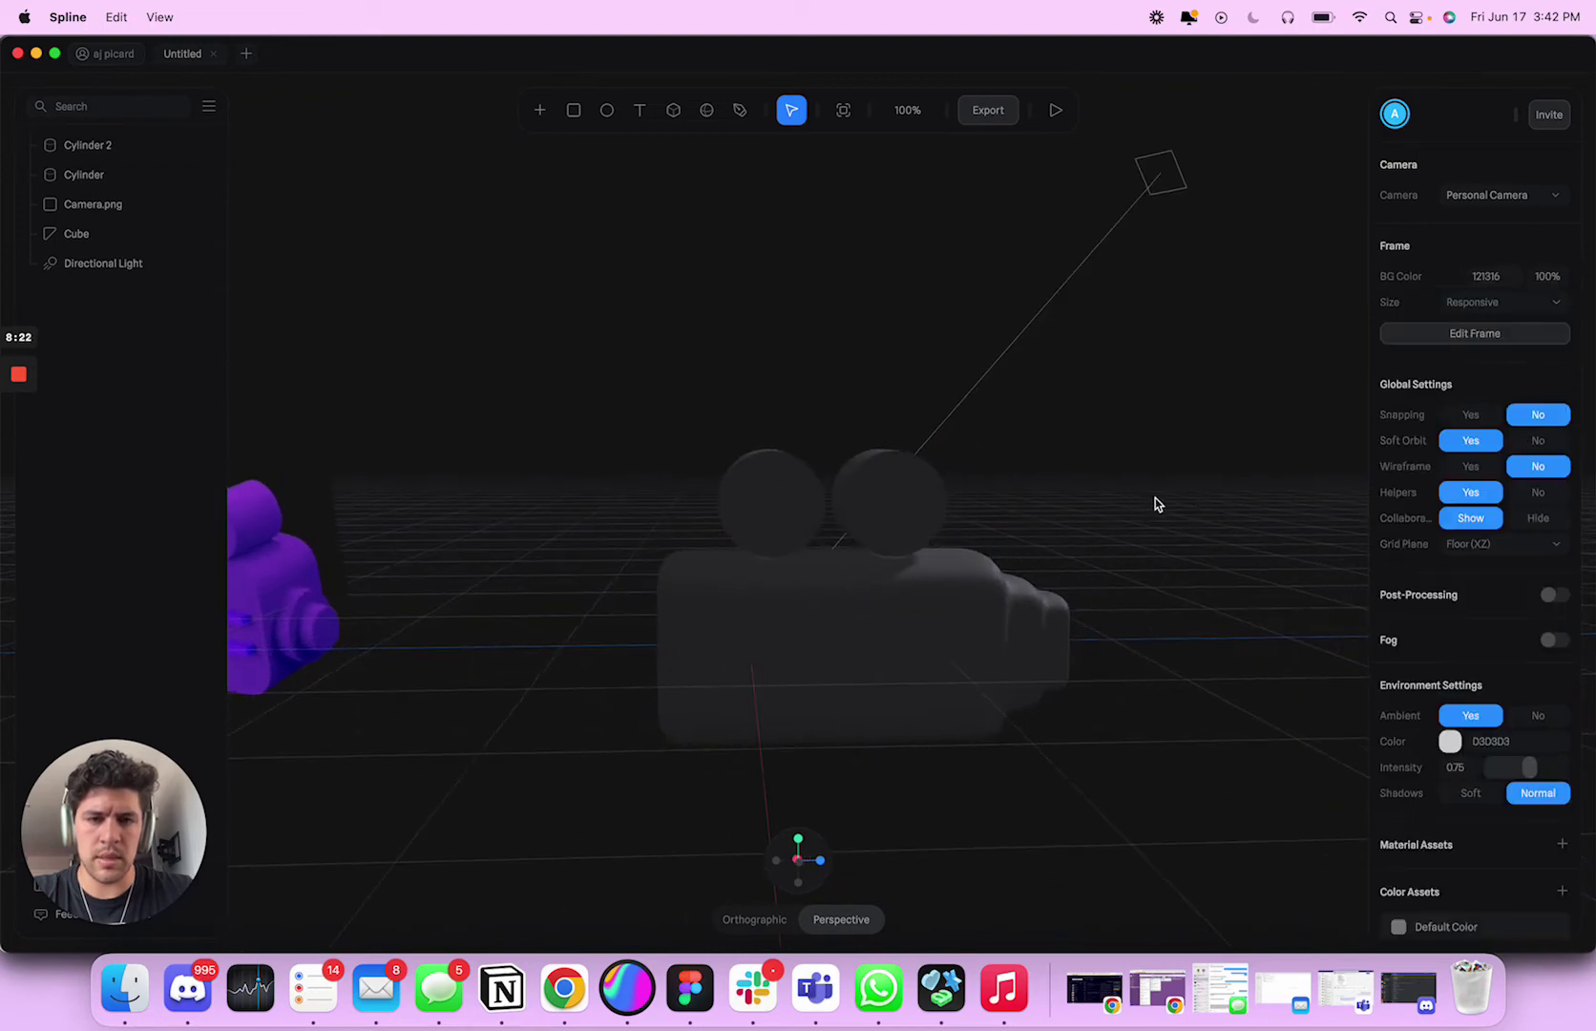
Step: Duplicate the front reel cylinder in place and scale the copy uniformly to about 0.21
{"action": "left_click", "coordinate": [932, 481]}
{"action": "left_click_drag", "start_coordinate": [1047, 467], "coordinate": [1037, 471]}
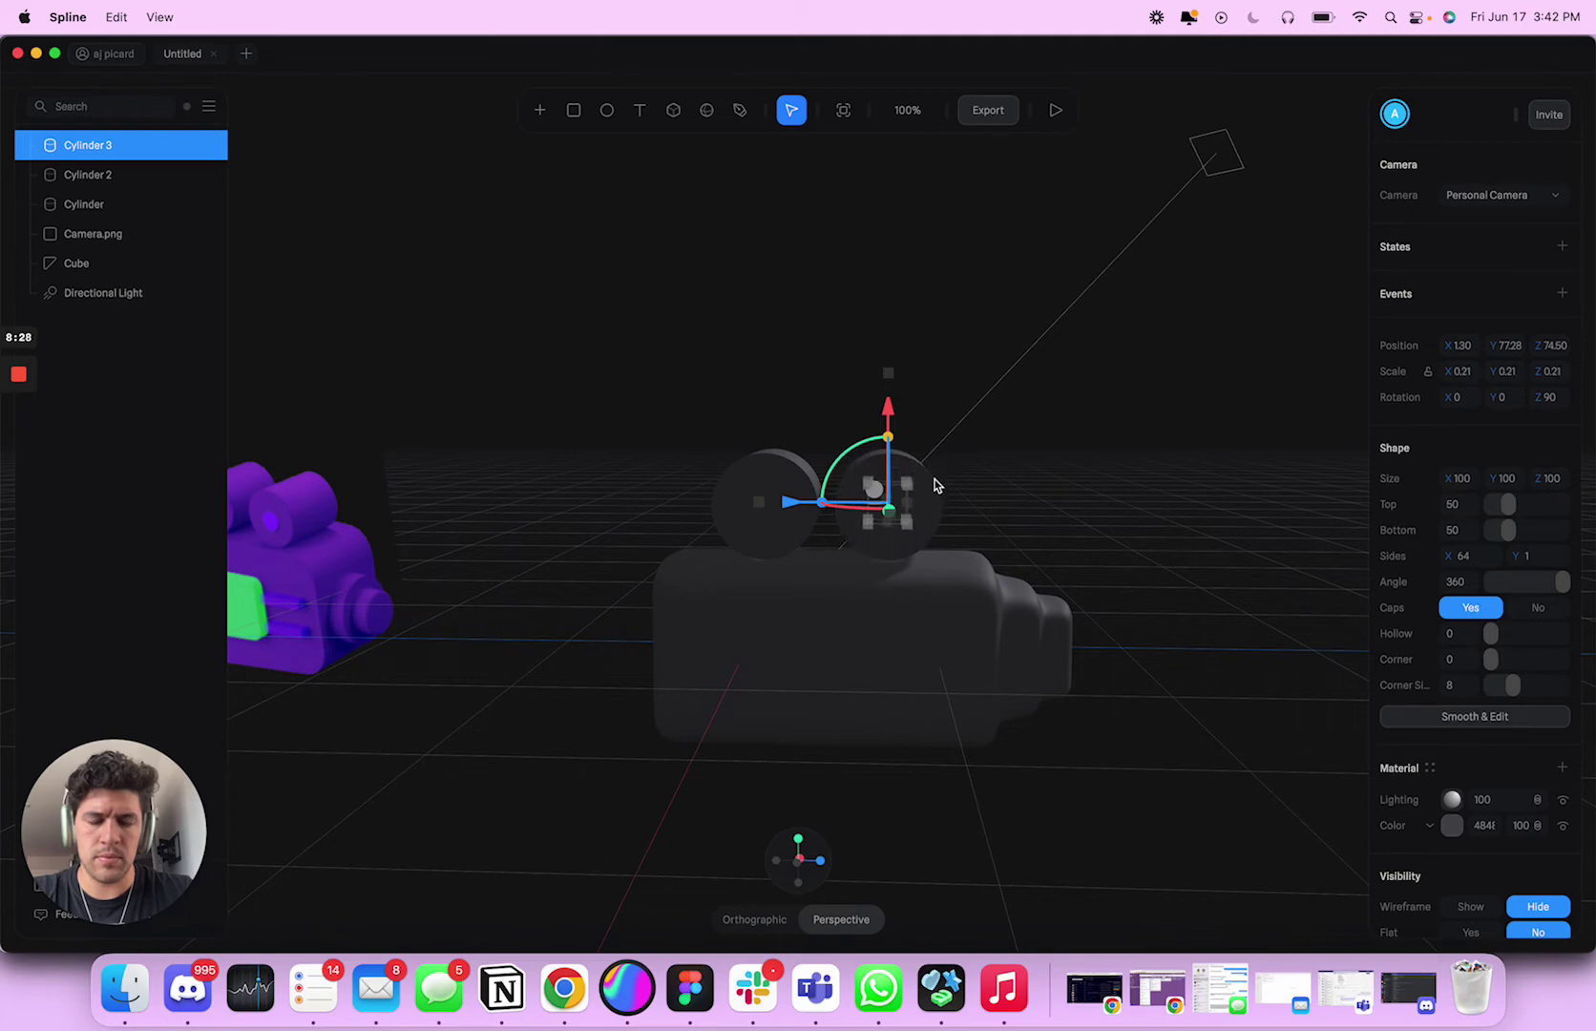
{"action": "left_click_drag", "start_coordinate": [1057, 488], "coordinate": [944, 551]}
Step: Lengthen the small inner cylinder to a Y scale of about 0.63 and centre it in the front reel at about X 0.53
{"action": "mouse_move", "coordinate": [795, 833]}
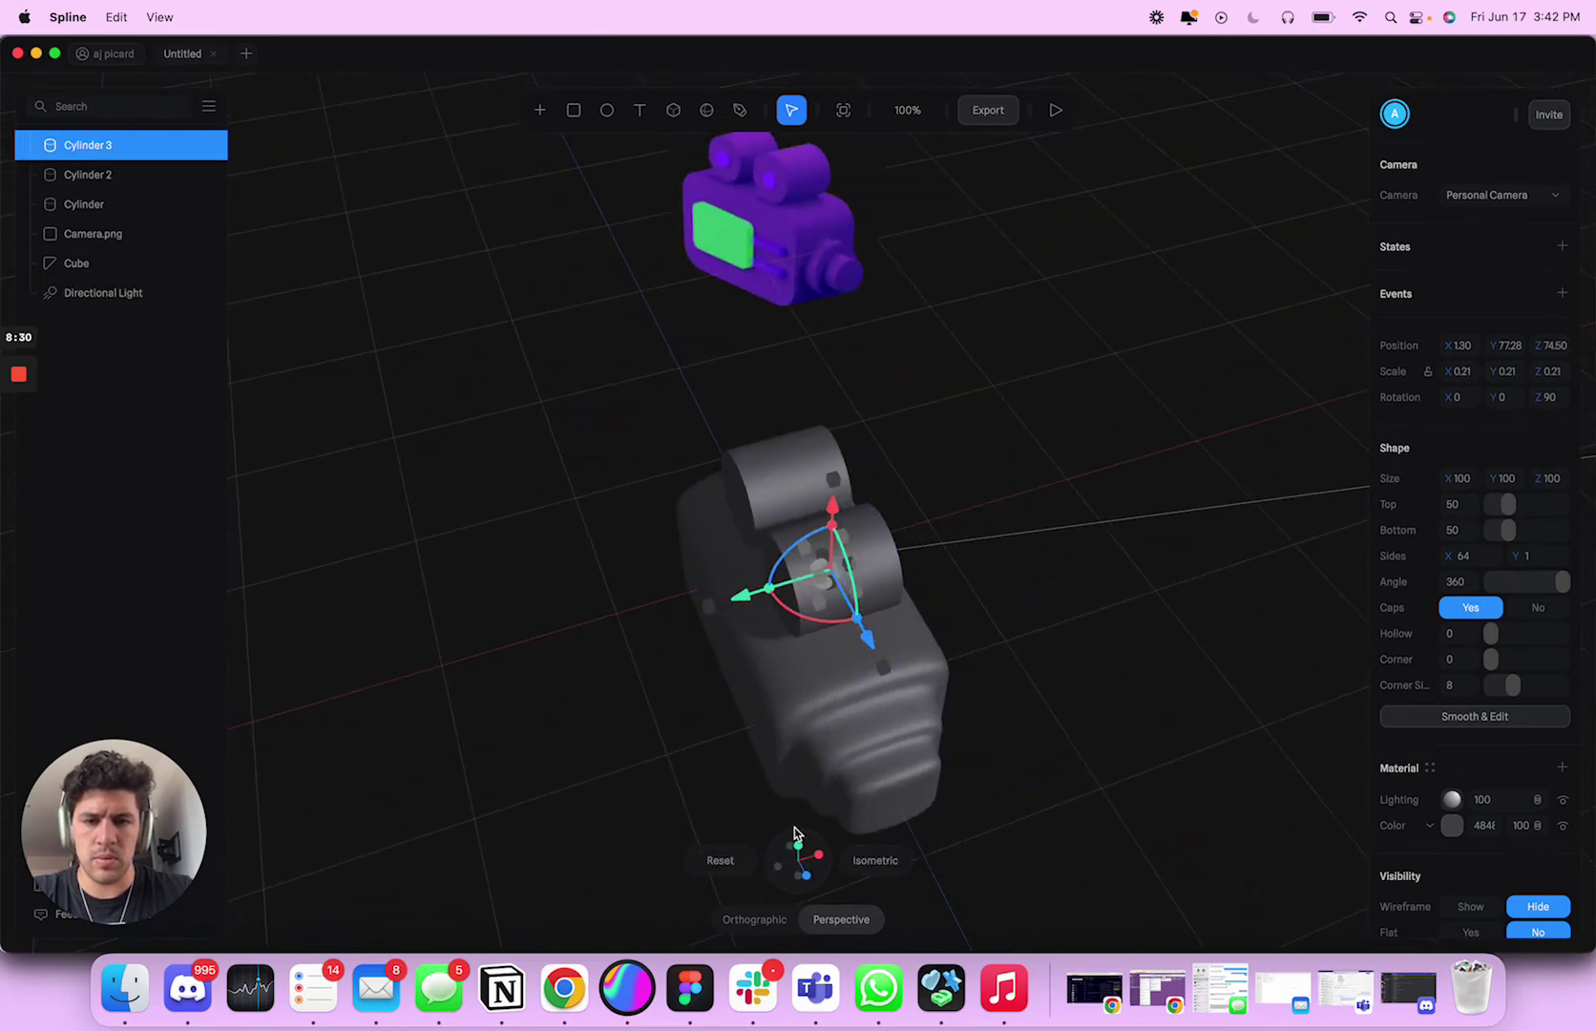
{"action": "left_click", "coordinate": [803, 874]}
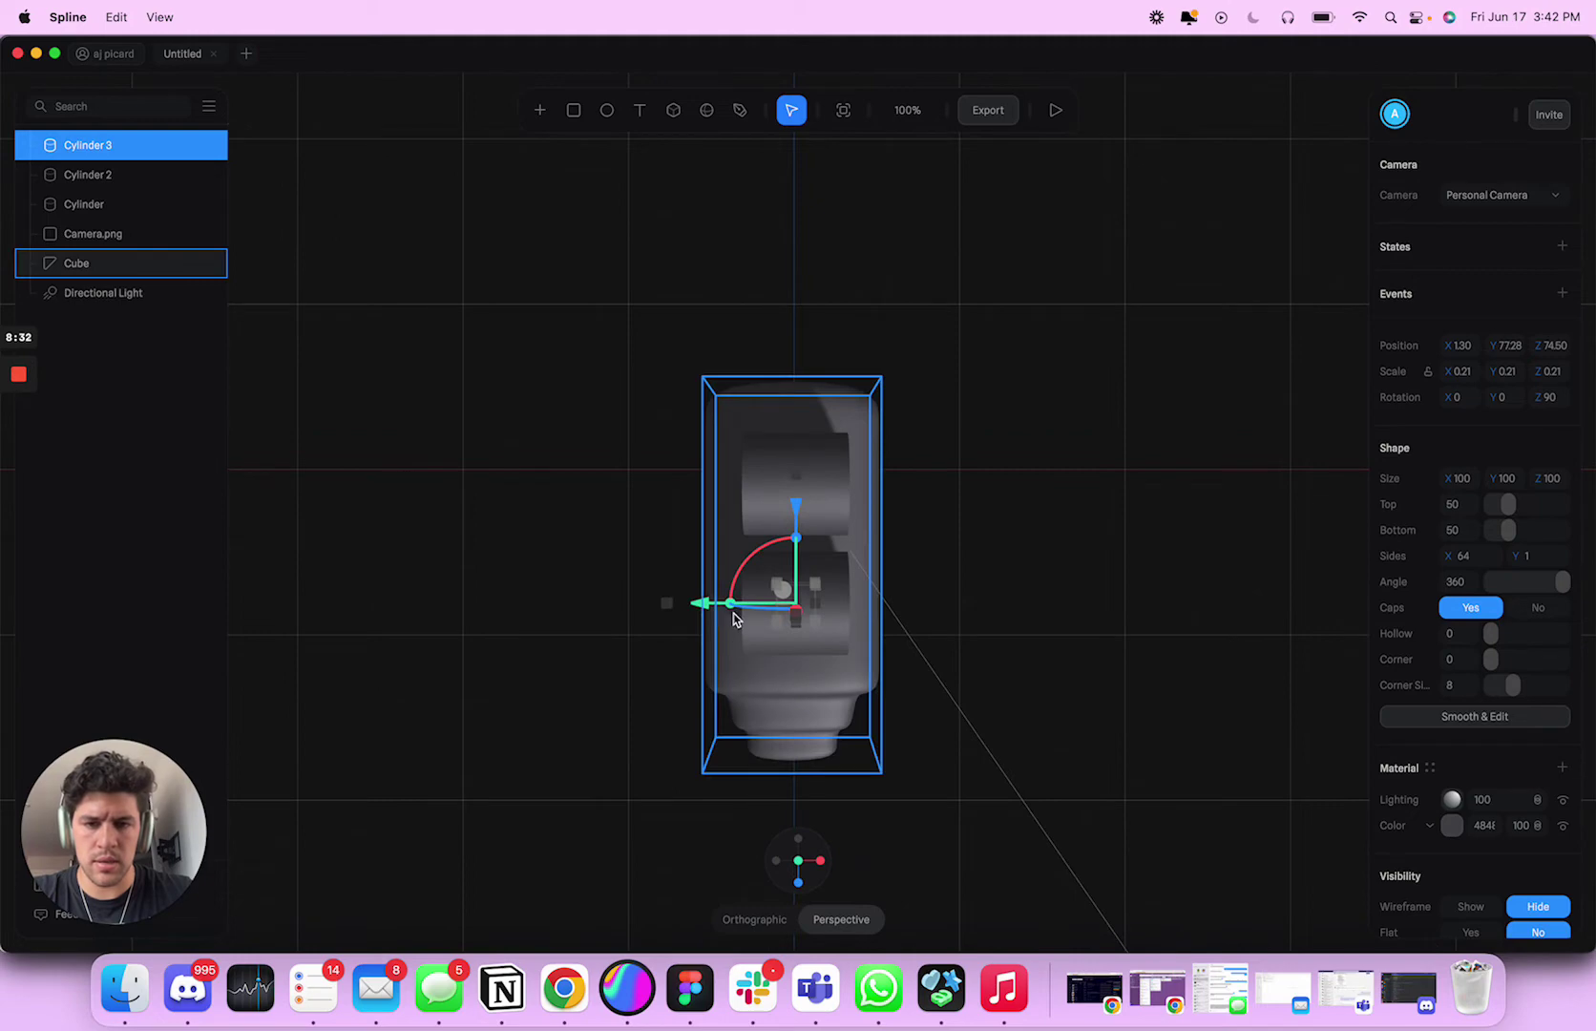
{"action": "left_click_drag", "start_coordinate": [733, 612], "coordinate": [690, 607]}
{"action": "key", "text": "super+z"}
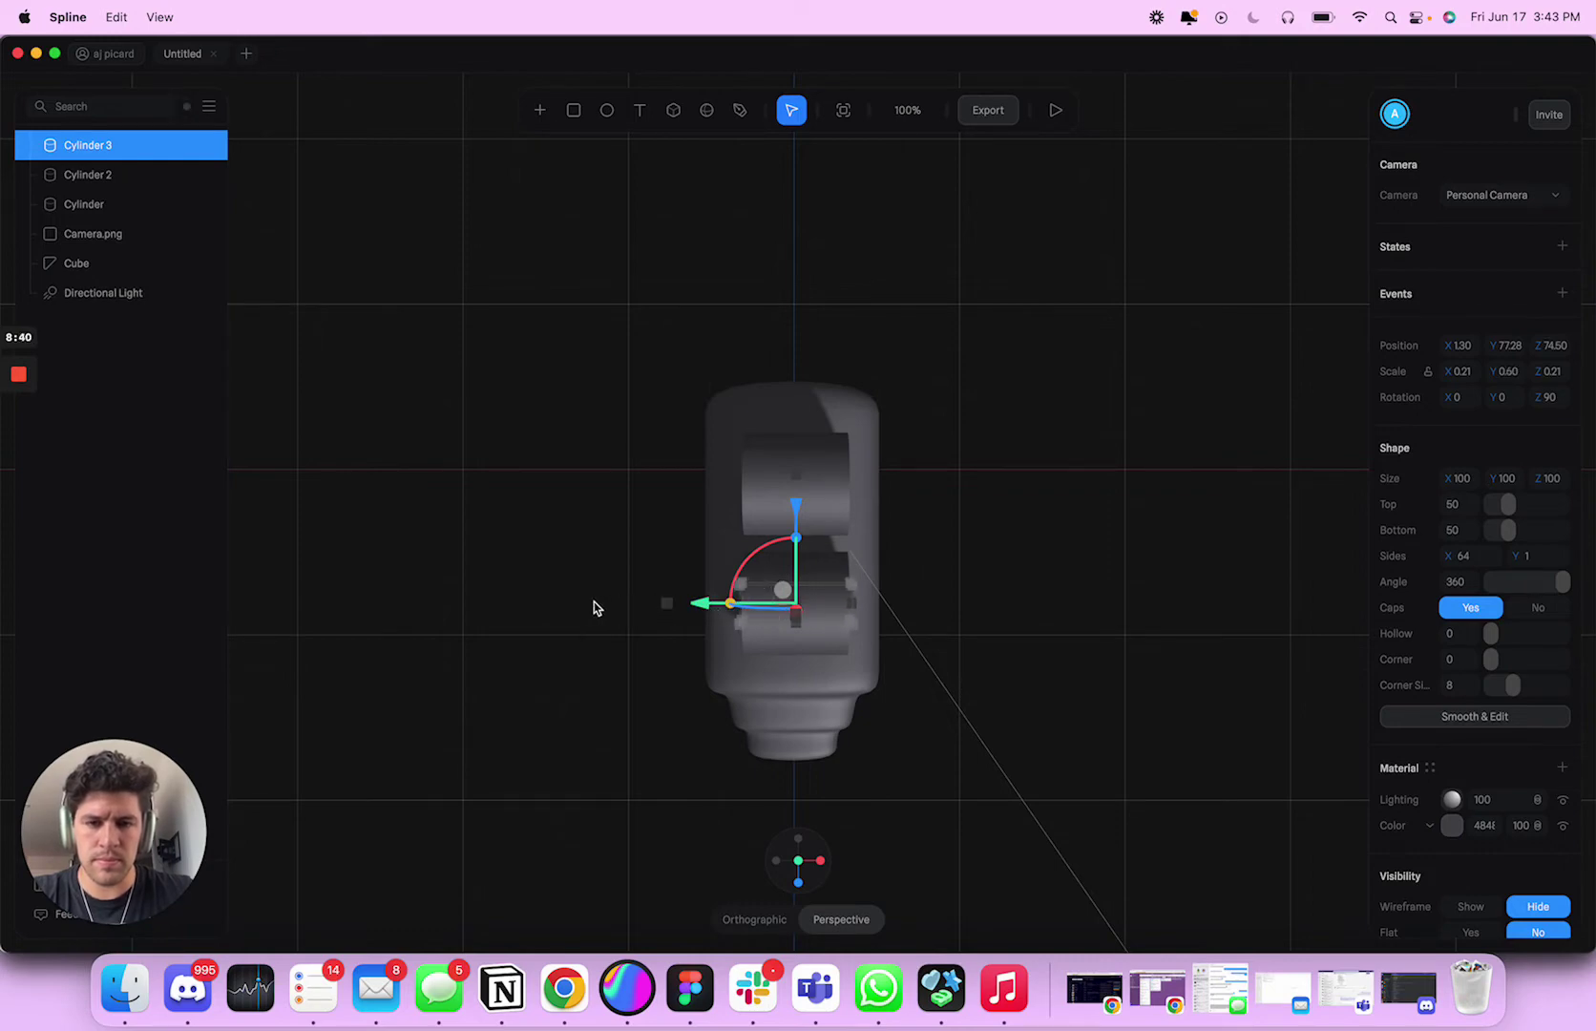
{"action": "left_click_drag", "start_coordinate": [1311, 591], "coordinate": [1197, 513]}
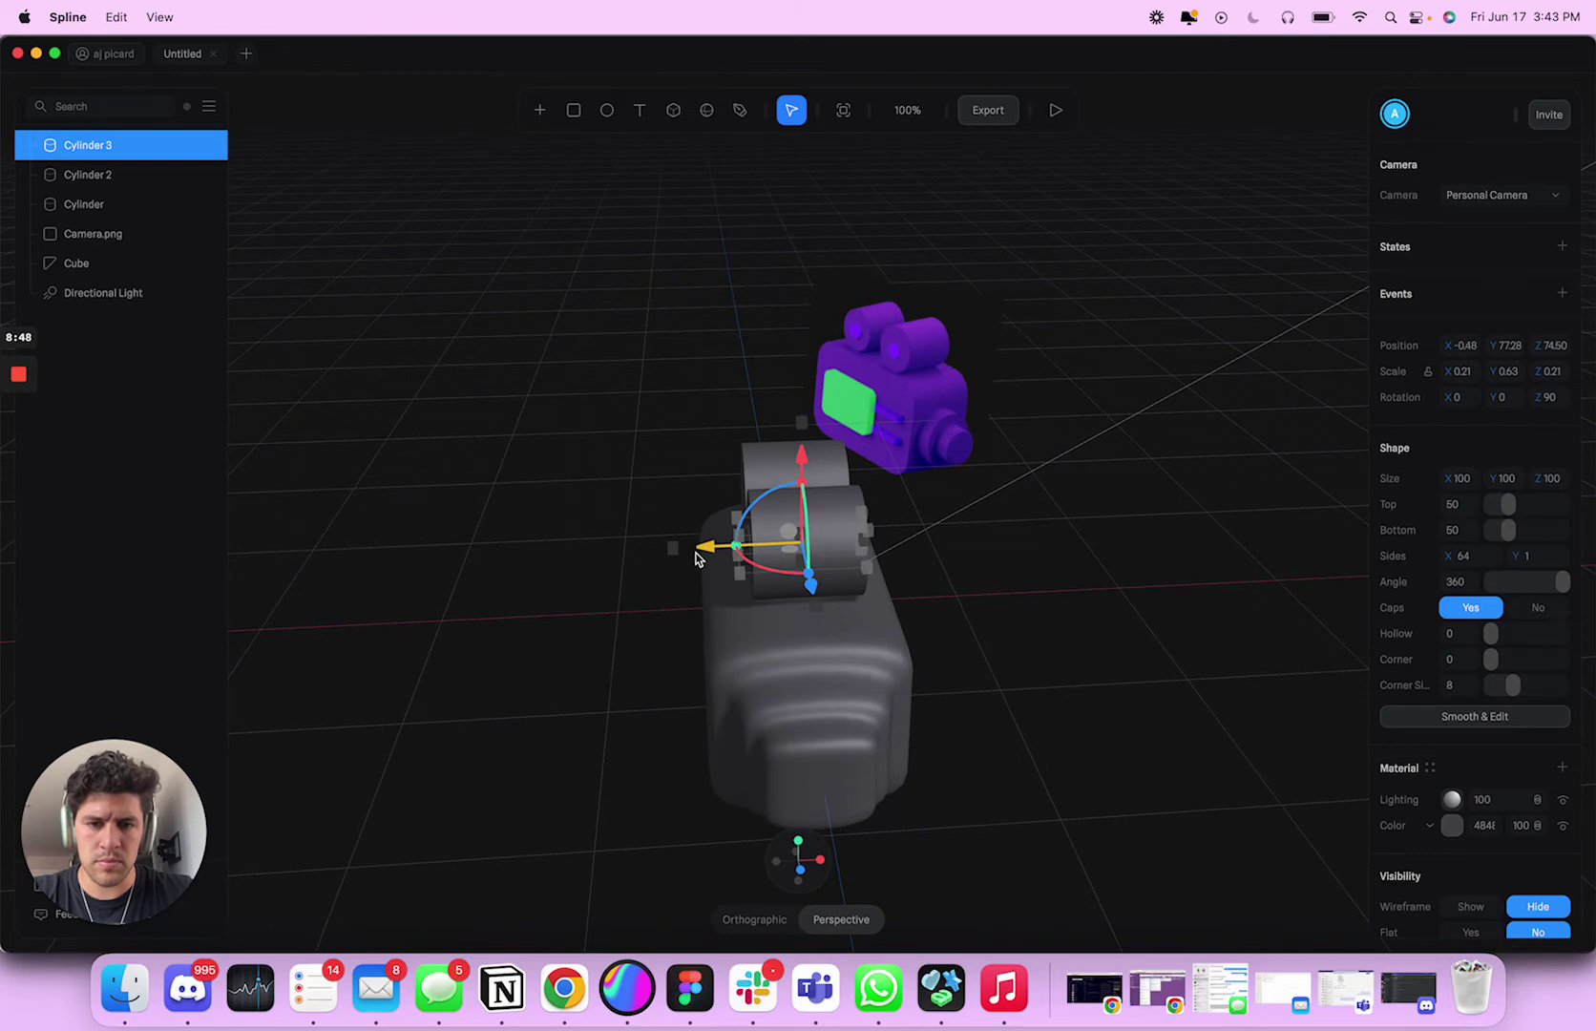
{"action": "left_click_drag", "start_coordinate": [1019, 547], "coordinate": [1193, 556], "text": "alt"}
{"action": "left_click", "coordinate": [1193, 556]}
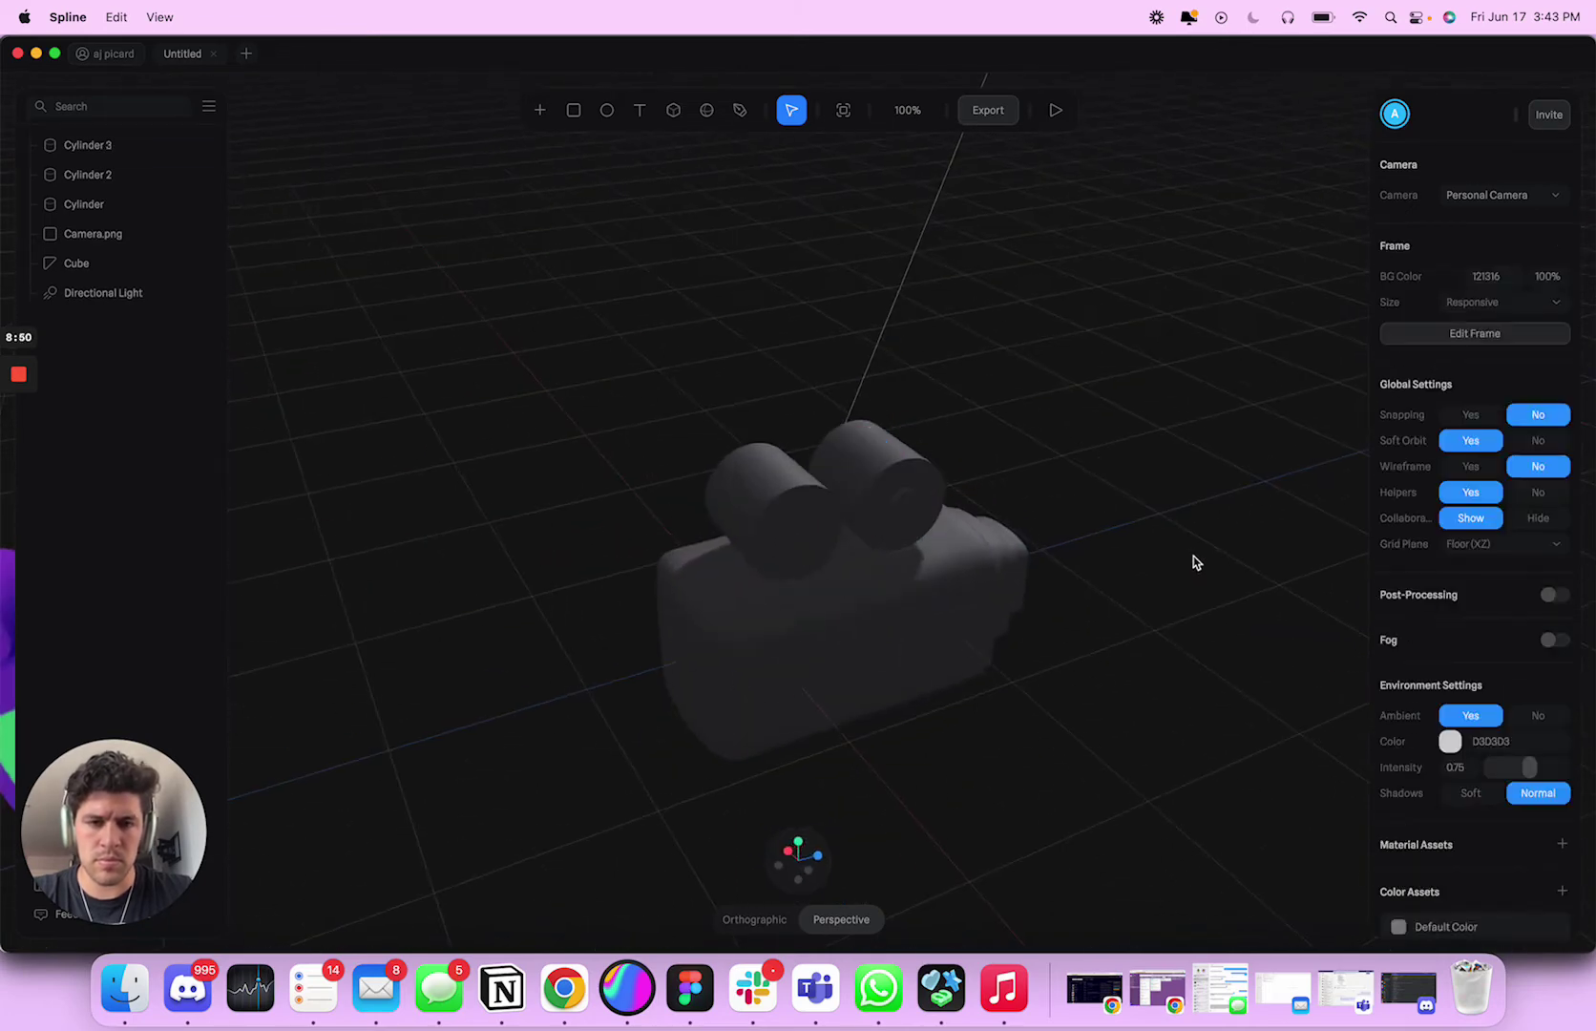
Step: Delete the plain rear reel cylinder from the top of the camera body
{"action": "left_click_drag", "start_coordinate": [1115, 459], "coordinate": [849, 463], "text": "alt"}
{"action": "left_click", "coordinate": [816, 475]}
{"action": "key", "text": "Delete"}
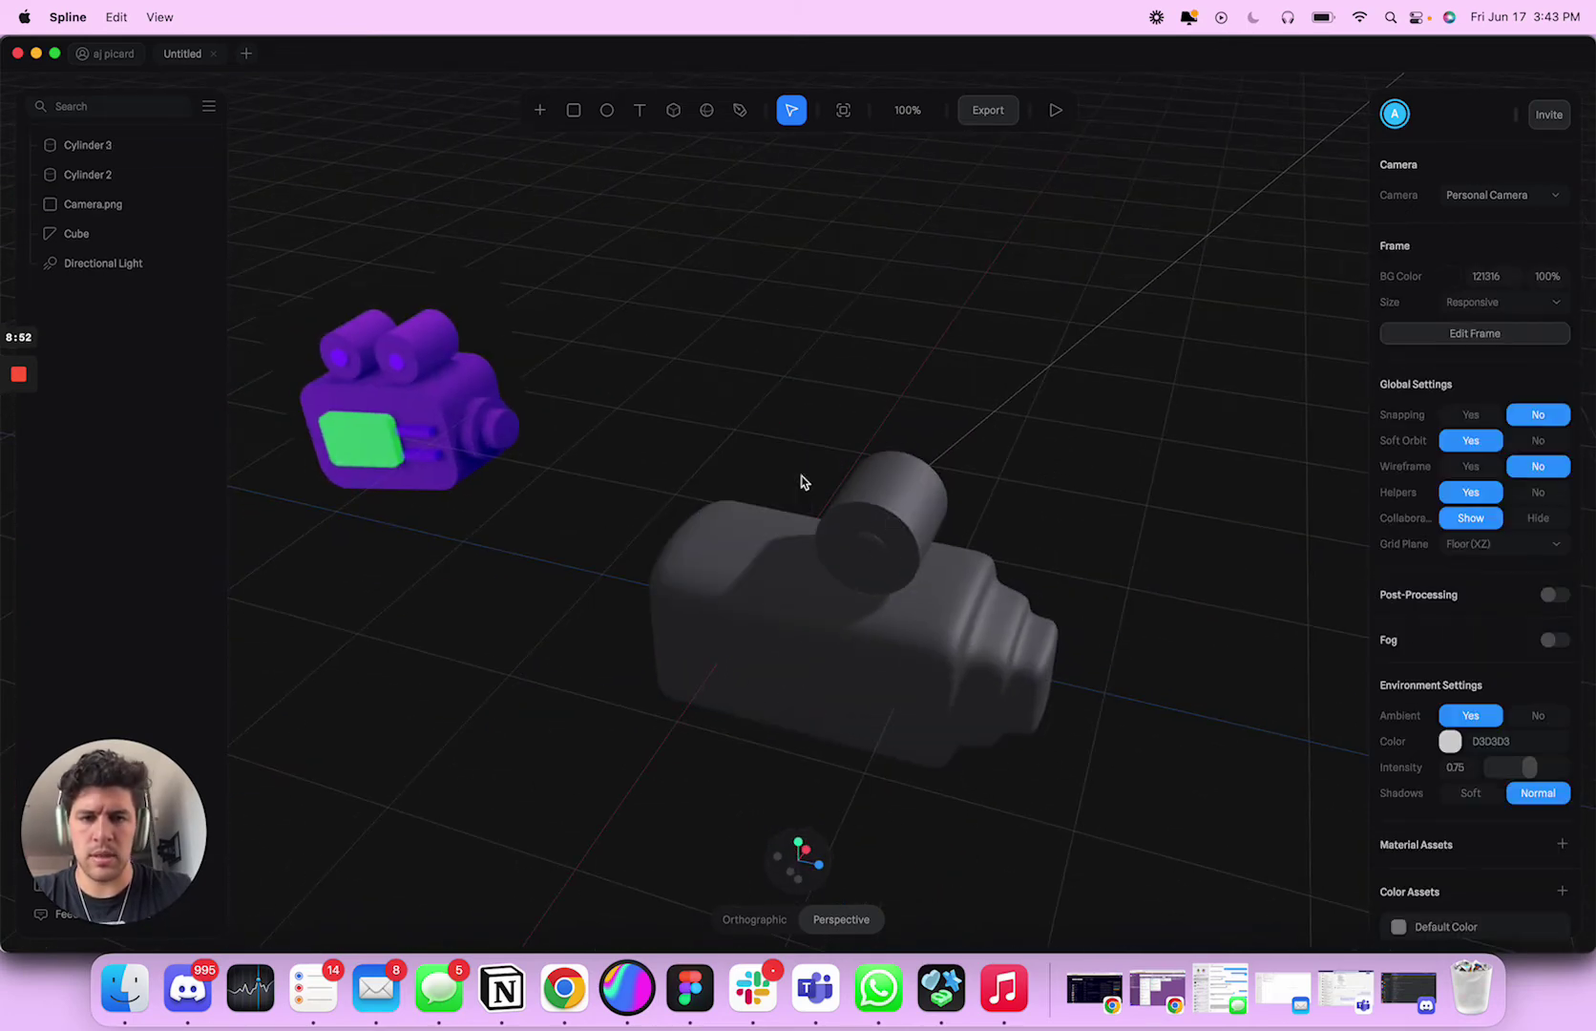
Step: Select the small inner cylinder together with the front reel cylinder around it
{"action": "left_click_drag", "start_coordinate": [810, 551], "coordinate": [888, 508]}
{"action": "left_click", "coordinate": [937, 421]}
{"action": "left_click", "coordinate": [872, 536]}
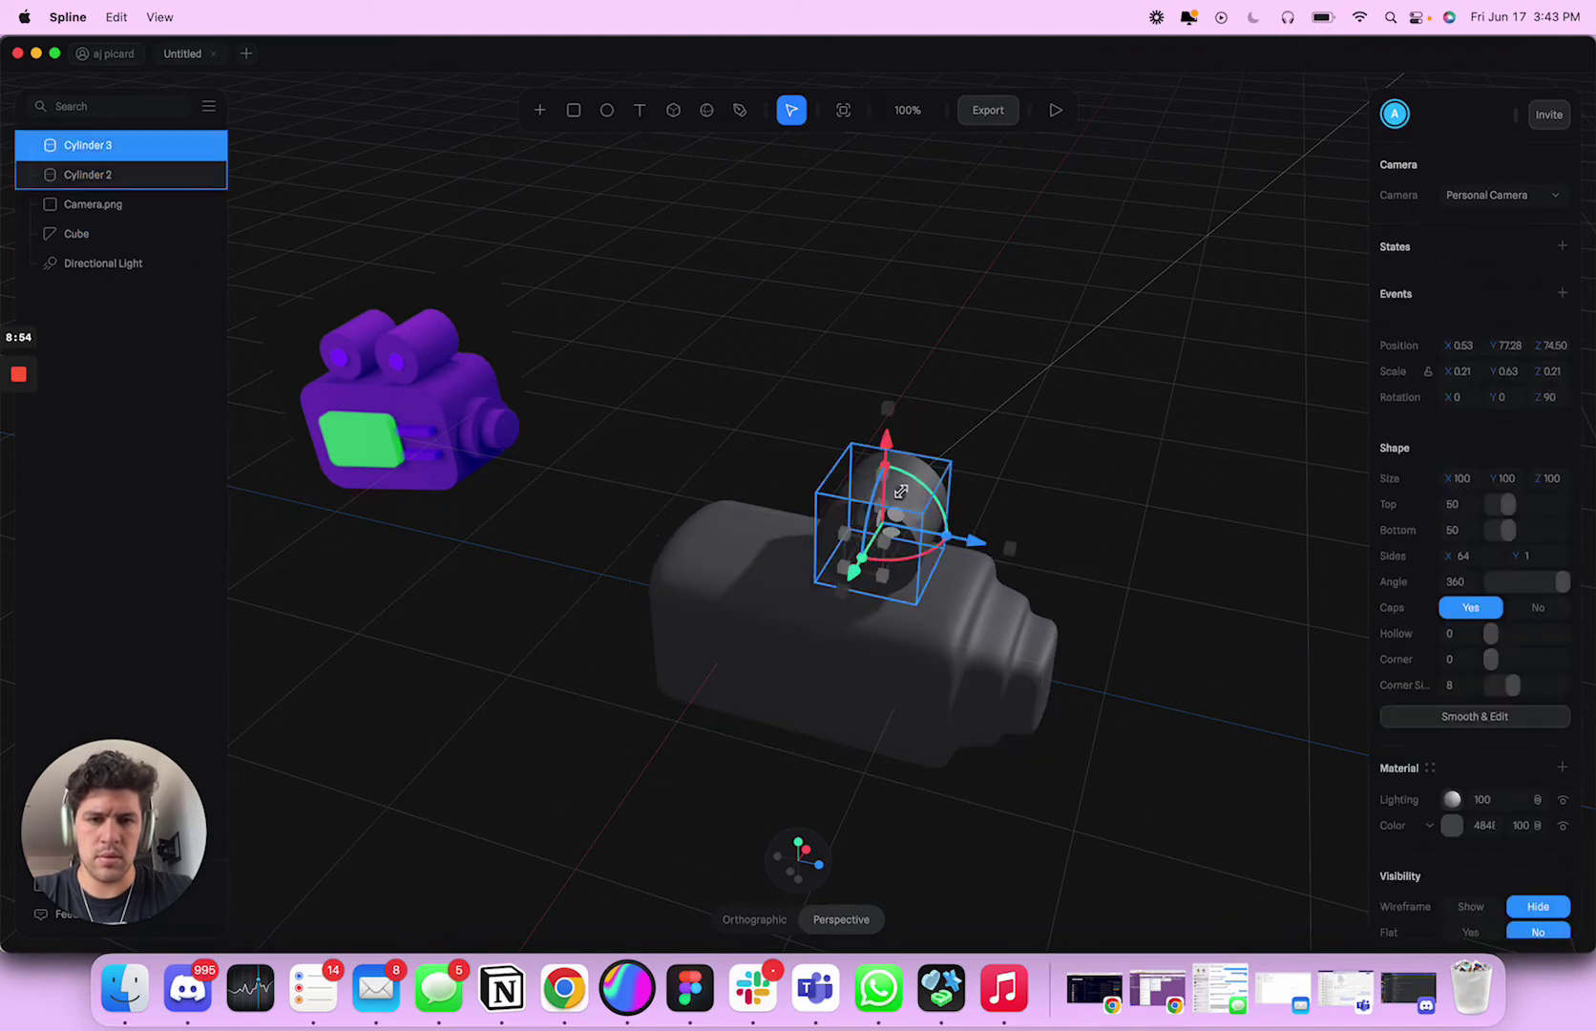
{"action": "left_click", "coordinate": [851, 501], "text": "shift"}
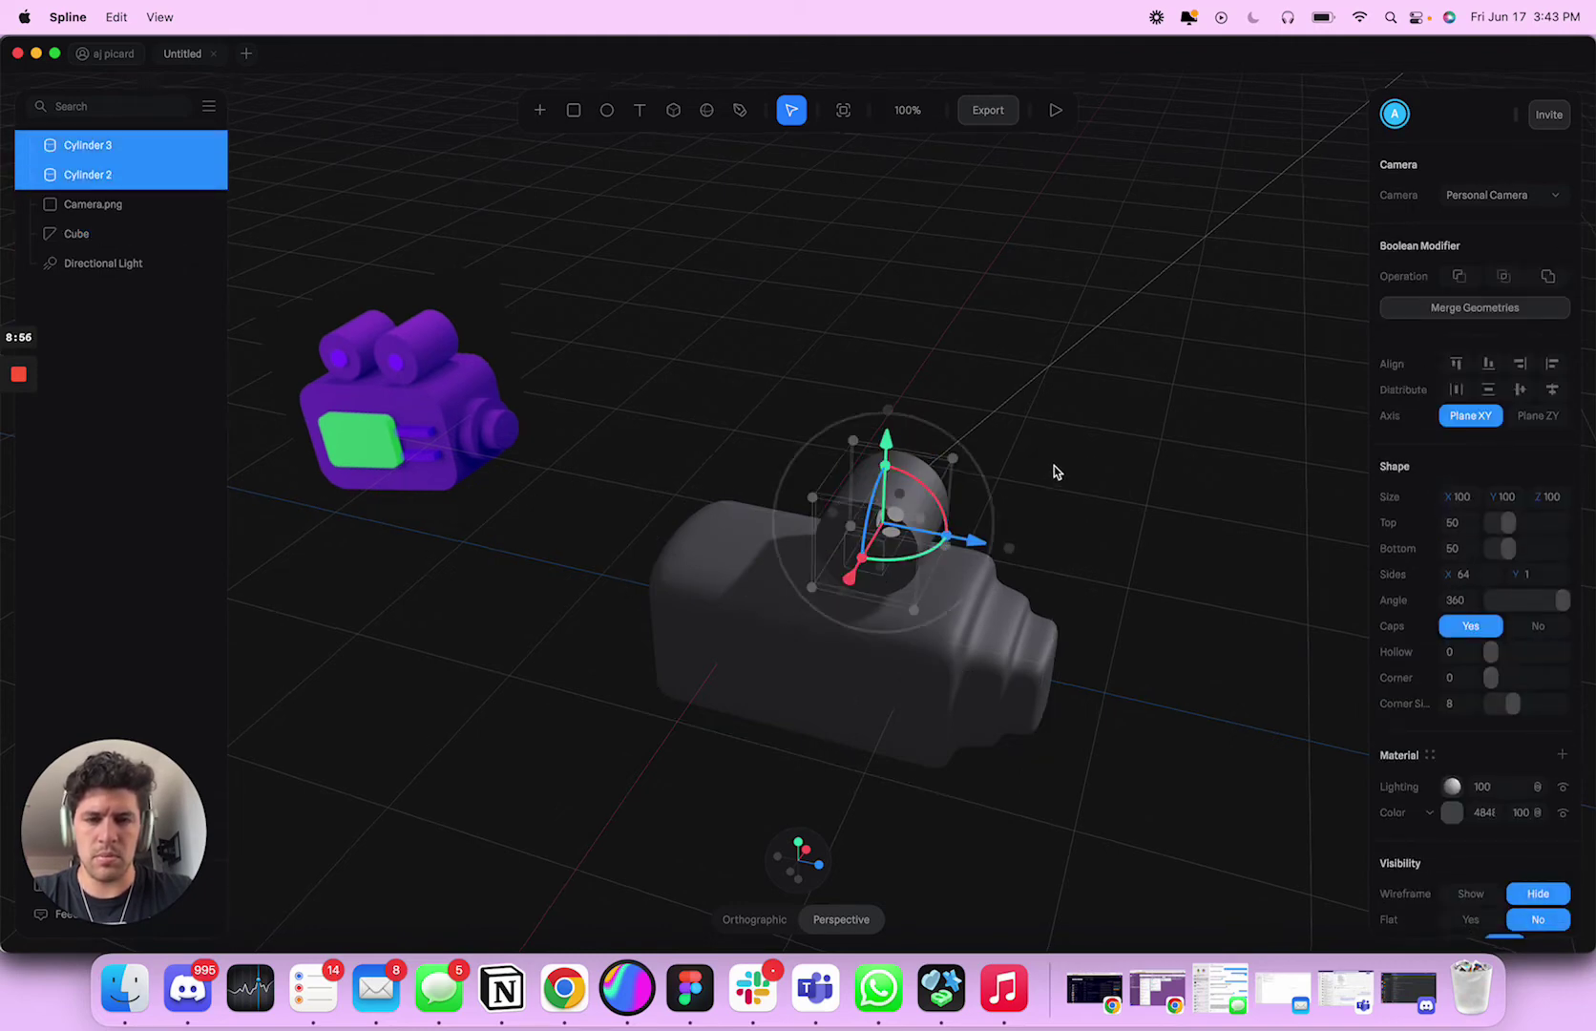
{"action": "left_click_drag", "start_coordinate": [1056, 472], "coordinate": [1082, 460], "text": "alt"}
{"action": "left_click_drag", "start_coordinate": [806, 509], "coordinate": [733, 503]}
{"action": "scroll", "coordinate": [811, 513], "scroll_direction": "up", "scroll_amount": 5}
{"action": "key", "text": "Delete"}
{"action": "key", "text": "super+z"}
{"action": "key", "text": "super+z"}
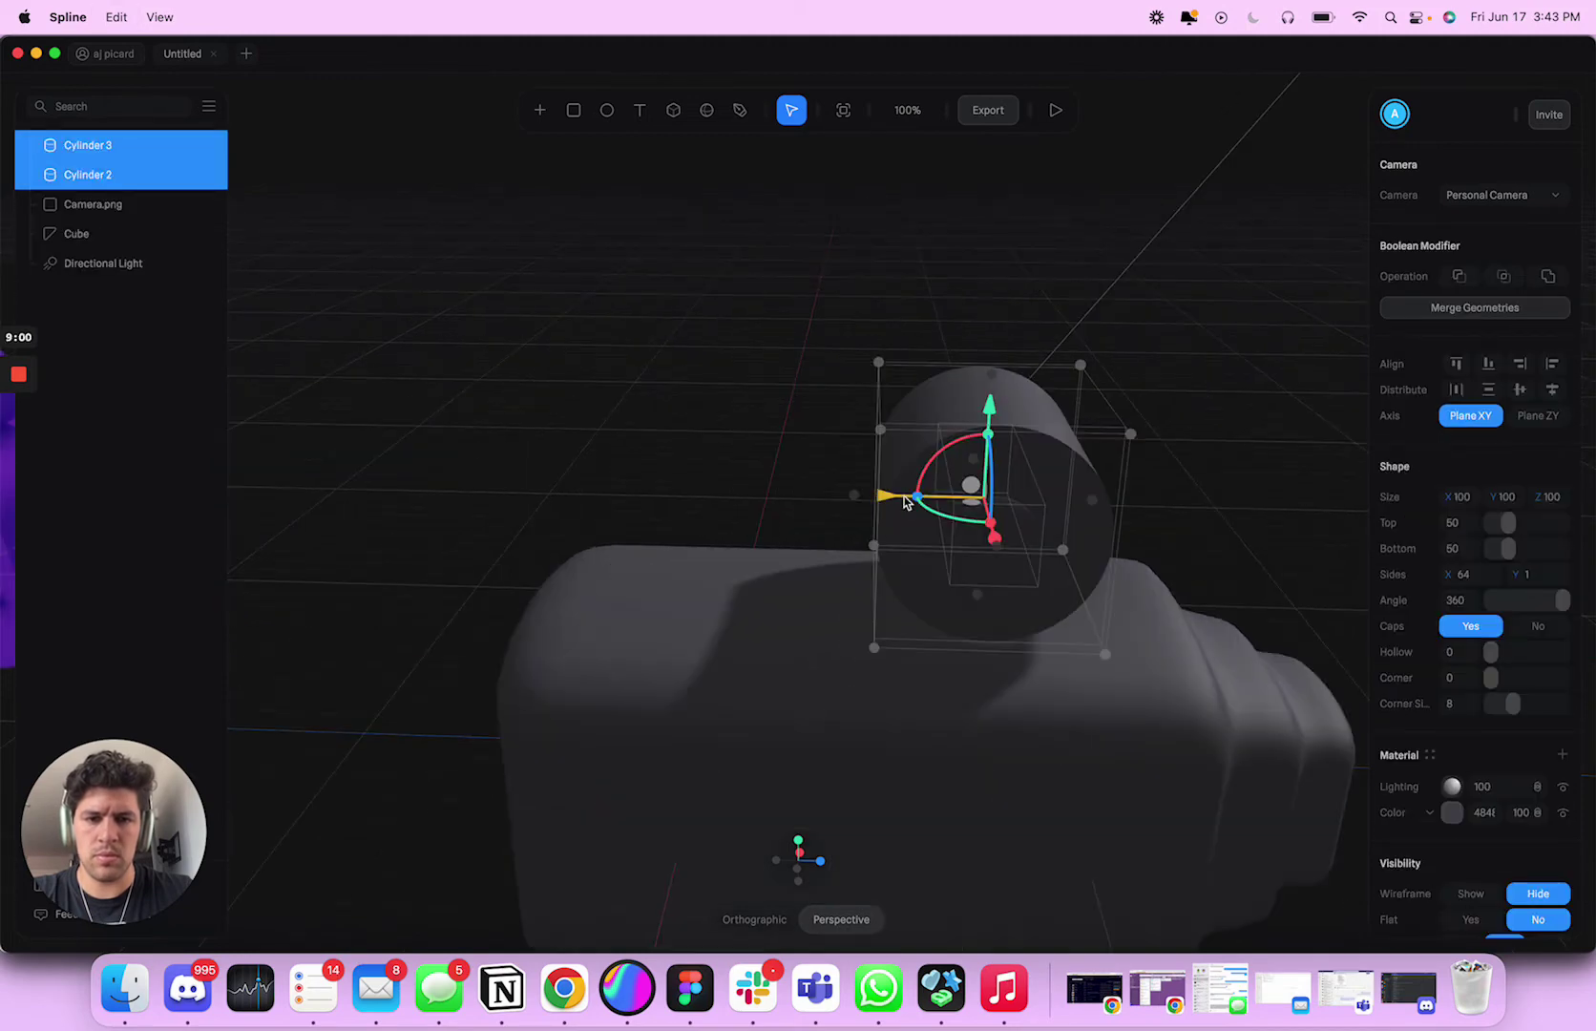
Step: Duplicate the front reel with its inner cylinder and move the copies back along the body as the rear reel
{"action": "key", "text": "super+d"}
{"action": "left_click_drag", "start_coordinate": [883, 495], "coordinate": [632, 496]}
{"action": "scroll", "coordinate": [1174, 456], "scroll_direction": "down", "scroll_amount": 5}
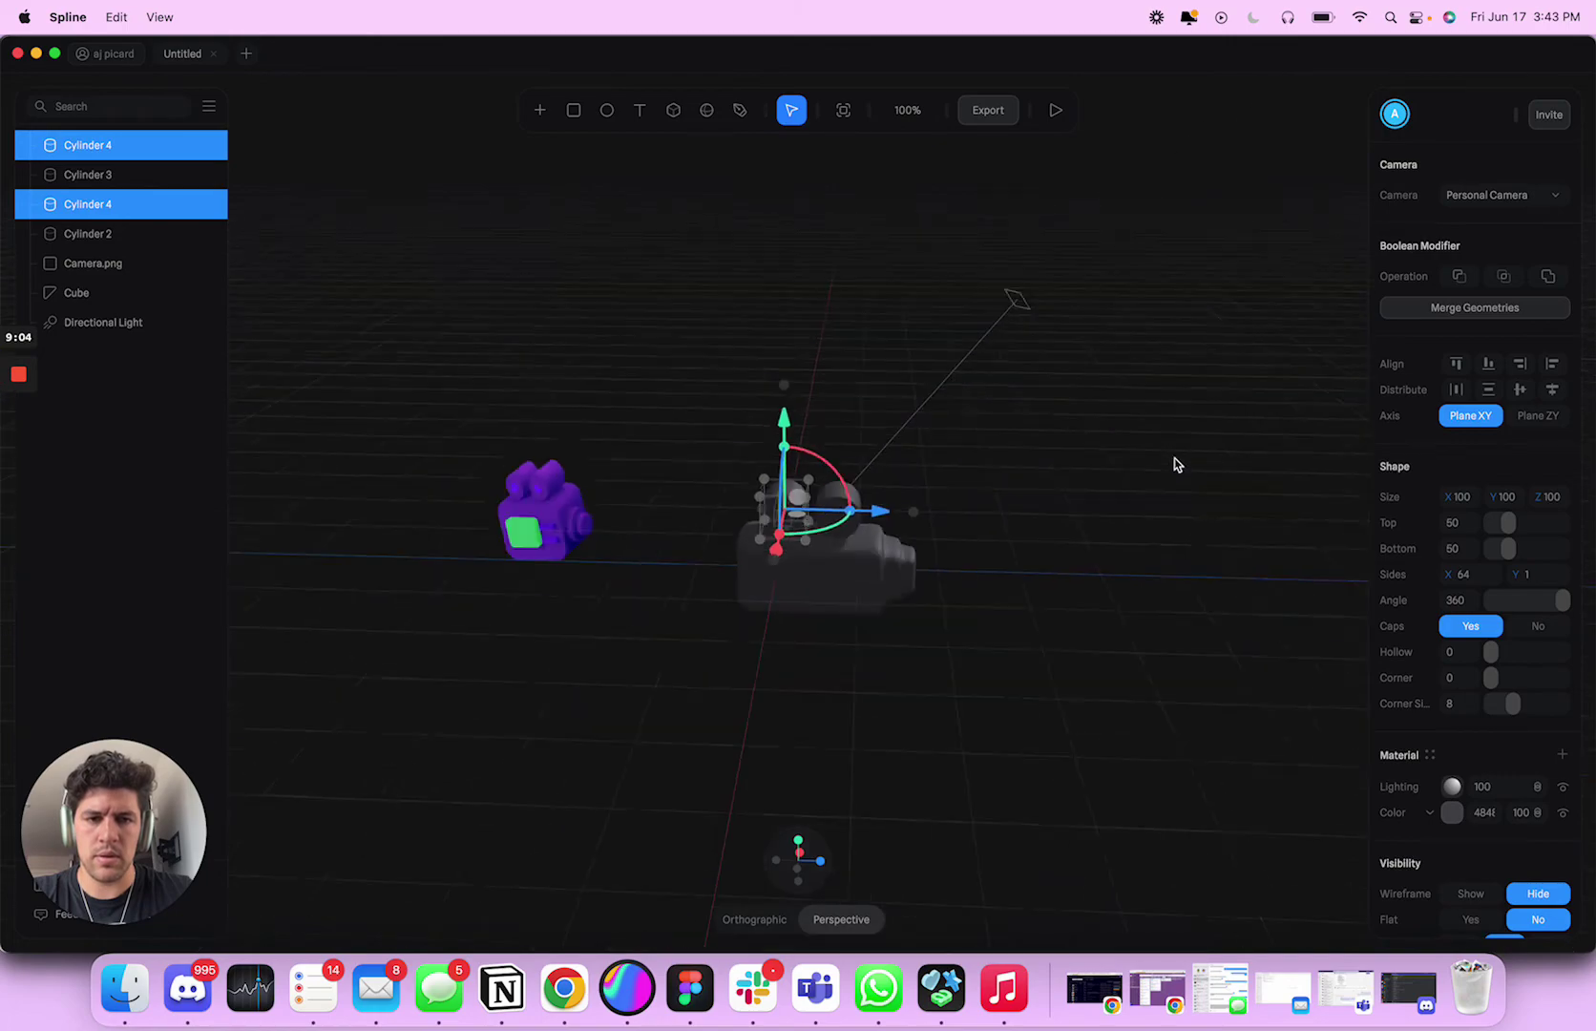
{"action": "scroll", "coordinate": [1174, 463], "scroll_direction": "up", "scroll_amount": 7}
{"action": "scroll", "coordinate": [1176, 465], "scroll_direction": "down", "scroll_amount": 7}
{"action": "left_click_drag", "start_coordinate": [1176, 466], "coordinate": [1051, 513], "text": "alt"}
{"action": "left_click", "coordinate": [1069, 514]}
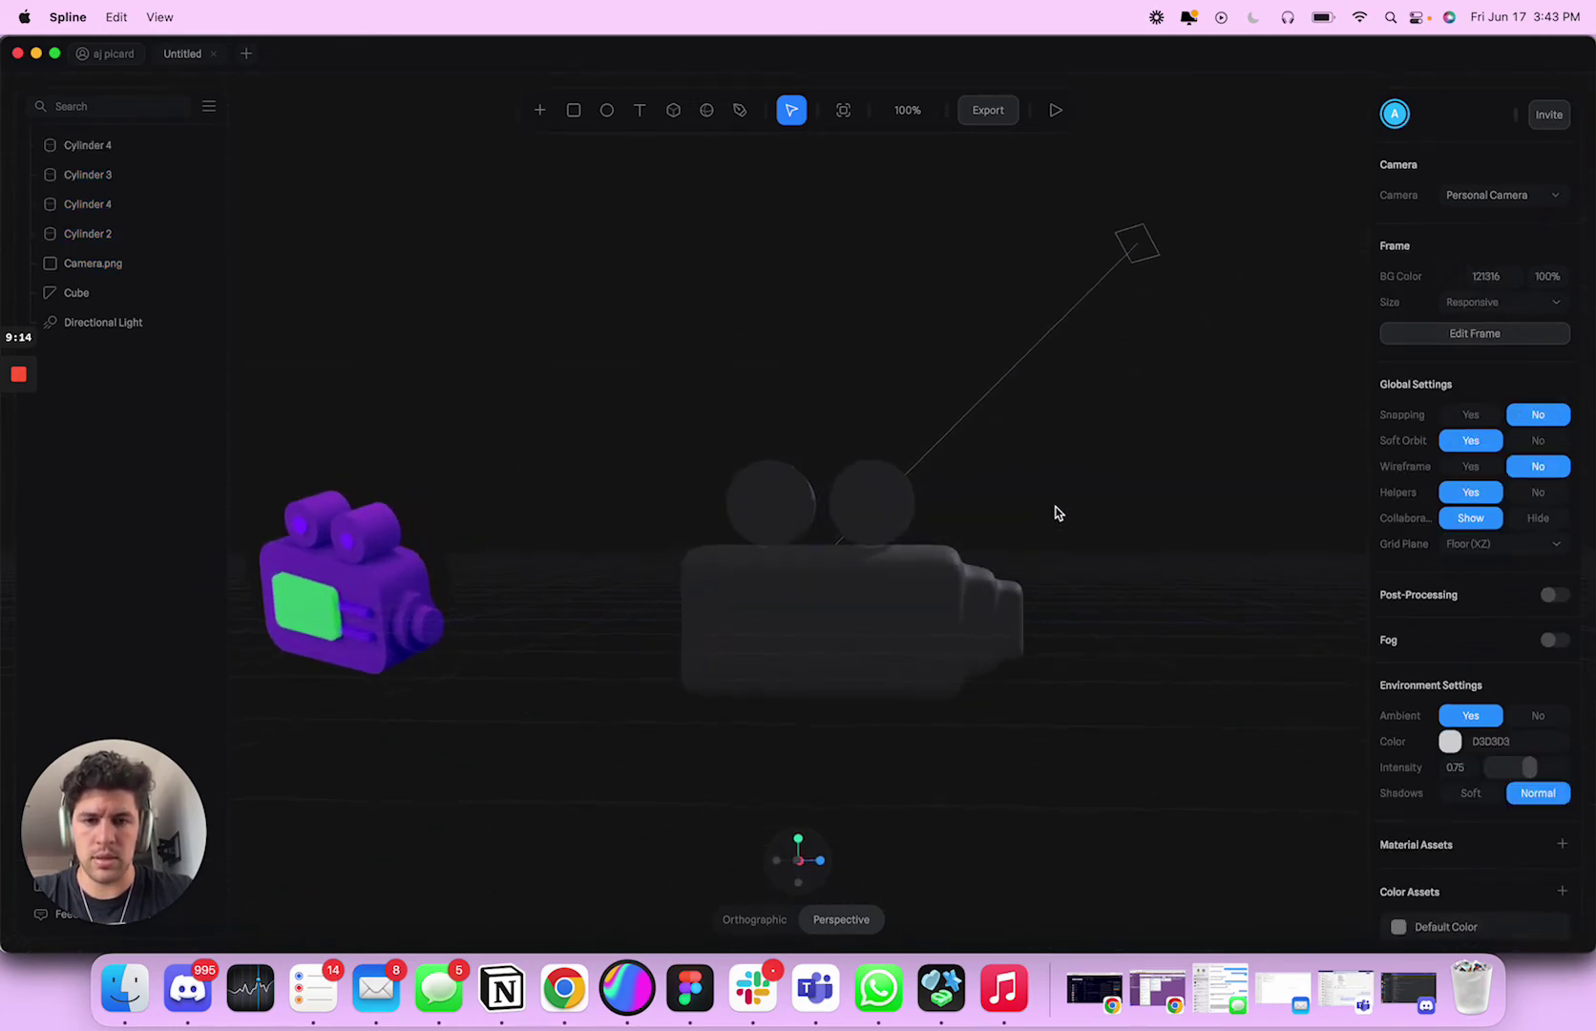
Step: Add a 100 × 100 × 100 cube beside the body's side and scale it to X 0.58, Y 0.27, Z 0.27
{"action": "left_click", "coordinate": [540, 111]}
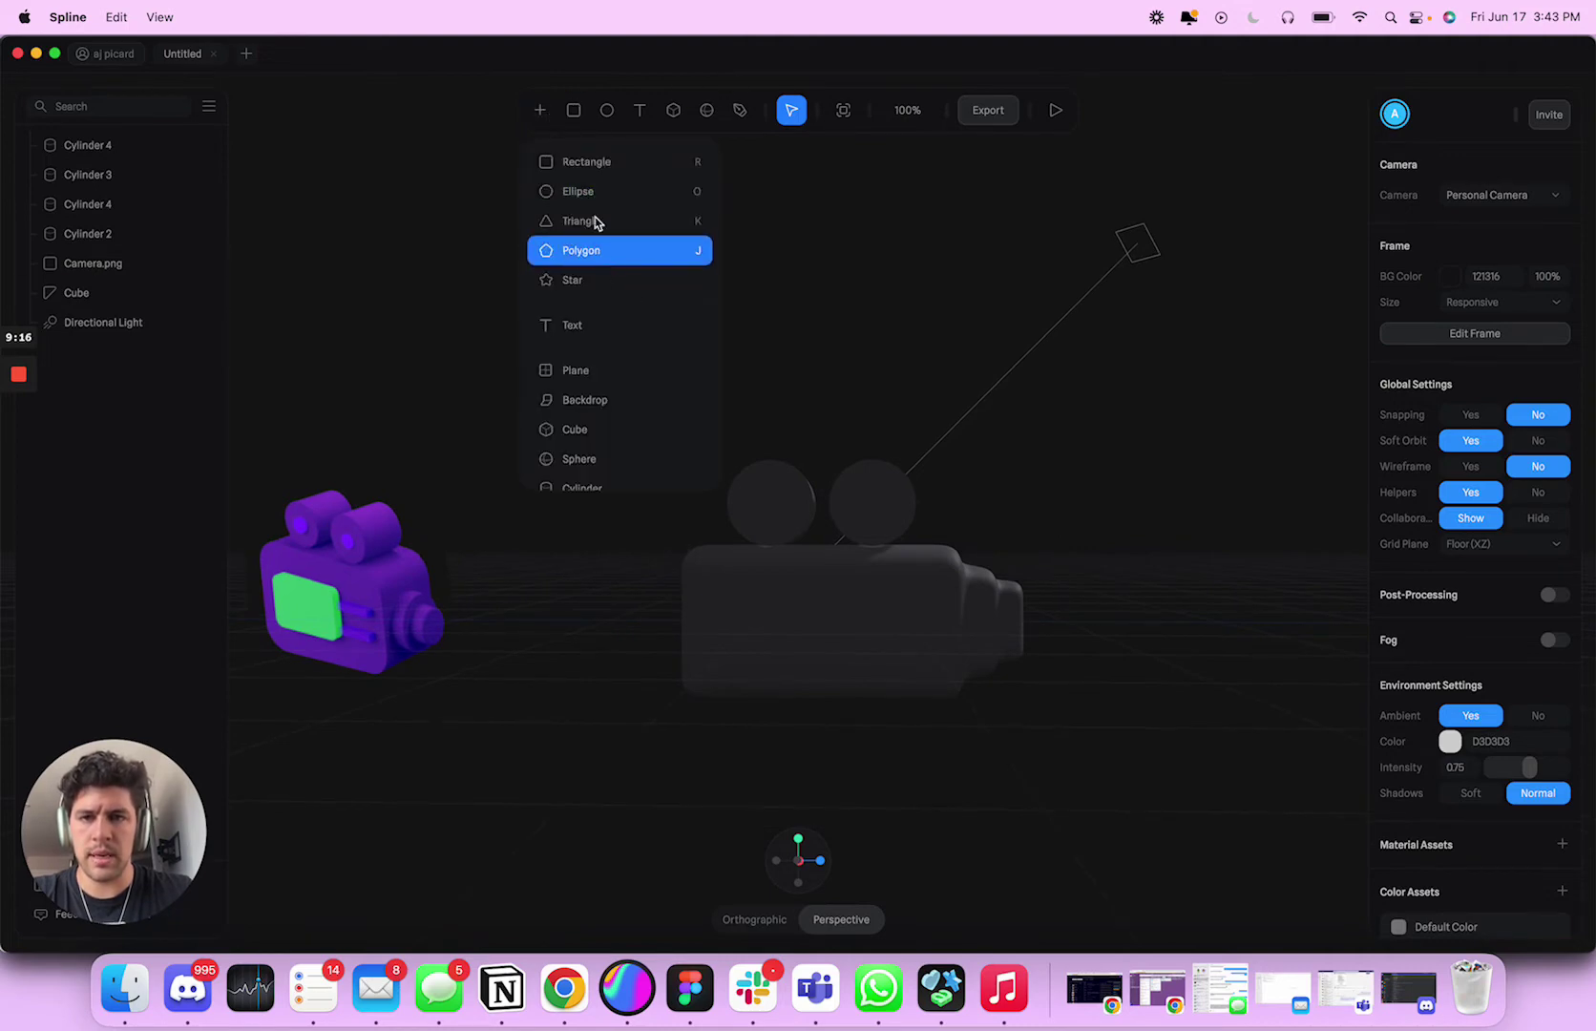
{"action": "scroll", "coordinate": [658, 404], "scroll_direction": "down", "scroll_amount": 5}
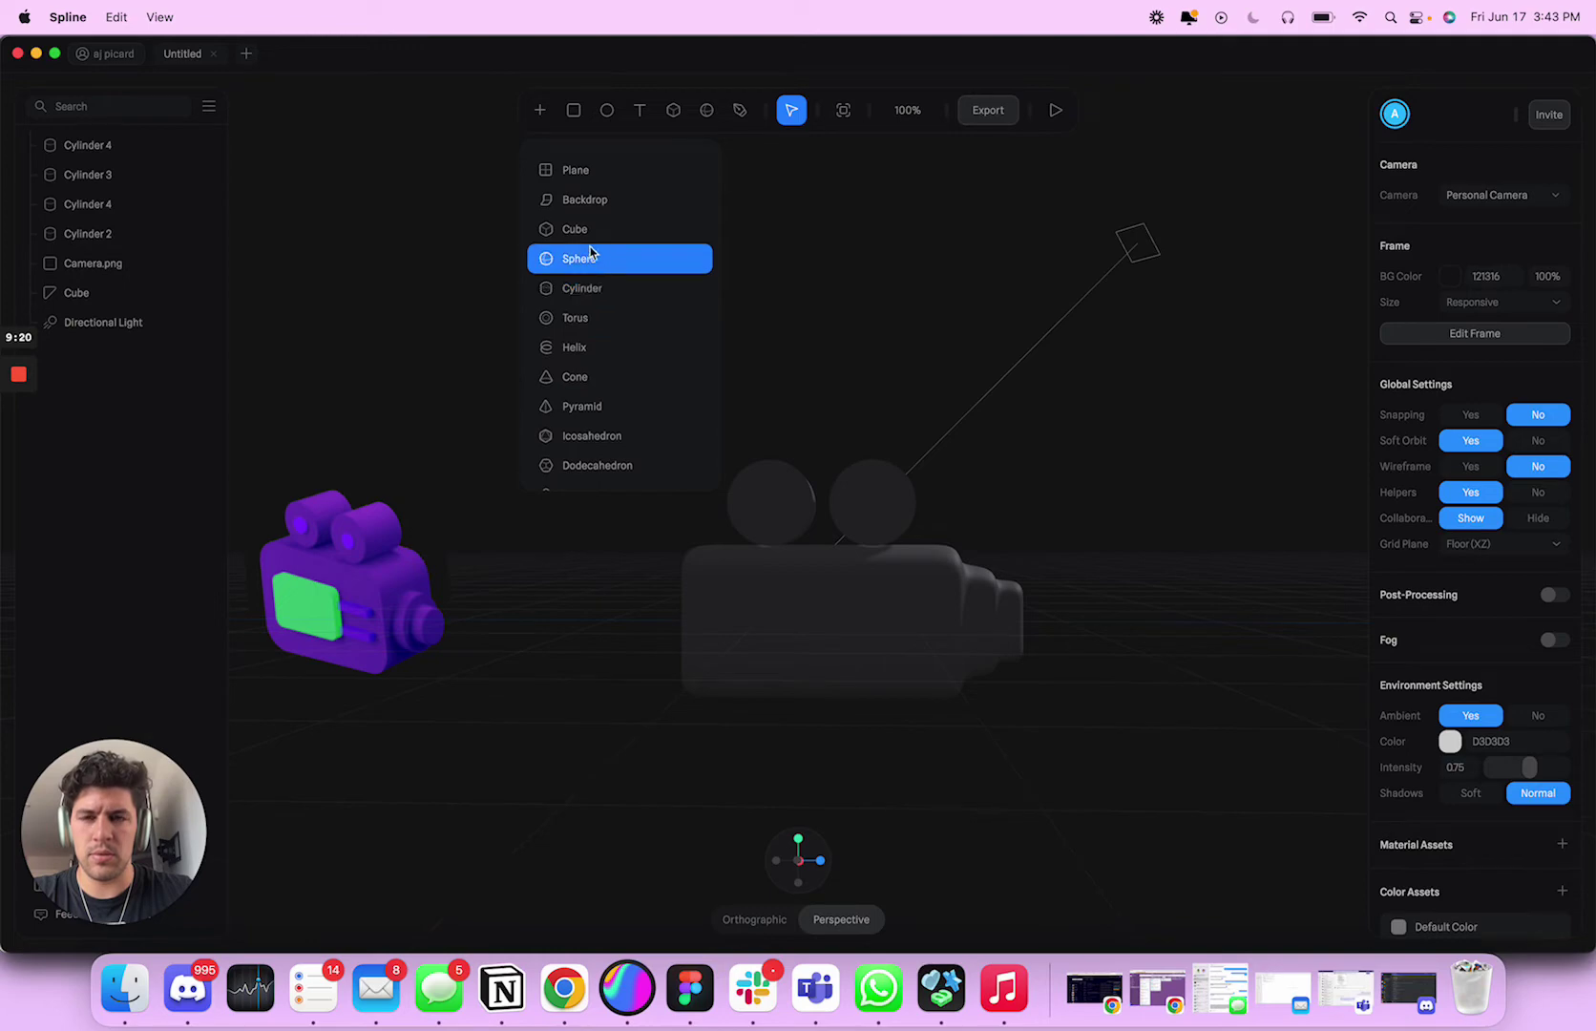
{"action": "left_click", "coordinate": [584, 225]}
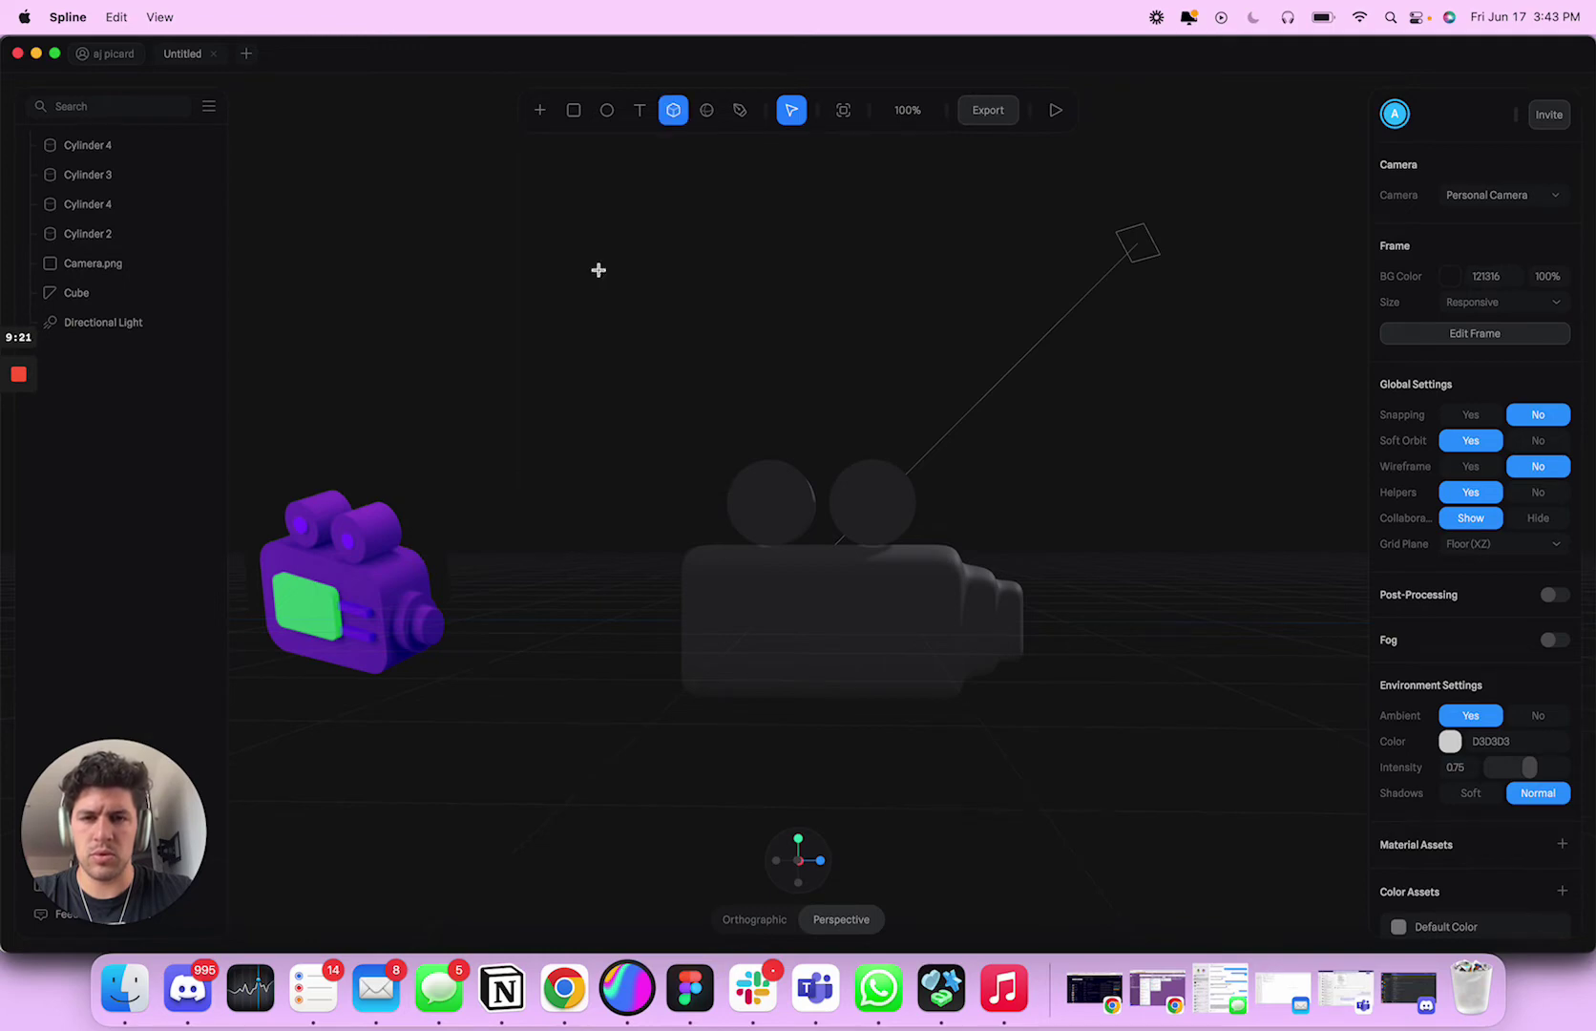
{"action": "left_click", "coordinate": [739, 614]}
{"action": "left_click_drag", "start_coordinate": [747, 564], "coordinate": [751, 604]}
{"action": "key", "text": "super+z"}
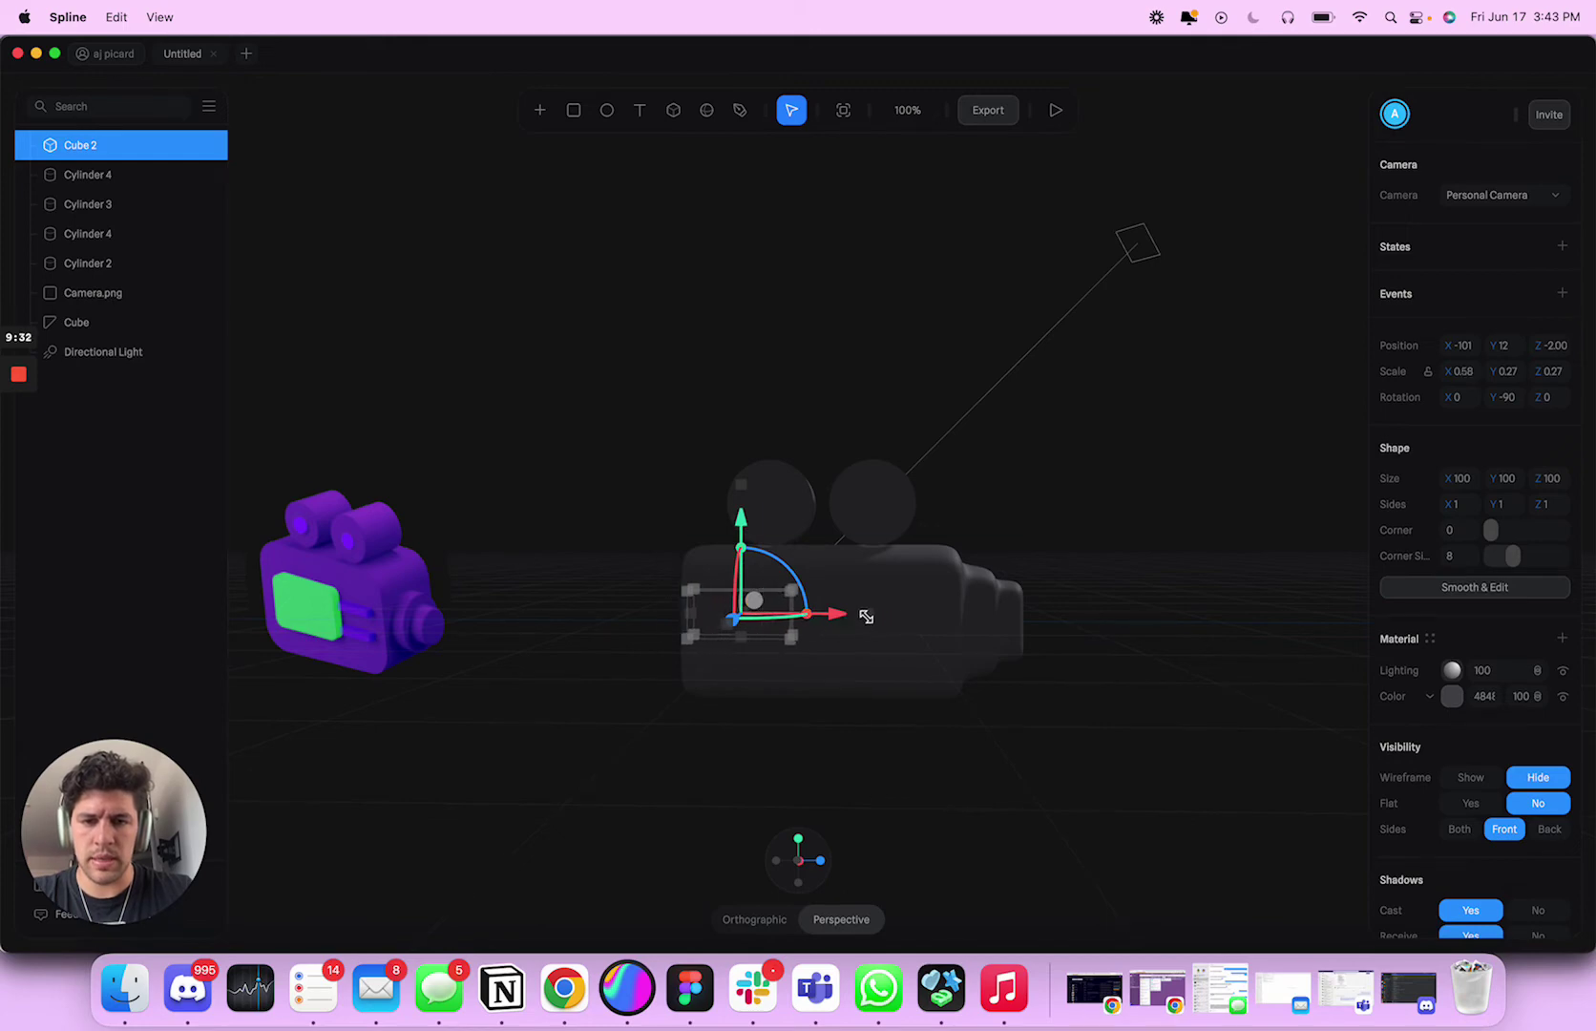
Step: Move the new cube forward to about Z 16.5 and push it into the body's side at about X -45
{"action": "left_click_drag", "start_coordinate": [865, 617], "coordinate": [871, 620]}
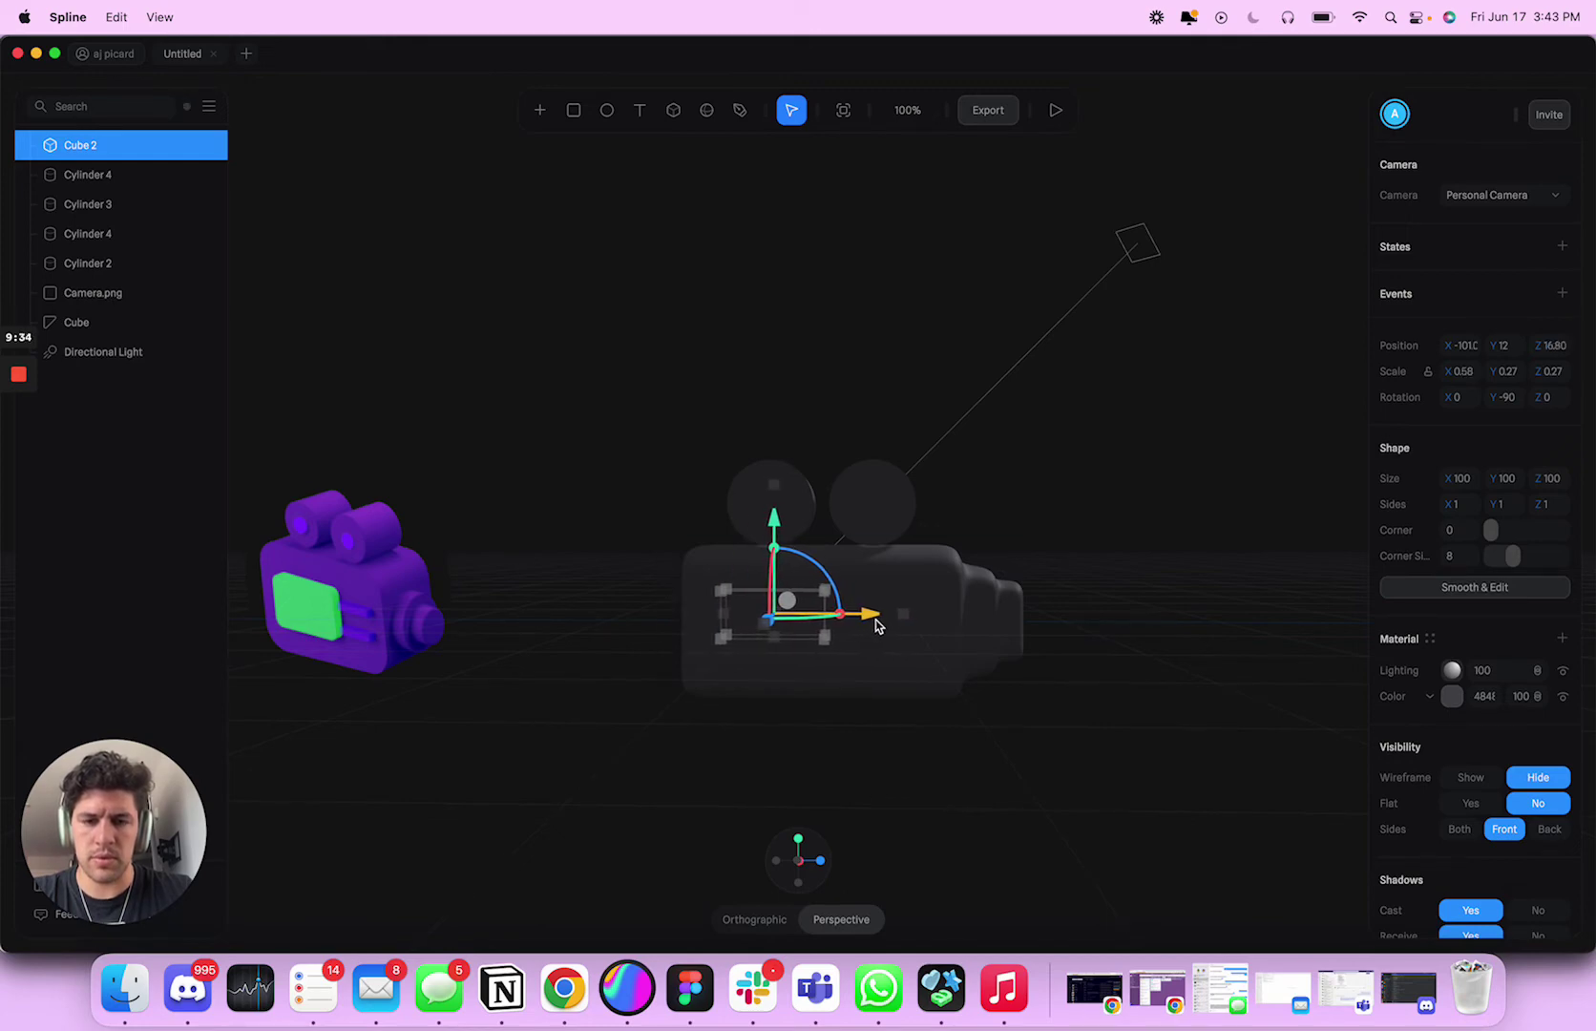
{"action": "left_click_drag", "start_coordinate": [1110, 503], "coordinate": [1016, 531], "text": "alt"}
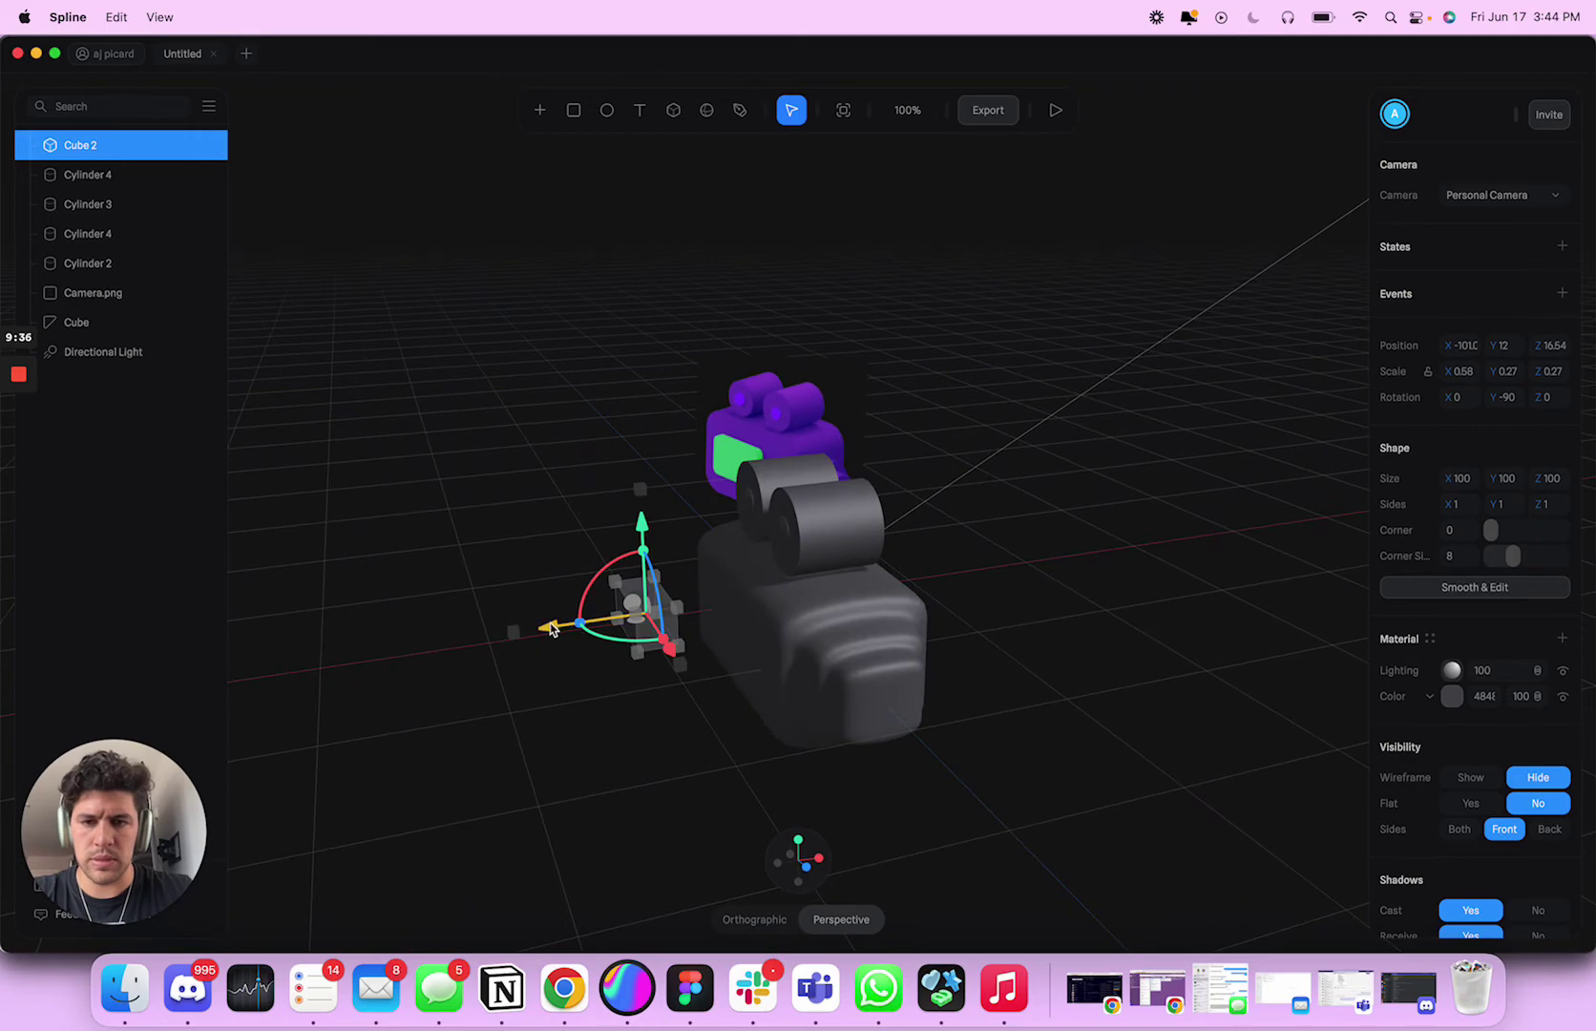
{"action": "left_click_drag", "start_coordinate": [550, 628], "coordinate": [639, 627]}
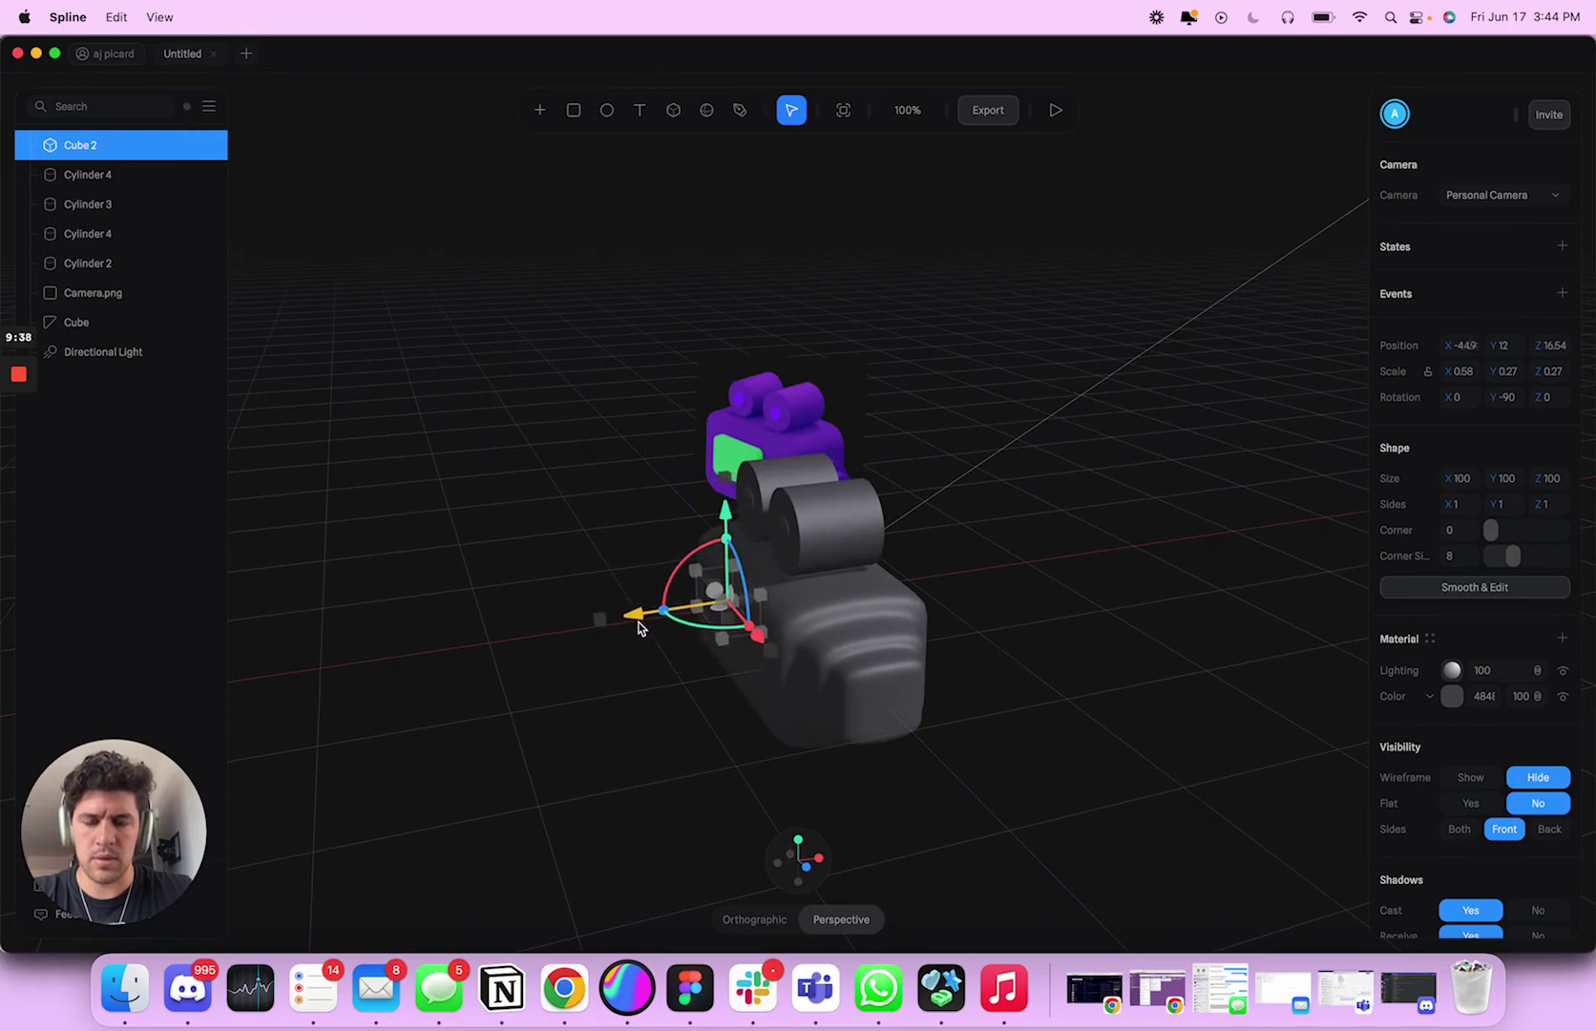
{"action": "right_click_drag", "start_coordinate": [1004, 565], "coordinate": [1133, 572]}
{"action": "left_click", "coordinate": [1134, 571]}
Step: Change the material colour of the cube on the body's side to near-white
{"action": "left_click", "coordinate": [778, 630]}
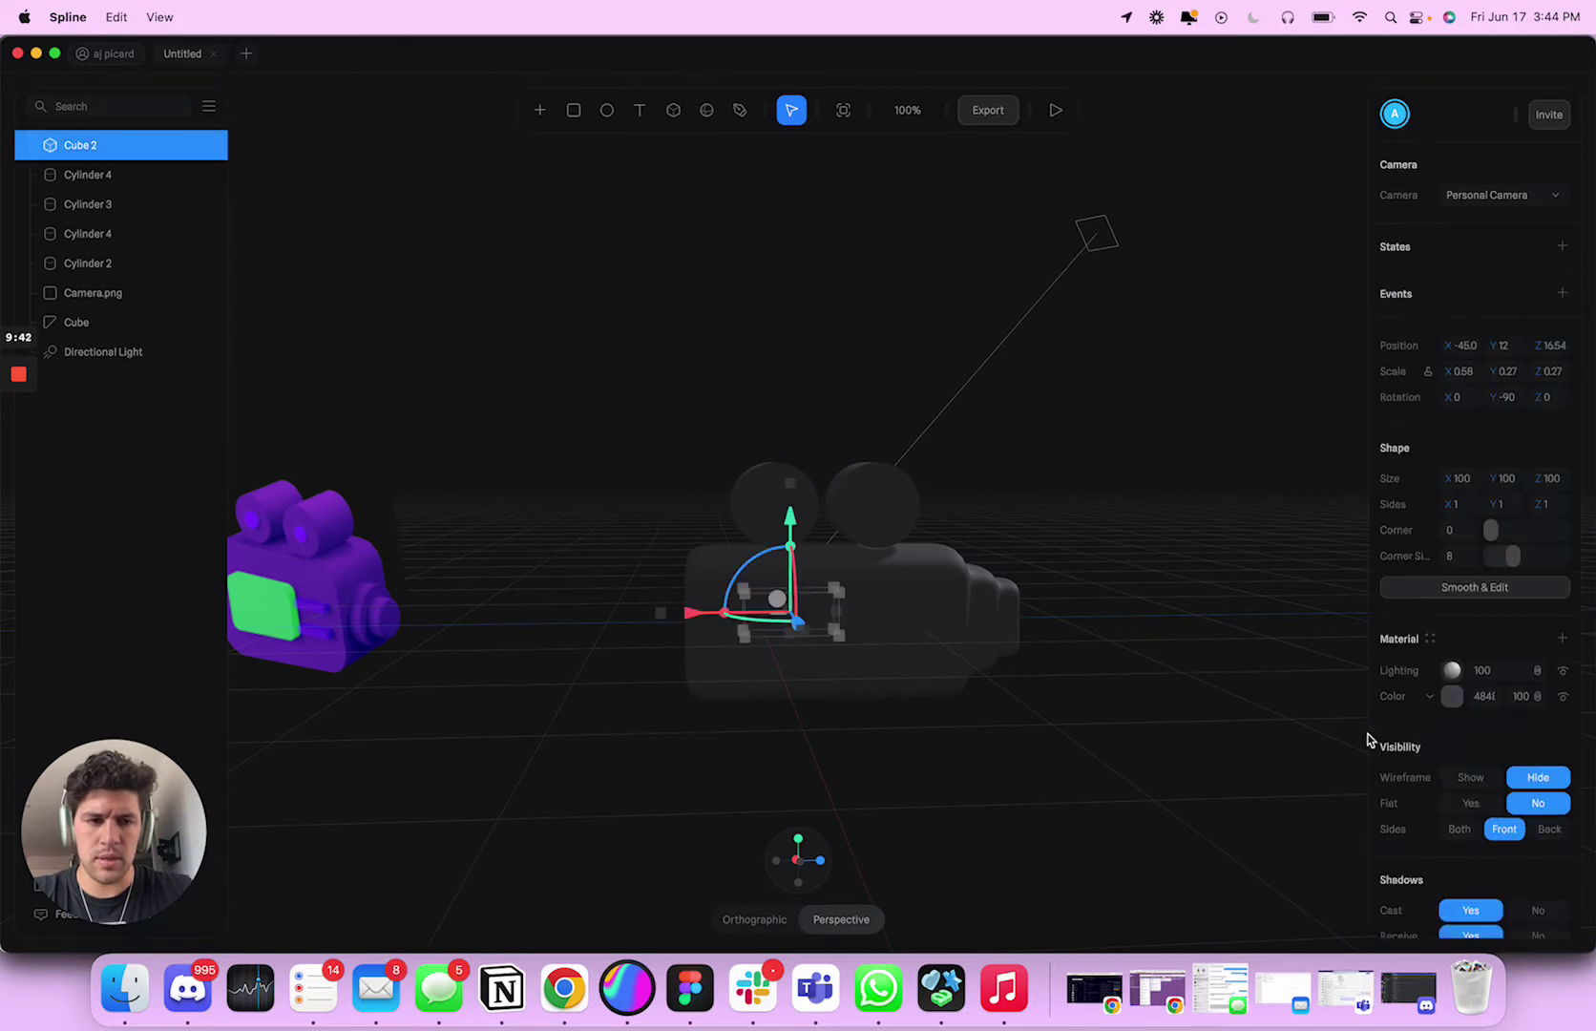
{"action": "left_click", "coordinate": [1451, 697]}
{"action": "left_click_drag", "start_coordinate": [1400, 773], "coordinate": [1385, 728]}
{"action": "left_click", "coordinate": [1118, 545]}
Step: Make the near-white screen cube taller by setting its Y scale to about 0.38
{"action": "left_click", "coordinate": [758, 626]}
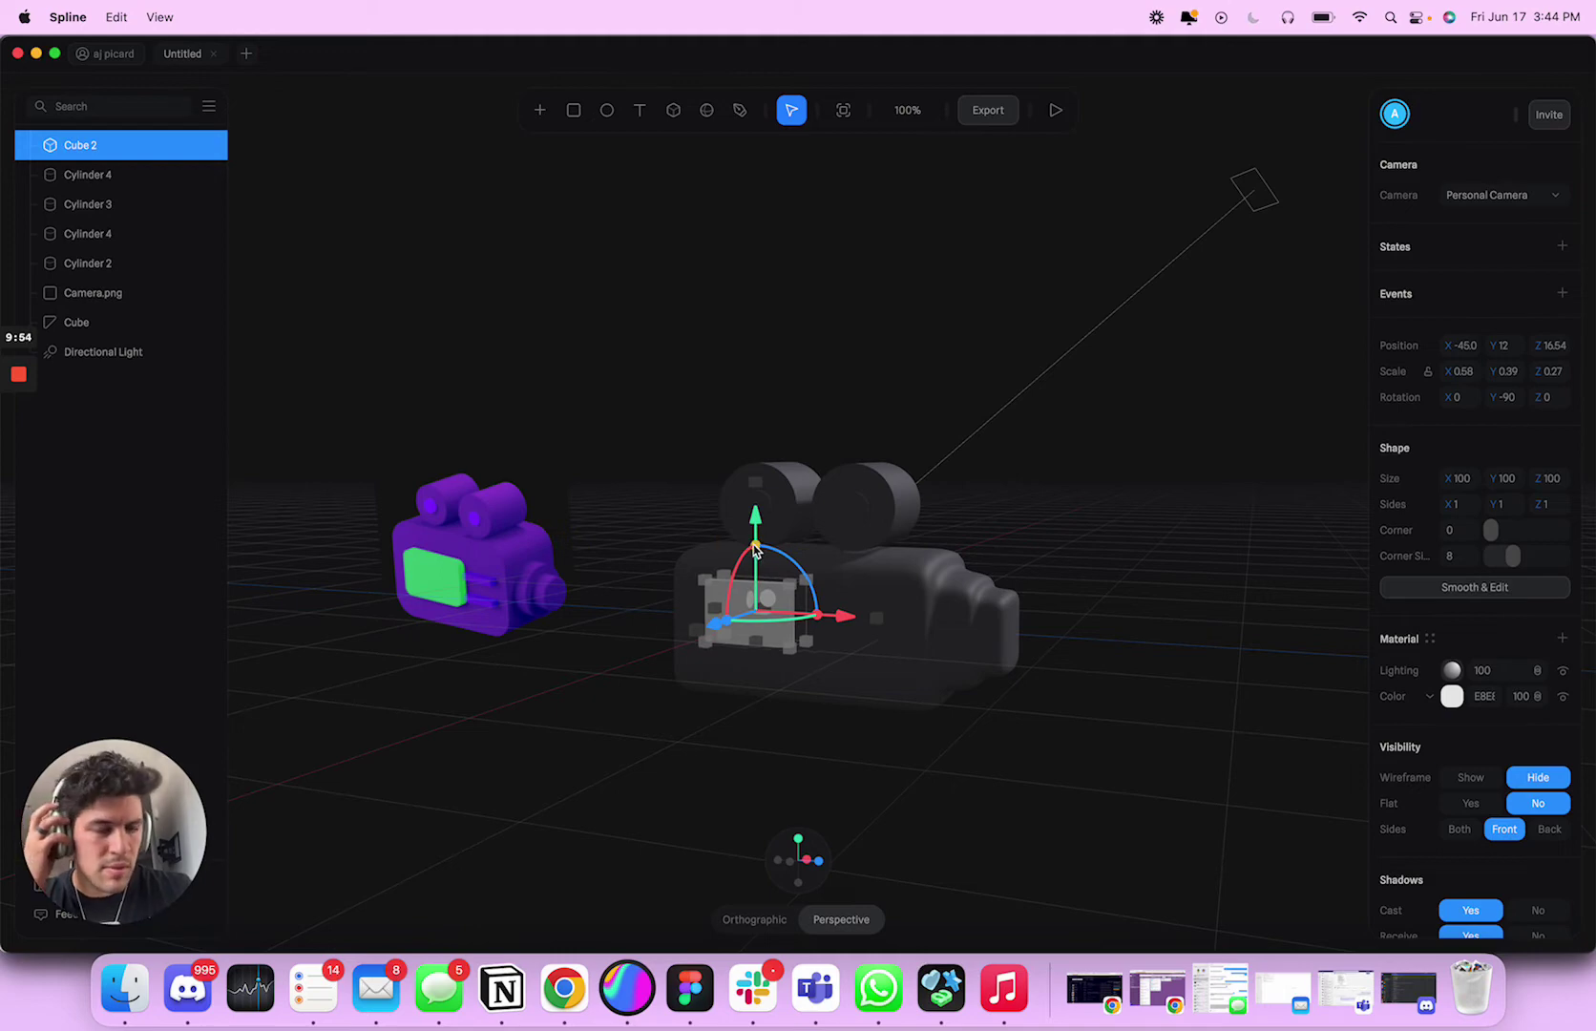
{"action": "left_click", "coordinate": [1197, 568]}
{"action": "left_click_drag", "start_coordinate": [1126, 617], "coordinate": [1190, 608], "text": "alt"}
{"action": "left_click", "coordinate": [944, 627]}
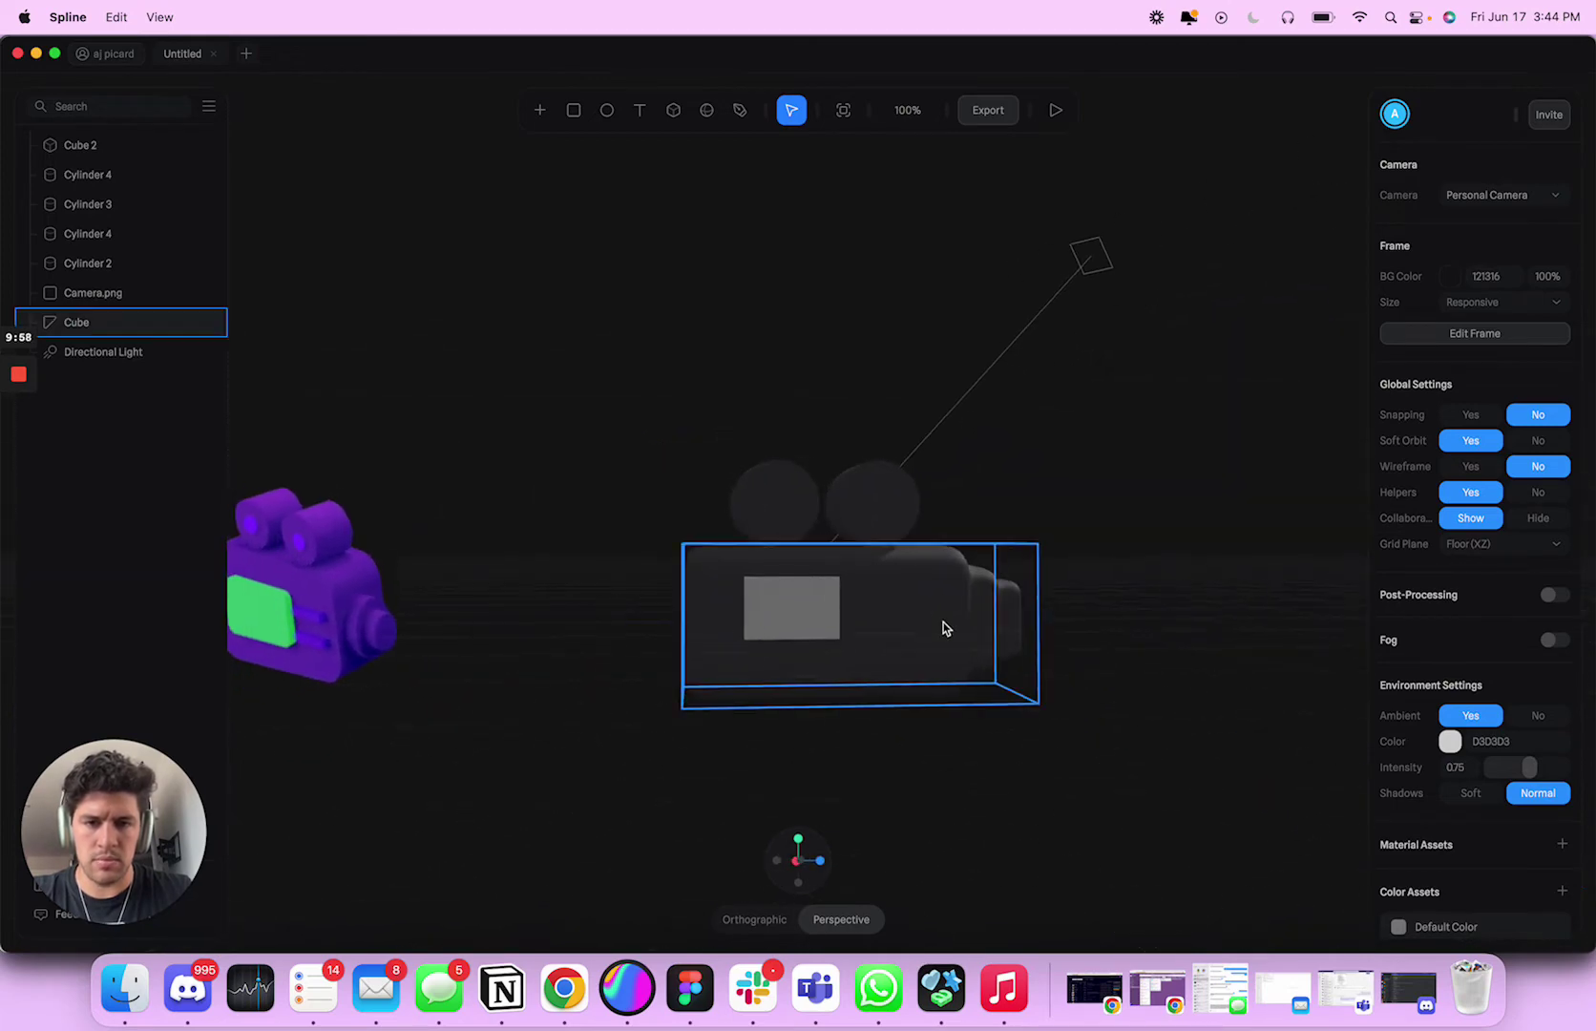
Step: Select all parts of the camera model and raise them together until the screen cube sits at about Y 55
{"action": "left_click", "coordinate": [823, 614]}
{"action": "left_click_drag", "start_coordinate": [1096, 484], "coordinate": [733, 745]}
{"action": "left_click_drag", "start_coordinate": [854, 464], "coordinate": [855, 434]}
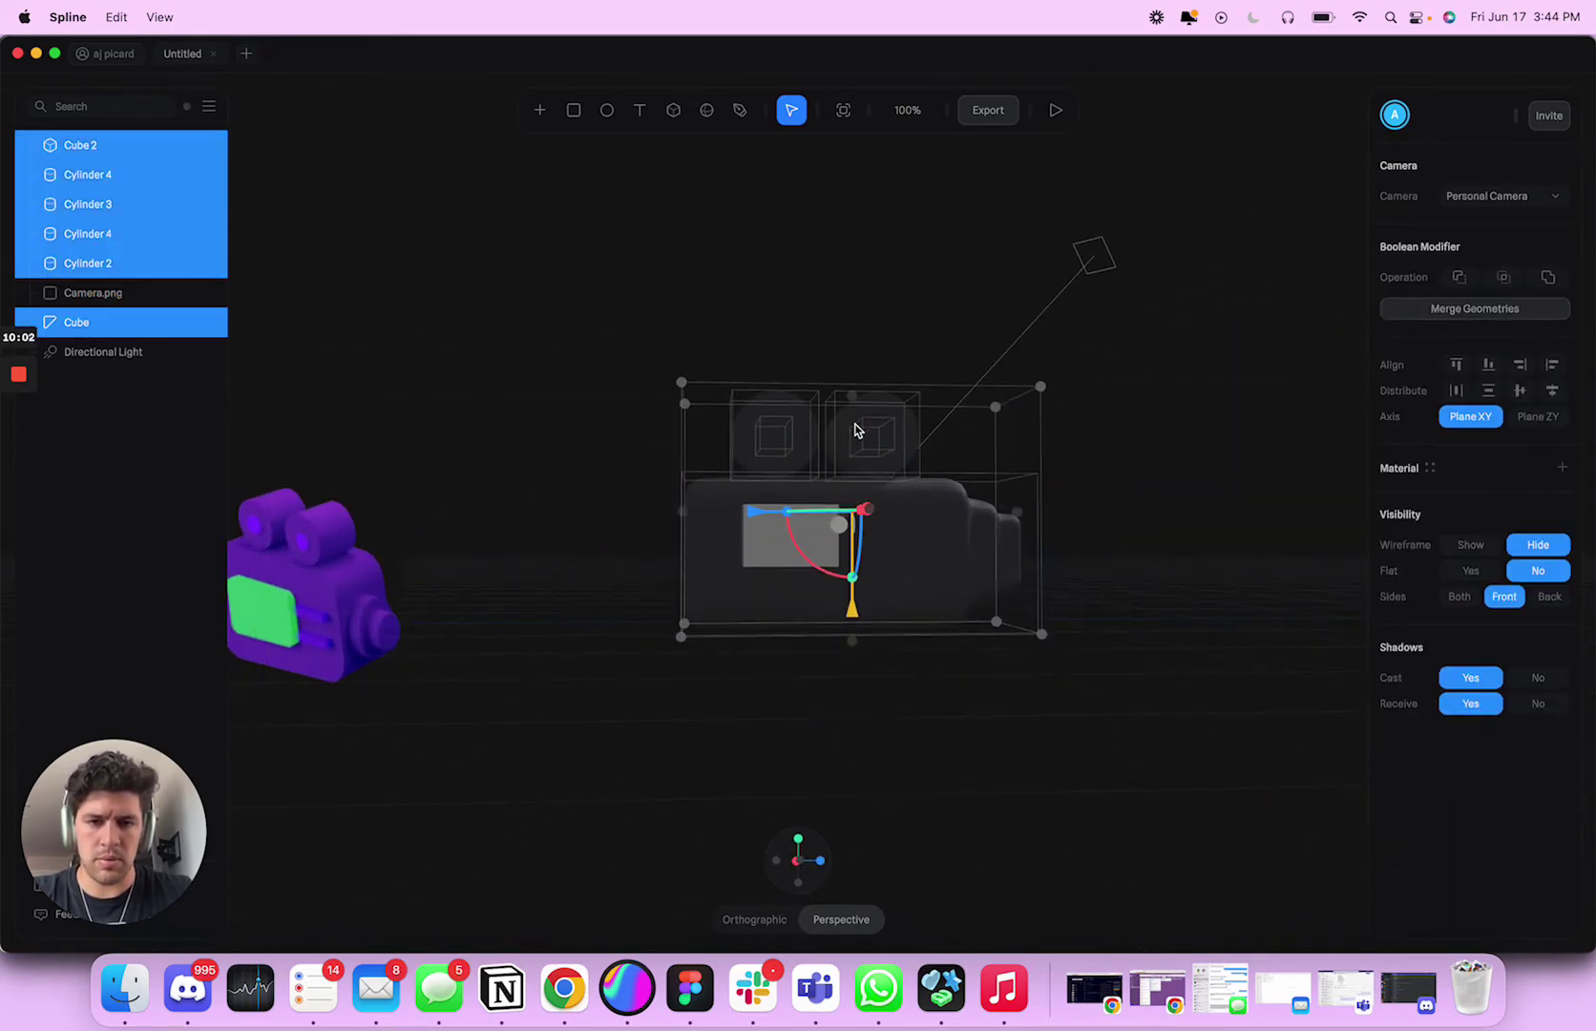
{"action": "left_click", "coordinate": [1119, 526]}
{"action": "right_click_drag", "start_coordinate": [1123, 526], "coordinate": [1023, 552]}
Step: Lower the screen cube on the body's side to about Y 47
{"action": "left_click", "coordinate": [798, 551]}
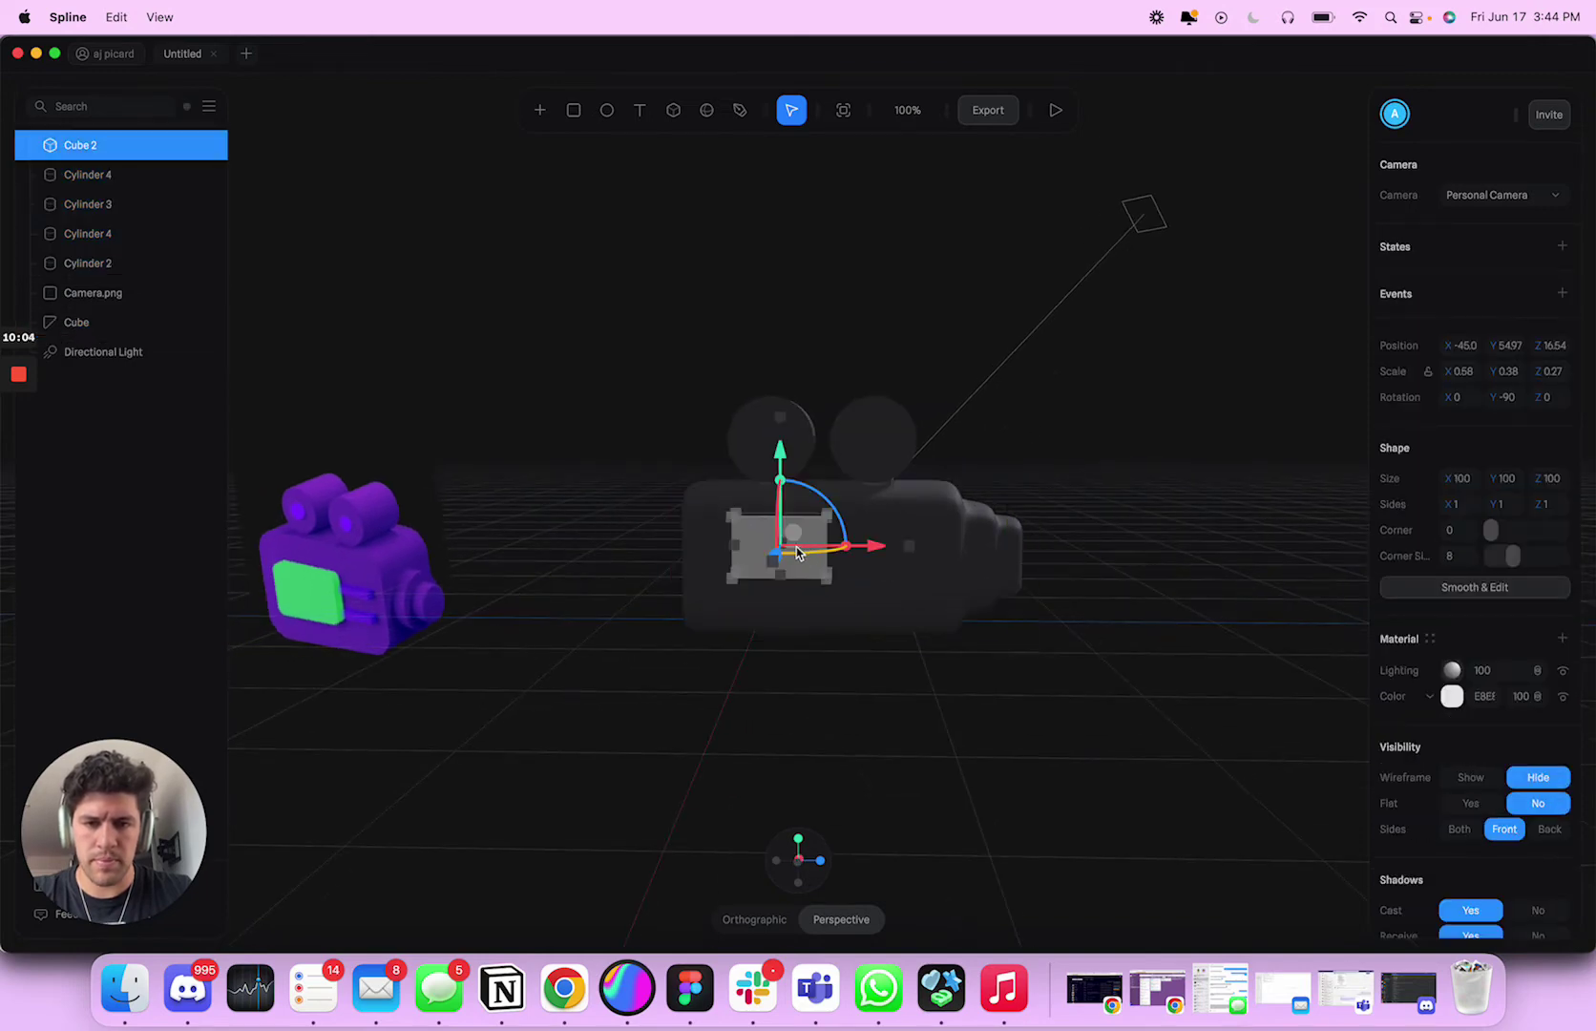
{"action": "left_click_drag", "start_coordinate": [787, 468], "coordinate": [782, 480]}
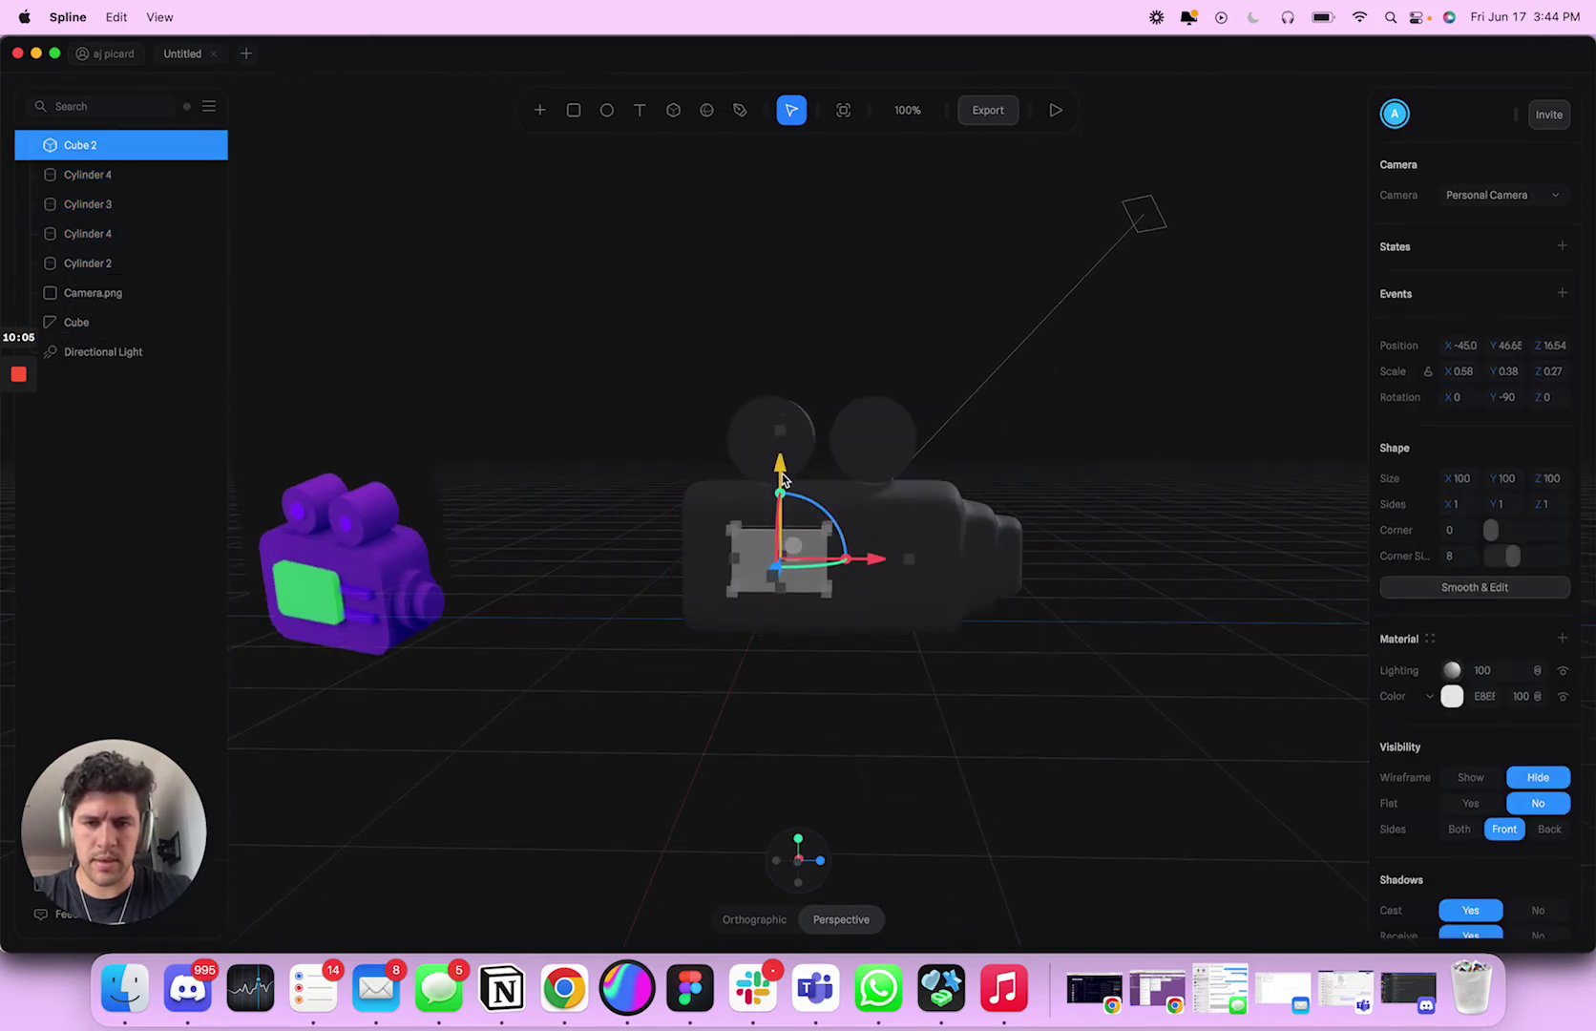
{"action": "key", "text": "super+a"}
{"action": "left_click", "coordinate": [1139, 571]}
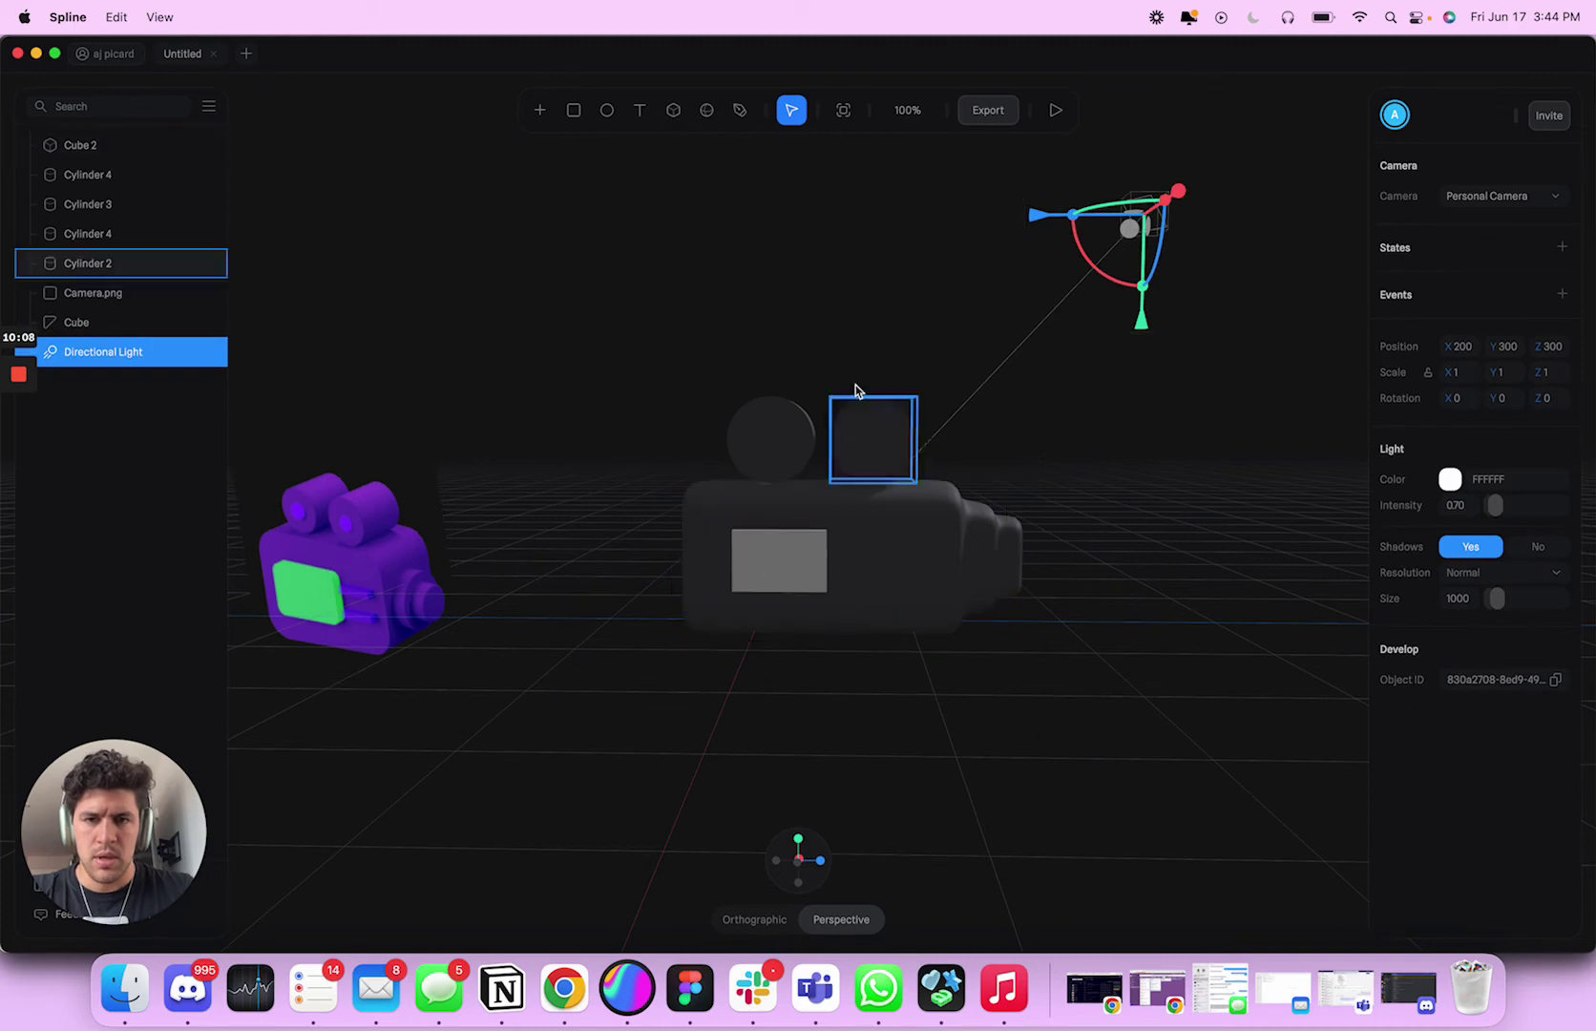
Step: Add a 100 × 100 × 100 sphere in front of the screen cube along the body's side and scale it uniformly to 0.27
{"action": "left_click", "coordinate": [541, 111]}
{"action": "left_click", "coordinate": [716, 125]}
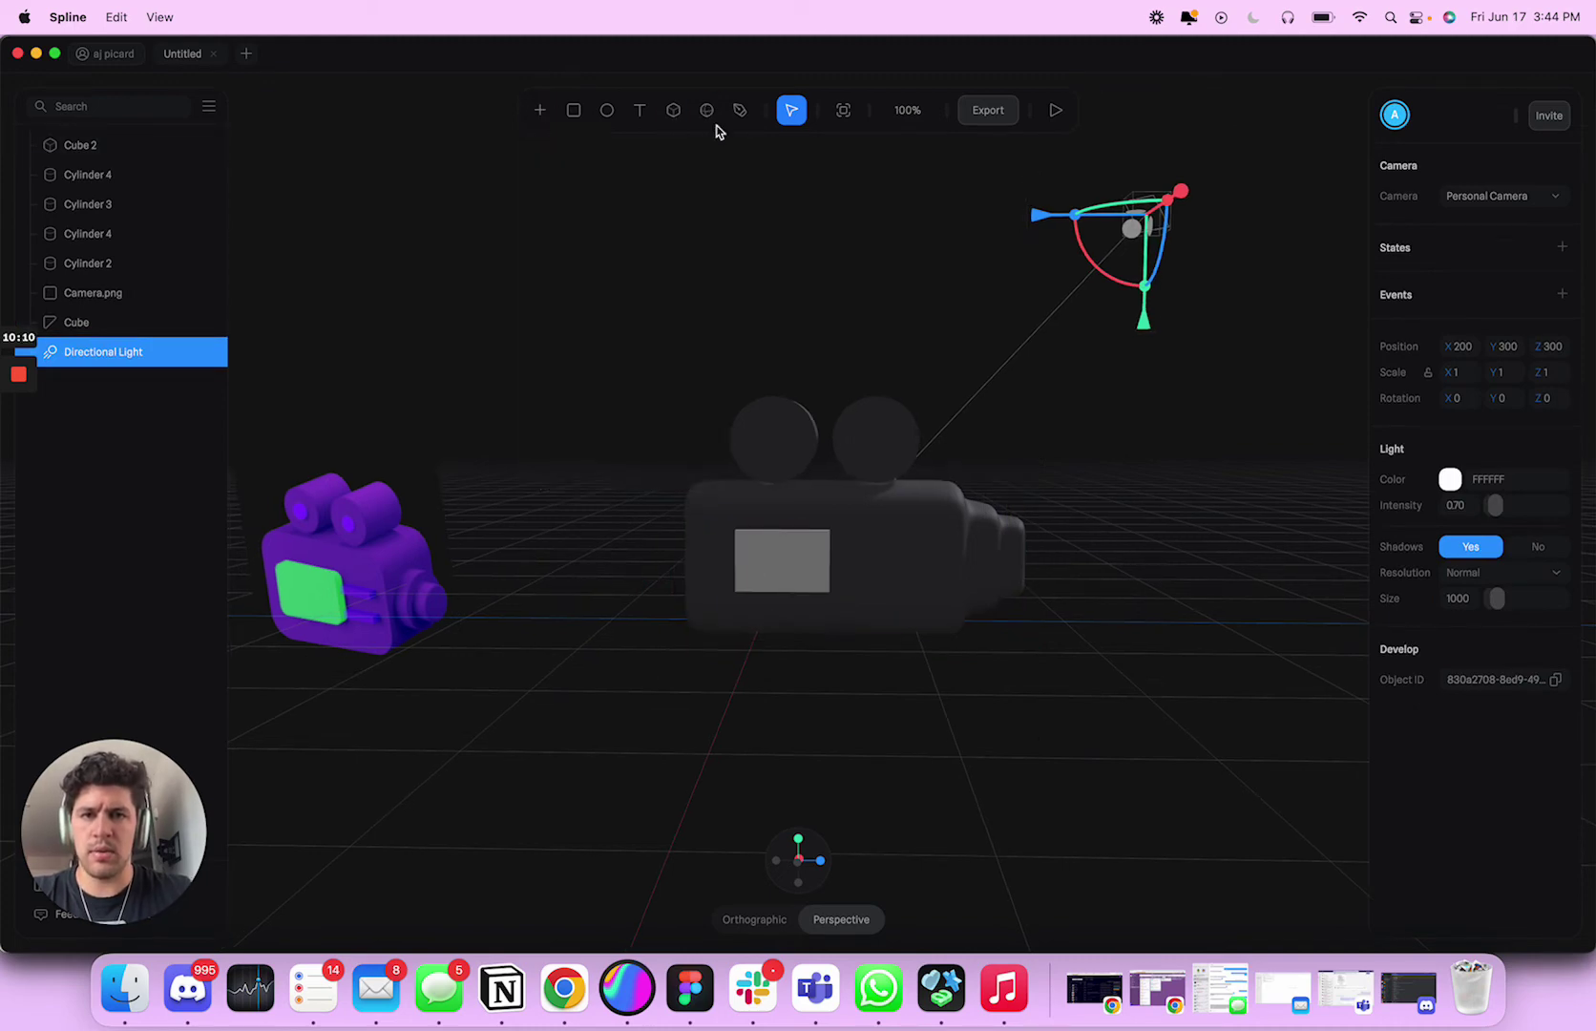
{"action": "left_click", "coordinate": [887, 578]}
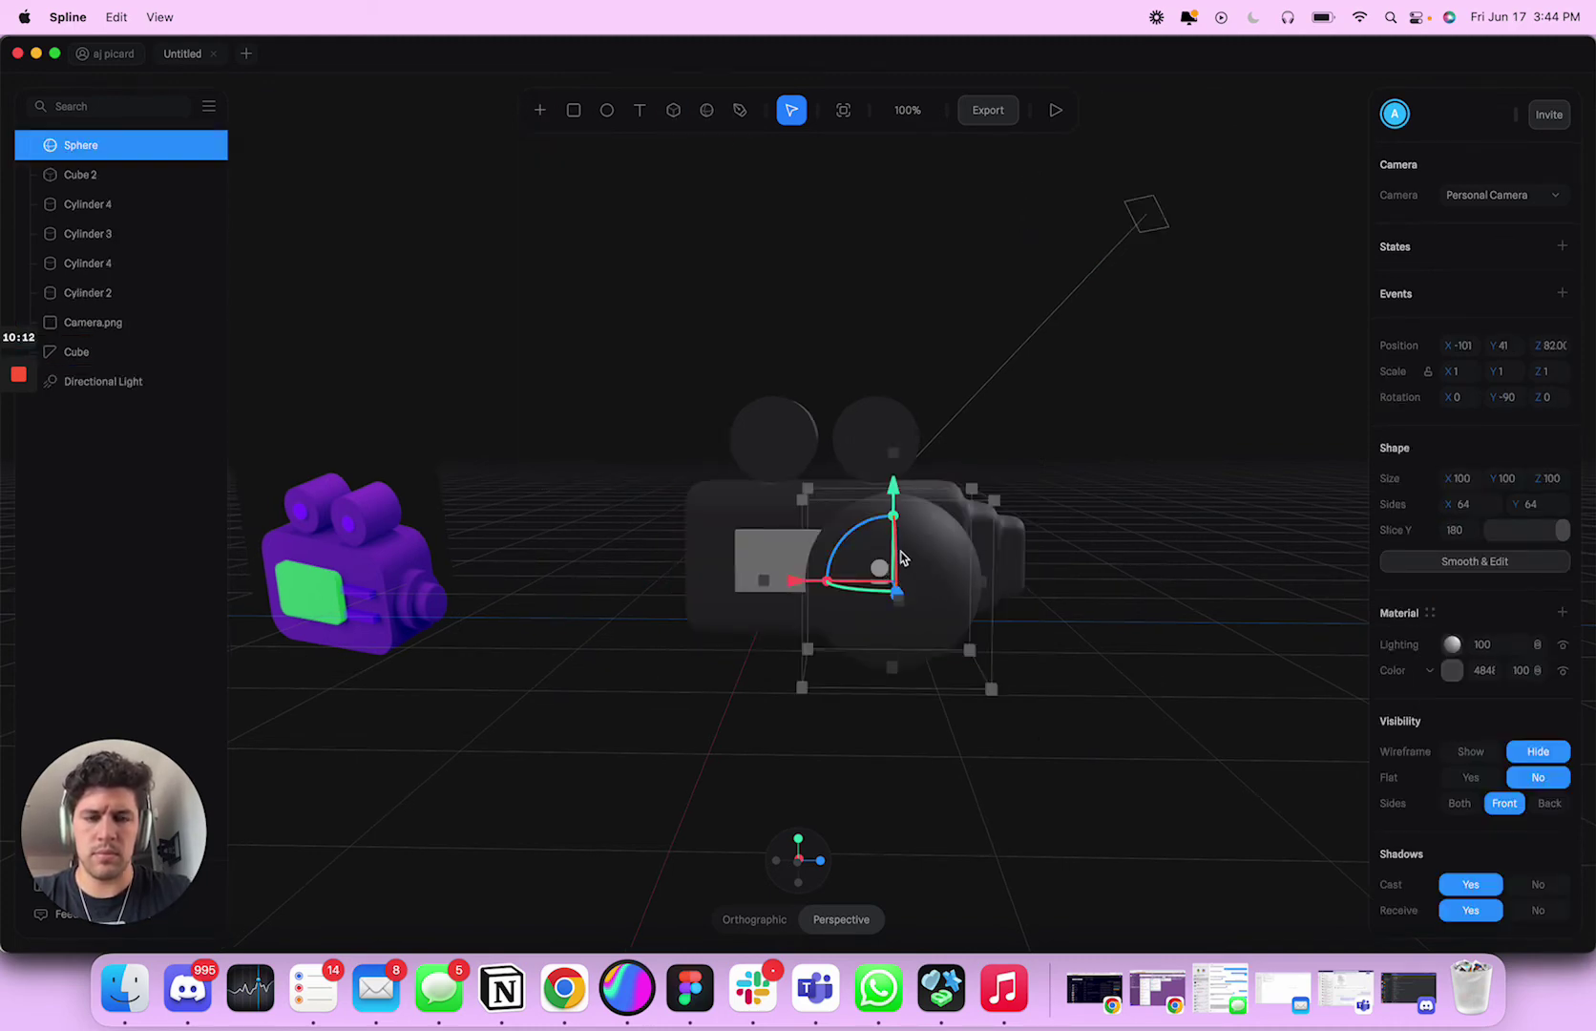
{"action": "left_click_drag", "start_coordinate": [894, 519], "coordinate": [895, 560]}
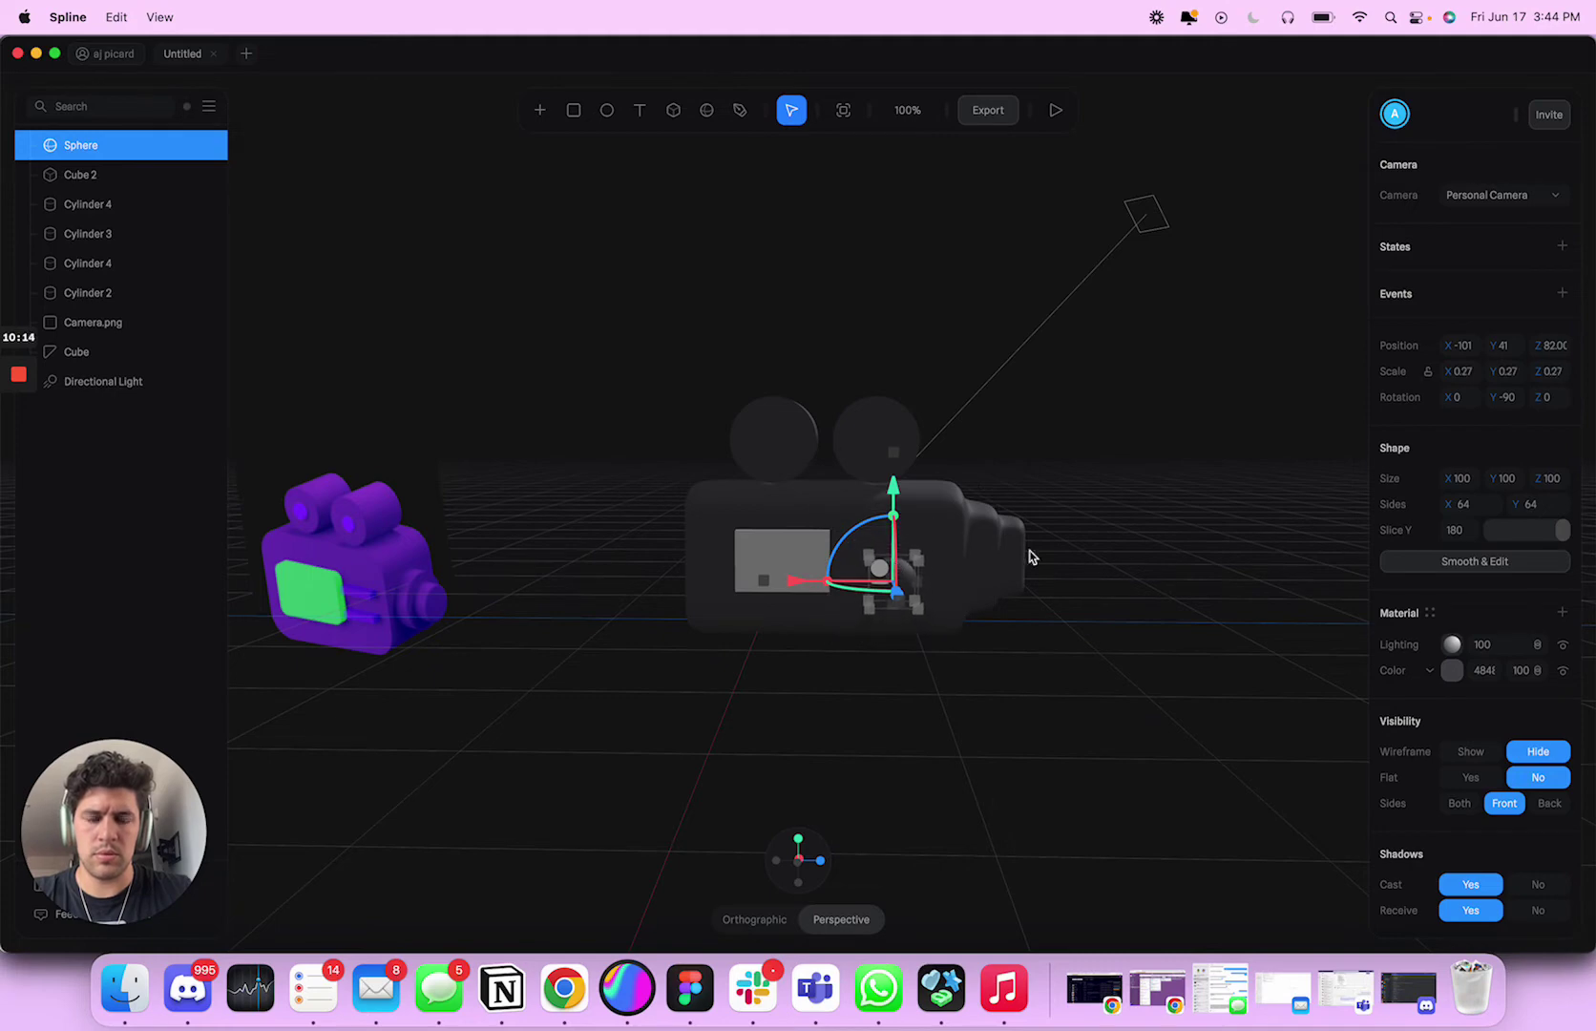
Step: Move the sphere into the body's side at about X -47.5 and change its material colour to white
{"action": "left_click_drag", "start_coordinate": [1029, 556], "coordinate": [652, 610]}
{"action": "left_click_drag", "start_coordinate": [961, 687], "coordinate": [1143, 661]}
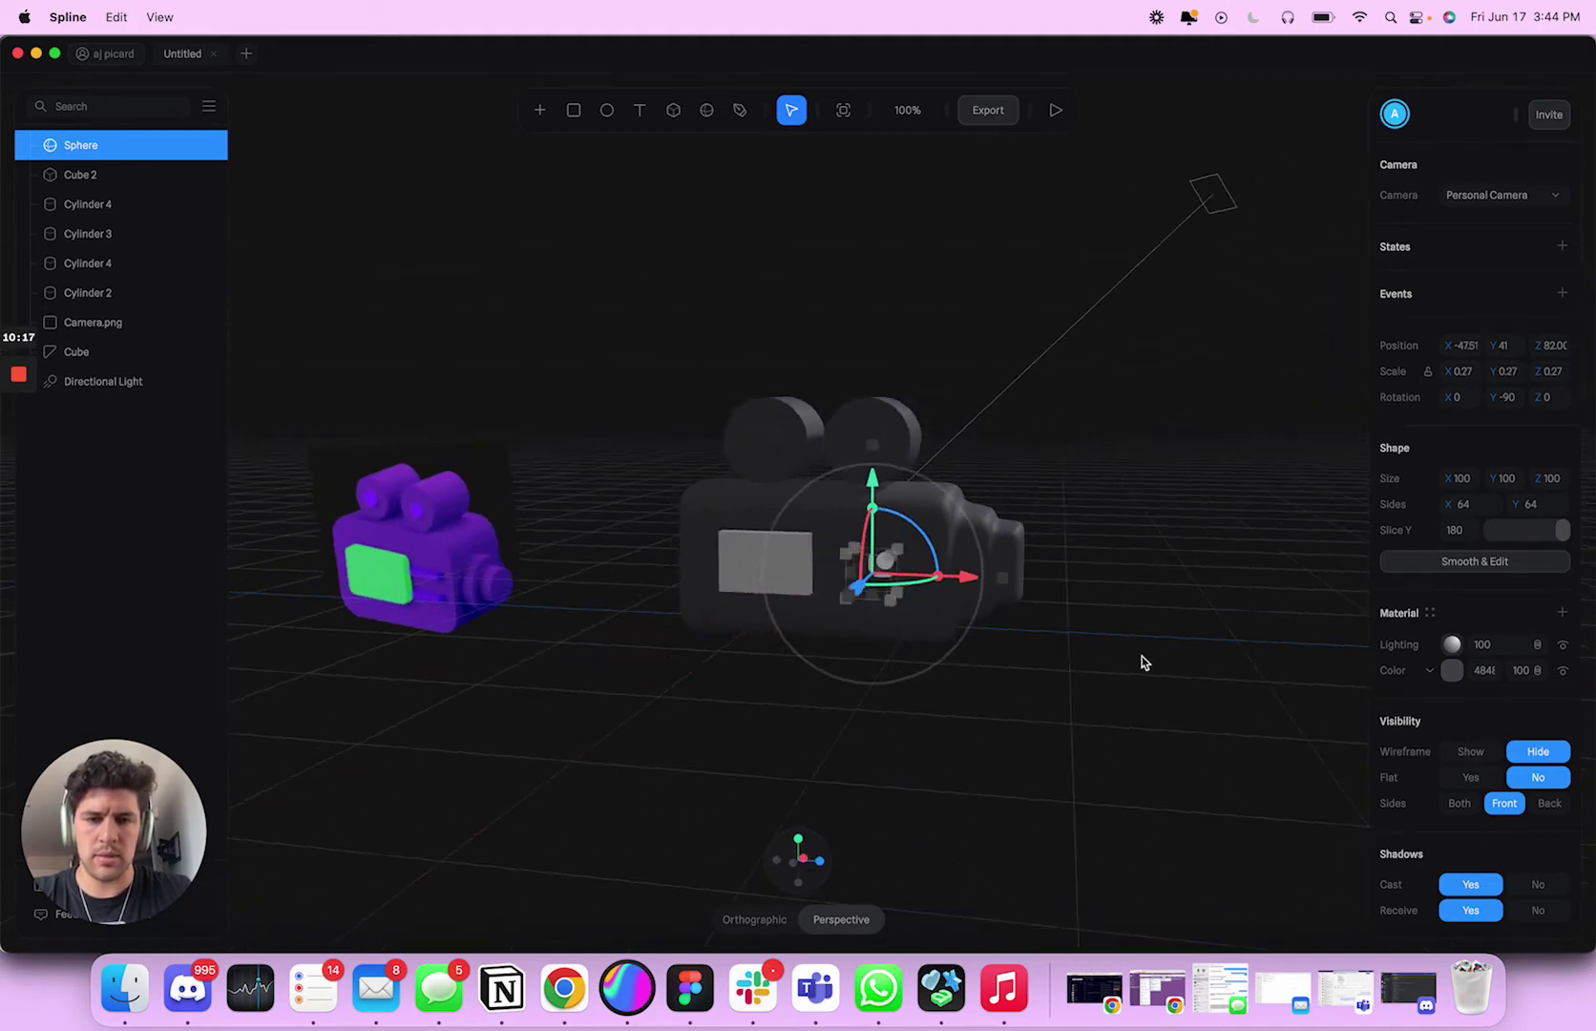
{"action": "left_click", "coordinate": [1460, 678]}
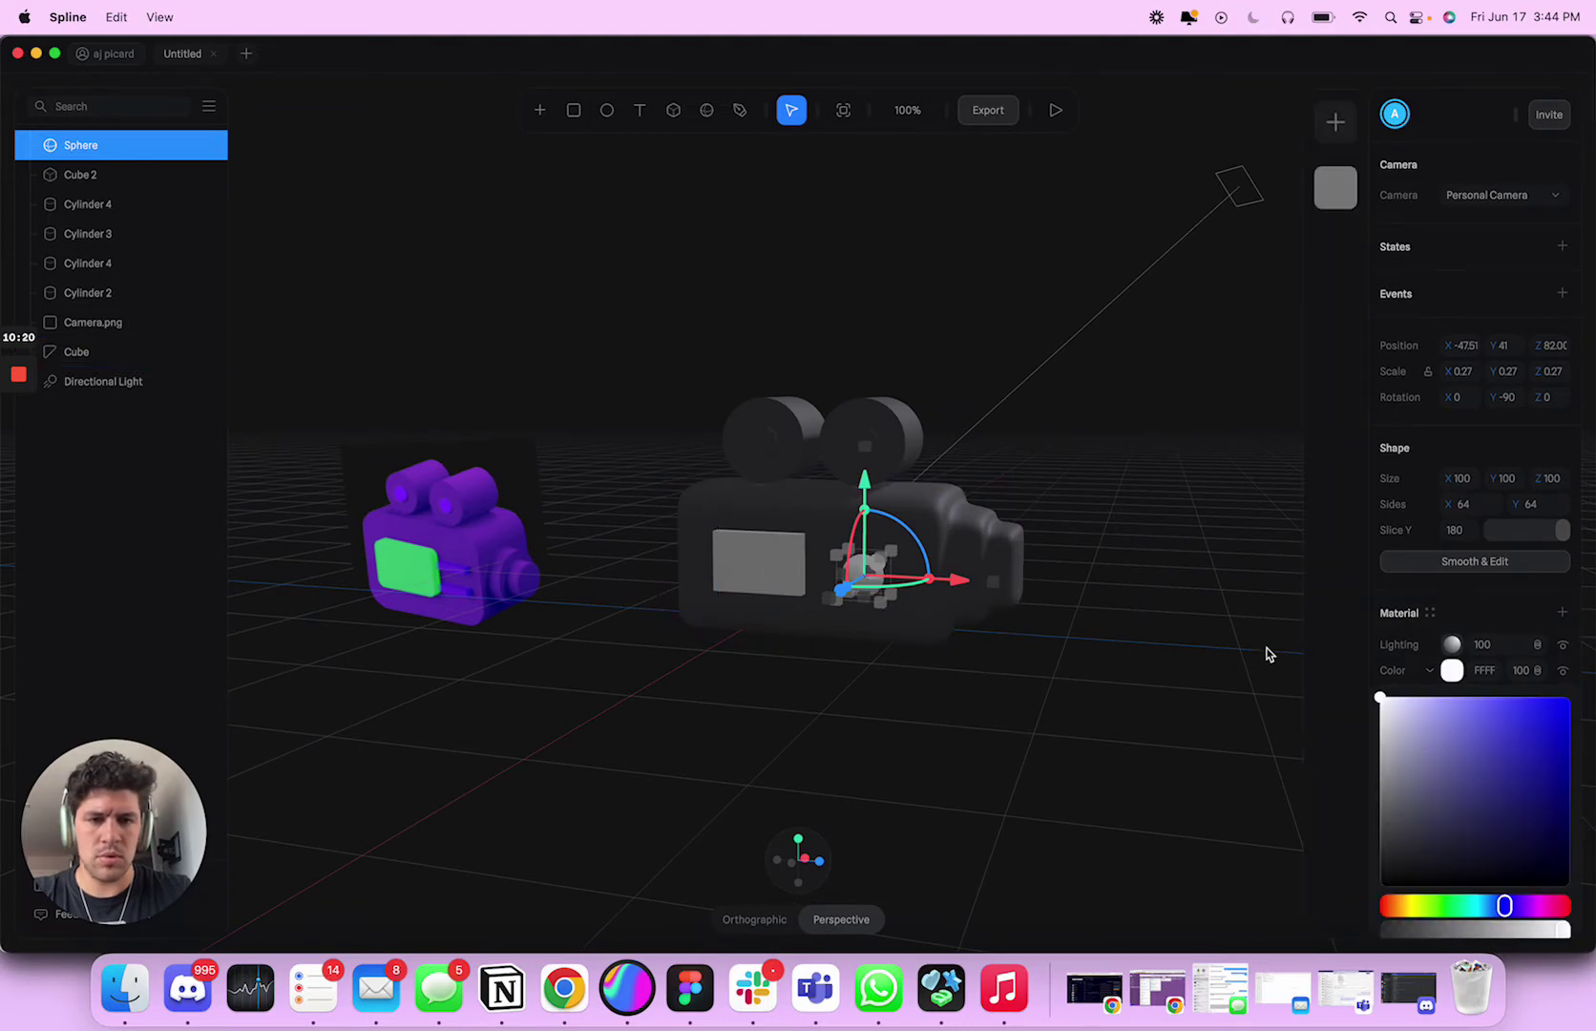
Step: Shift the white sphere along the body's side to Z 71.19 and raise it to about Y 46
{"action": "left_click", "coordinate": [1241, 603]}
{"action": "left_click_drag", "start_coordinate": [1241, 605], "coordinate": [1180, 586], "text": "alt"}
{"action": "left_click_drag", "start_coordinate": [1152, 616], "coordinate": [1176, 616], "text": "alt"}
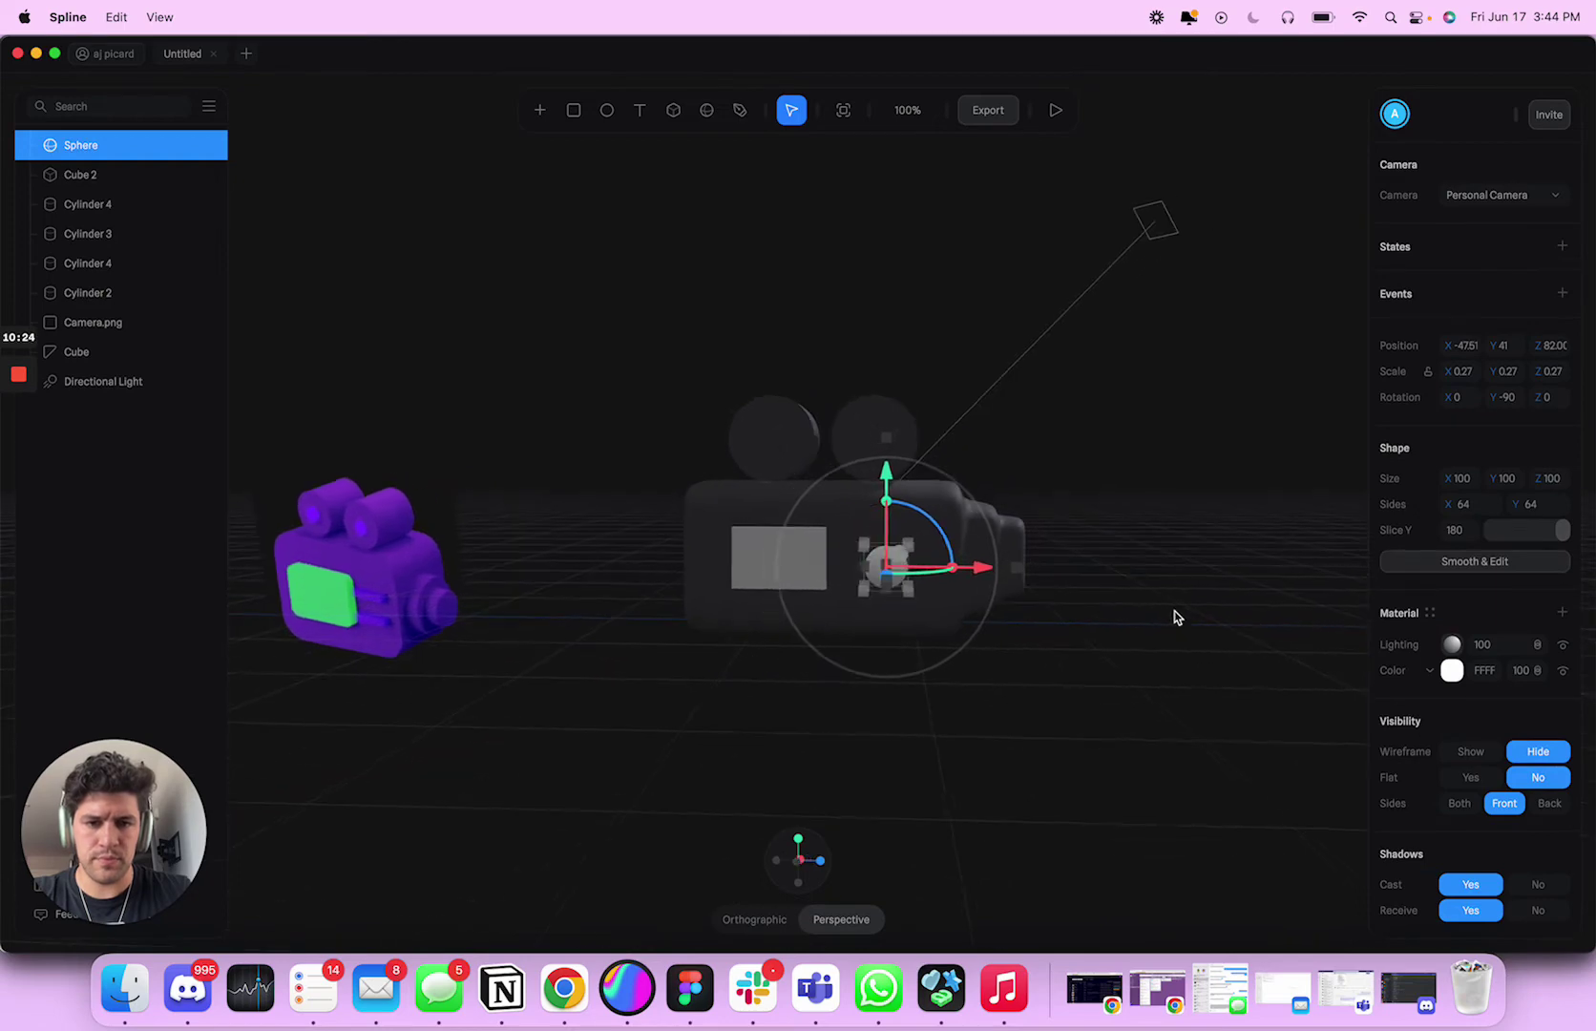
{"action": "left_click_drag", "start_coordinate": [975, 568], "coordinate": [954, 570]}
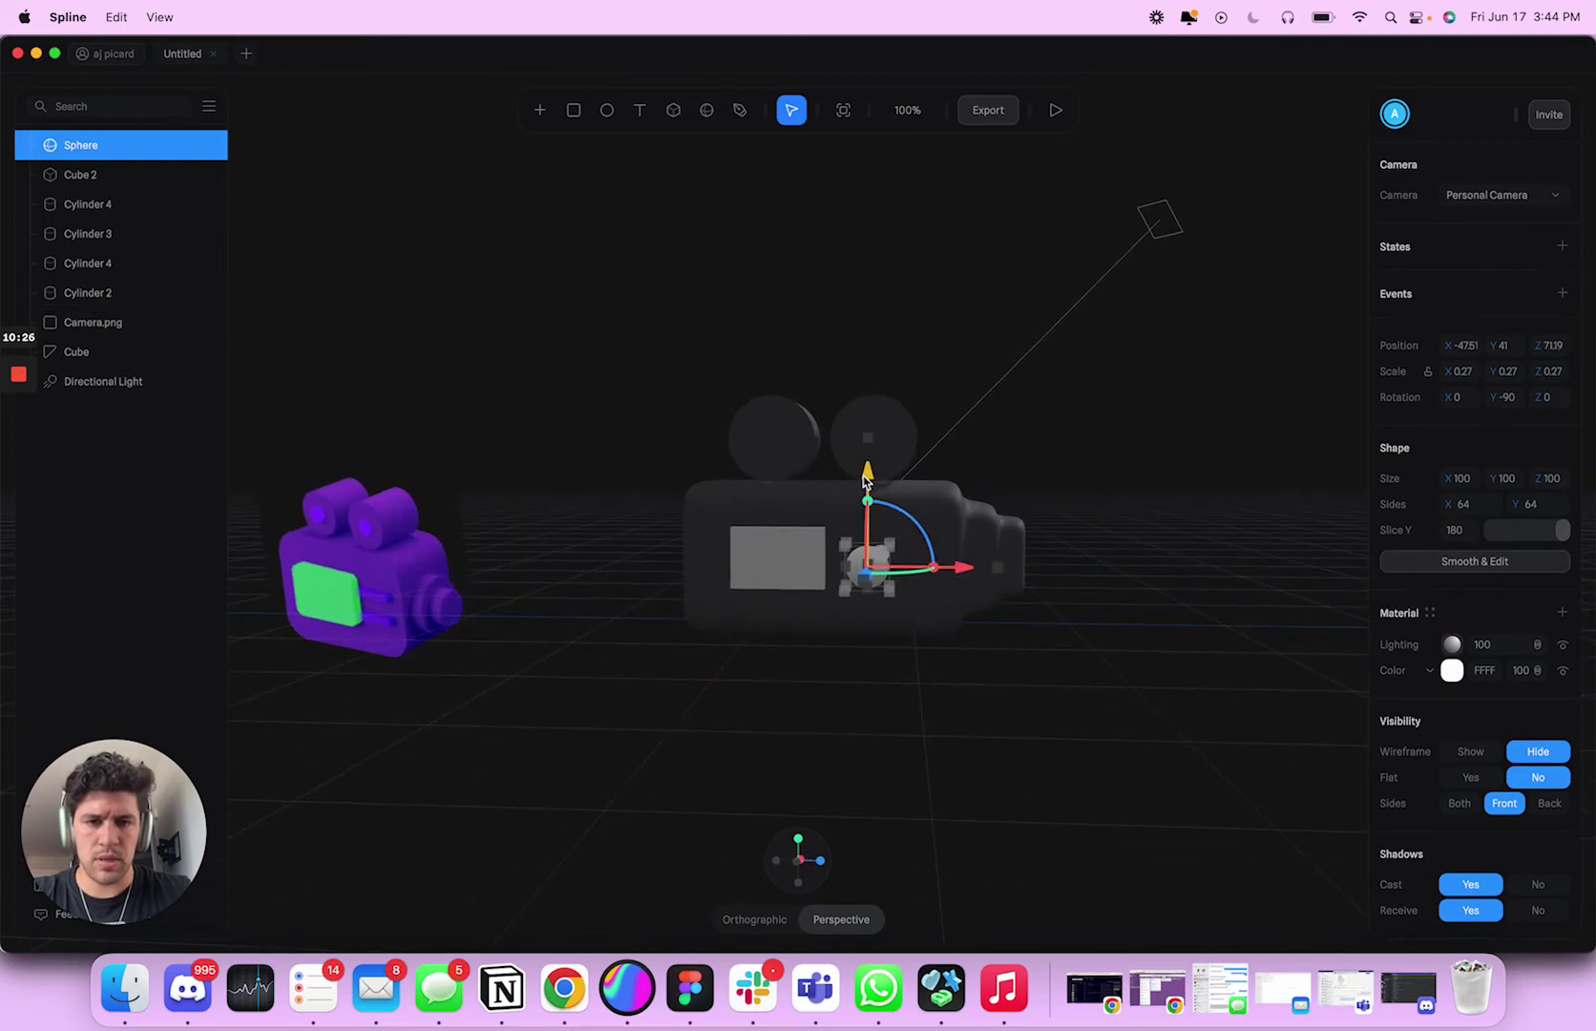
{"action": "left_click", "coordinate": [1200, 521]}
{"action": "mouse_move", "coordinate": [1200, 522]}
{"action": "left_mouse_down", "text": "alt"}
{"action": "mouse_move", "coordinate": [1079, 539]}
{"action": "mouse_move", "coordinate": [1214, 520]}
{"action": "left_mouse_up", "text": "alt"}
{"action": "right_click_drag", "start_coordinate": [1212, 520], "coordinate": [1097, 552]}
Step: Set the material lighting type of the camera body to Physical
{"action": "left_click", "coordinate": [1001, 548]}
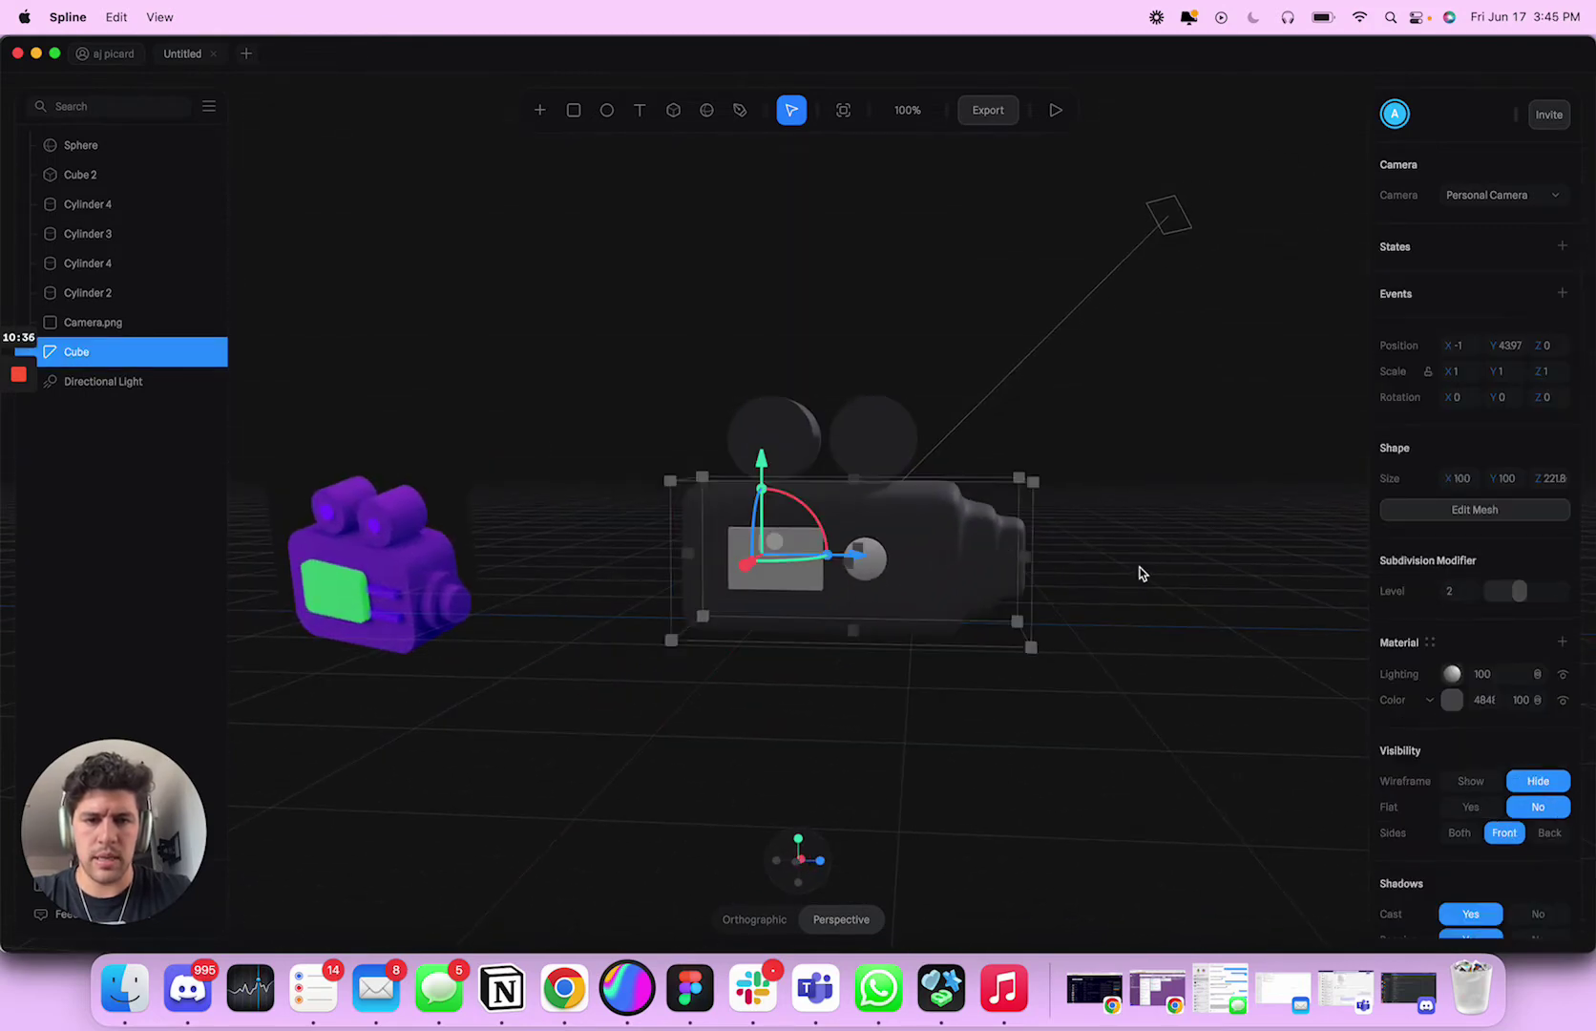
{"action": "left_click", "coordinate": [1451, 701]}
{"action": "scroll", "coordinate": [1456, 806], "scroll_direction": "down", "scroll_amount": 3}
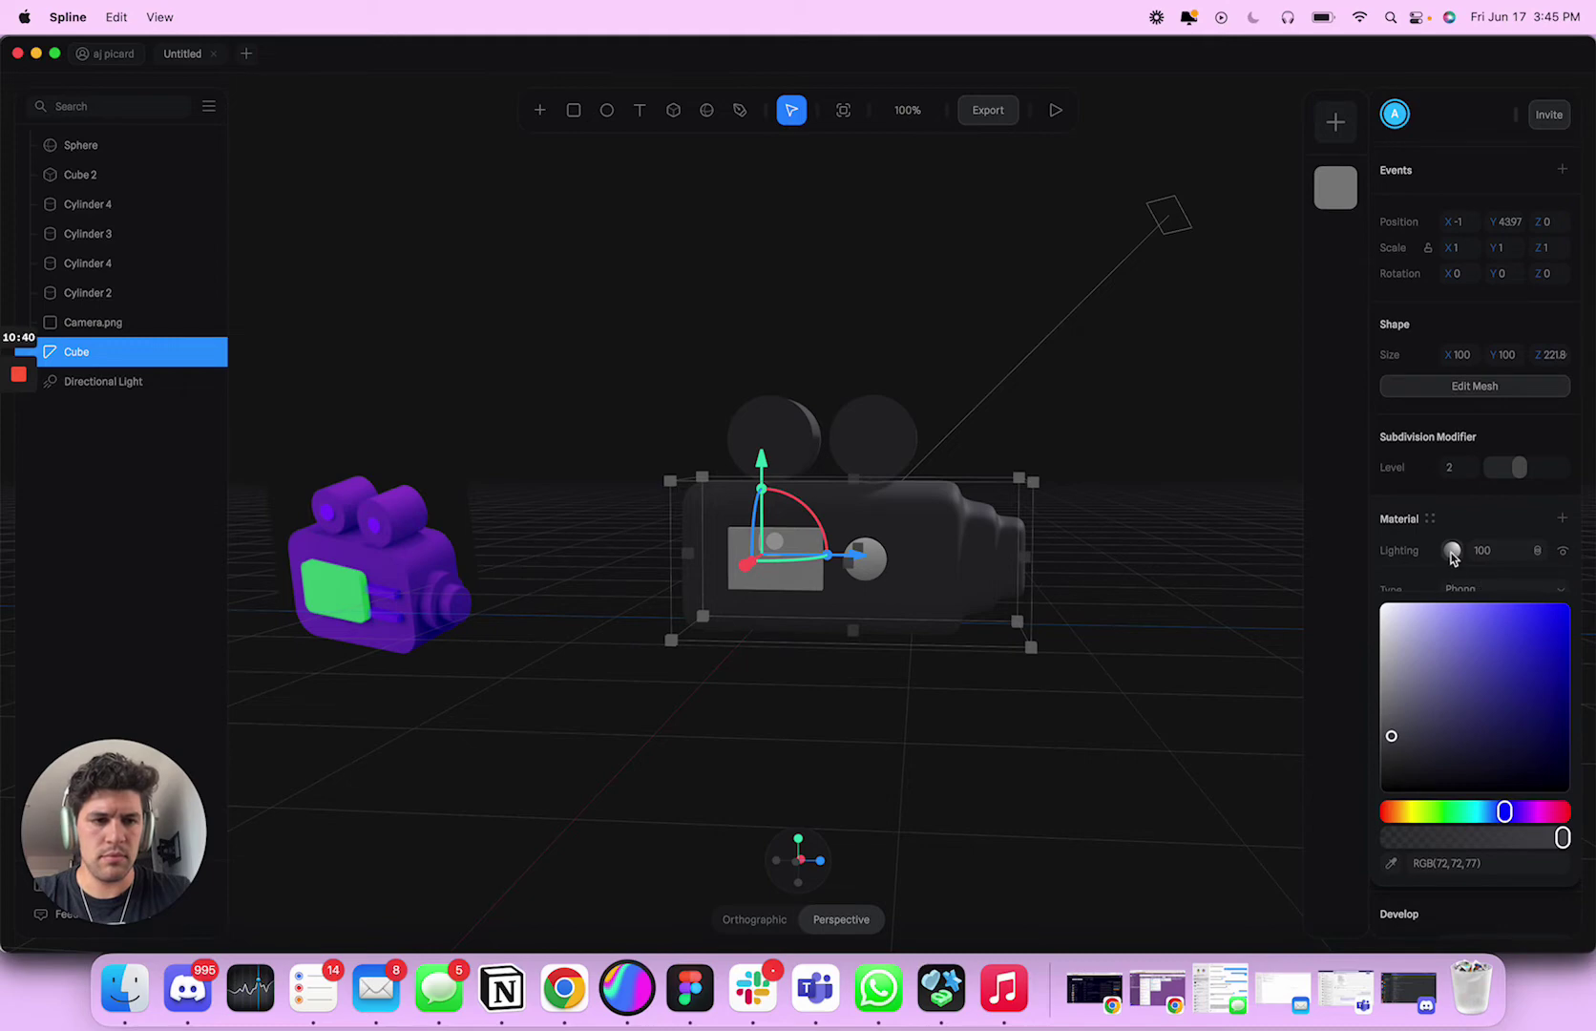
{"action": "left_click", "coordinate": [1452, 555]}
{"action": "left_click", "coordinate": [1454, 579]}
{"action": "left_click", "coordinate": [1452, 553]}
{"action": "left_click", "coordinate": [1503, 597]}
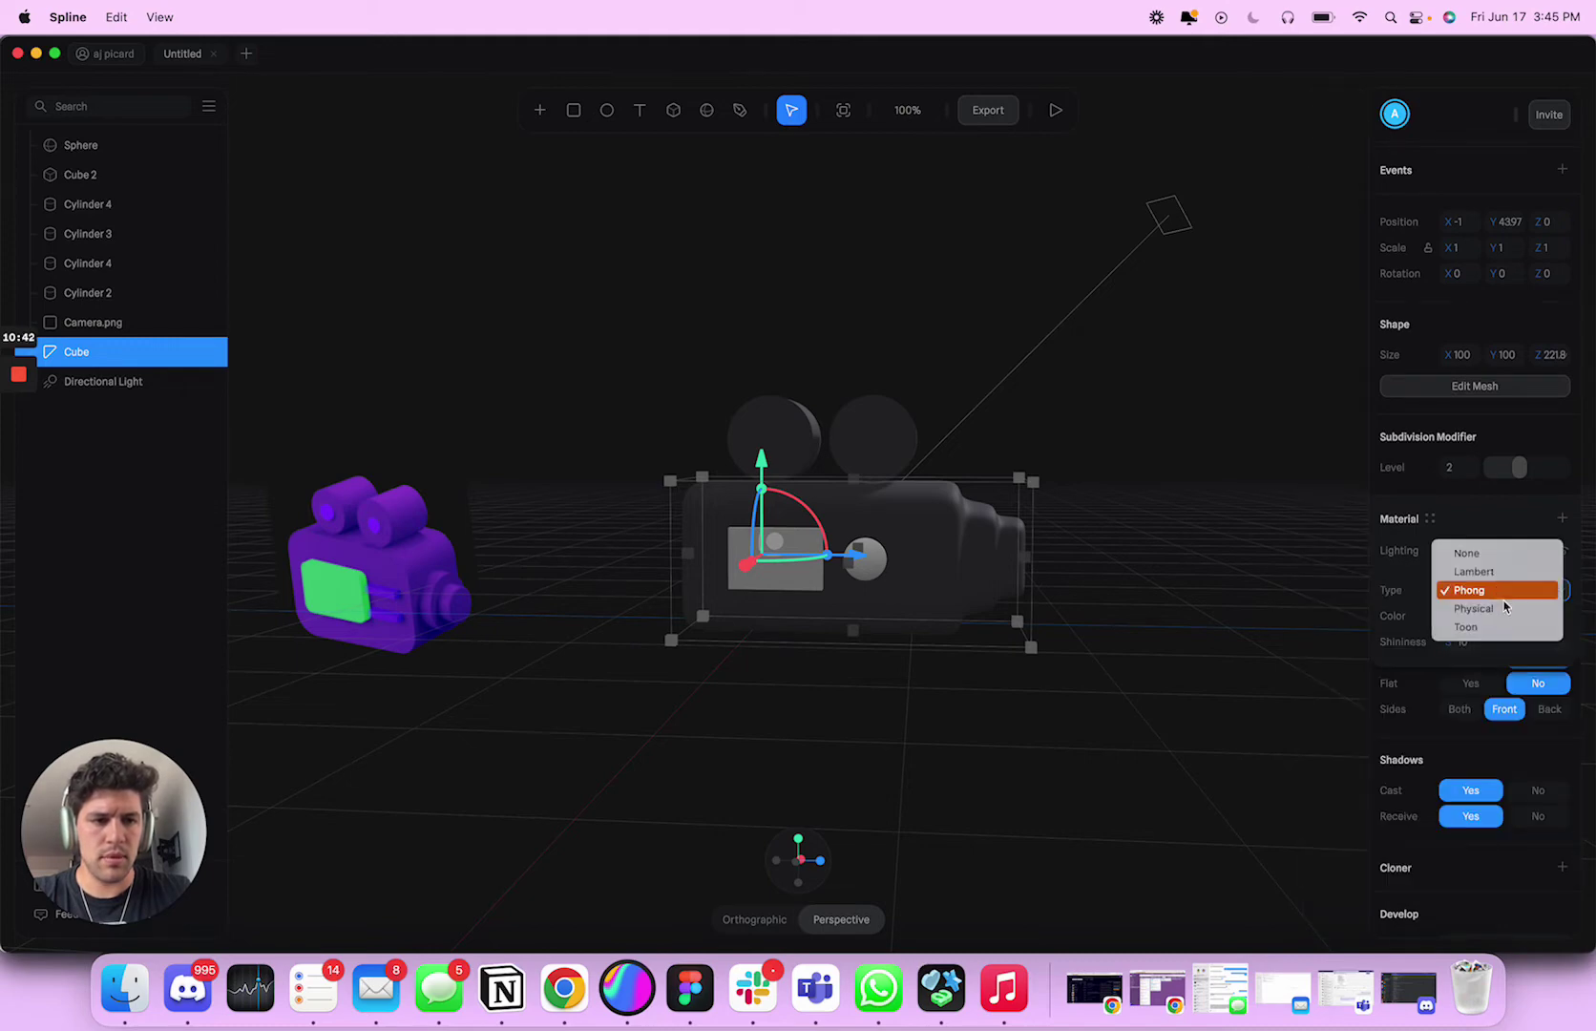
{"action": "left_click", "coordinate": [1477, 608]}
{"action": "left_click", "coordinate": [889, 410]}
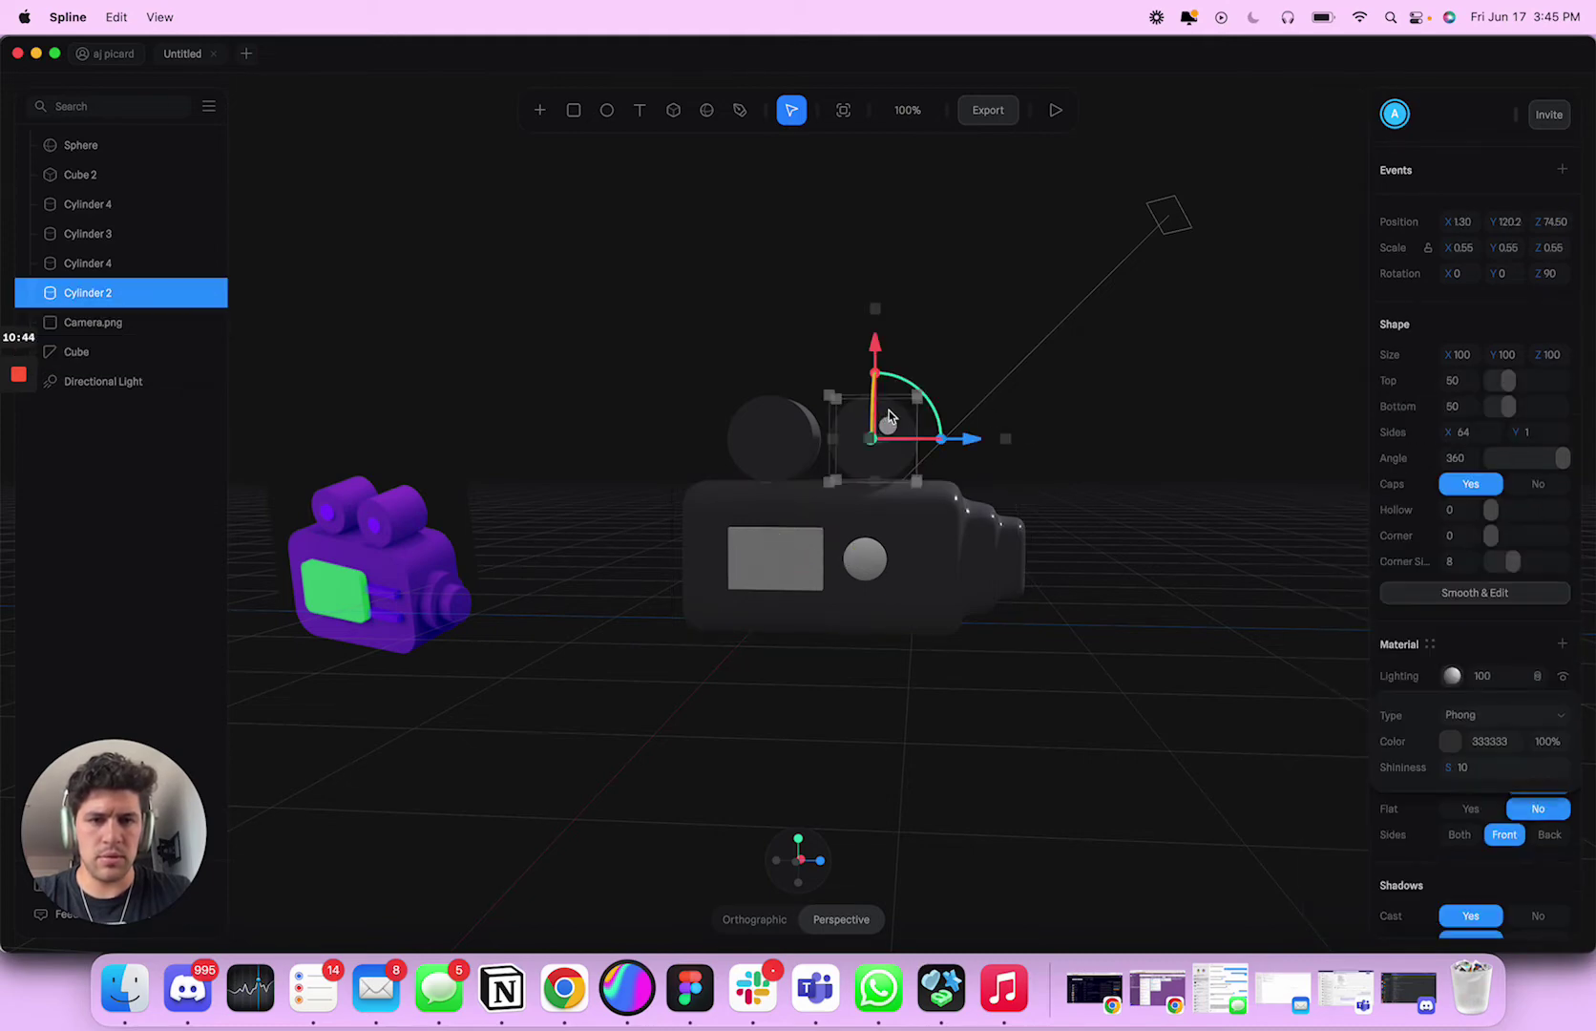
{"action": "left_click", "coordinate": [775, 428], "text": "shift"}
{"action": "left_click", "coordinate": [940, 356]}
{"action": "mouse_move", "coordinate": [942, 354]}
{"action": "left_mouse_down", "text": "alt"}
{"action": "mouse_move", "coordinate": [936, 375]}
{"action": "mouse_move", "coordinate": [911, 365]}
{"action": "left_mouse_up", "text": "alt"}
Step: Recolour the camera body's material deep purple, checking the Clava app design in Chrome as a colour reference
{"action": "left_click", "coordinate": [924, 527]}
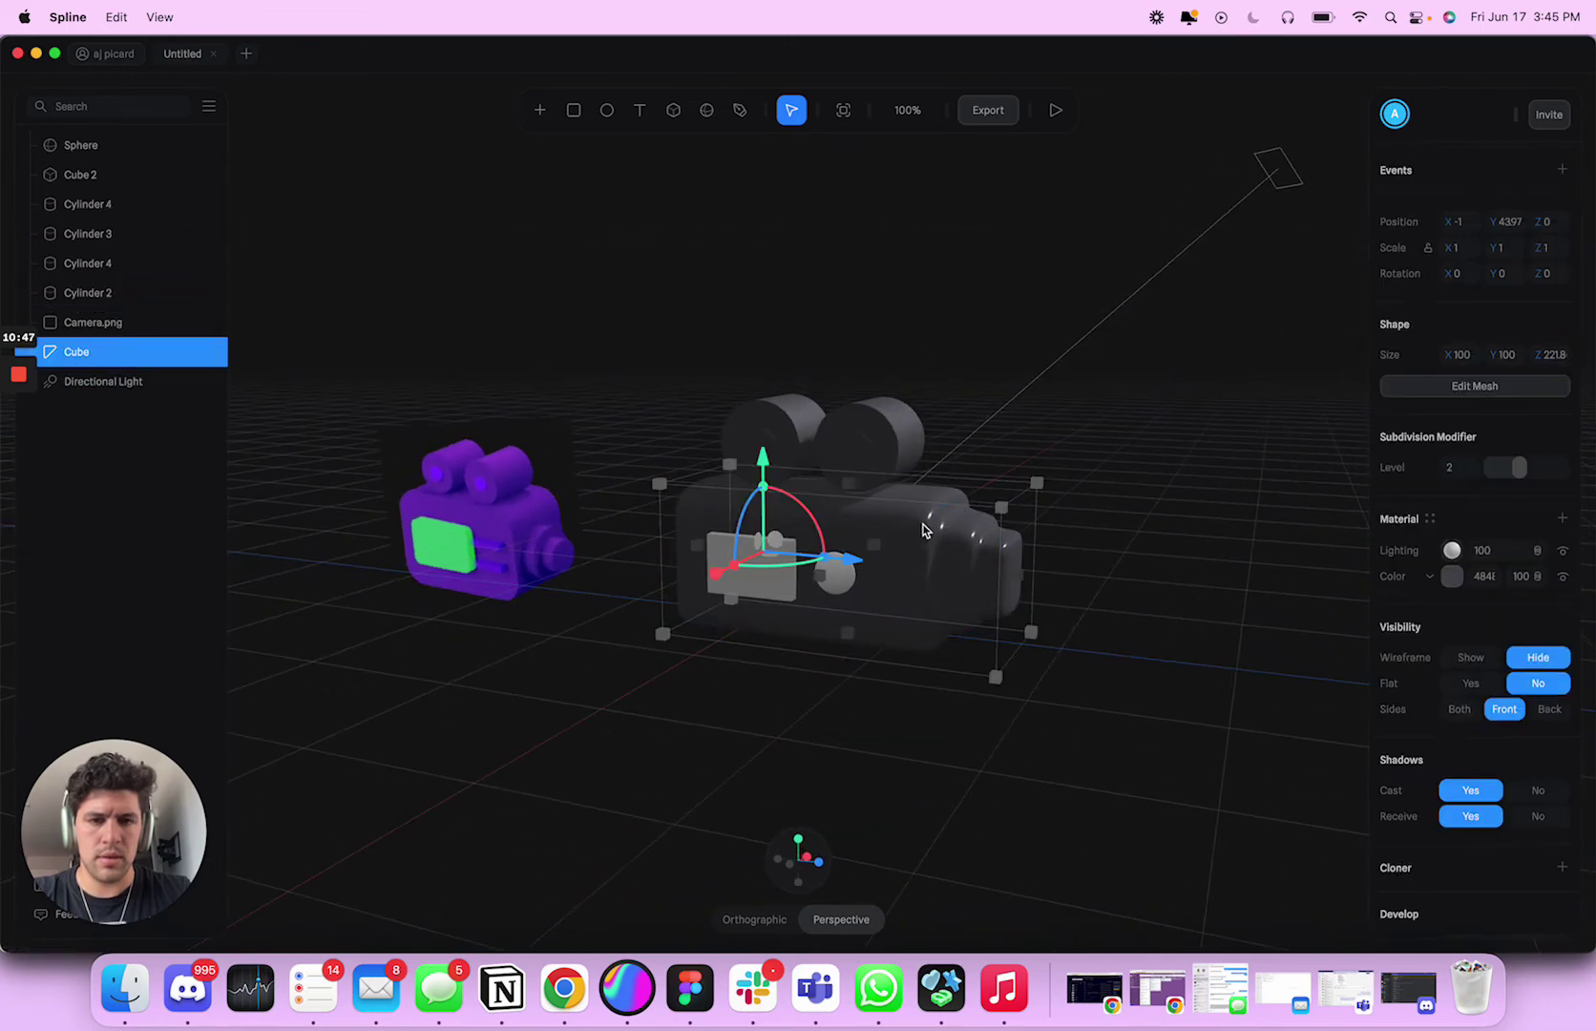
{"action": "left_click", "coordinate": [1448, 582]}
{"action": "scroll", "coordinate": [1488, 728], "scroll_direction": "down", "scroll_amount": 1}
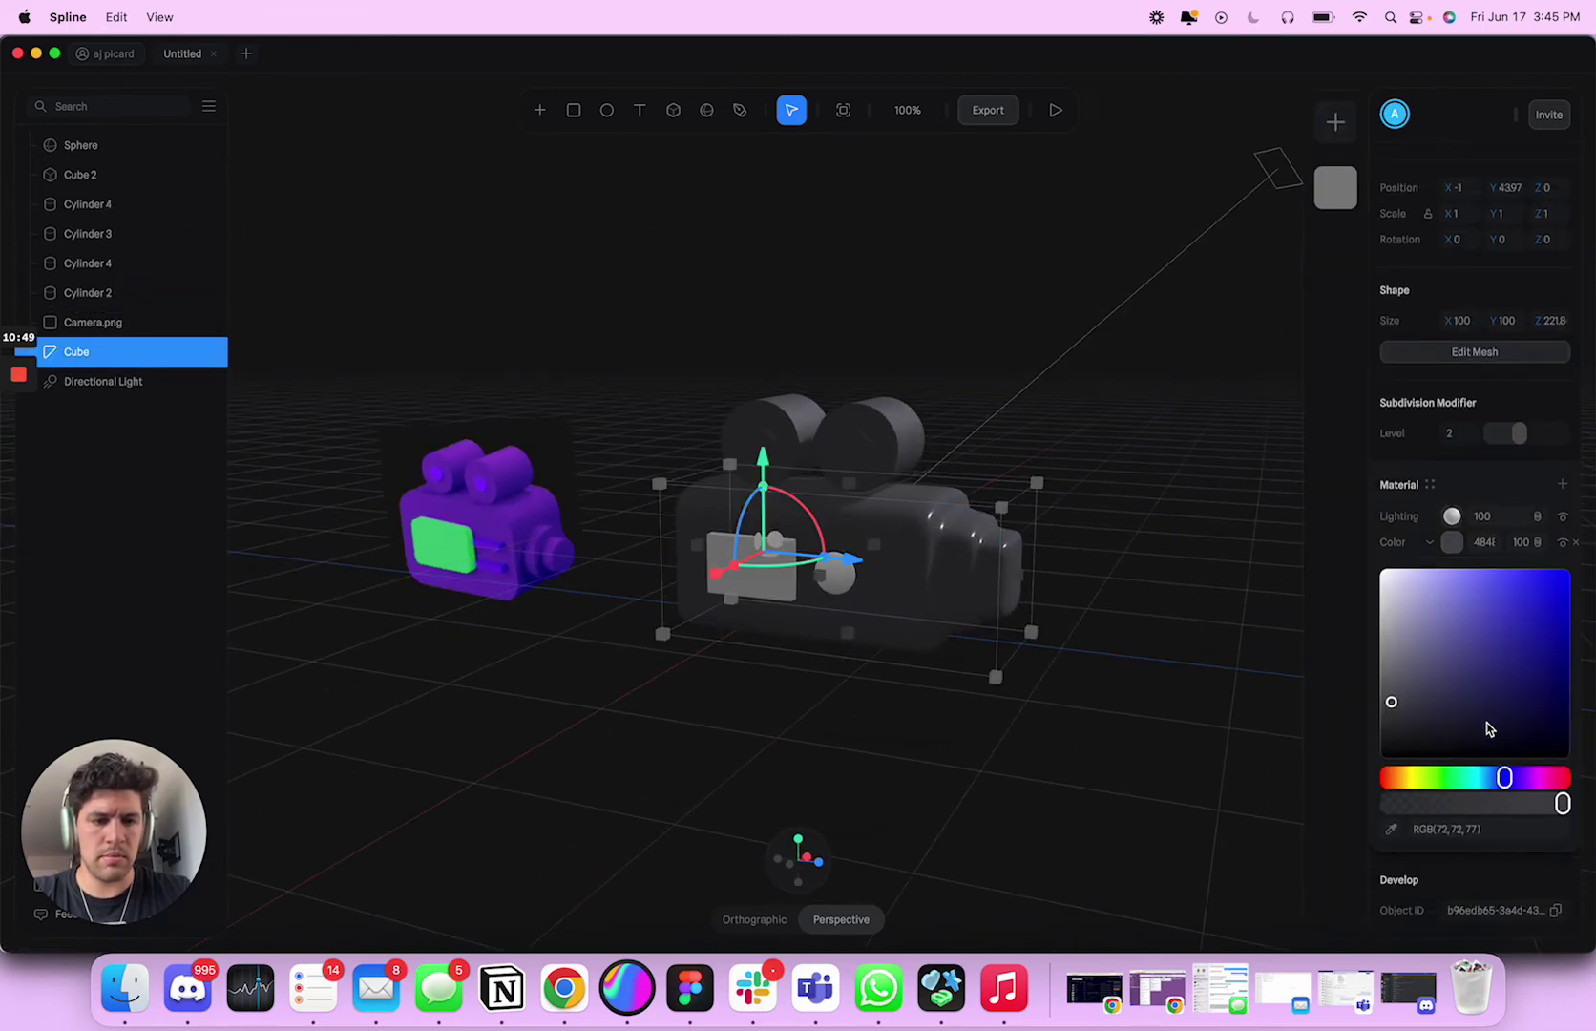
{"action": "left_click", "coordinate": [581, 991]}
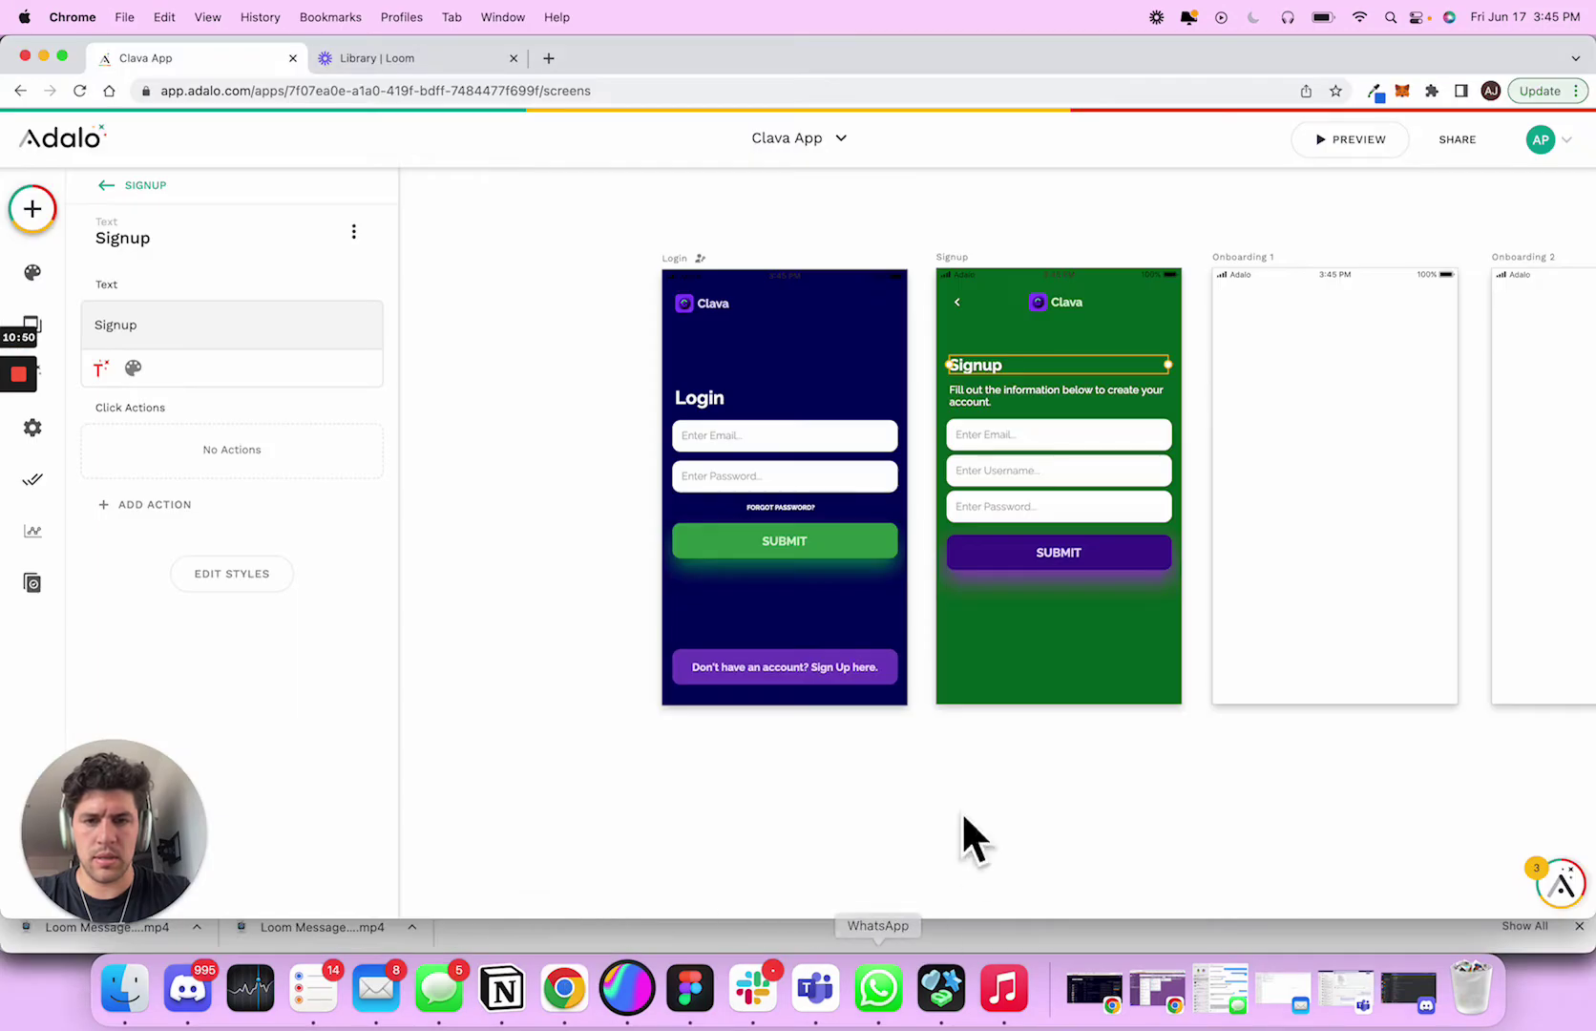
{"action": "left_click", "coordinate": [693, 272]}
{"action": "key", "text": "super+Tab"}
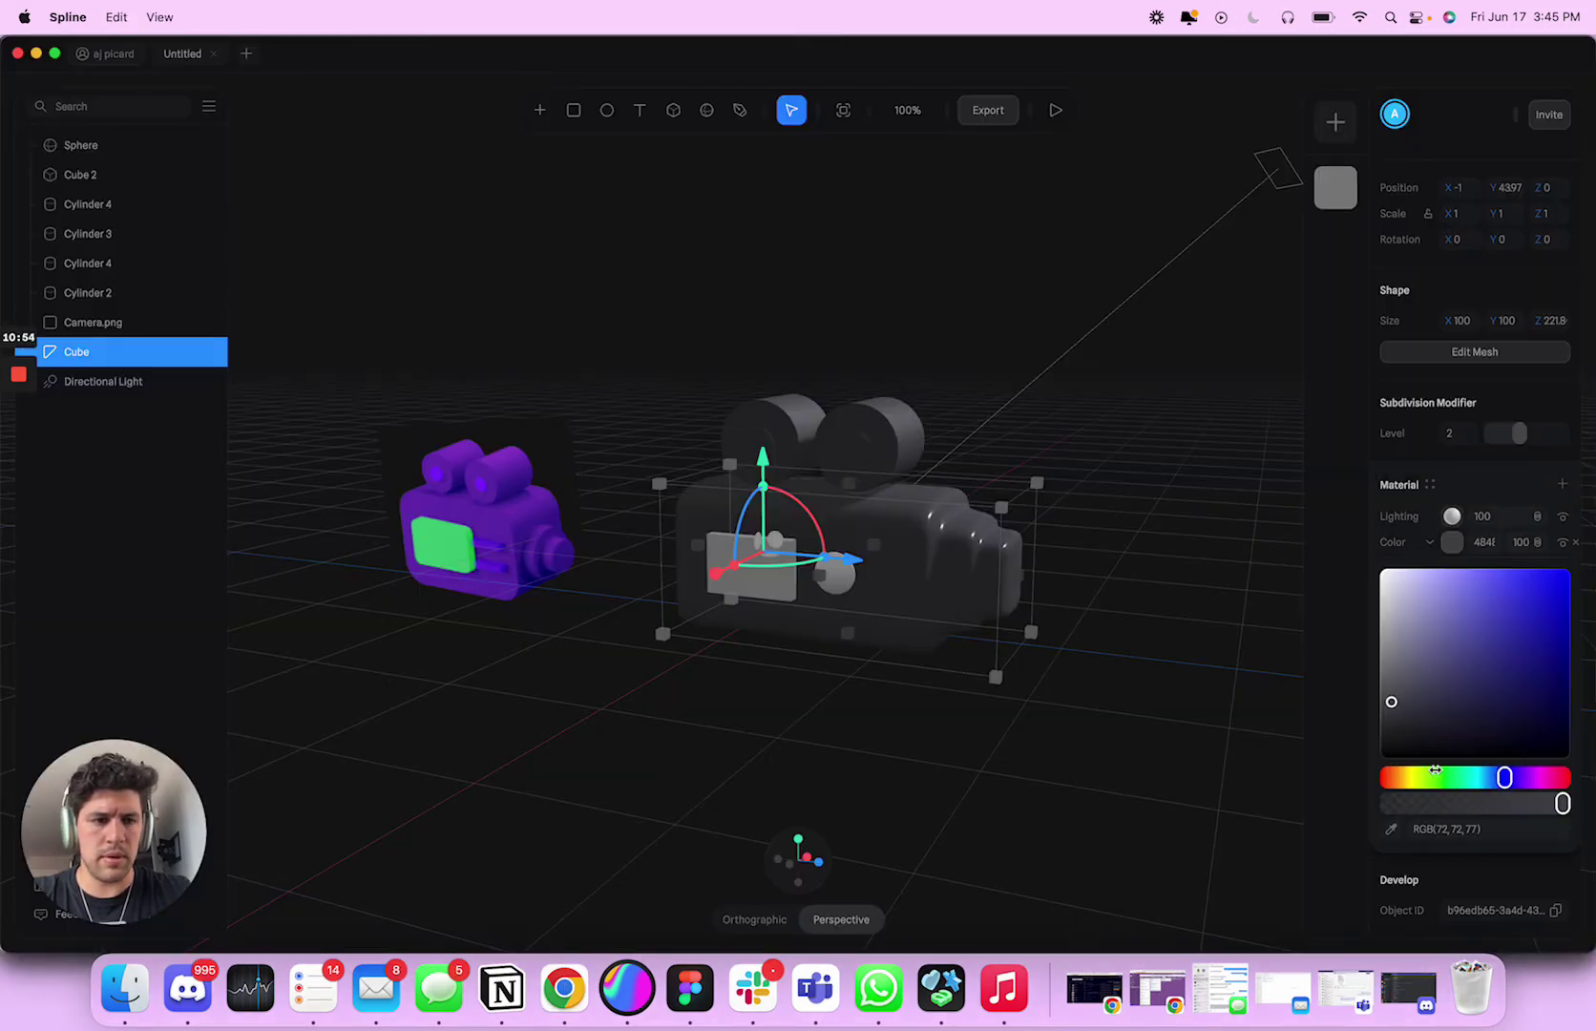
{"action": "left_click_drag", "start_coordinate": [1504, 778], "coordinate": [1521, 778]}
{"action": "left_click", "coordinate": [1480, 658]}
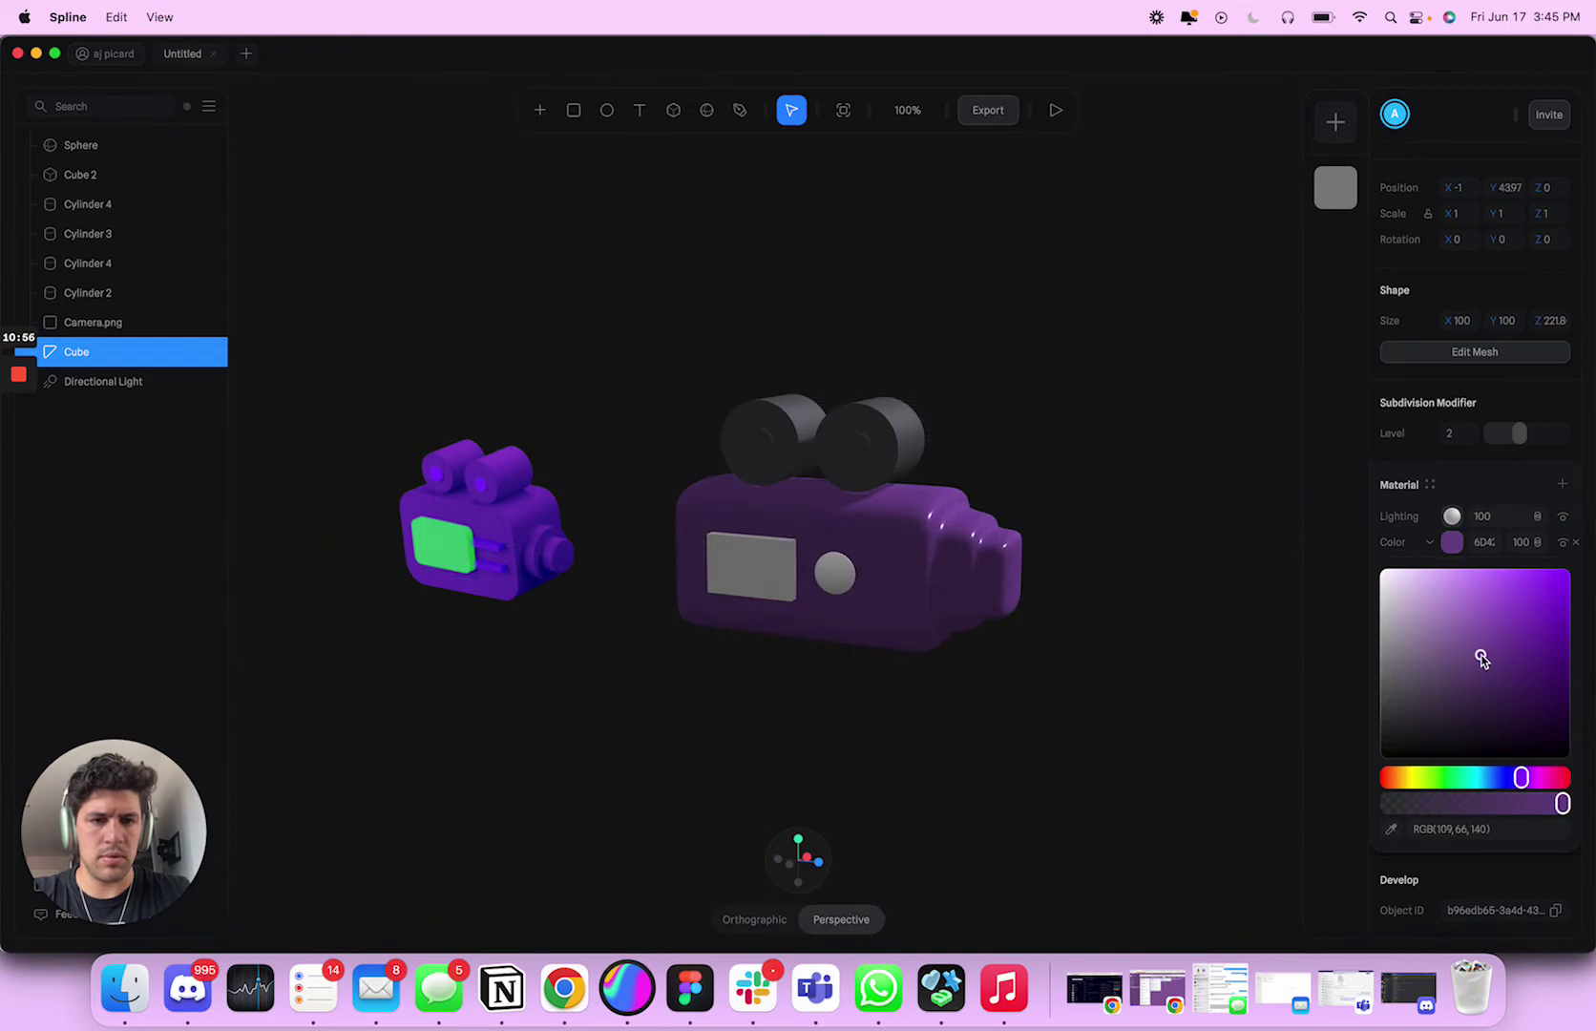
{"action": "left_click_drag", "start_coordinate": [1492, 646], "coordinate": [1504, 651]}
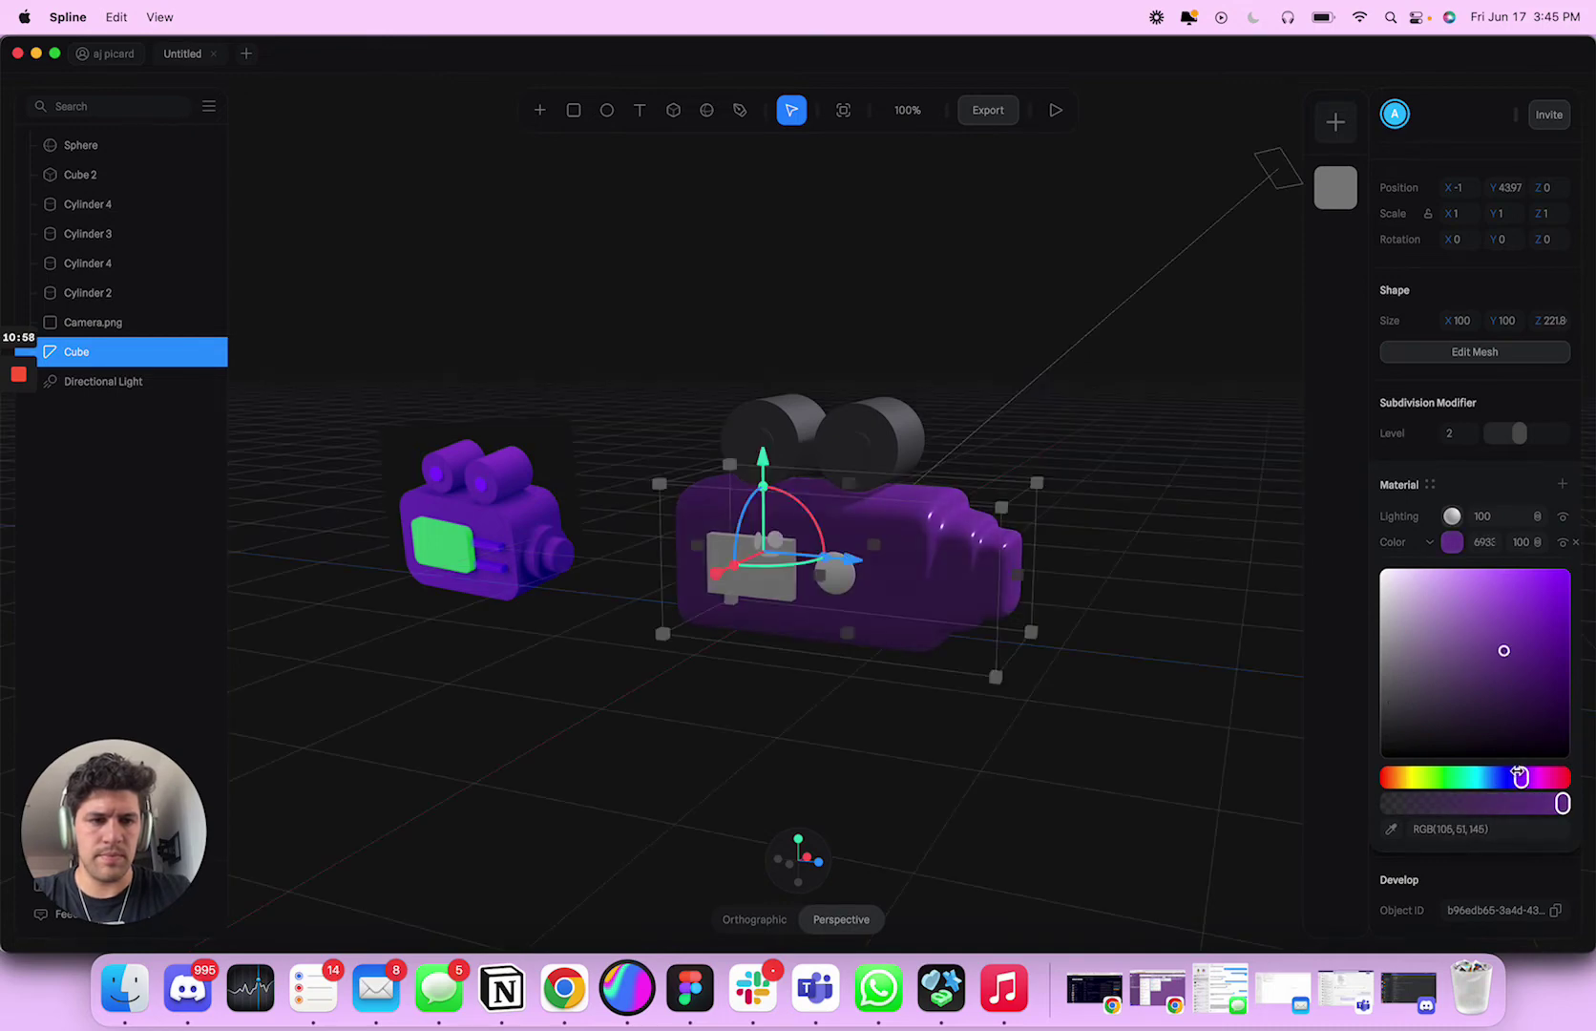
{"action": "left_click_drag", "start_coordinate": [1520, 778], "coordinate": [1515, 779]}
Step: Change the screen cube's material colour to a very dark purple, RGB(44, 0, 98)
{"action": "left_click", "coordinate": [1139, 611]}
{"action": "mouse_move", "coordinate": [1140, 564]}
{"action": "left_mouse_down", "text": "alt"}
{"action": "mouse_move", "coordinate": [1114, 570]}
{"action": "mouse_move", "coordinate": [1159, 565]}
{"action": "left_mouse_up", "text": "alt"}
{"action": "left_click", "coordinate": [781, 584]}
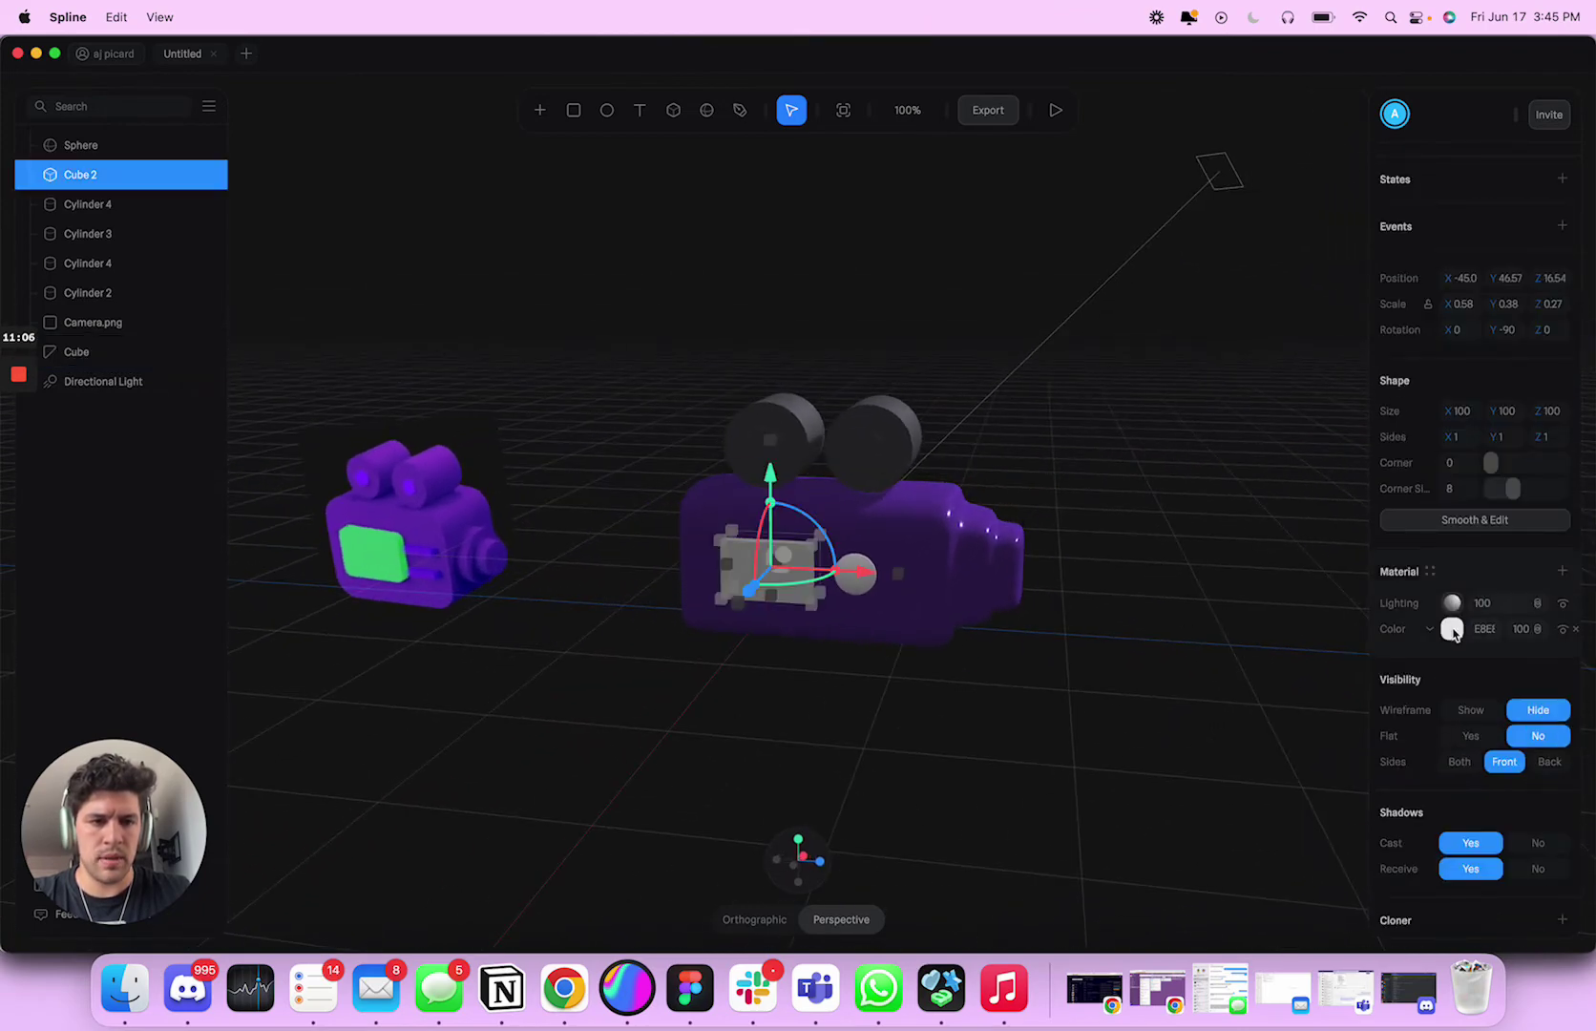
{"action": "left_click", "coordinate": [1451, 629]}
{"action": "left_click_drag", "start_coordinate": [1411, 769], "coordinate": [1359, 795]}
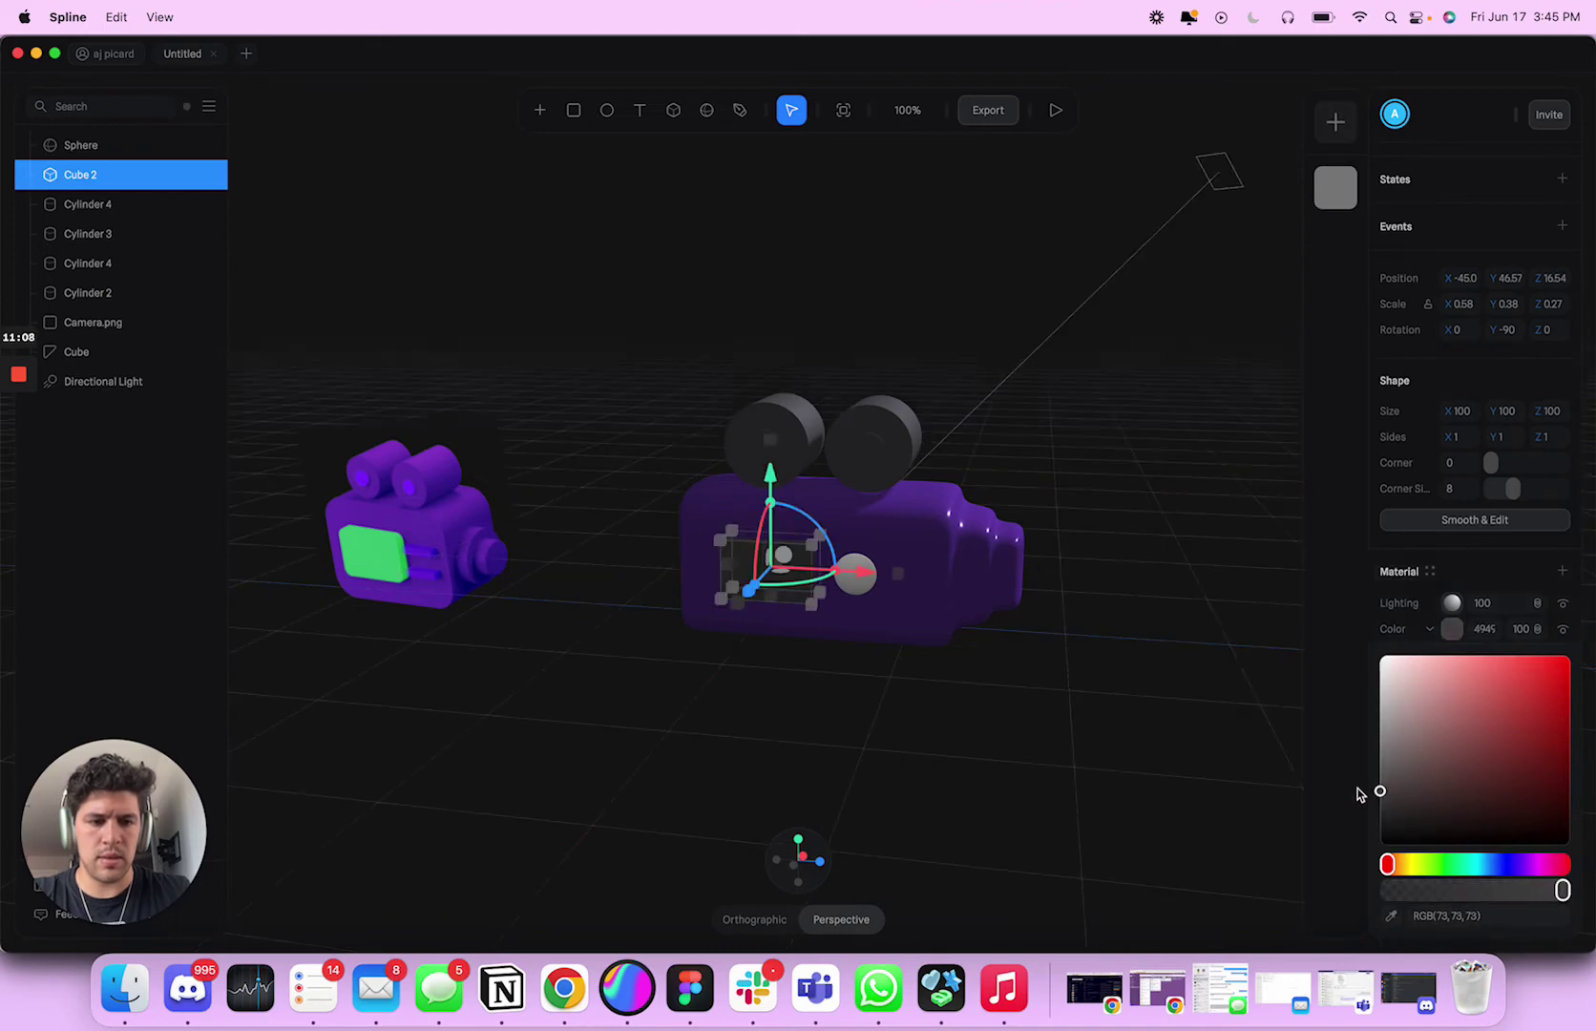
{"action": "left_click_drag", "start_coordinate": [1478, 865], "coordinate": [1520, 864]}
{"action": "left_click_drag", "start_coordinate": [1504, 762], "coordinate": [1570, 774]}
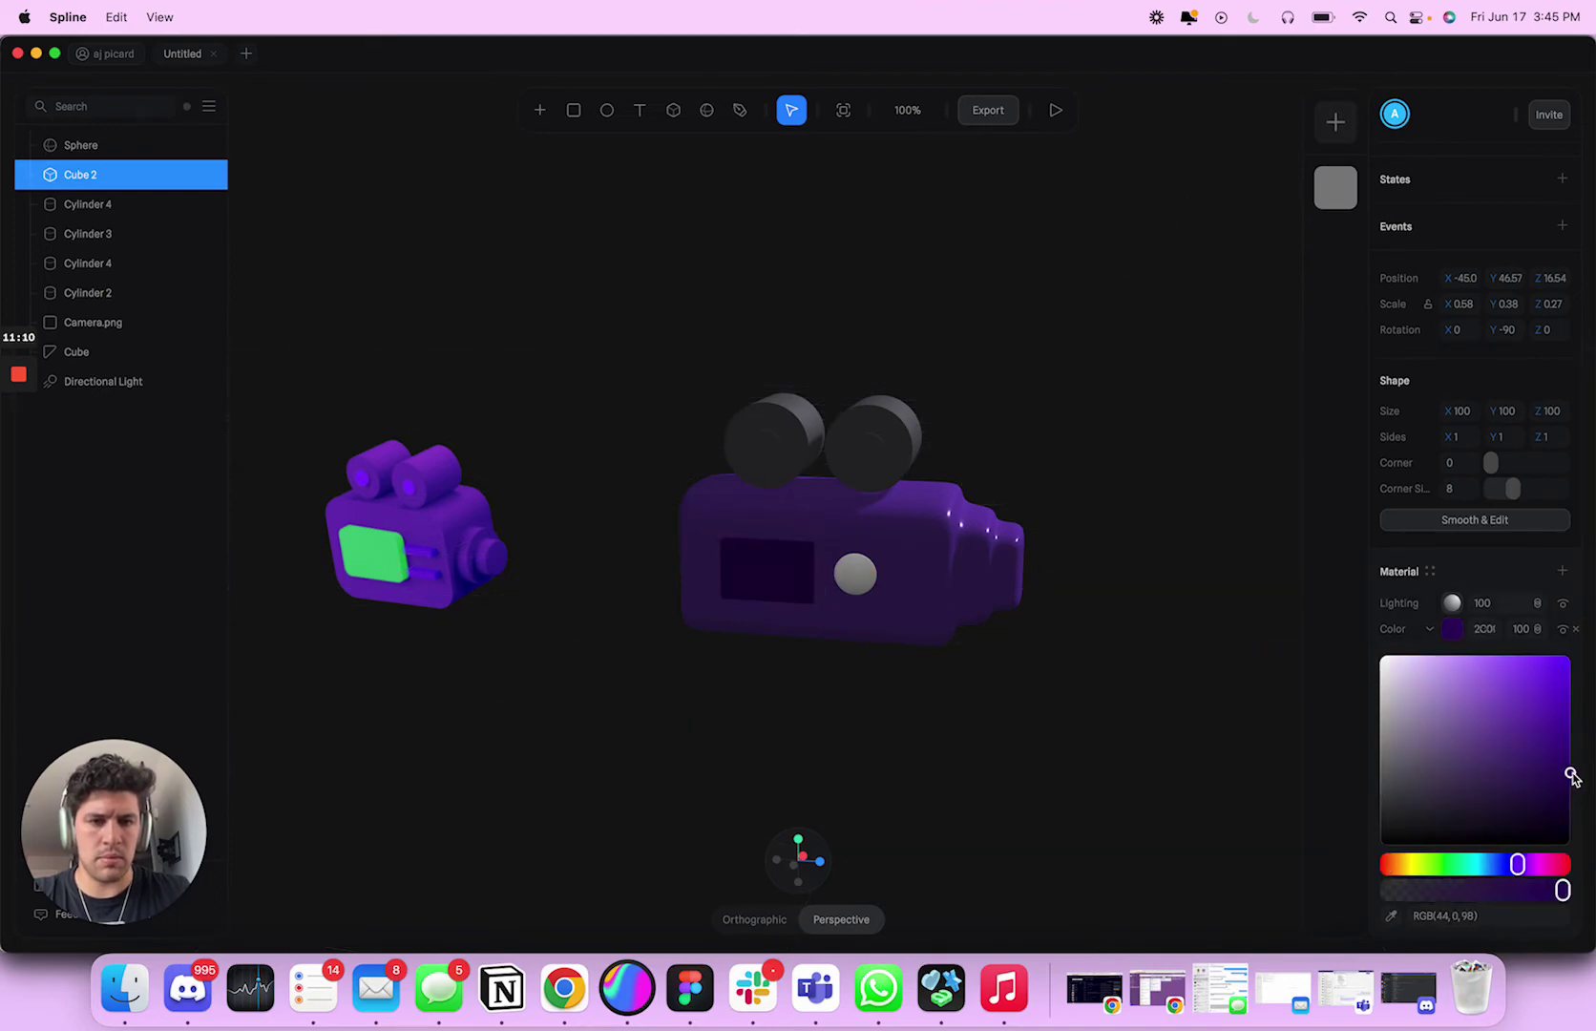
Step: Change the sphere's material colour to bright red, RGB(251, 27, 27)
{"action": "left_click", "coordinate": [850, 578]}
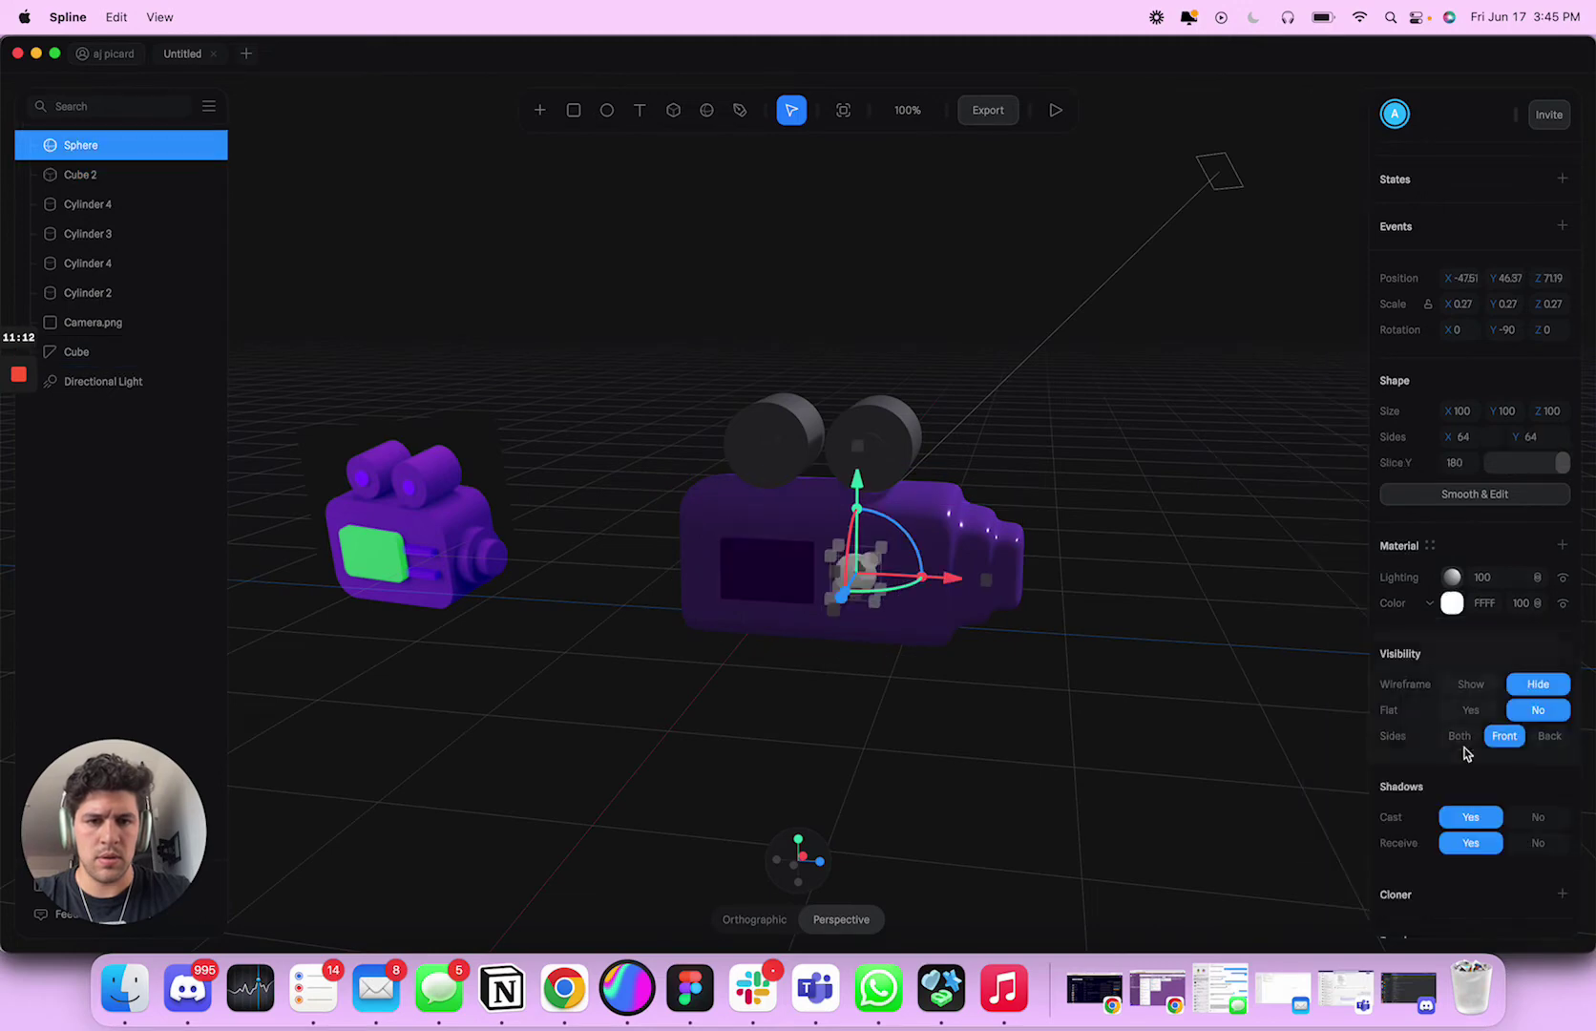
{"action": "left_click", "coordinate": [1451, 604]}
{"action": "left_click", "coordinate": [1551, 838]}
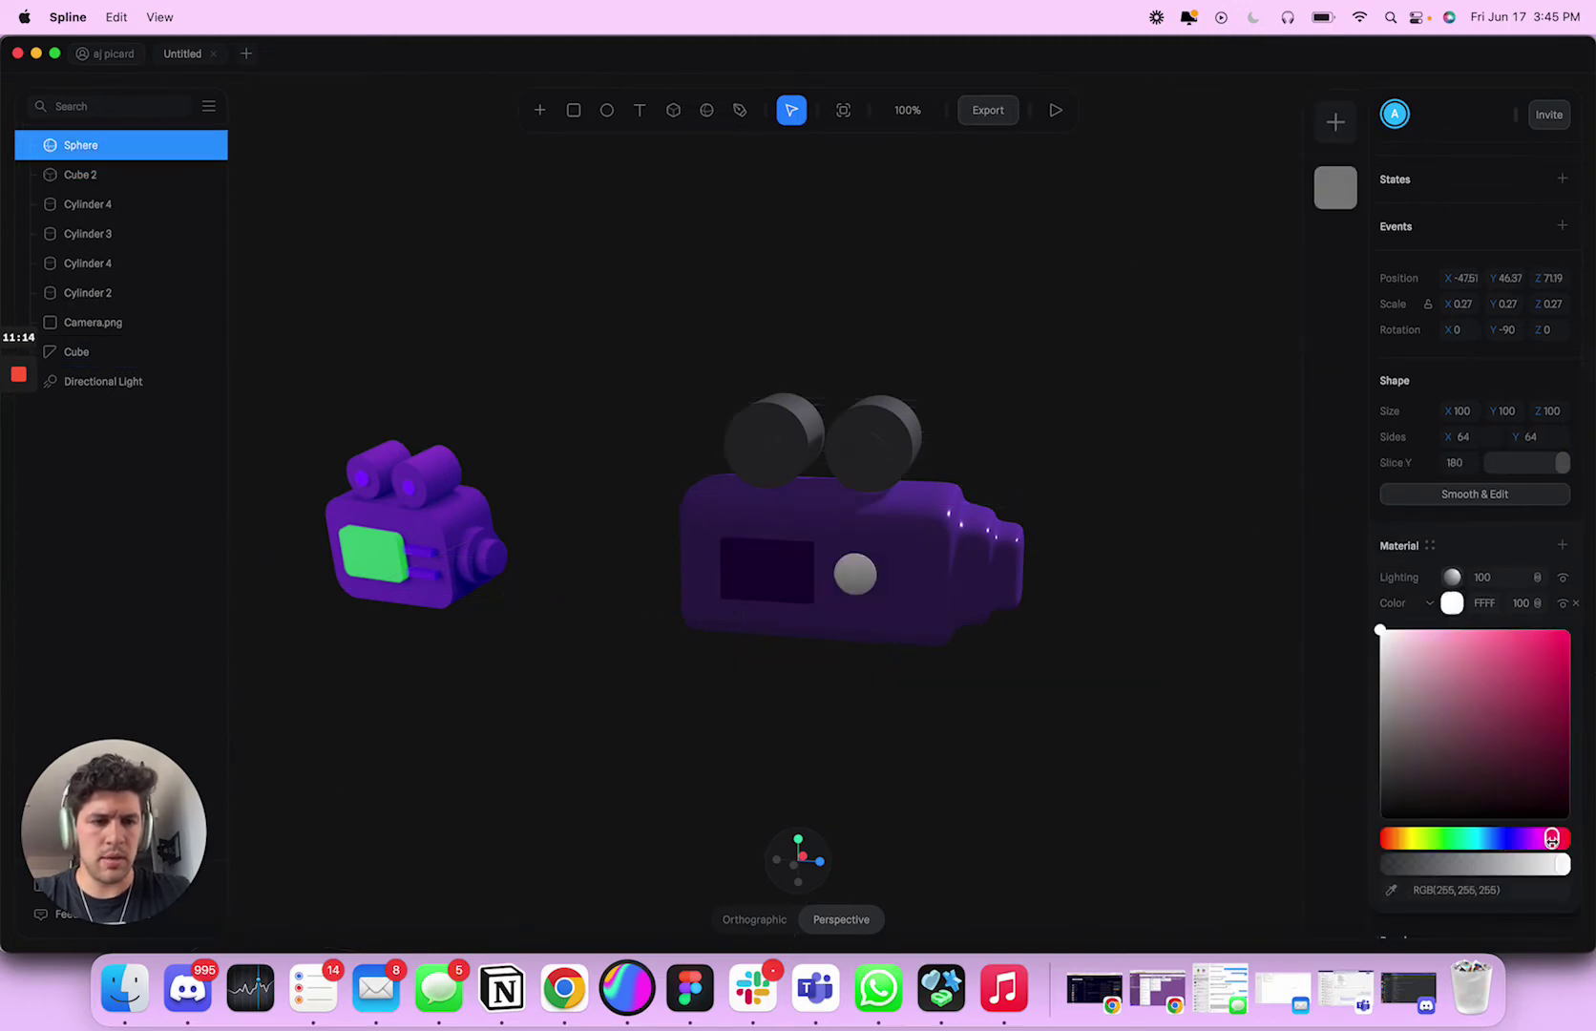
{"action": "left_click_drag", "start_coordinate": [1516, 676], "coordinate": [1549, 633]}
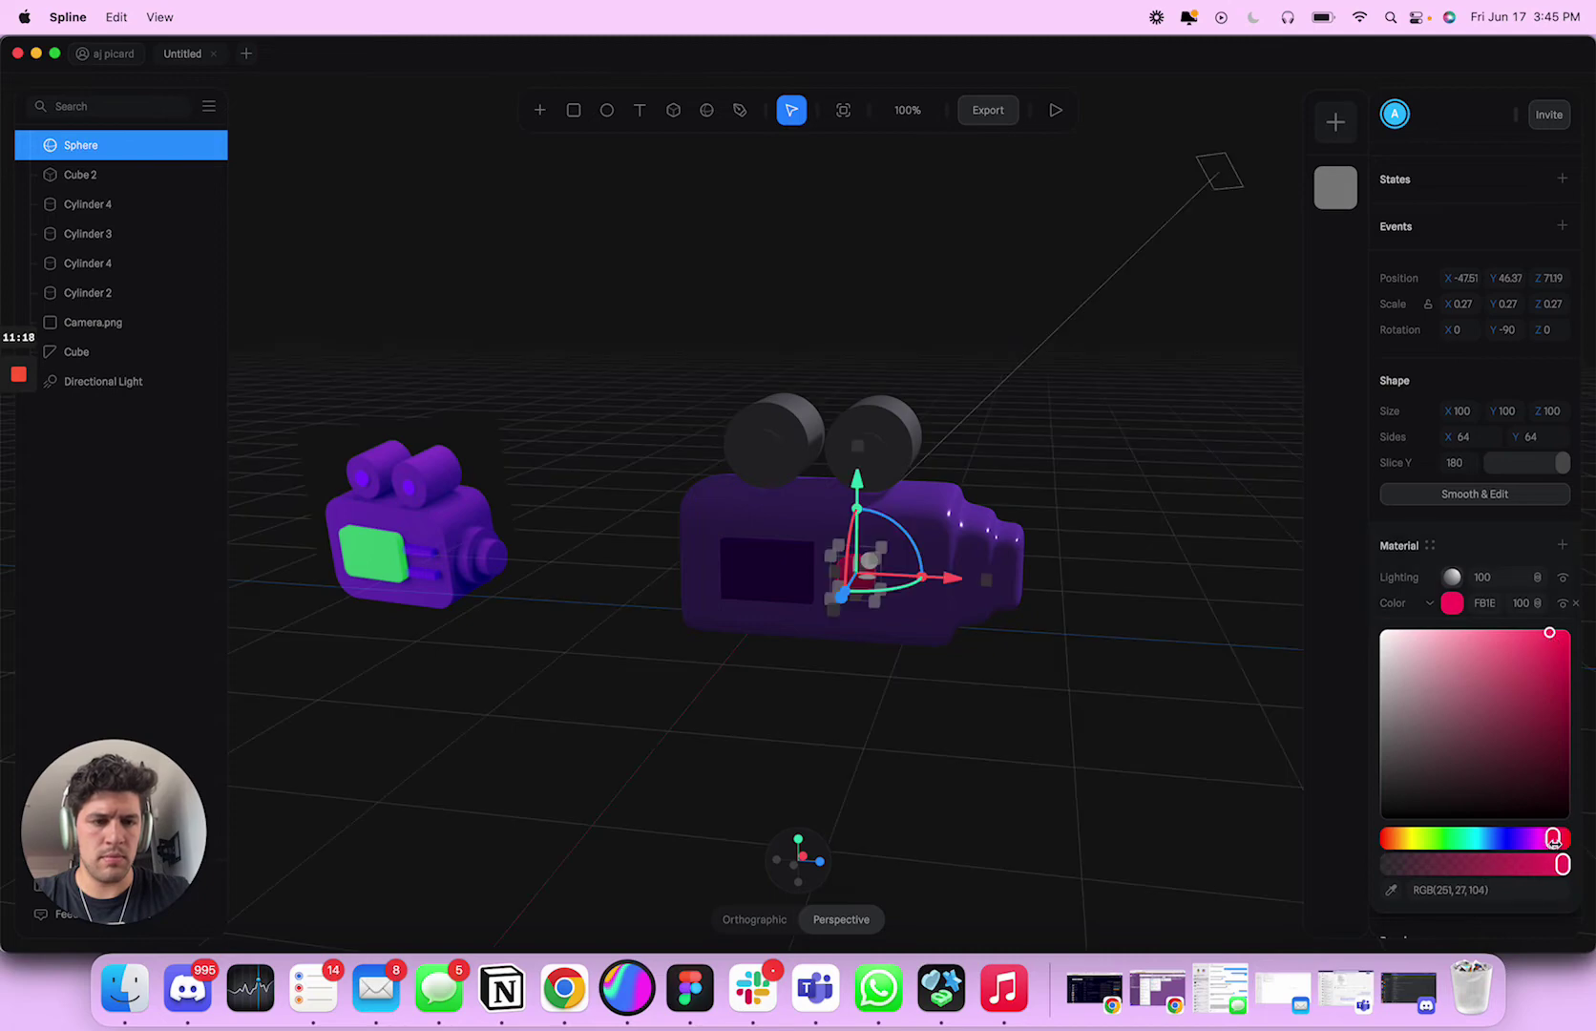
{"action": "left_click_drag", "start_coordinate": [1553, 838], "coordinate": [1567, 839]}
Step: Change the material lighting type of the red sphere and of the screen cube
{"action": "left_click", "coordinate": [1455, 578]}
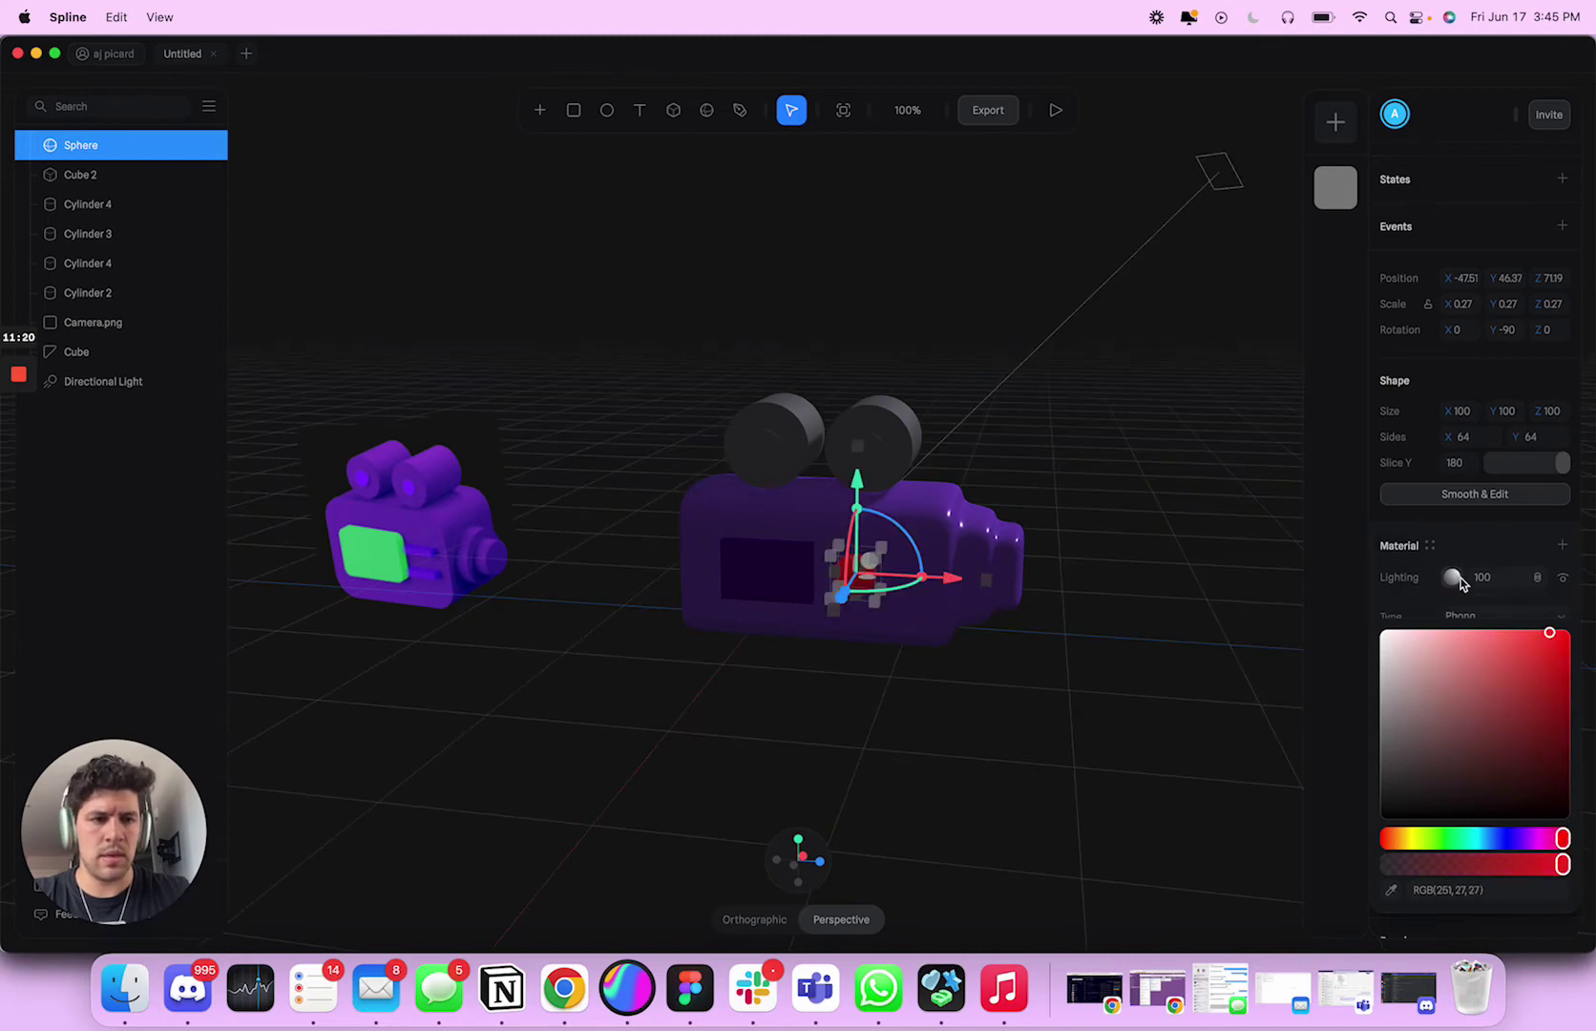
{"action": "left_click", "coordinate": [1458, 580]}
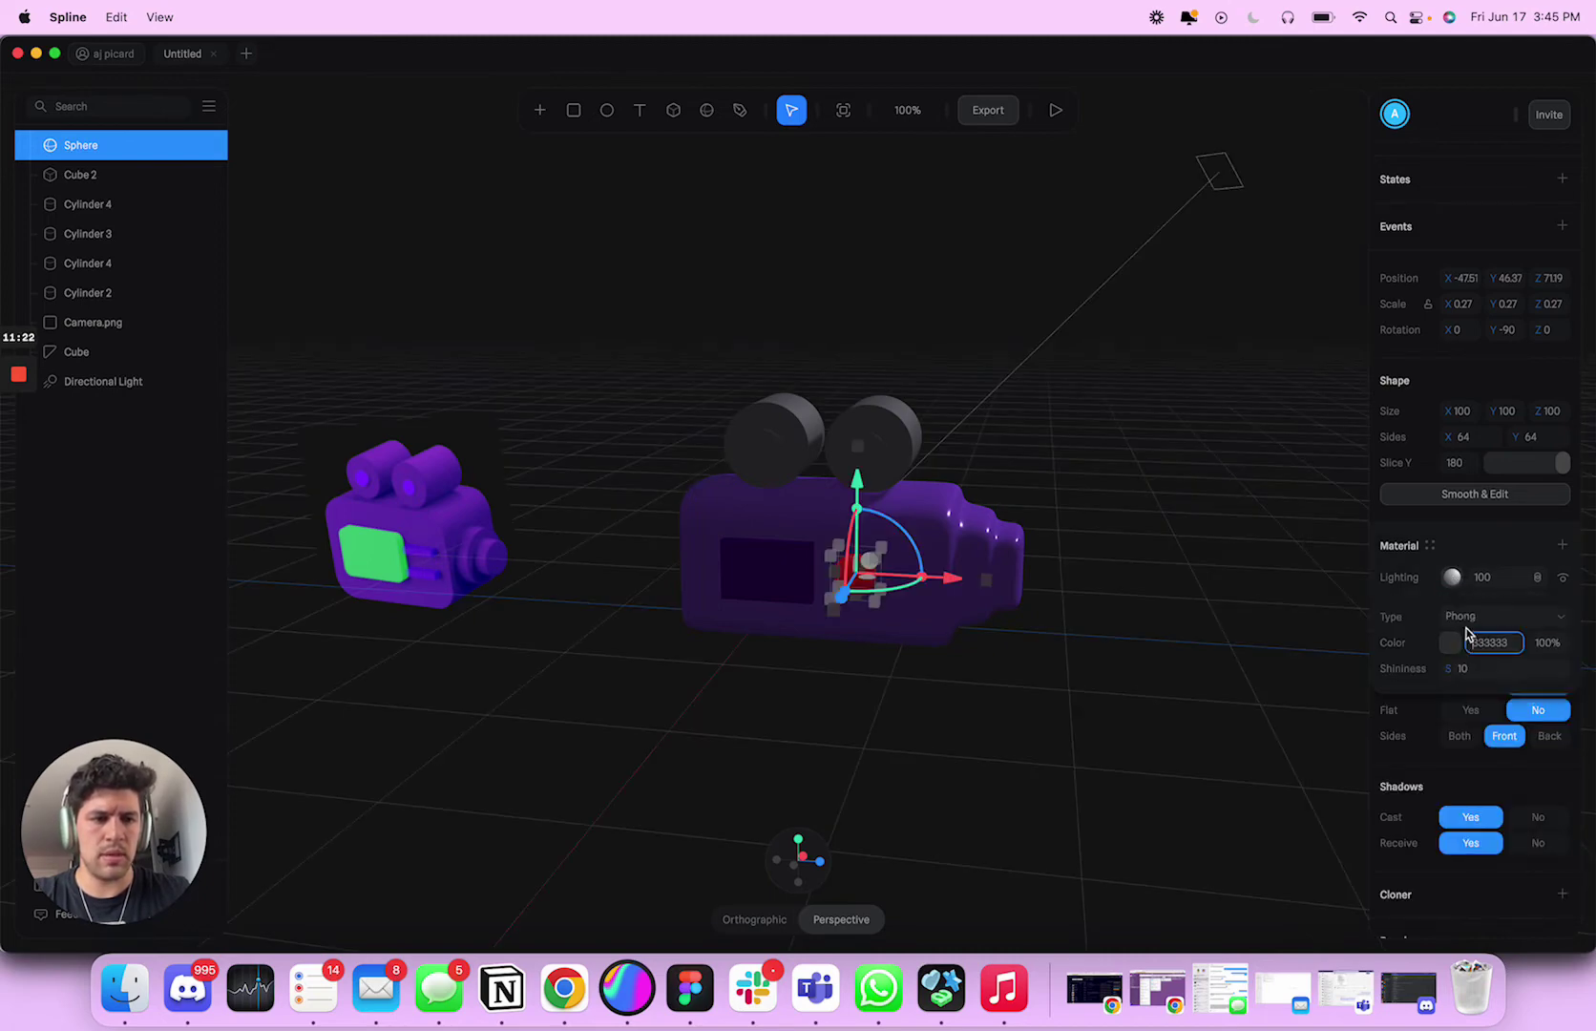
{"action": "left_click", "coordinate": [1466, 628]}
{"action": "left_click", "coordinate": [788, 581]}
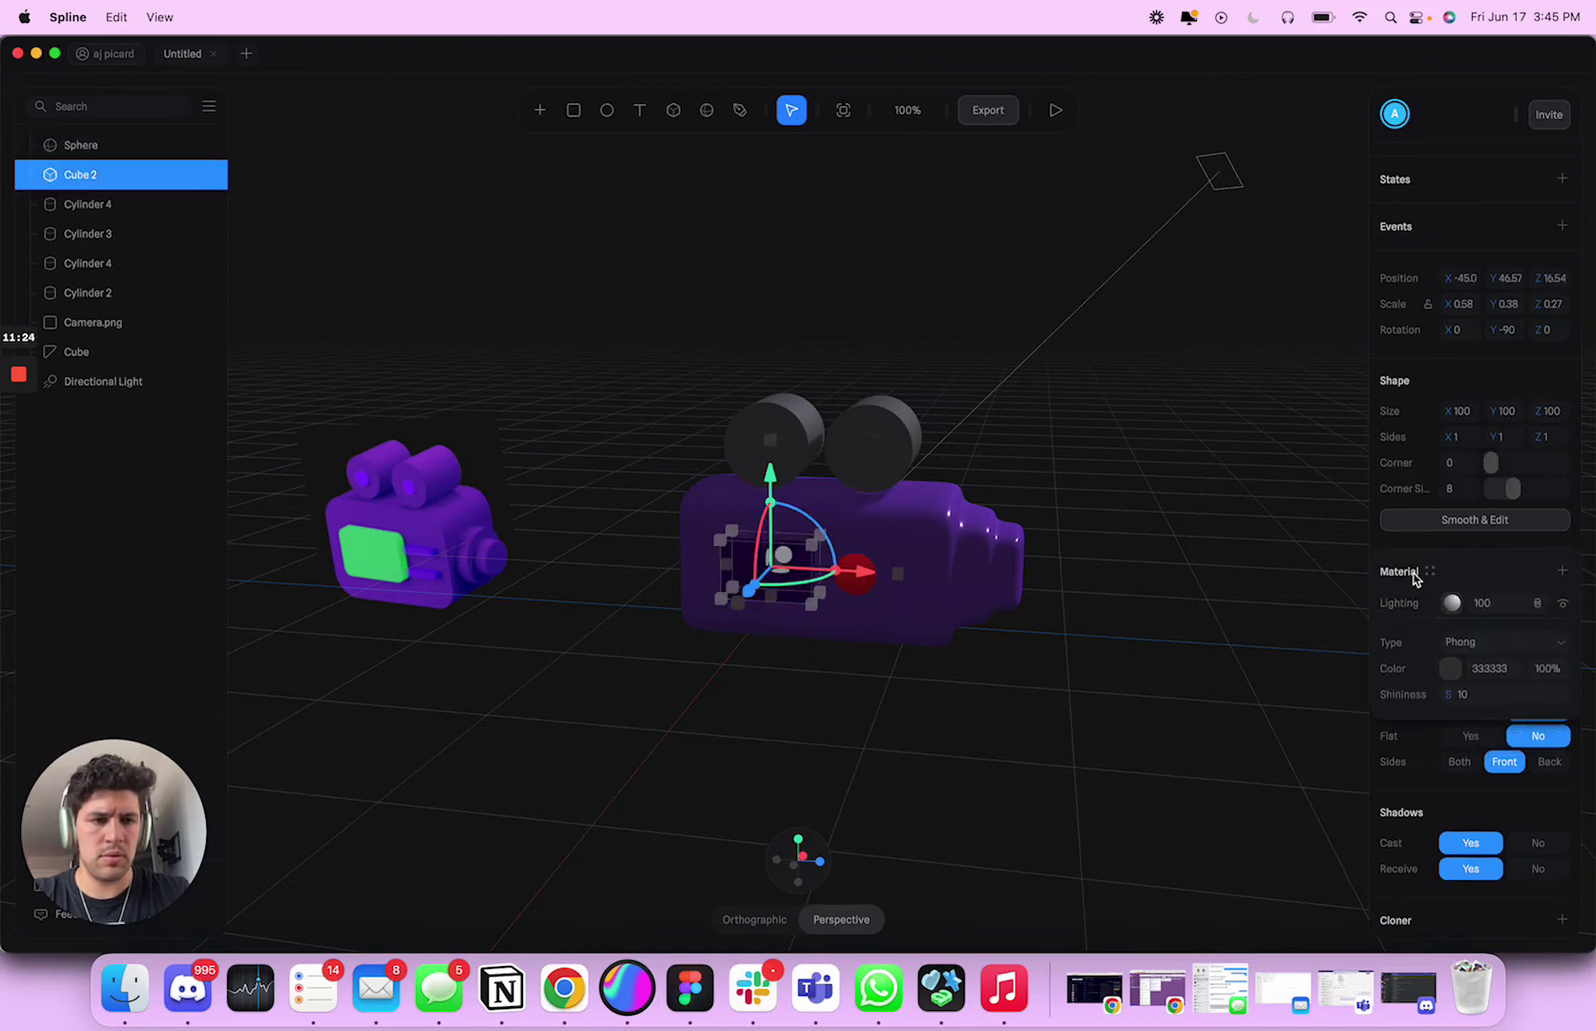
{"action": "left_click", "coordinate": [1468, 644]}
{"action": "left_click", "coordinate": [1165, 634]}
{"action": "left_click", "coordinate": [1165, 632]}
Step: Move the directional light along X to about -199 so it lights the side with the screen
{"action": "left_click_drag", "start_coordinate": [1165, 630], "coordinate": [1218, 634], "text": "alt"}
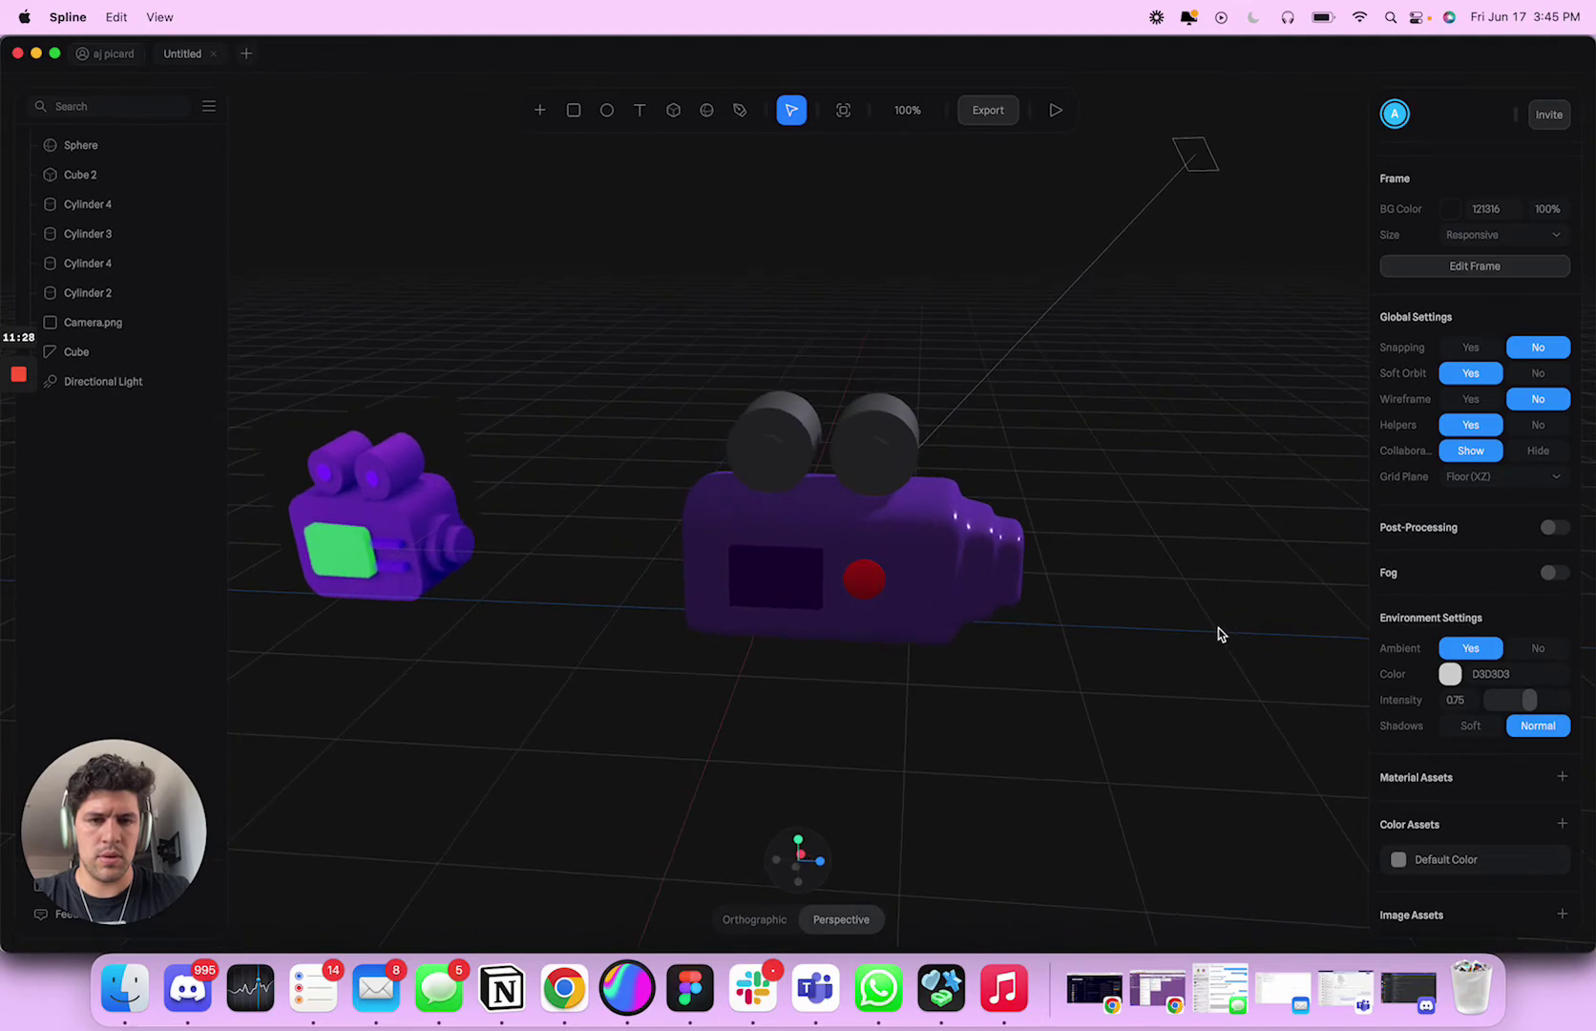
{"action": "left_click", "coordinate": [1204, 180]}
{"action": "left_click", "coordinate": [1206, 180]}
{"action": "left_click_drag", "start_coordinate": [1232, 438], "coordinate": [1332, 435], "text": "alt"}
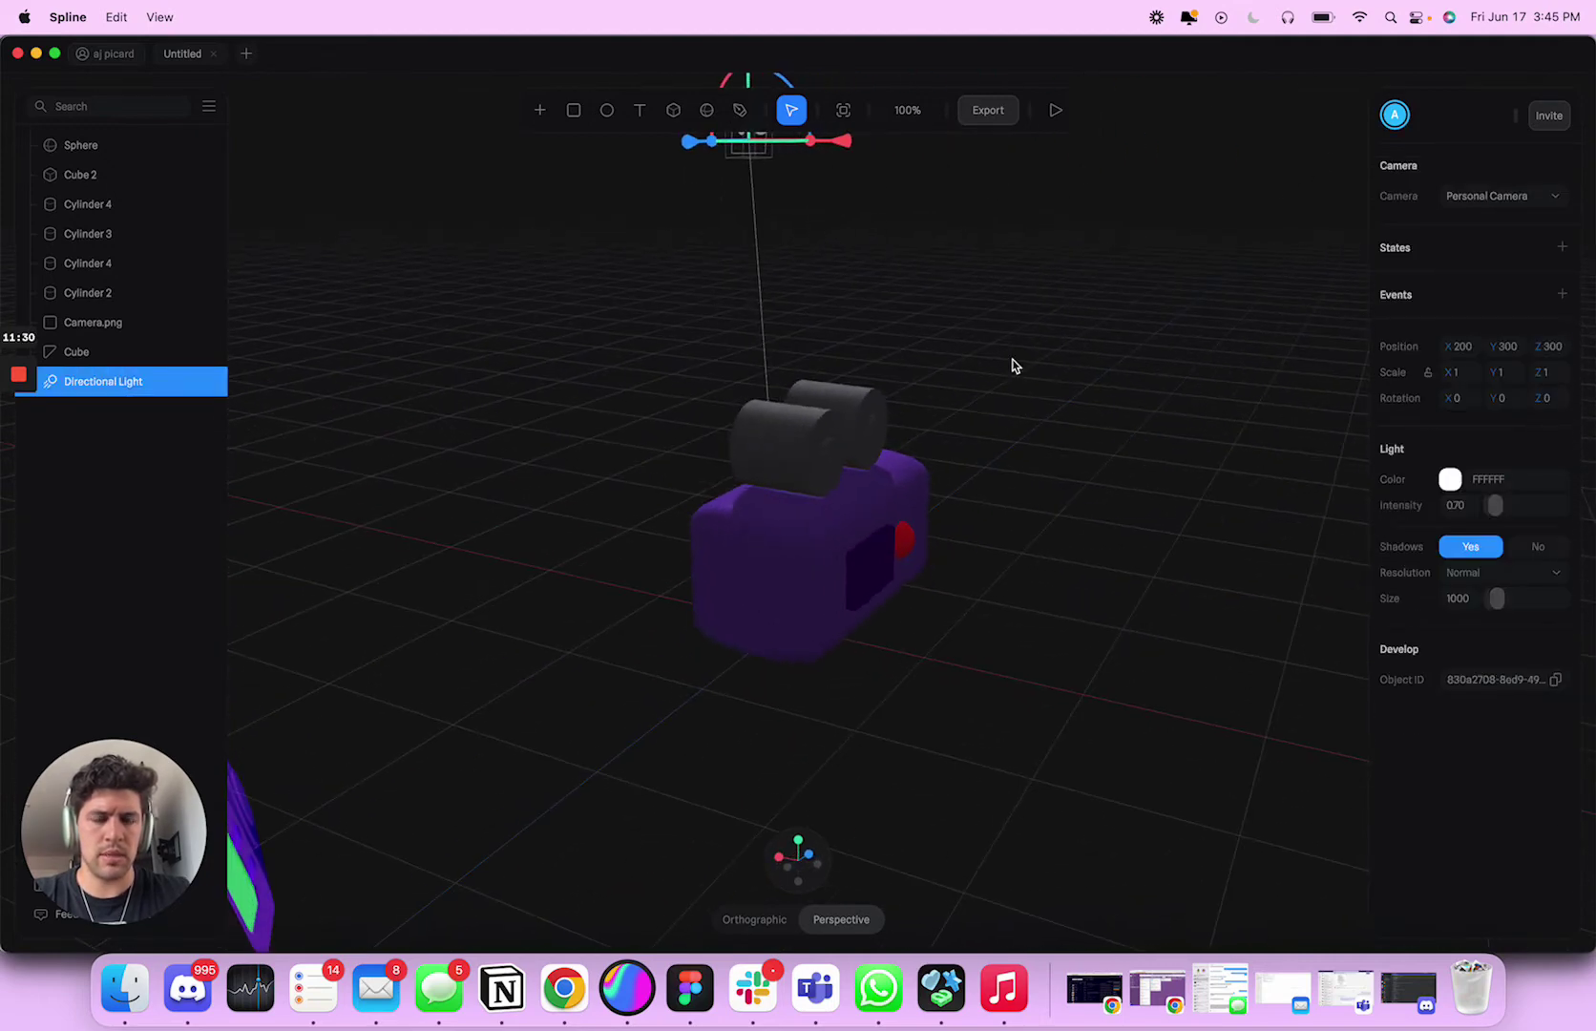
{"action": "scroll", "coordinate": [1013, 365], "scroll_direction": "down", "scroll_amount": 10}
{"action": "scroll", "coordinate": [1012, 364], "scroll_direction": "up", "scroll_amount": 3}
{"action": "left_click_drag", "start_coordinate": [876, 321], "coordinate": [1127, 420]}
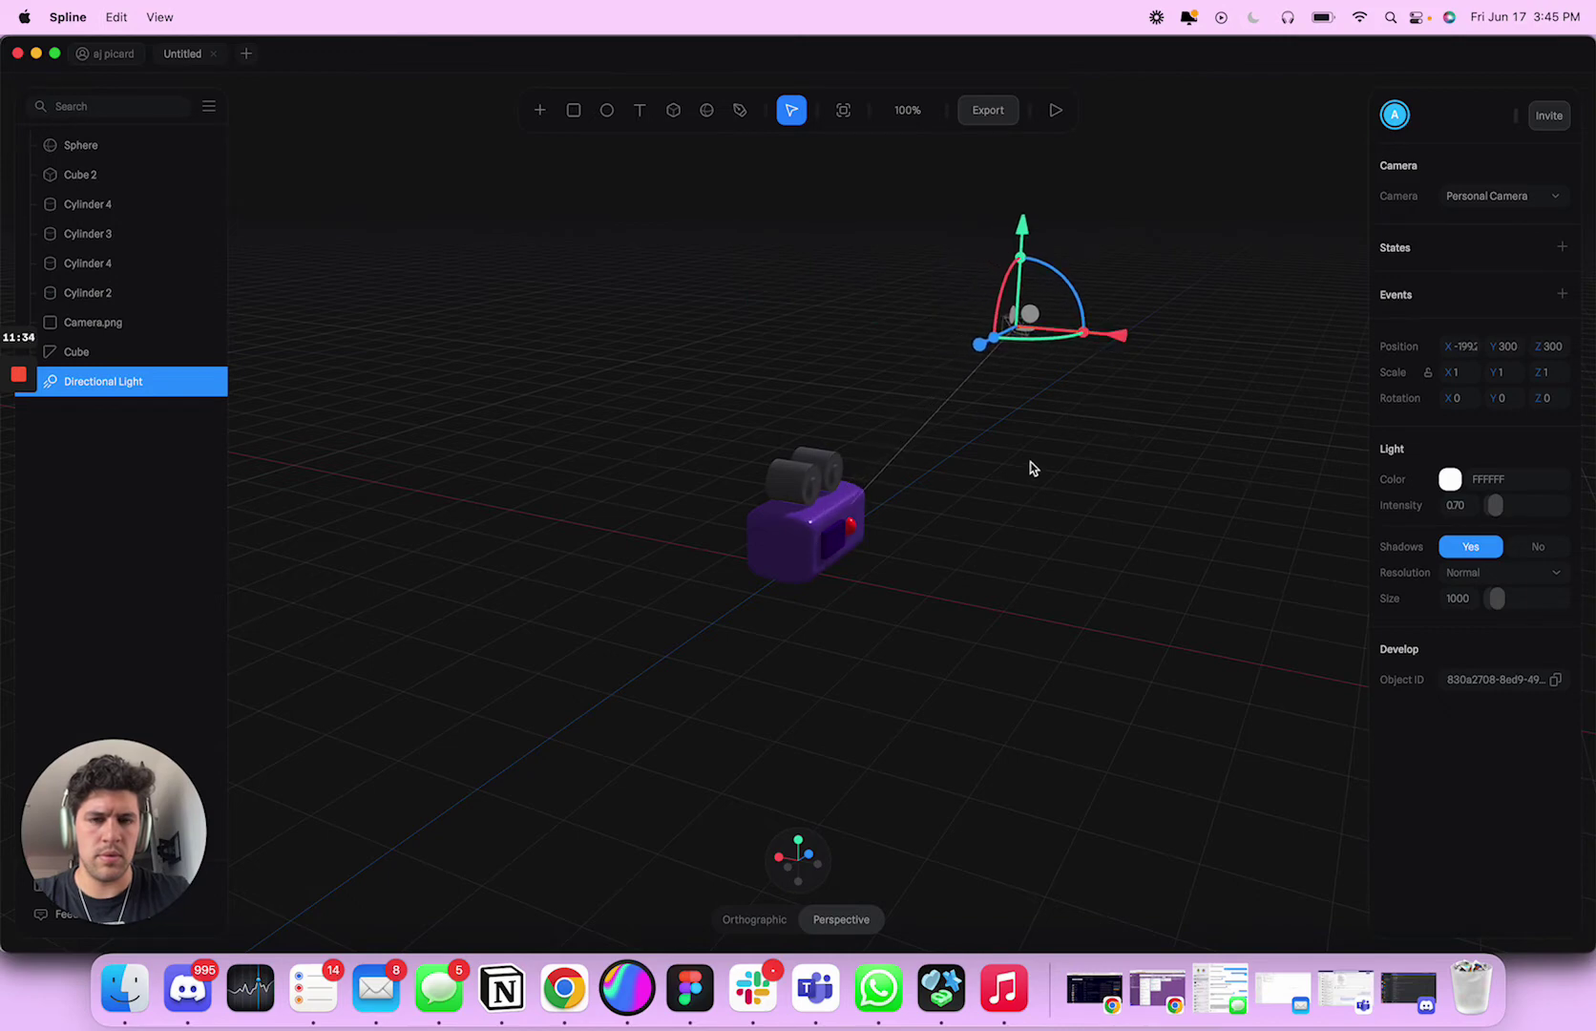
Step: Delete the Camera.png reference image from the scene
{"action": "left_click_drag", "start_coordinate": [1031, 462], "coordinate": [737, 516], "text": "alt"}
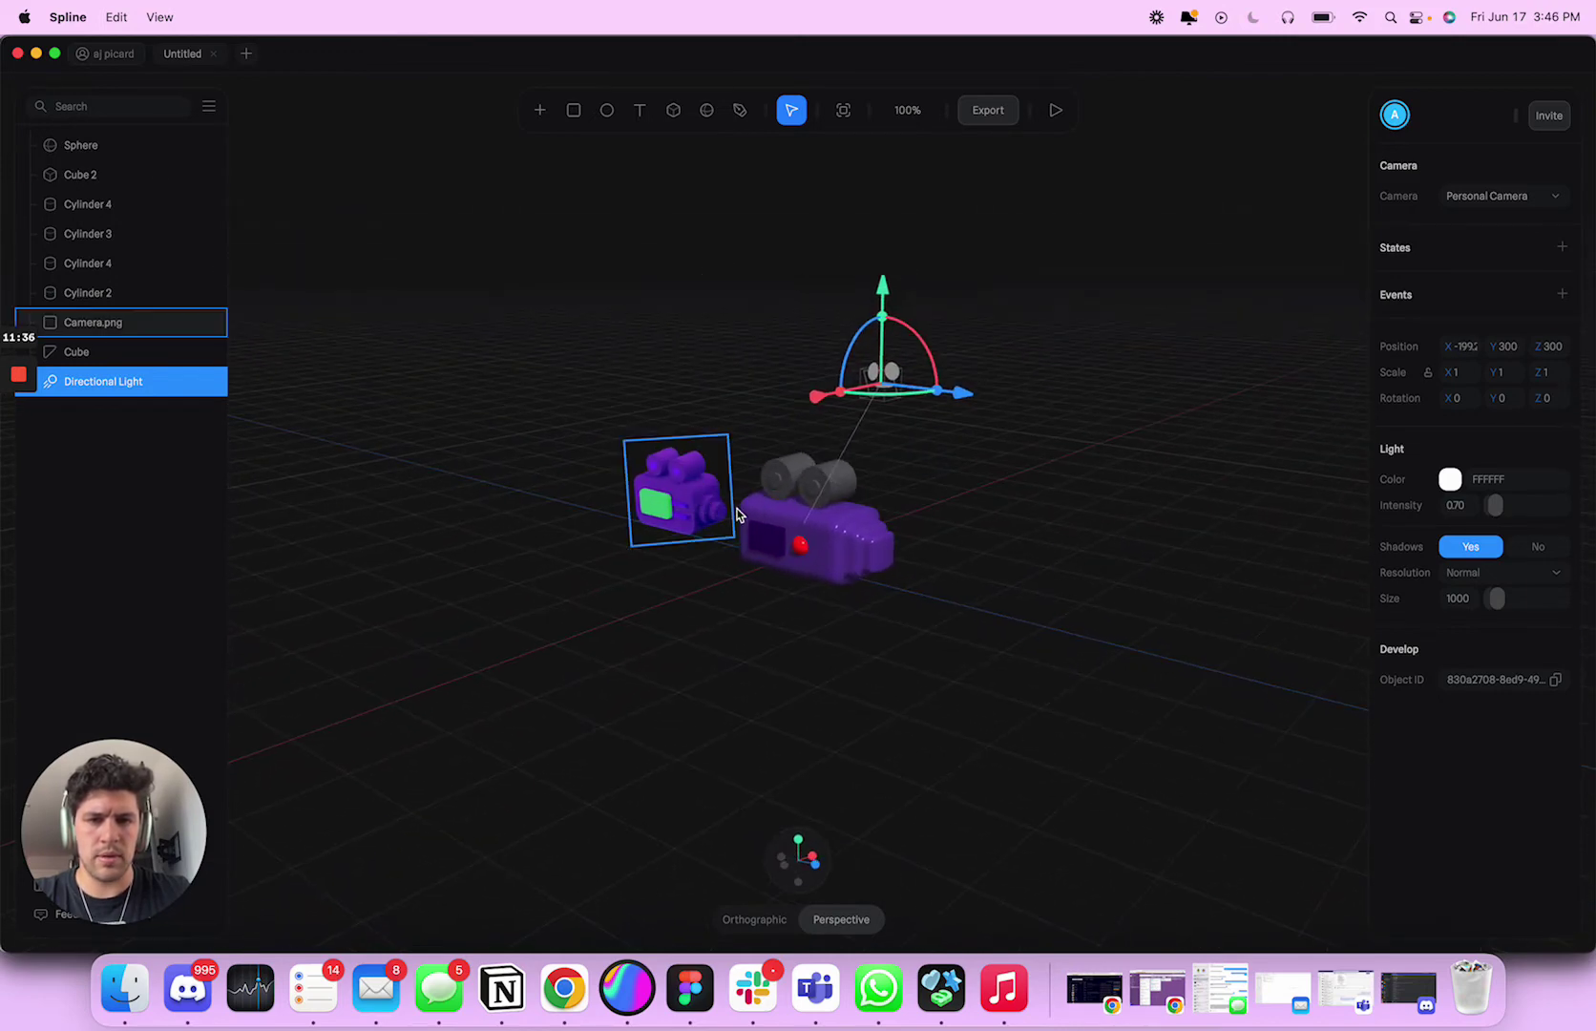
{"action": "scroll", "coordinate": [779, 516], "scroll_direction": "up", "scroll_amount": 5}
{"action": "scroll", "coordinate": [779, 517], "scroll_direction": "down", "scroll_amount": 5}
{"action": "left_click", "coordinate": [616, 482]}
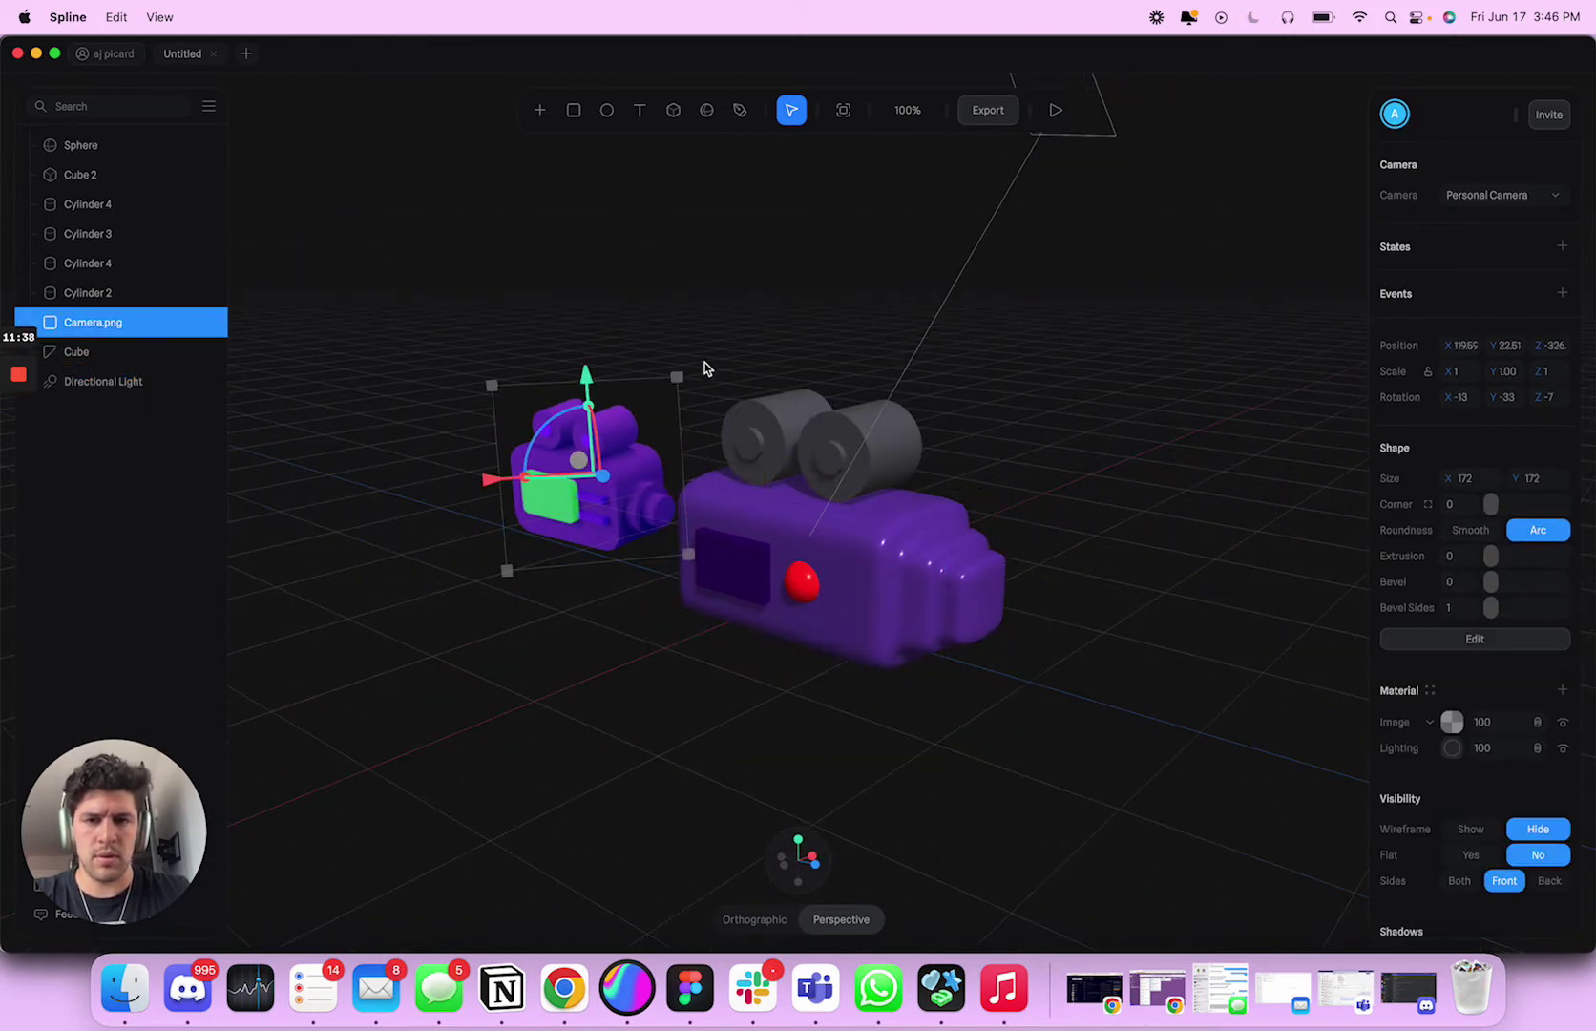
{"action": "scroll", "coordinate": [720, 325], "scroll_direction": "up", "scroll_amount": 2}
{"action": "key", "text": "Delete"}
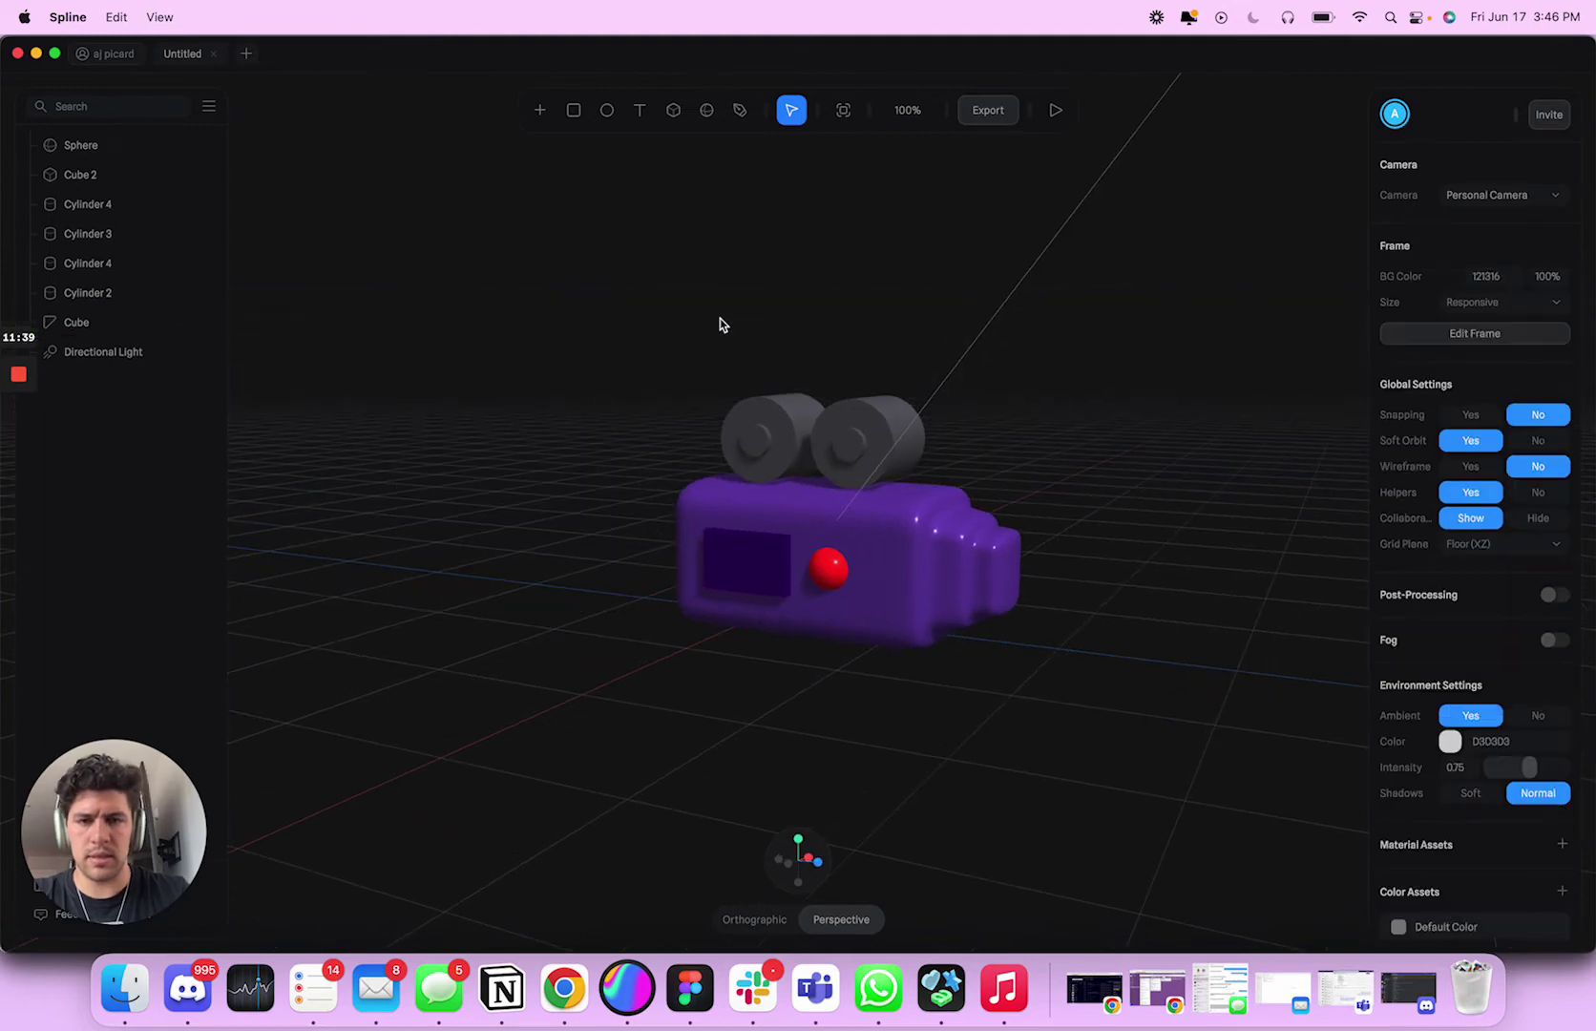
Step: Lower the red sphere to about Y 44 and move it together with the screen cube slightly toward the lens
{"action": "left_click", "coordinate": [829, 565]}
{"action": "left_click_drag", "start_coordinate": [1093, 519], "coordinate": [786, 566]}
{"action": "left_click_drag", "start_coordinate": [879, 473], "coordinate": [879, 476]}
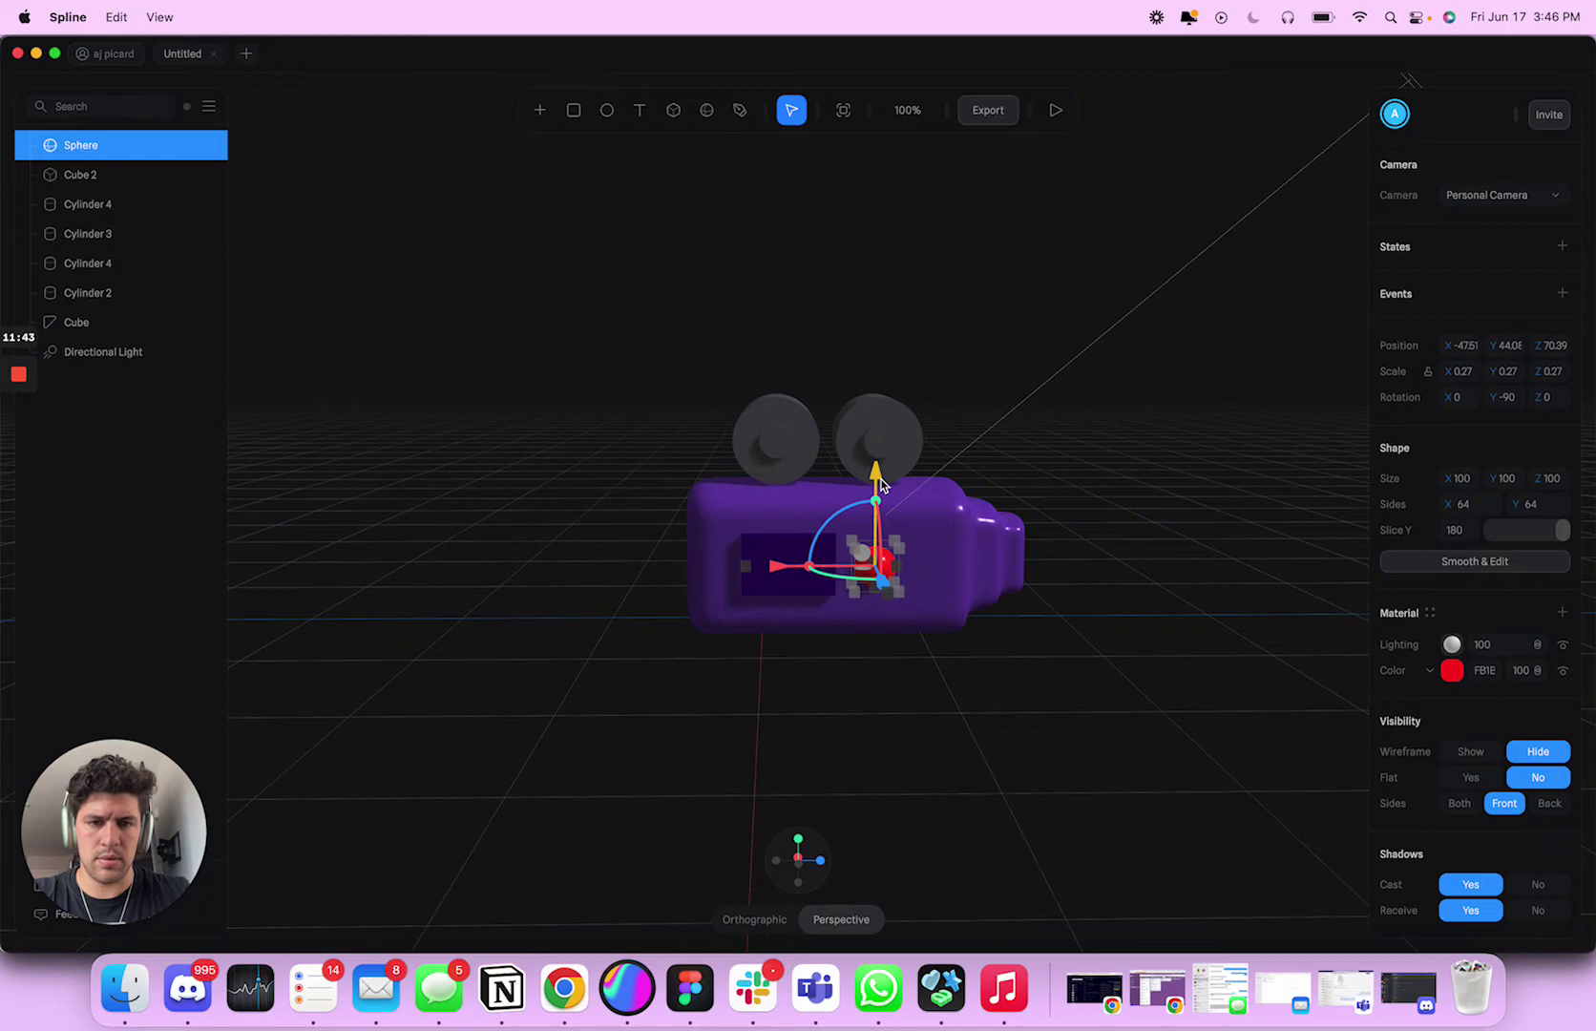
{"action": "left_click", "coordinate": [763, 560], "text": "shift"}
{"action": "left_click", "coordinate": [1185, 482]}
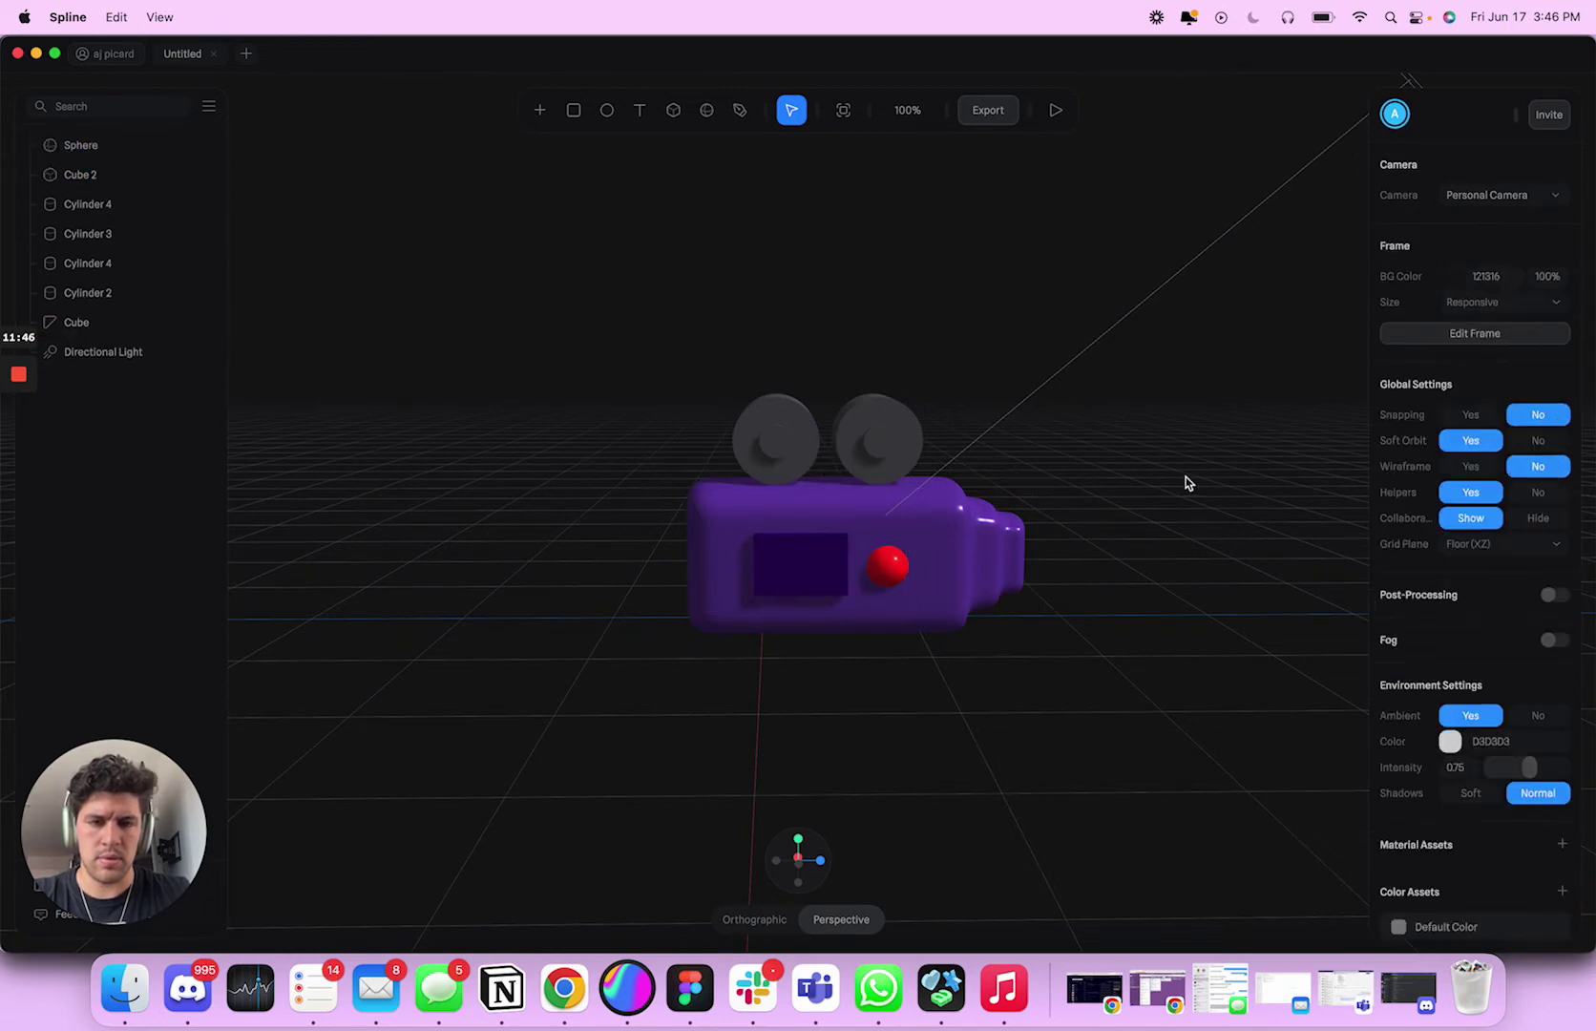
Step: Open the camera body's mesh for editing and switch to face editing for the lens front
{"action": "left_click_drag", "start_coordinate": [1186, 476], "coordinate": [1084, 484]}
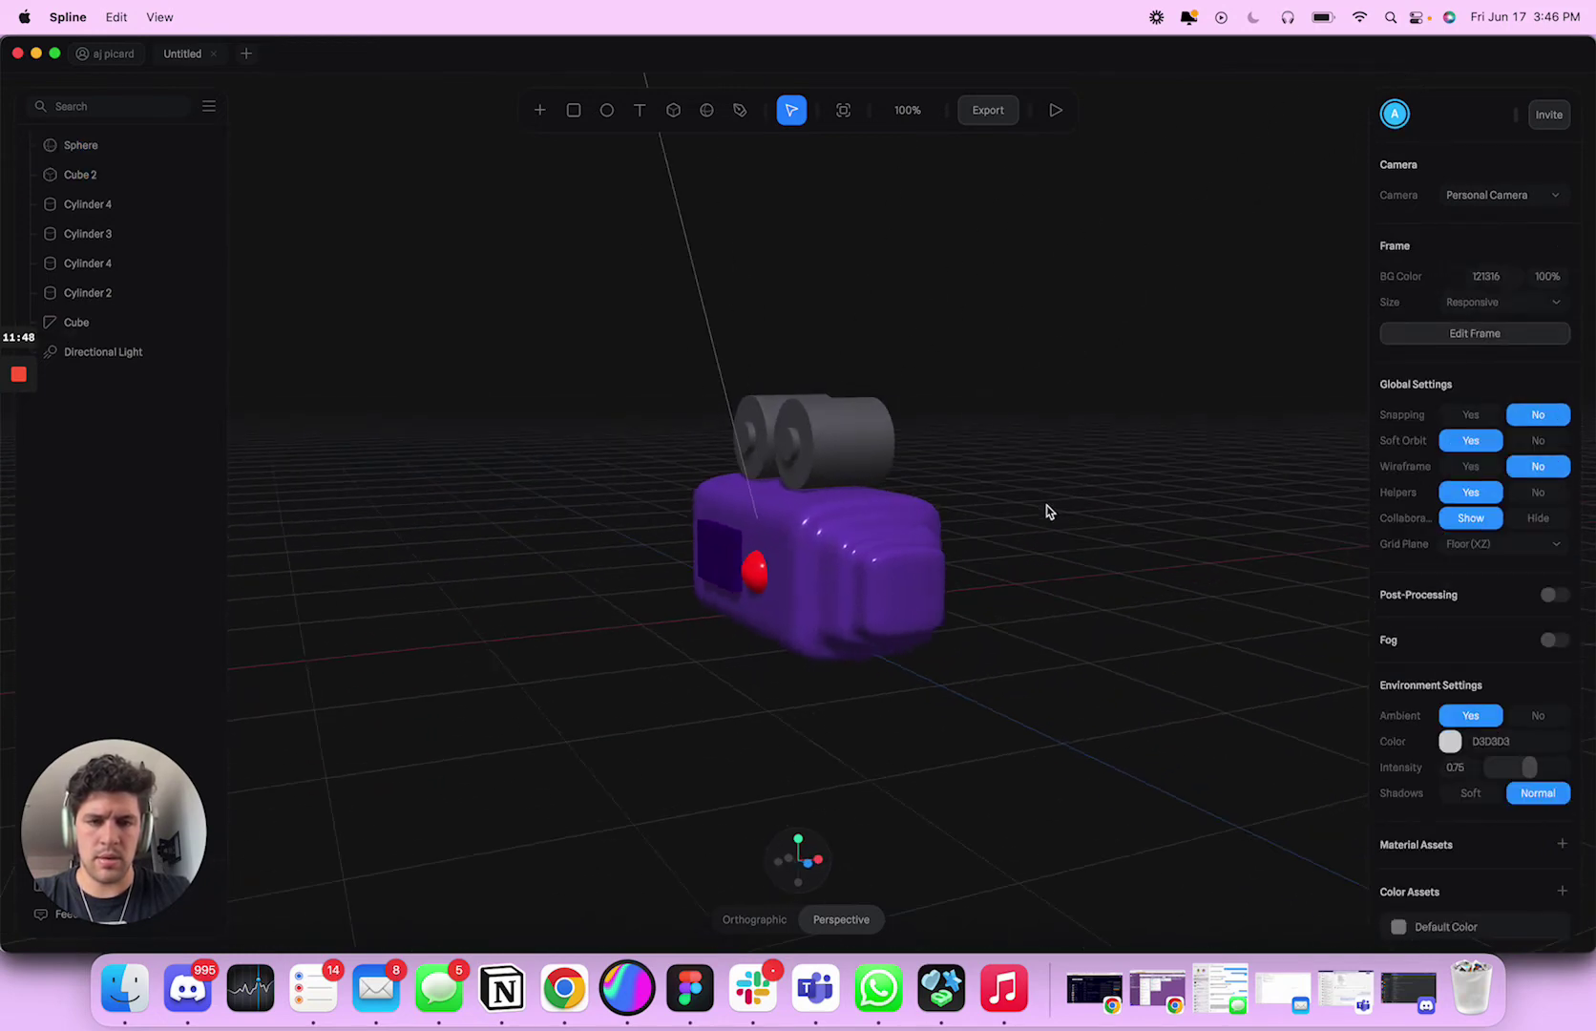
{"action": "left_click", "coordinate": [852, 606]}
{"action": "left_click_drag", "start_coordinate": [1077, 542], "coordinate": [1014, 563]}
{"action": "left_click", "coordinate": [815, 598]}
{"action": "left_click", "coordinate": [949, 552]}
{"action": "left_click", "coordinate": [924, 591]}
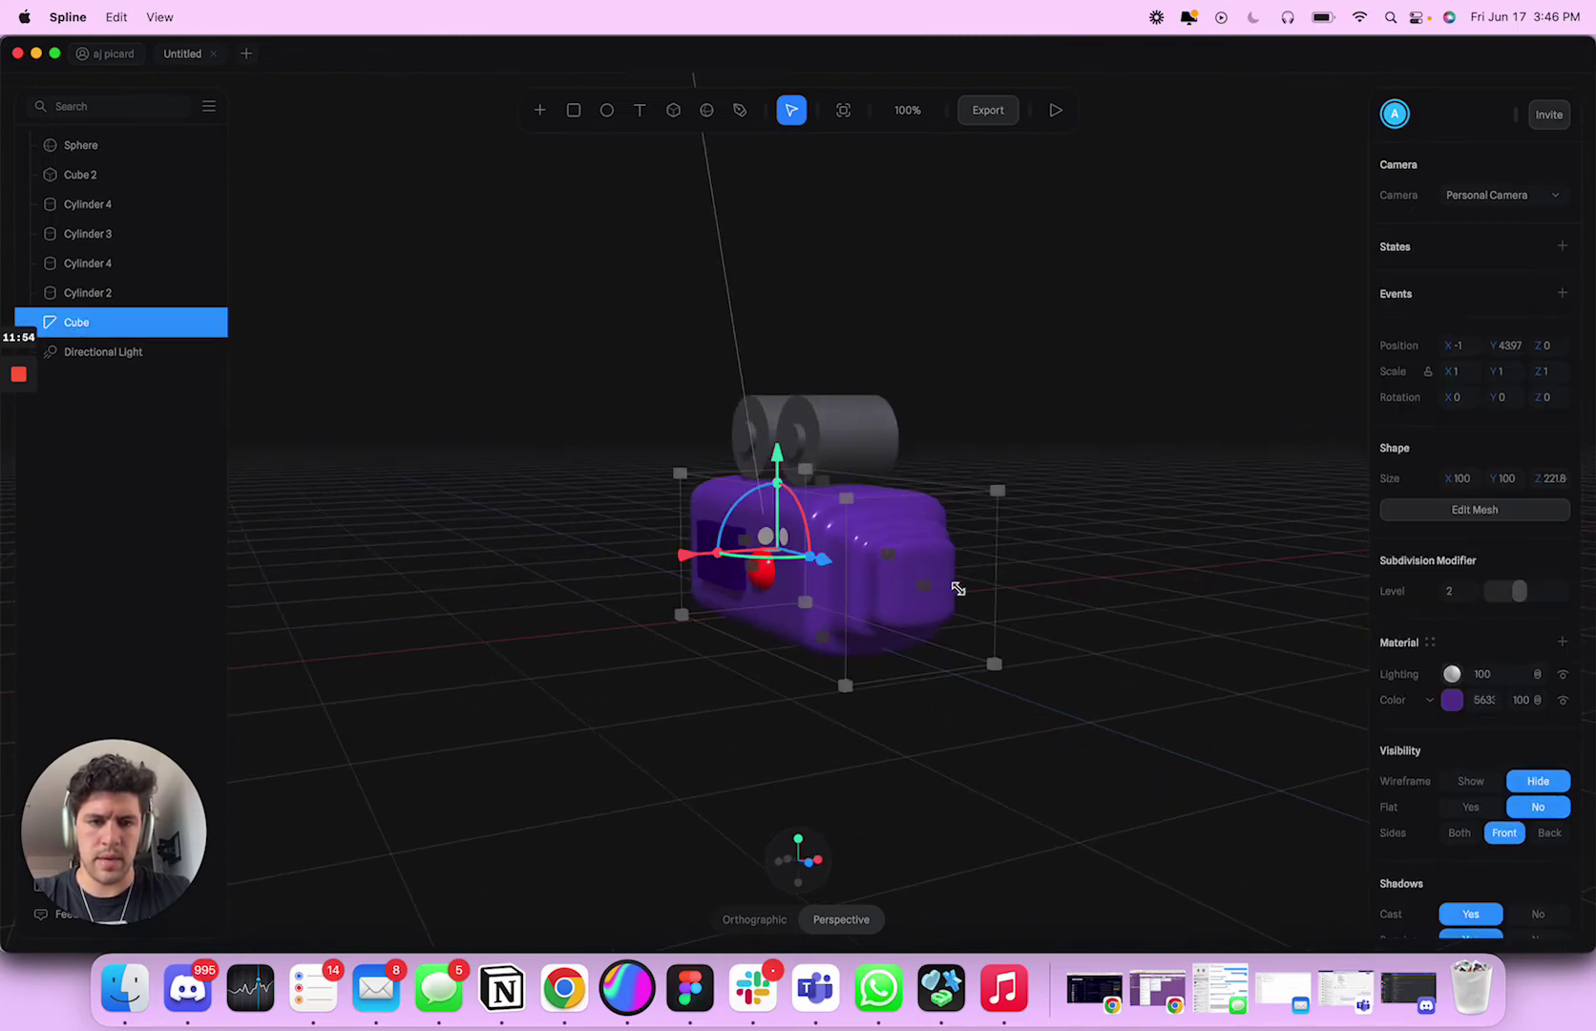
{"action": "left_click", "coordinate": [1475, 515]}
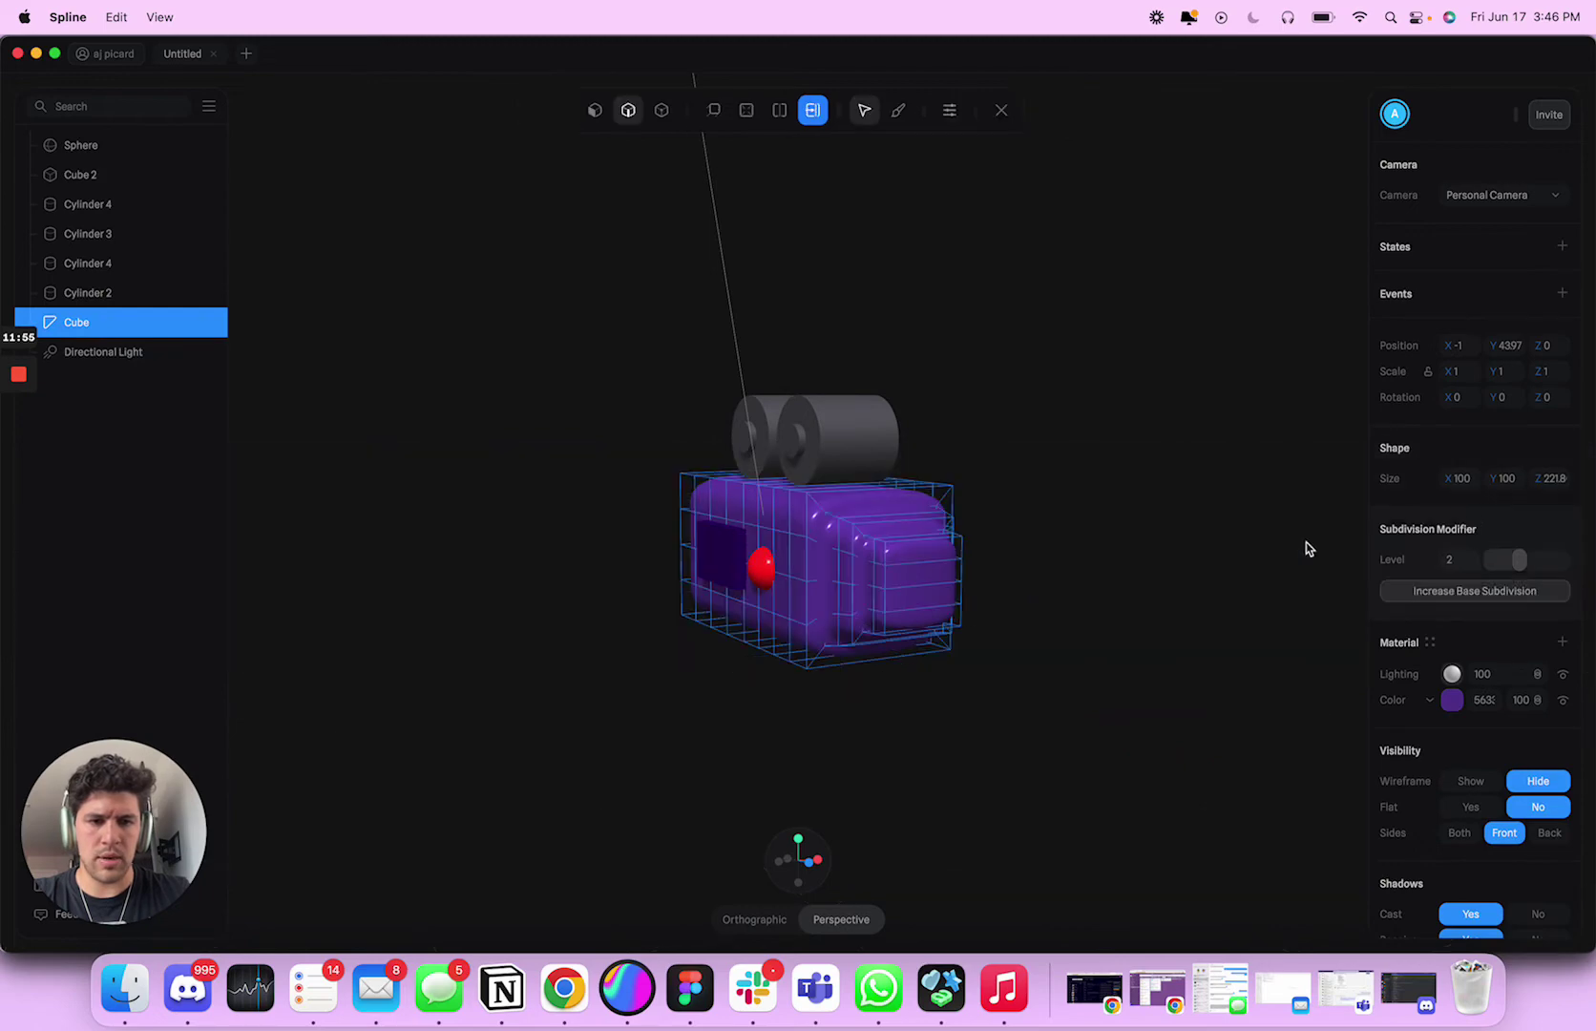
{"action": "left_click", "coordinate": [928, 563]}
{"action": "left_click", "coordinate": [746, 110]}
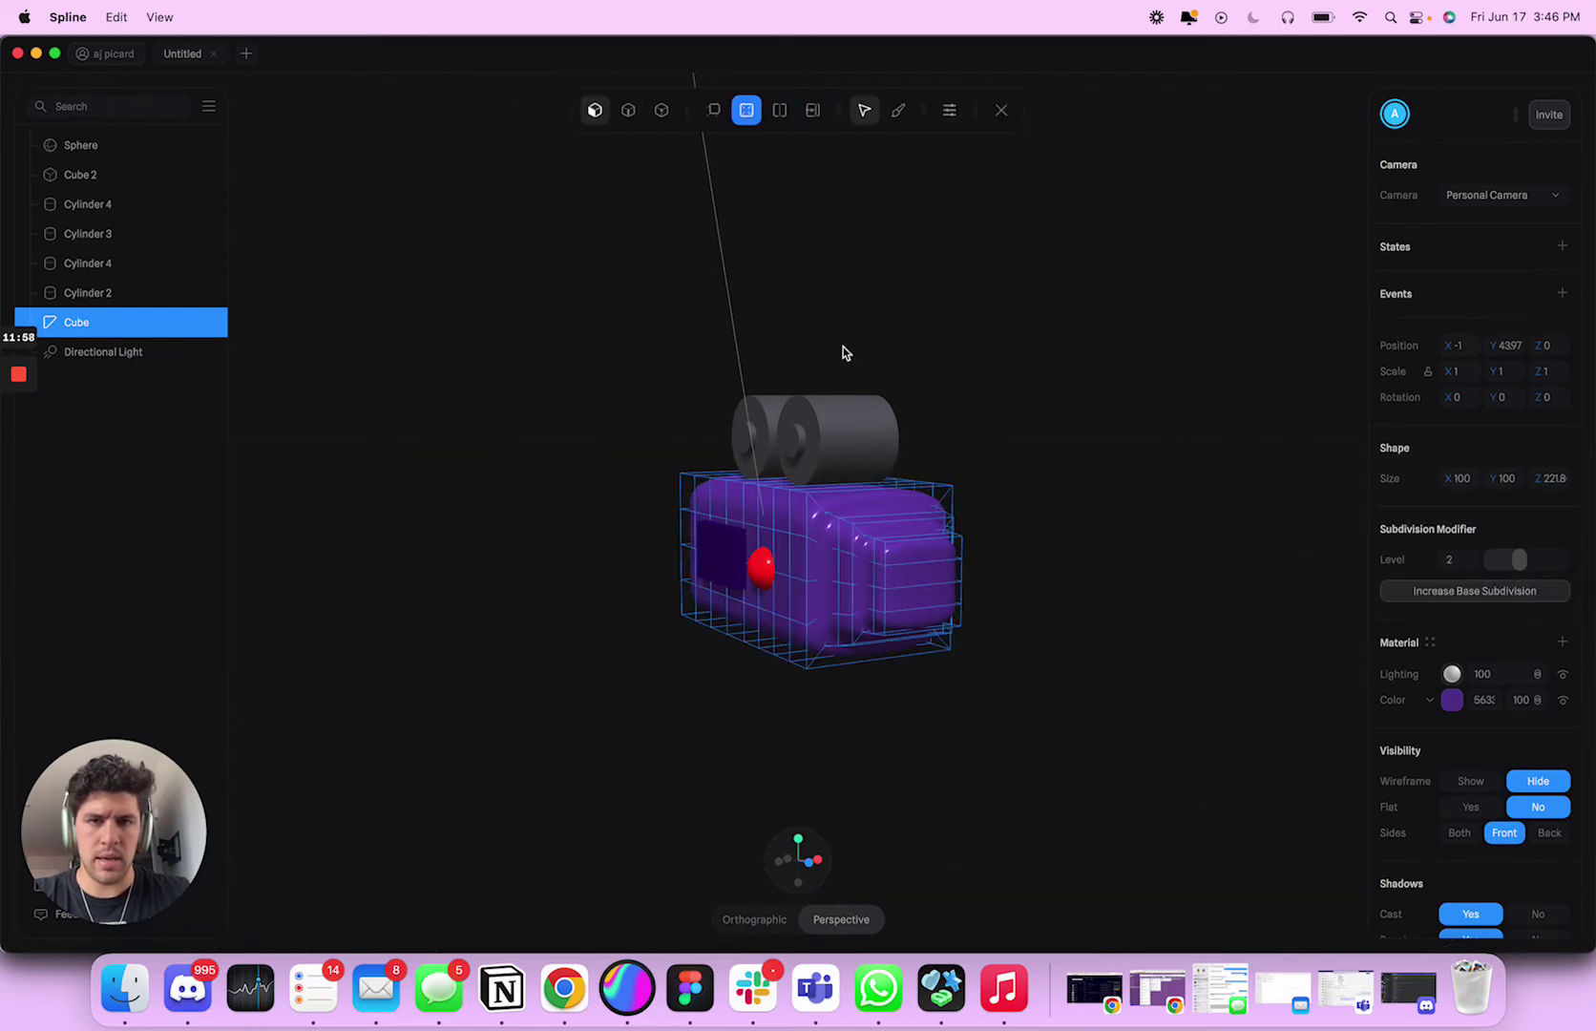
Step: Select the faces on the lens's front end and try to push them inward toward the body
{"action": "left_click", "coordinate": [930, 552]}
{"action": "left_click", "coordinate": [922, 576], "text": "shift"}
{"action": "left_click", "coordinate": [927, 600], "text": "shift"}
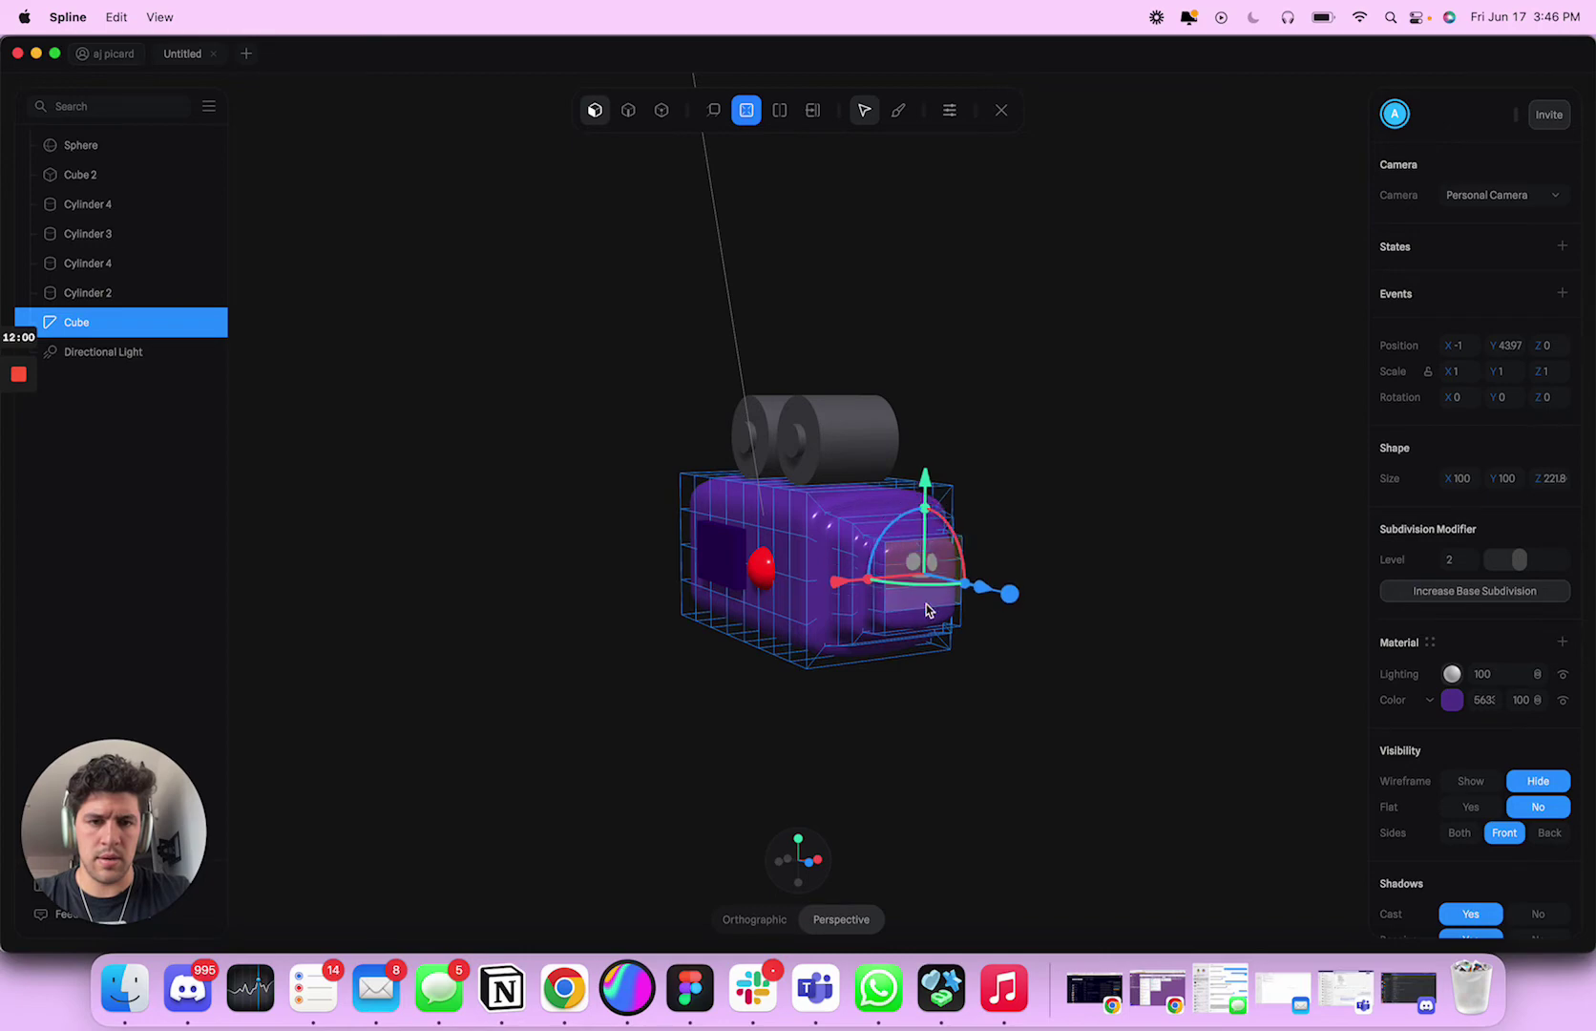
{"action": "left_click", "coordinate": [931, 620], "text": "shift"}
{"action": "mouse_move", "coordinate": [999, 608]}
{"action": "left_mouse_down"}
{"action": "mouse_move", "coordinate": [1059, 631]}
{"action": "mouse_move", "coordinate": [975, 609]}
{"action": "left_mouse_up"}
{"action": "key", "text": "super+z"}
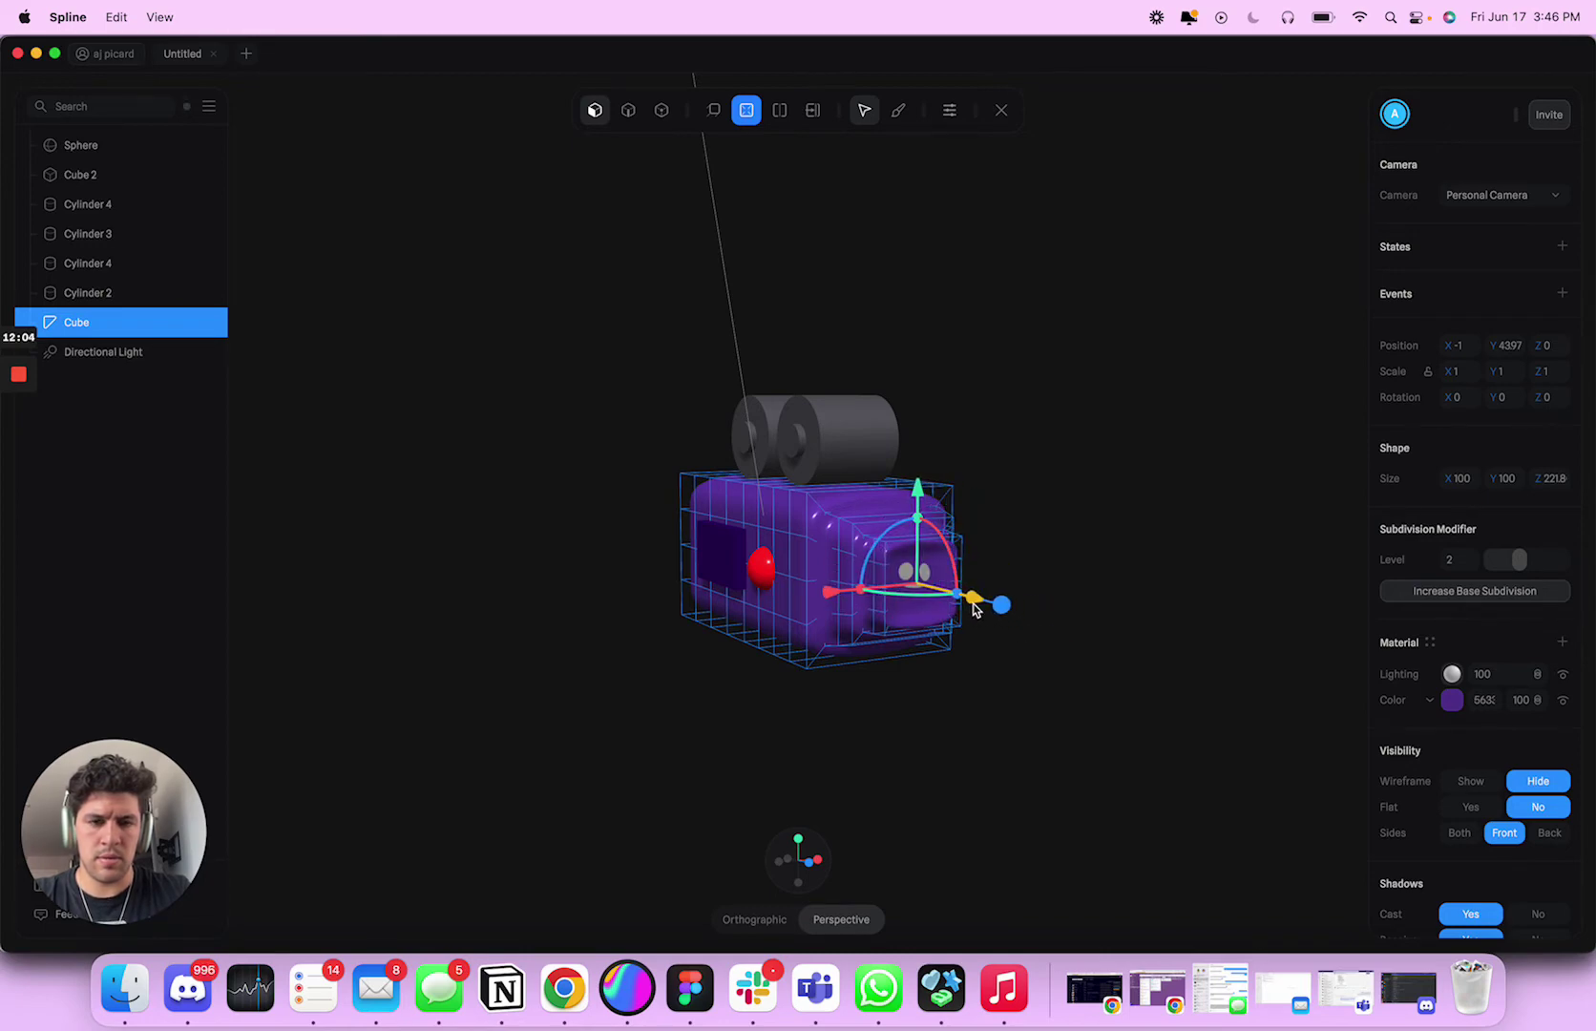
Step: Leave mesh editing of the camera body and deselect it
{"action": "key", "text": "Escape"}
{"action": "mouse_move", "coordinate": [1102, 524]}
{"action": "left_mouse_down", "text": "alt"}
{"action": "mouse_move", "coordinate": [1163, 521]}
{"action": "mouse_move", "coordinate": [1090, 553]}
{"action": "mouse_move", "coordinate": [1113, 547]}
{"action": "left_mouse_up", "text": "alt"}
{"action": "left_click", "coordinate": [1086, 602]}
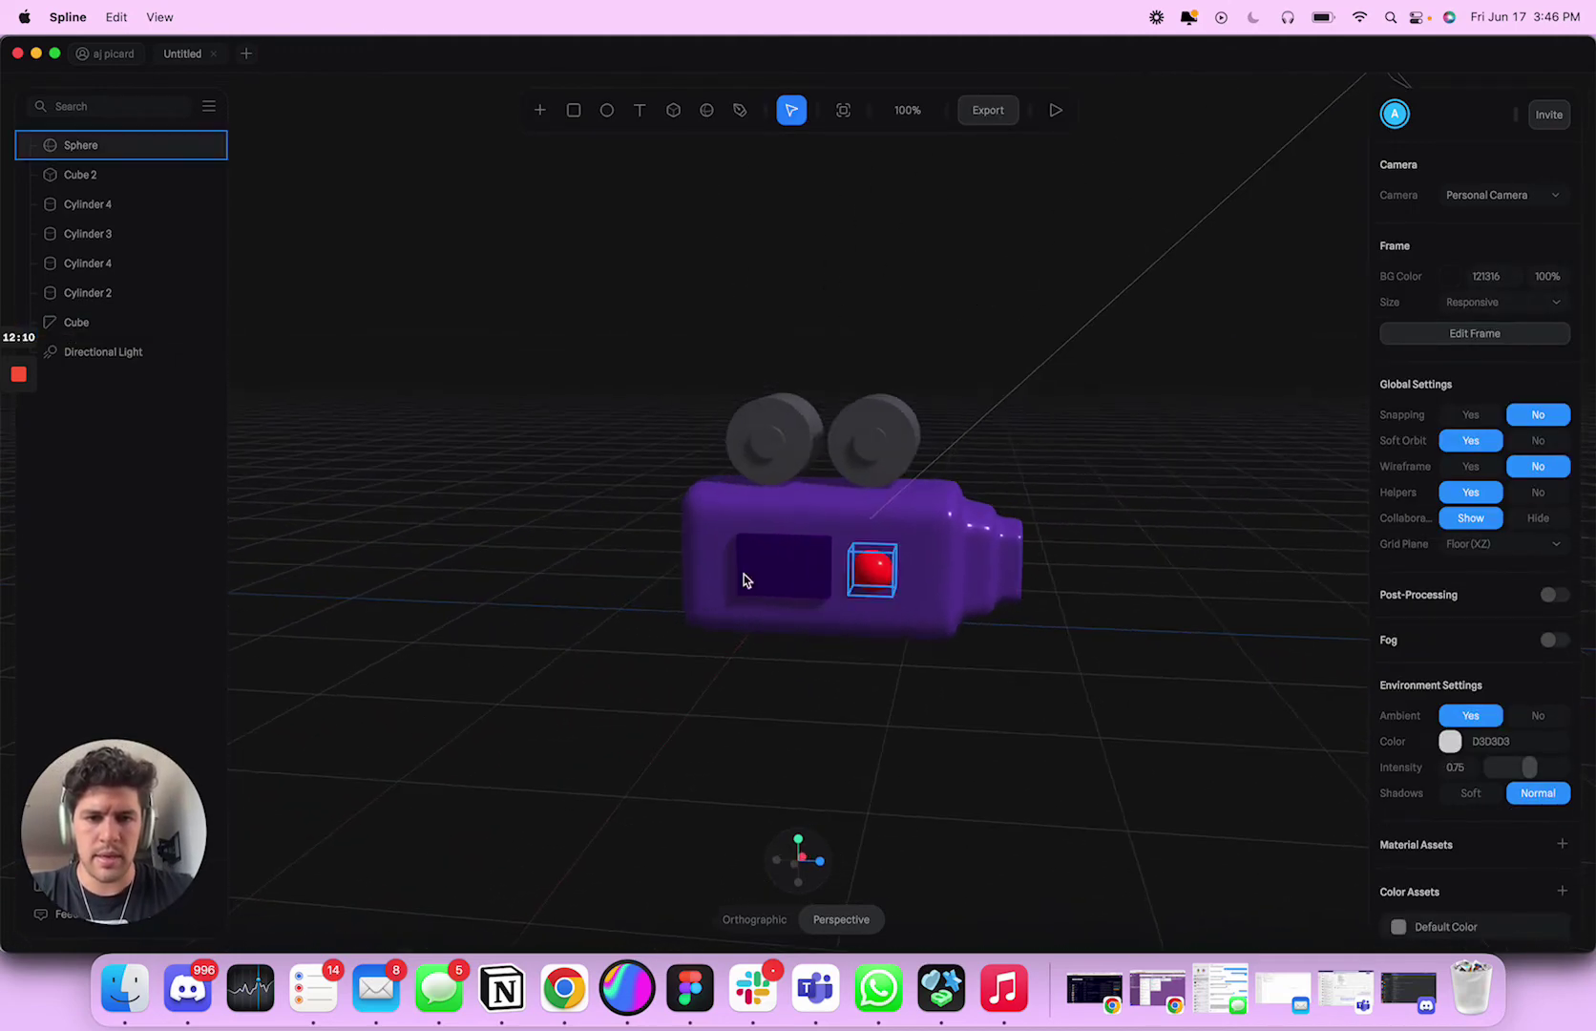
Step: Round the dark side screen cube's edges with a corner value of 5
{"action": "left_click", "coordinate": [747, 597]}
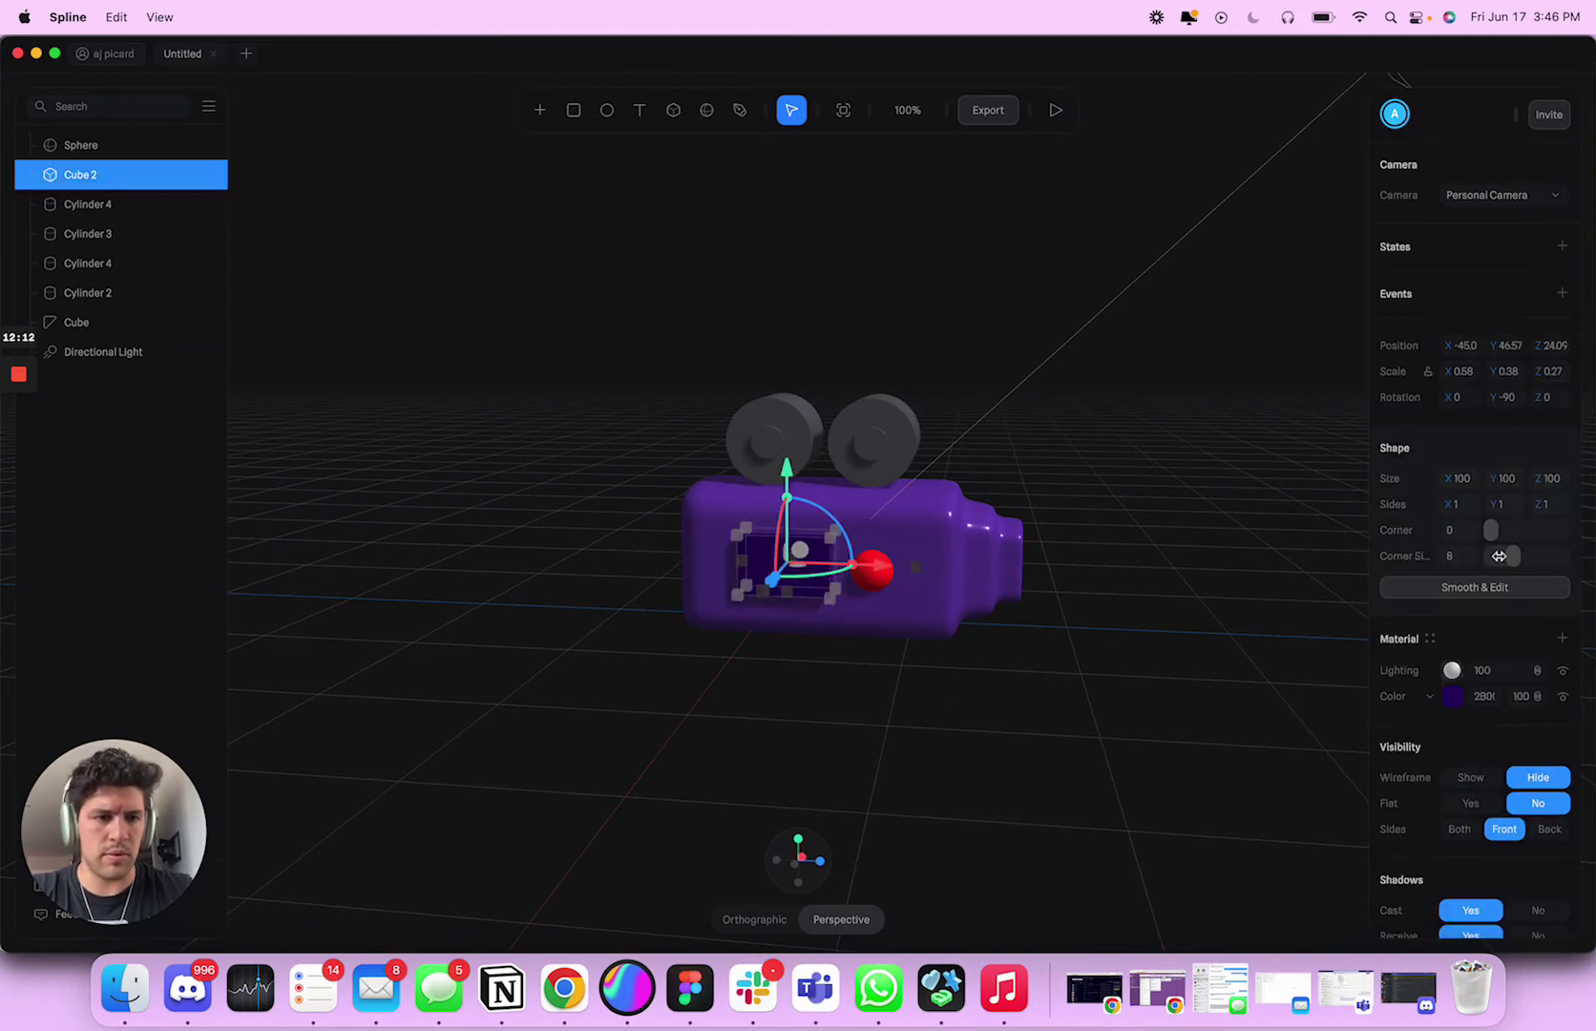
{"action": "key", "text": "super+z"}
{"action": "left_click", "coordinate": [1227, 561]}
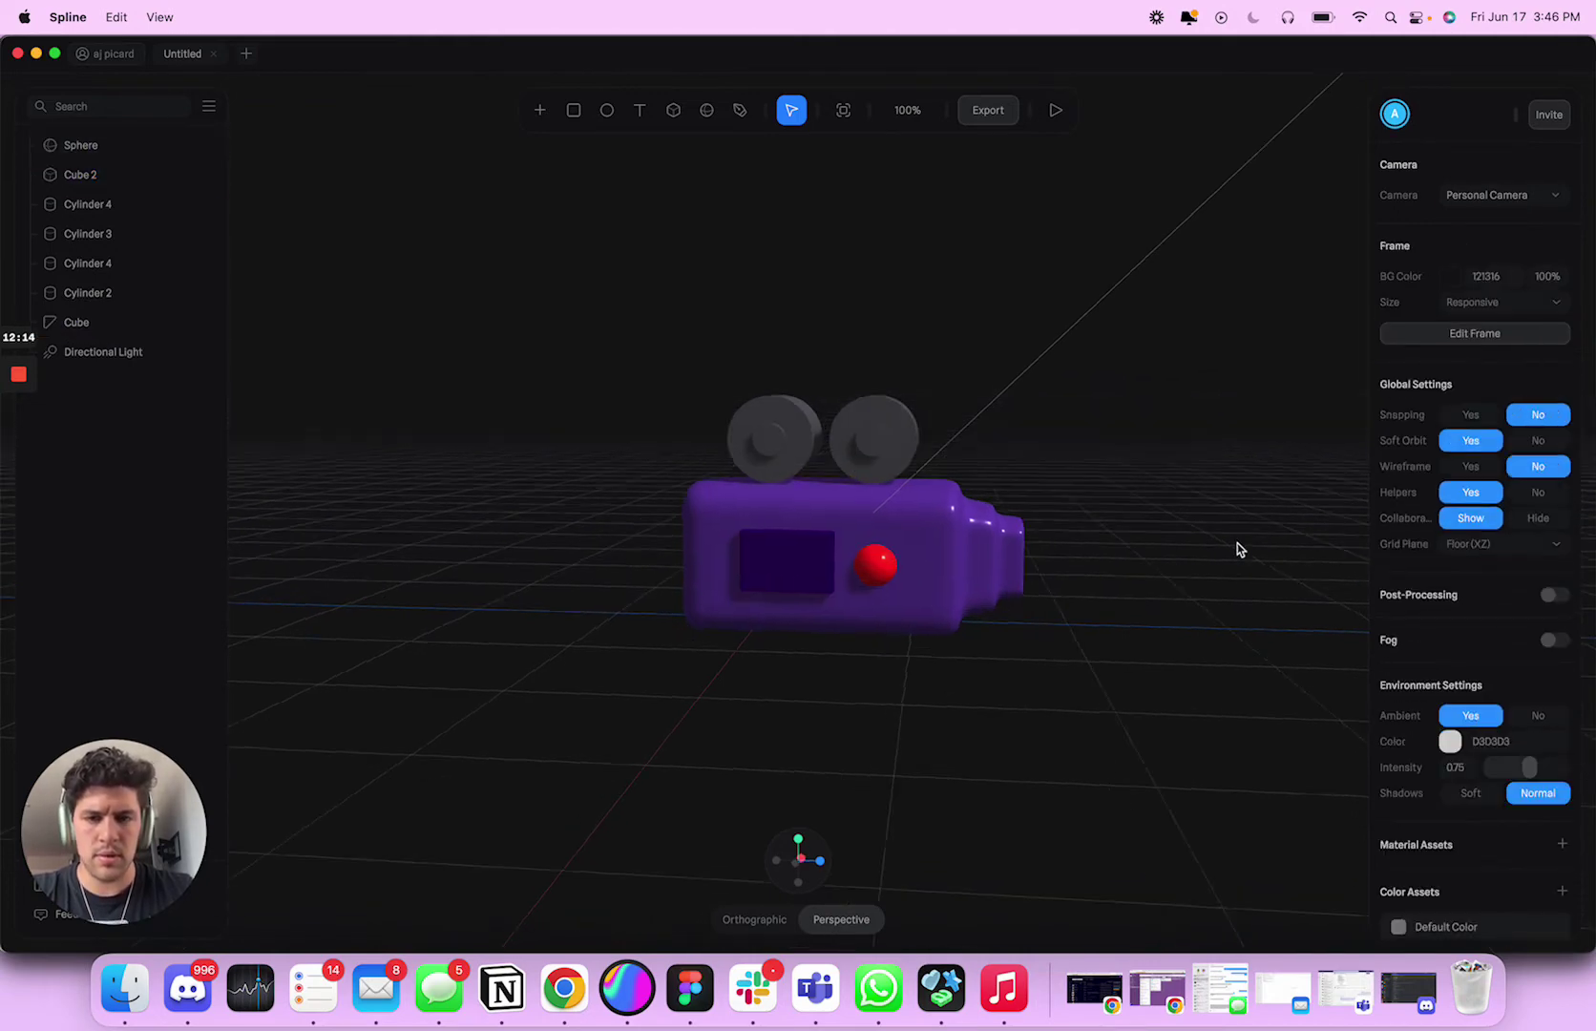
{"action": "left_click_drag", "start_coordinate": [1238, 545], "coordinate": [1258, 521], "text": "alt"}
{"action": "left_click", "coordinate": [838, 539]}
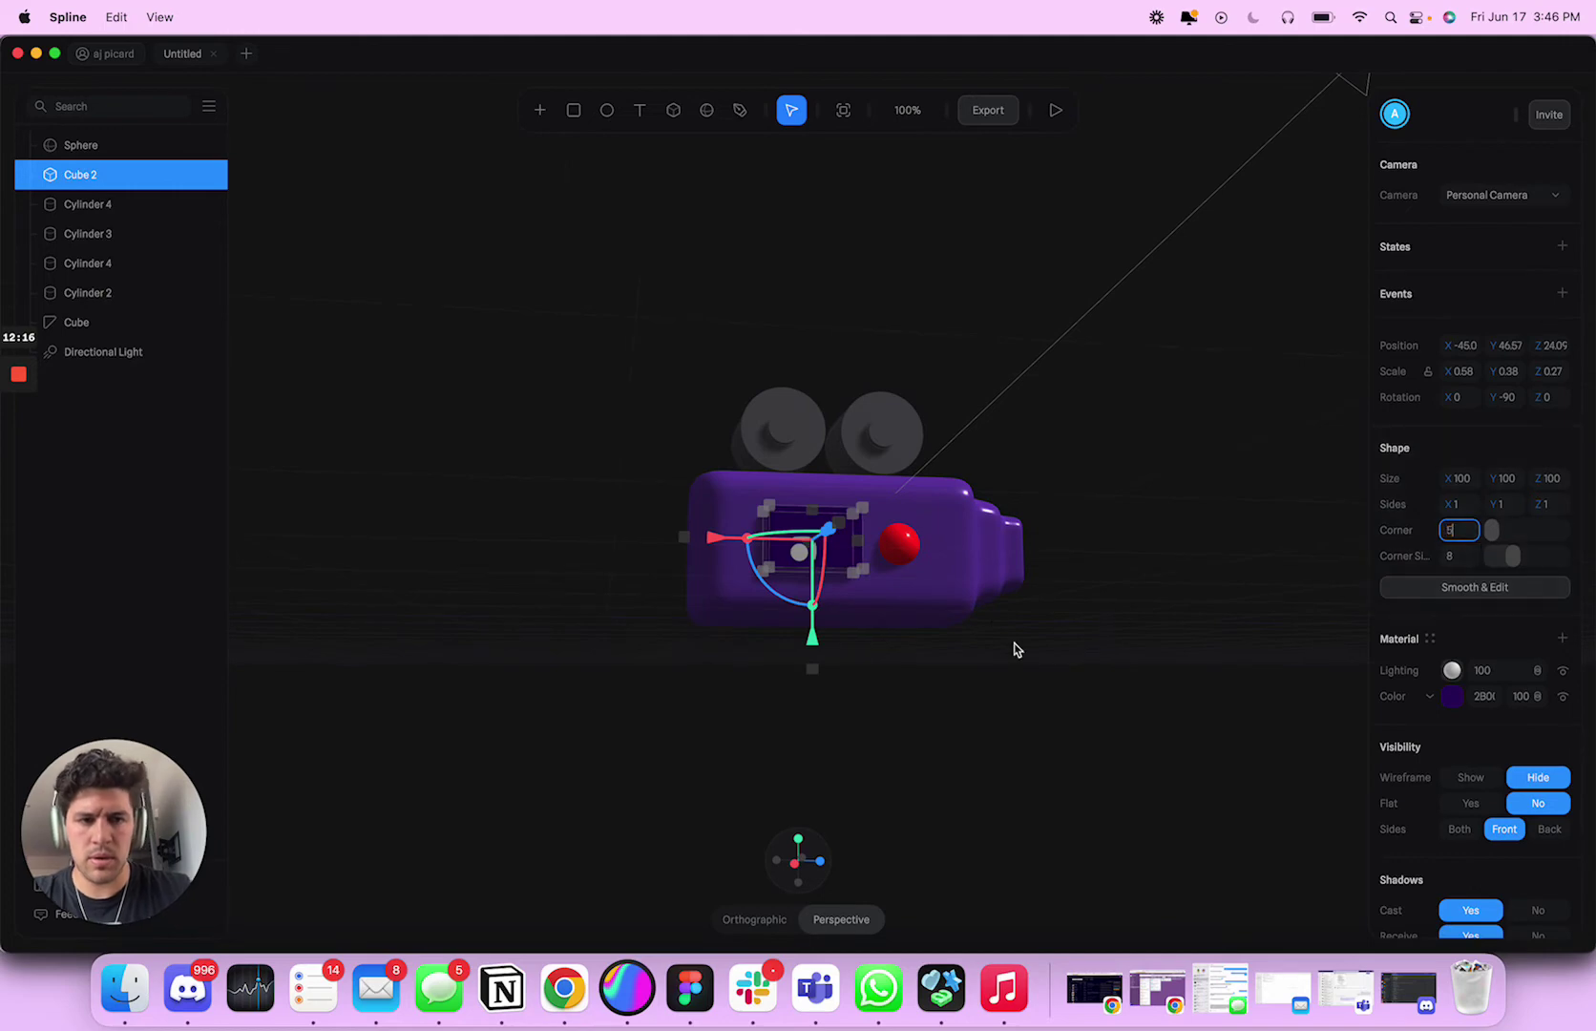
{"action": "left_click", "coordinate": [1211, 588]}
{"action": "right_click_drag", "start_coordinate": [1212, 588], "coordinate": [1160, 629]}
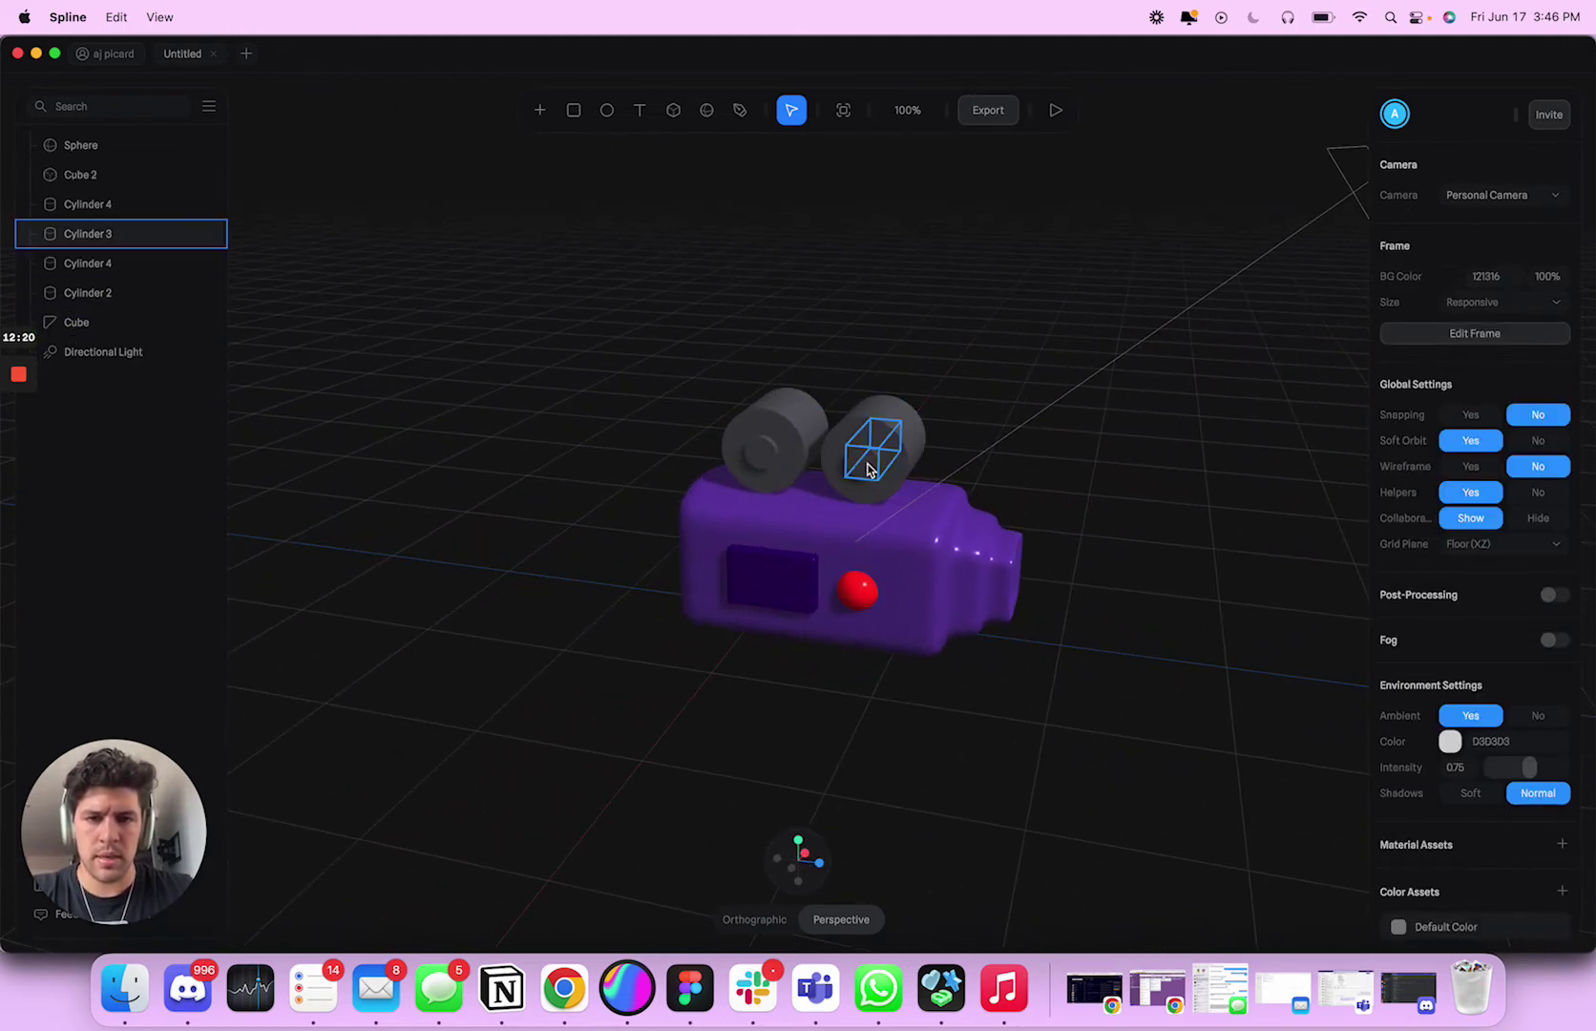
Step: Select both small hub cylinders in the reels and change their material colour to green
{"action": "left_click", "coordinate": [866, 468]}
{"action": "left_click", "coordinate": [766, 463], "text": "shift"}
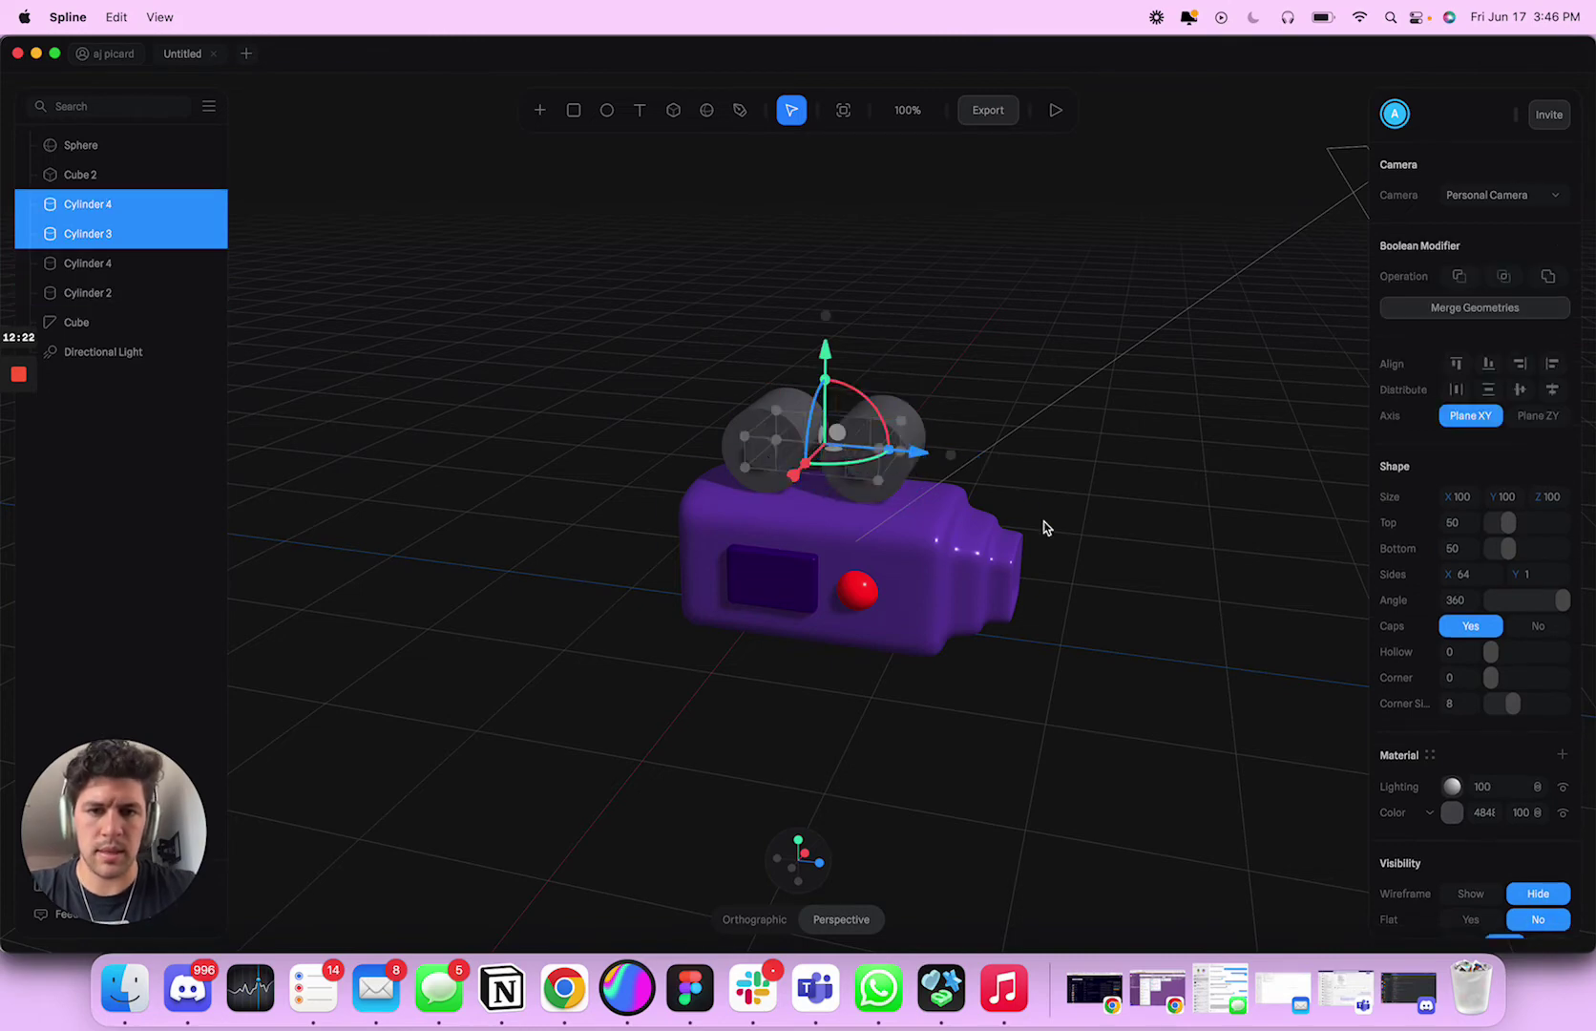
{"action": "left_click", "coordinate": [1455, 811]}
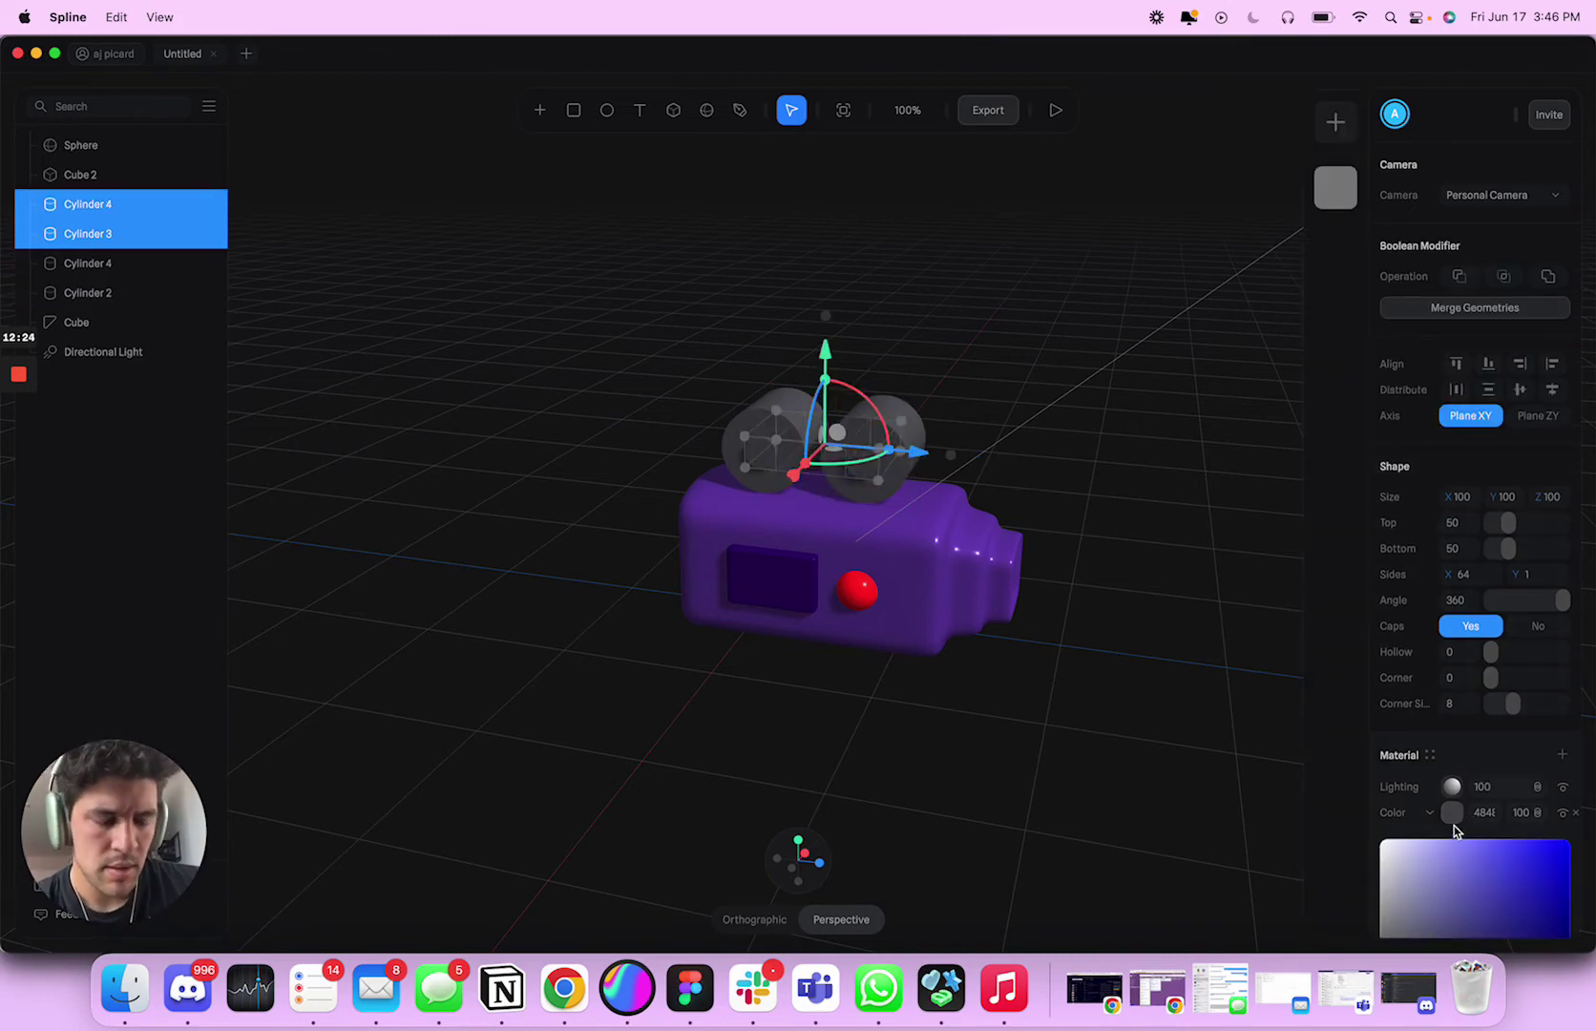
{"action": "scroll", "coordinate": [1454, 828], "scroll_direction": "down", "scroll_amount": 4}
{"action": "left_click", "coordinate": [1443, 862]}
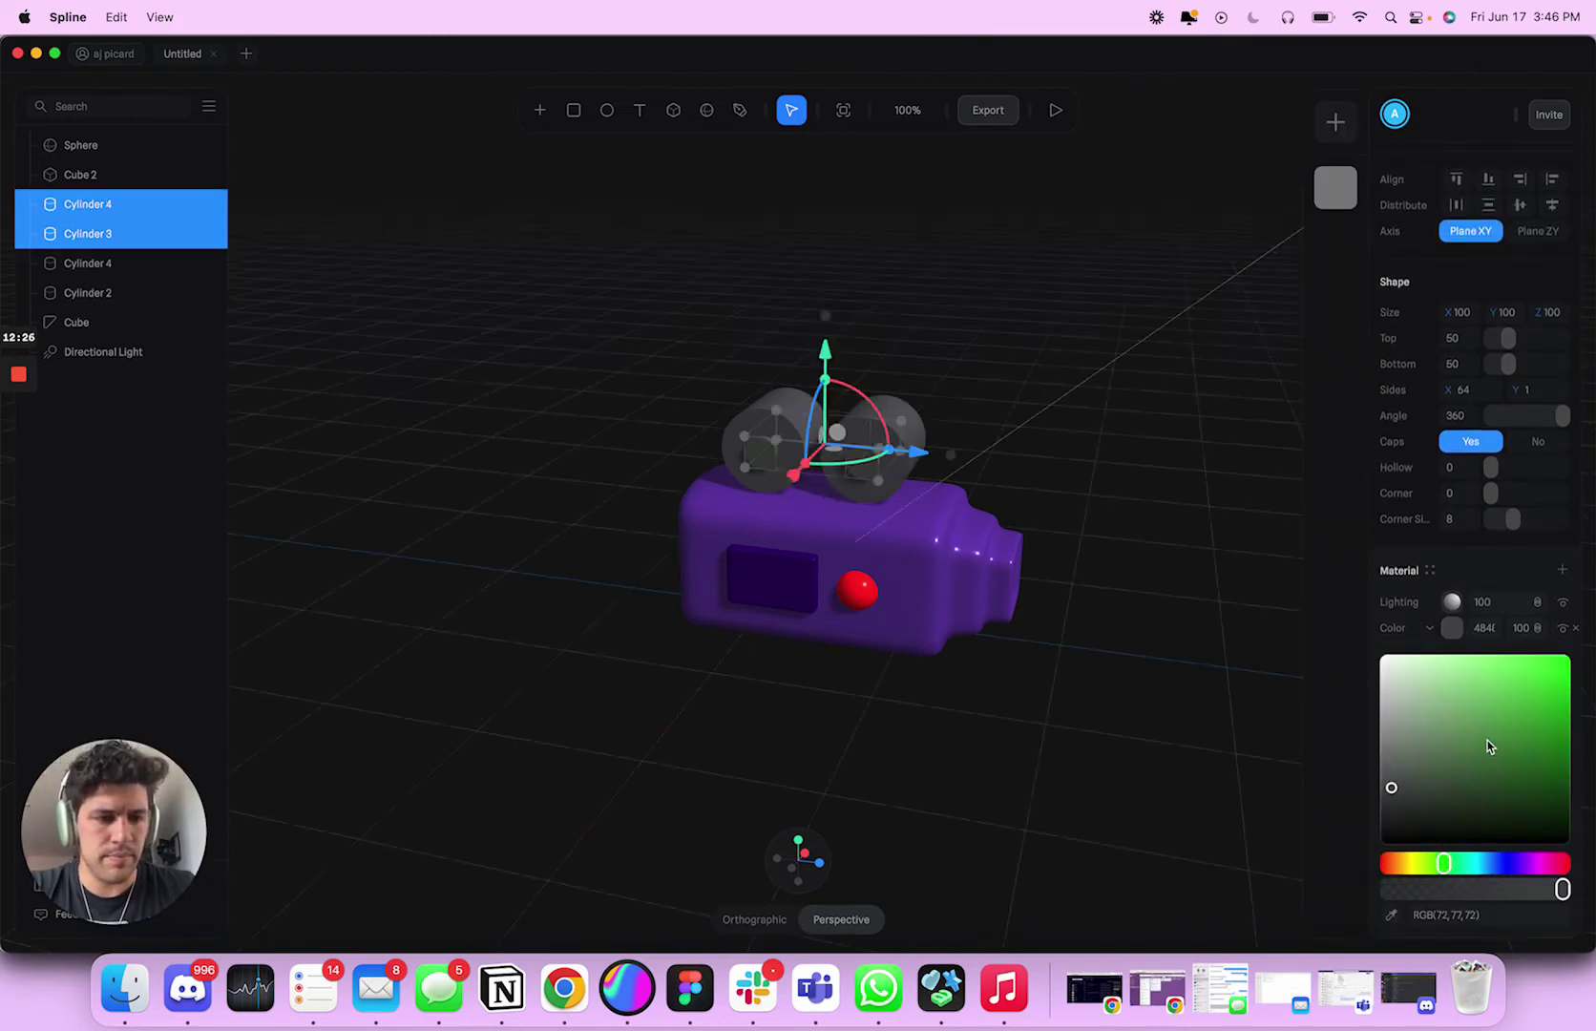
{"action": "left_click_drag", "start_coordinate": [1487, 740], "coordinate": [1537, 736]}
{"action": "left_click", "coordinate": [962, 384]}
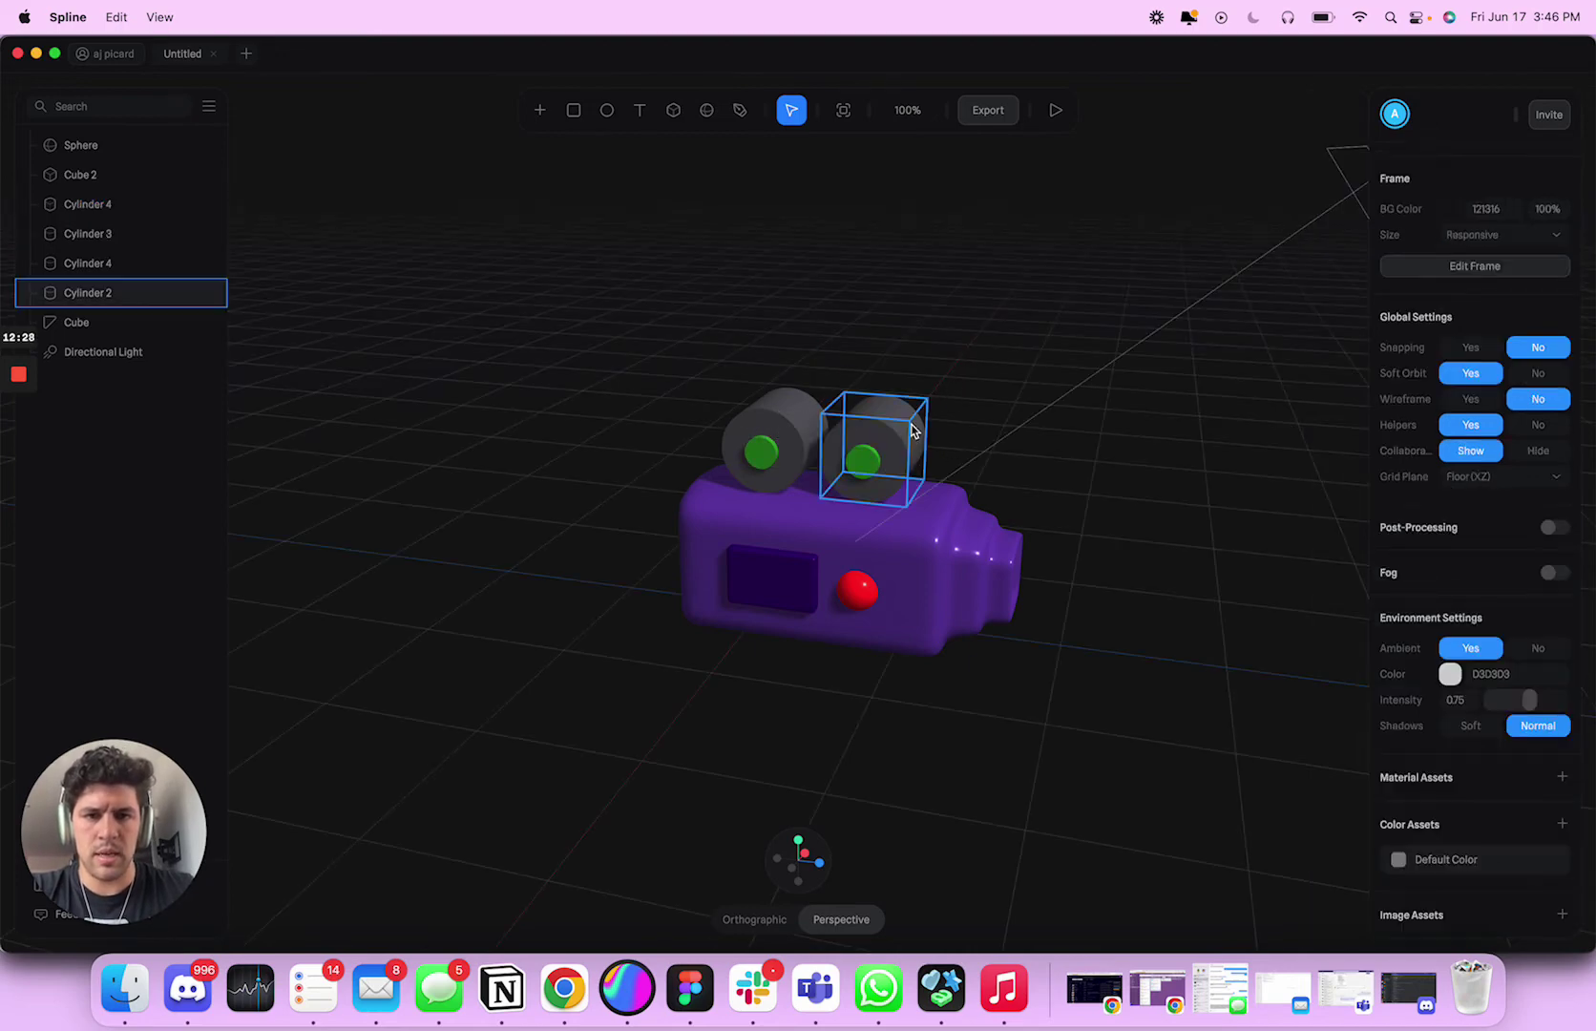
Step: Select both large reel cylinders and change their material colour to dark purple, RGB(48, 18, 81)
{"action": "left_click", "coordinate": [915, 430]}
{"action": "left_click", "coordinate": [988, 394]}
{"action": "left_click", "coordinate": [897, 429]}
{"action": "left_click", "coordinate": [770, 411], "text": "shift"}
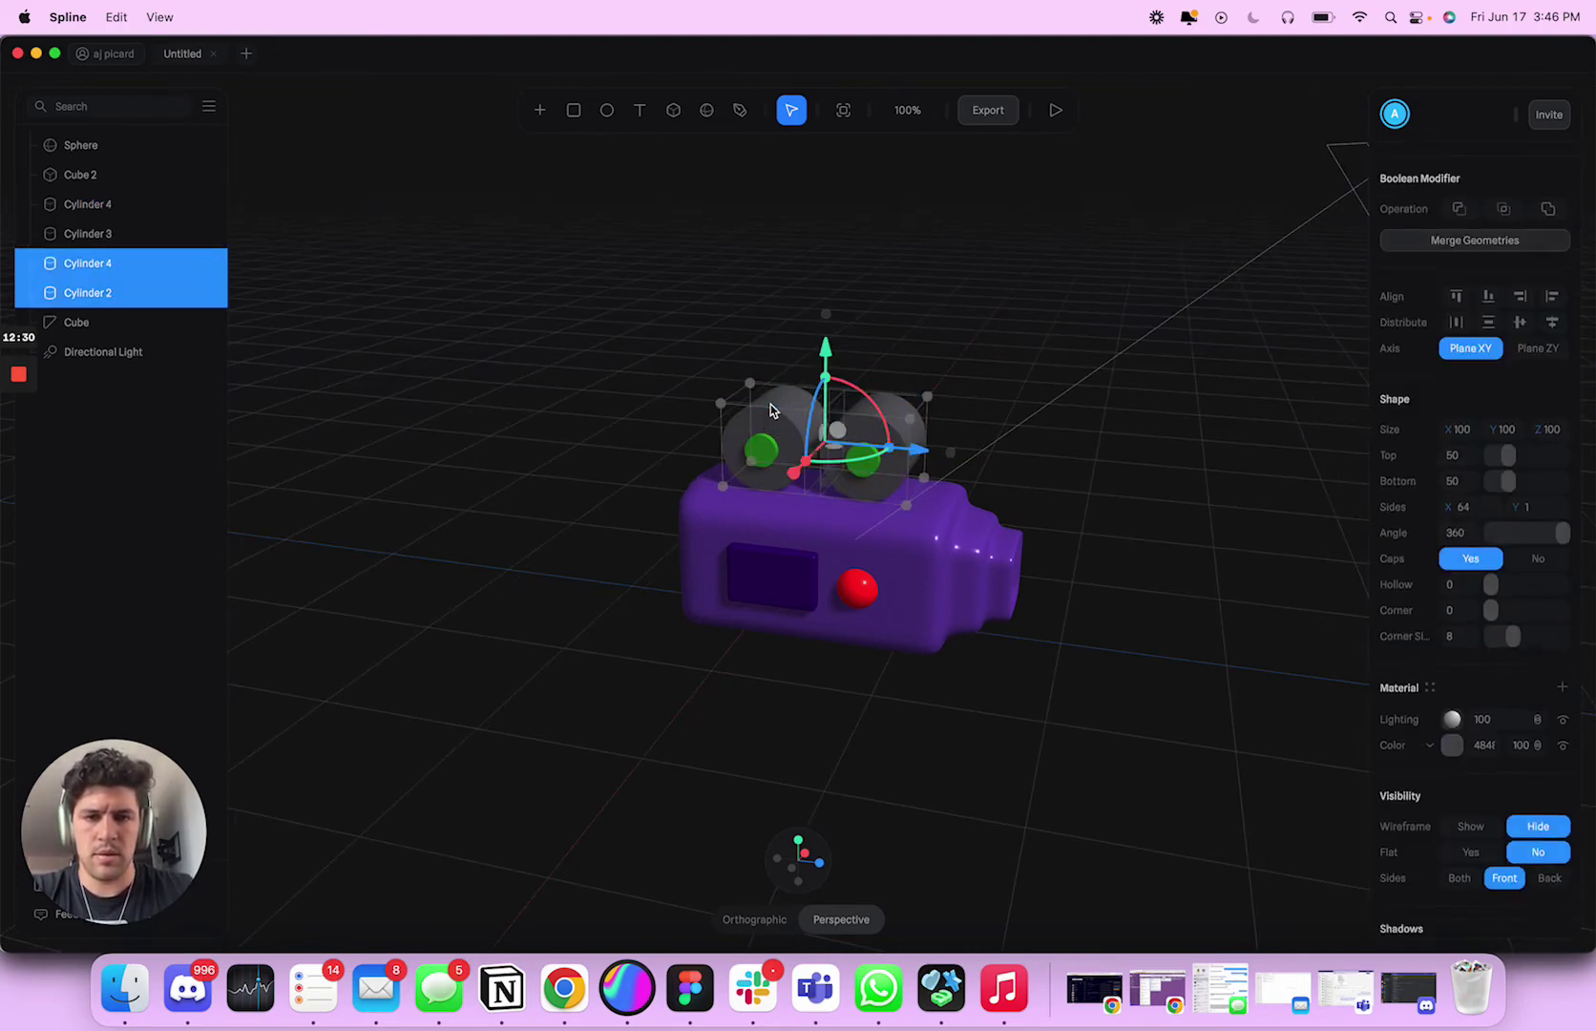
{"action": "left_click", "coordinate": [1451, 746]}
{"action": "scroll", "coordinate": [1470, 783], "scroll_direction": "down", "scroll_amount": 2}
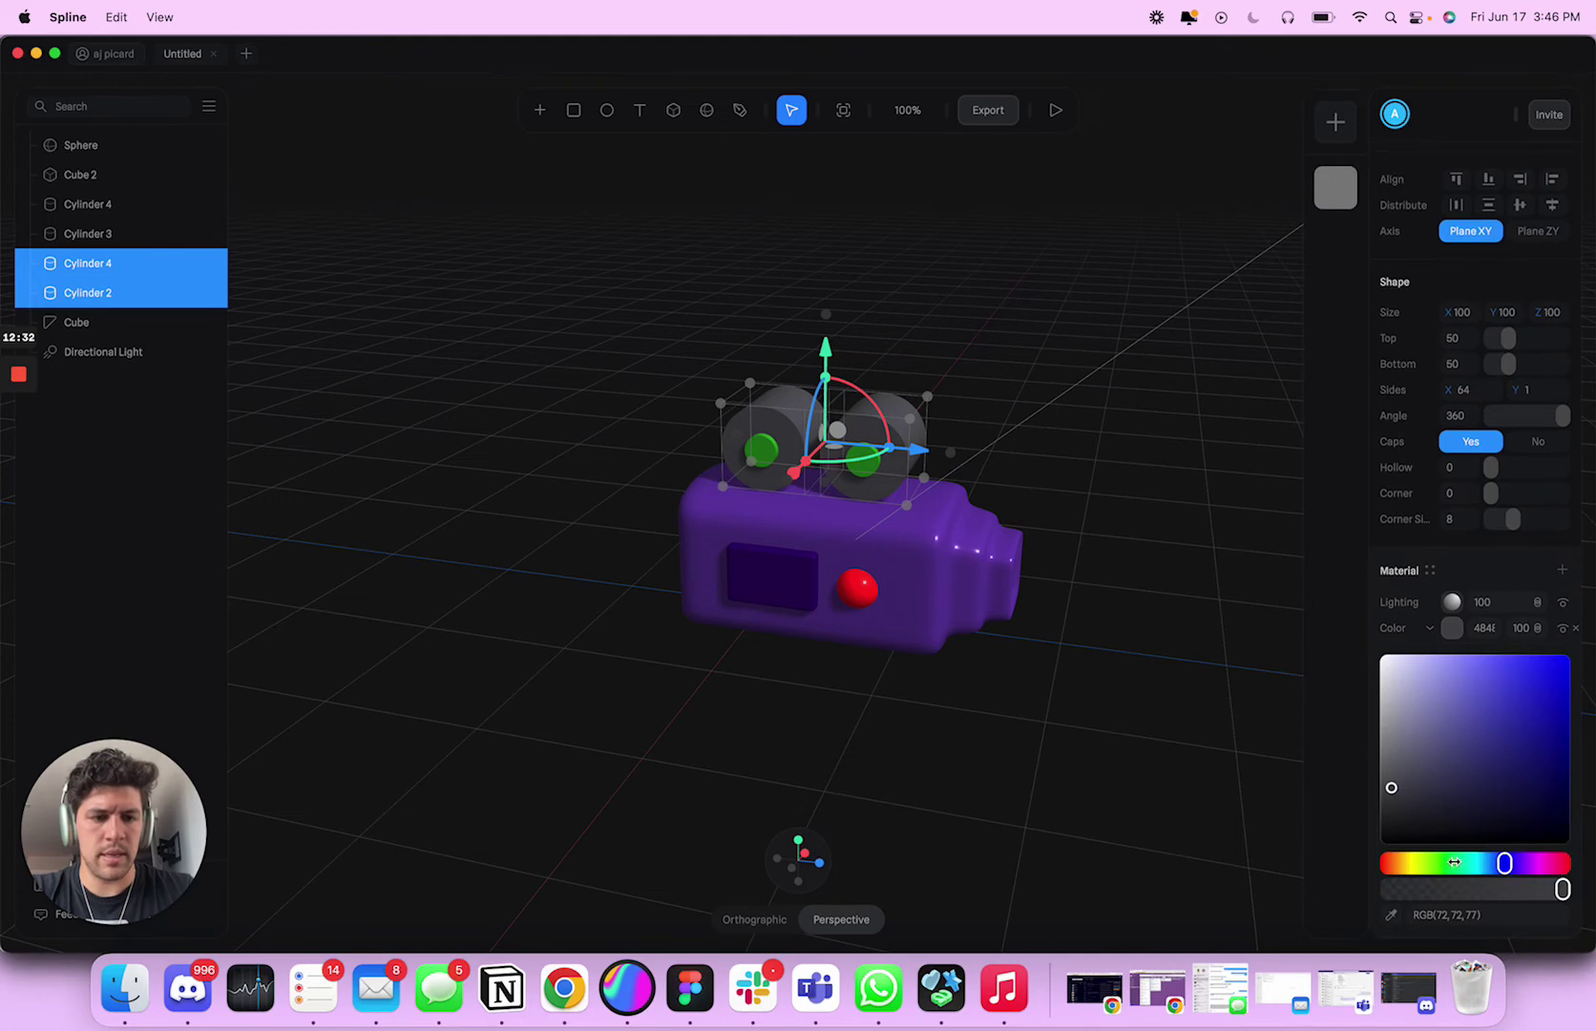
{"action": "left_click", "coordinate": [1454, 862]}
{"action": "left_click", "coordinate": [1530, 783]}
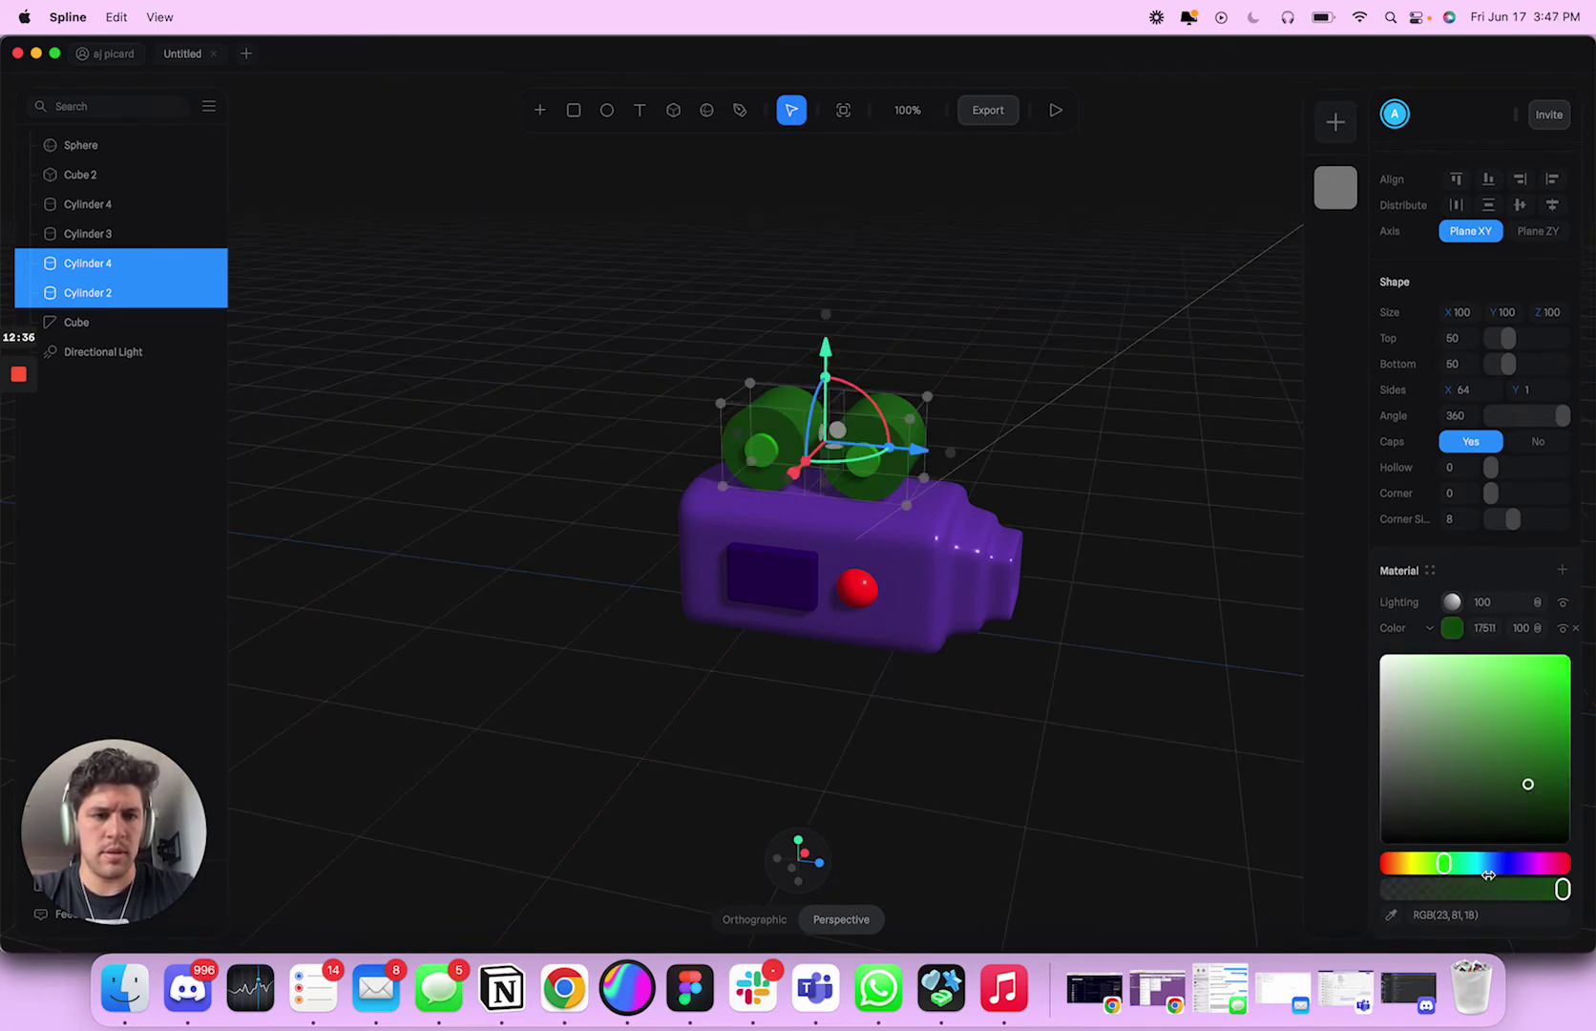
{"action": "left_click_drag", "start_coordinate": [1494, 863], "coordinate": [1518, 864]}
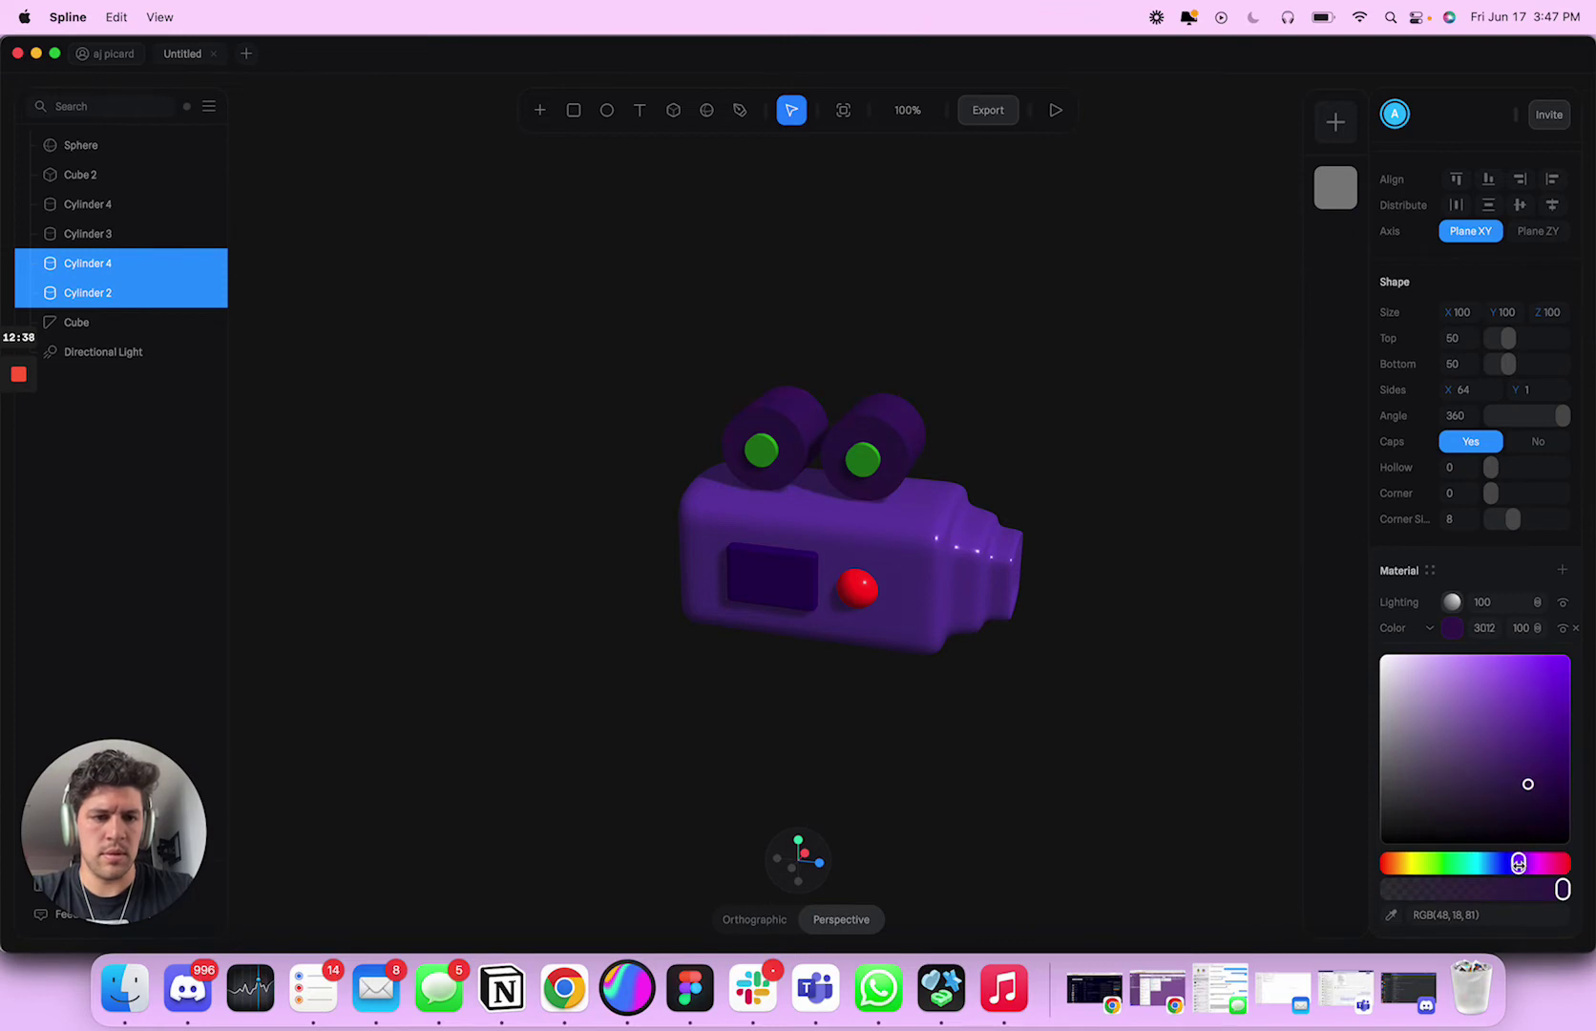
Step: Sample the camera body's purple for the two large reels and darken it to RGB(52, 20, 102)
{"action": "left_click", "coordinate": [1391, 914]}
{"action": "left_click", "coordinate": [971, 577]}
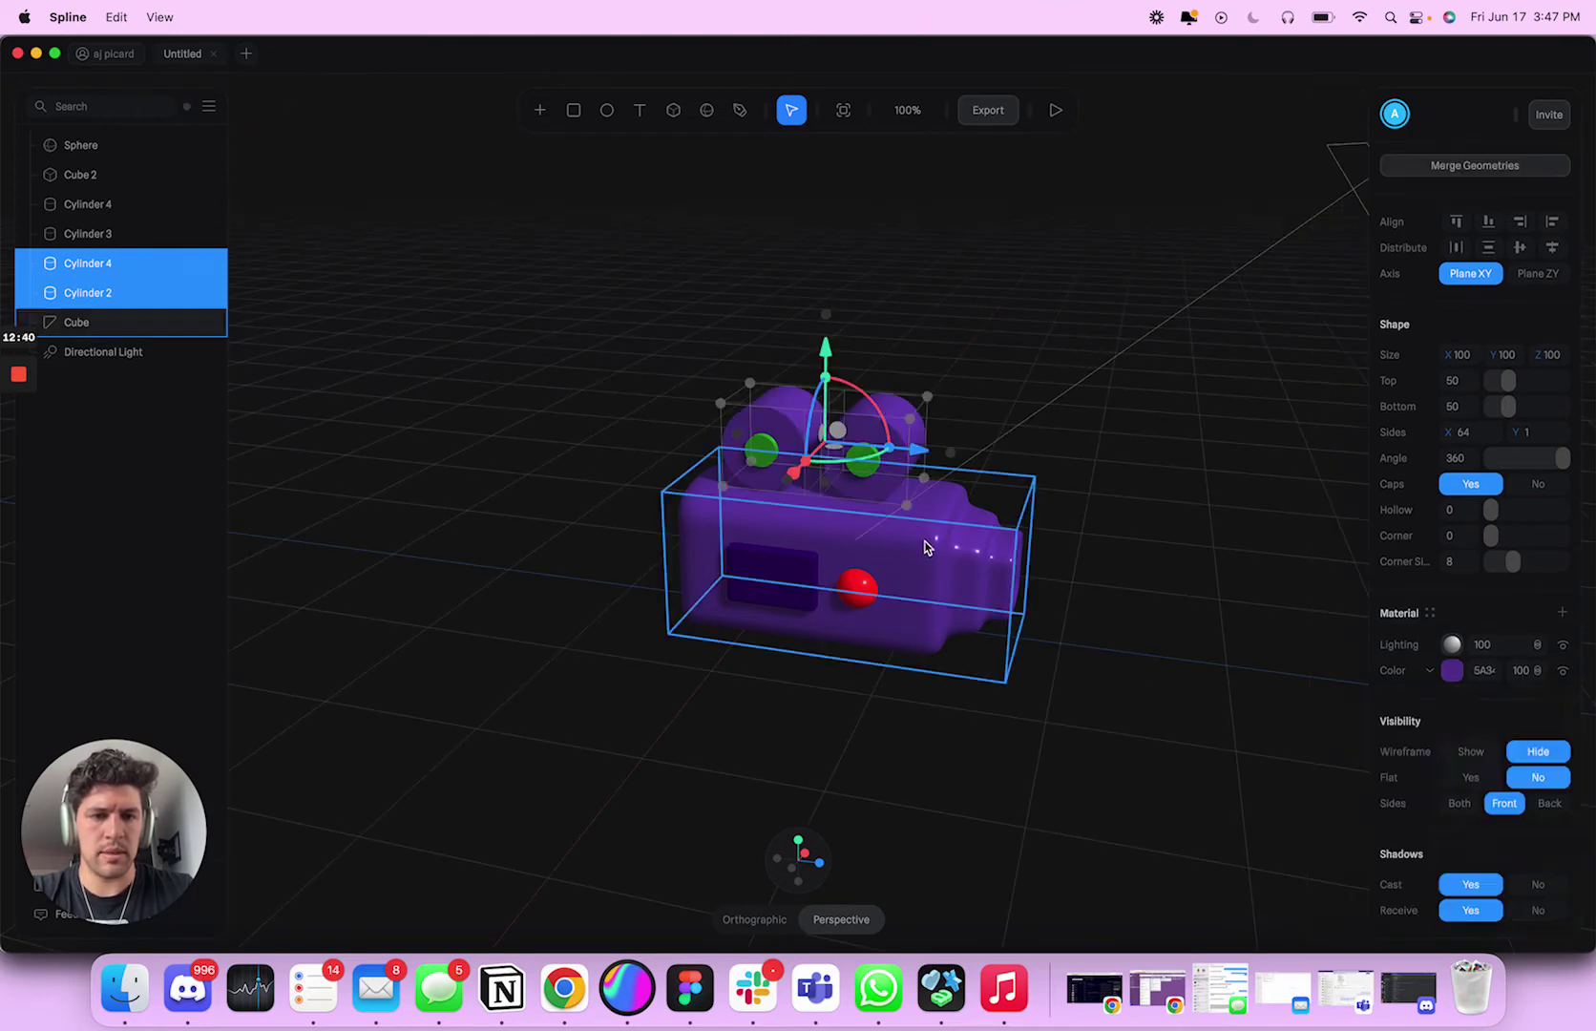
{"action": "left_click", "coordinate": [1451, 671]}
{"action": "left_click_drag", "start_coordinate": [1510, 738], "coordinate": [1527, 763]}
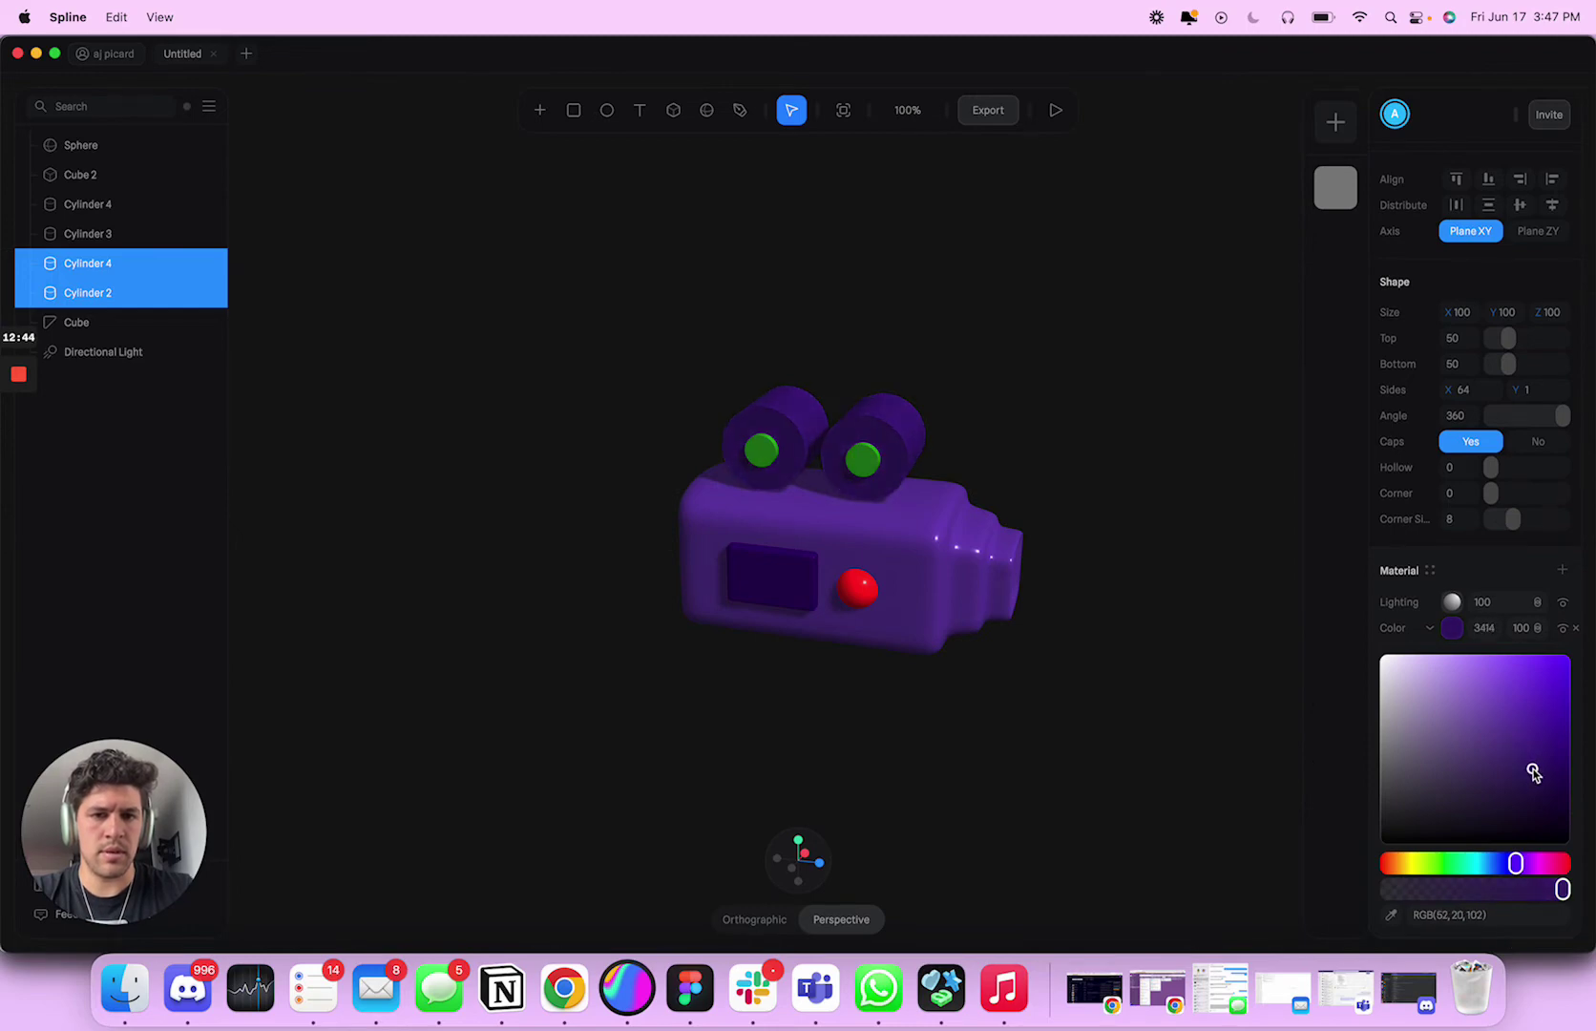
{"action": "left_click", "coordinate": [1034, 528]}
Step: Copy the dark side screen's colour code and apply it to both large reel cylinders
{"action": "left_click_drag", "start_coordinate": [1080, 502], "coordinate": [1024, 477]}
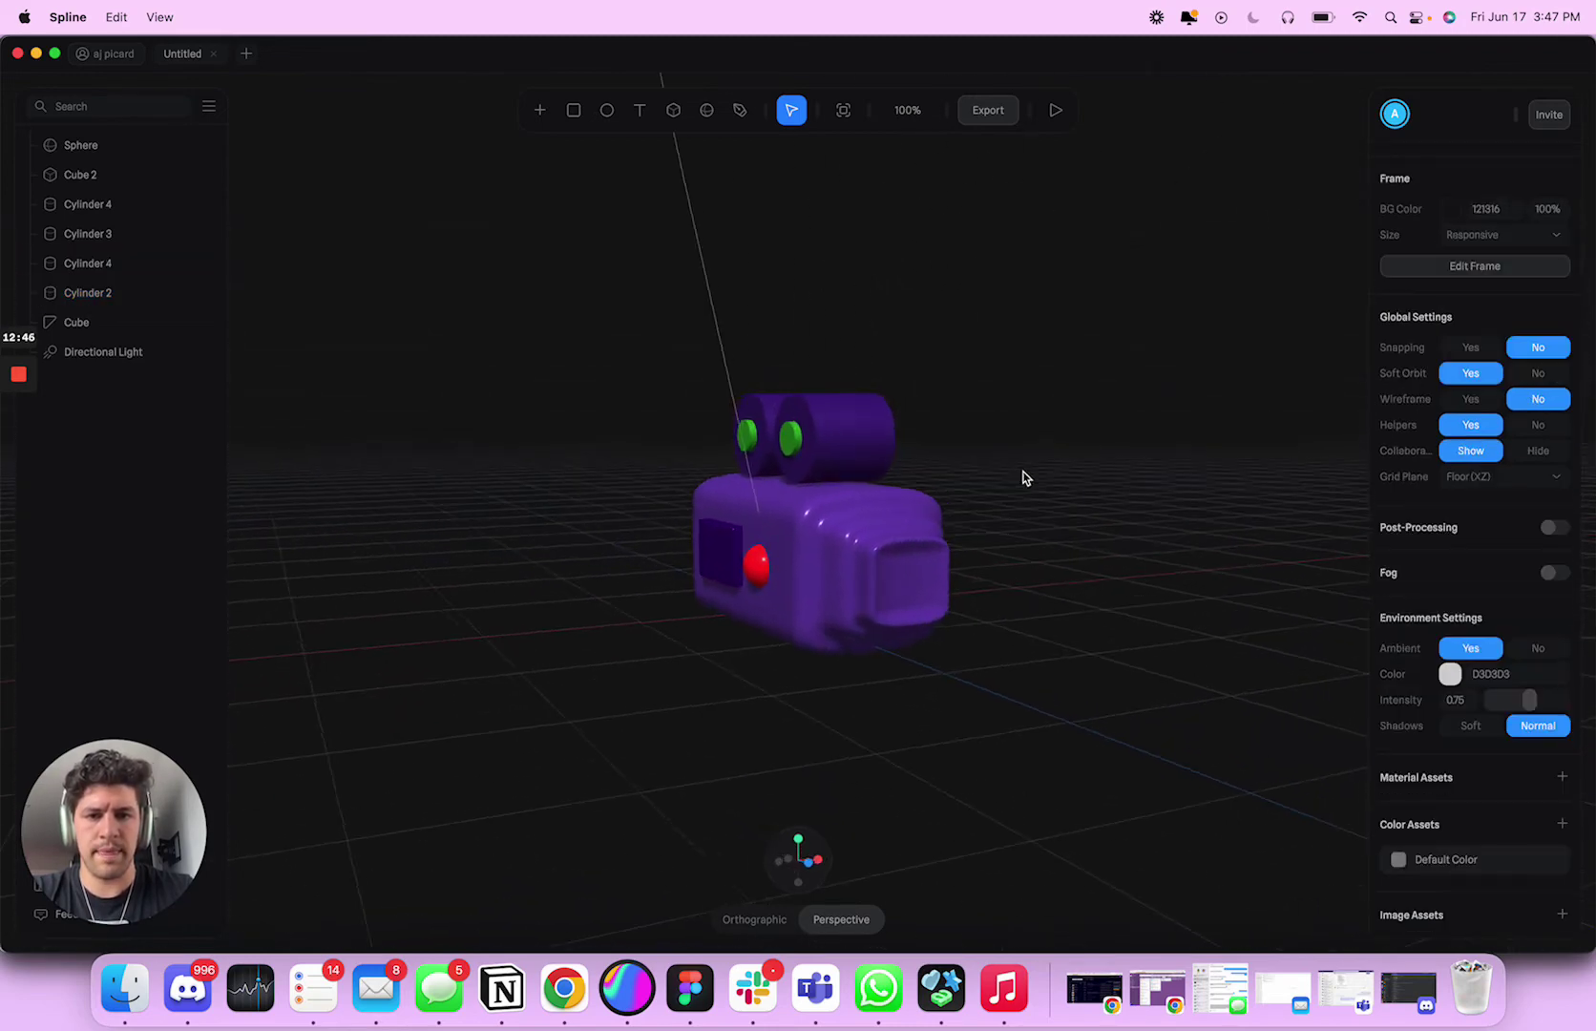
{"action": "left_click", "coordinate": [763, 551]}
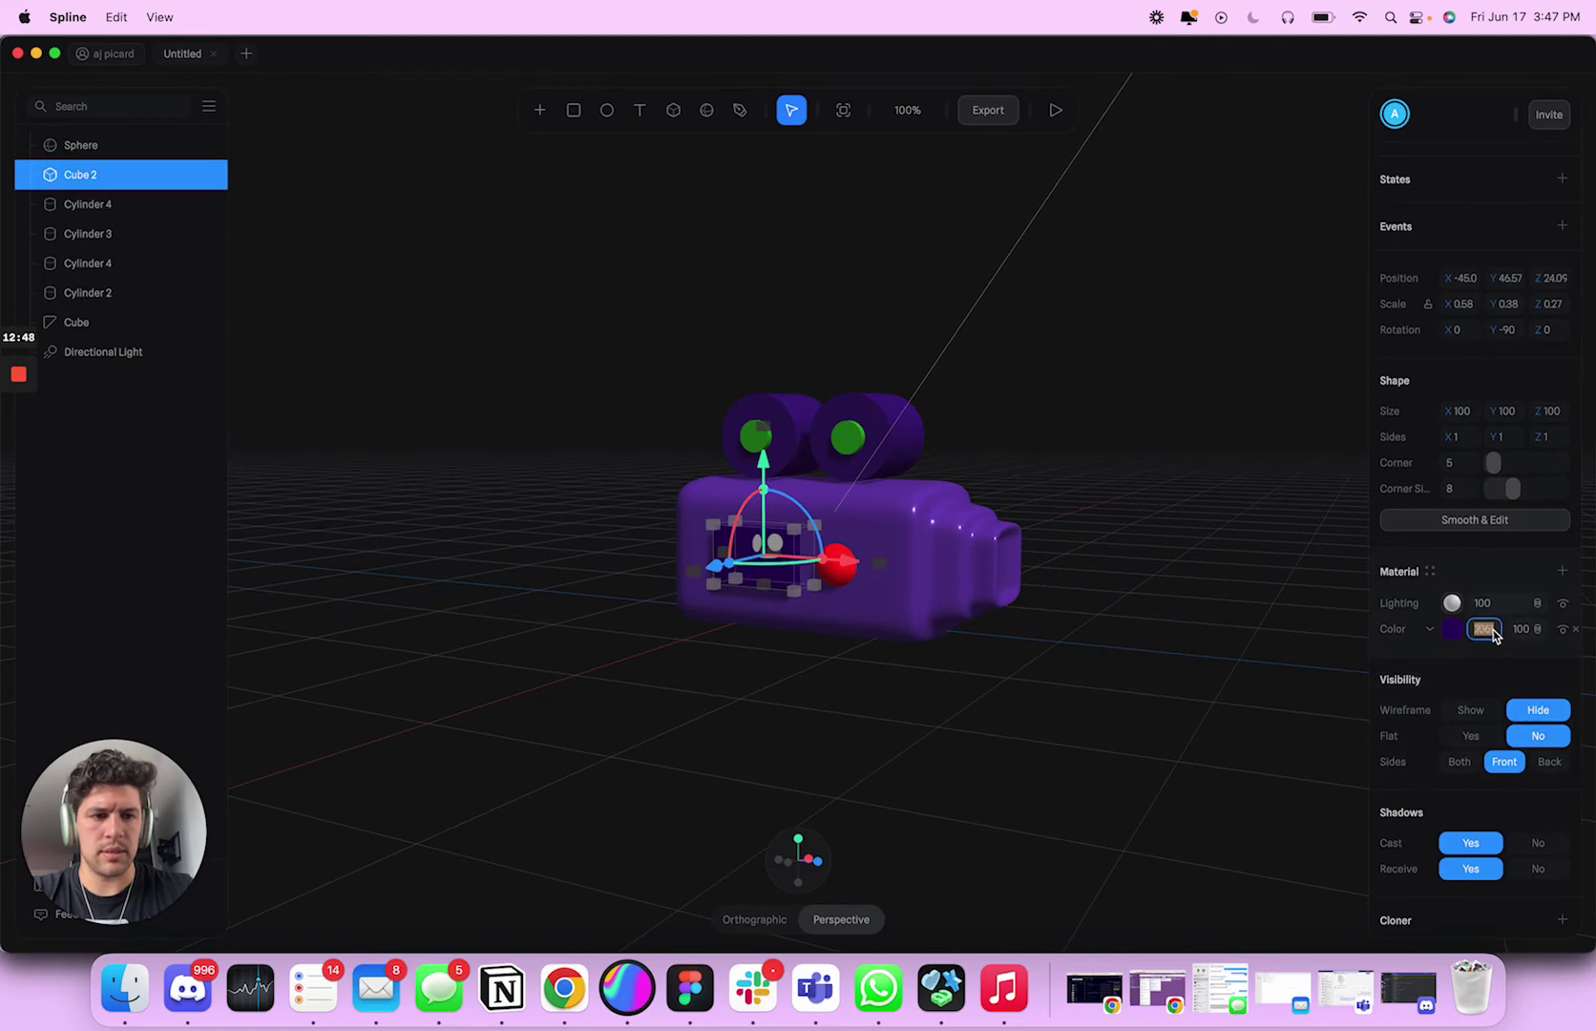
{"action": "left_click", "coordinate": [916, 446]}
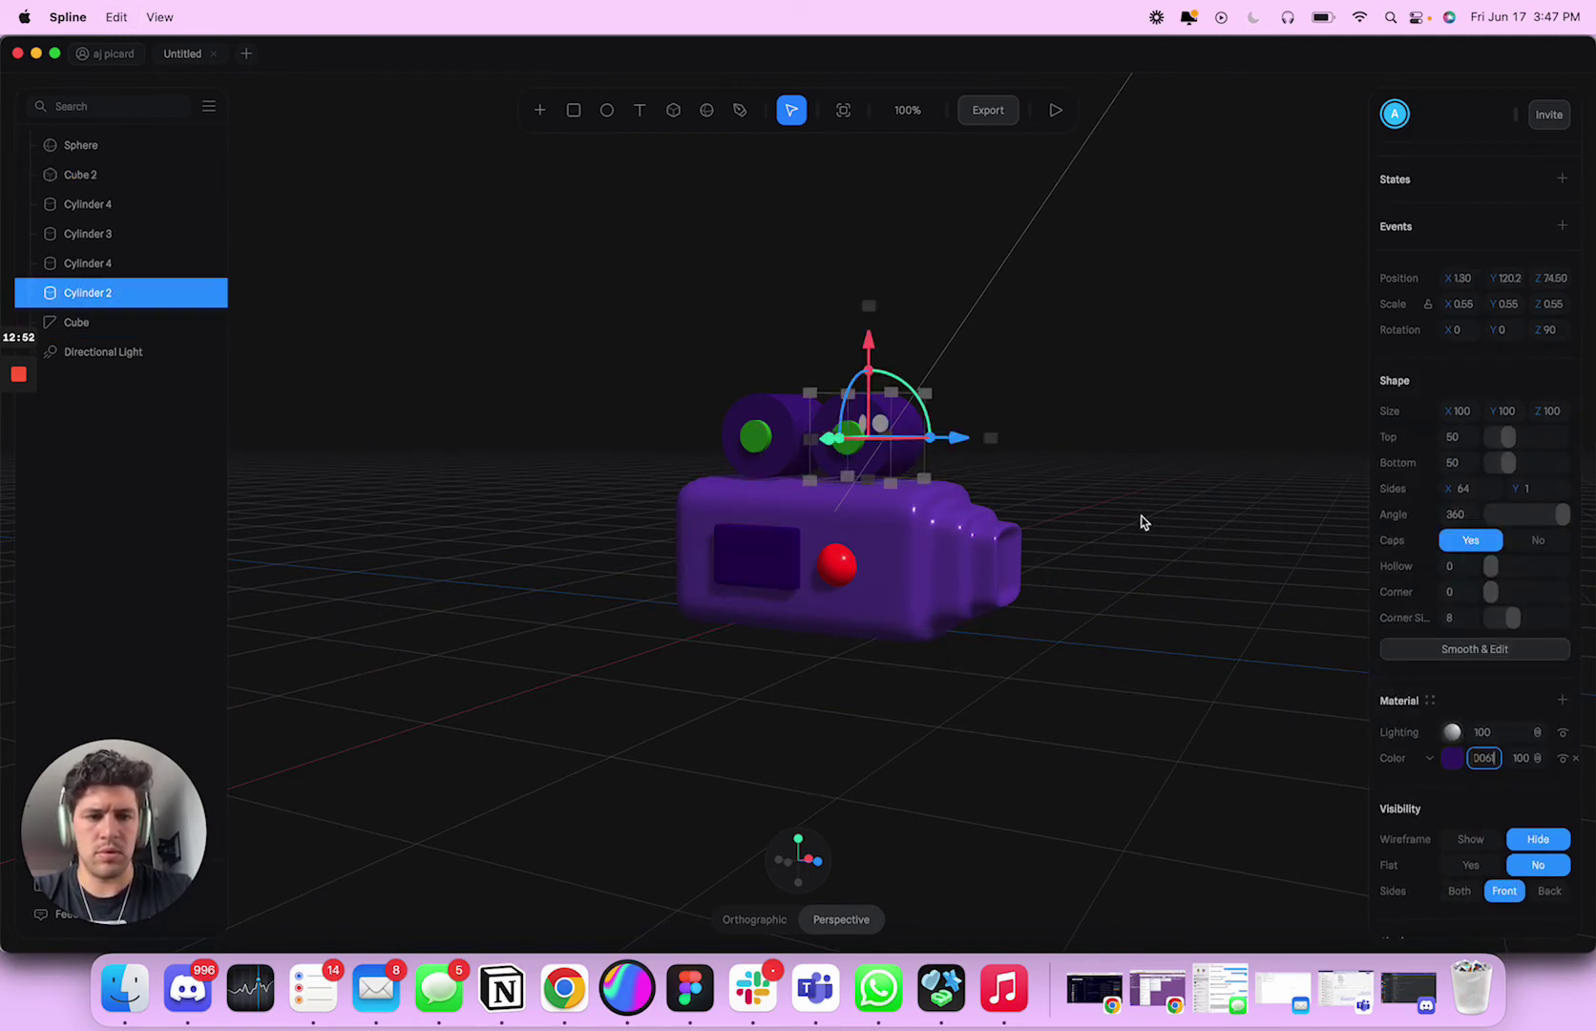
{"action": "left_click", "coordinate": [767, 411]}
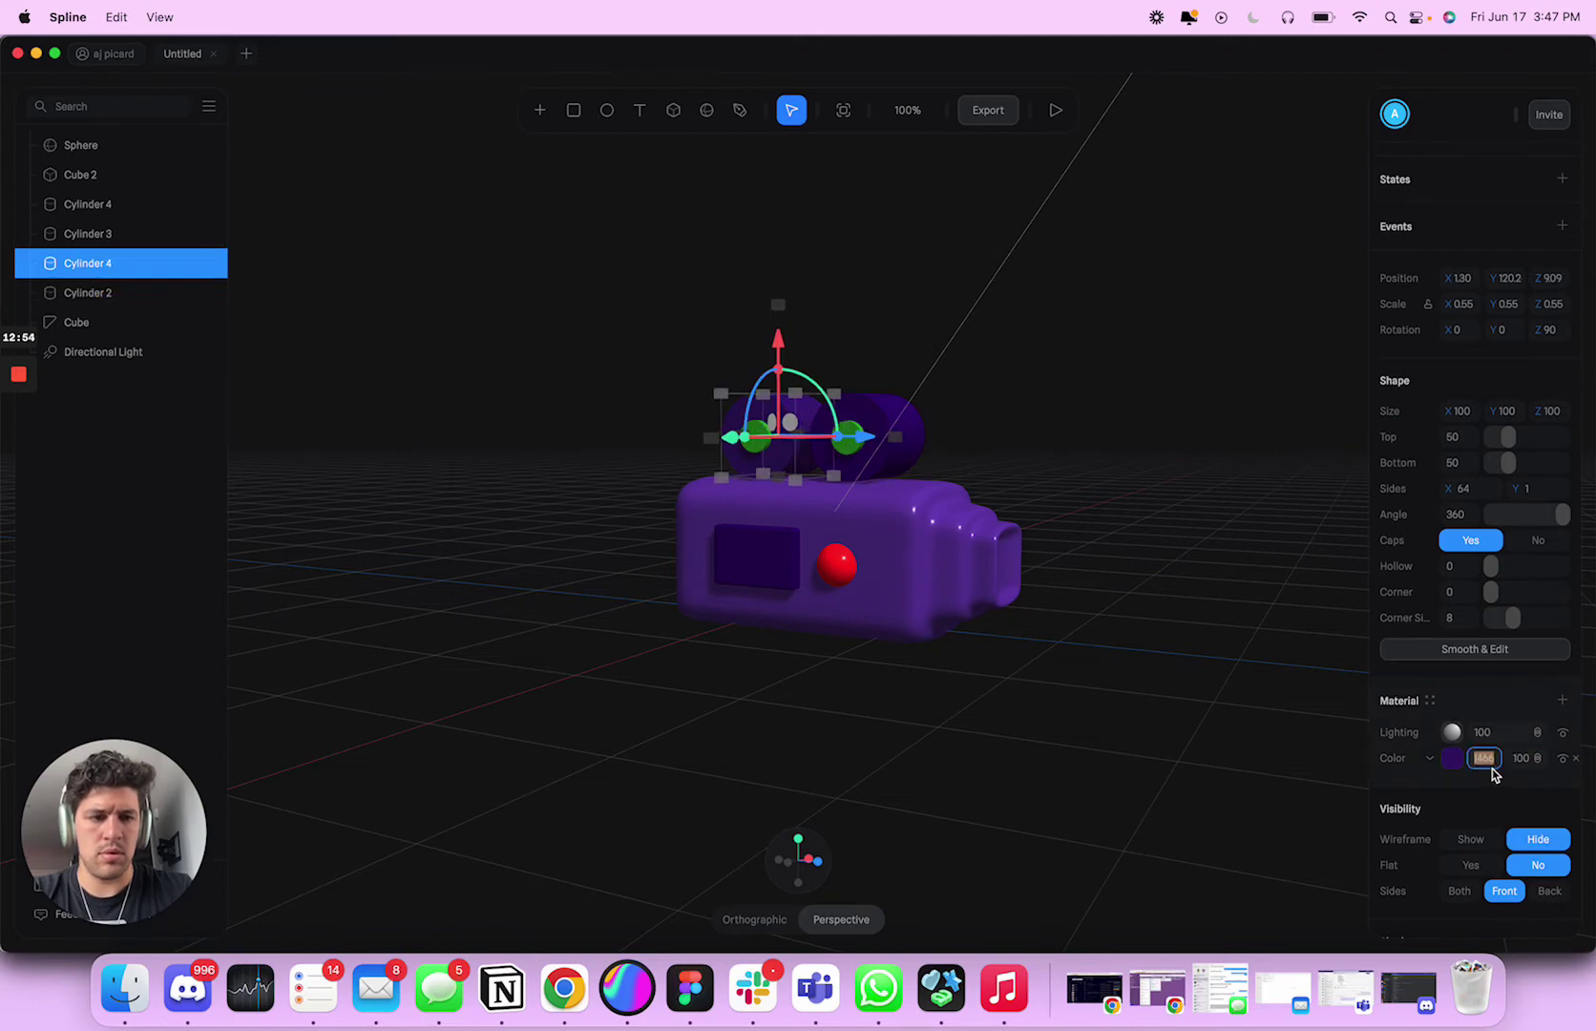
{"action": "key", "text": "super+v"}
{"action": "key", "text": "Tab"}
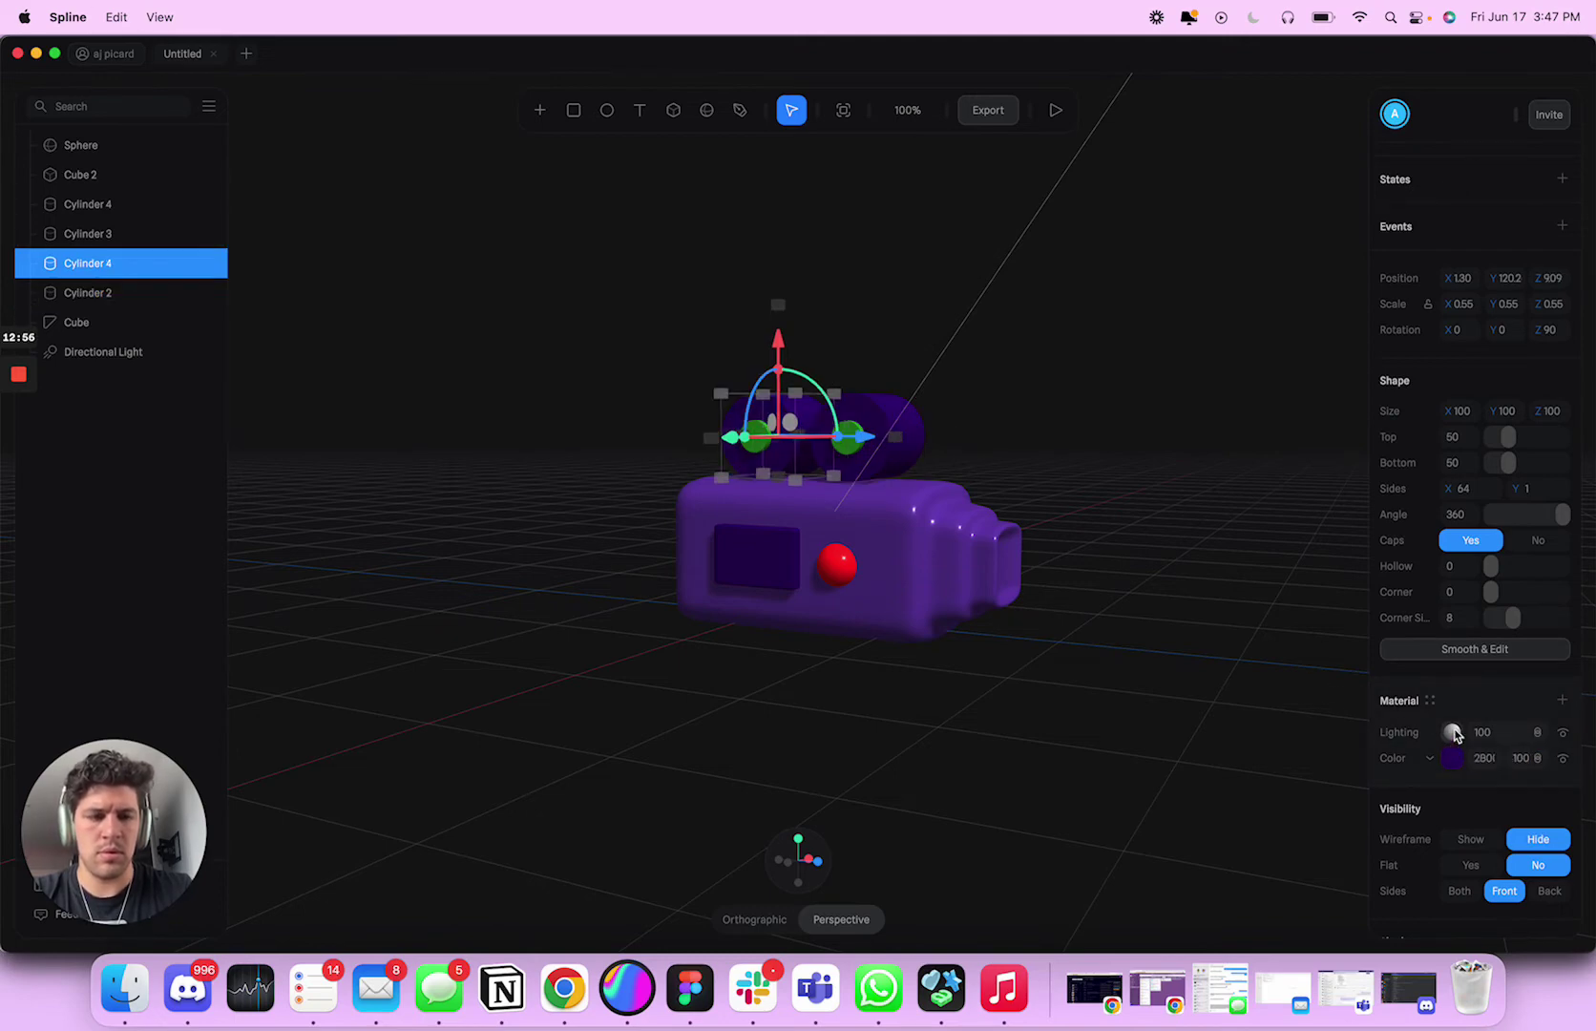
Step: Set the material lighting type of both large reel cylinders to Physical
{"action": "left_click", "coordinate": [1452, 732]}
{"action": "left_click", "coordinate": [1503, 771]}
{"action": "left_click", "coordinate": [1470, 788]}
{"action": "left_click", "coordinate": [888, 420]}
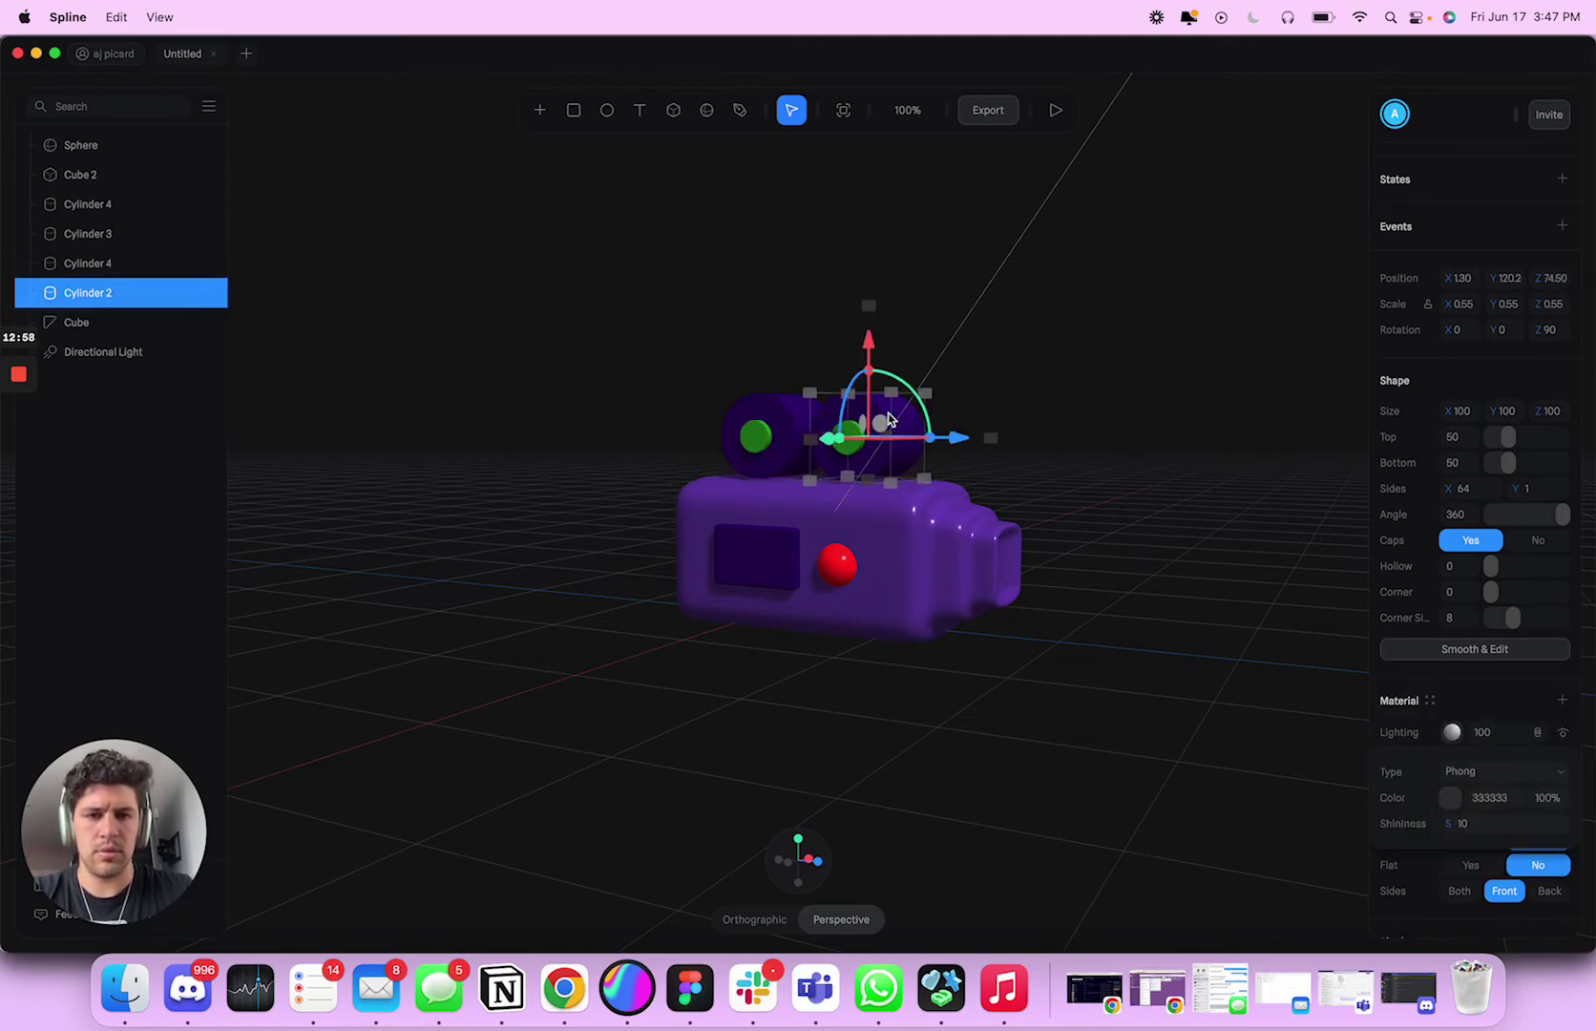
{"action": "left_click", "coordinate": [1458, 772]}
{"action": "left_click", "coordinate": [1455, 777]}
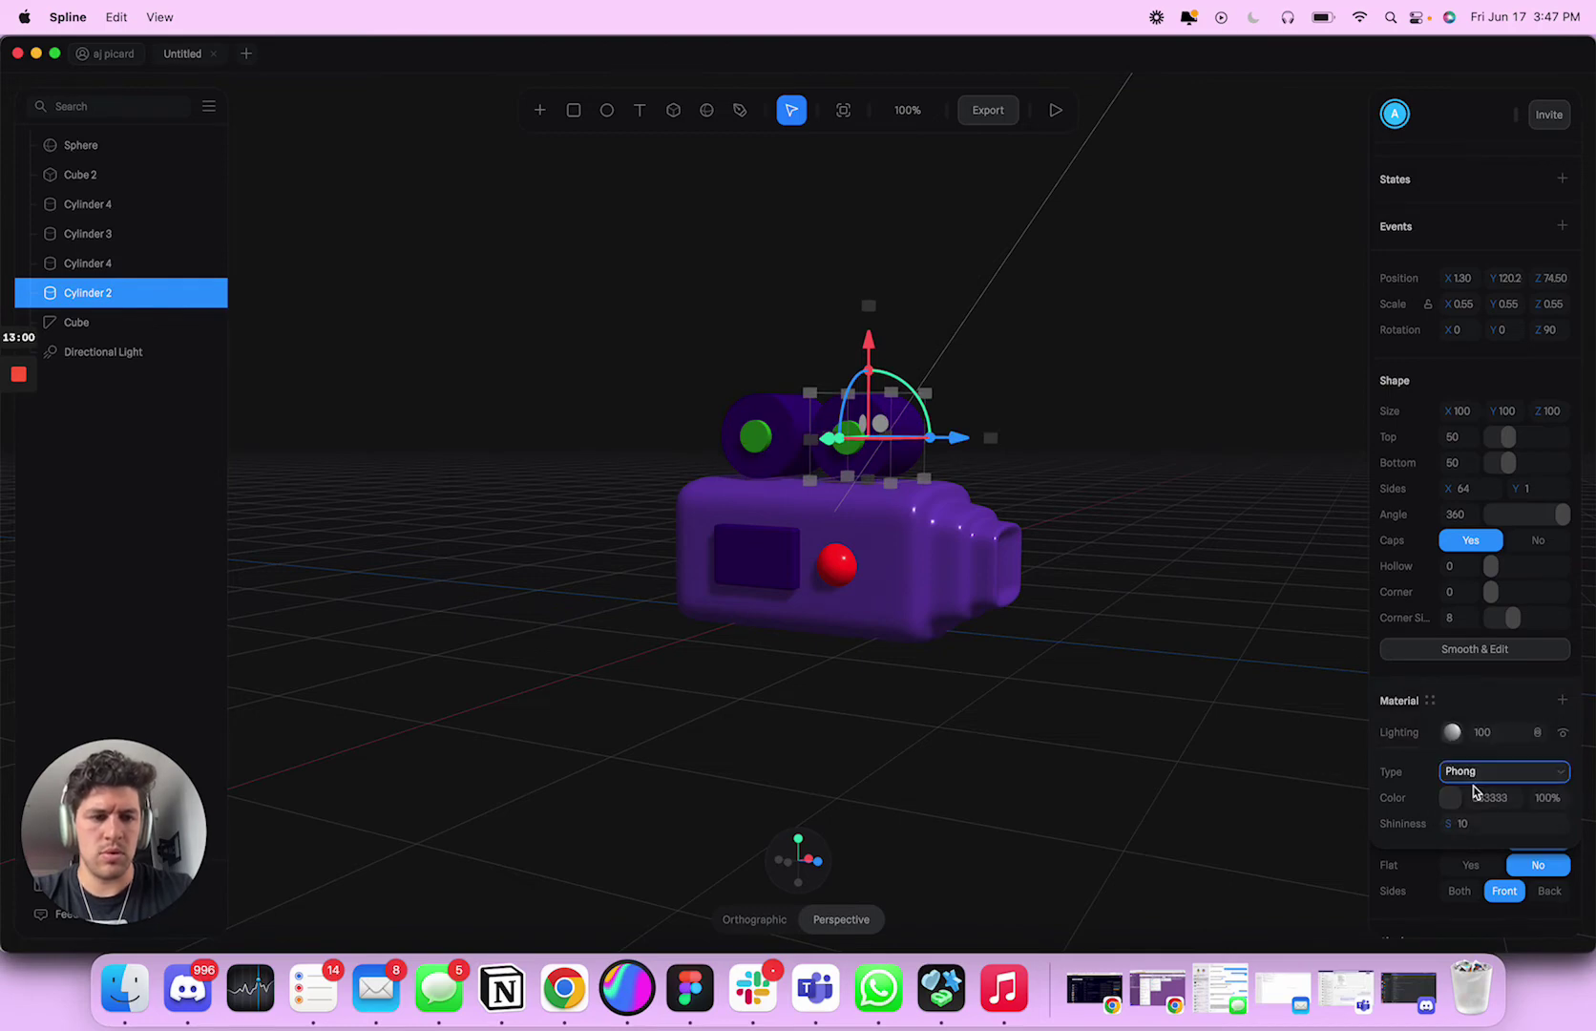
{"action": "left_click", "coordinate": [1470, 771]}
{"action": "left_click", "coordinate": [1472, 790]}
{"action": "key", "text": "Return"}
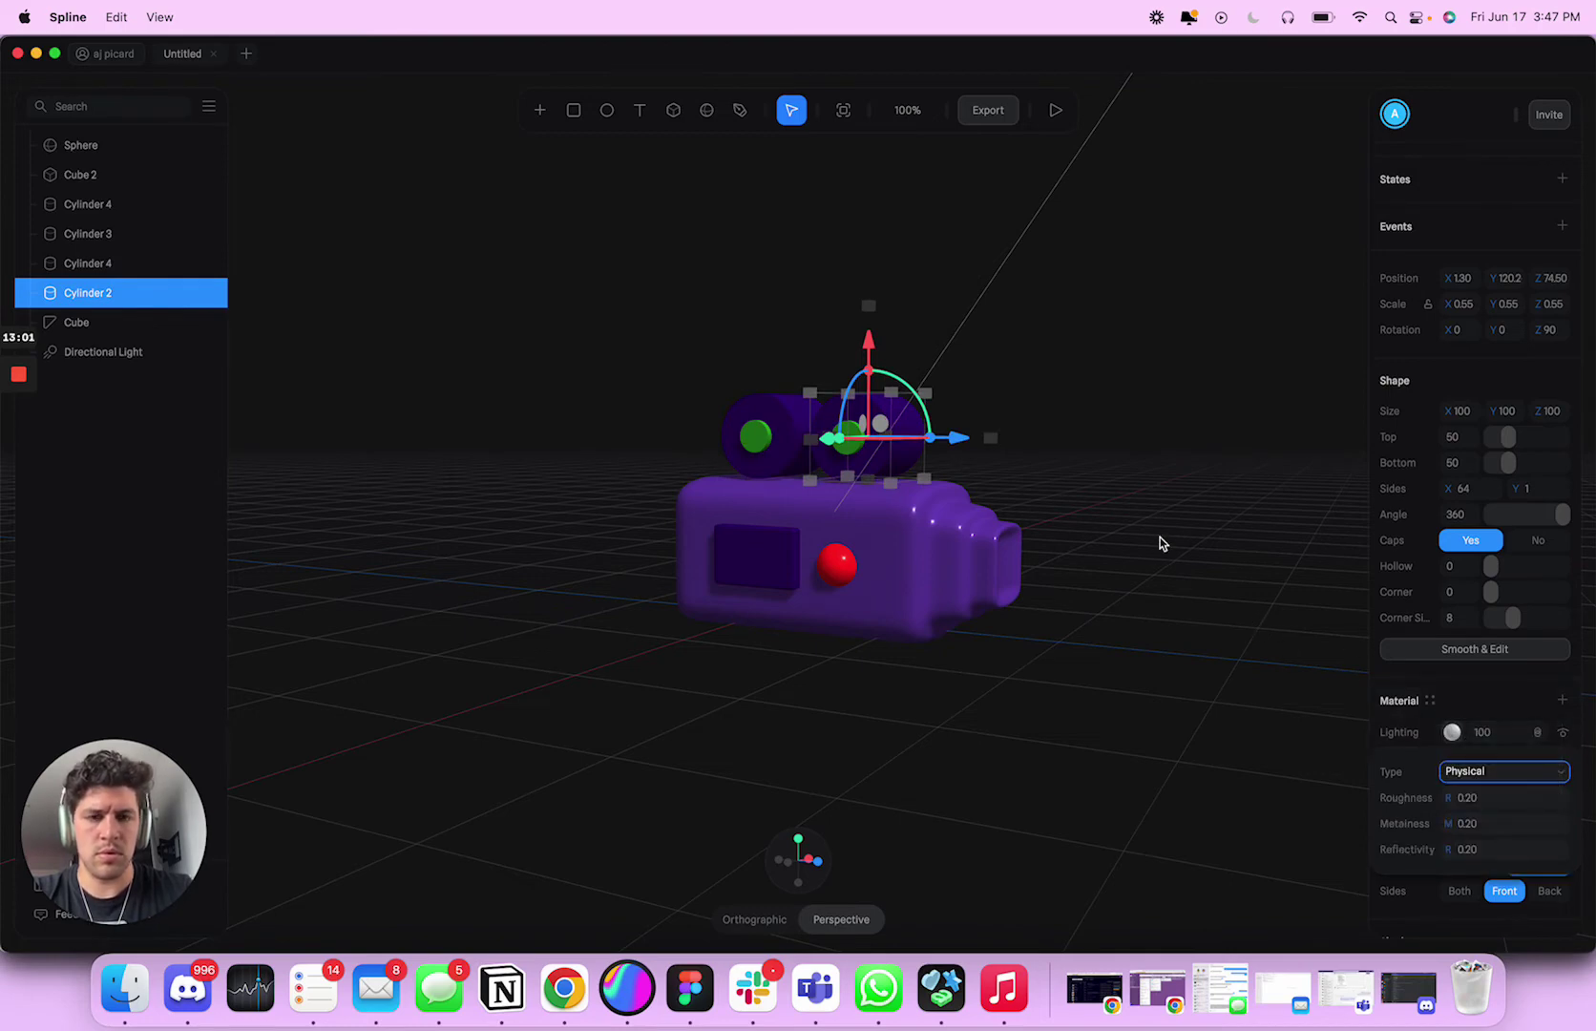
Step: Set the material lighting type of both green hub cylinders to Physical
{"action": "left_click", "coordinate": [714, 432]}
{"action": "left_click", "coordinate": [1489, 773]}
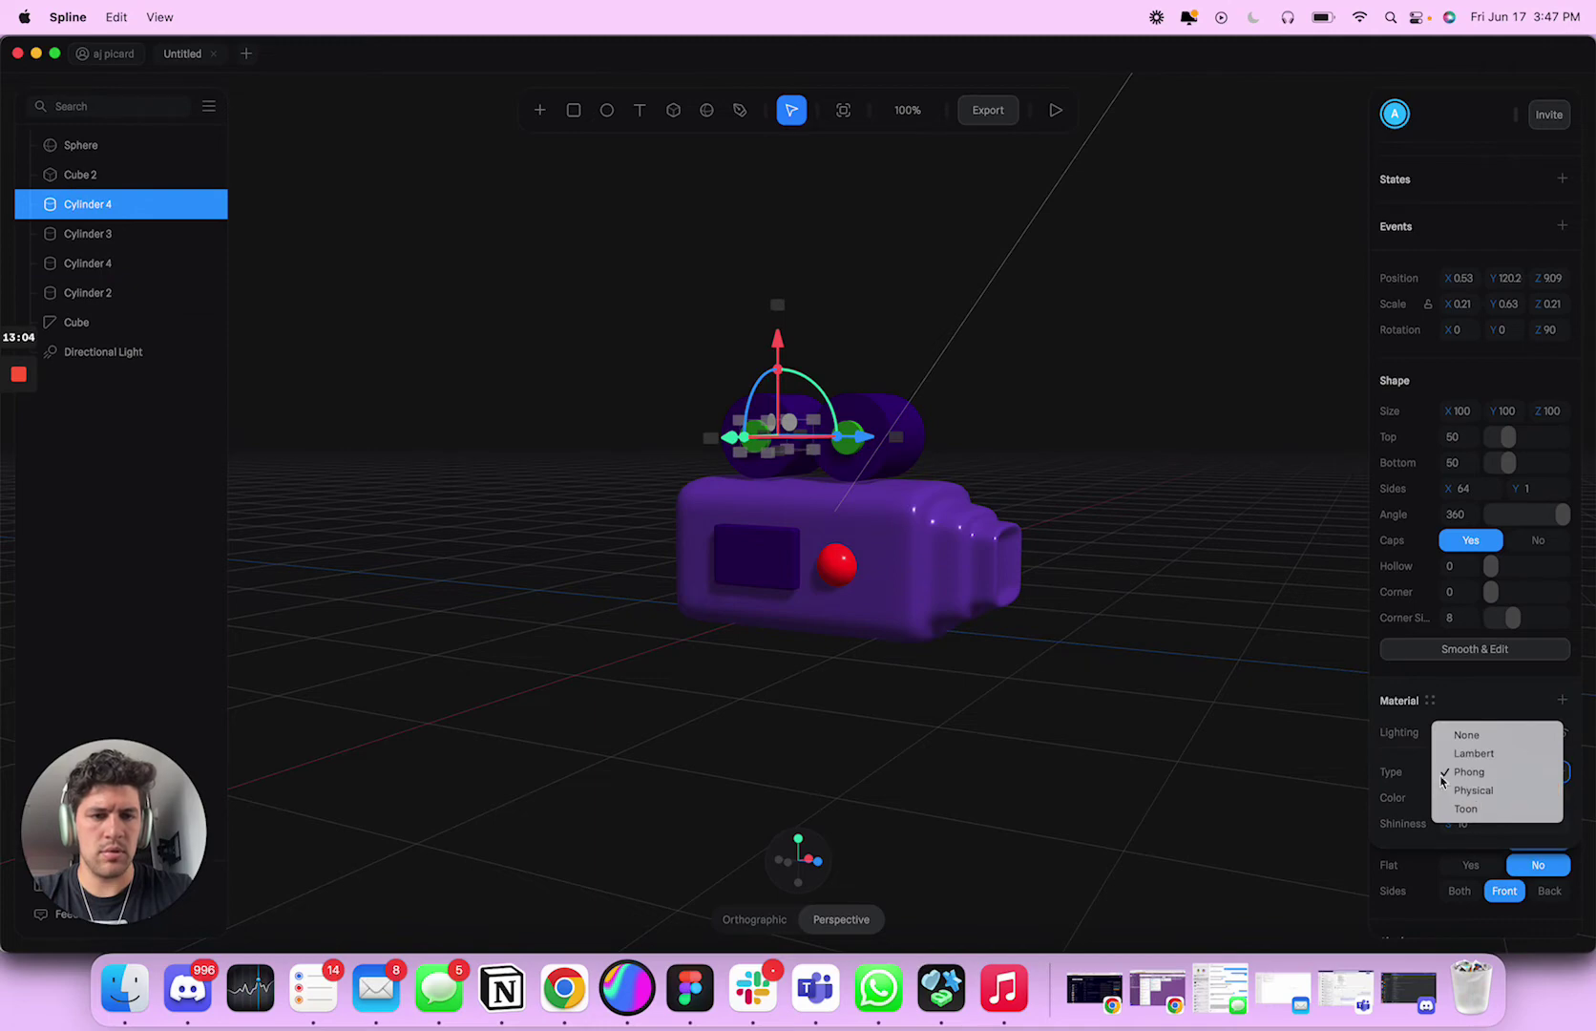
{"action": "left_click", "coordinate": [1469, 790]}
{"action": "left_click", "coordinate": [958, 457]}
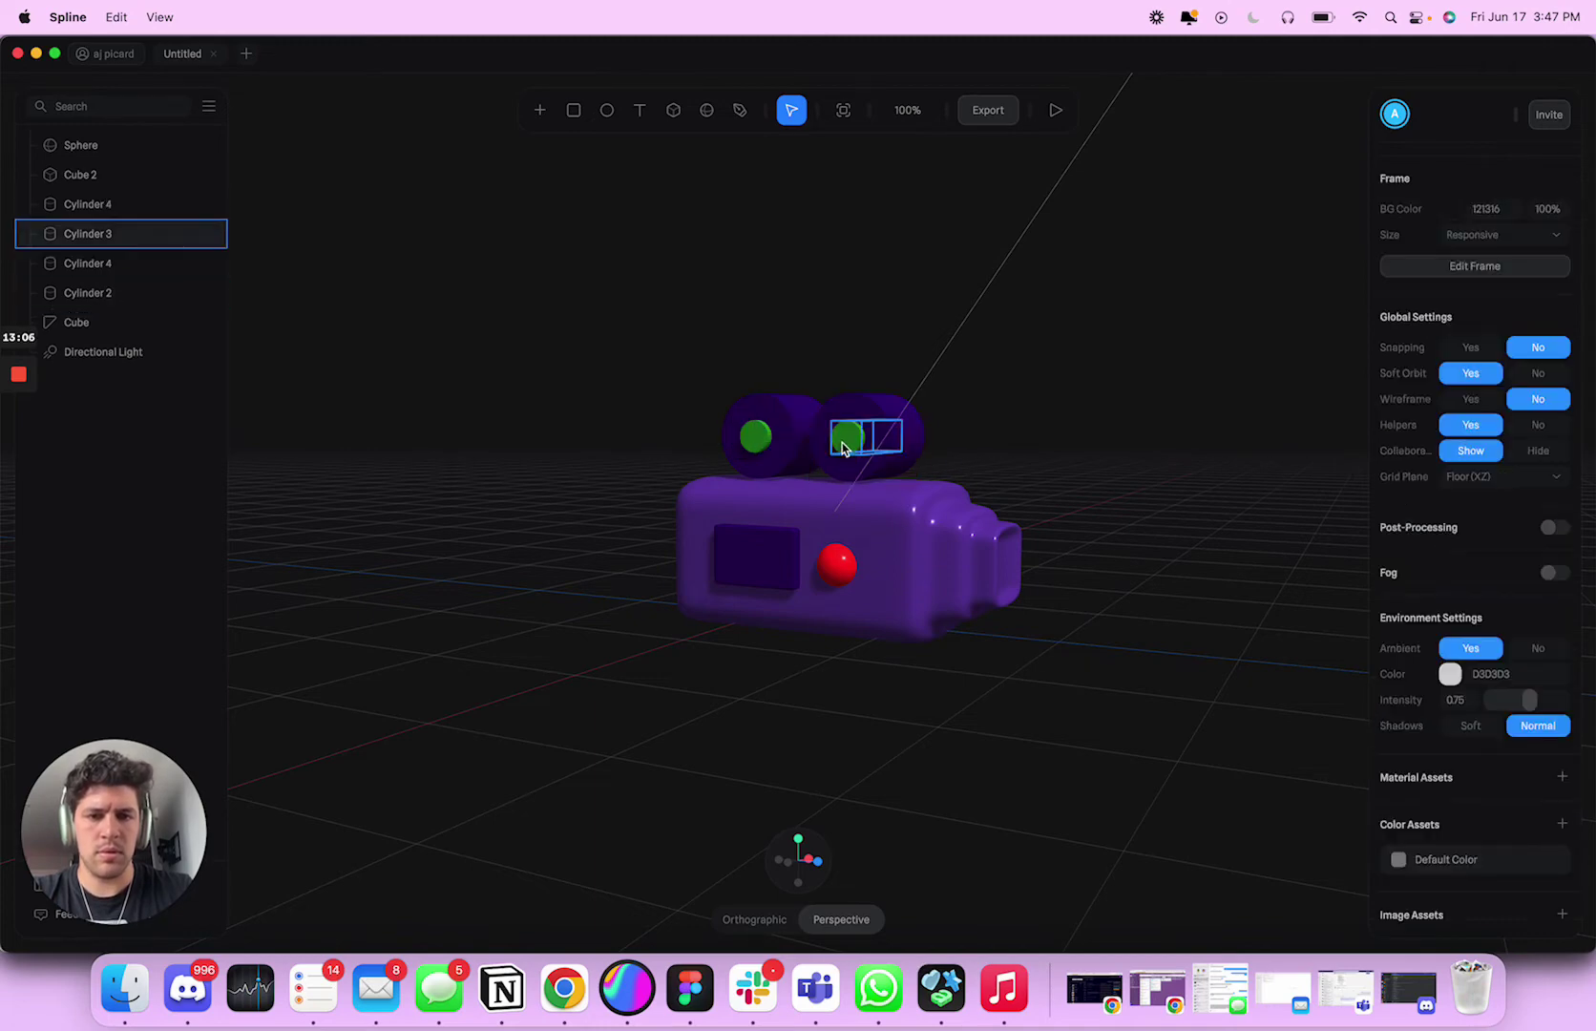
{"action": "left_click", "coordinate": [847, 437]}
{"action": "left_click", "coordinate": [1453, 734]}
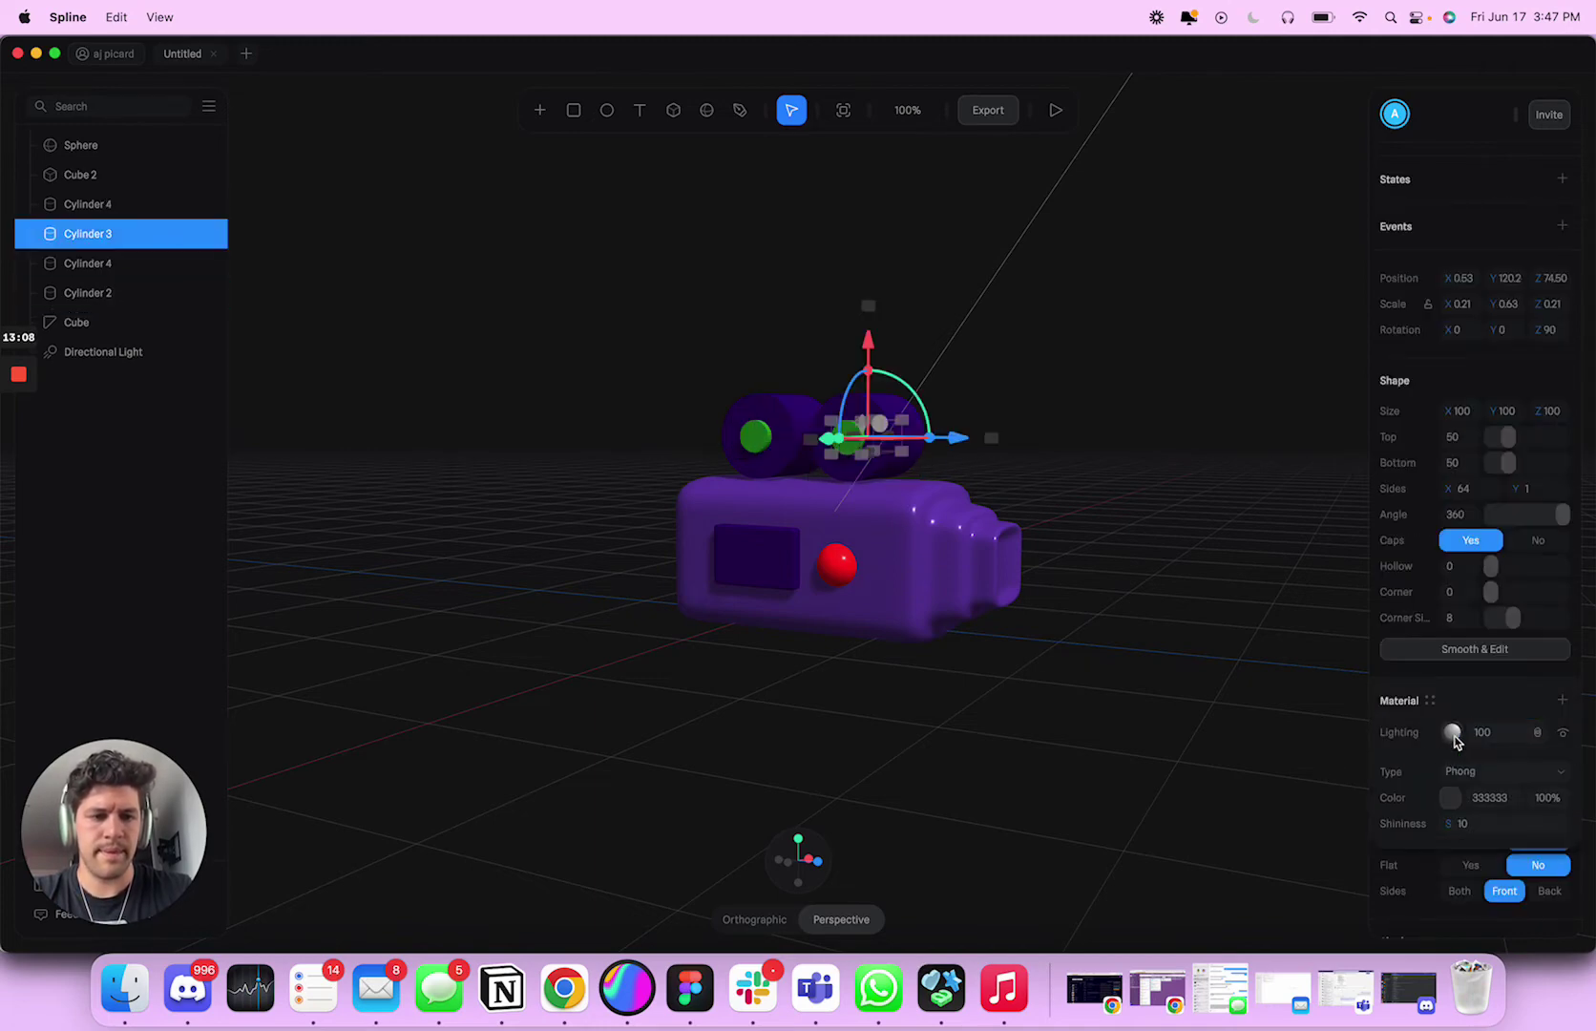
{"action": "left_click", "coordinate": [1482, 775]}
{"action": "left_click", "coordinate": [1485, 794]}
{"action": "left_click", "coordinate": [1205, 626]}
{"action": "left_click_drag", "start_coordinate": [1204, 626], "coordinate": [1239, 631], "text": "alt"}
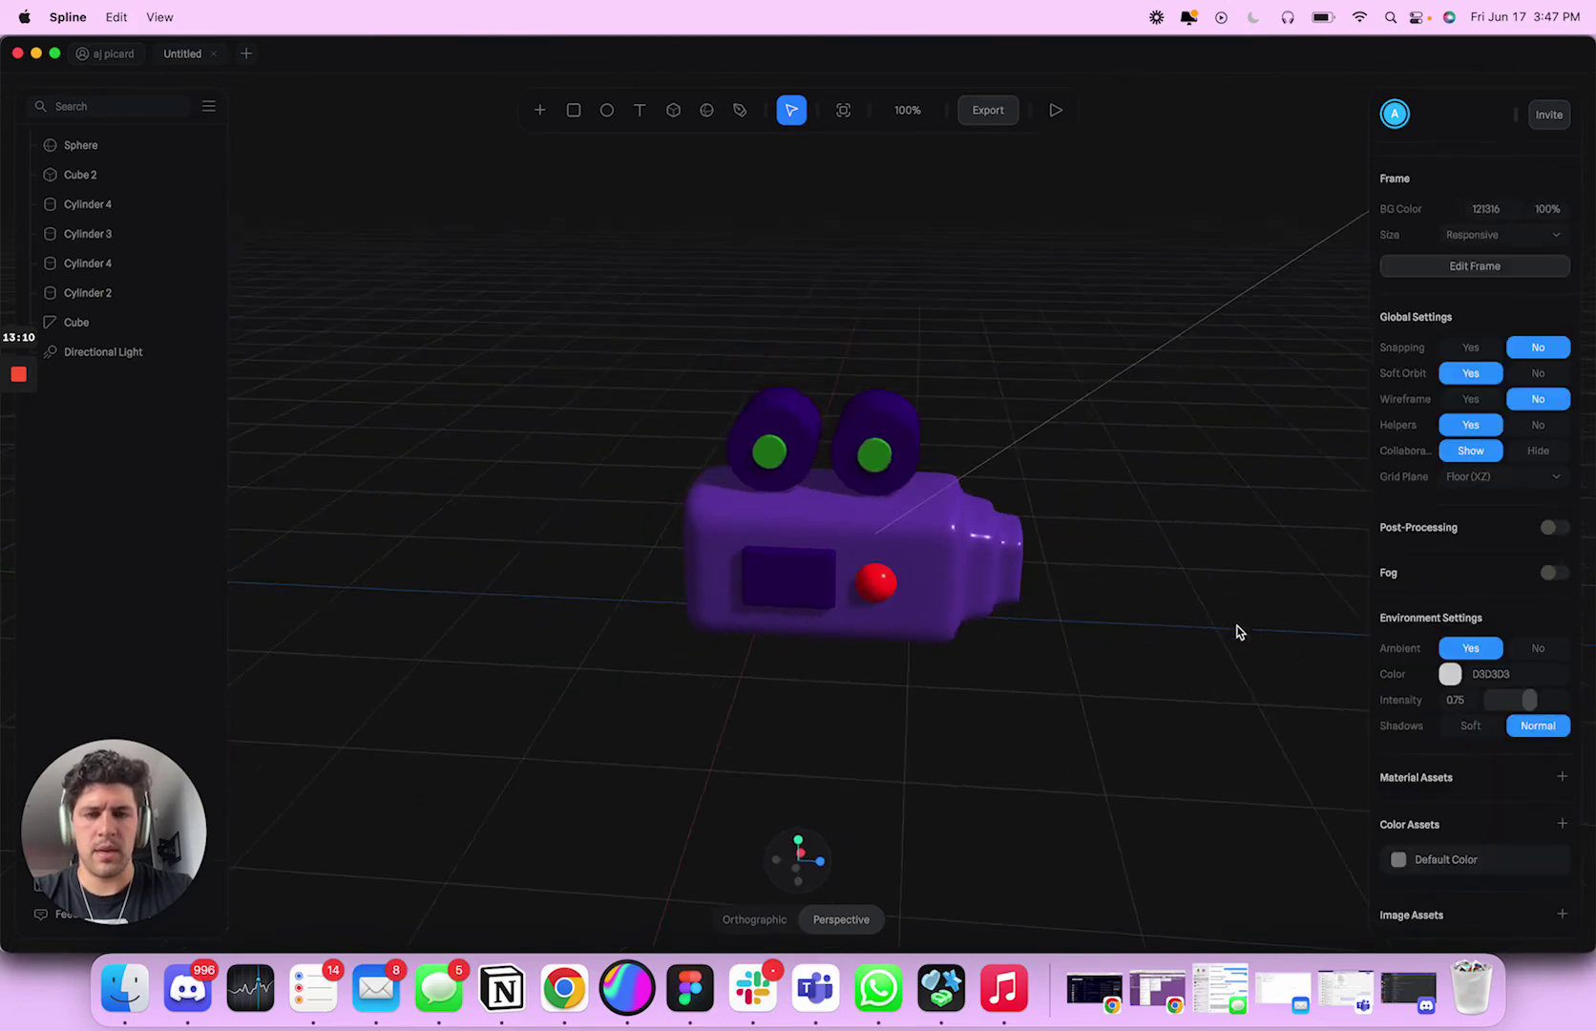
Step: Group each large reel cylinder with its own green hub, making two separate reel groups
{"action": "left_click_drag", "start_coordinate": [1127, 617], "coordinate": [1139, 547]}
{"action": "left_click", "coordinate": [809, 441]}
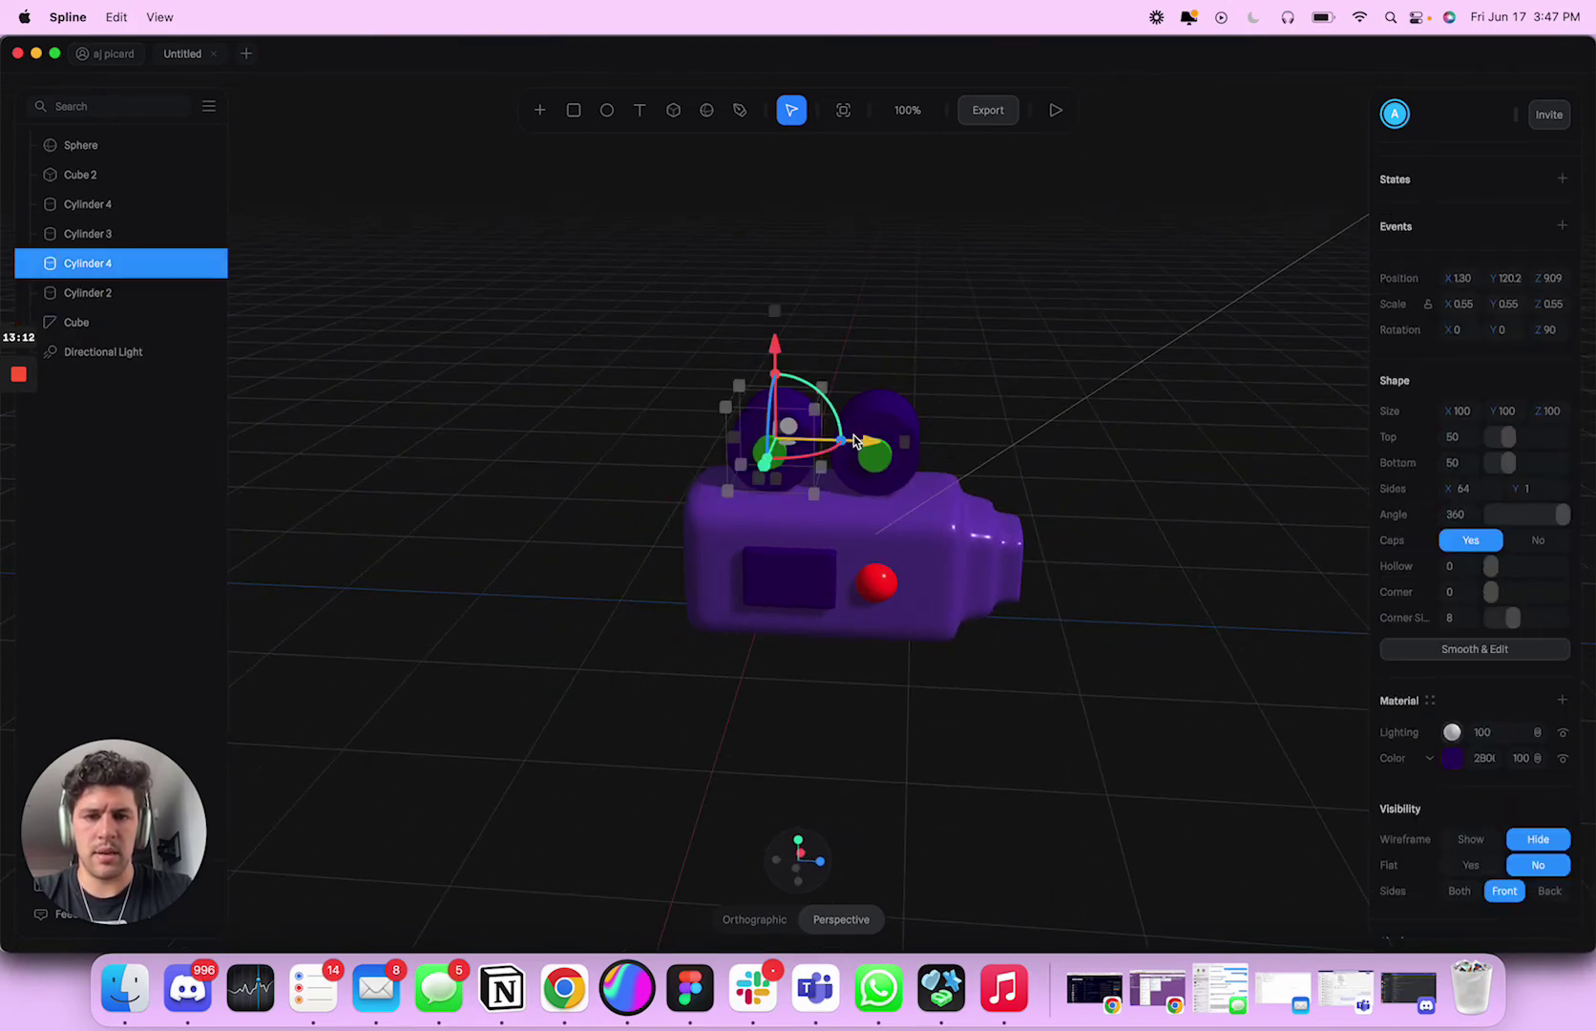
{"action": "left_click", "coordinate": [904, 370]}
{"action": "left_click", "coordinate": [915, 425]}
{"action": "left_click", "coordinate": [916, 422], "text": "shift"}
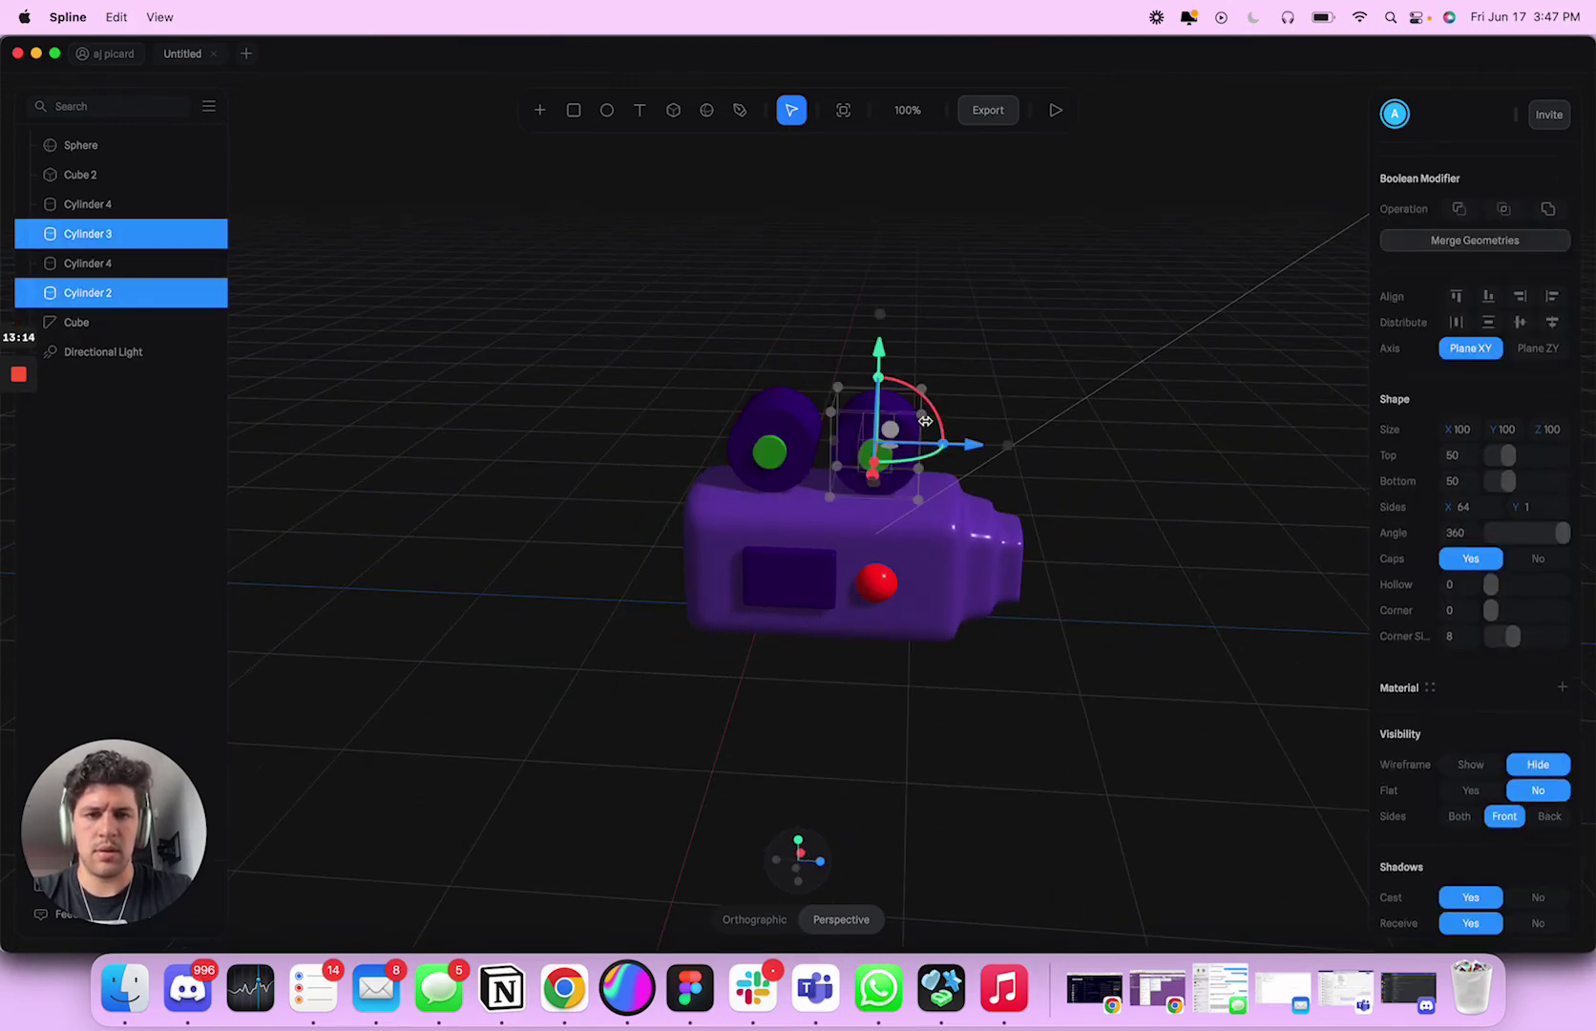
{"action": "key", "text": "super+g"}
{"action": "left_click", "coordinate": [783, 435]}
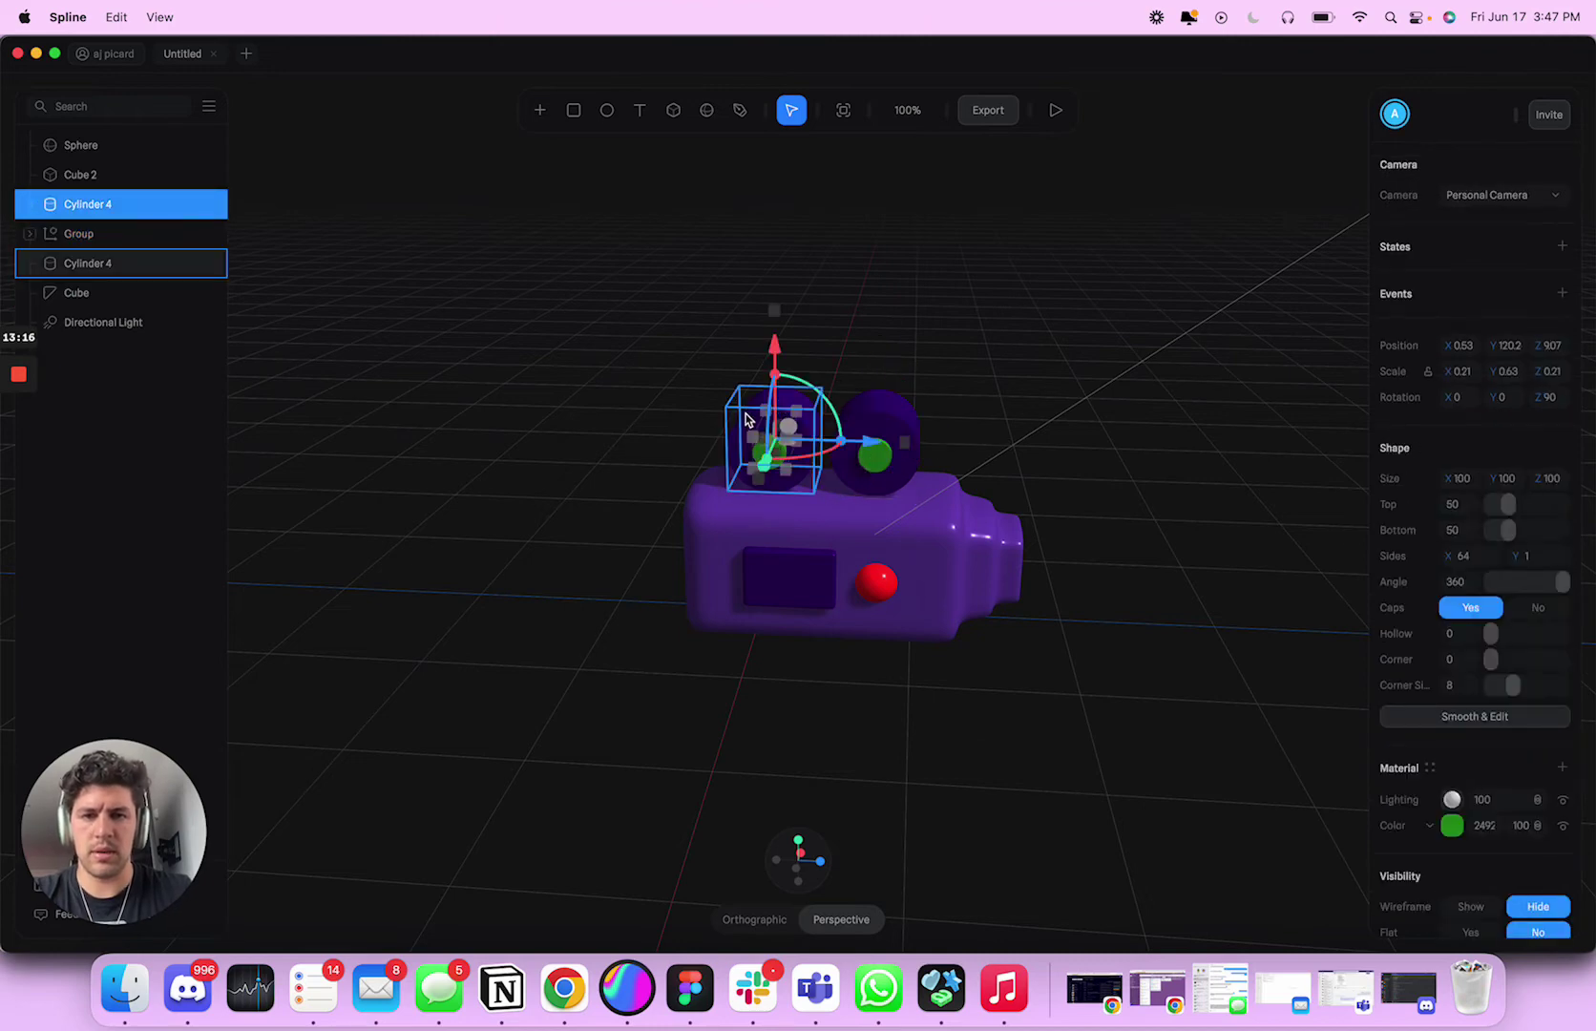
{"action": "left_click", "coordinate": [778, 409], "text": "shift"}
{"action": "key", "text": "super+g"}
Step: Rename the rear reel's group as Film / One and the lens-side reel's group as Film / Two
{"action": "double_click", "coordinate": [84, 204]}
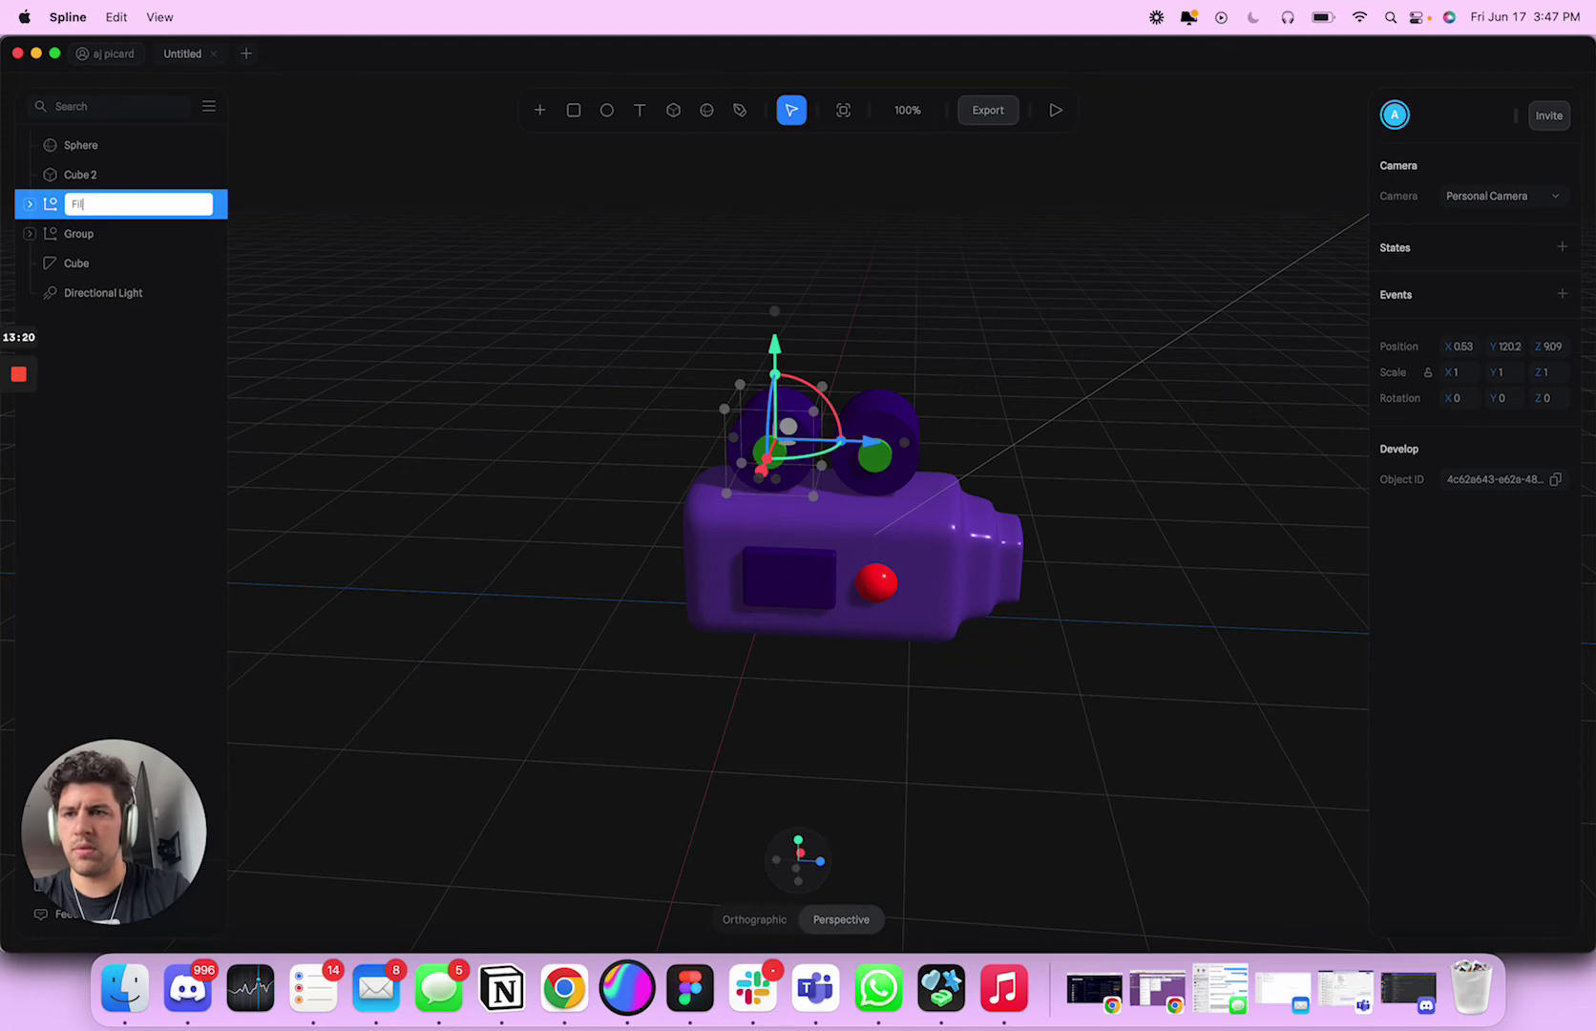
{"action": "type", "text": "Film / One"}
{"action": "key", "text": "Return"}
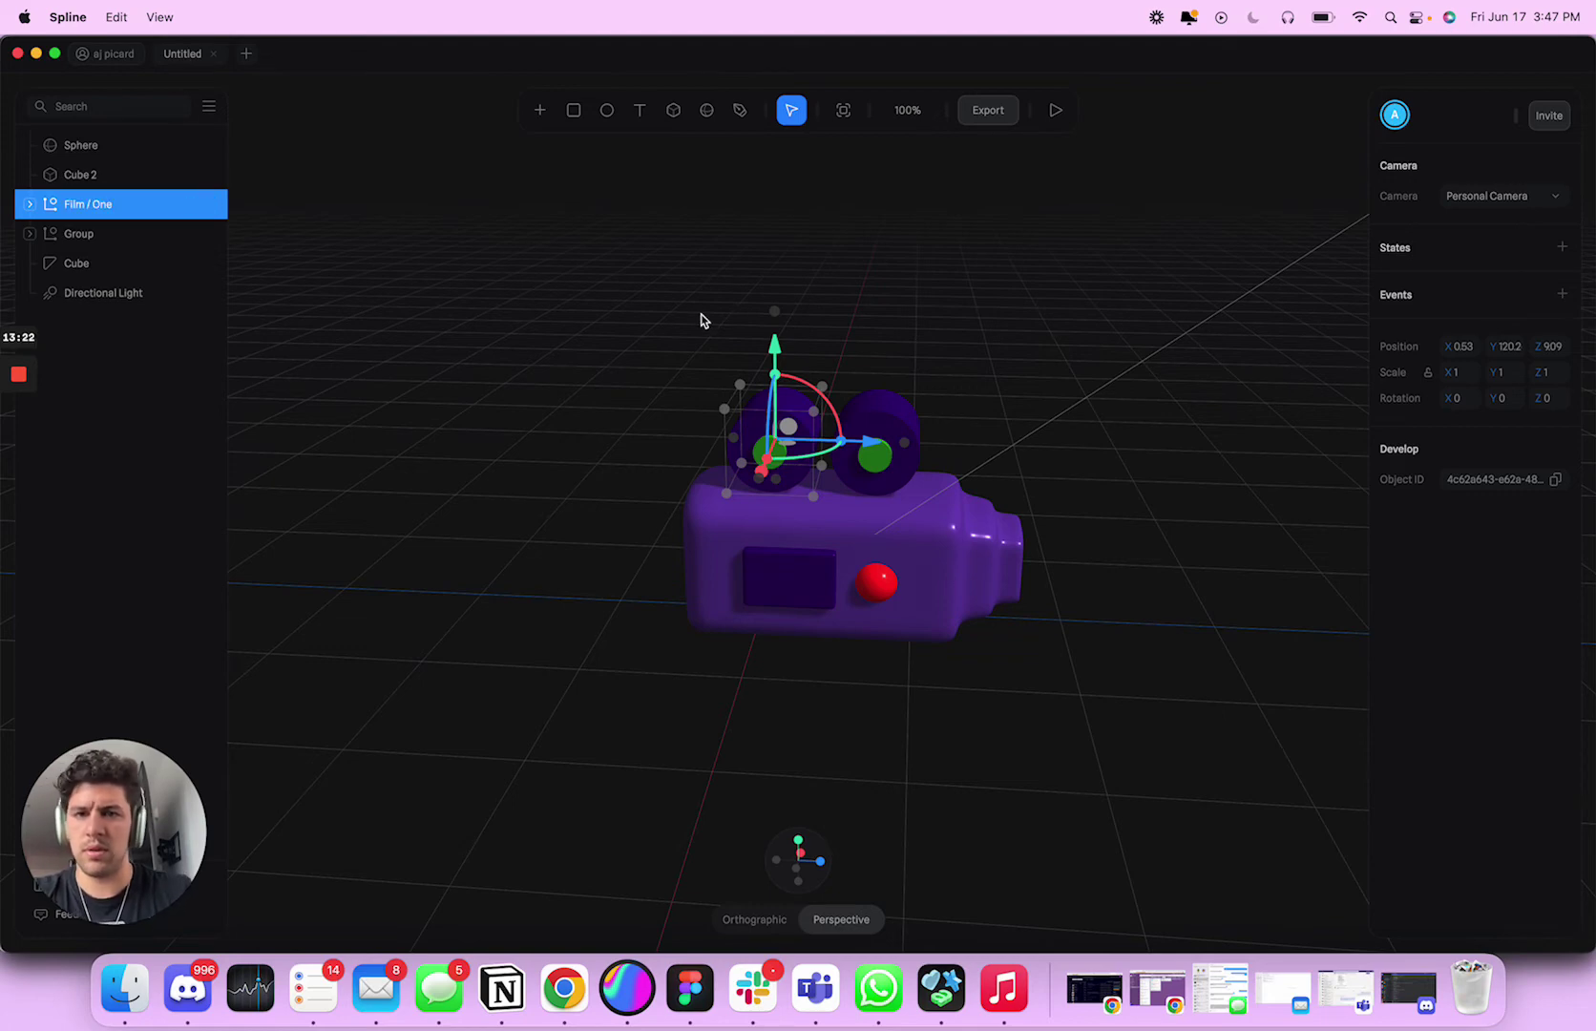
{"action": "left_click", "coordinate": [878, 423]}
{"action": "double_click", "coordinate": [84, 233]}
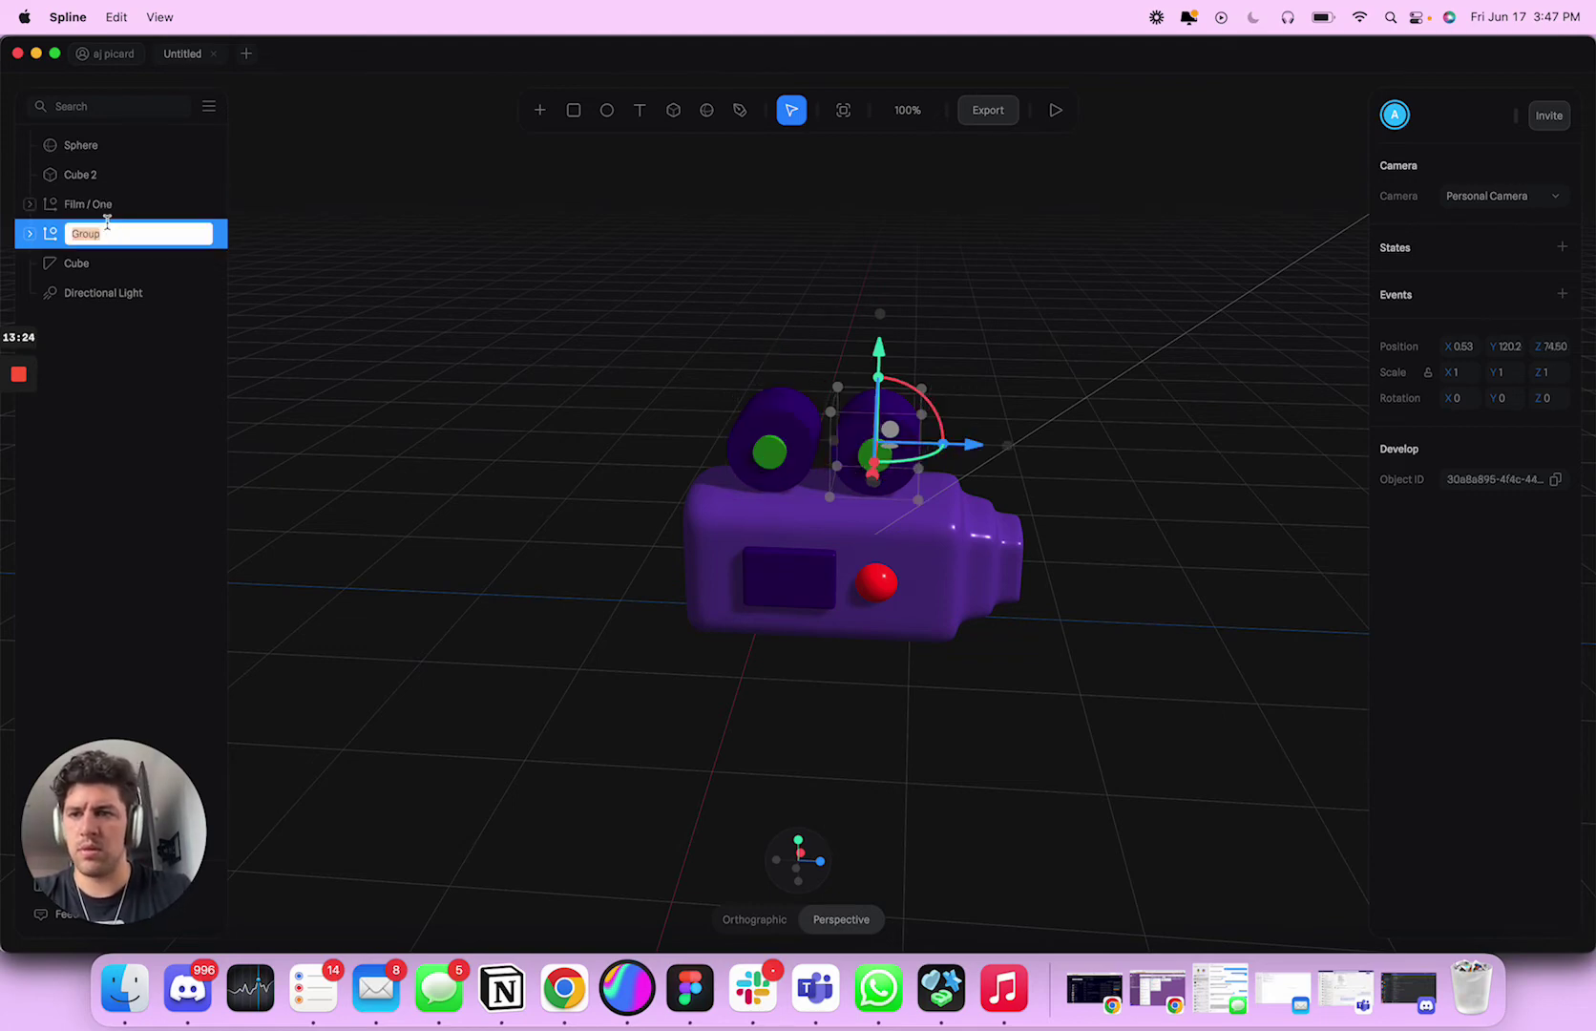
{"action": "type", "text": "Film / Two"}
{"action": "key", "text": "Return"}
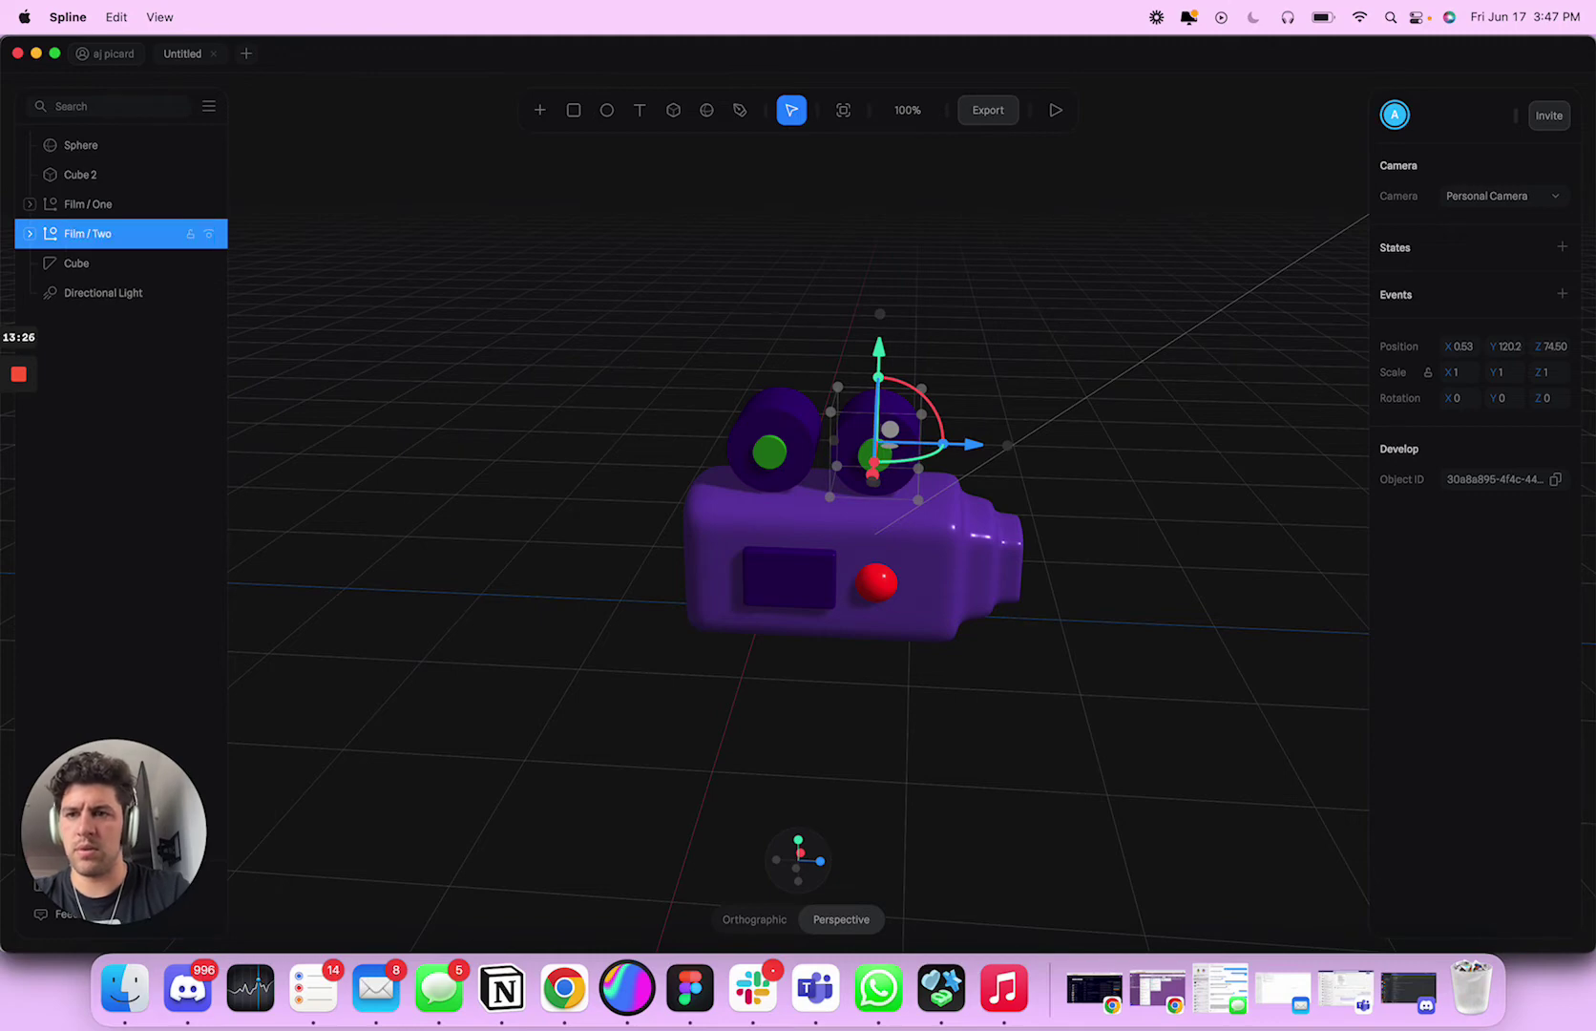
Step: Rename the side screen's cube as Screen and the red button's sphere as Recording
{"action": "left_click", "coordinate": [789, 584]}
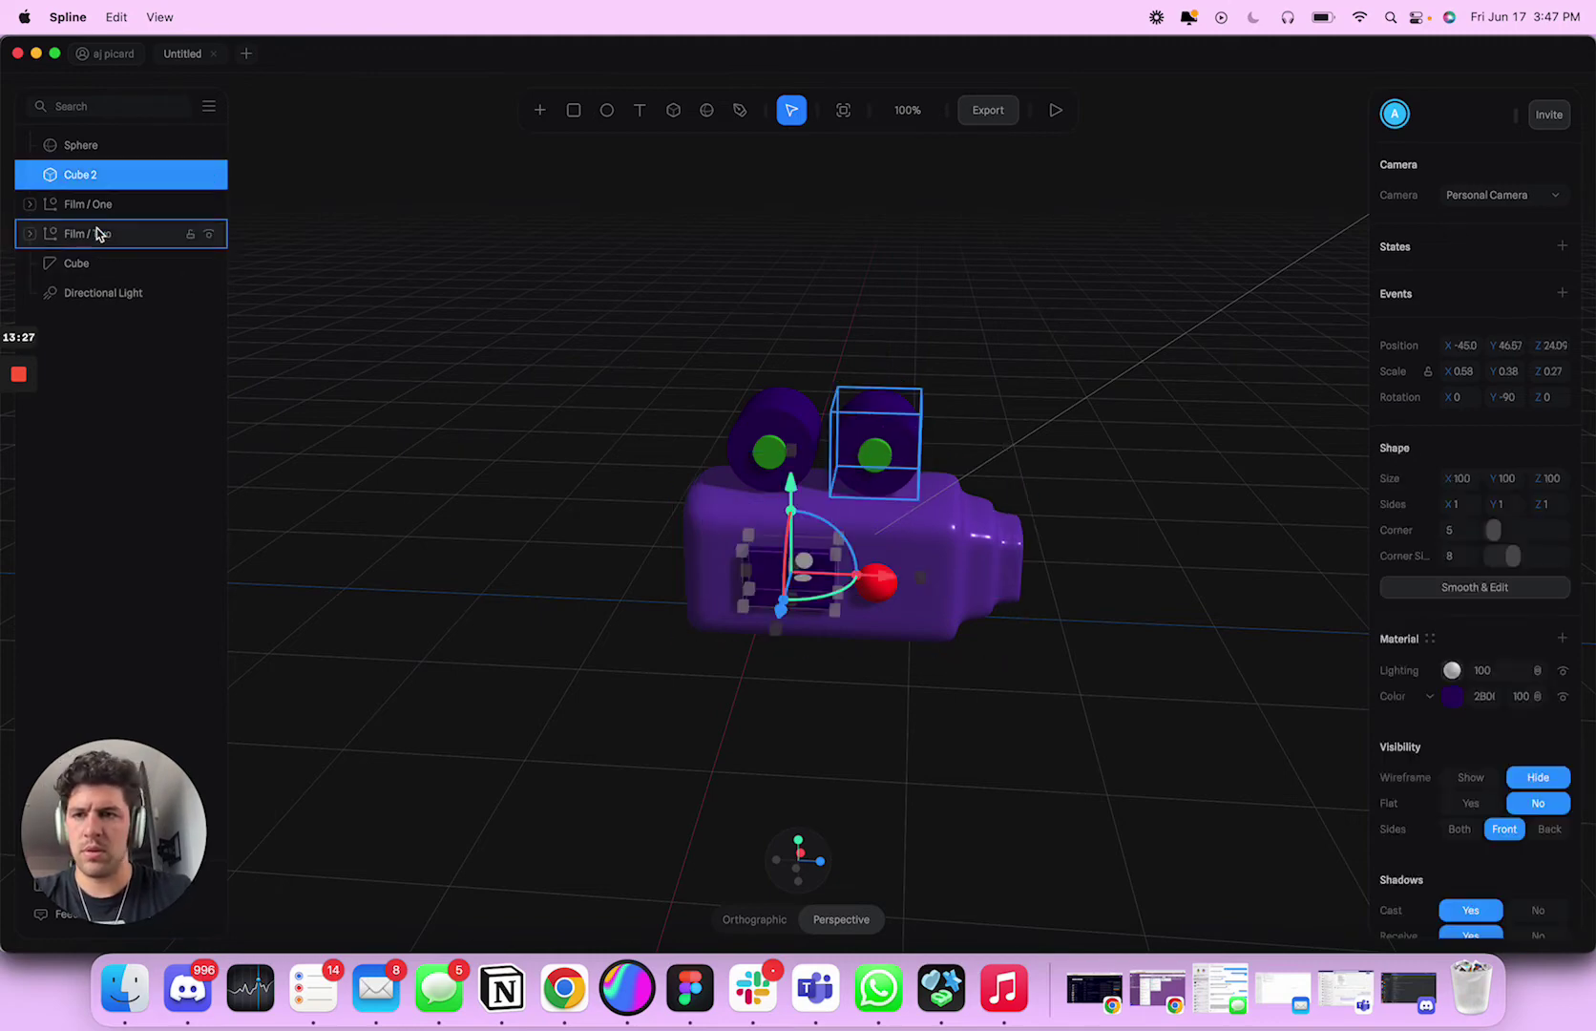
{"action": "double_click", "coordinate": [84, 177]}
{"action": "type", "text": "Screen"}
{"action": "key", "text": "Return"}
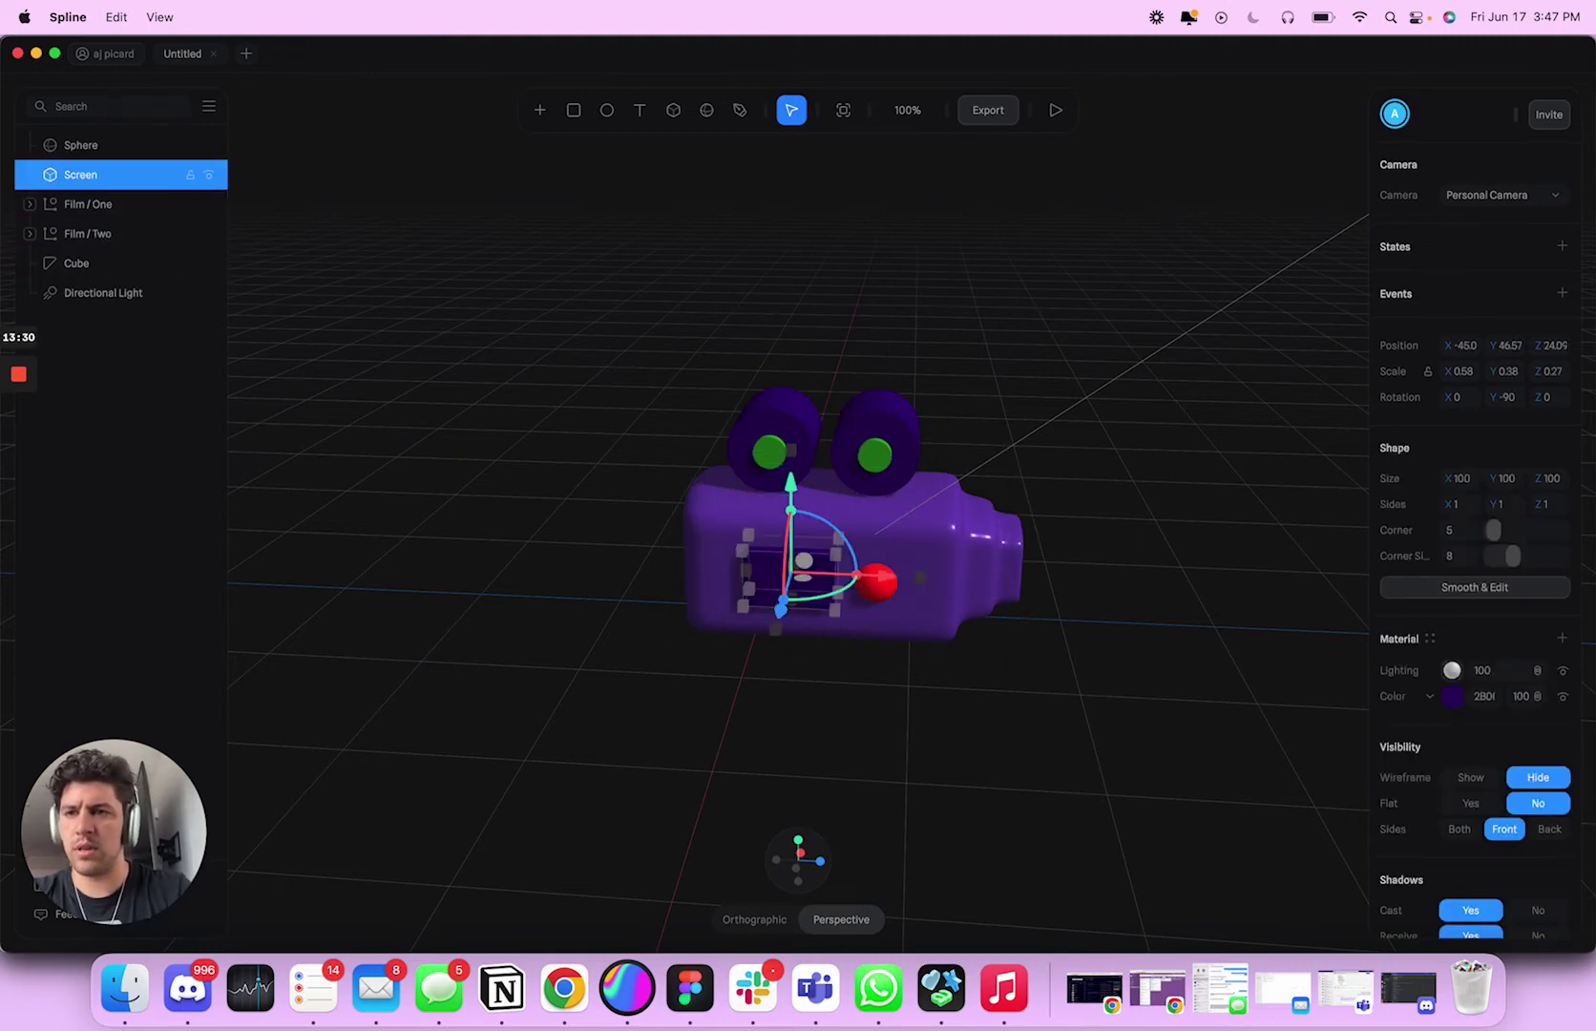
{"action": "double_click", "coordinate": [87, 148]}
{"action": "type", "text": "Record"}
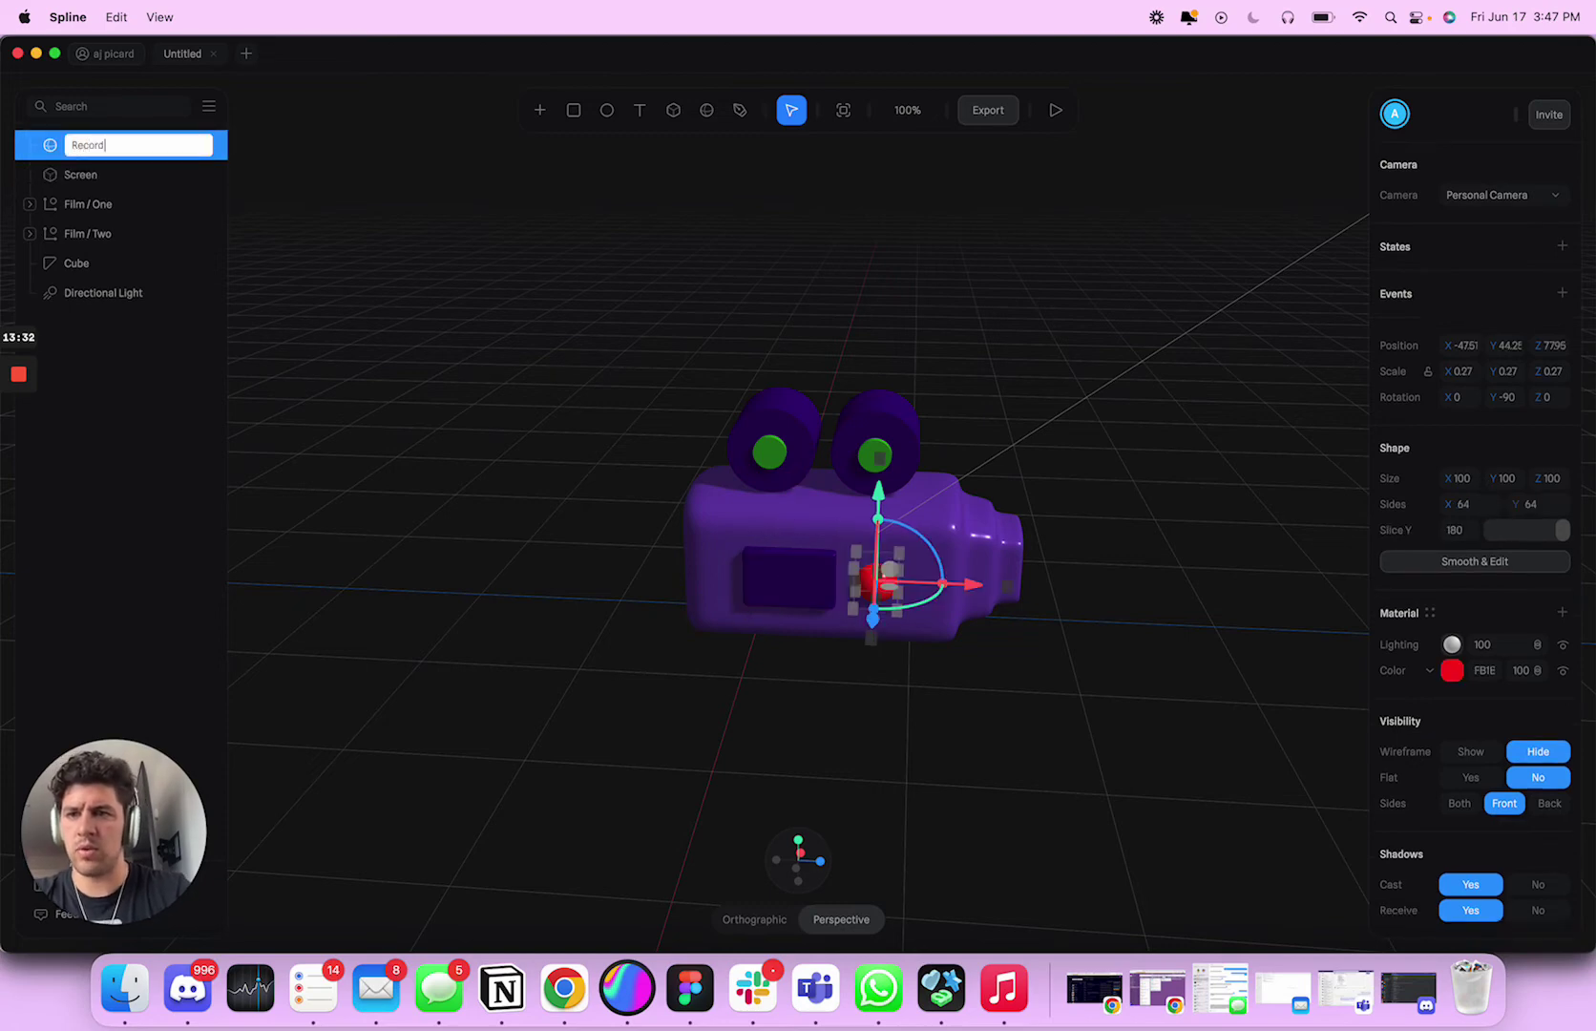
{"action": "type", "text": "ing"}
{"action": "key", "text": "Return"}
Step: Rename the camera body's cube as Camera
{"action": "double_click", "coordinate": [84, 263]}
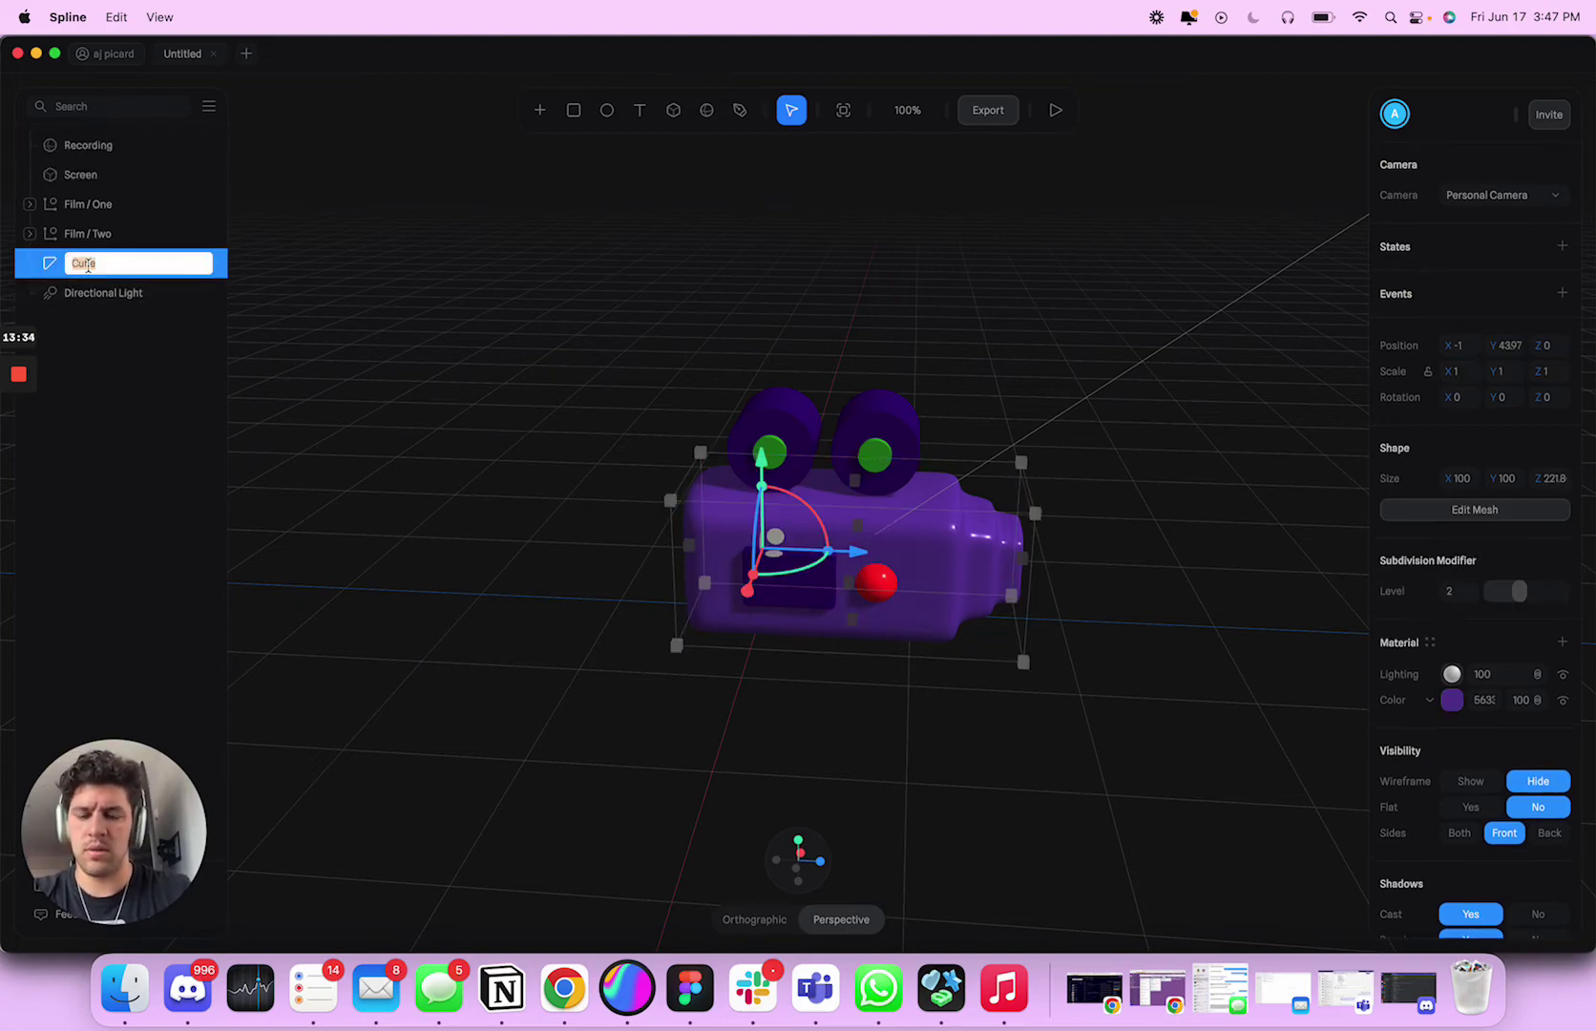
{"action": "type", "text": "Camera"}
{"action": "key", "text": "Return"}
{"action": "left_click", "coordinate": [1072, 388]}
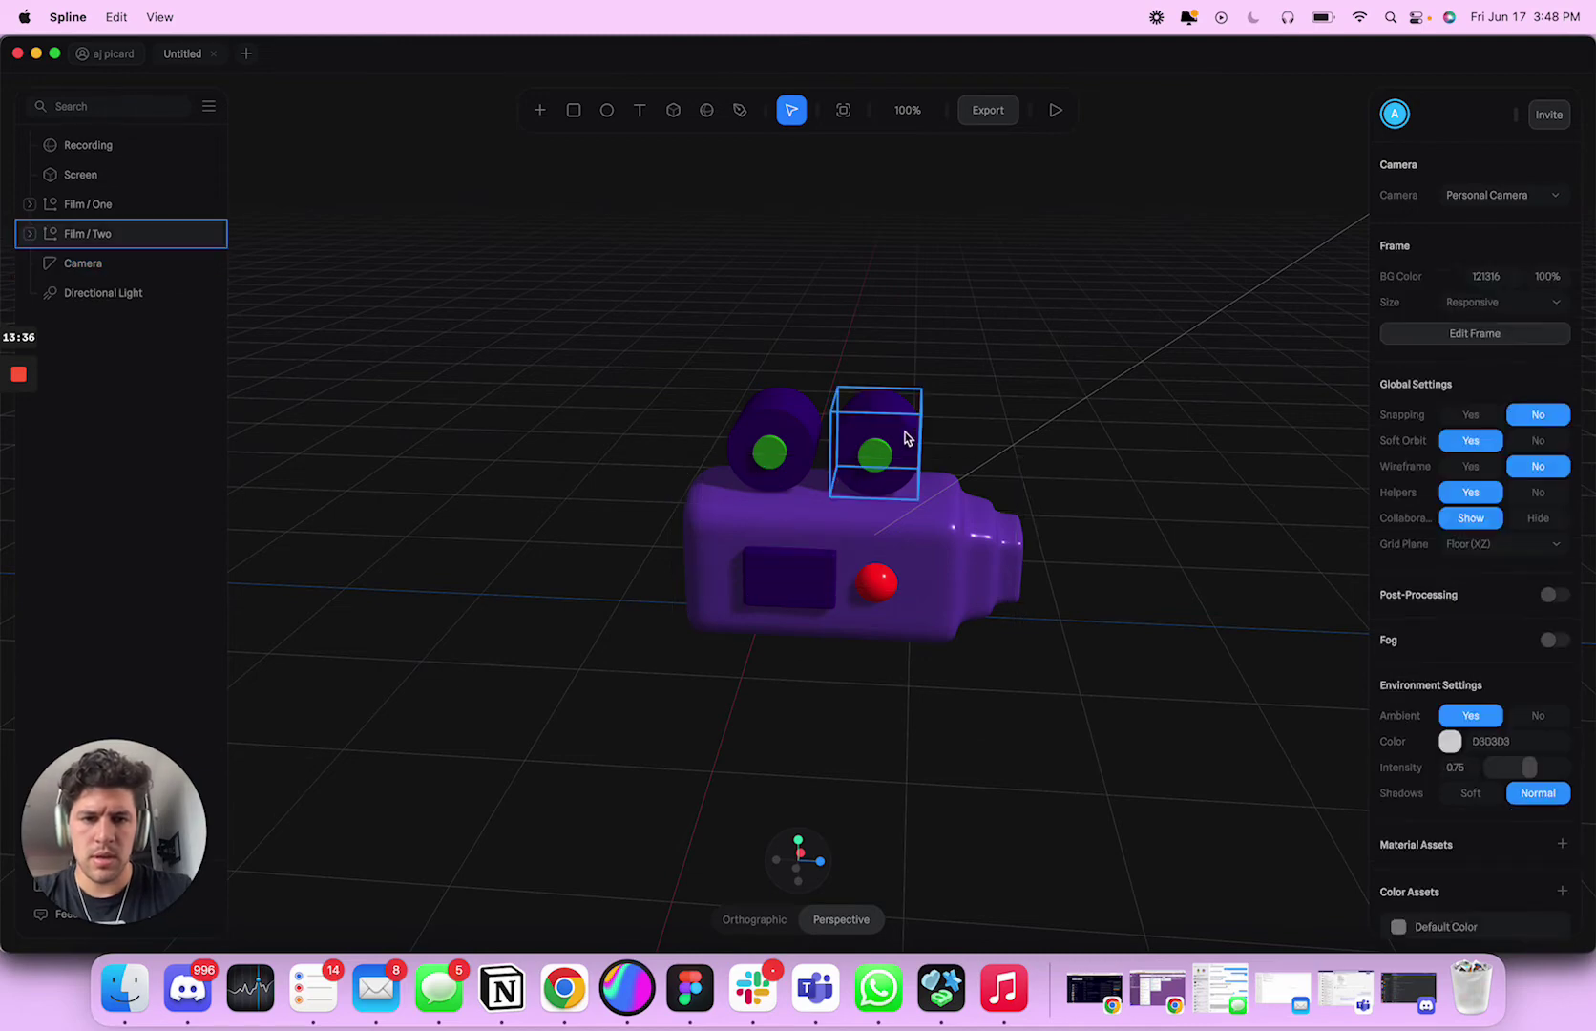
Step: Move the Film / Two reel group closer to the Film / One reel, to a Z position of about 65.3
{"action": "left_click", "coordinate": [905, 434]}
{"action": "left_click", "coordinate": [776, 431], "text": "shift"}
{"action": "left_click", "coordinate": [912, 428]}
{"action": "left_click", "coordinate": [909, 424]}
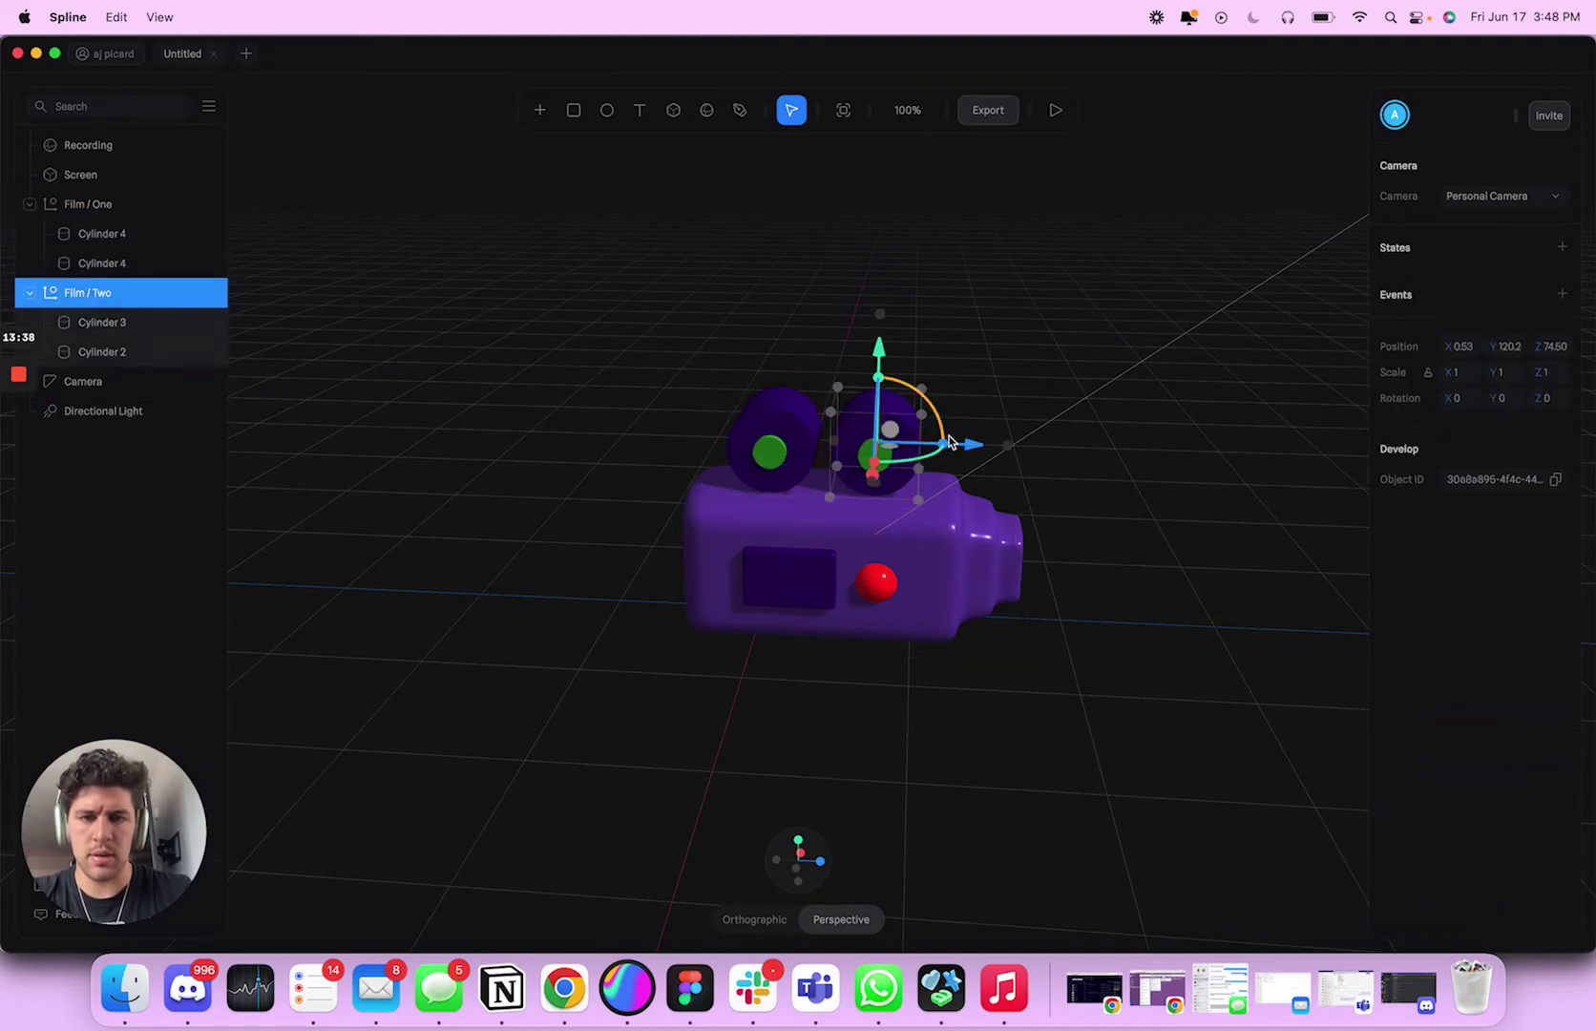
{"action": "left_click", "coordinate": [1092, 393]}
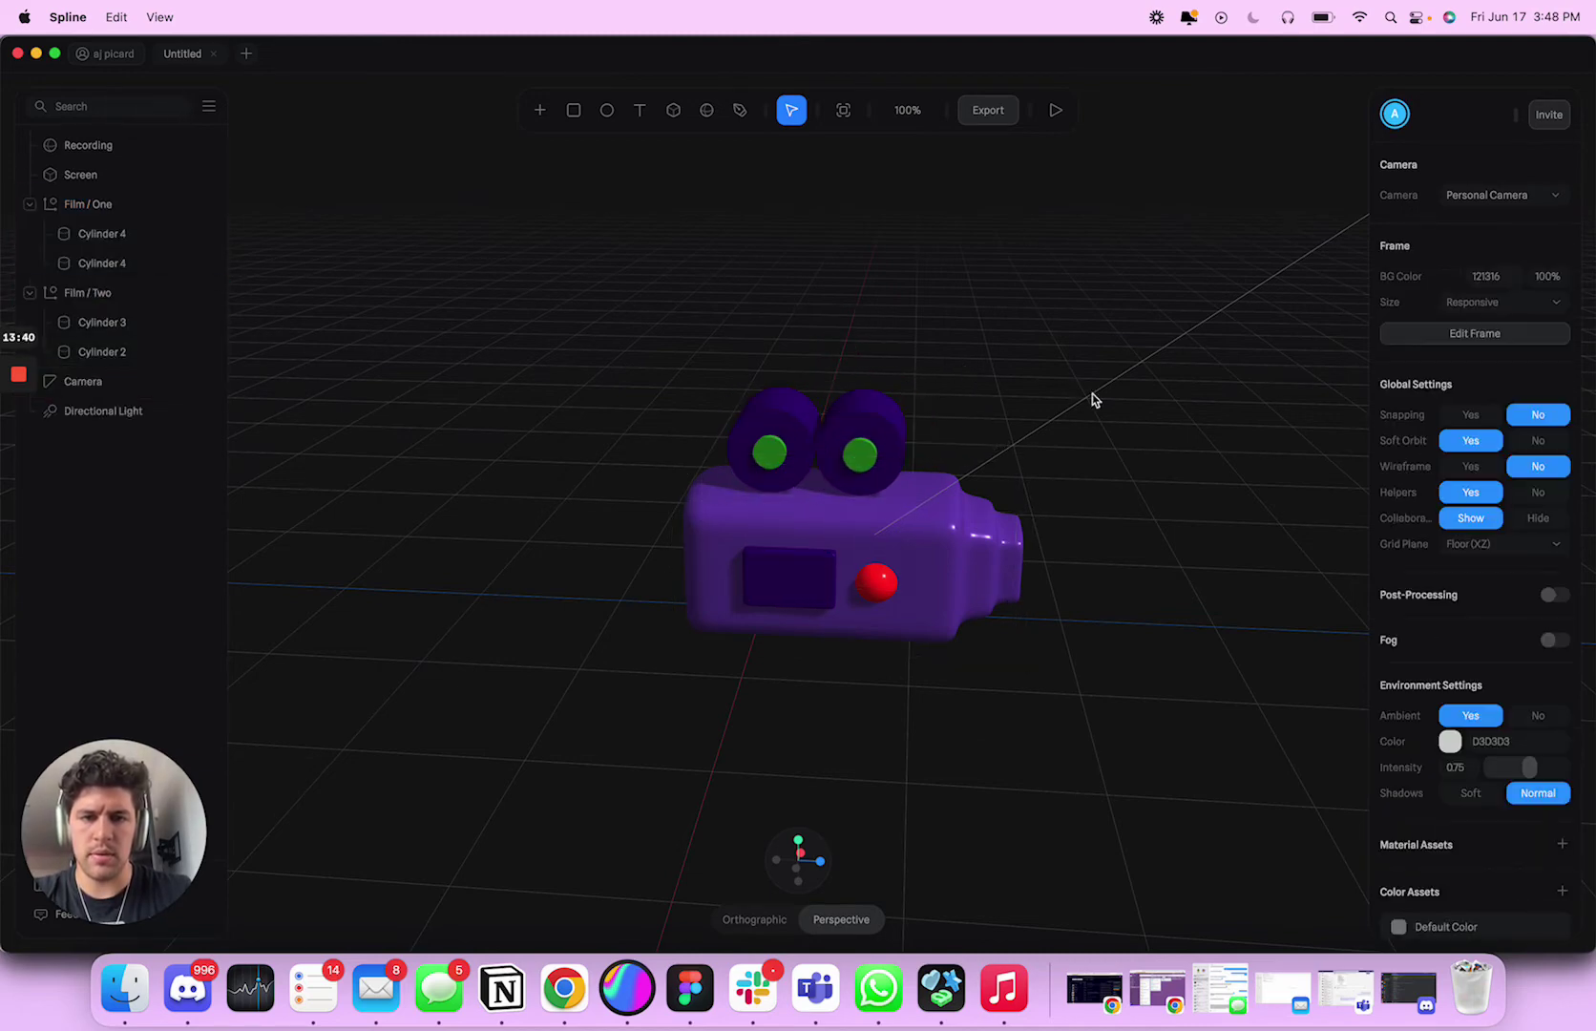
Step: Place a 100 by 100 rectangle in front of the lens, scale it to 0.33 and centre it on the lens face
{"action": "left_click_drag", "start_coordinate": [1092, 393], "coordinate": [943, 446]}
{"action": "left_click", "coordinate": [815, 563]}
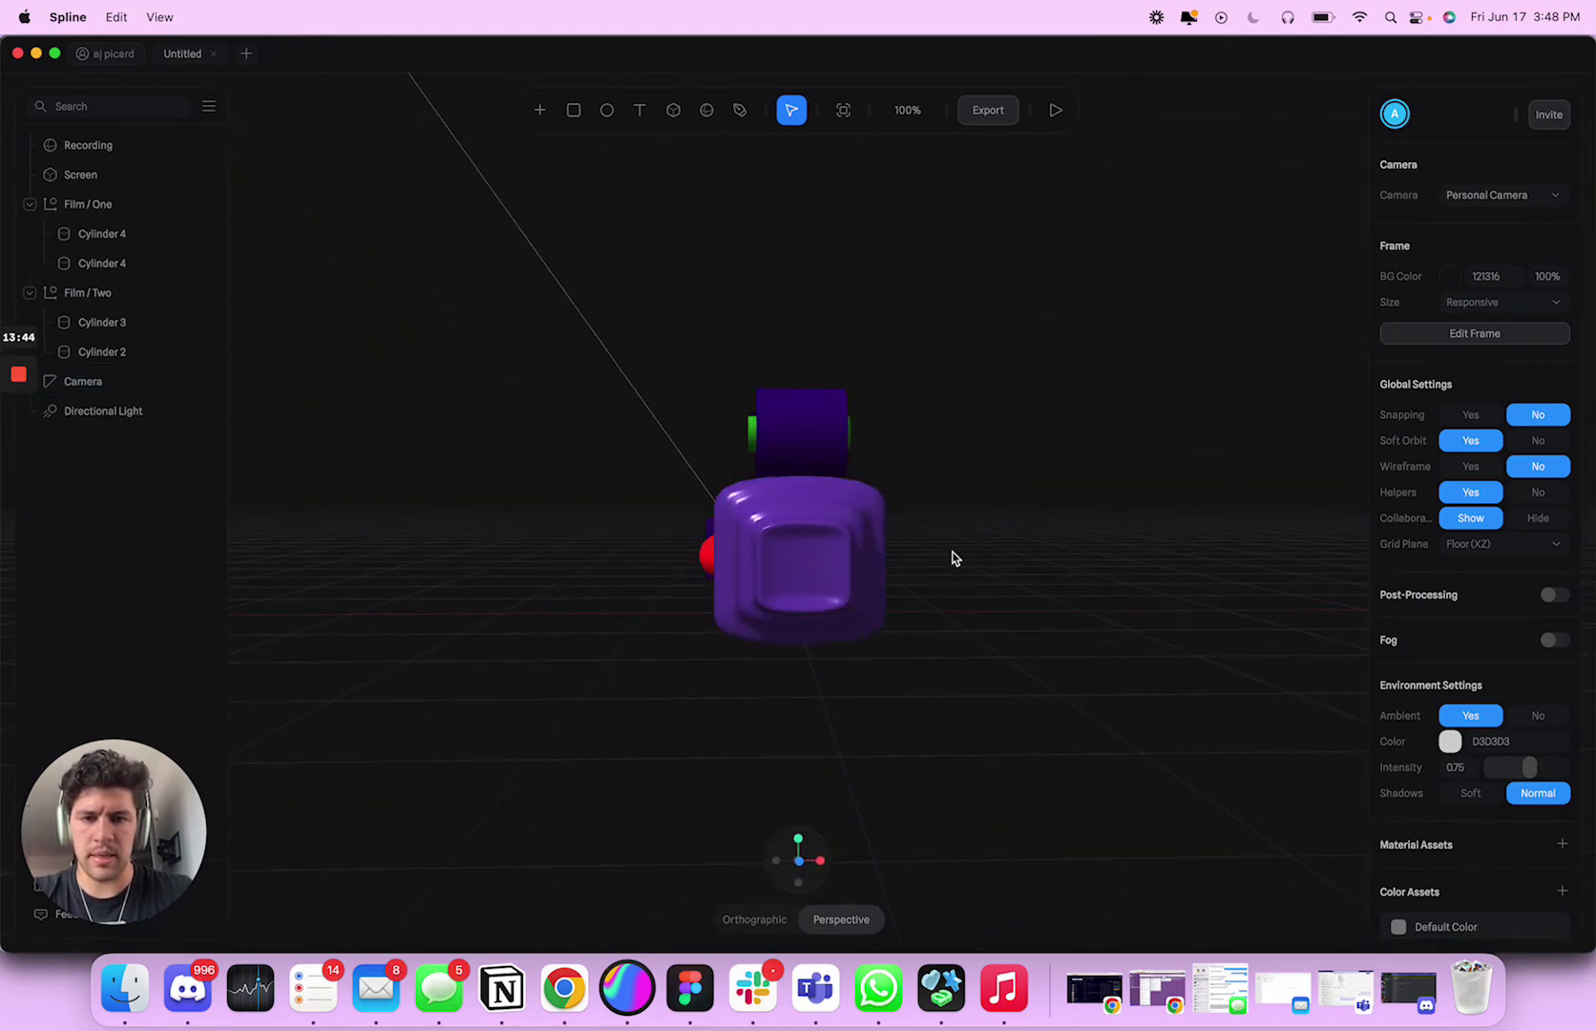
{"action": "mouse_move", "coordinate": [954, 559]}
{"action": "left_mouse_down"}
{"action": "mouse_move", "coordinate": [1012, 555]}
{"action": "mouse_move", "coordinate": [940, 553]}
{"action": "left_mouse_up"}
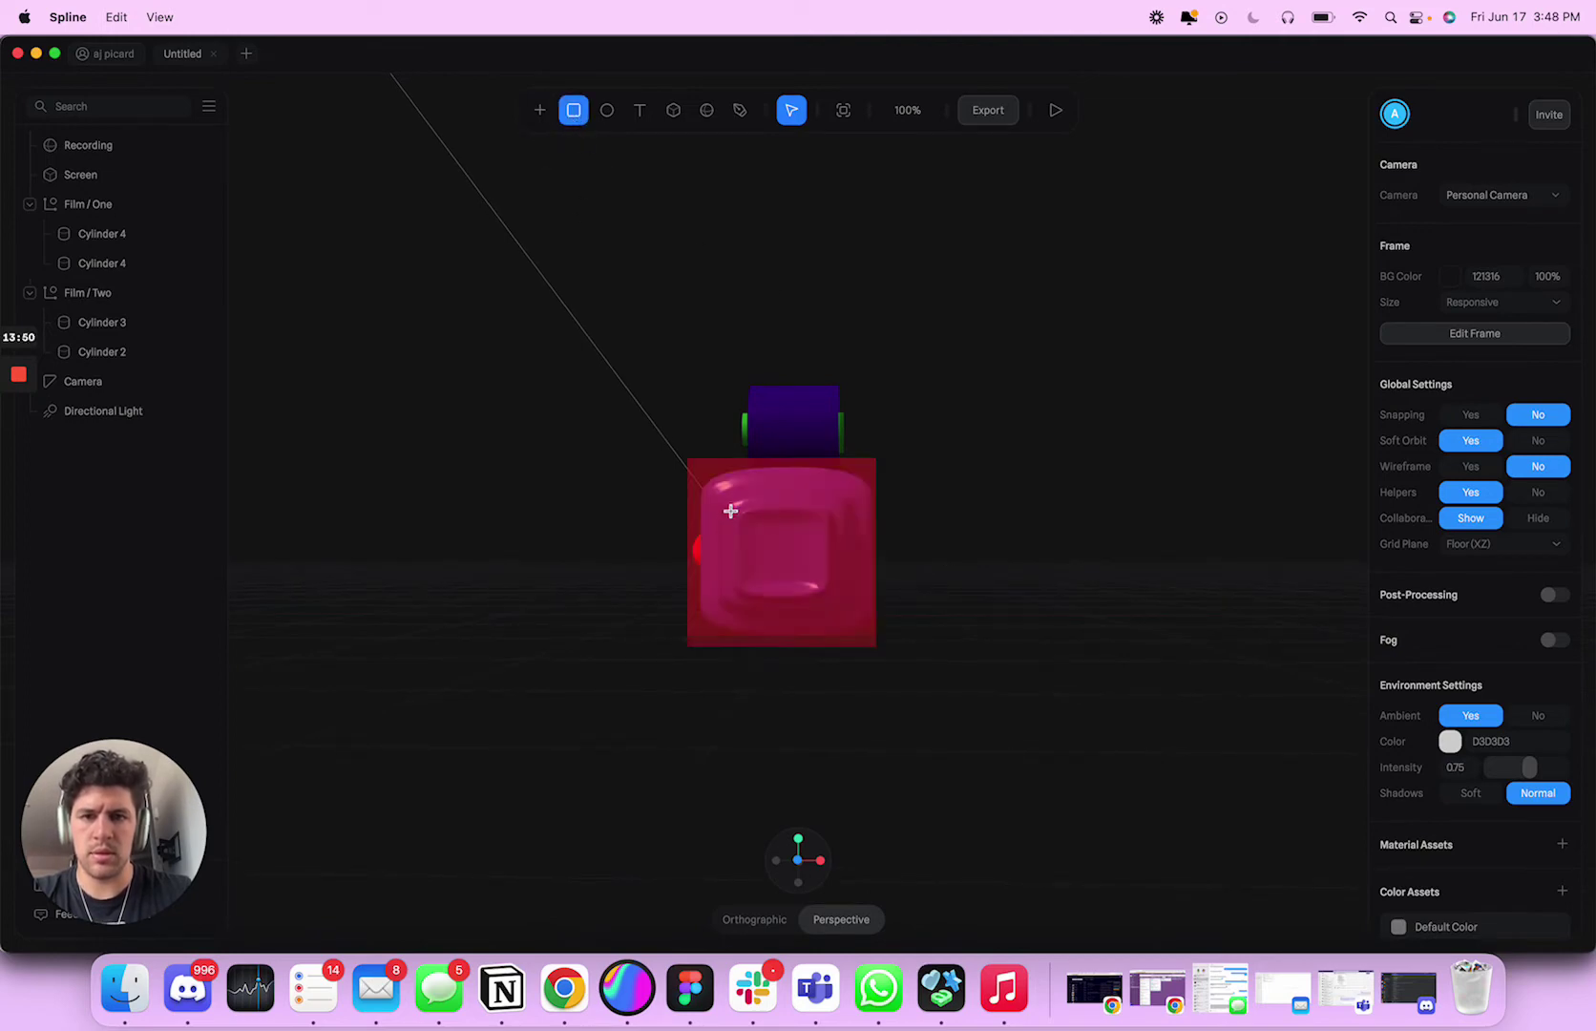
{"action": "left_click", "coordinate": [763, 537]}
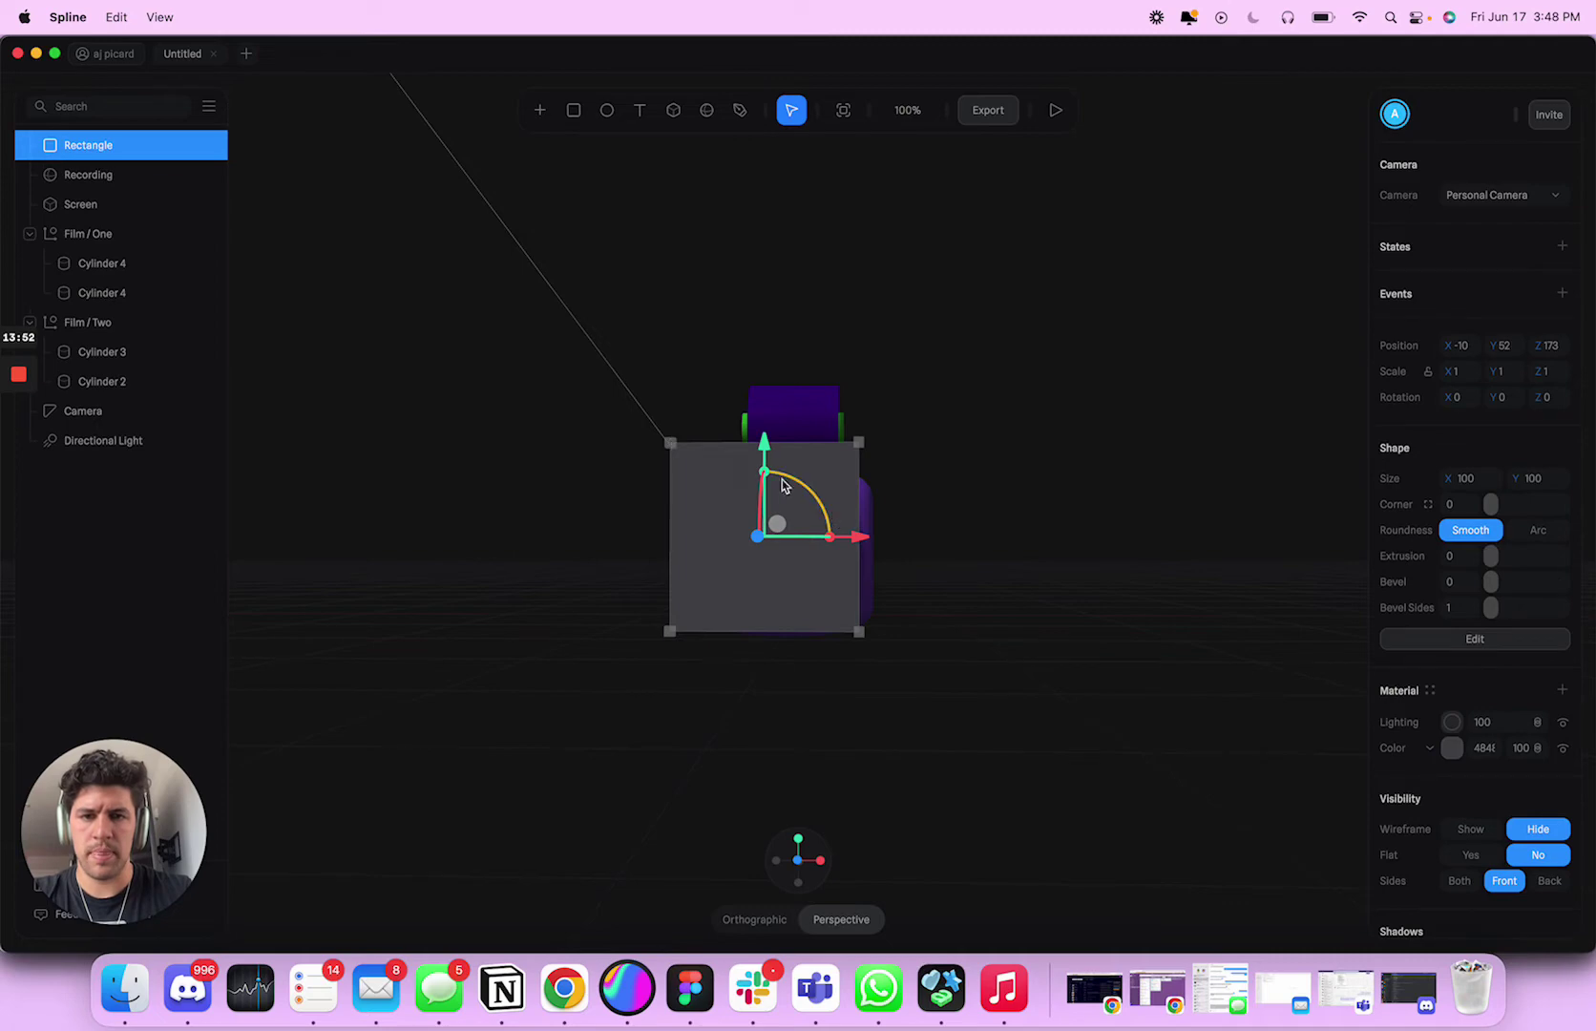
{"action": "left_click_drag", "start_coordinate": [781, 479], "coordinate": [866, 543]}
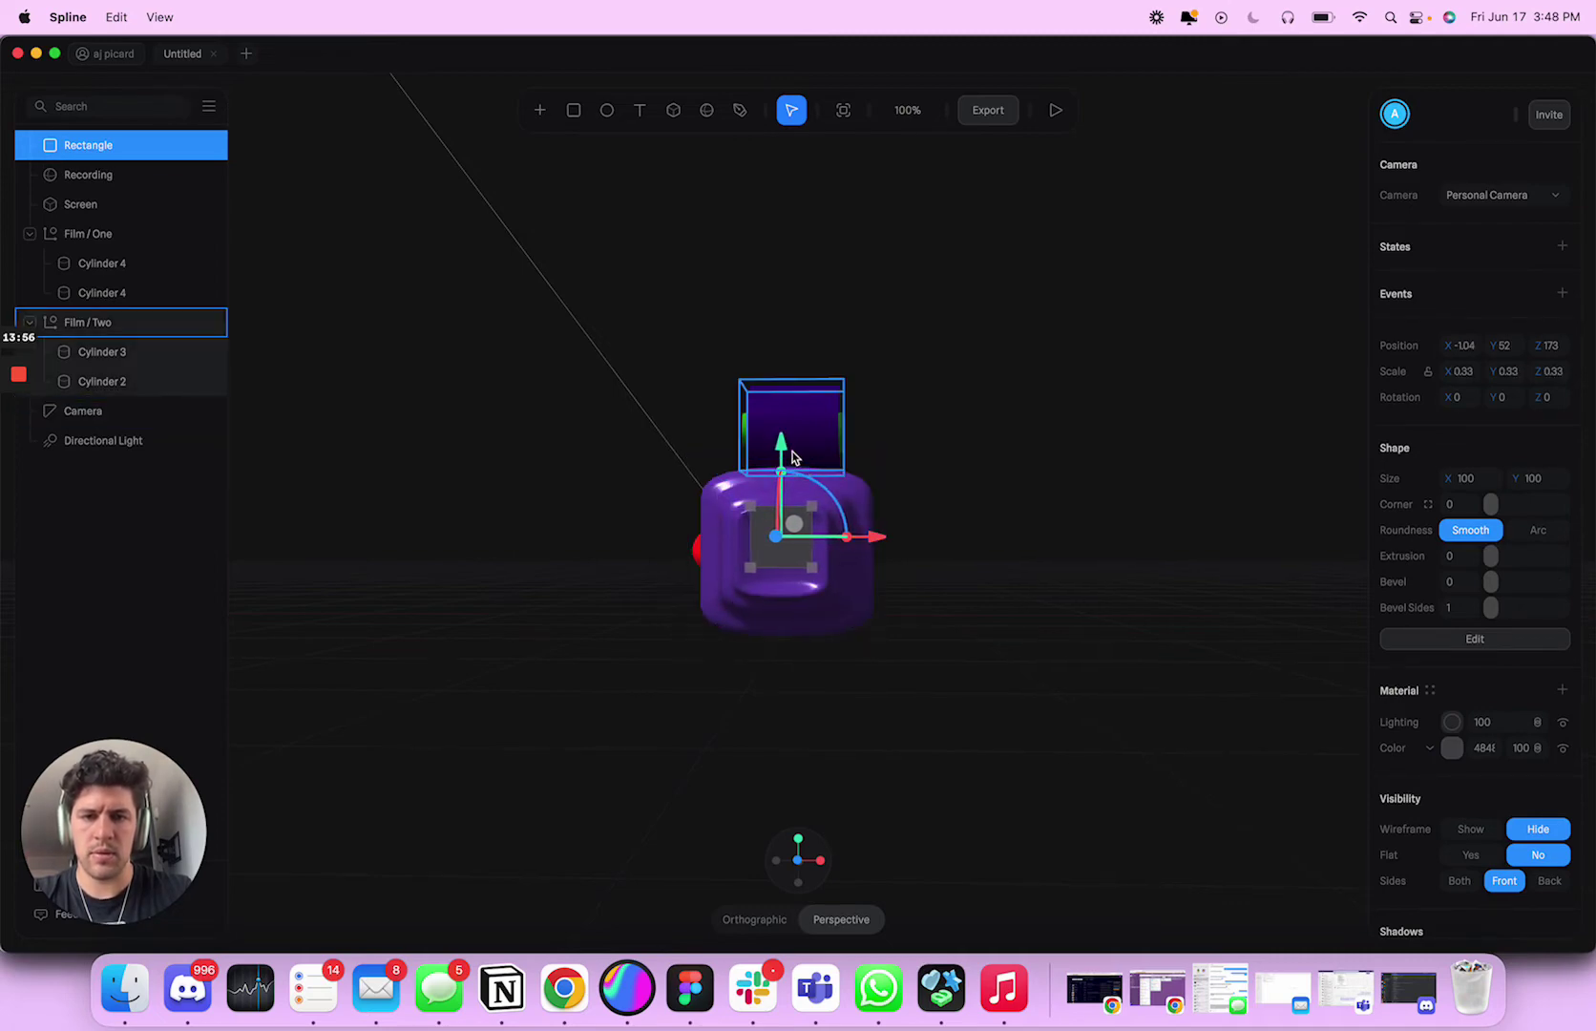
{"action": "left_click_drag", "start_coordinate": [792, 458], "coordinate": [792, 473]}
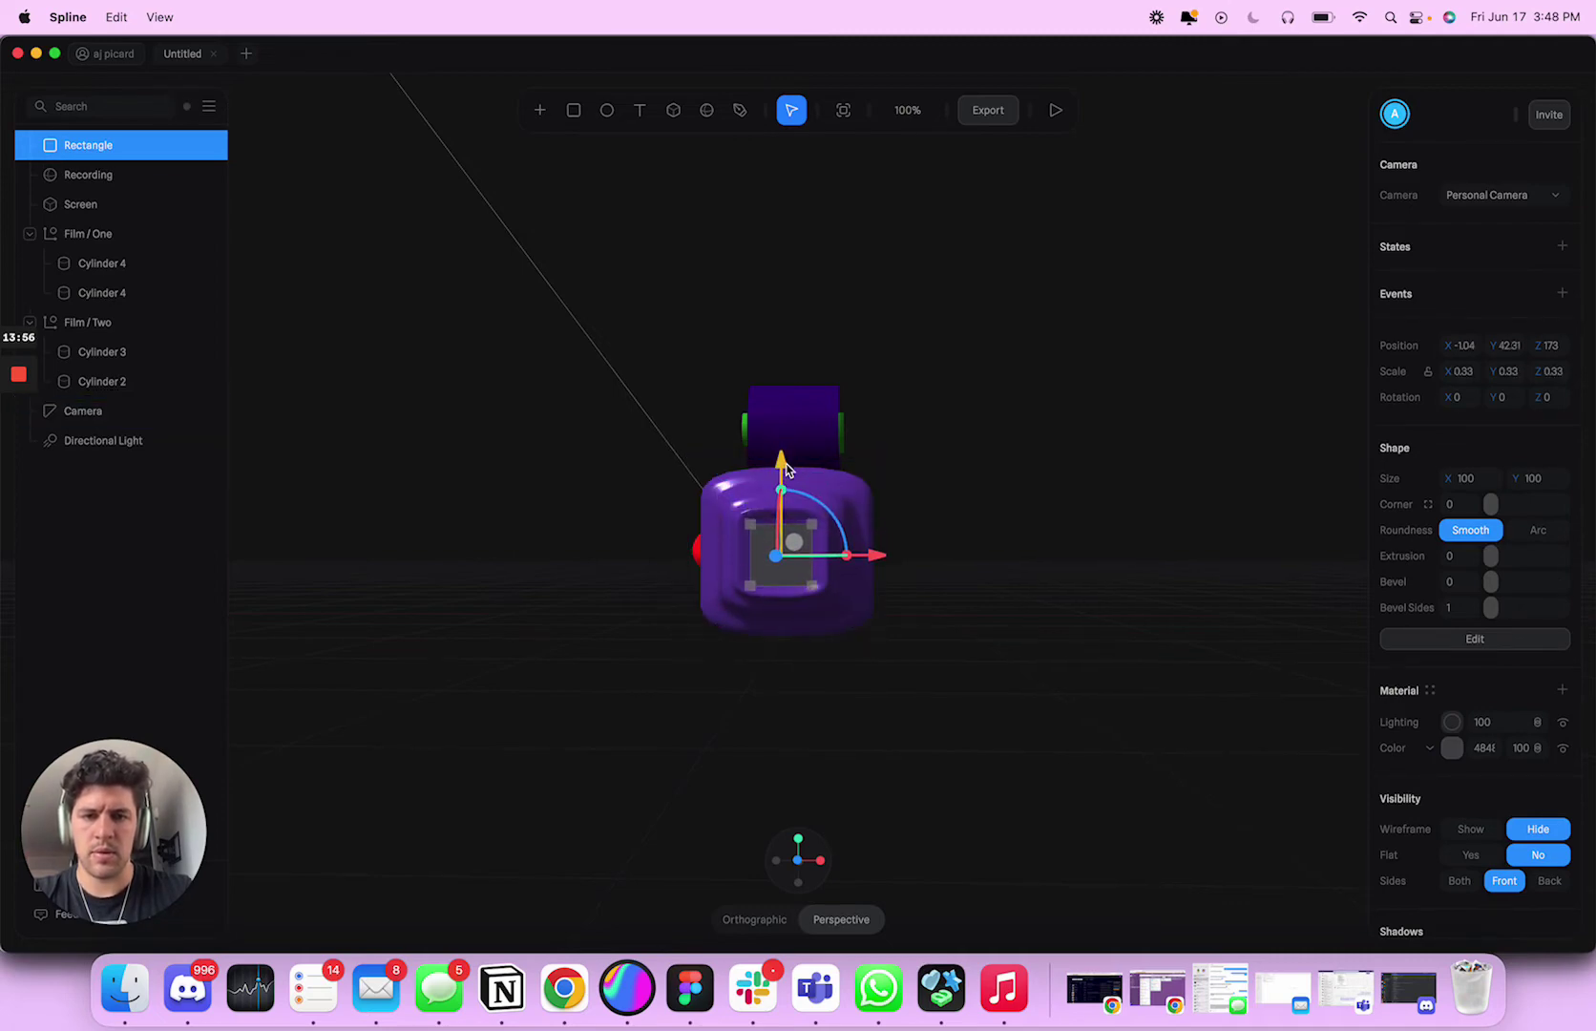
Step: Set the lens rectangle's corner radius to 6 and move it back toward the lens face, to a Z position of about 167.3
{"action": "left_click", "coordinate": [1462, 586]}
{"action": "left_click", "coordinate": [1460, 505]}
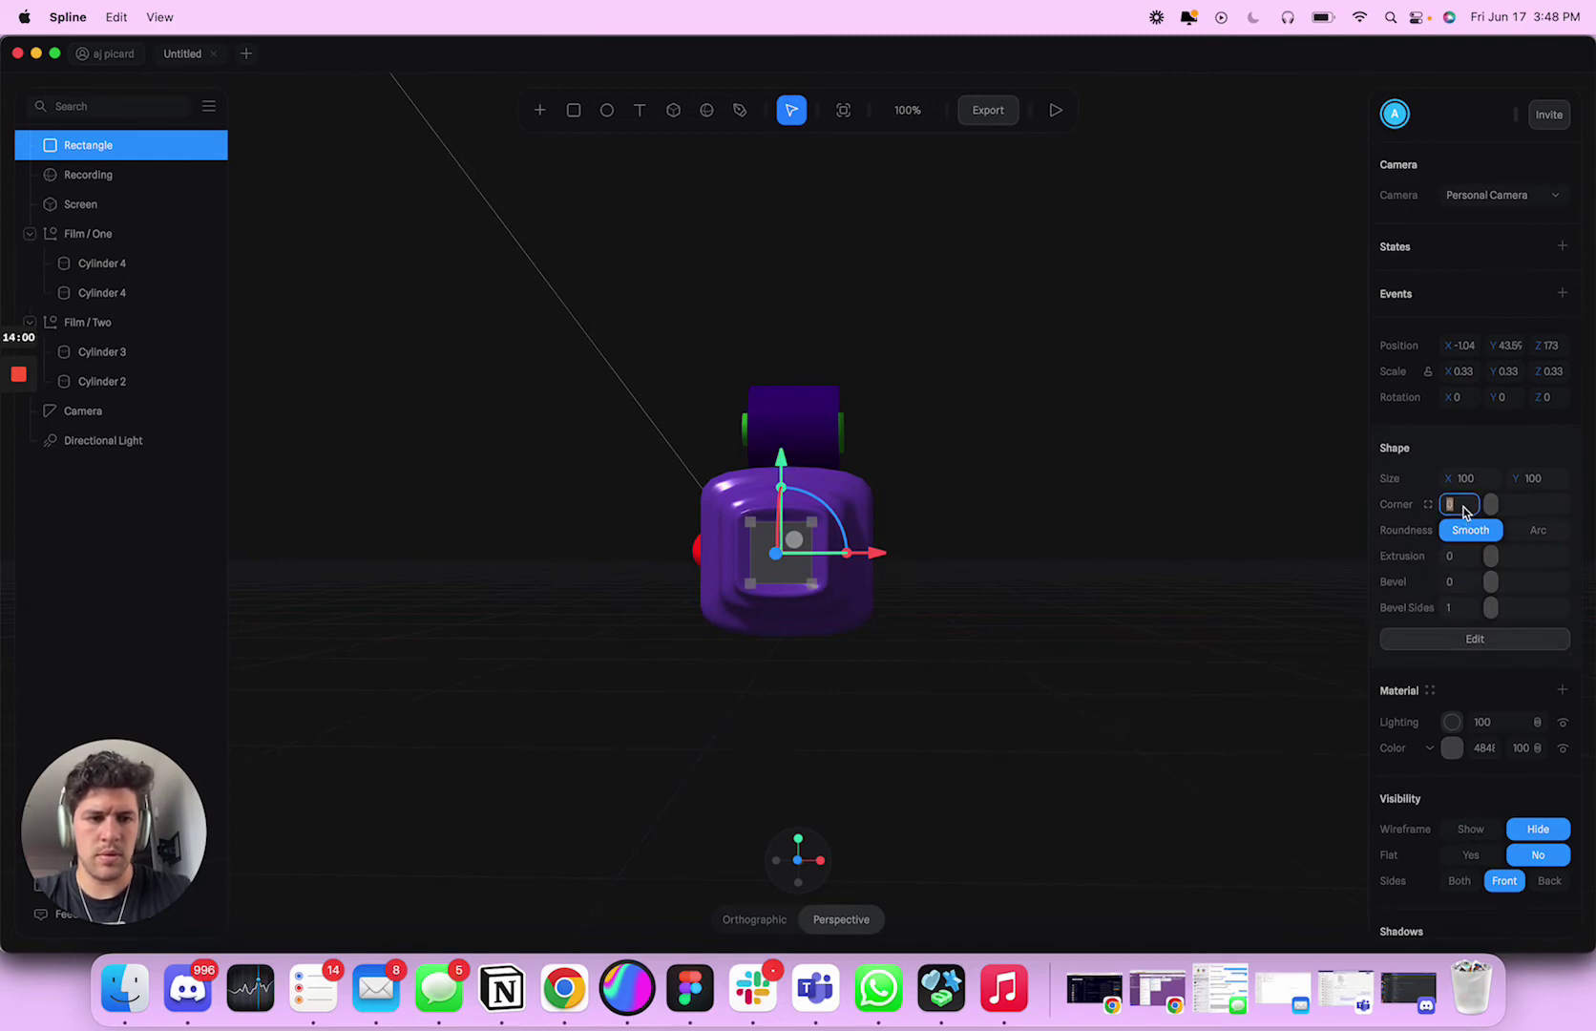
{"action": "key", "text": "super+a"}
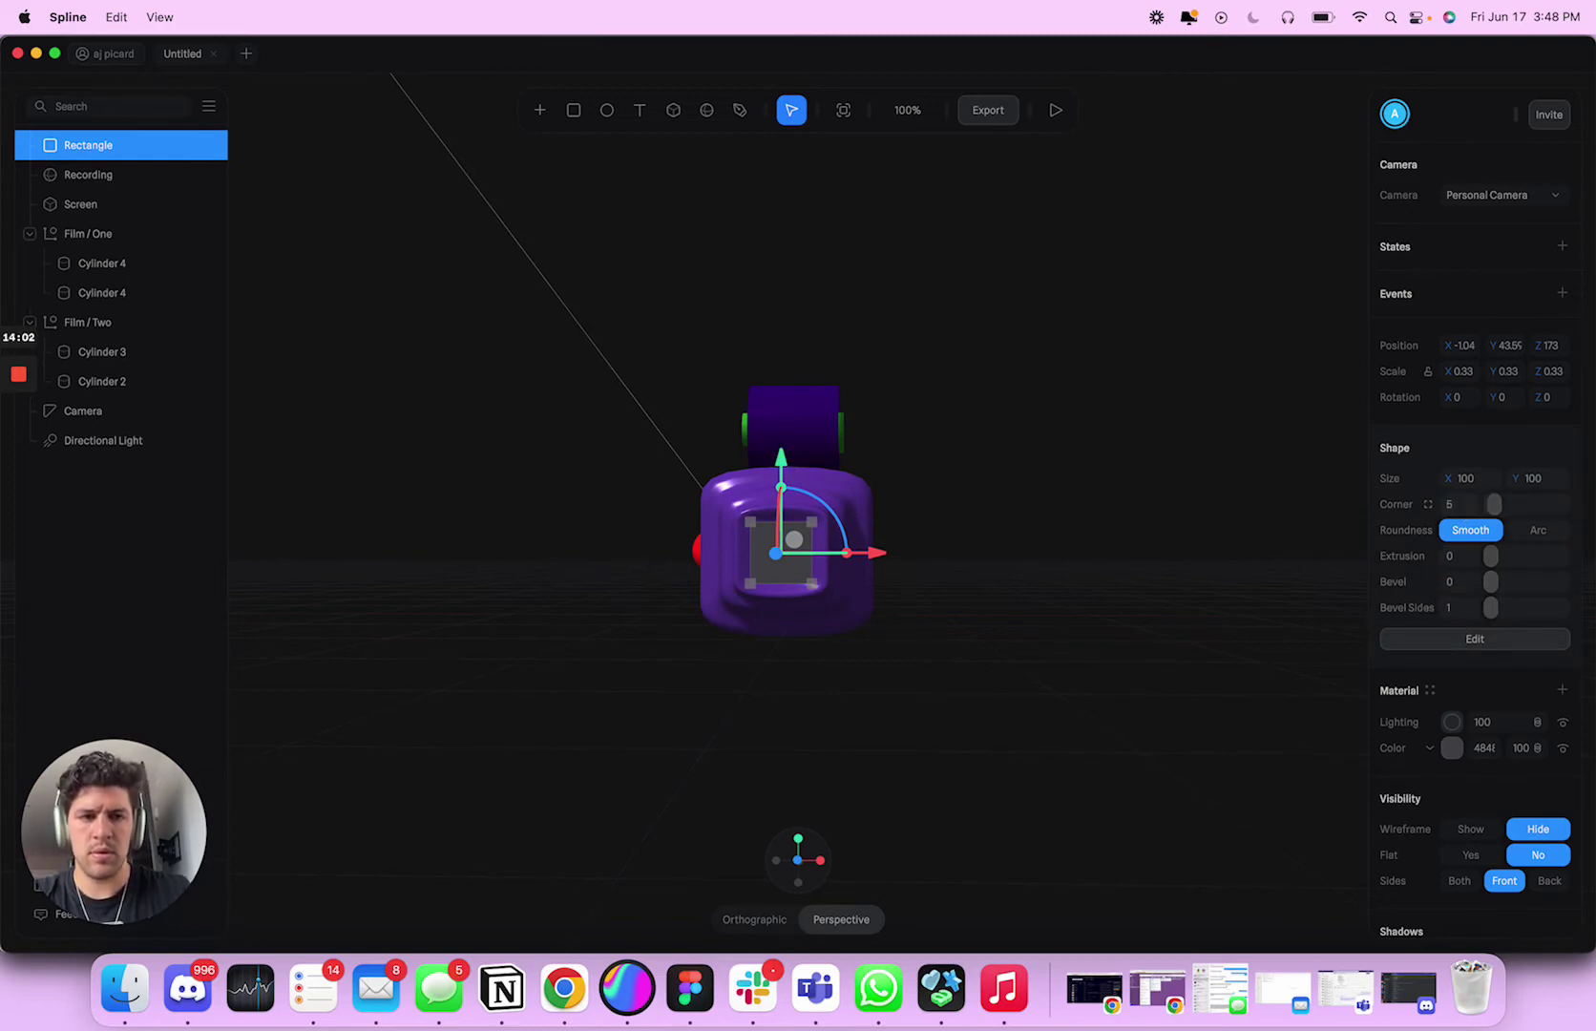
{"action": "left_click", "coordinate": [1175, 570]}
{"action": "left_click_drag", "start_coordinate": [1149, 549], "coordinate": [1071, 503]}
{"action": "left_click", "coordinate": [1077, 566]}
{"action": "left_click", "coordinate": [1129, 549]}
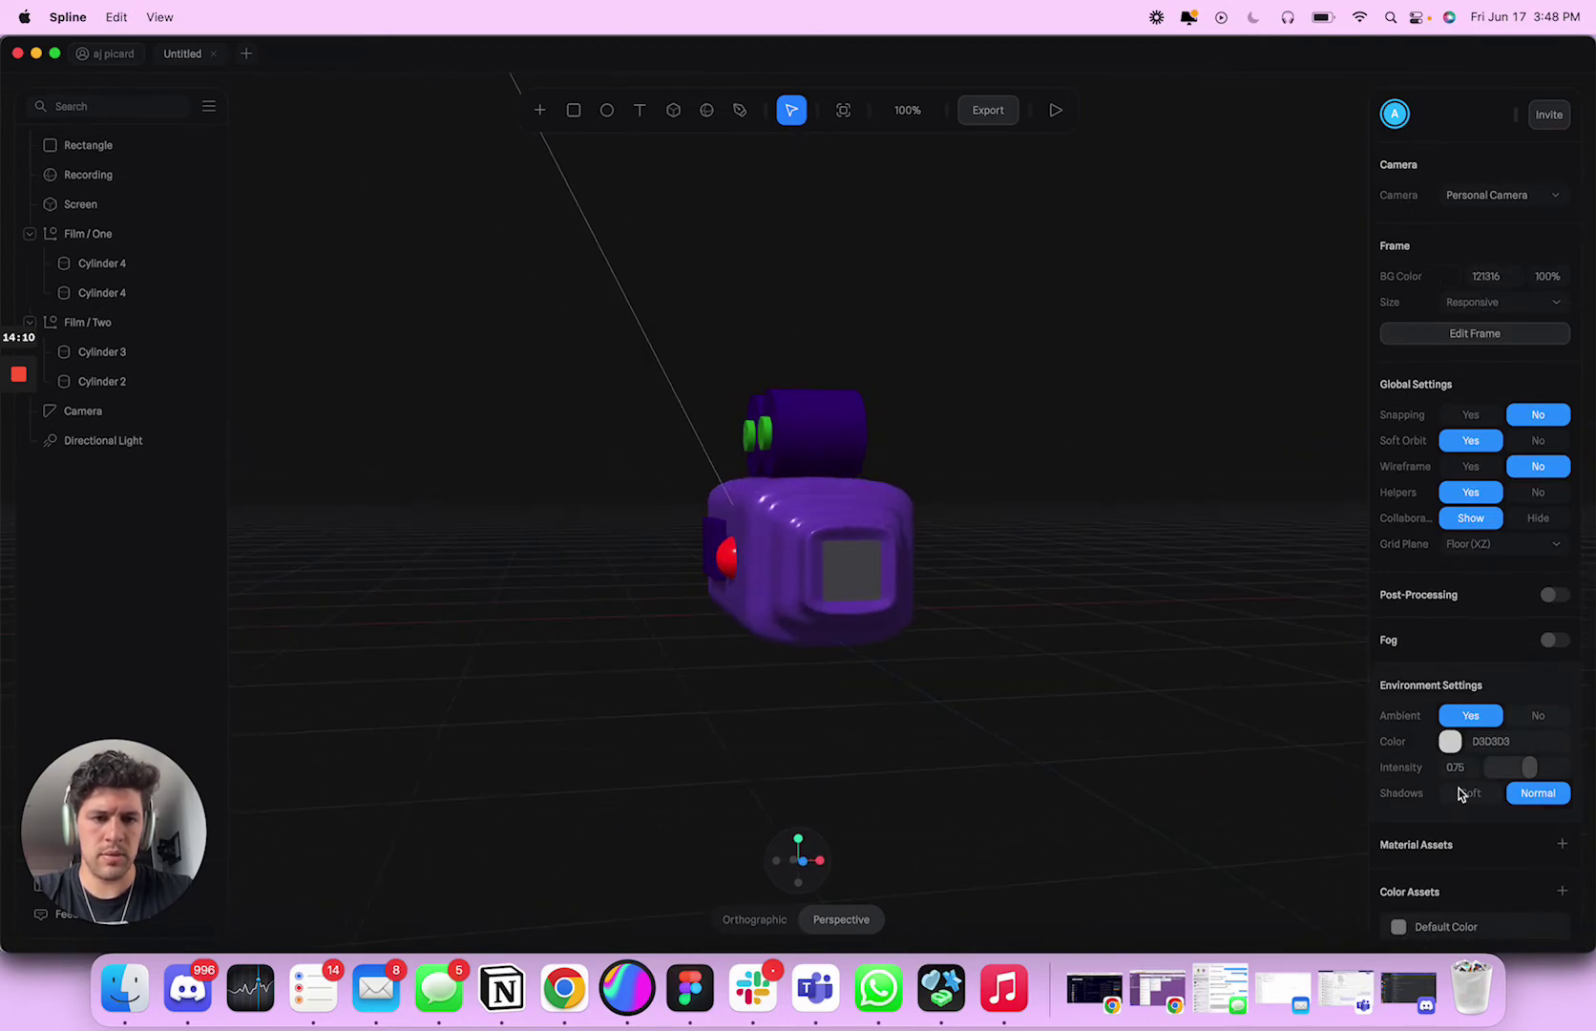
Step: Replace the lens rectangle's material colour with a pasted hex colour value
{"action": "scroll", "coordinate": [1450, 744], "scroll_direction": "down", "scroll_amount": 2}
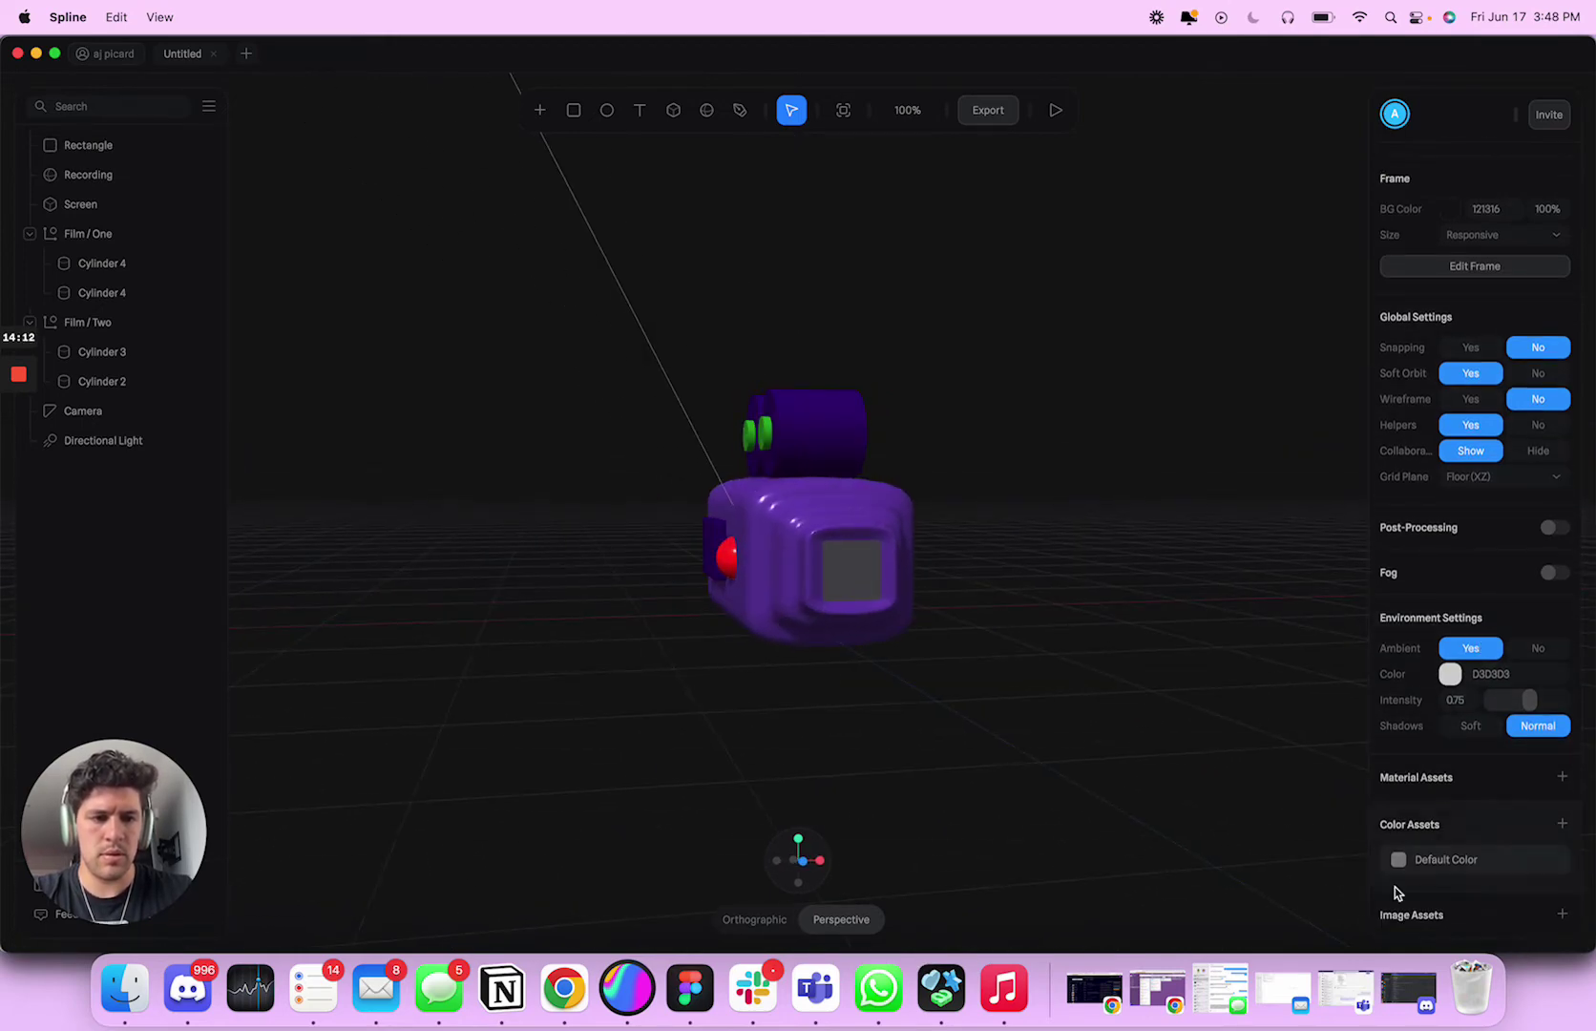
{"action": "left_click", "coordinate": [866, 570]}
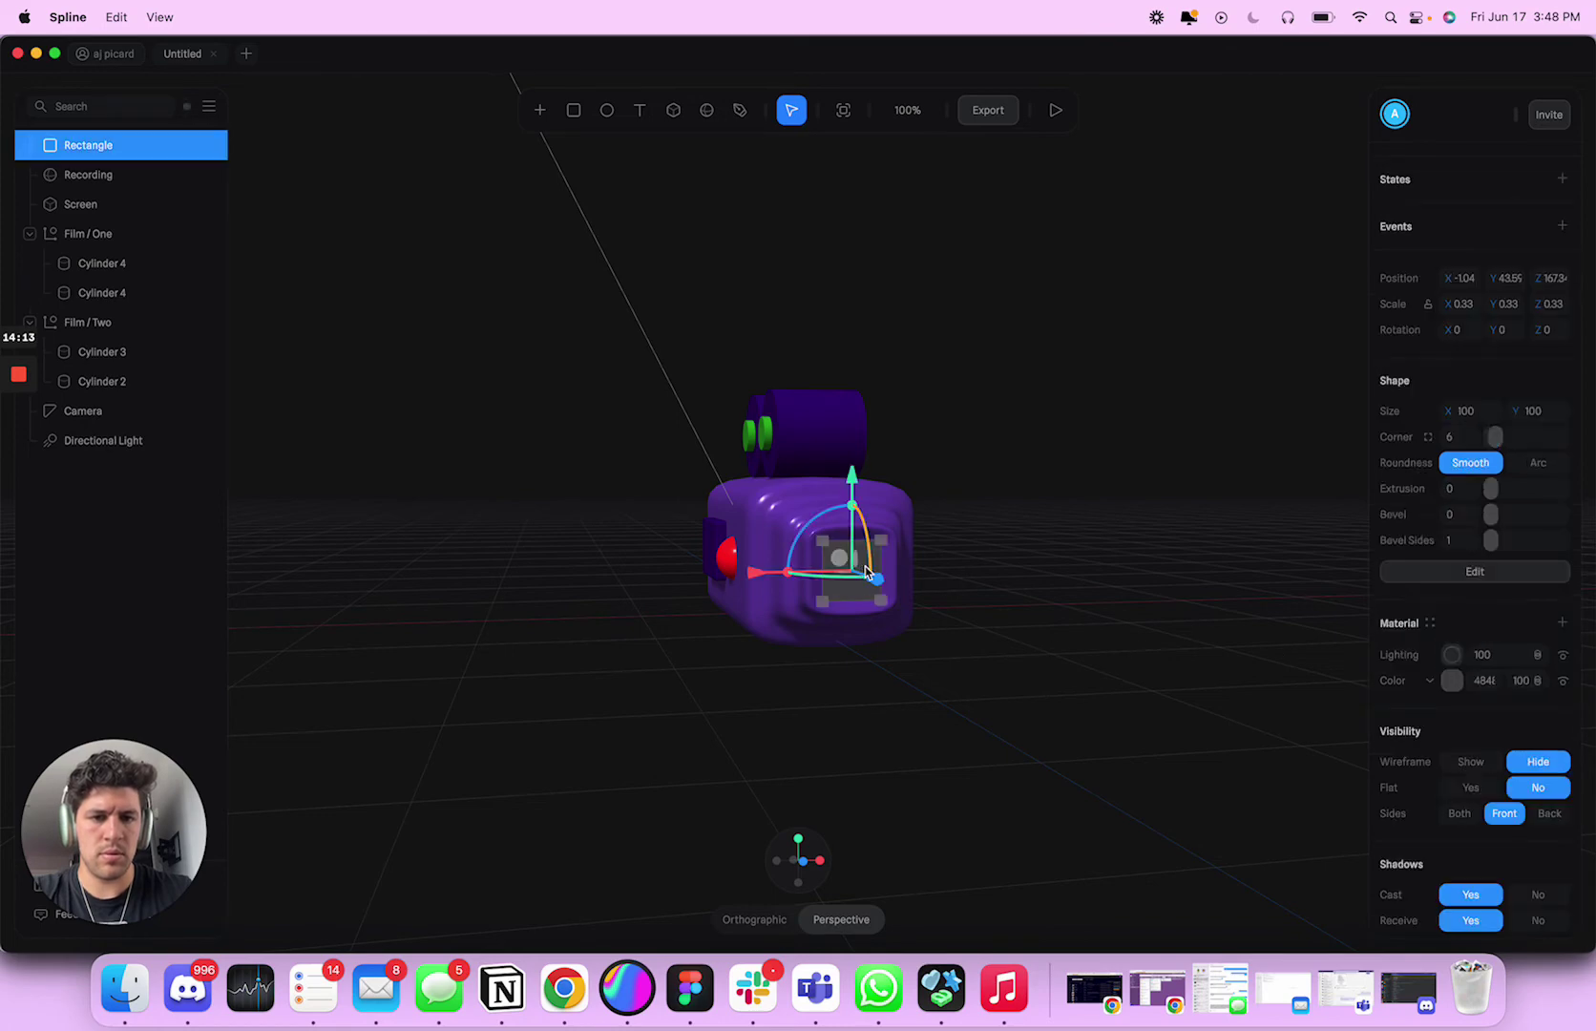
{"action": "left_click", "coordinate": [1450, 679]}
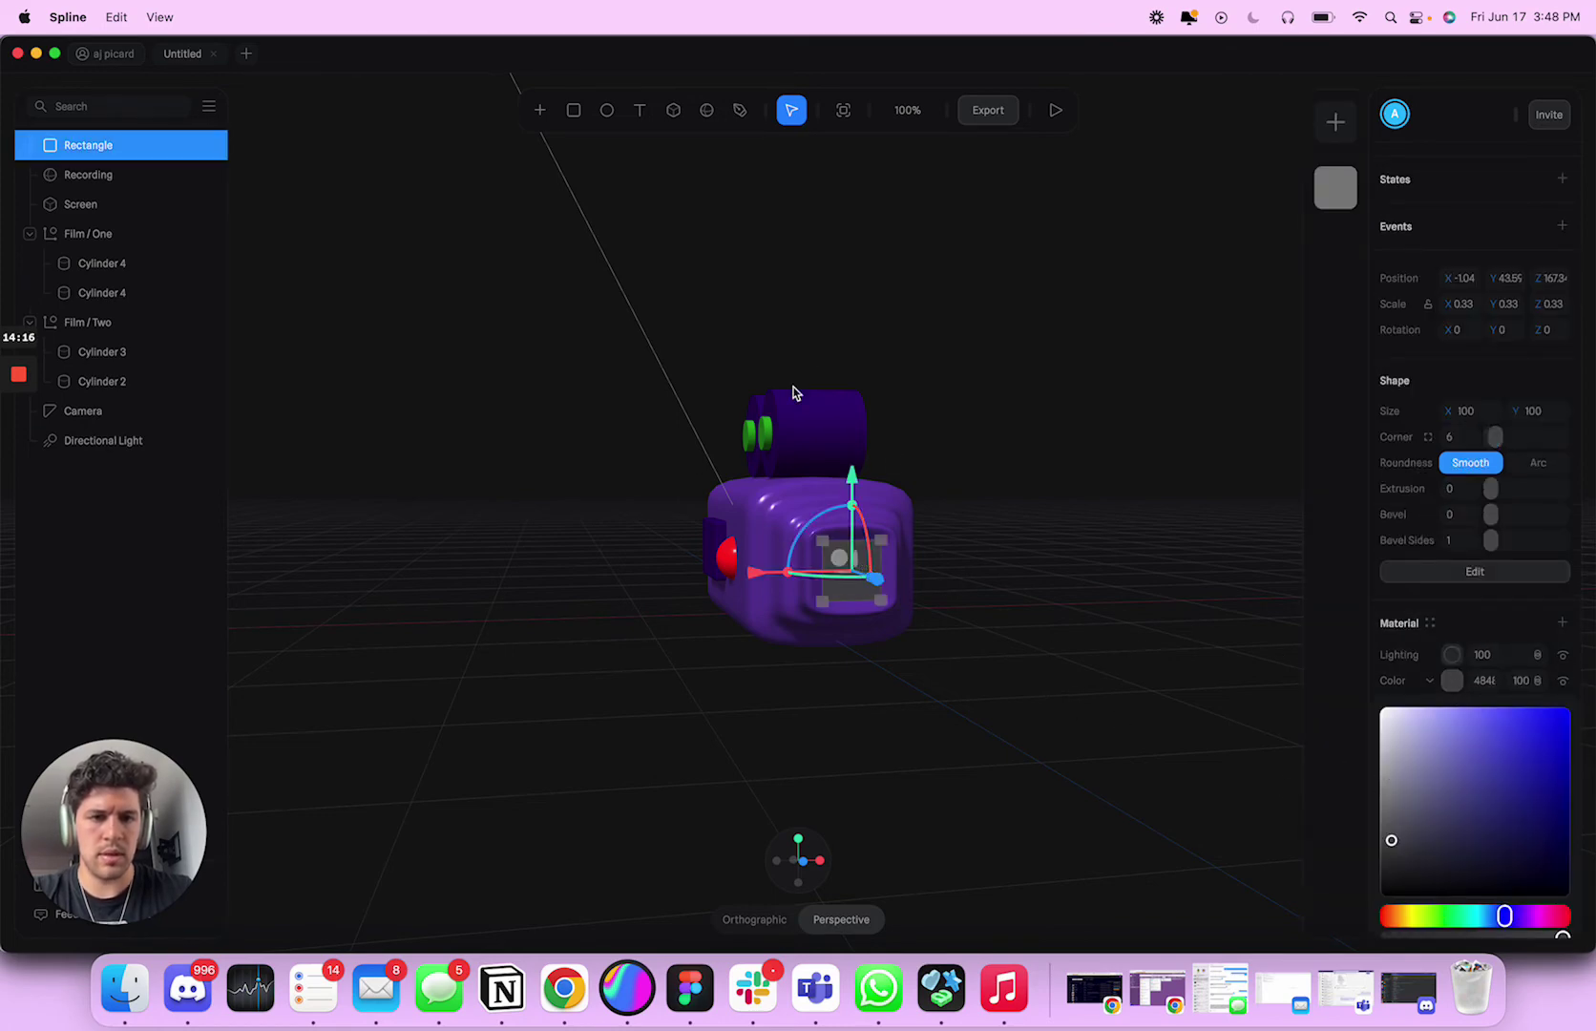
{"action": "left_click", "coordinate": [826, 432]}
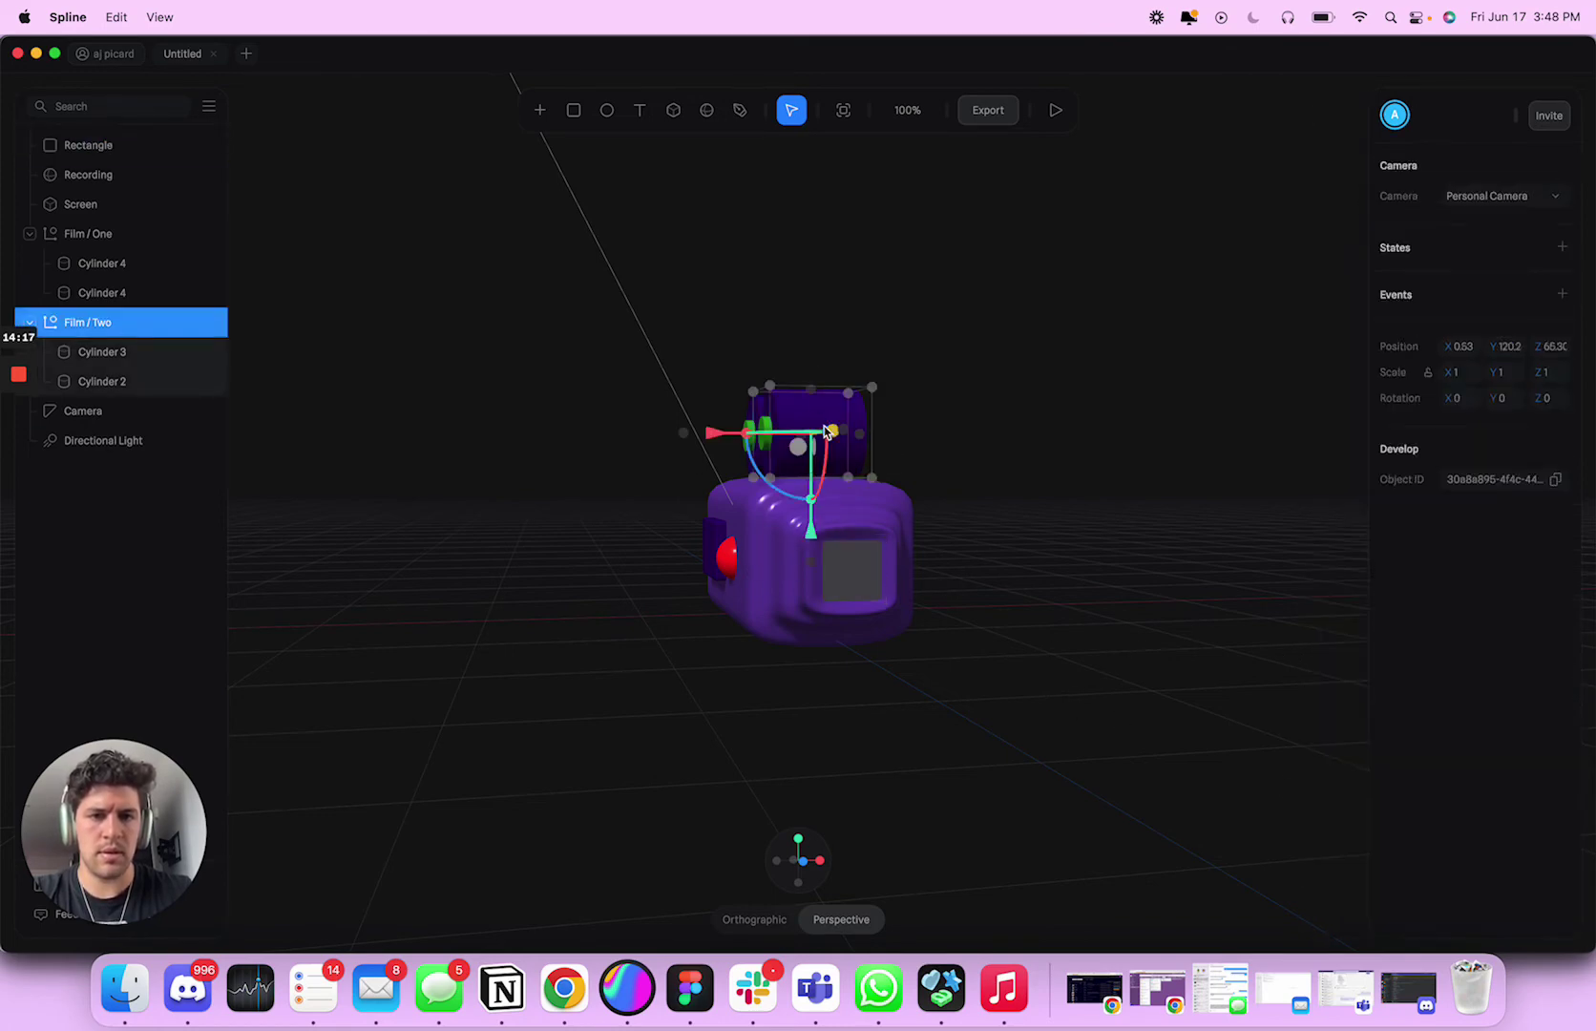
{"action": "left_click", "coordinate": [716, 549]}
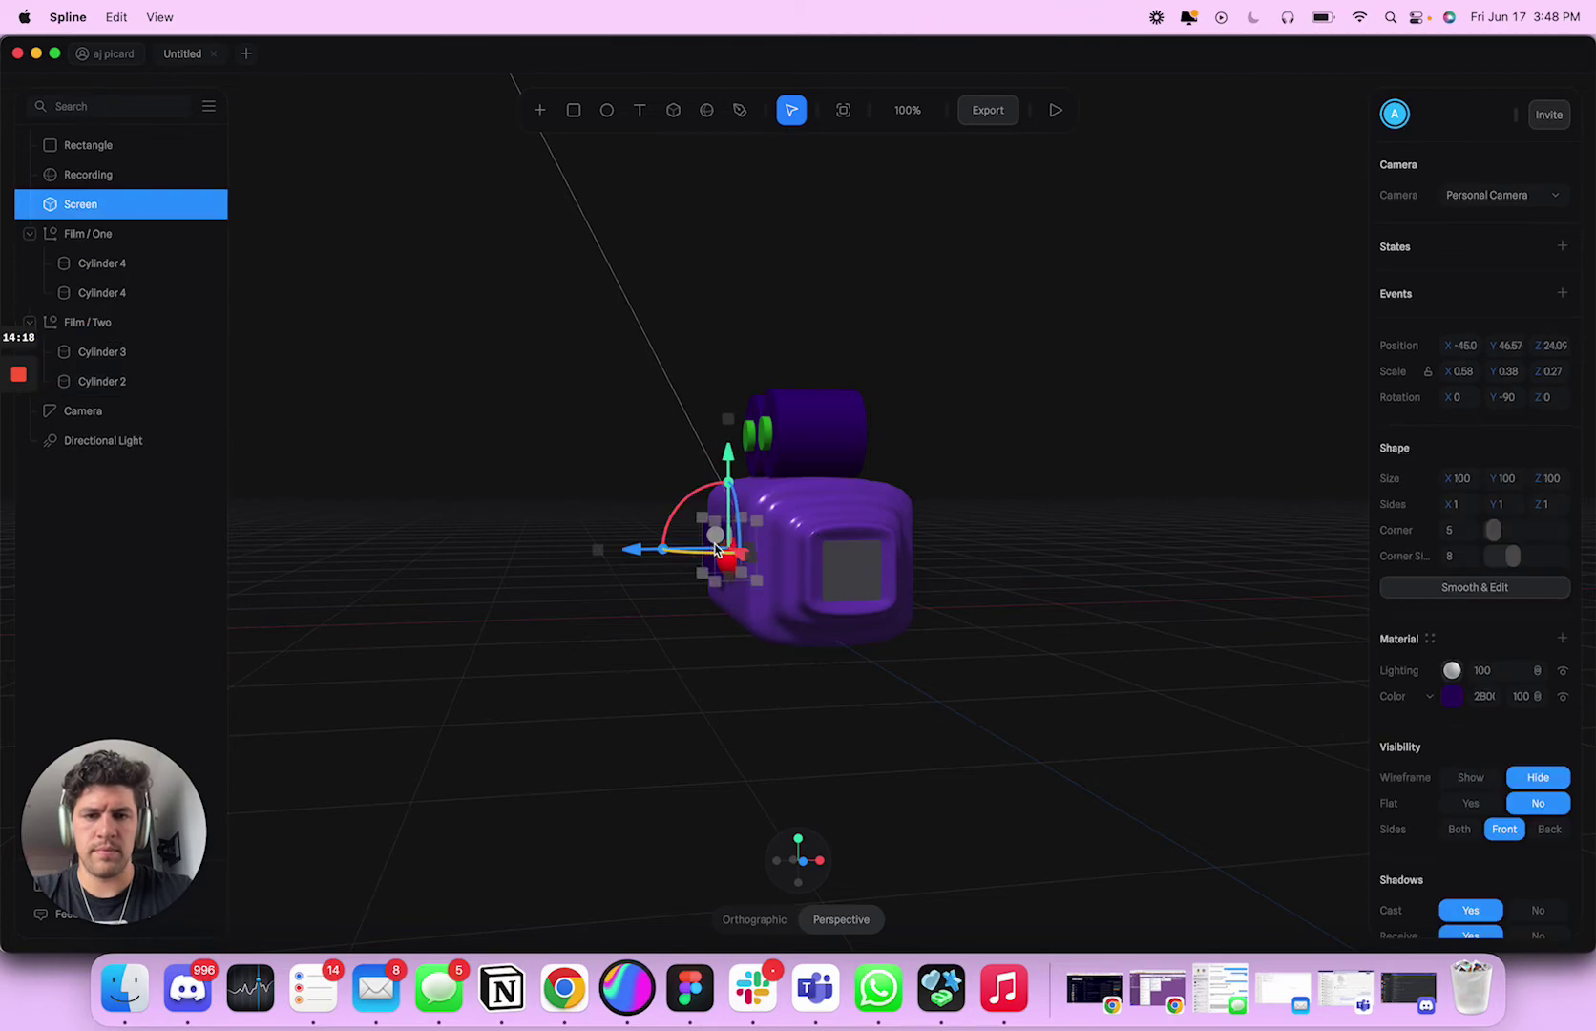
{"action": "left_click", "coordinate": [864, 572]}
{"action": "left_click", "coordinate": [1471, 747]}
{"action": "key", "text": "super+a"}
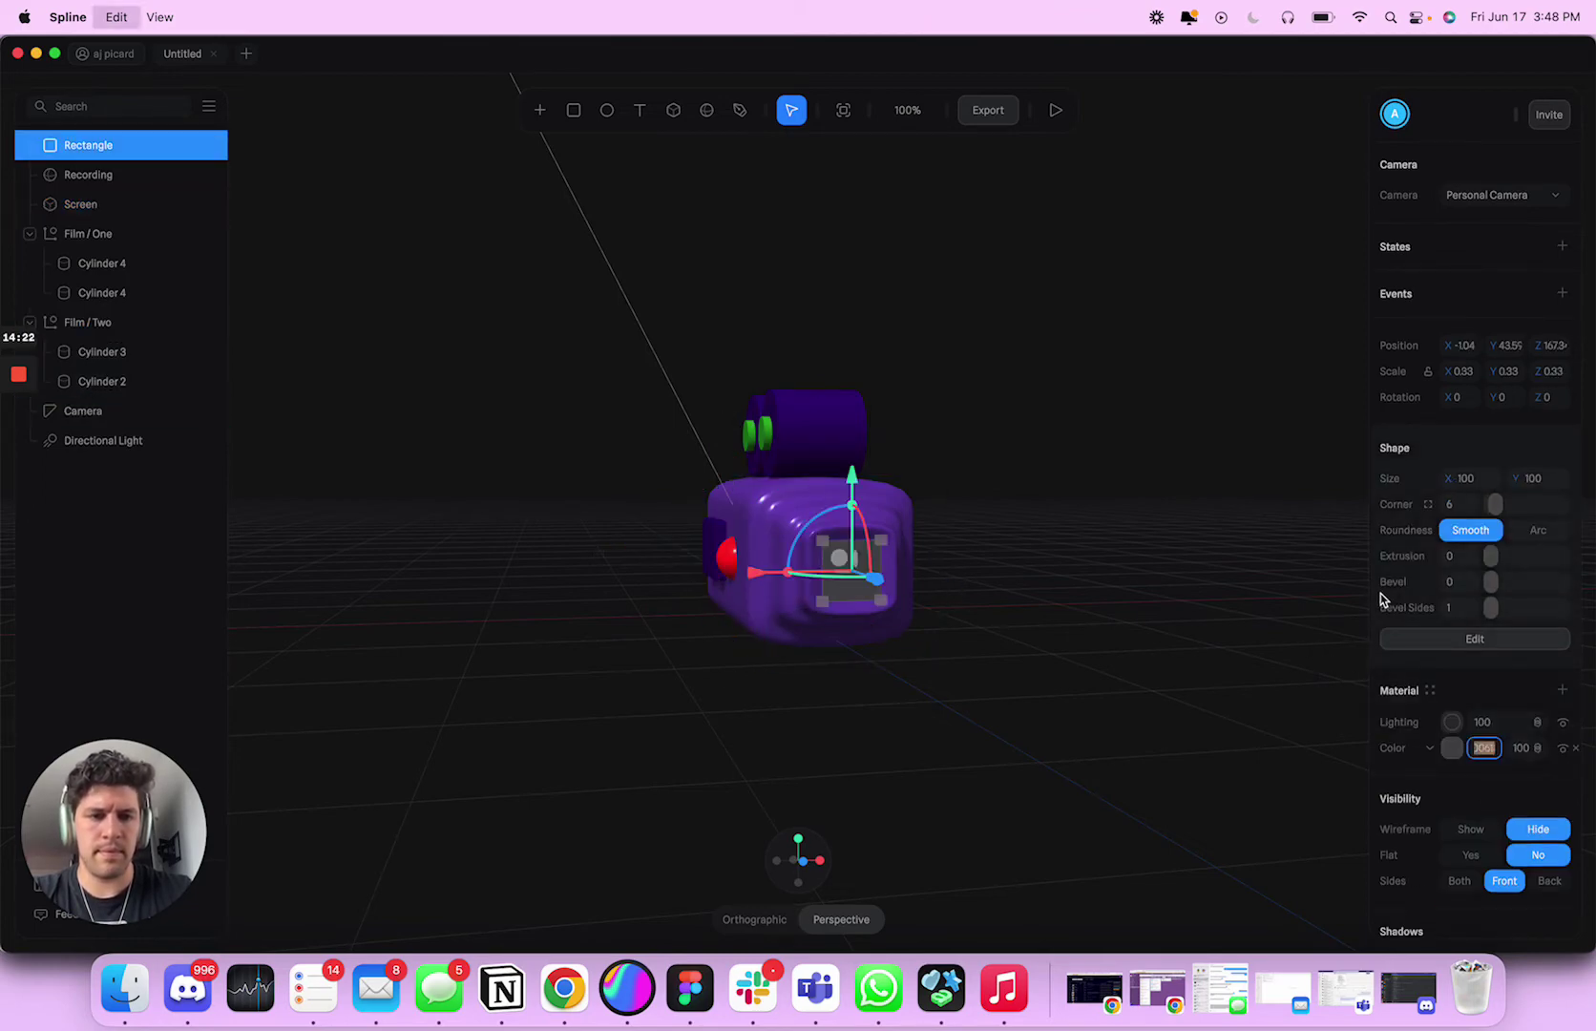
{"action": "key", "text": "super+v"}
{"action": "key", "text": "Tab"}
Step: Stretch the camera body slightly downward from its underside
{"action": "right_click", "coordinate": [1083, 526]}
{"action": "left_click_drag", "start_coordinate": [1085, 489], "coordinate": [1183, 502]}
{"action": "left_click_drag", "start_coordinate": [1032, 563], "coordinate": [1104, 512]}
{"action": "left_click", "coordinate": [922, 601]}
{"action": "left_click", "coordinate": [923, 601]}
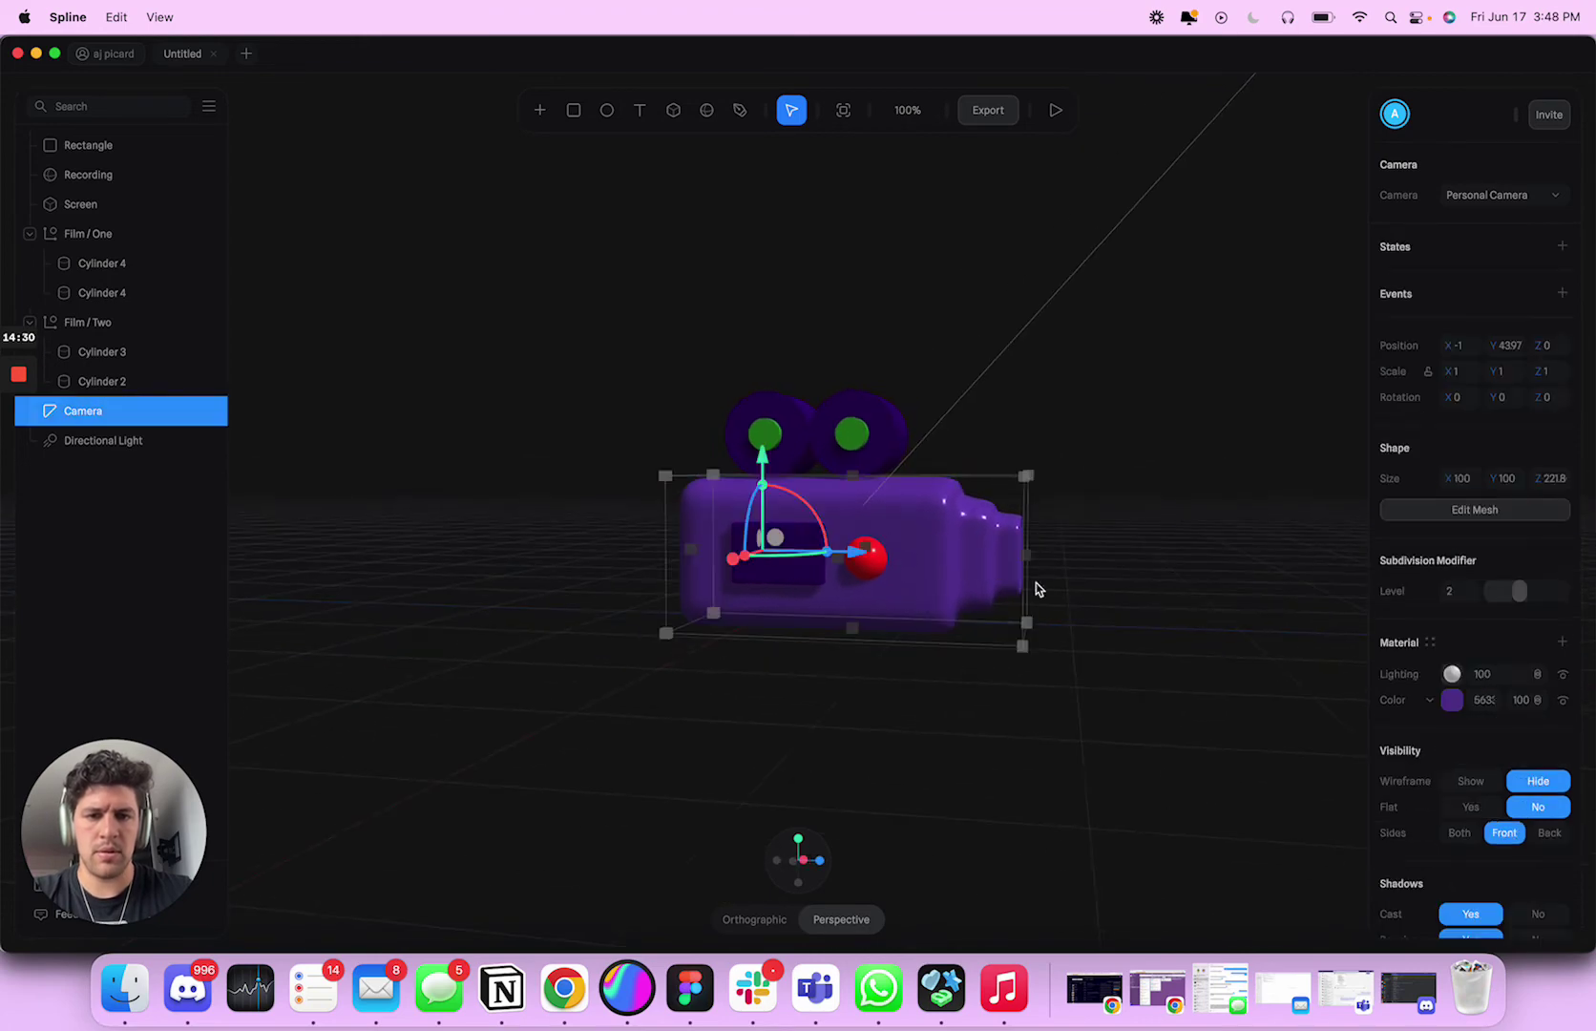
{"action": "left_click_drag", "start_coordinate": [860, 643], "coordinate": [860, 655]}
{"action": "left_click", "coordinate": [1221, 527]}
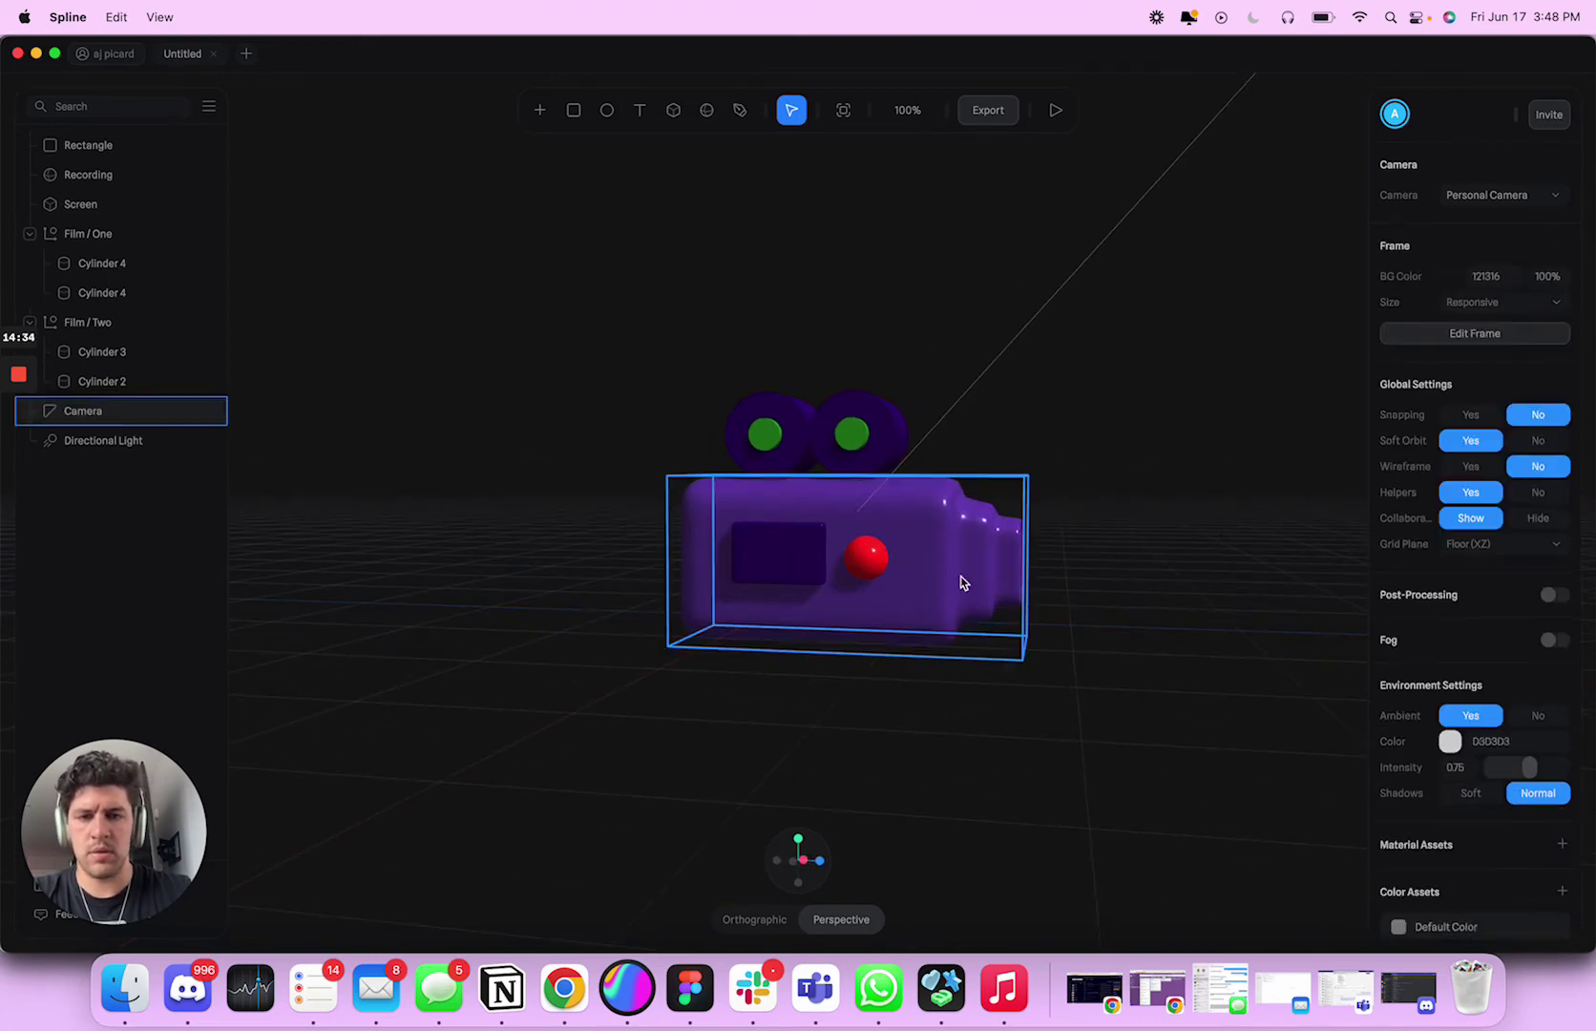
Step: Lower the side screen and the red button together, bringing the screen to a Y position of about 44
{"action": "left_click", "coordinate": [802, 558]}
{"action": "left_click", "coordinate": [873, 564], "text": "shift"}
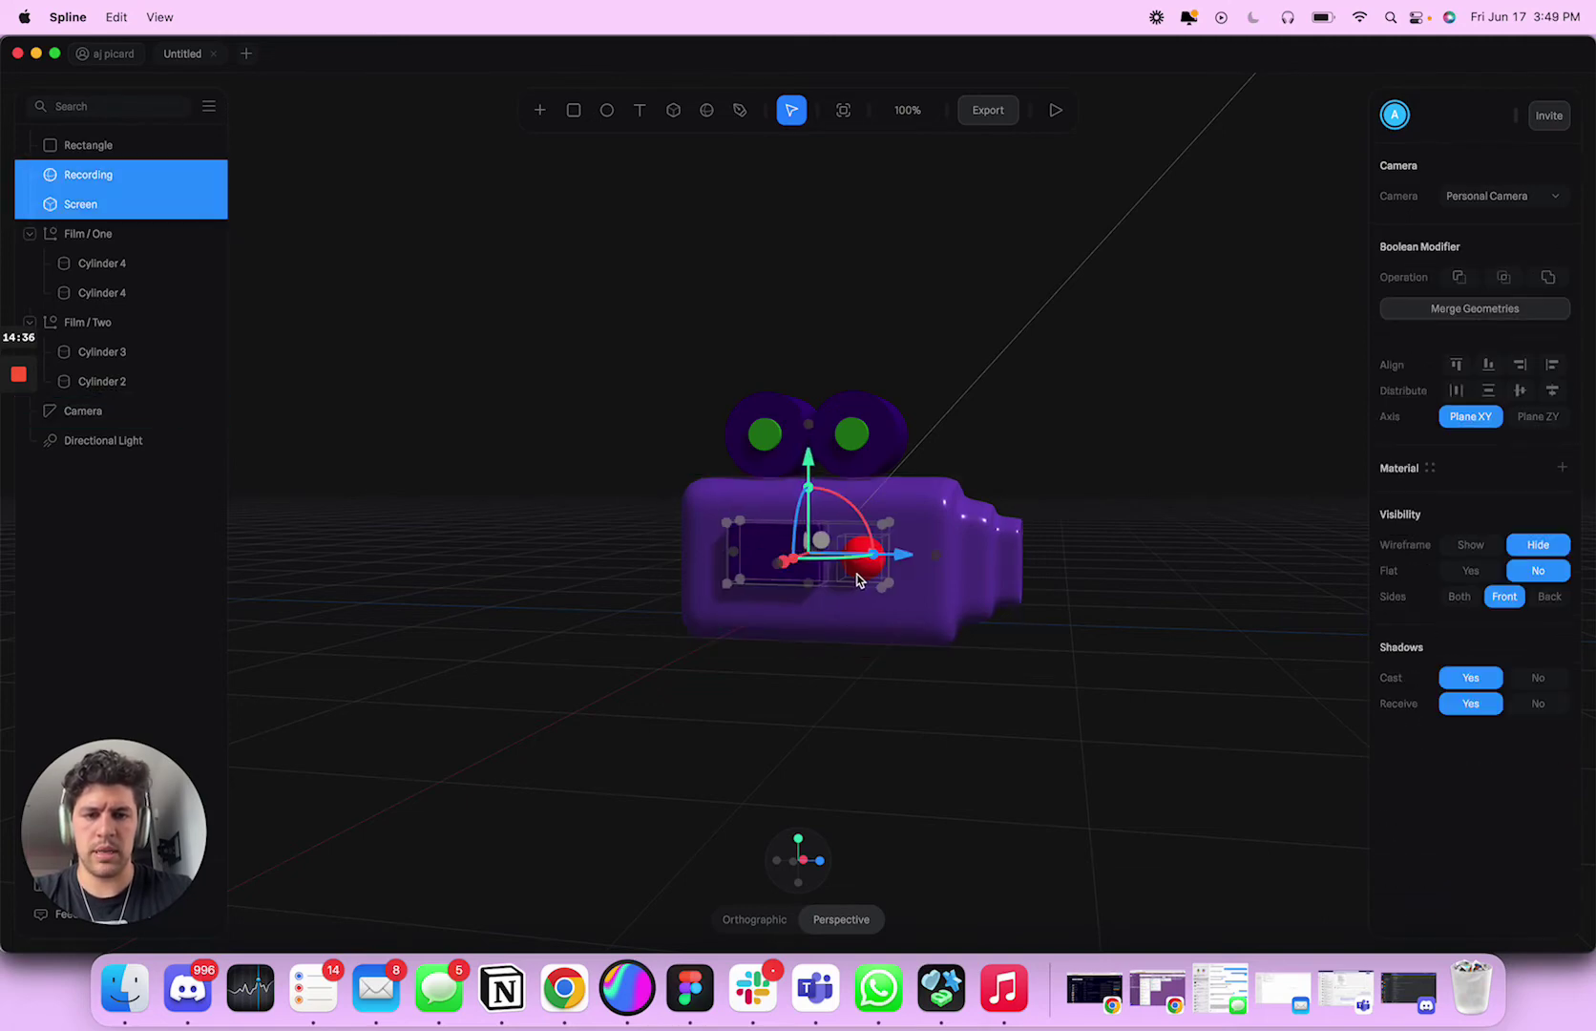
{"action": "left_click", "coordinate": [1080, 460]}
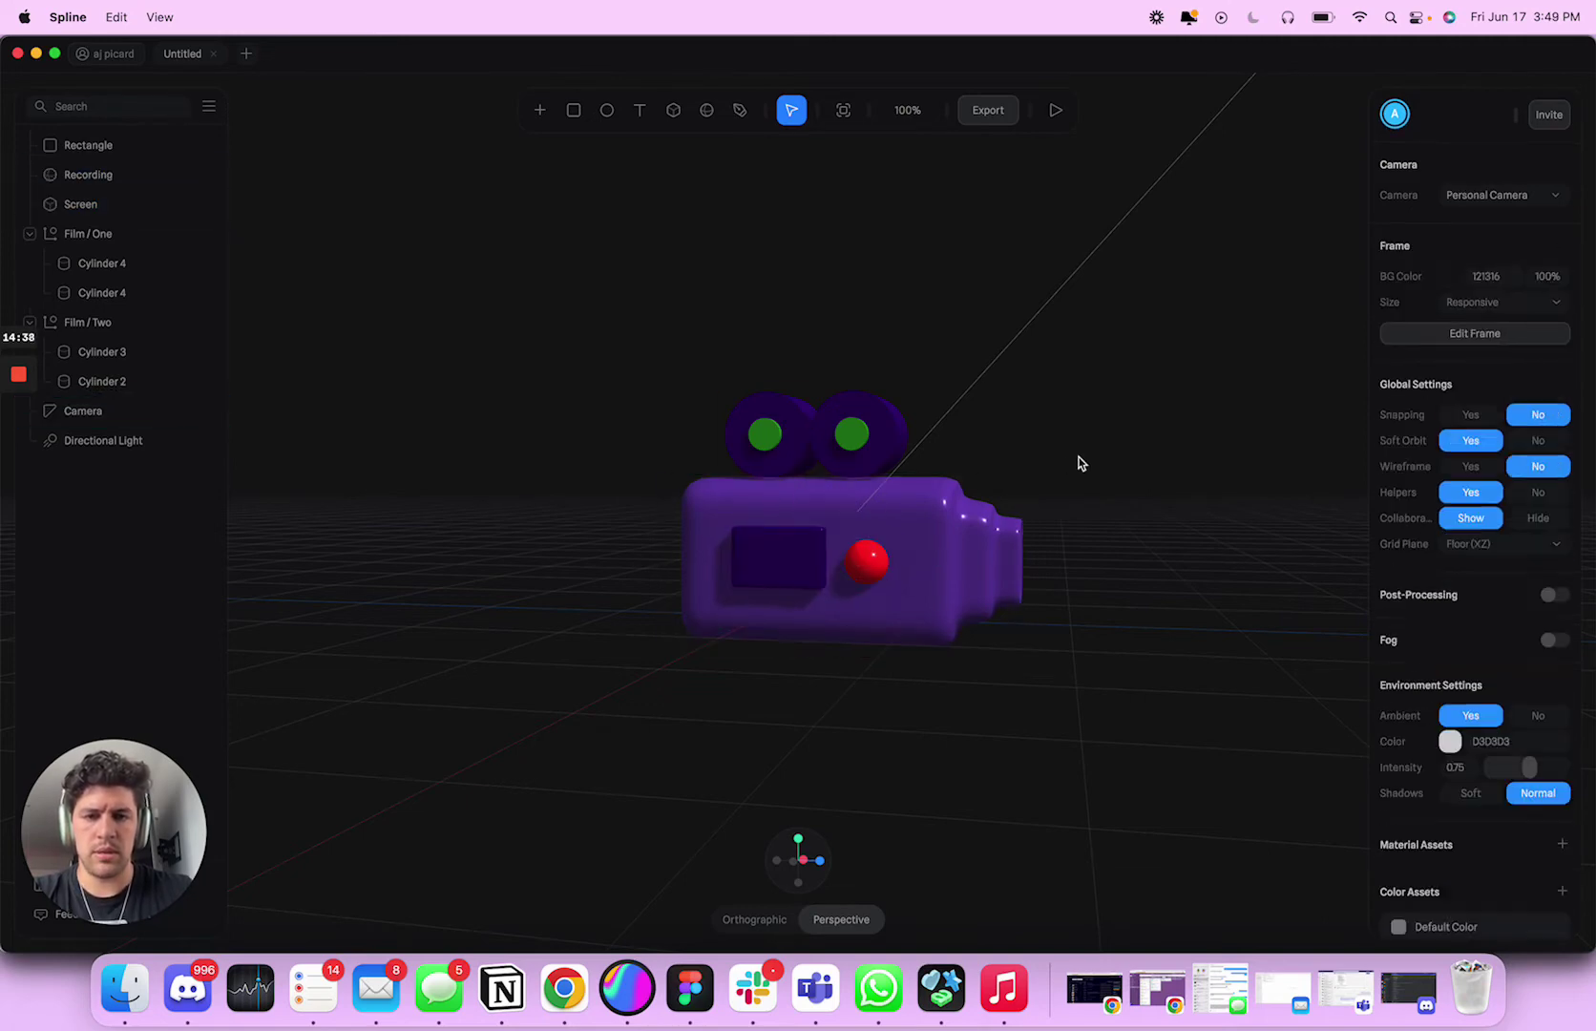
Step: Save the side screen's dark purple material as a new material asset
{"action": "left_click", "coordinate": [827, 542]}
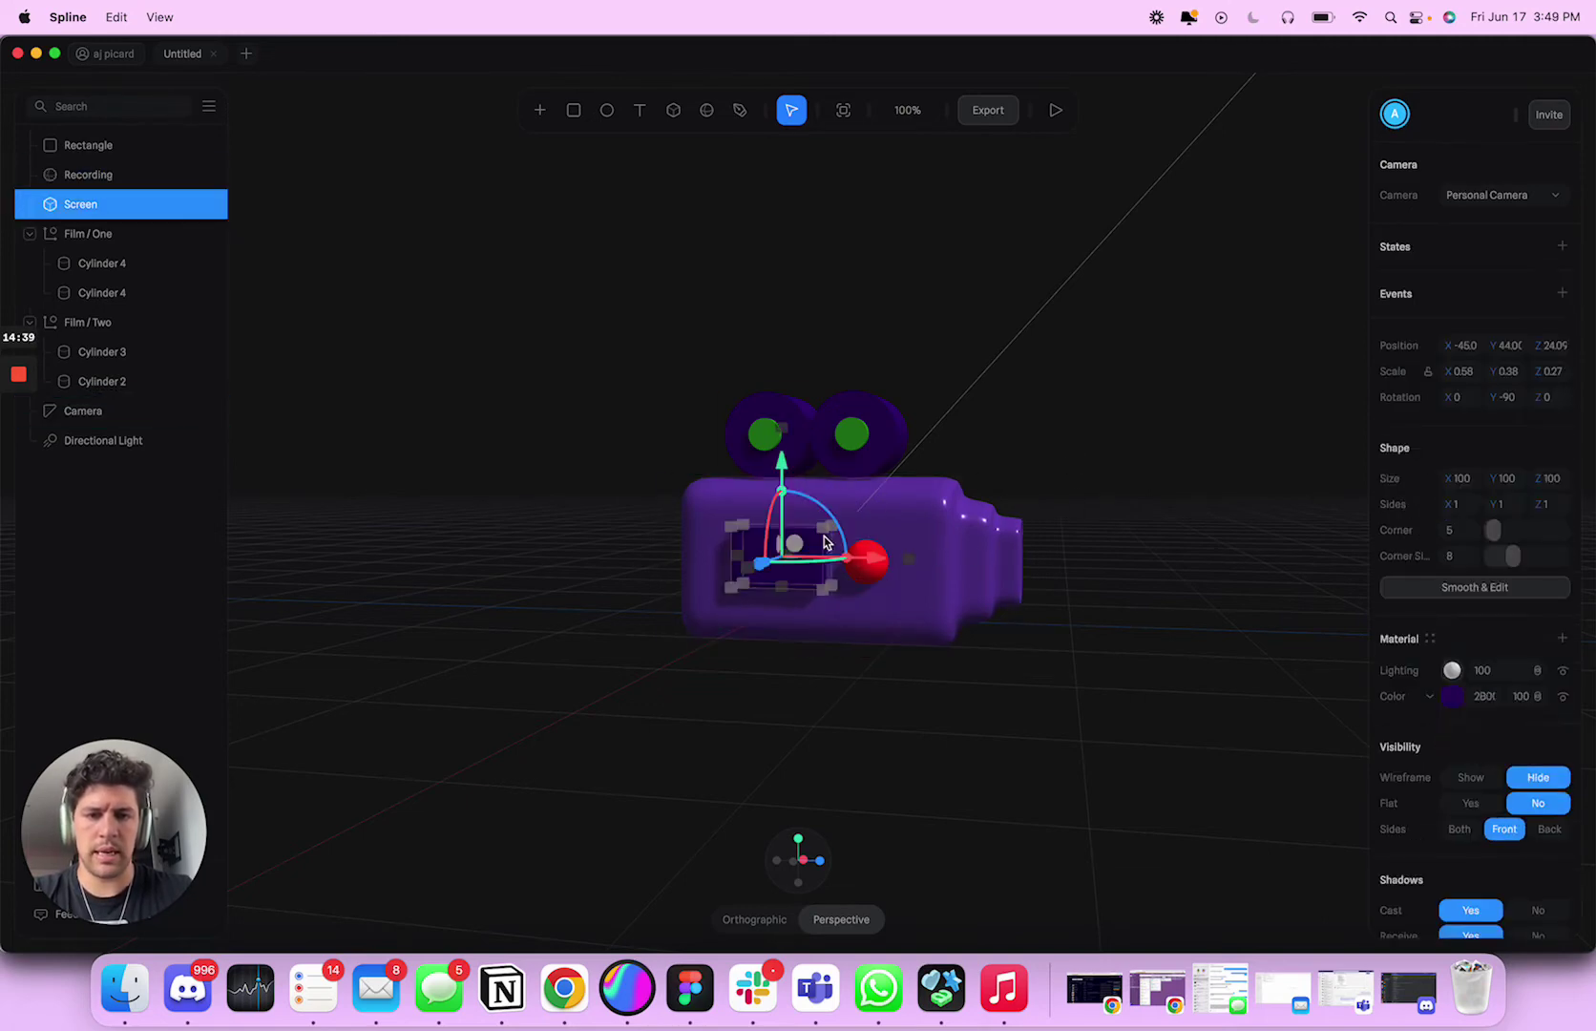
{"action": "left_click", "coordinate": [1434, 643]}
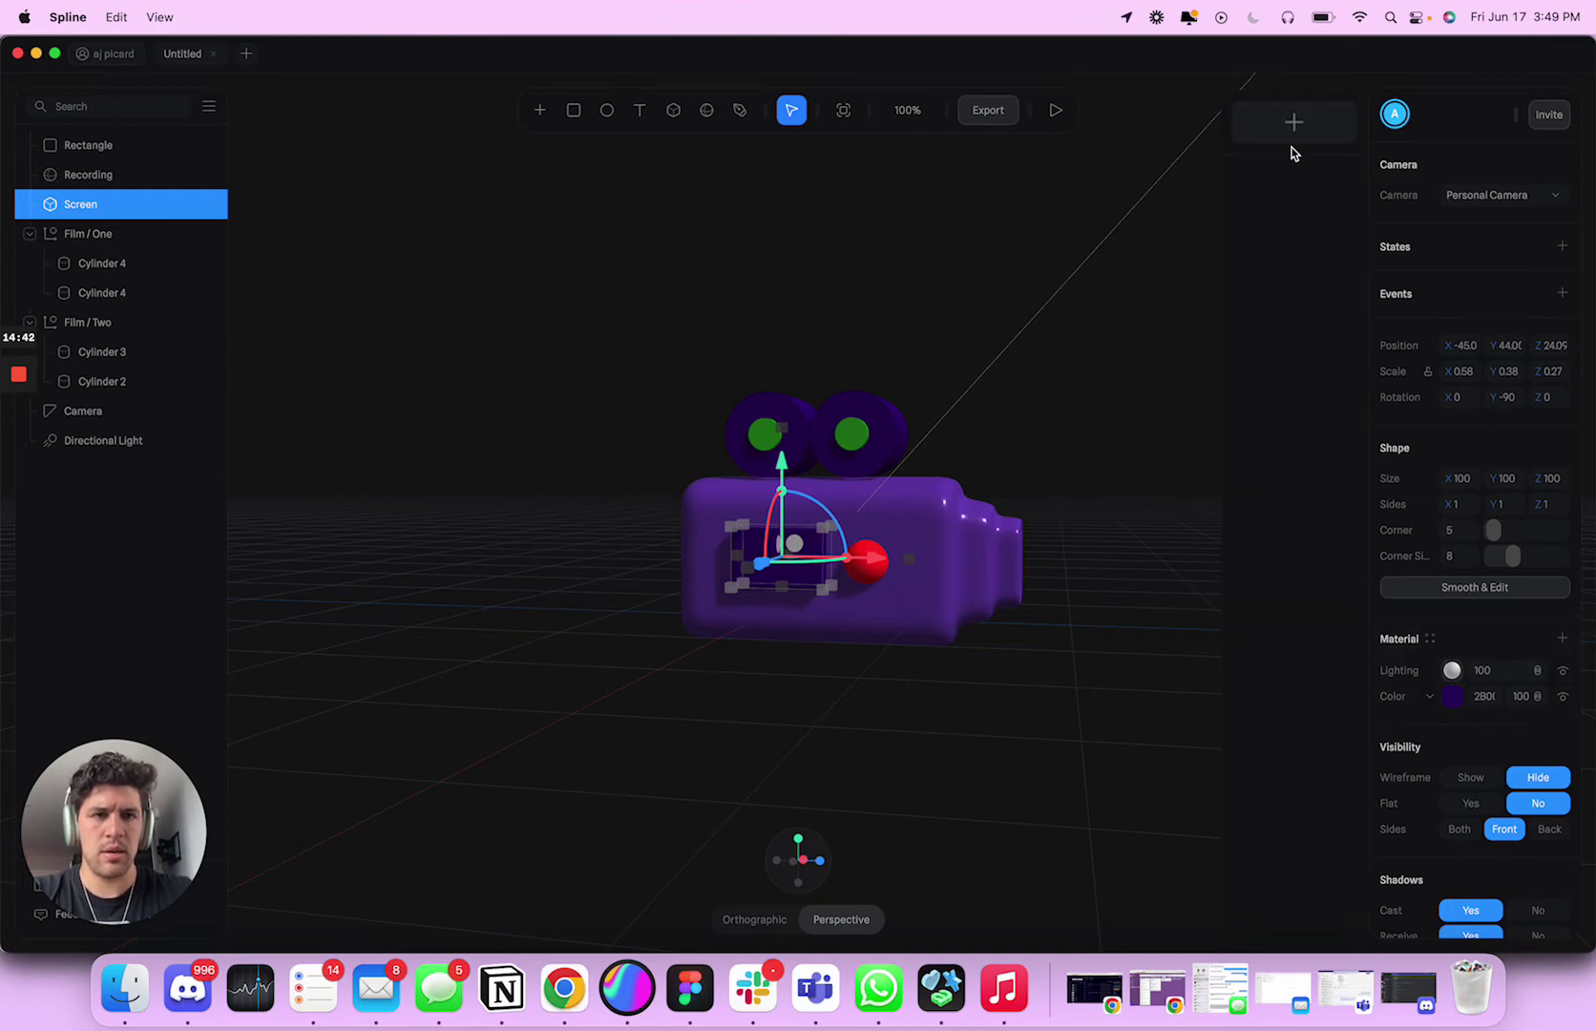
{"action": "left_click_drag", "start_coordinate": [1290, 152], "coordinate": [1306, 187]}
Step: Name the new dark purple material asset CameraDarkPurple
{"action": "double_click", "coordinate": [1307, 188]}
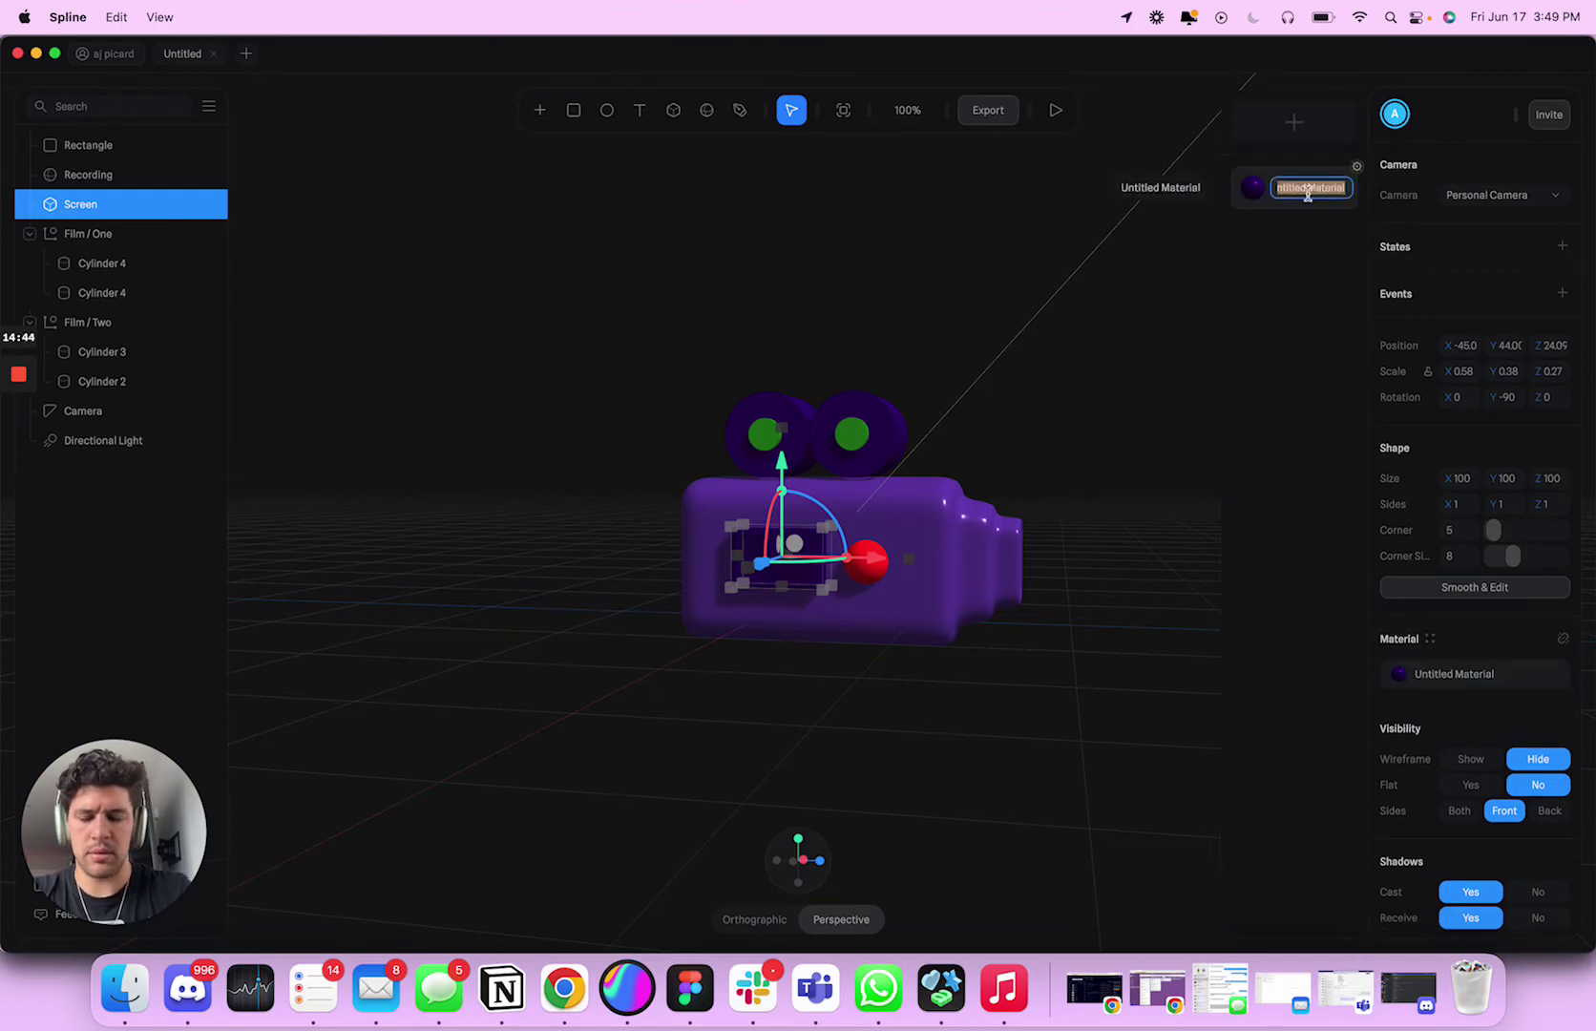
{"action": "type", "text": "D"}
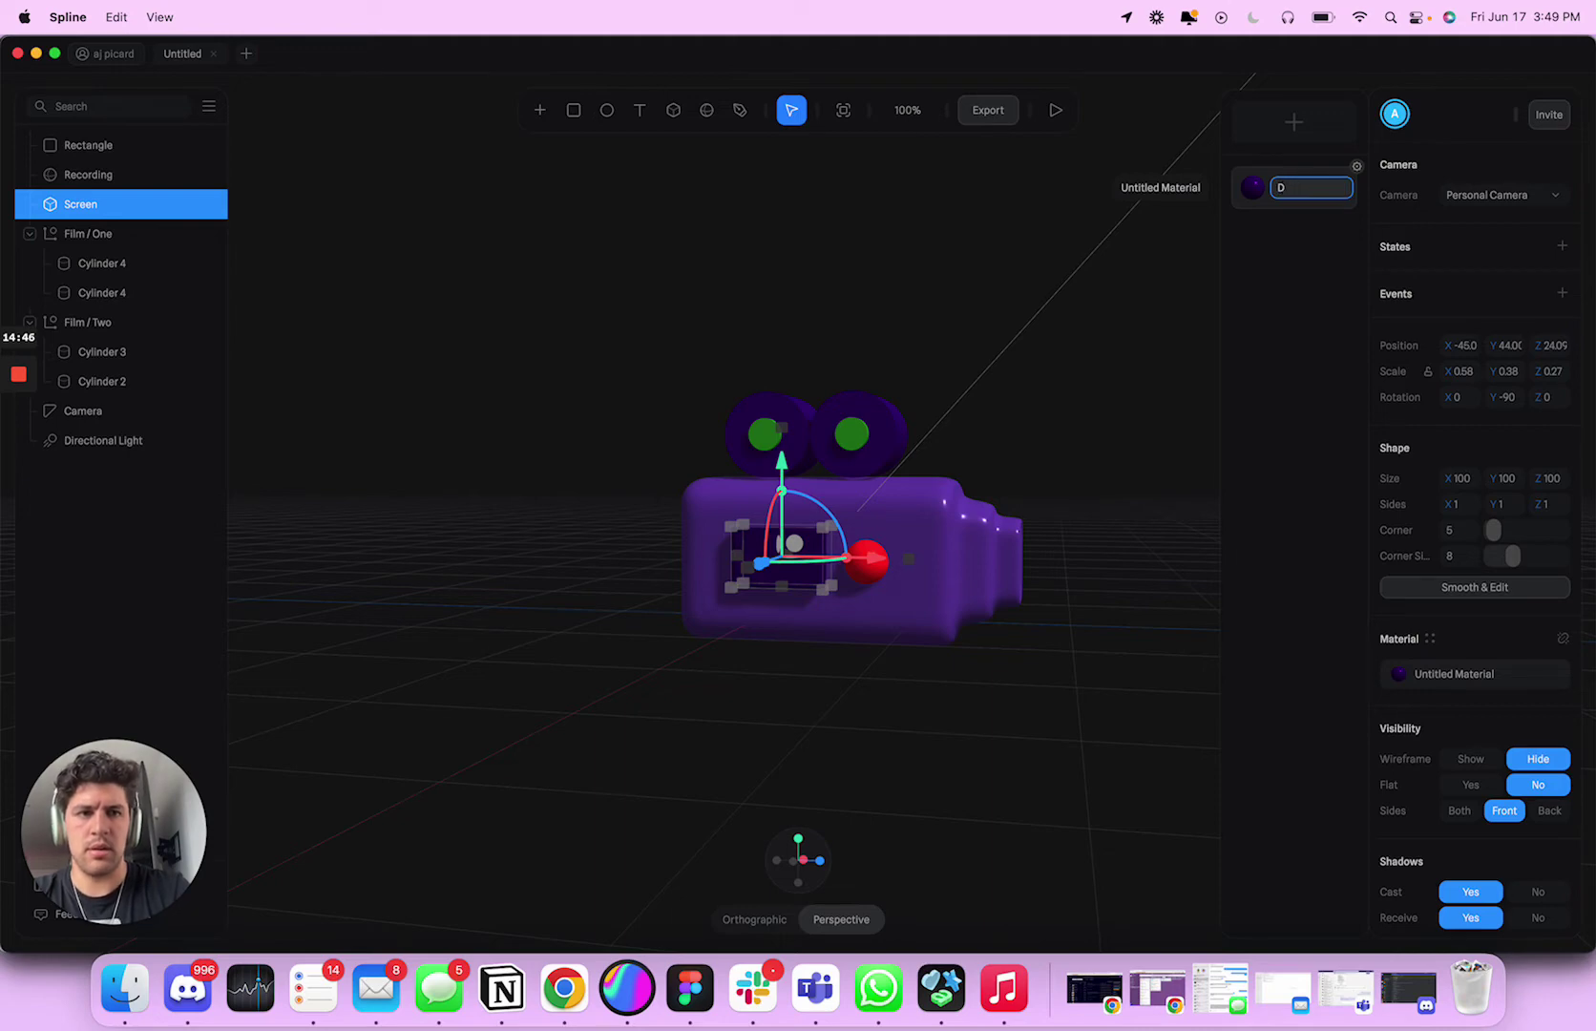
{"action": "type", "text": "emera"}
{"action": "key", "text": "Return"}
{"action": "double_click", "coordinate": [1307, 189]}
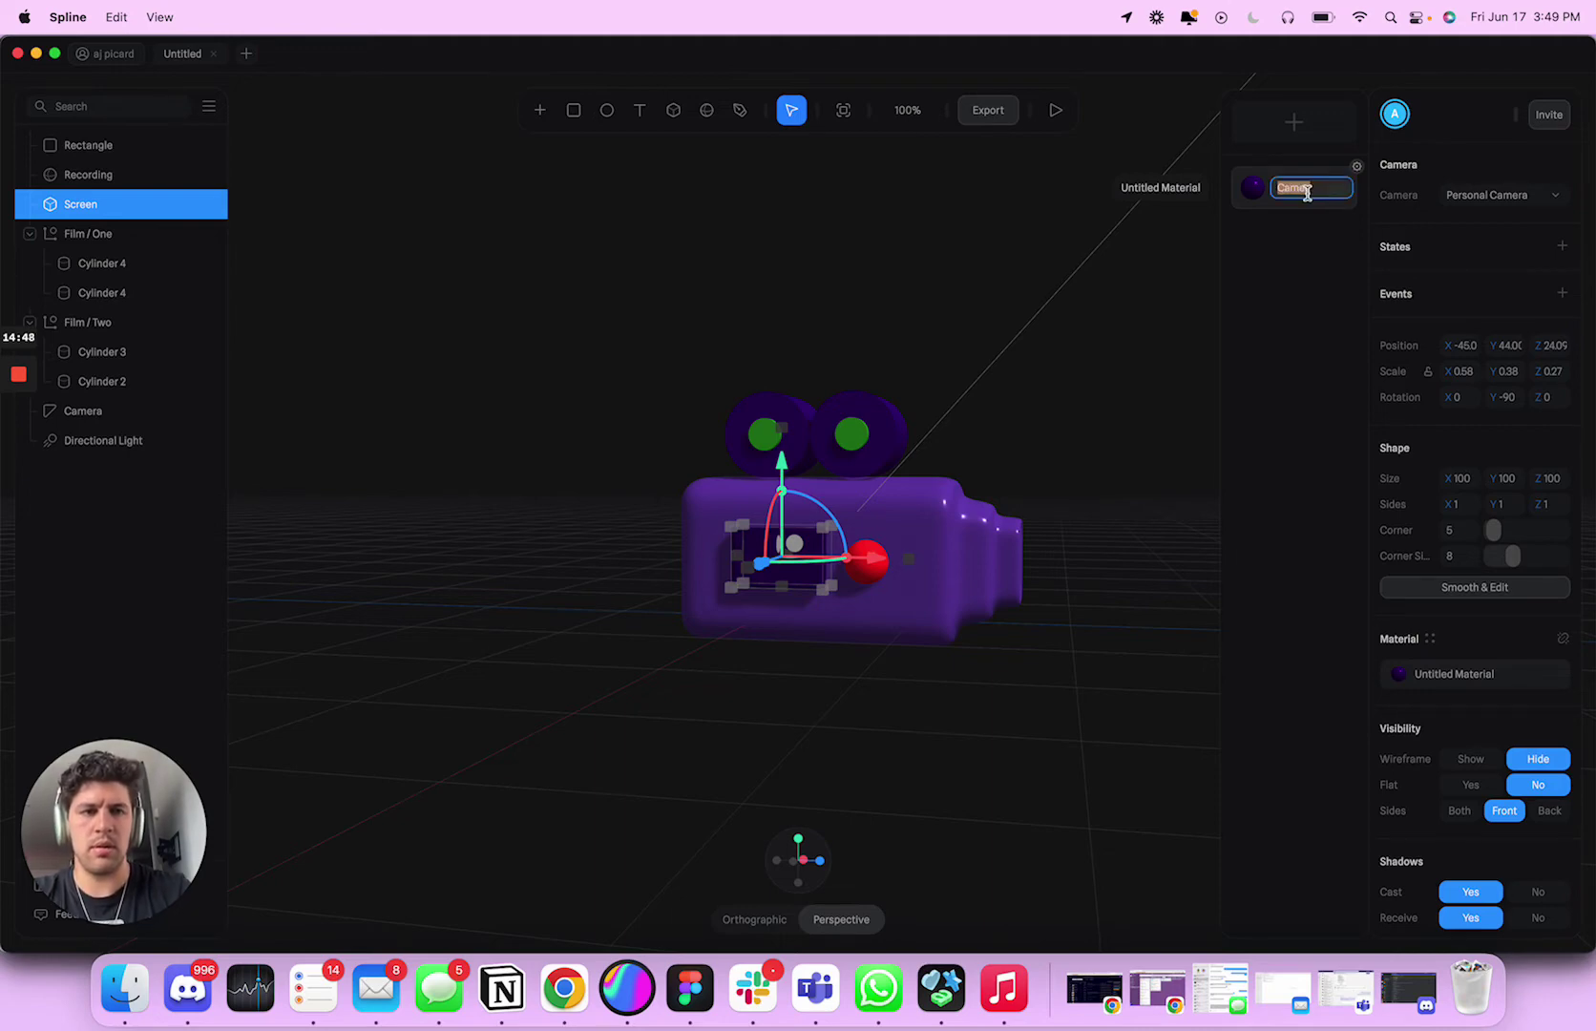
{"action": "type", "text": "Camera"}
{"action": "key", "text": "Return"}
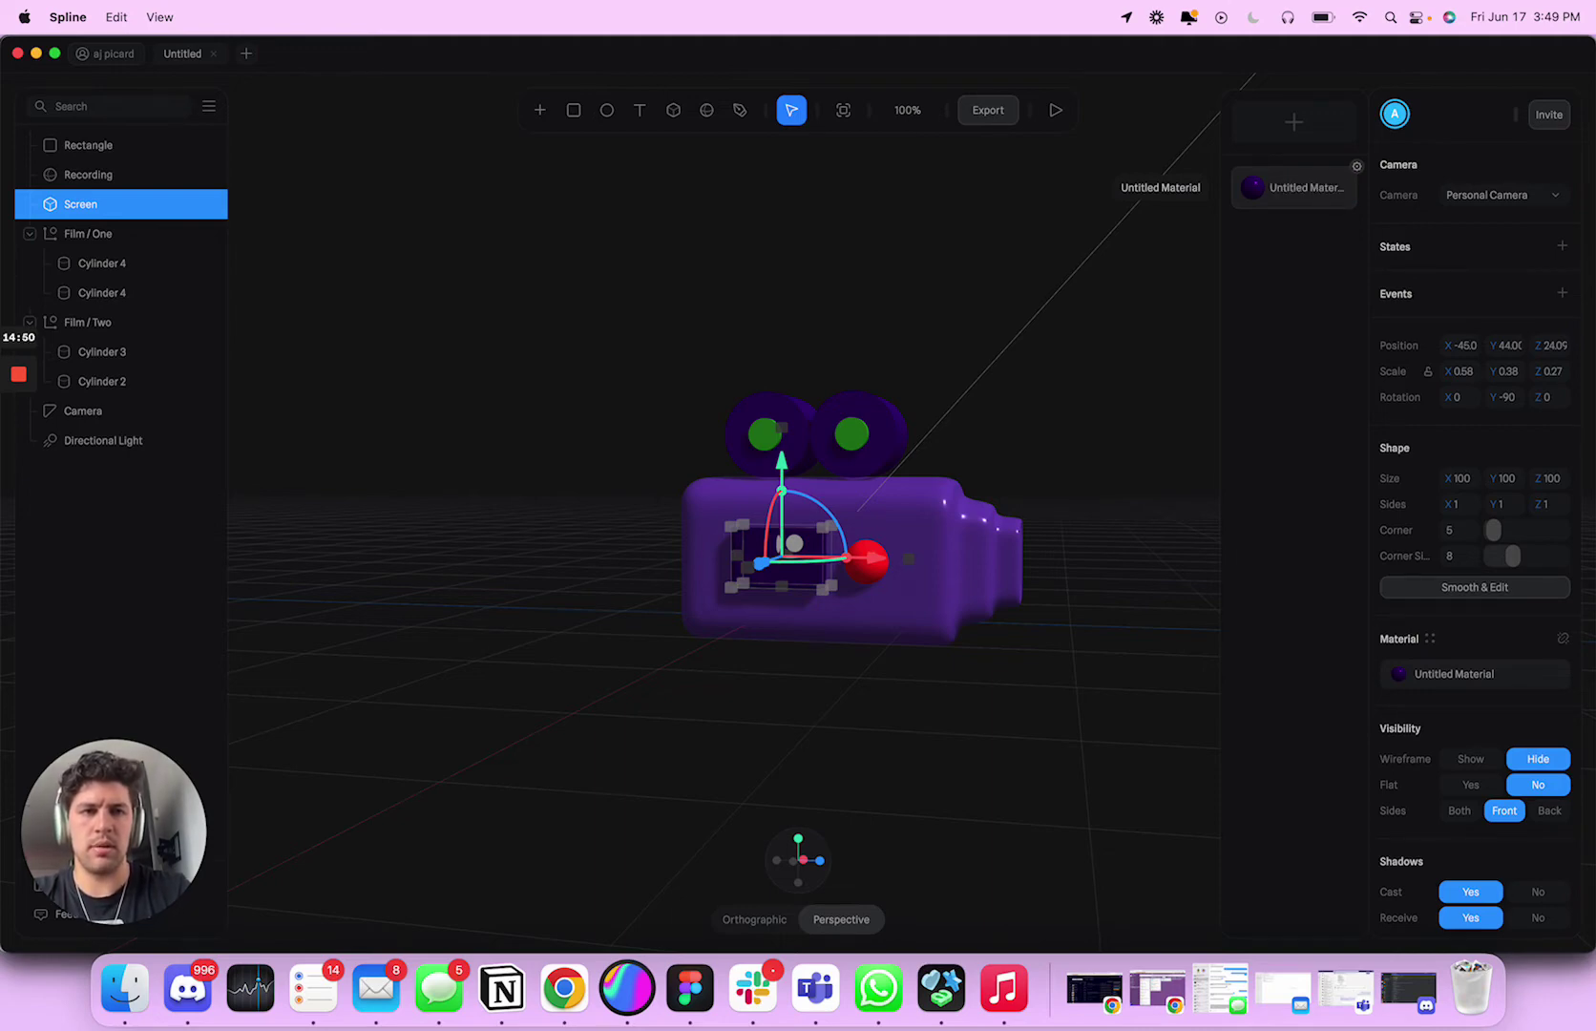
{"action": "key", "text": "Right"}
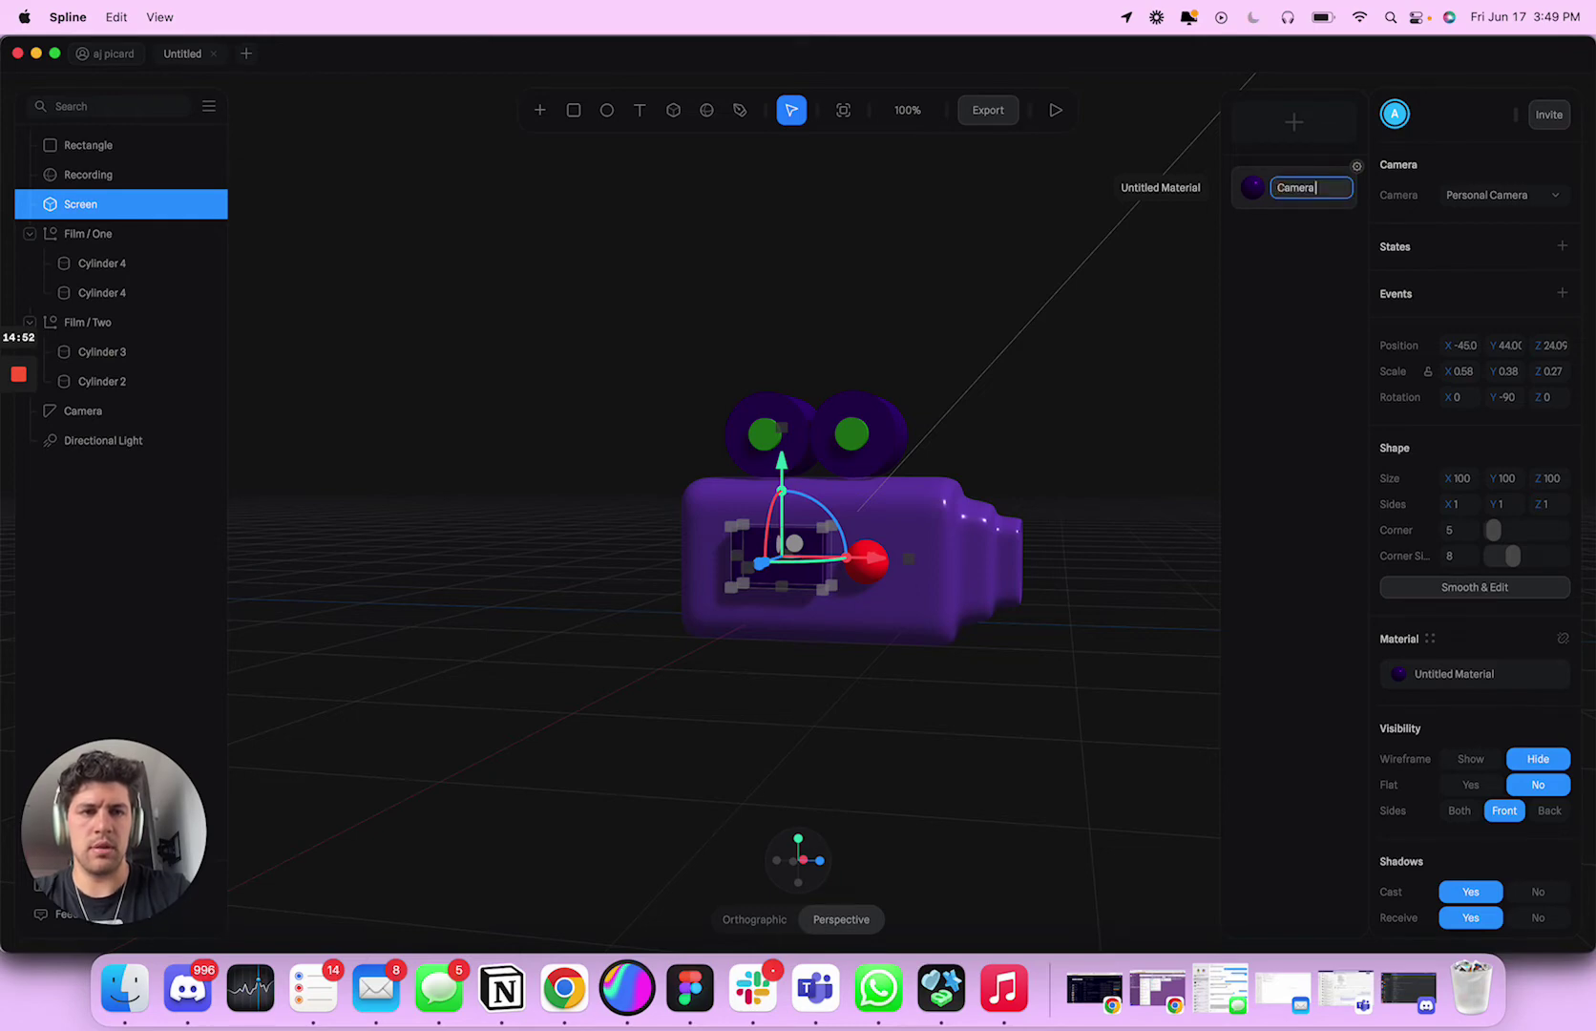
{"action": "type", "text": "DarkPurpl"}
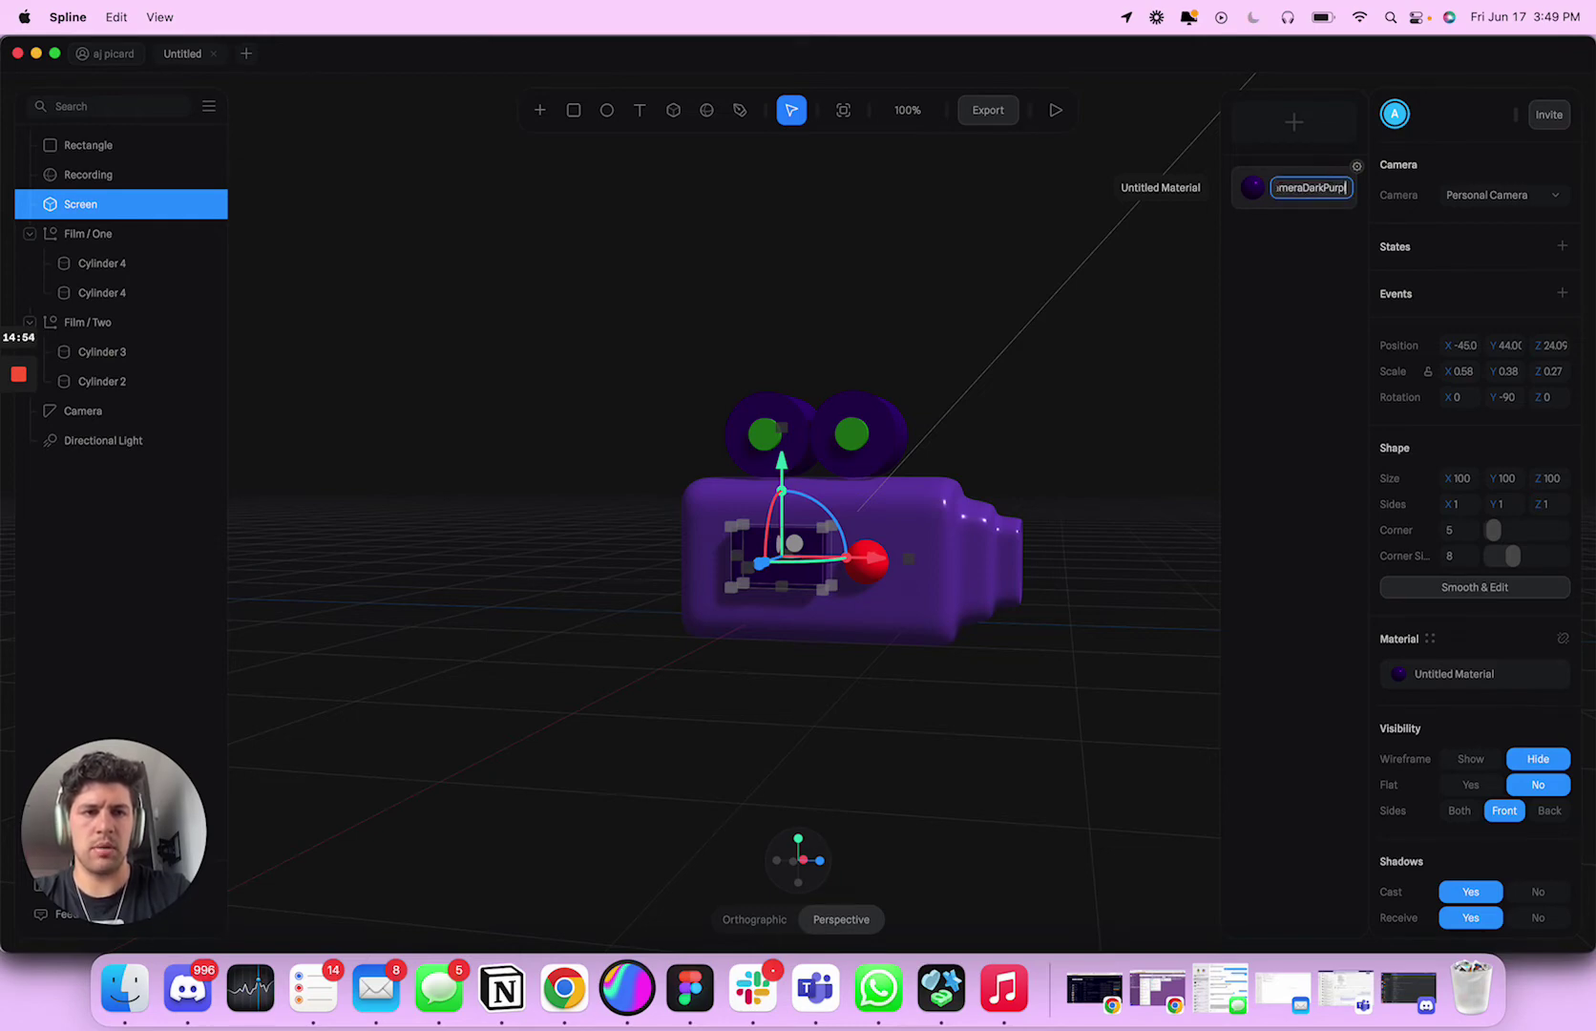
{"action": "type", "text": "e"}
{"action": "key", "text": "Return"}
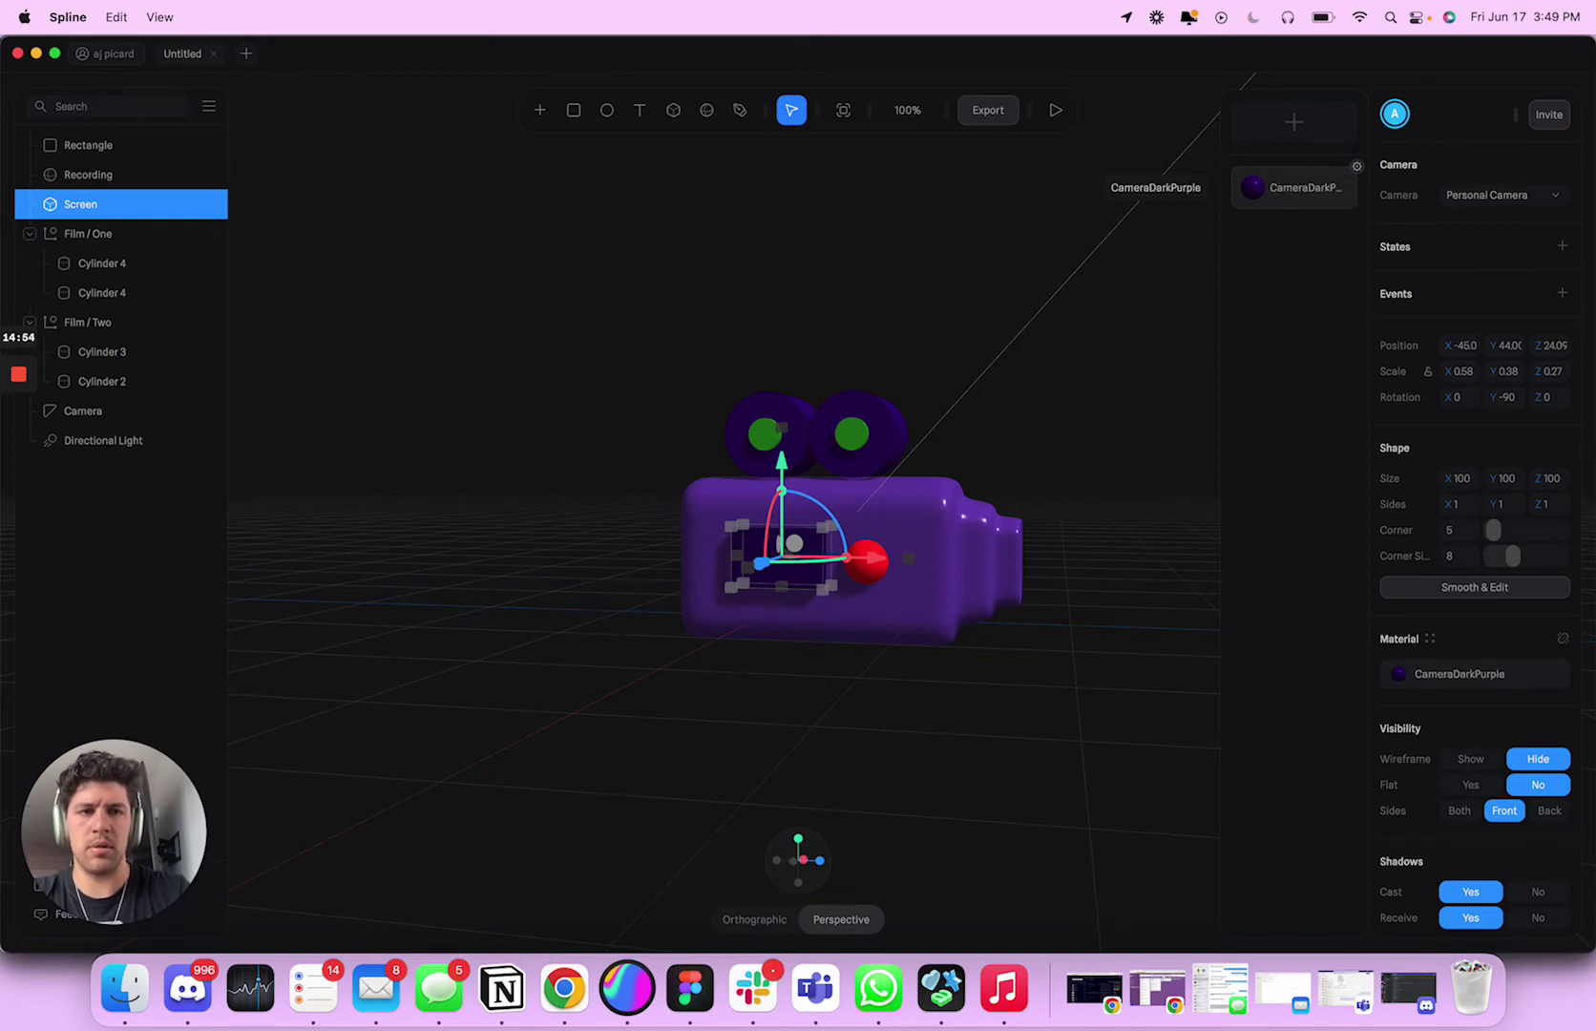
Step: Apply the CameraDarkPurple material asset to the large cylinder of the Film / Two group
{"action": "left_click", "coordinate": [885, 450]}
{"action": "left_click", "coordinate": [99, 353]}
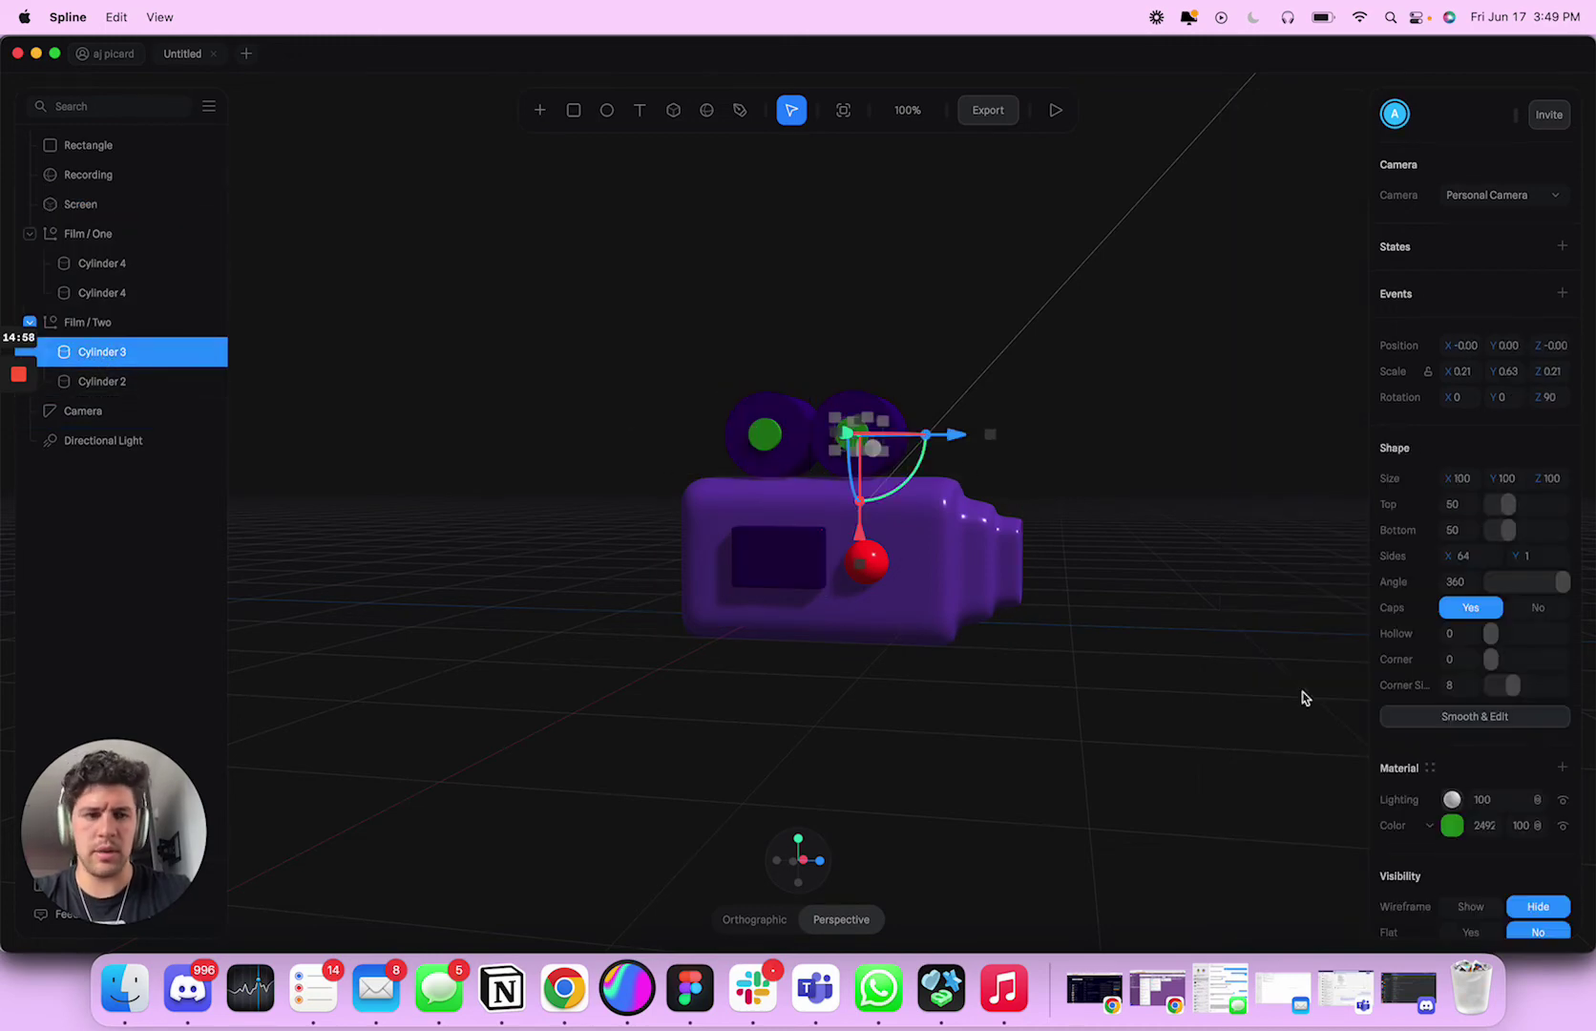
{"action": "left_click", "coordinate": [115, 381]}
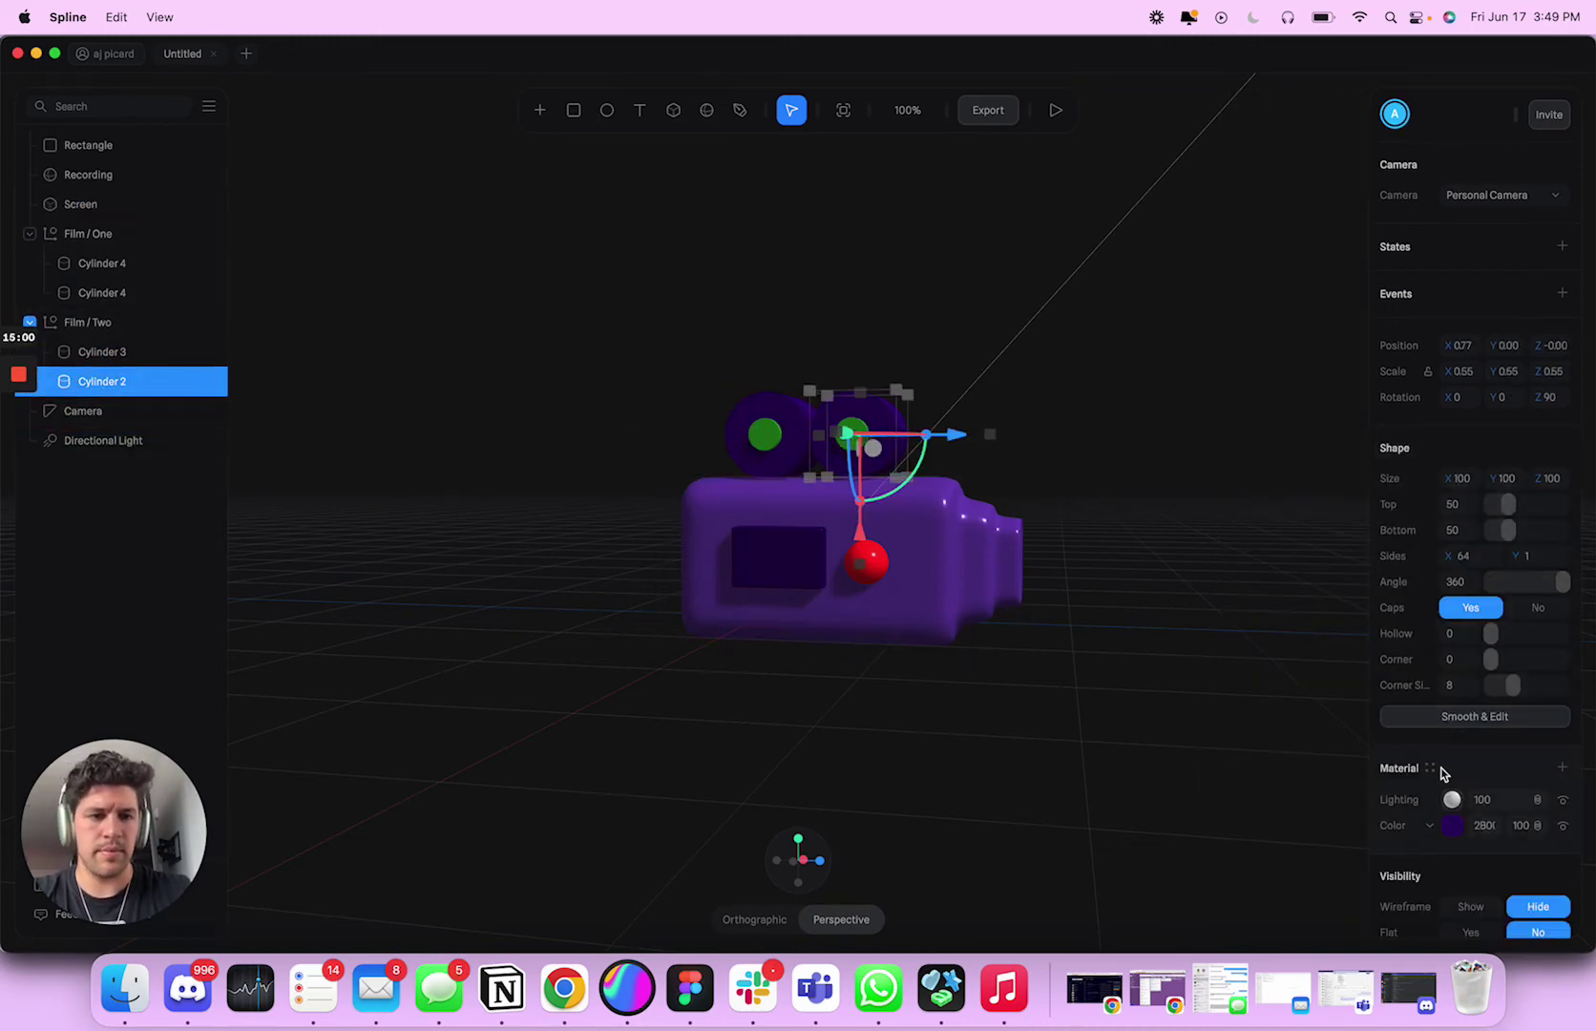
{"action": "left_click", "coordinate": [1431, 767]}
{"action": "left_click", "coordinate": [1293, 188]}
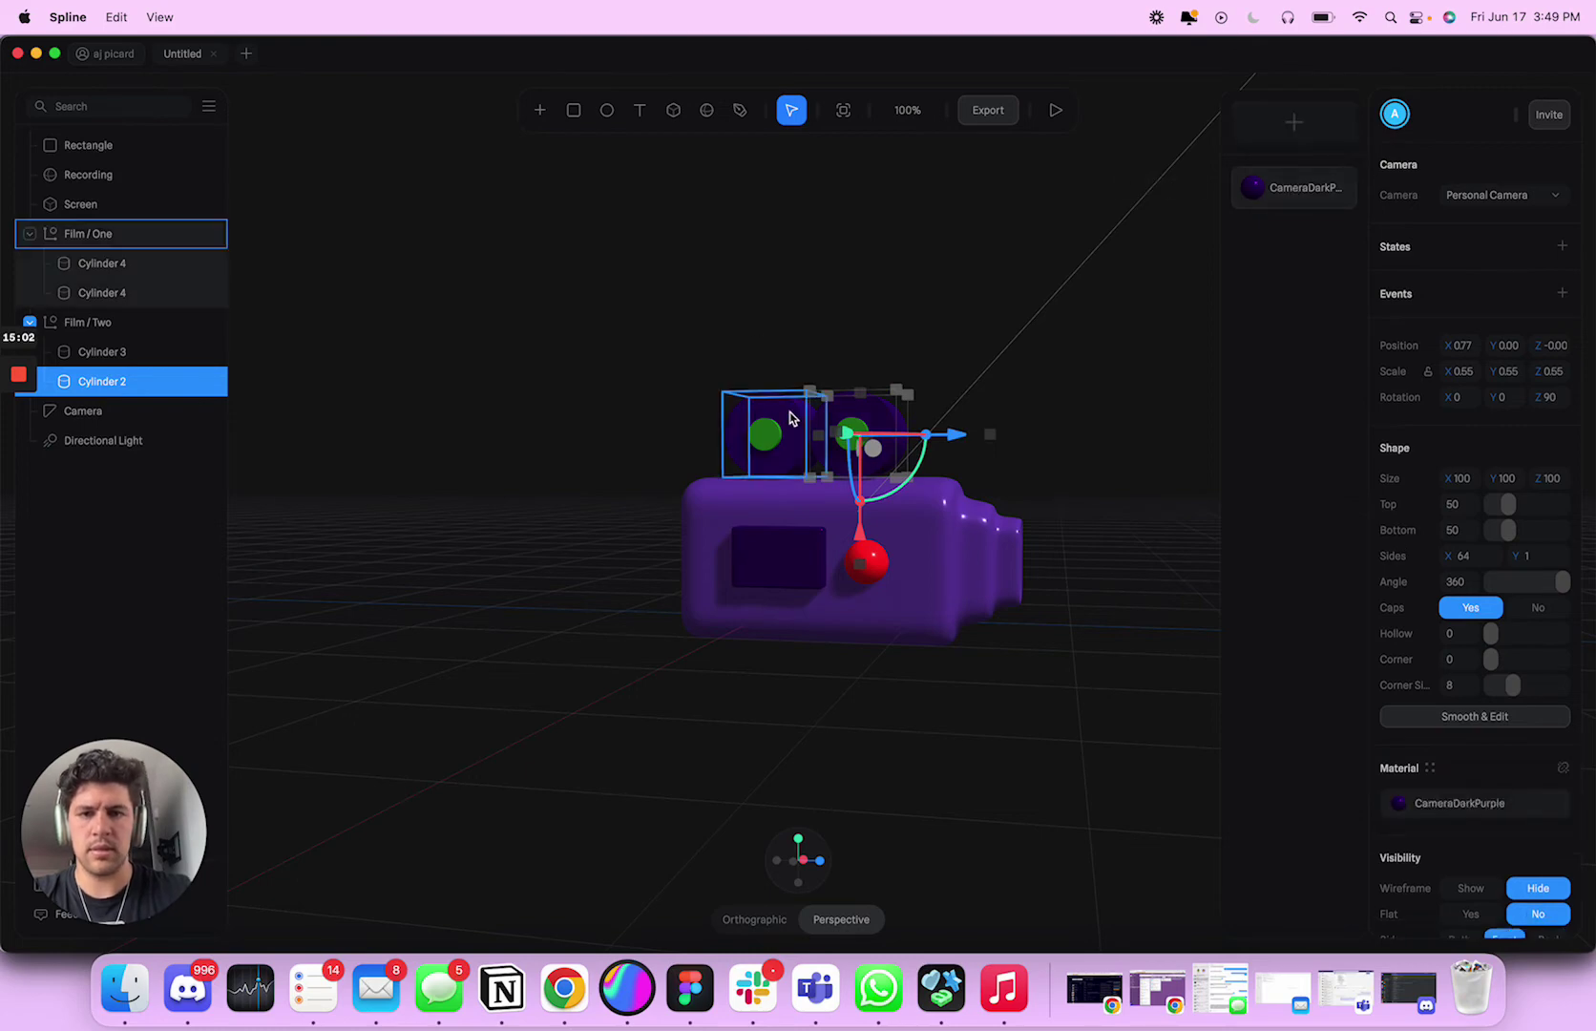
{"action": "left_click", "coordinate": [790, 418]}
{"action": "key", "text": "super+d"}
{"action": "scroll", "coordinate": [784, 411], "scroll_direction": "down", "scroll_amount": 10}
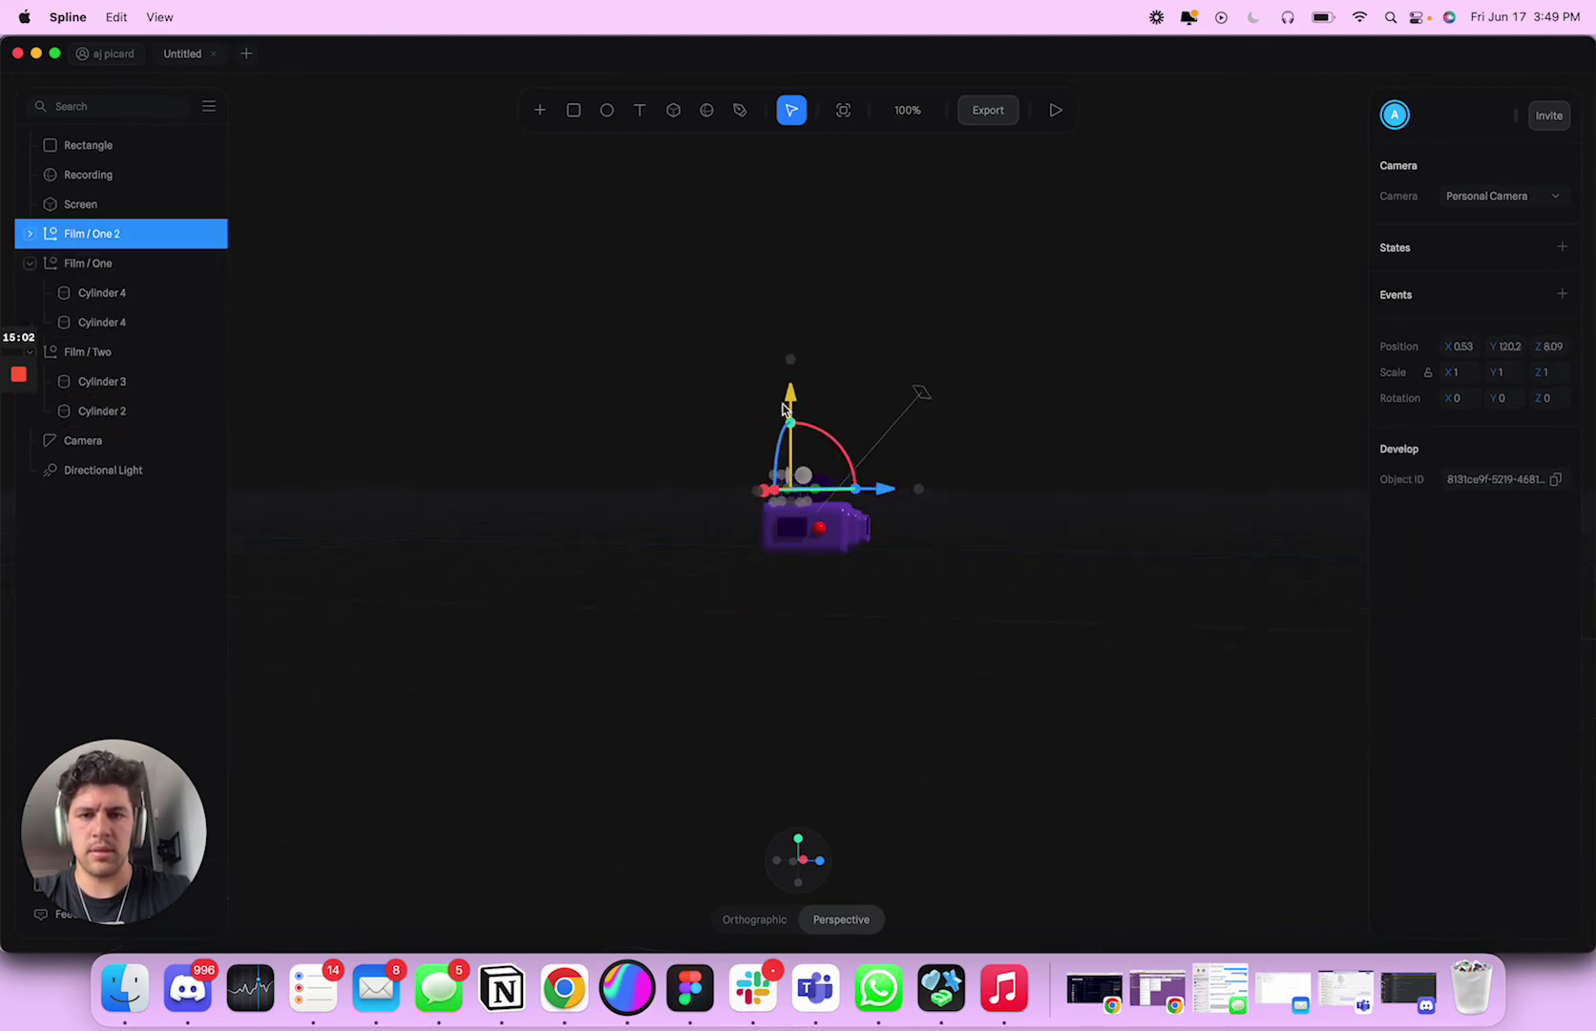
{"action": "left_click", "coordinate": [28, 235]}
{"action": "left_click", "coordinate": [99, 268]}
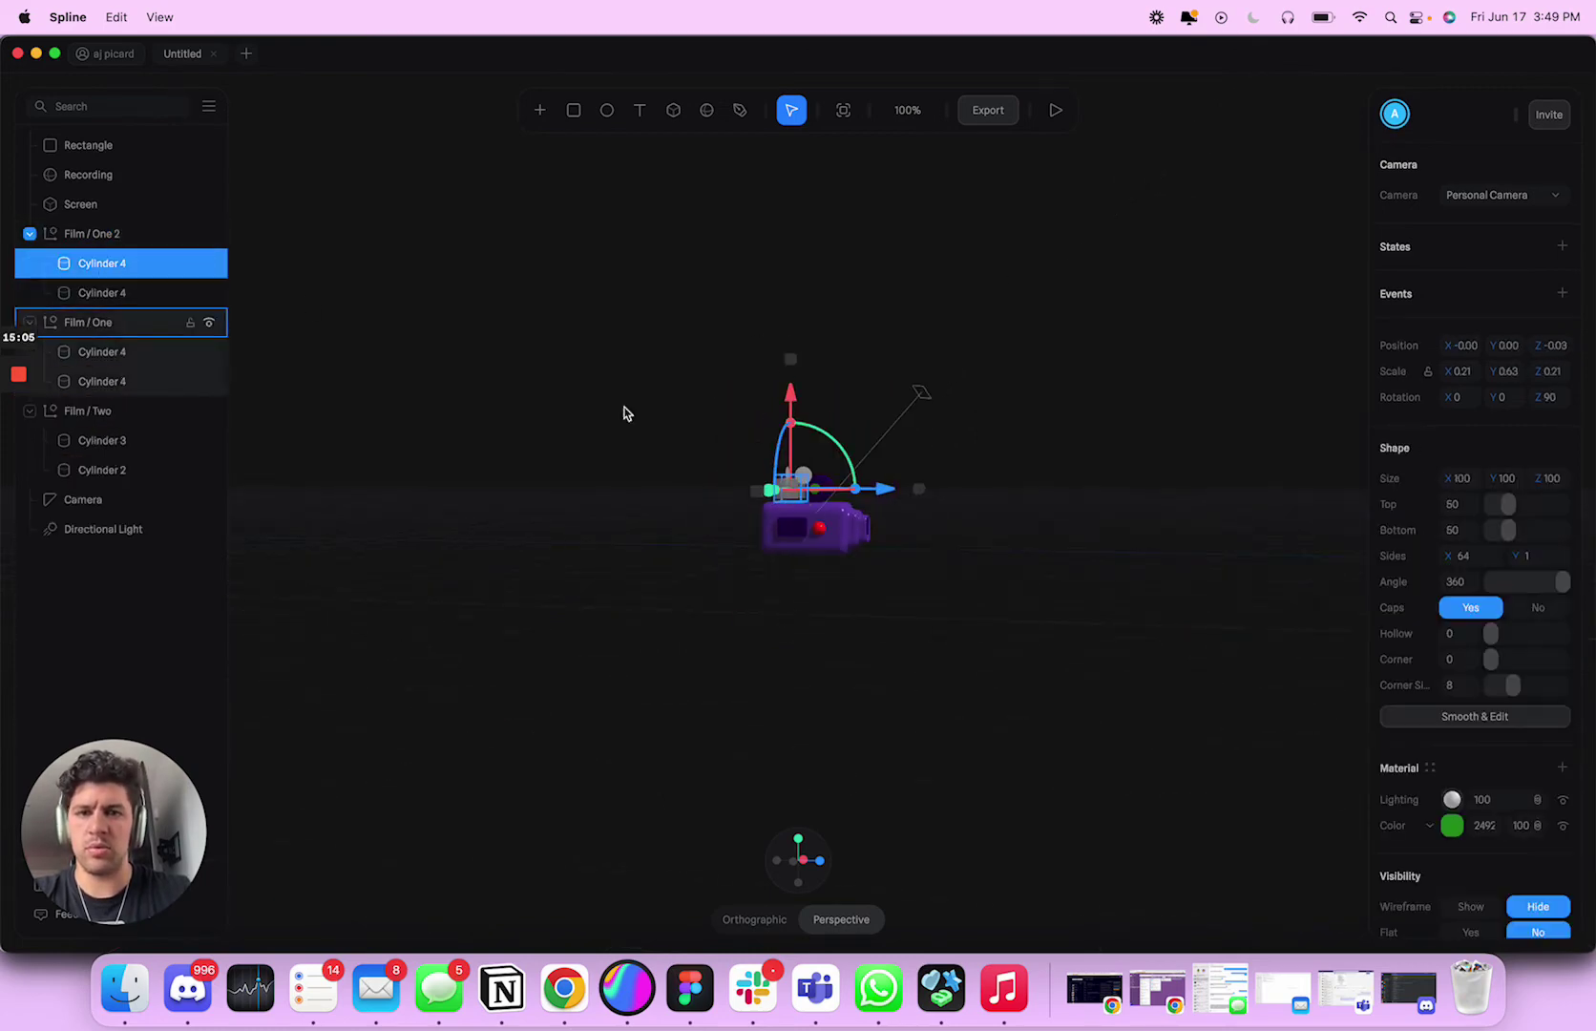
{"action": "left_click", "coordinate": [150, 289]}
{"action": "left_click", "coordinate": [1431, 769]}
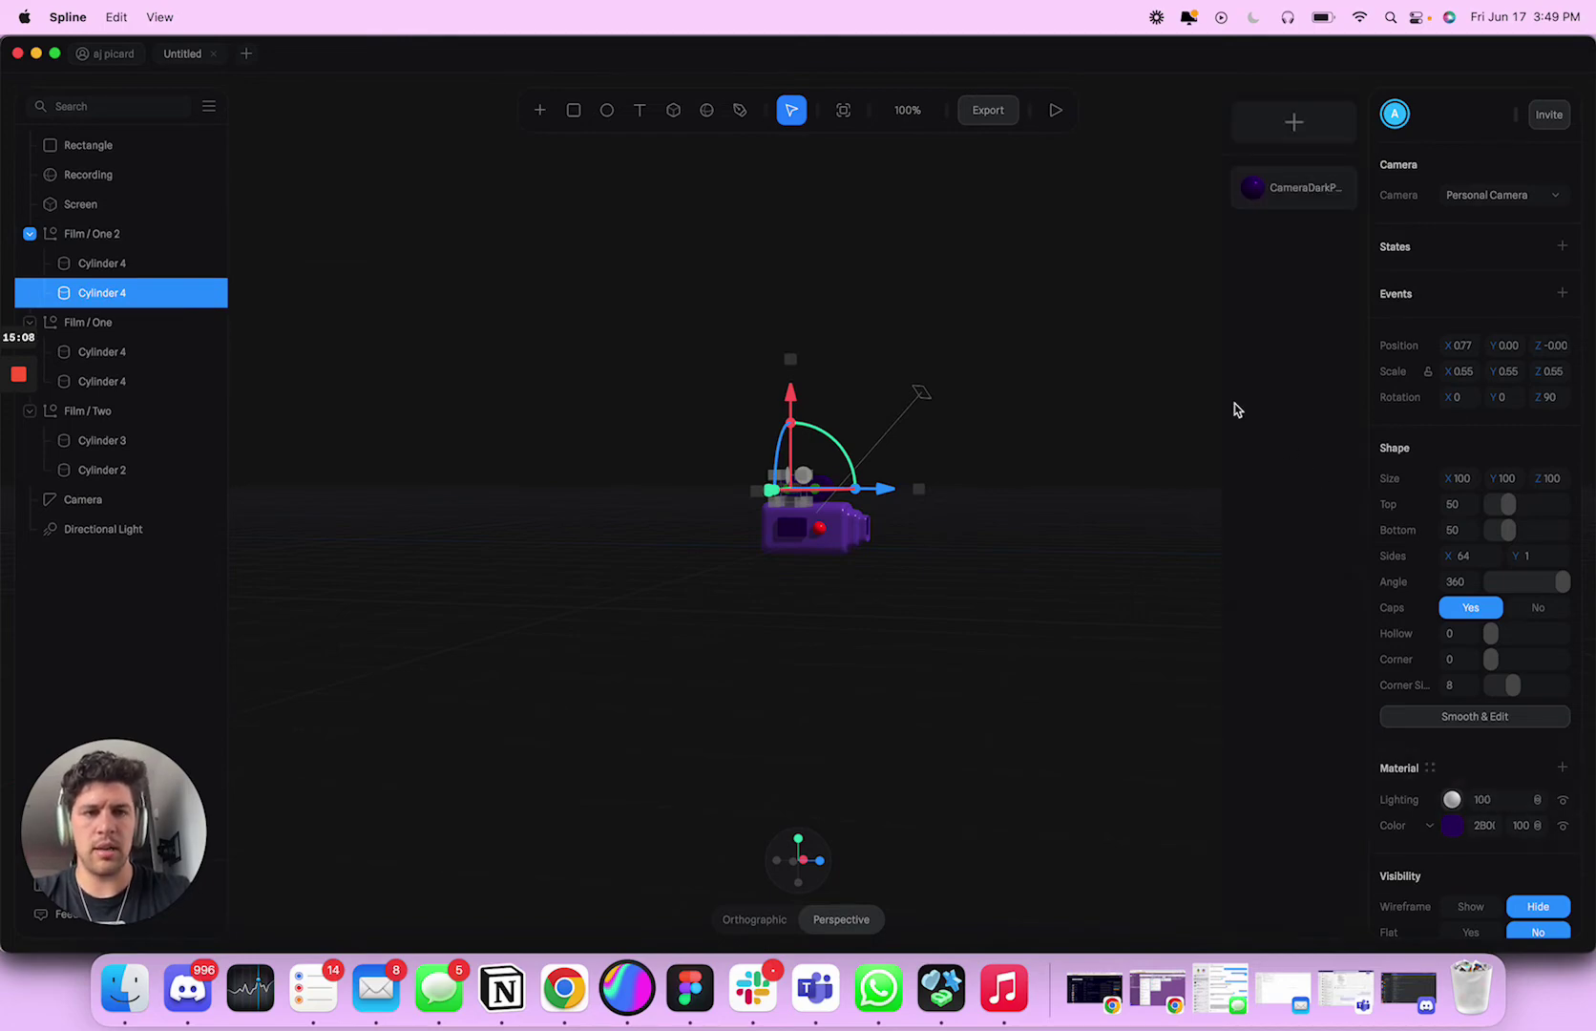
{"action": "left_click", "coordinate": [954, 561]}
{"action": "scroll", "coordinate": [844, 561], "scroll_direction": "up", "scroll_amount": 10}
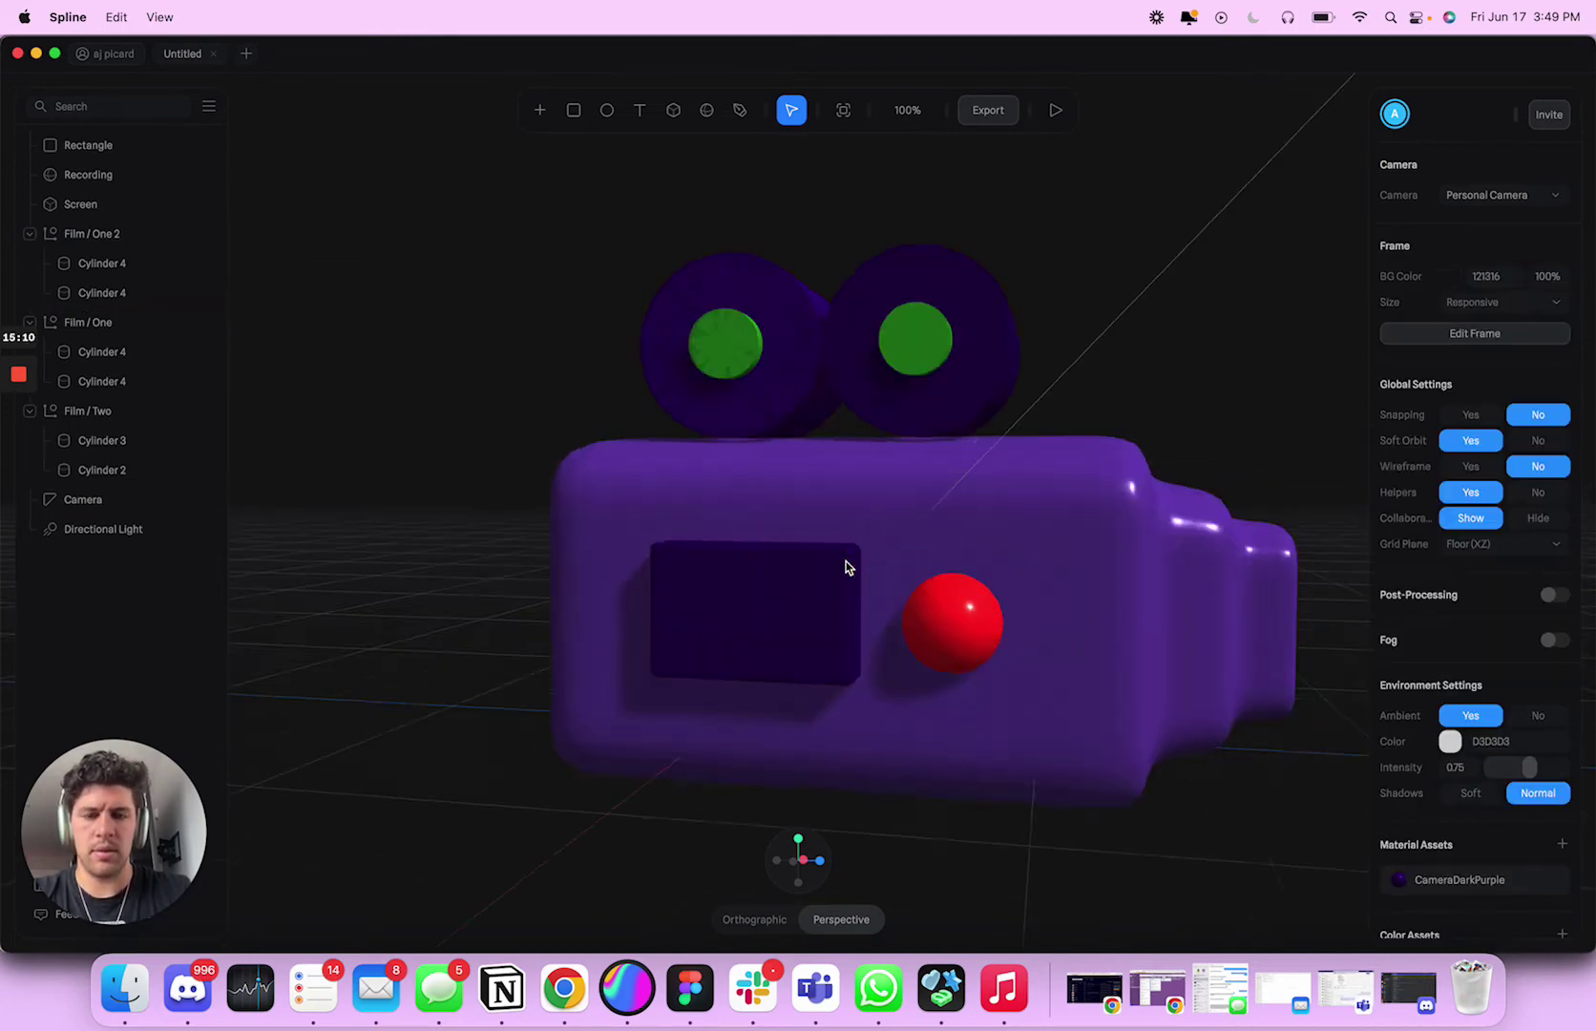
{"action": "left_click", "coordinate": [923, 600]}
{"action": "left_click", "coordinate": [1309, 637]}
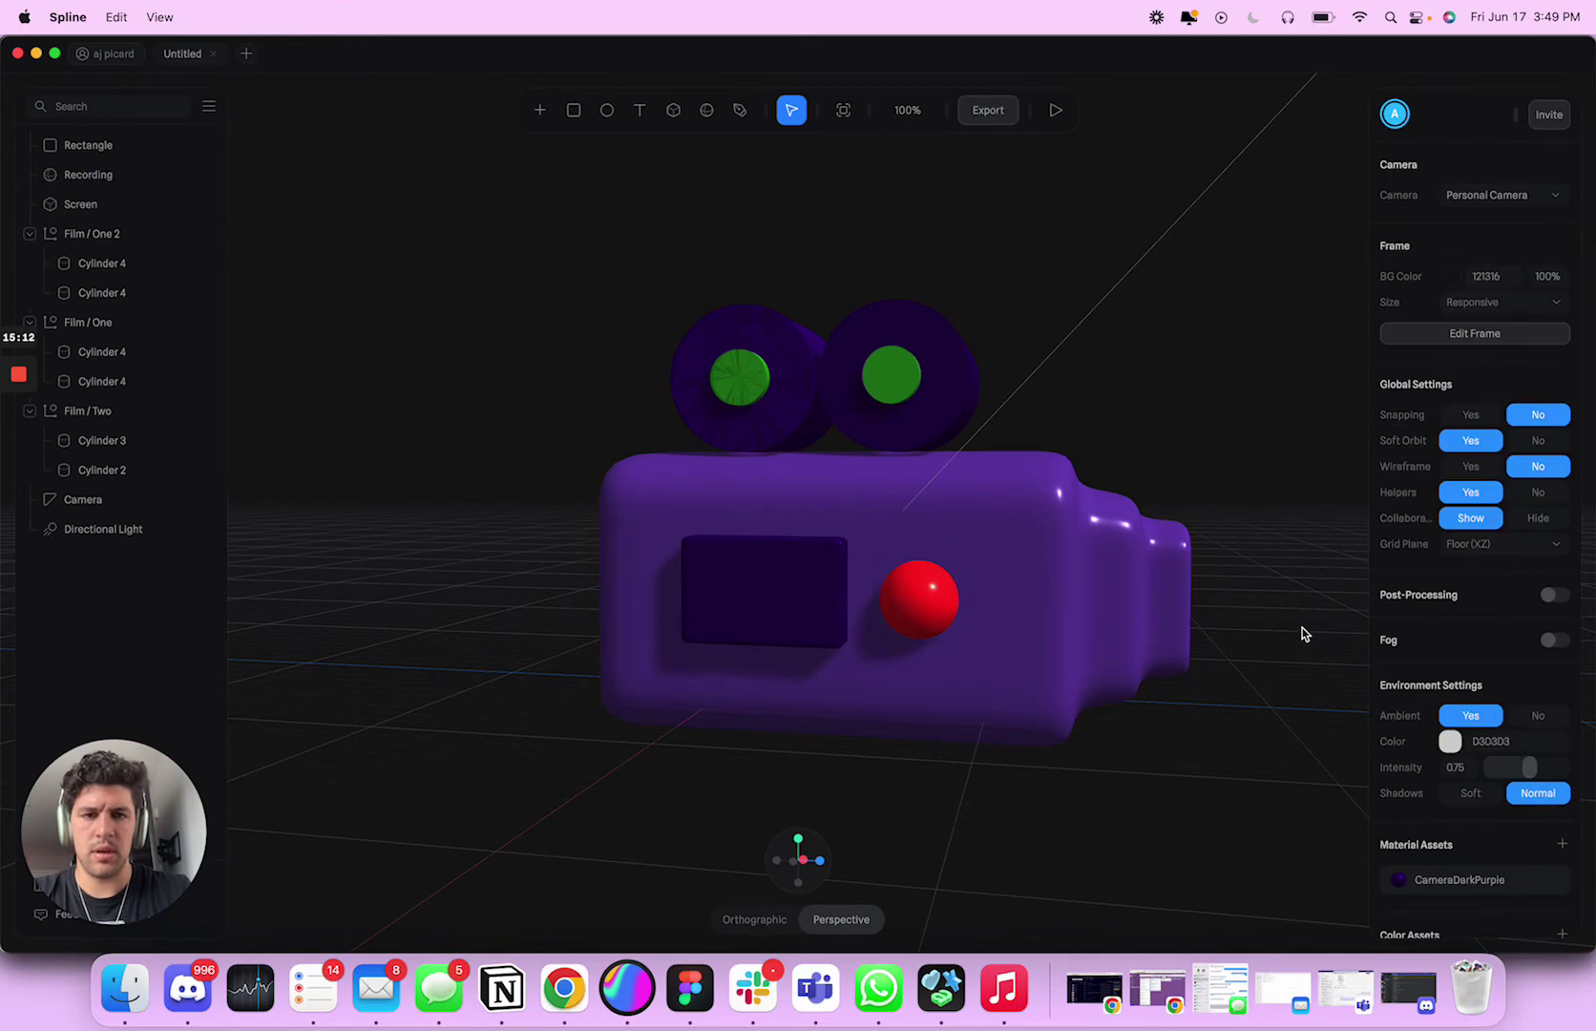
{"action": "left_click", "coordinate": [832, 381]}
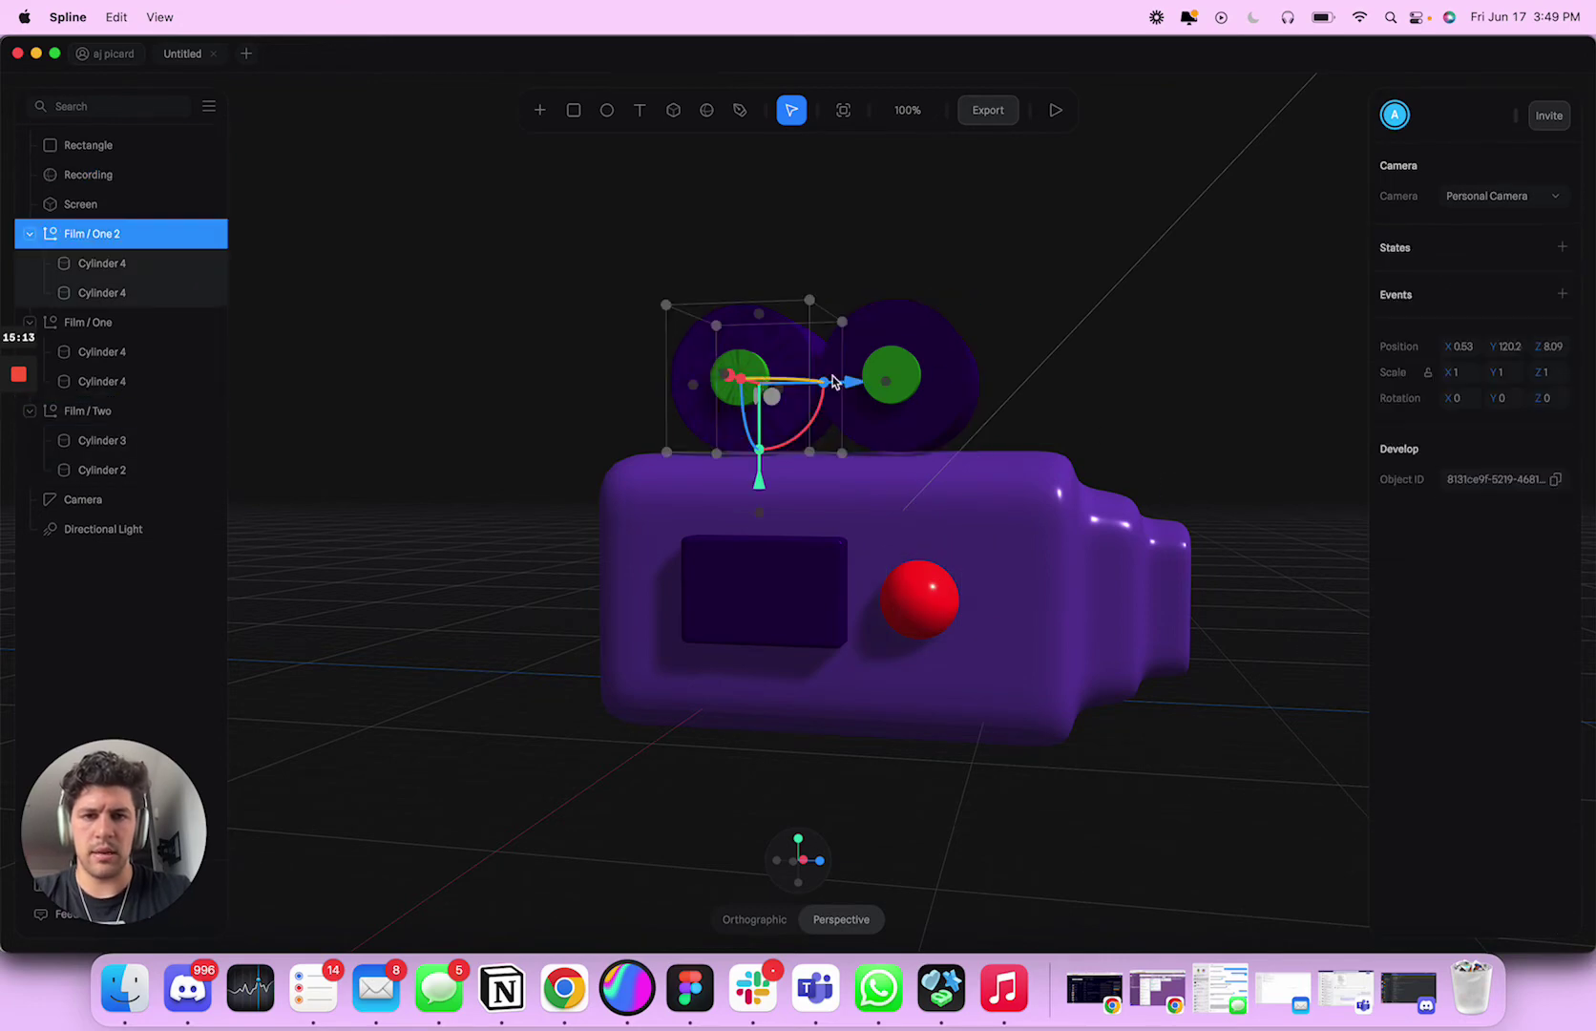
{"action": "left_click", "coordinate": [76, 264]}
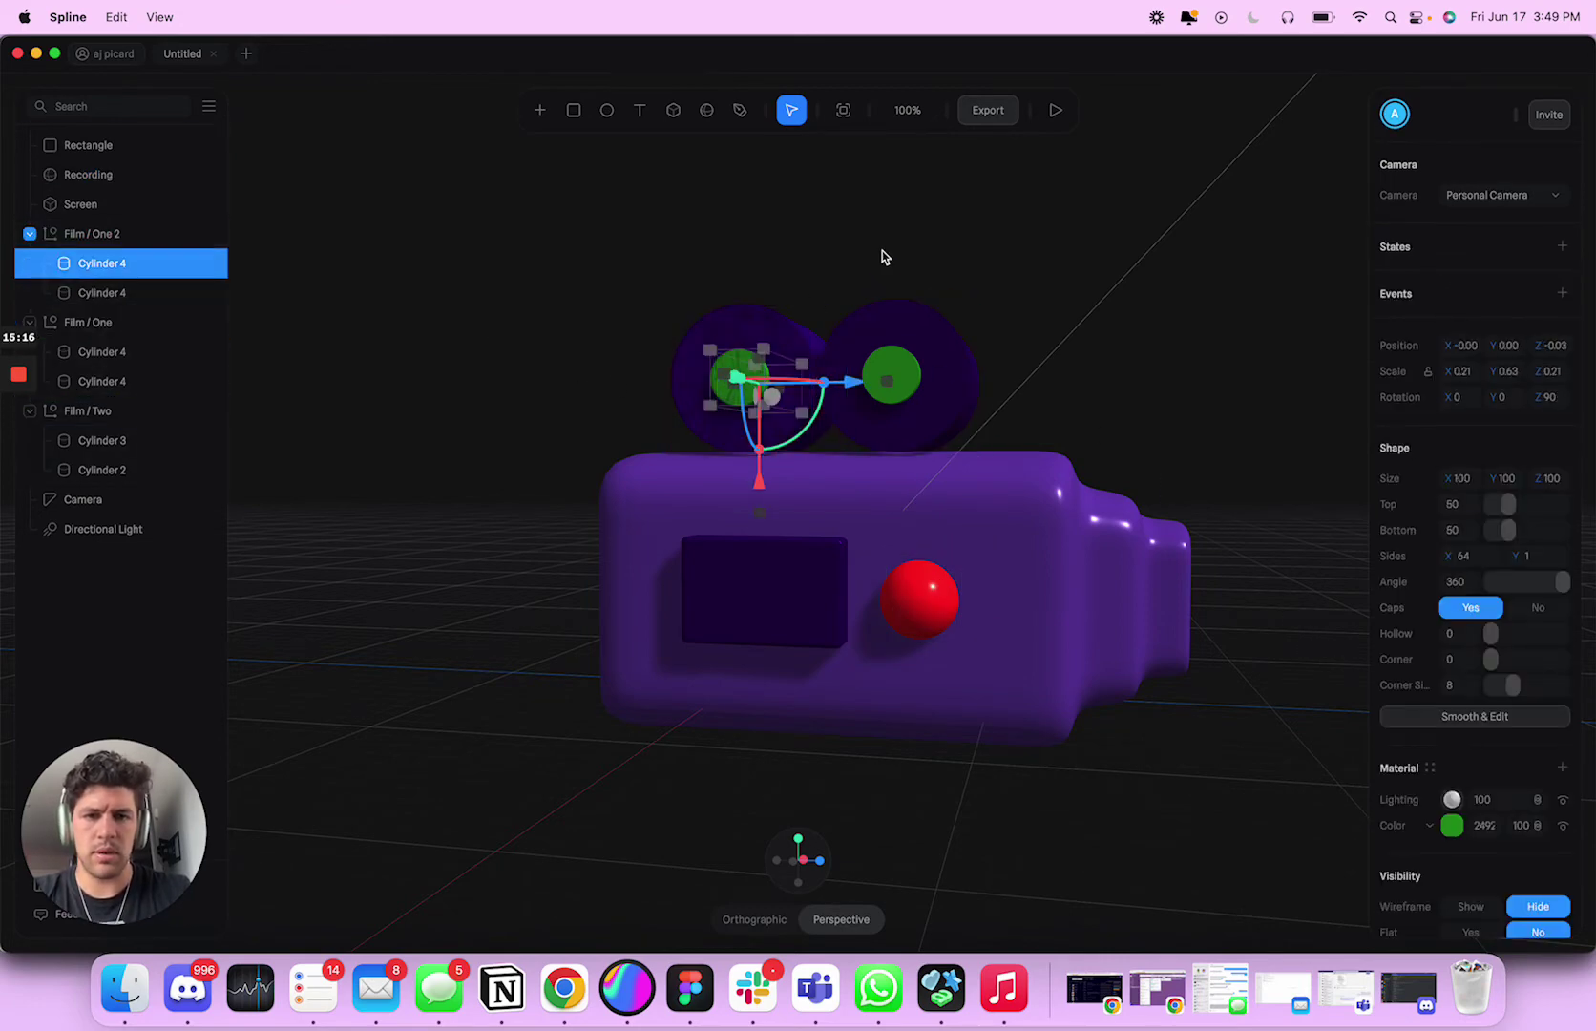
{"action": "left_click_drag", "start_coordinate": [882, 252], "coordinate": [809, 298], "text": "alt"}
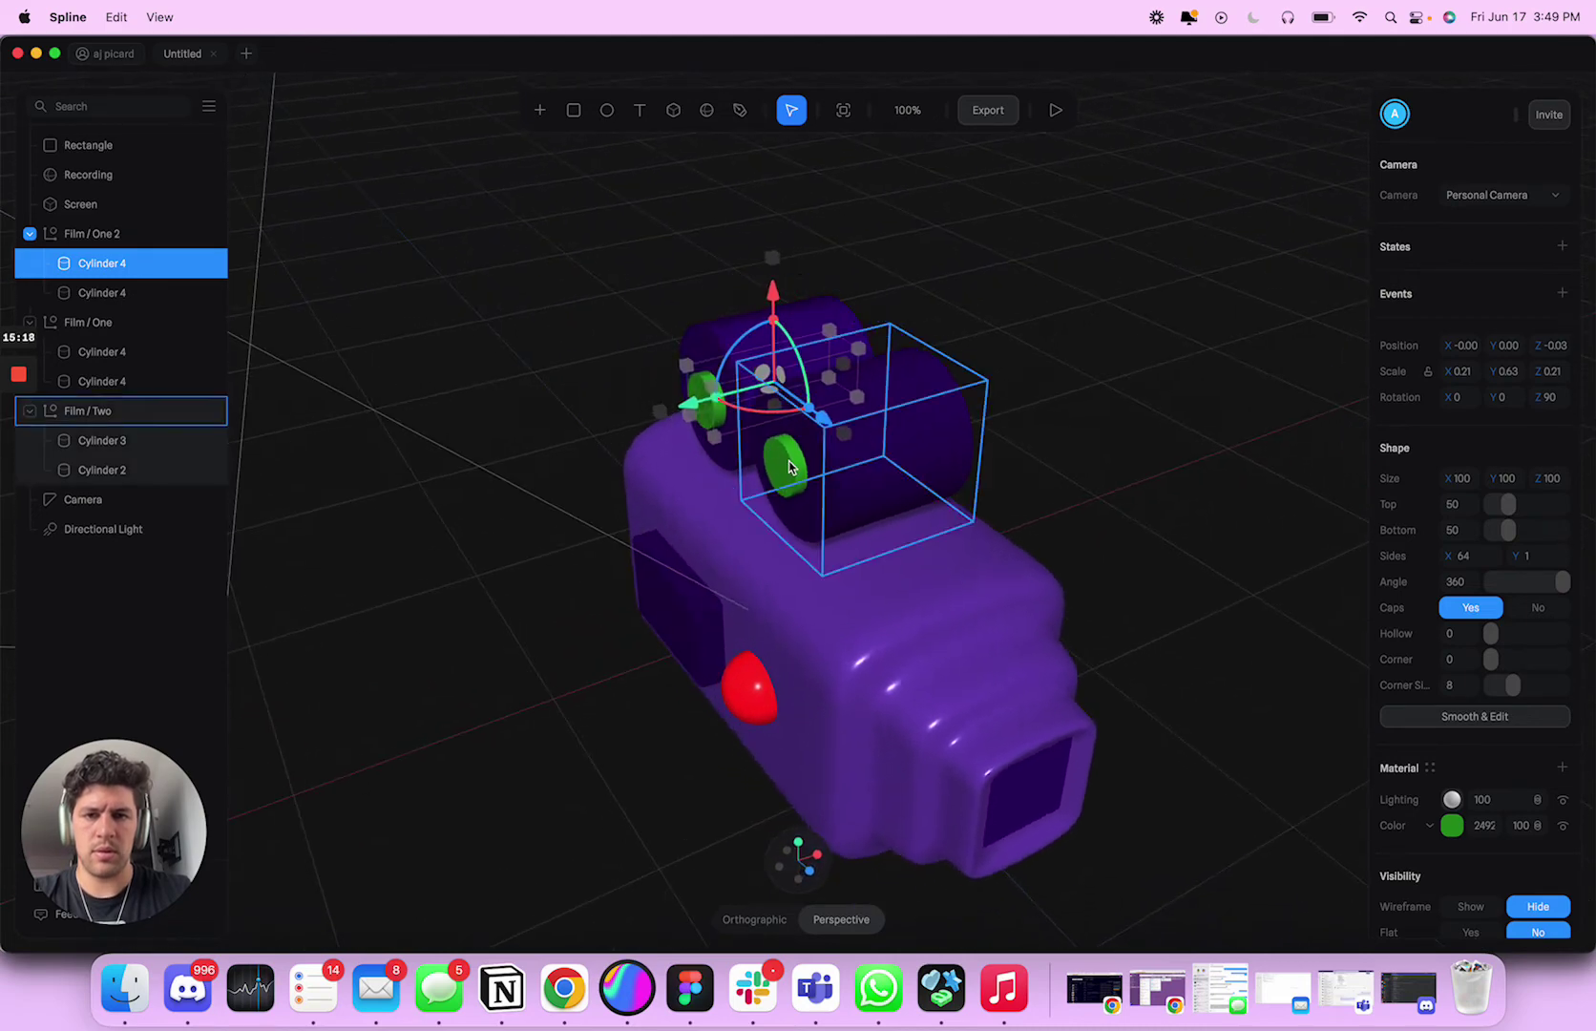
{"action": "left_click_drag", "start_coordinate": [690, 415], "coordinate": [682, 411]}
{"action": "key", "text": "super+z"}
{"action": "key", "text": "super+z"}
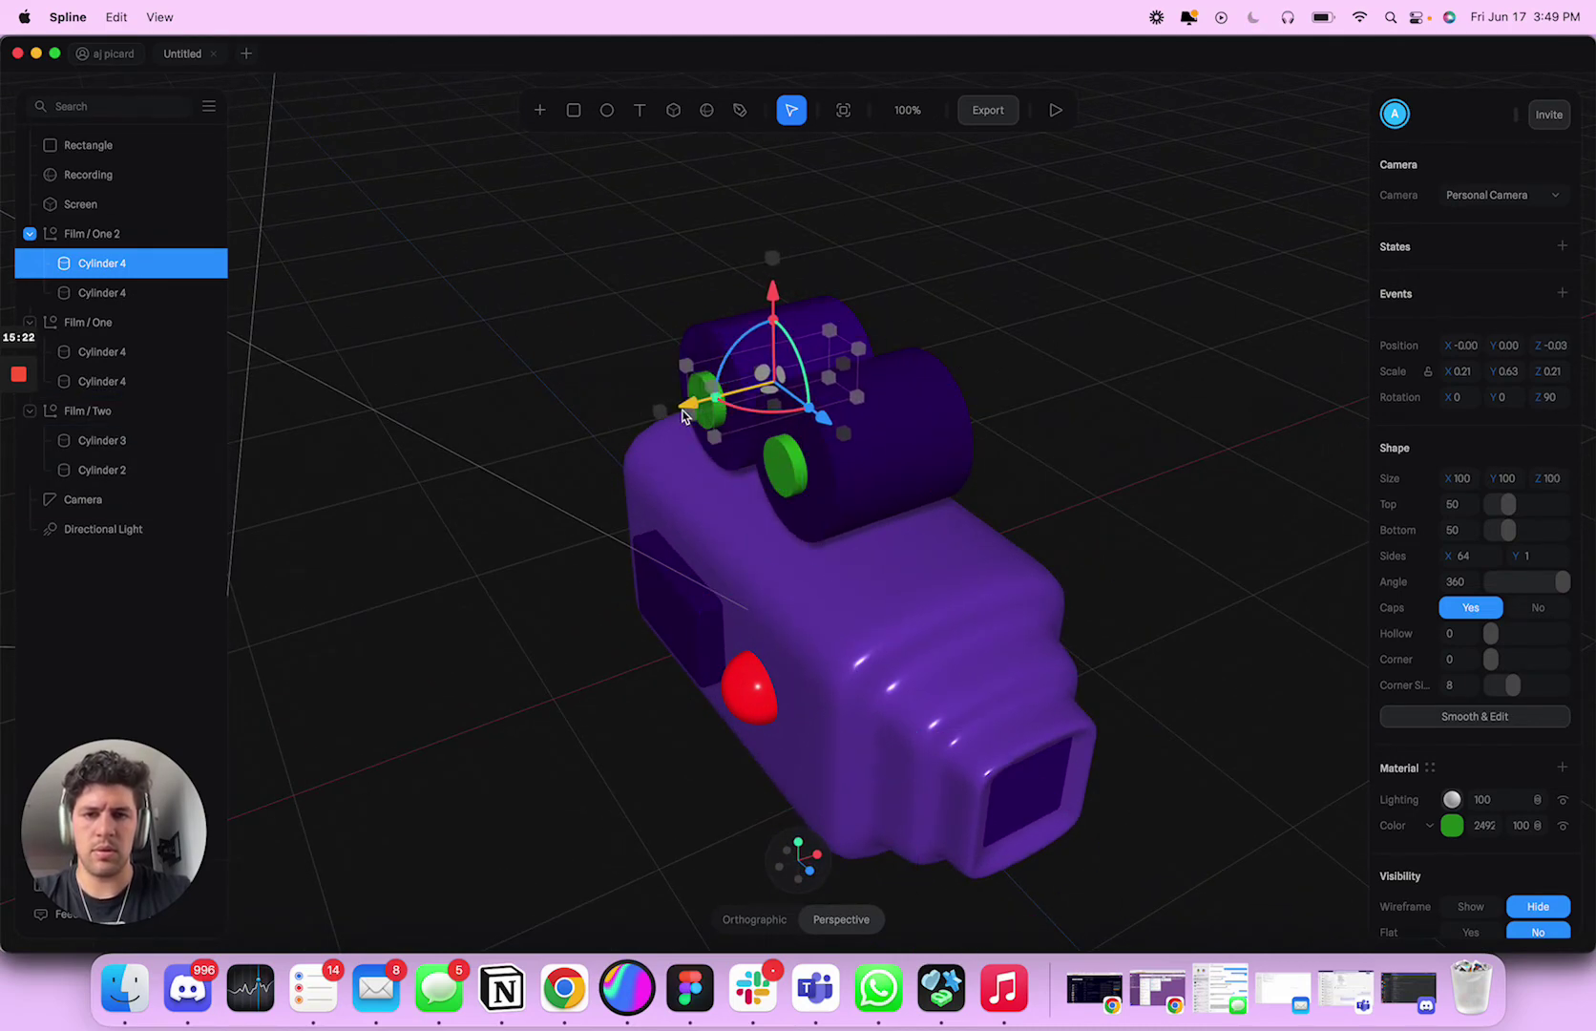
Step: Delete the duplicate Film / One 2 group together with its cylinders
{"action": "scroll", "coordinate": [682, 416], "scroll_direction": "up", "scroll_amount": 5}
{"action": "key", "text": "Delete"}
{"action": "left_click", "coordinate": [679, 360]}
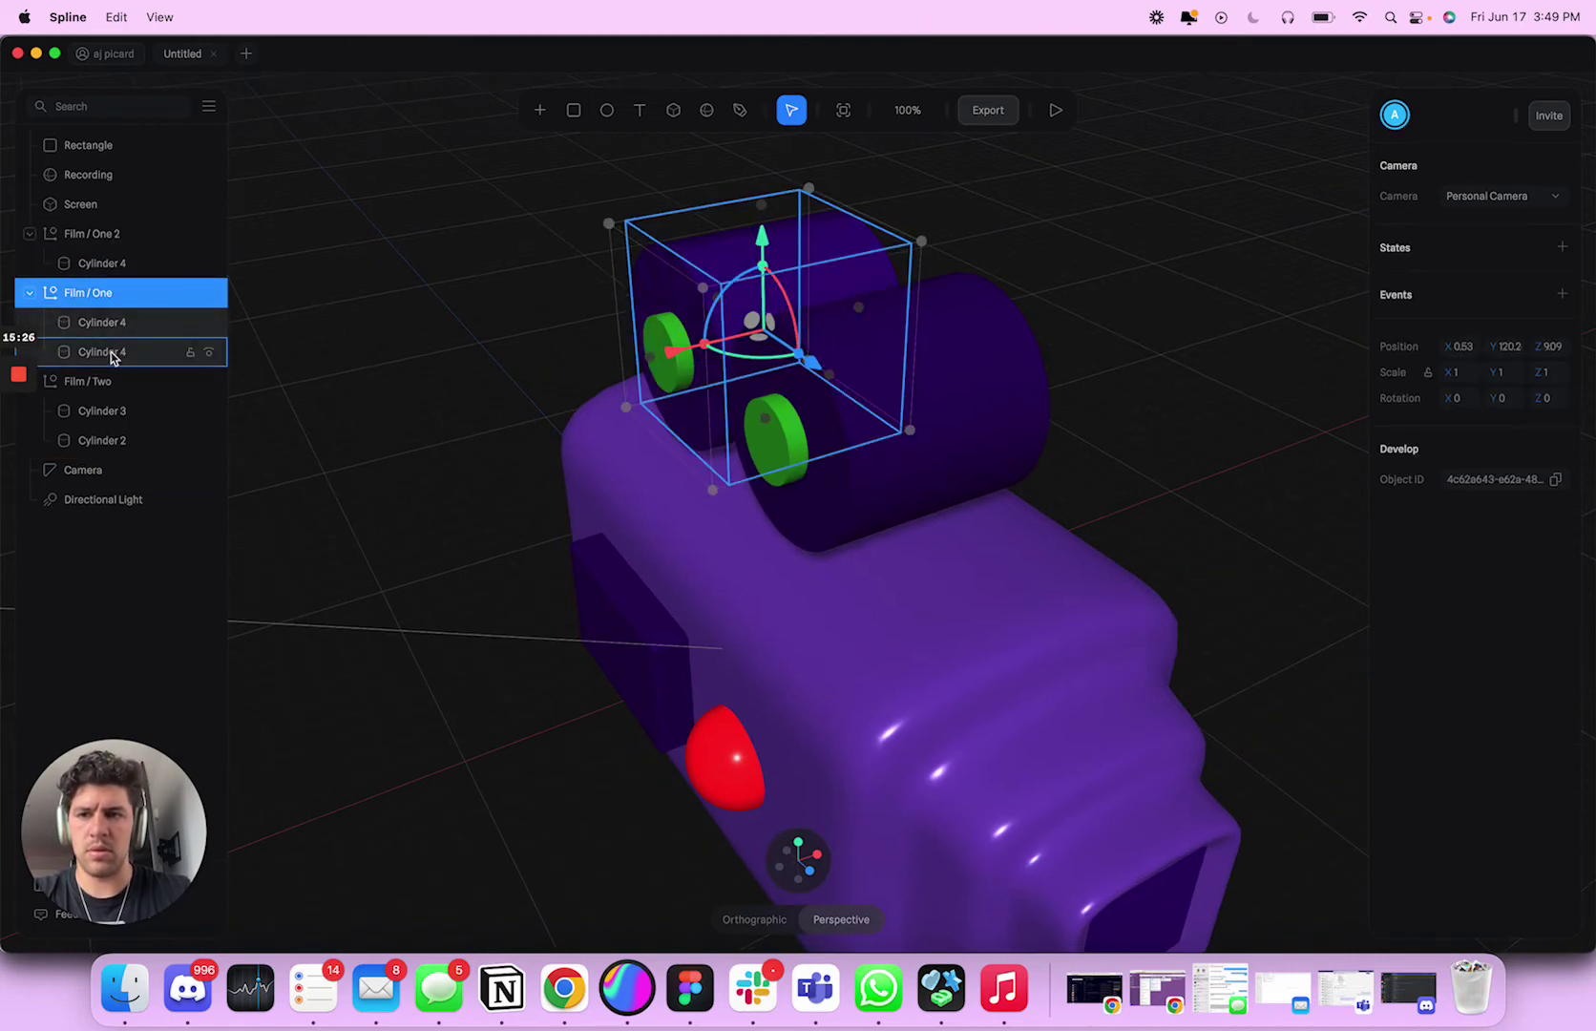
{"action": "left_click", "coordinate": [109, 240]}
{"action": "key", "text": "Delete"}
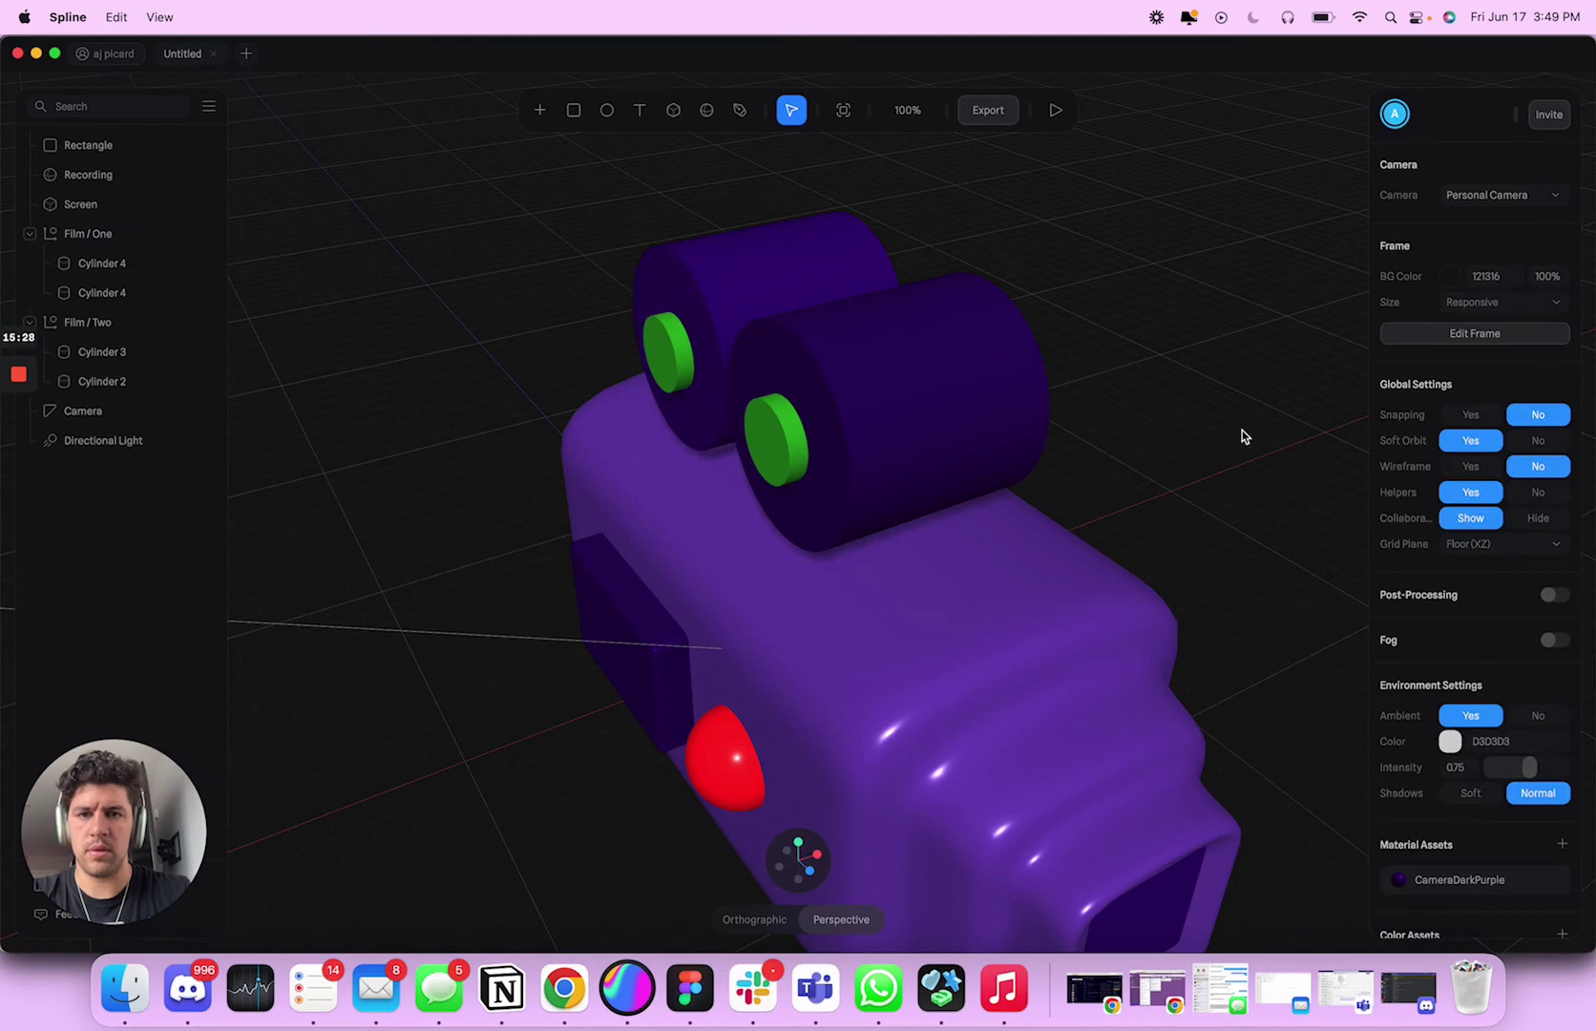
Step: Apply the CameraDarkPurple material asset to the large cylinder of the Film / One group
{"action": "left_click_drag", "start_coordinate": [1222, 456], "coordinate": [1293, 438], "text": "alt"}
{"action": "left_click", "coordinate": [800, 317]}
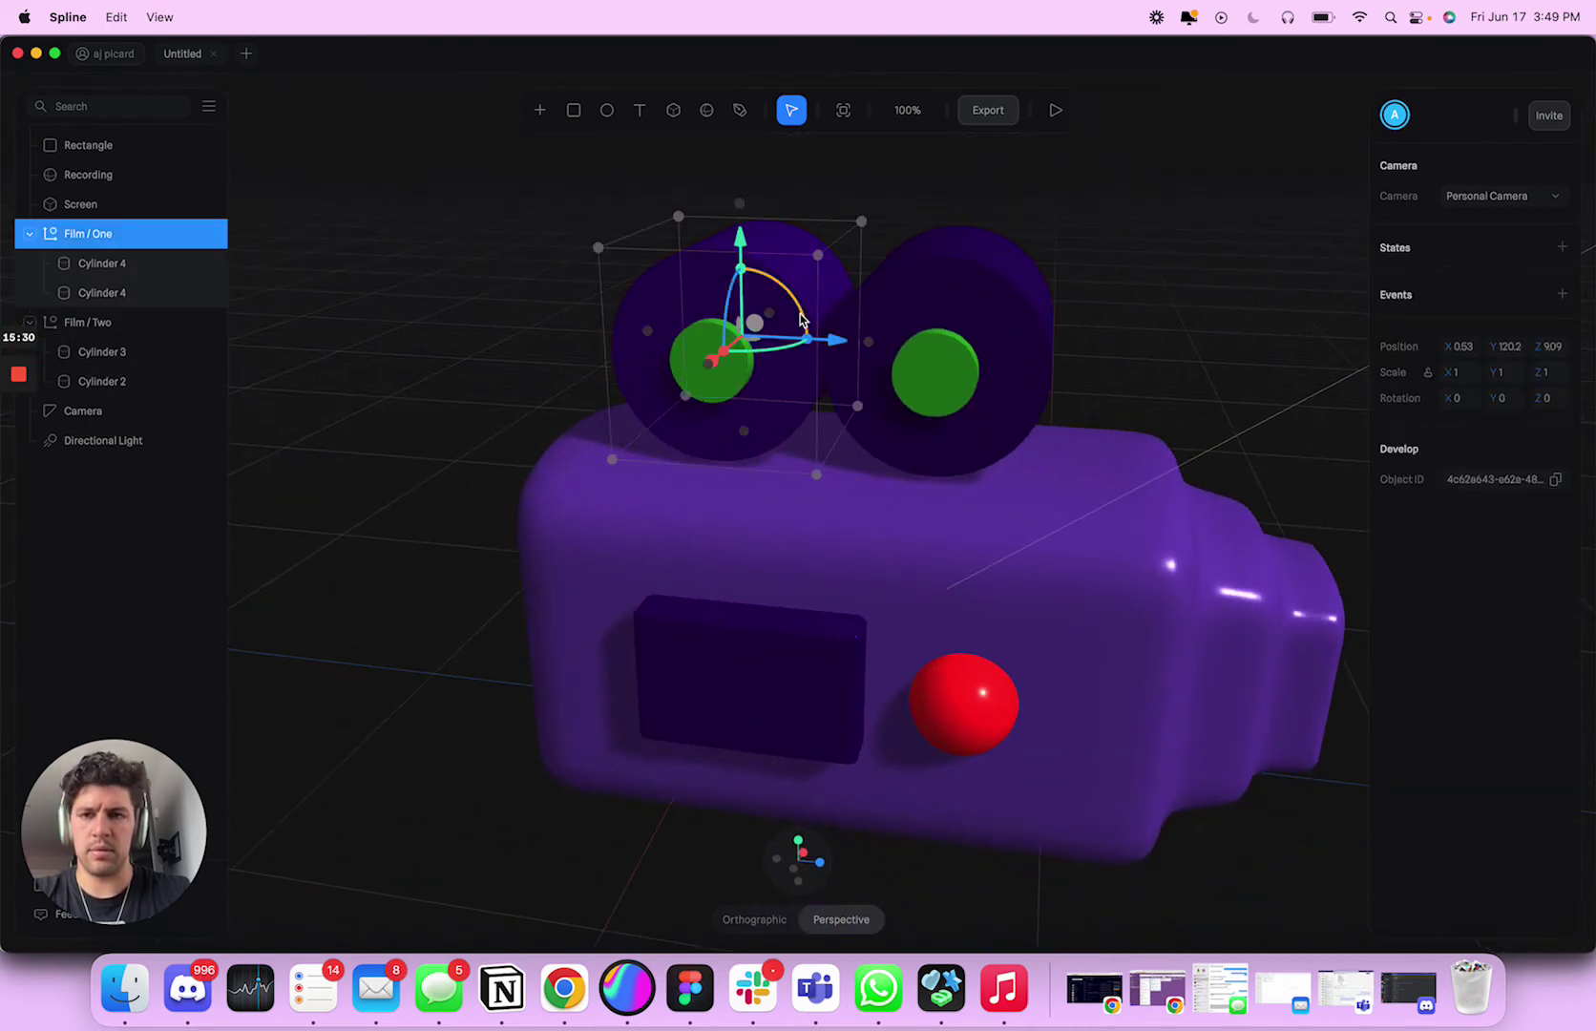
{"action": "left_click", "coordinate": [145, 265]}
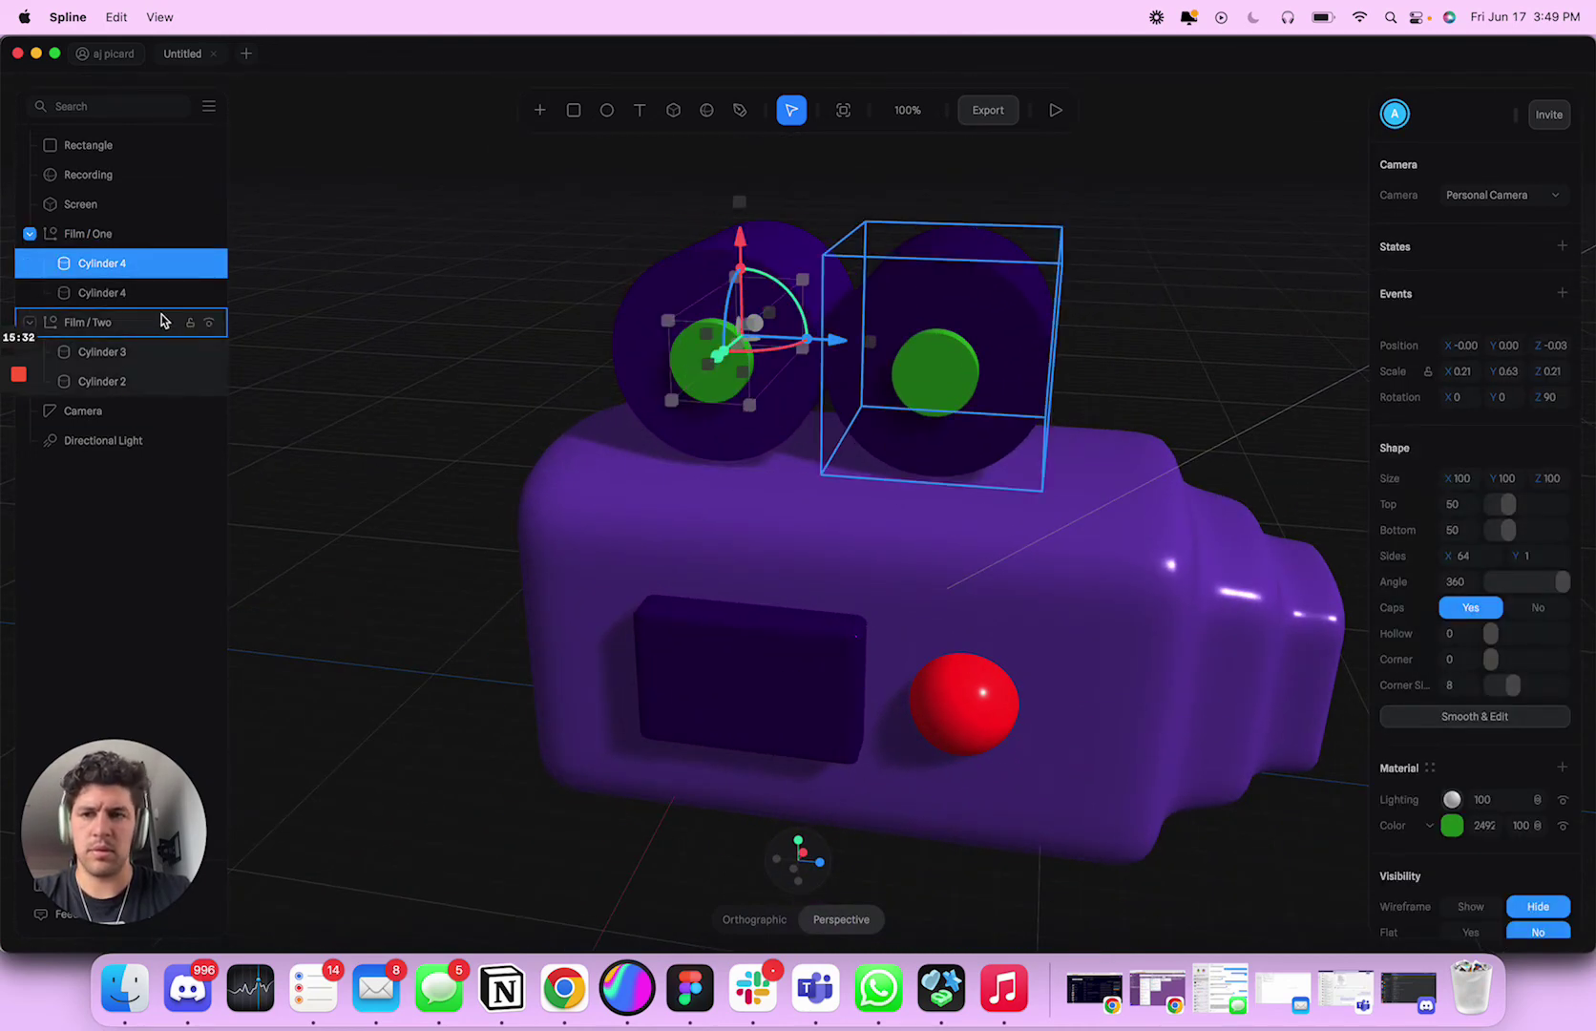
{"action": "left_click", "coordinate": [159, 295]}
{"action": "left_click", "coordinate": [1428, 767]}
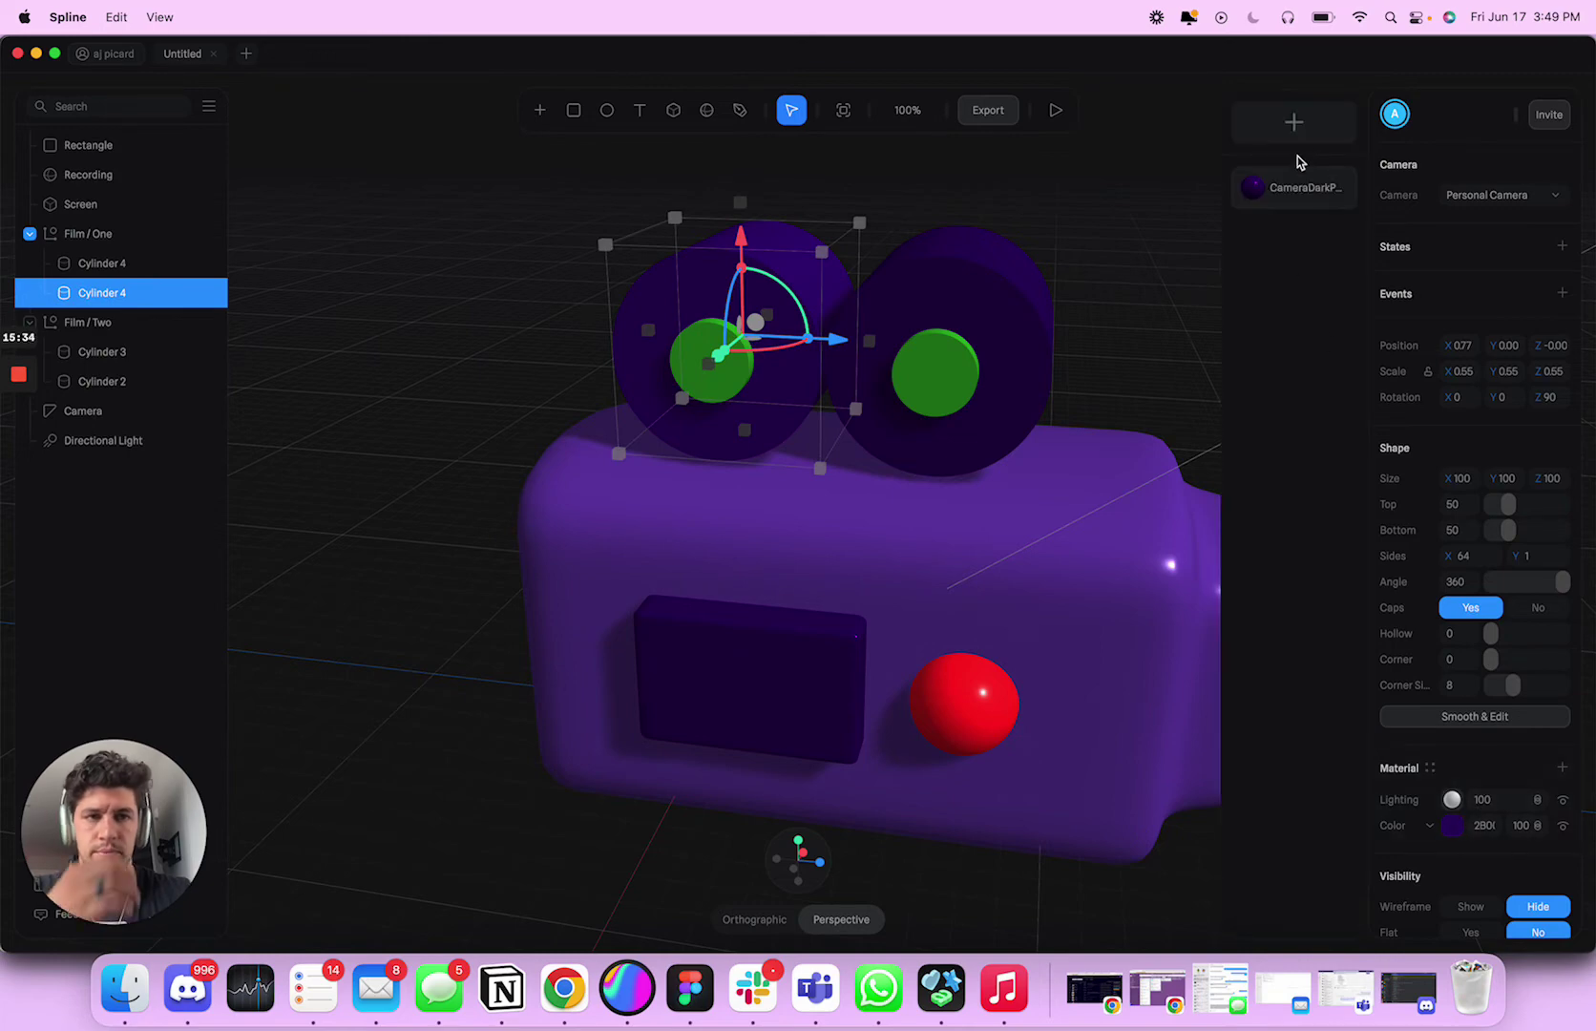
{"action": "left_click", "coordinate": [1291, 187]}
{"action": "left_click", "coordinate": [1000, 347], "text": "shift"}
{"action": "left_click", "coordinate": [1208, 351]}
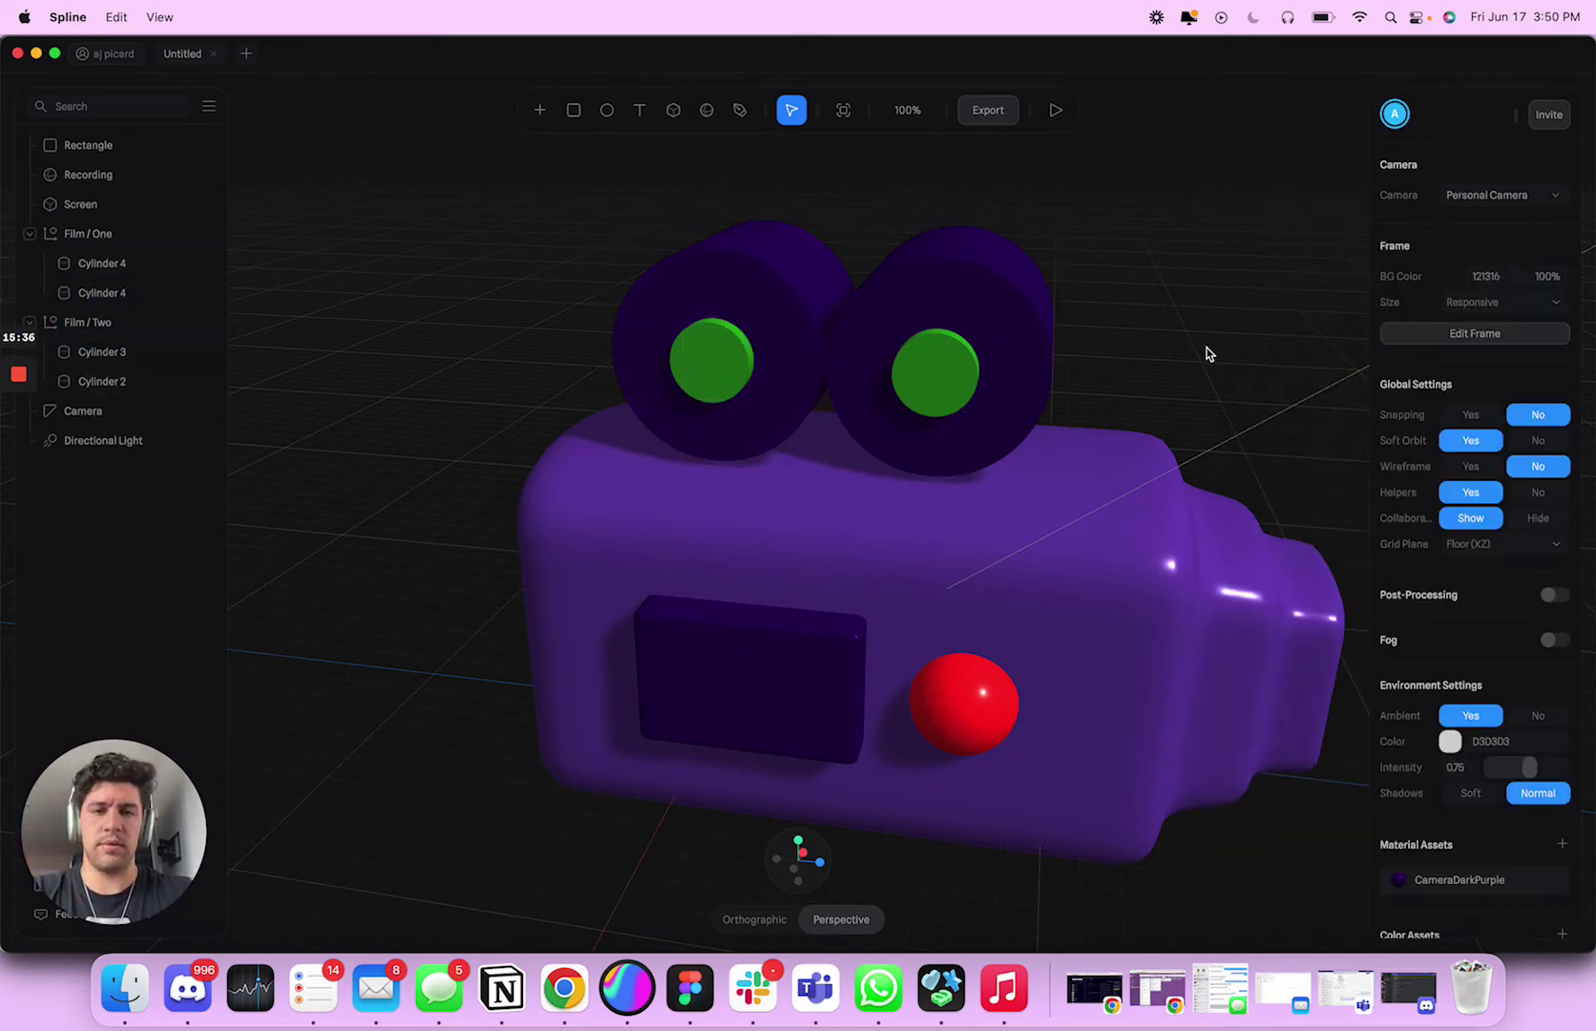
{"action": "scroll", "coordinate": [1165, 439], "scroll_direction": "down", "scroll_amount": 10}
{"action": "scroll", "coordinate": [1162, 439], "scroll_direction": "up", "scroll_amount": 5}
{"action": "left_click_drag", "start_coordinate": [1162, 438], "coordinate": [1015, 467]}
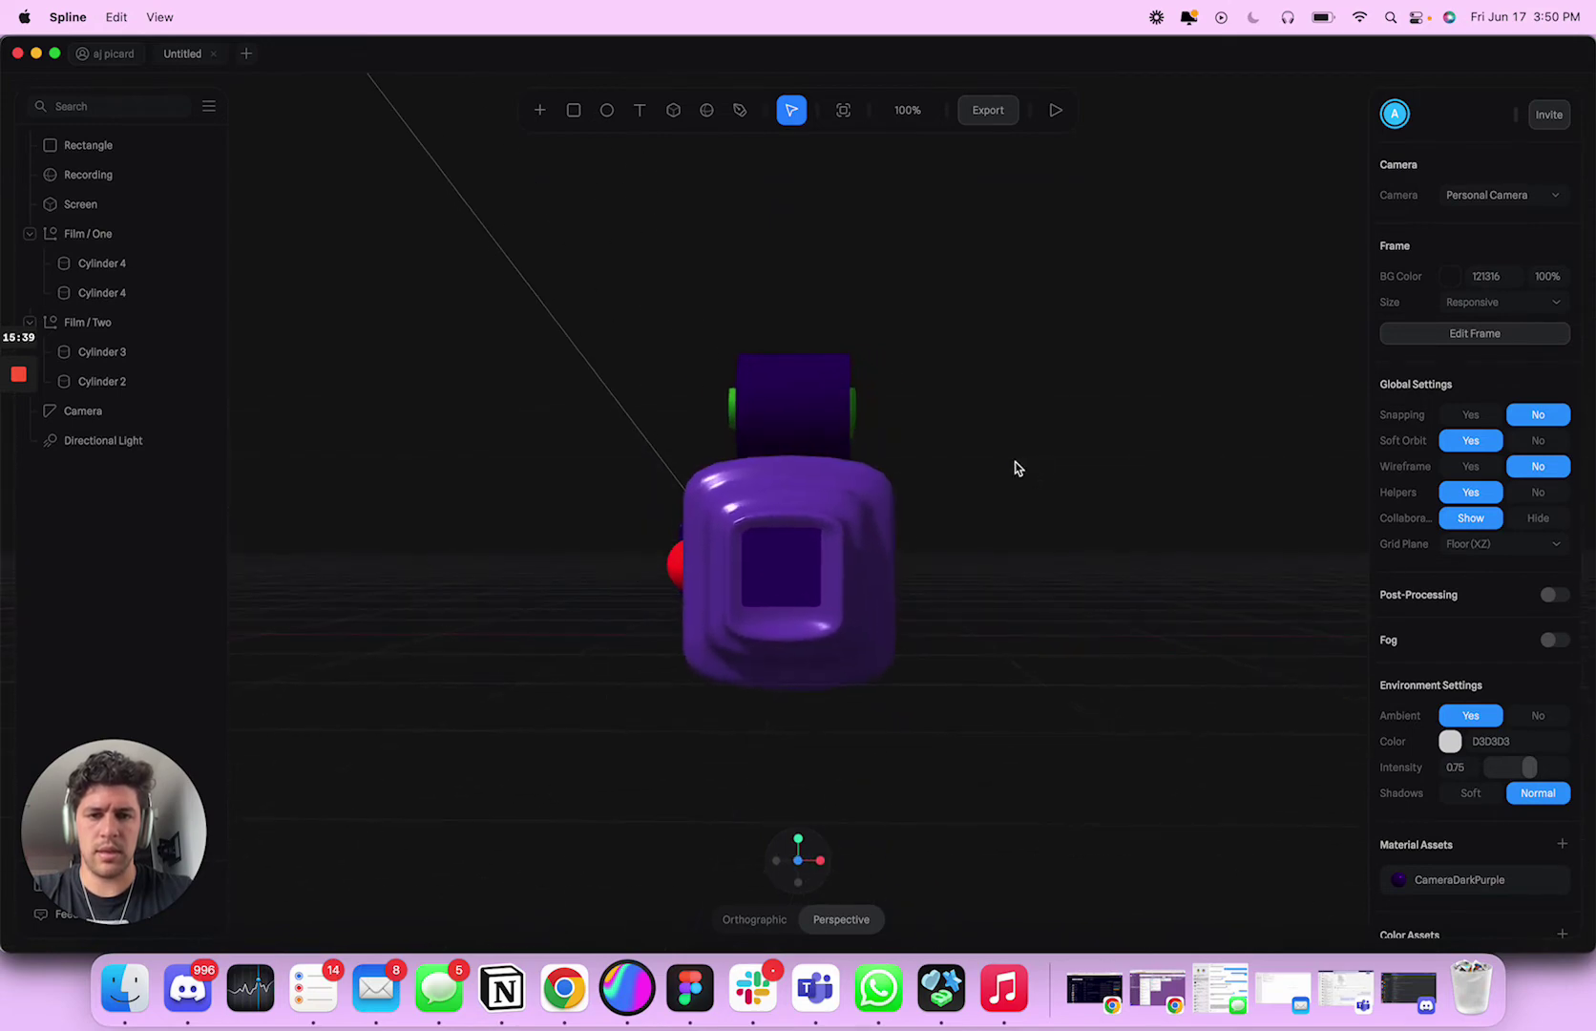
{"action": "left_click", "coordinate": [780, 572], "text": "alt"}
{"action": "left_click_drag", "start_coordinate": [779, 489], "coordinate": [779, 495]}
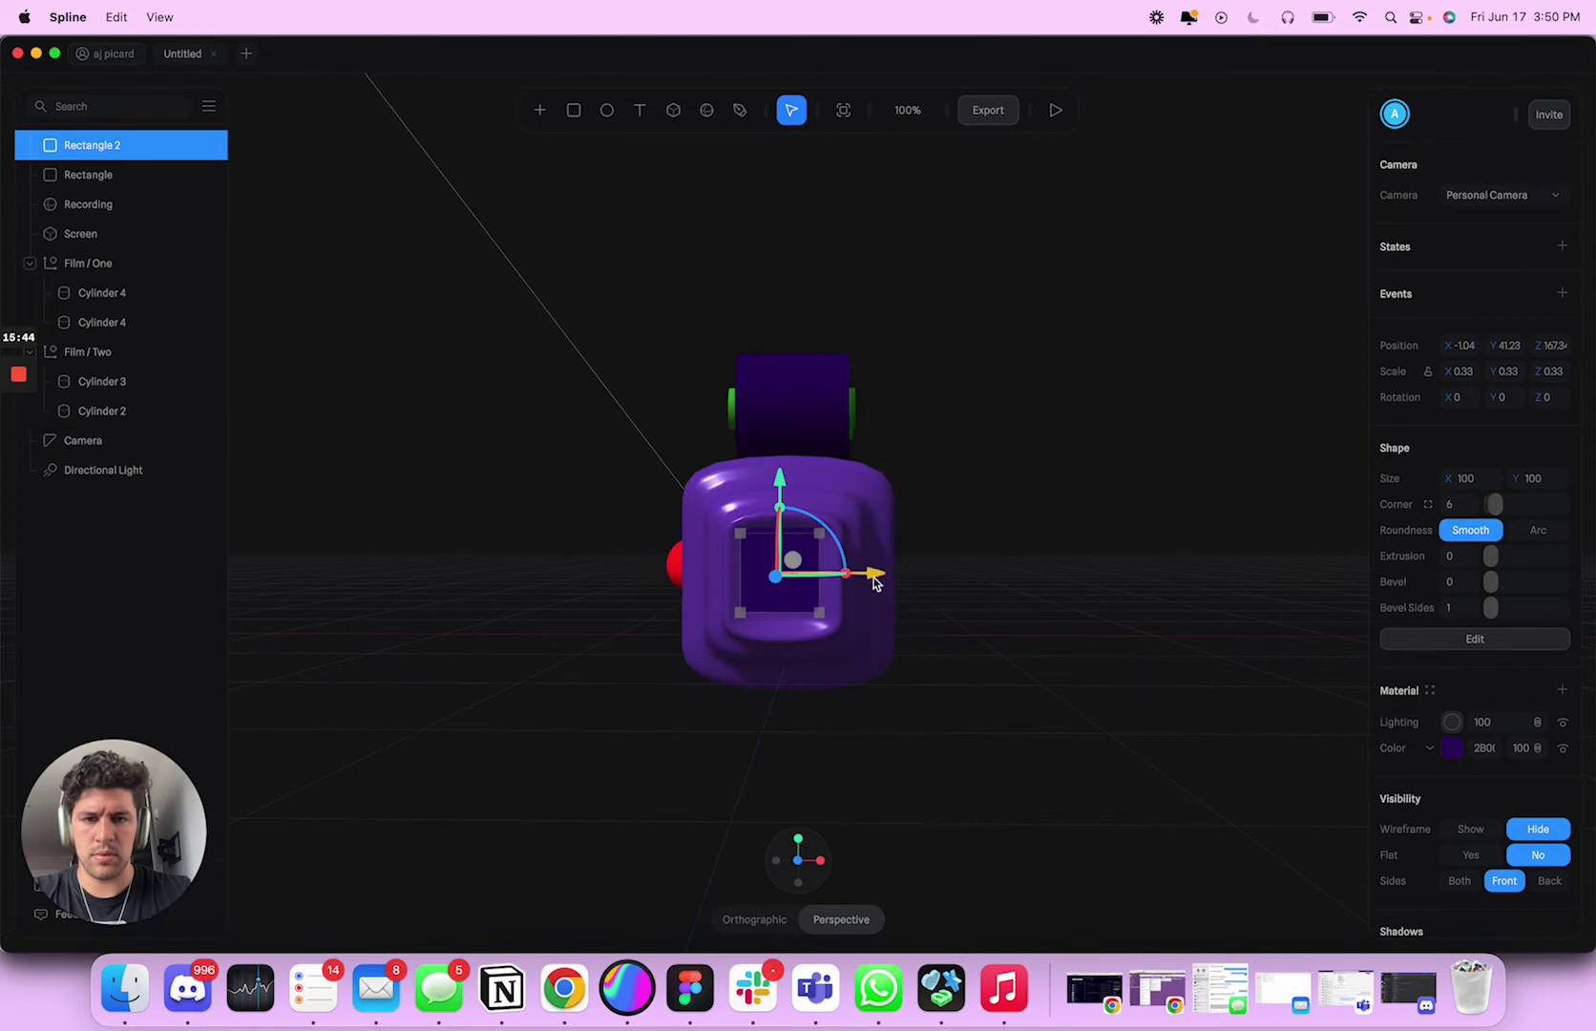
{"action": "mouse_move", "coordinate": [867, 573]}
{"action": "left_mouse_down"}
{"action": "mouse_move", "coordinate": [911, 577]}
{"action": "mouse_move", "coordinate": [897, 582]}
{"action": "left_mouse_up"}
{"action": "key", "text": "Delete"}
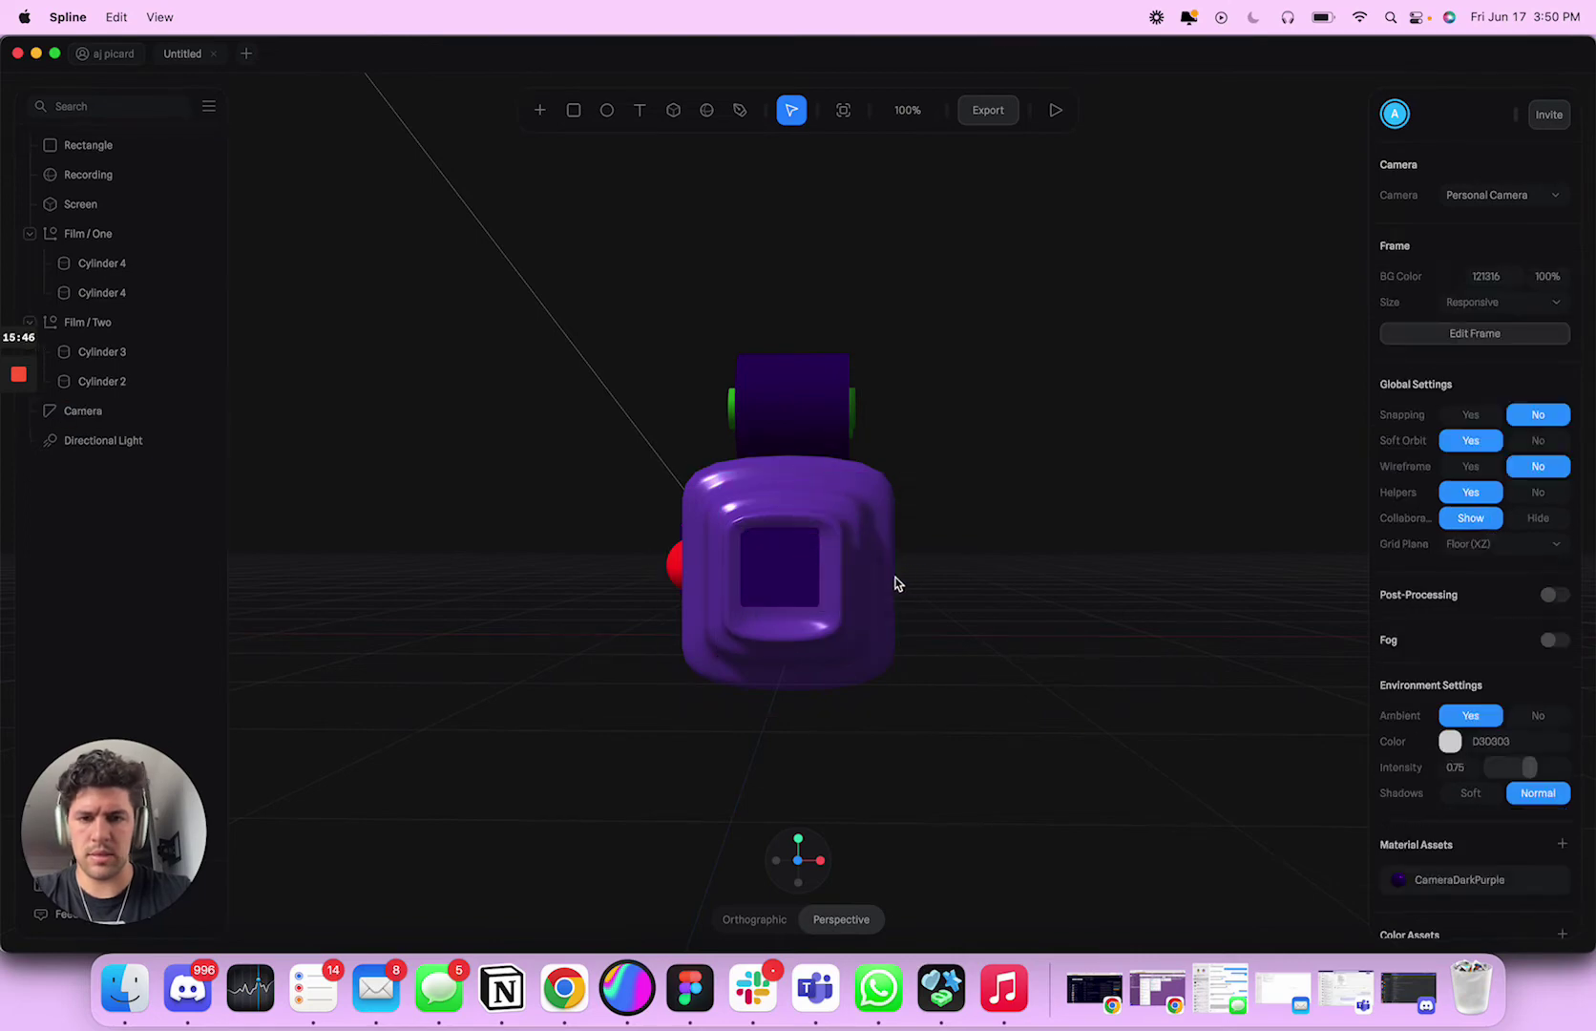
Step: Centre the lens rectangle on the front of the lens at about X 0.06 and Y 39.21
{"action": "left_click", "coordinate": [783, 571]}
{"action": "left_click_drag", "start_coordinate": [992, 616], "coordinate": [789, 478]}
{"action": "left_click_drag", "start_coordinate": [881, 578], "coordinate": [885, 579]}
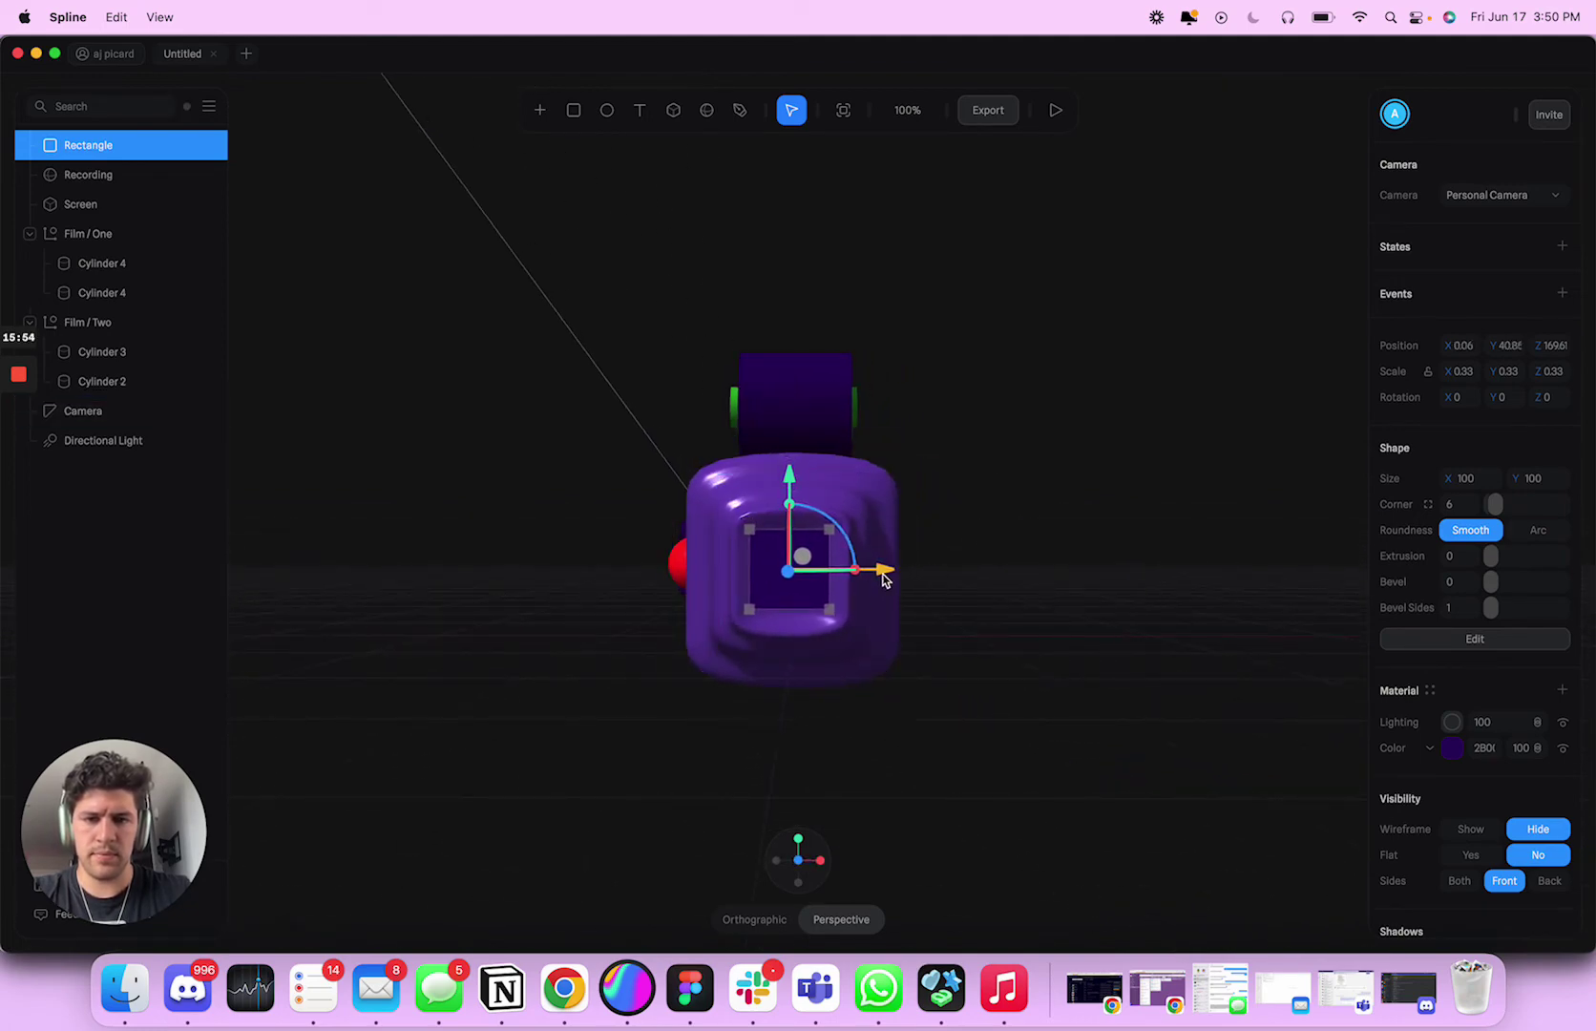
{"action": "left_click_drag", "start_coordinate": [790, 482], "coordinate": [789, 486]}
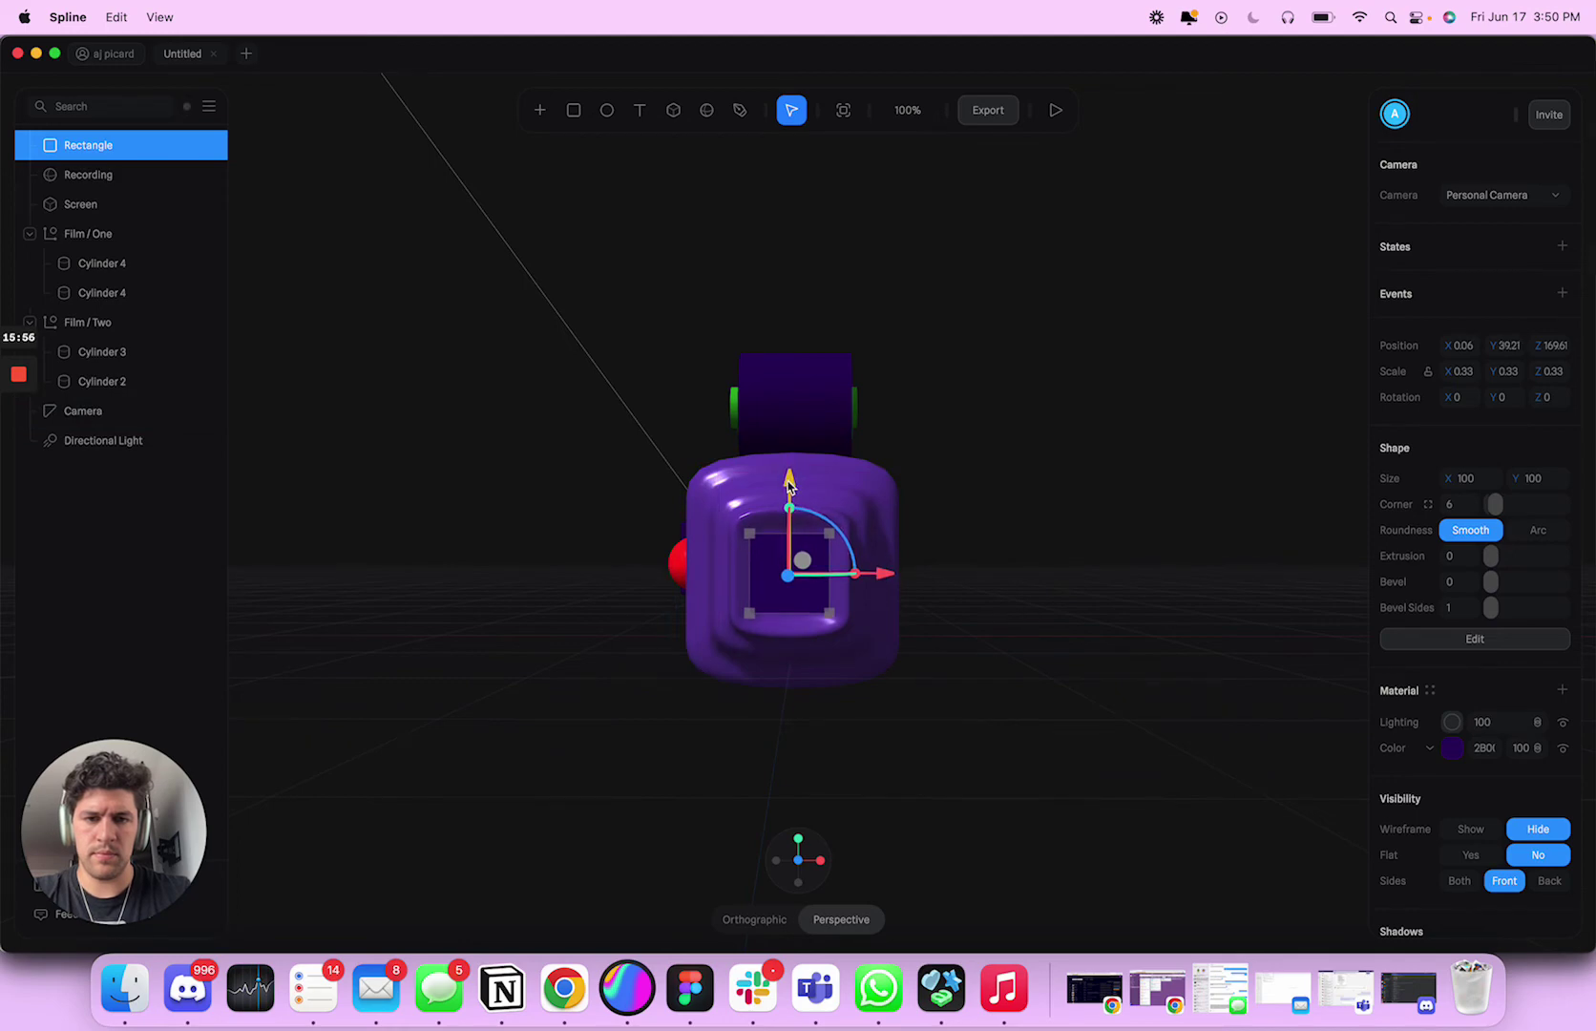
{"action": "left_click", "coordinate": [1017, 570]}
Step: Lower the Film / One and Film / Two reels together slightly toward the top of the camera body
{"action": "left_click_drag", "start_coordinate": [1016, 570], "coordinate": [1161, 608], "text": "alt"}
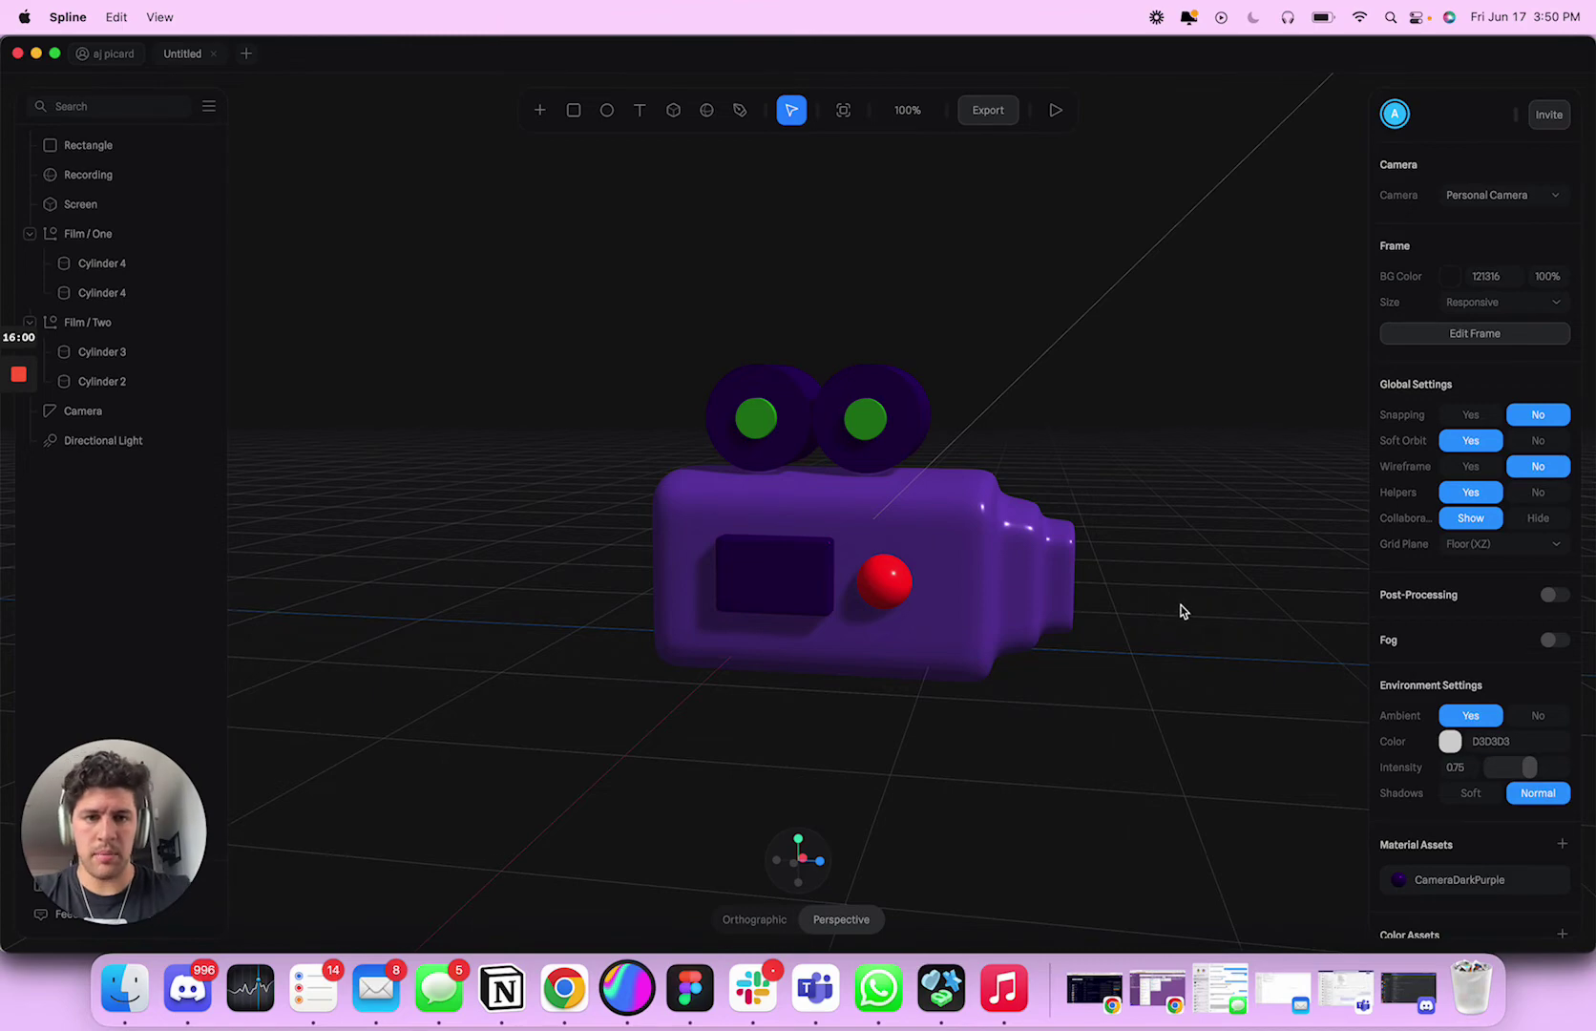
{"action": "right_click_drag", "start_coordinate": [1183, 610], "coordinate": [1135, 615]}
{"action": "left_click", "coordinate": [864, 425]}
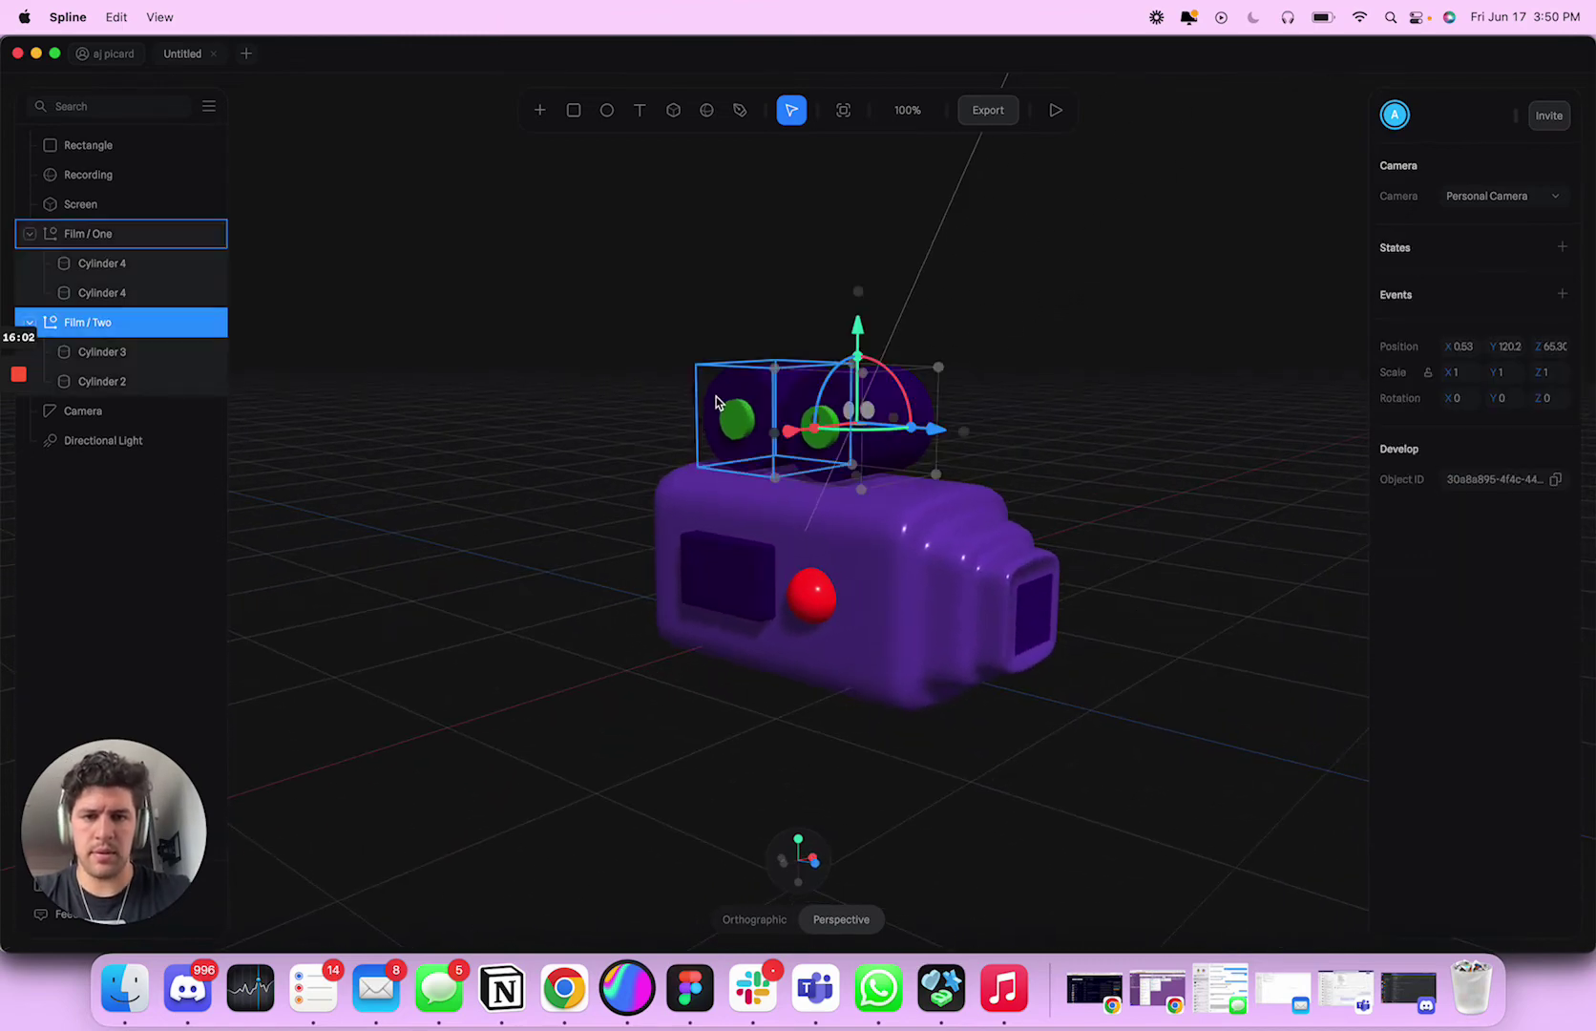
{"action": "left_click", "coordinate": [753, 420], "text": "shift"}
{"action": "left_click_drag", "start_coordinate": [816, 345], "coordinate": [816, 351]}
{"action": "left_click", "coordinate": [1204, 463]}
{"action": "left_click", "coordinate": [1241, 563]}
{"action": "mouse_move", "coordinate": [1241, 563]}
{"action": "right_mouse_down"}
{"action": "mouse_move", "coordinate": [1205, 556]}
{"action": "mouse_move", "coordinate": [1265, 557]}
{"action": "right_mouse_up"}
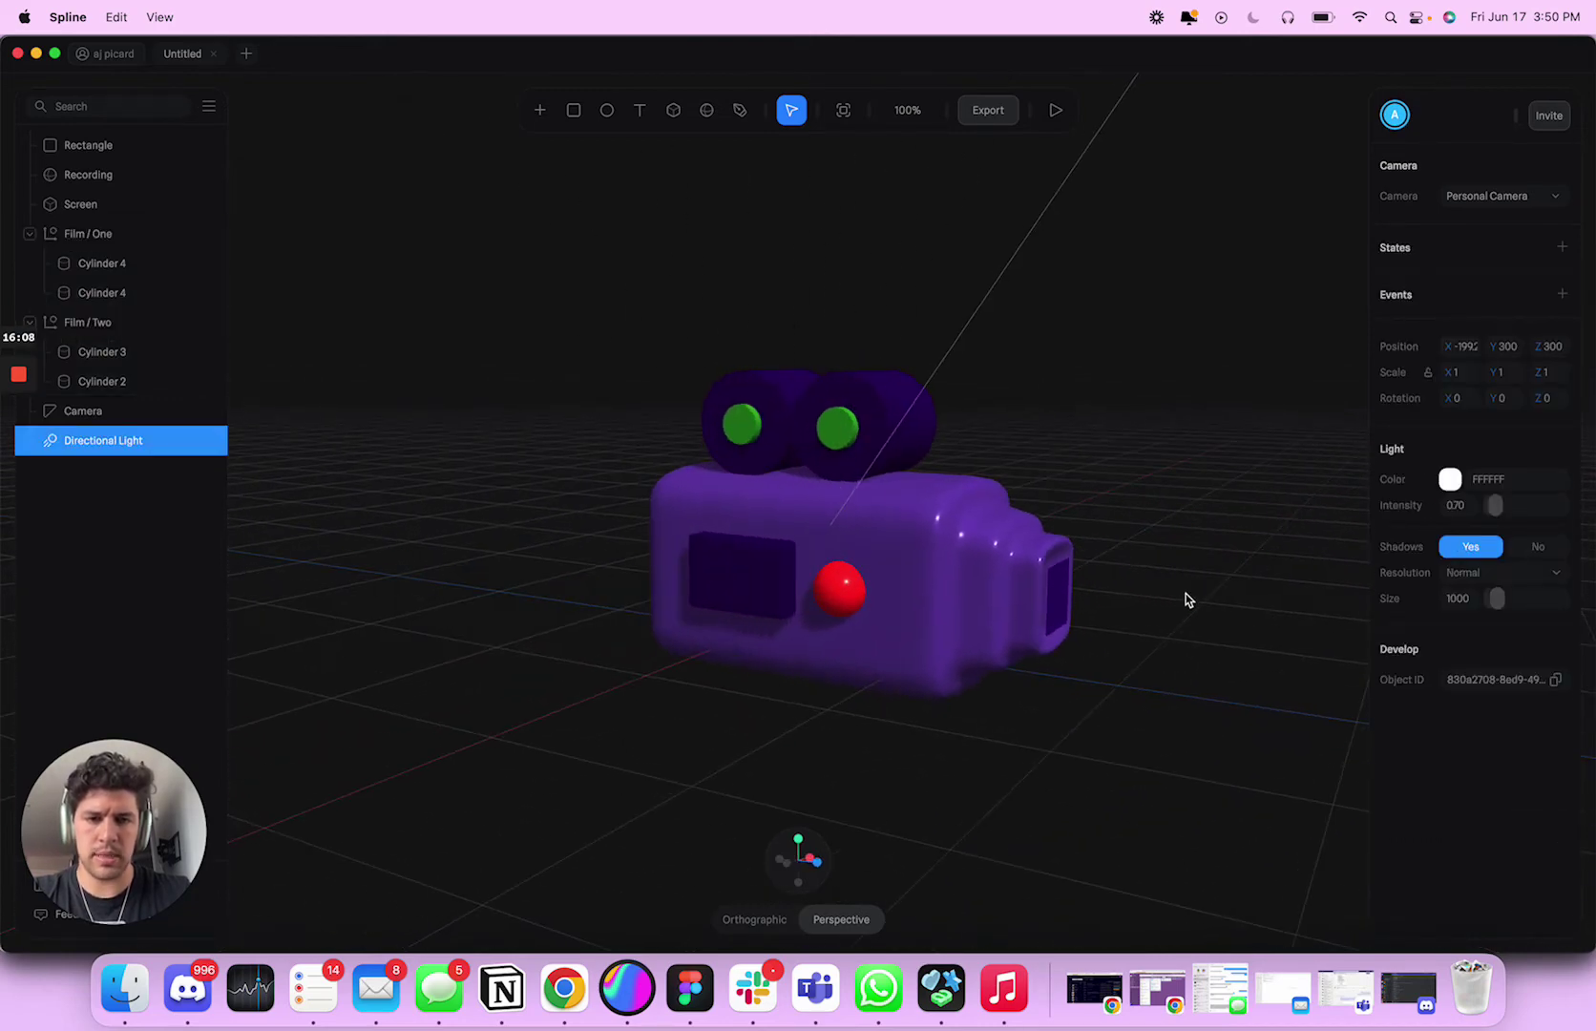
{"action": "left_click", "coordinate": [1125, 633]}
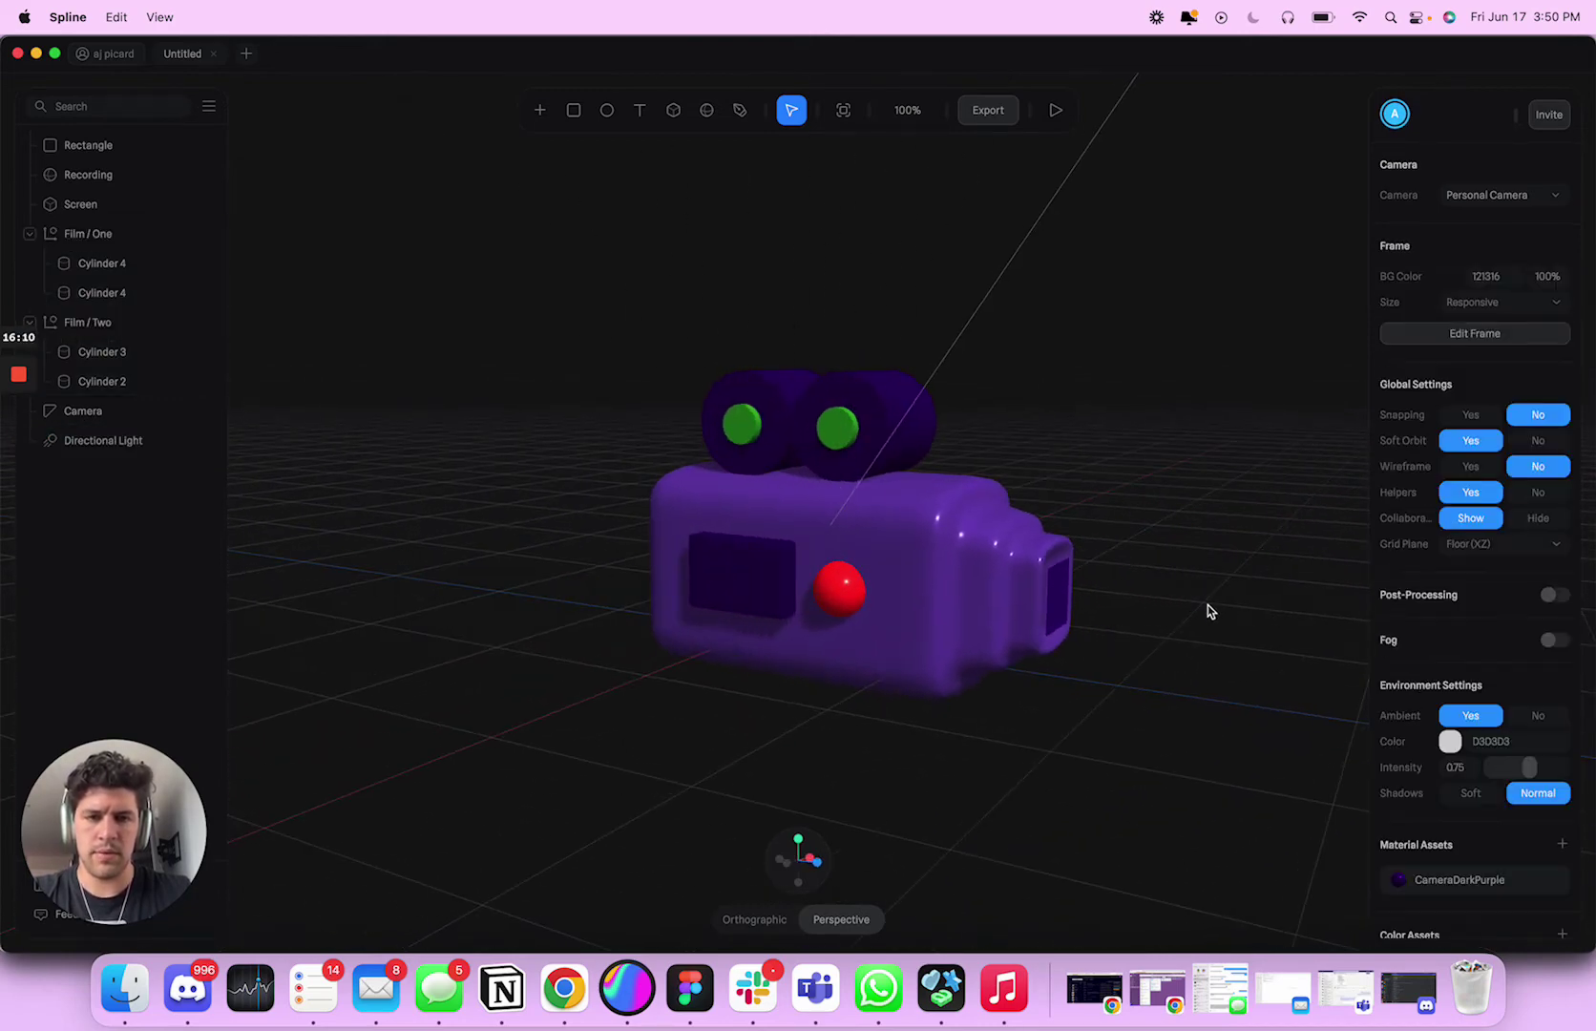
{"action": "right_click_drag", "start_coordinate": [1207, 610], "coordinate": [1179, 596]}
{"action": "right_click_drag", "start_coordinate": [1125, 505], "coordinate": [1108, 477]}
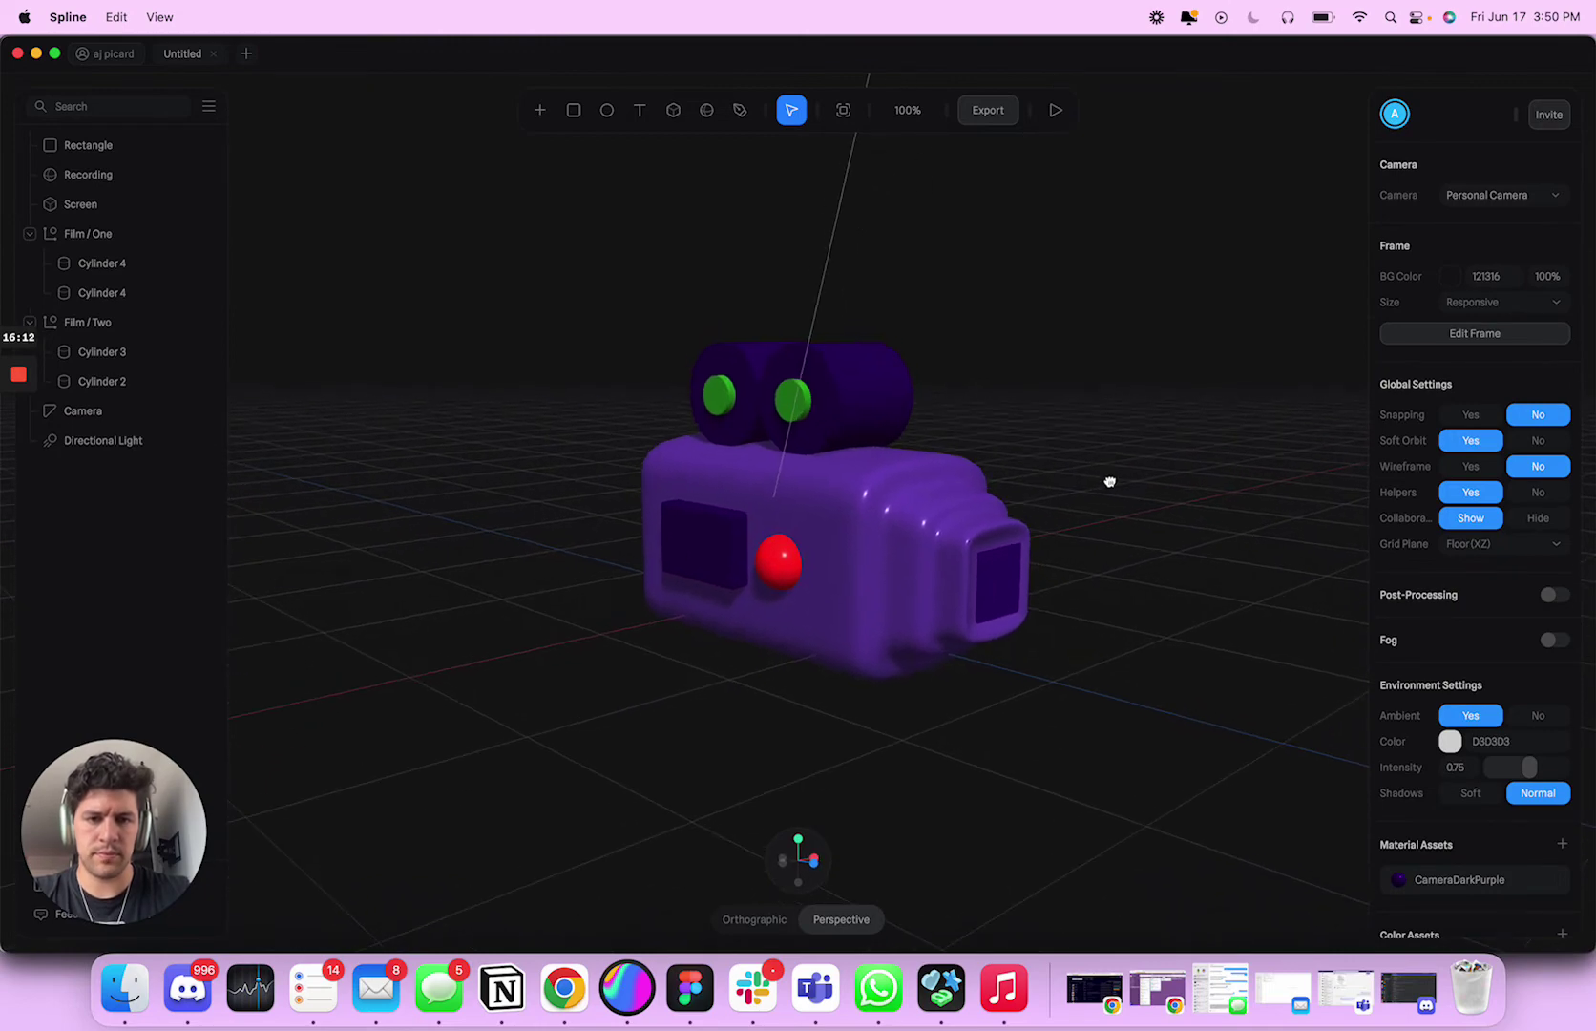
{"action": "left_click", "coordinate": [840, 545]}
{"action": "left_click", "coordinate": [869, 539]}
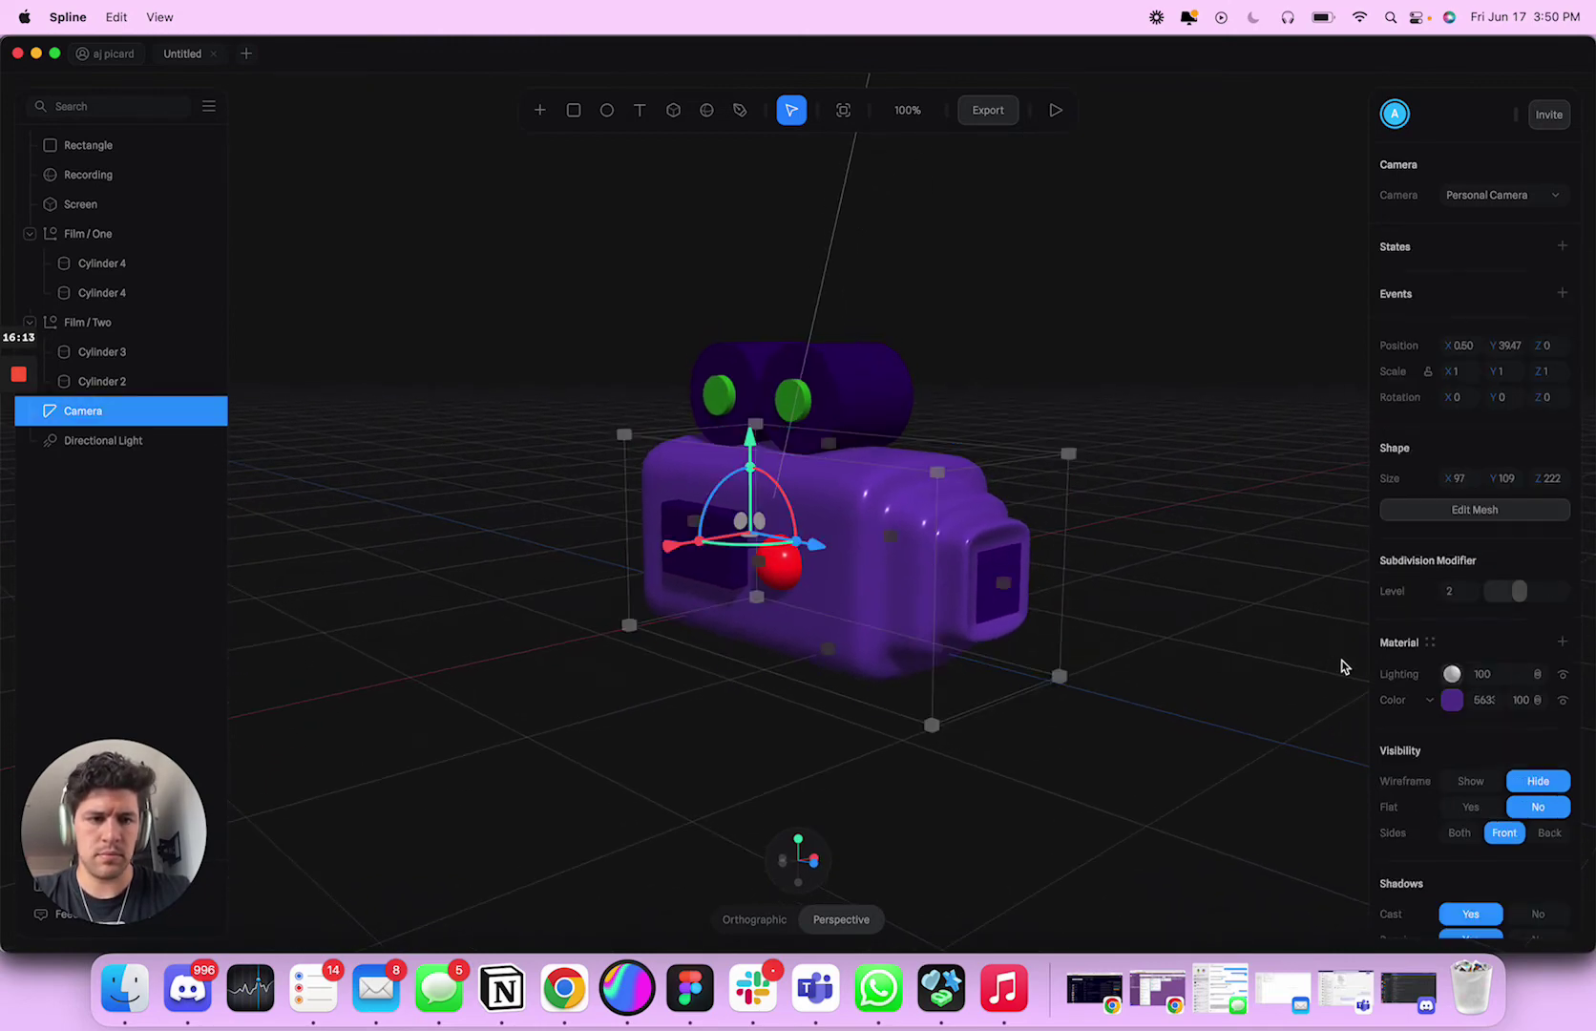
{"action": "left_click", "coordinate": [1430, 643]}
{"action": "key", "text": "Escape"}
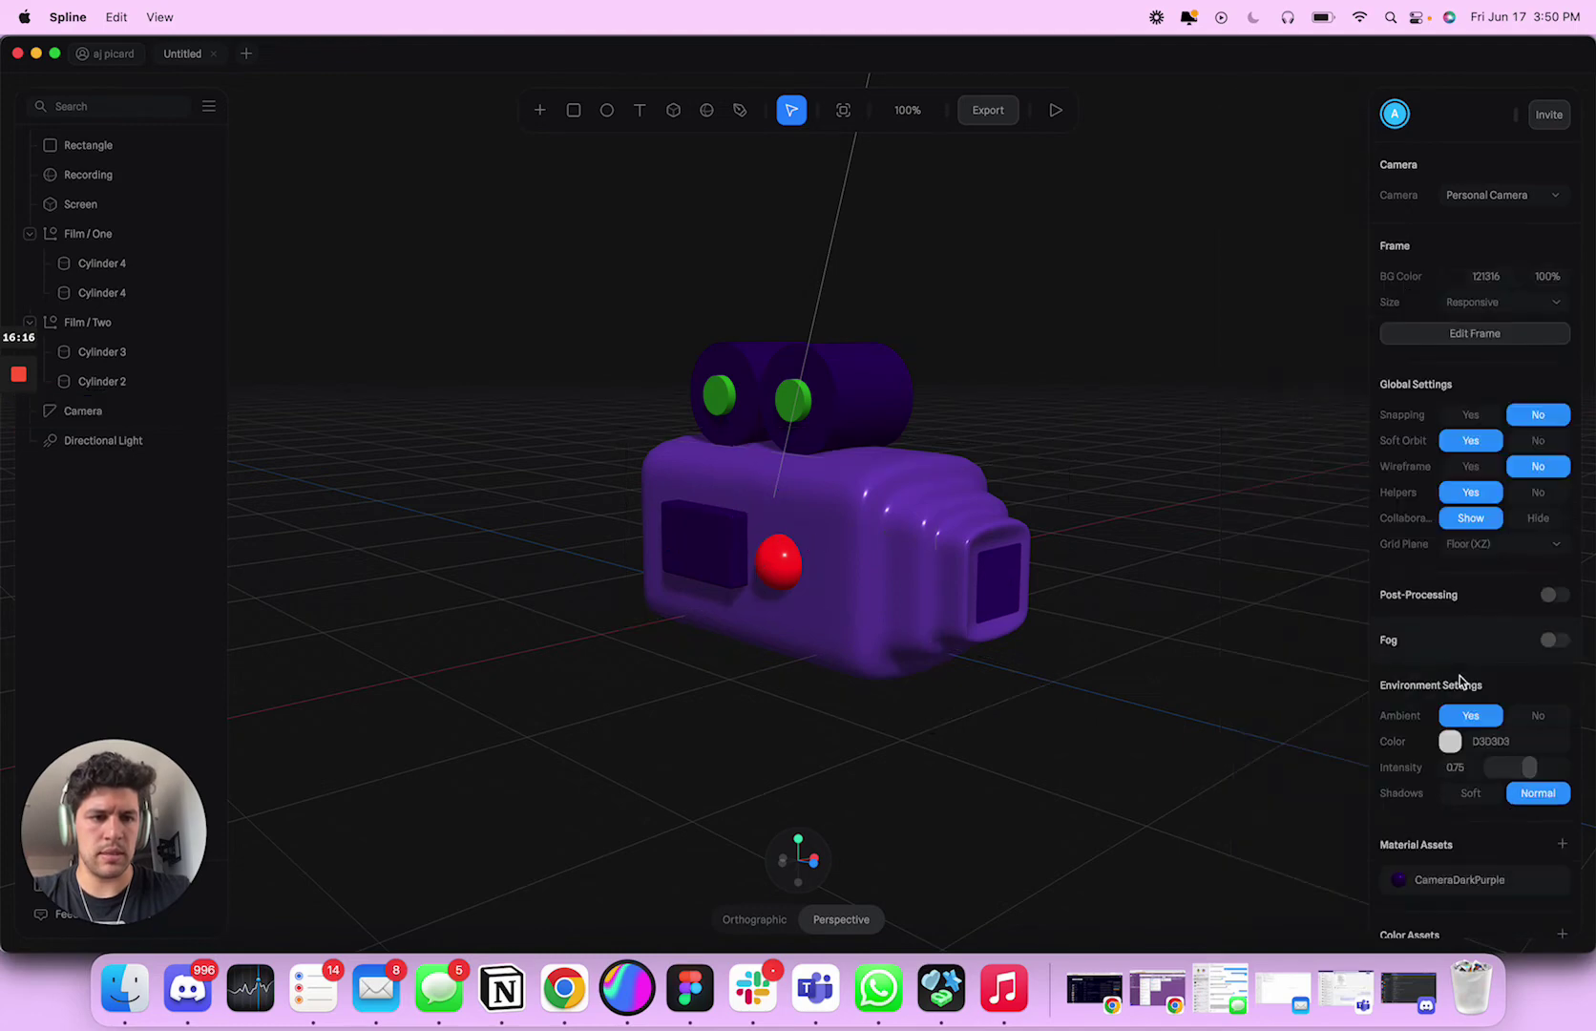
Step: Add a Fresnel layer to the camera body's material and change that layer's blend mode
{"action": "left_click", "coordinate": [935, 511]}
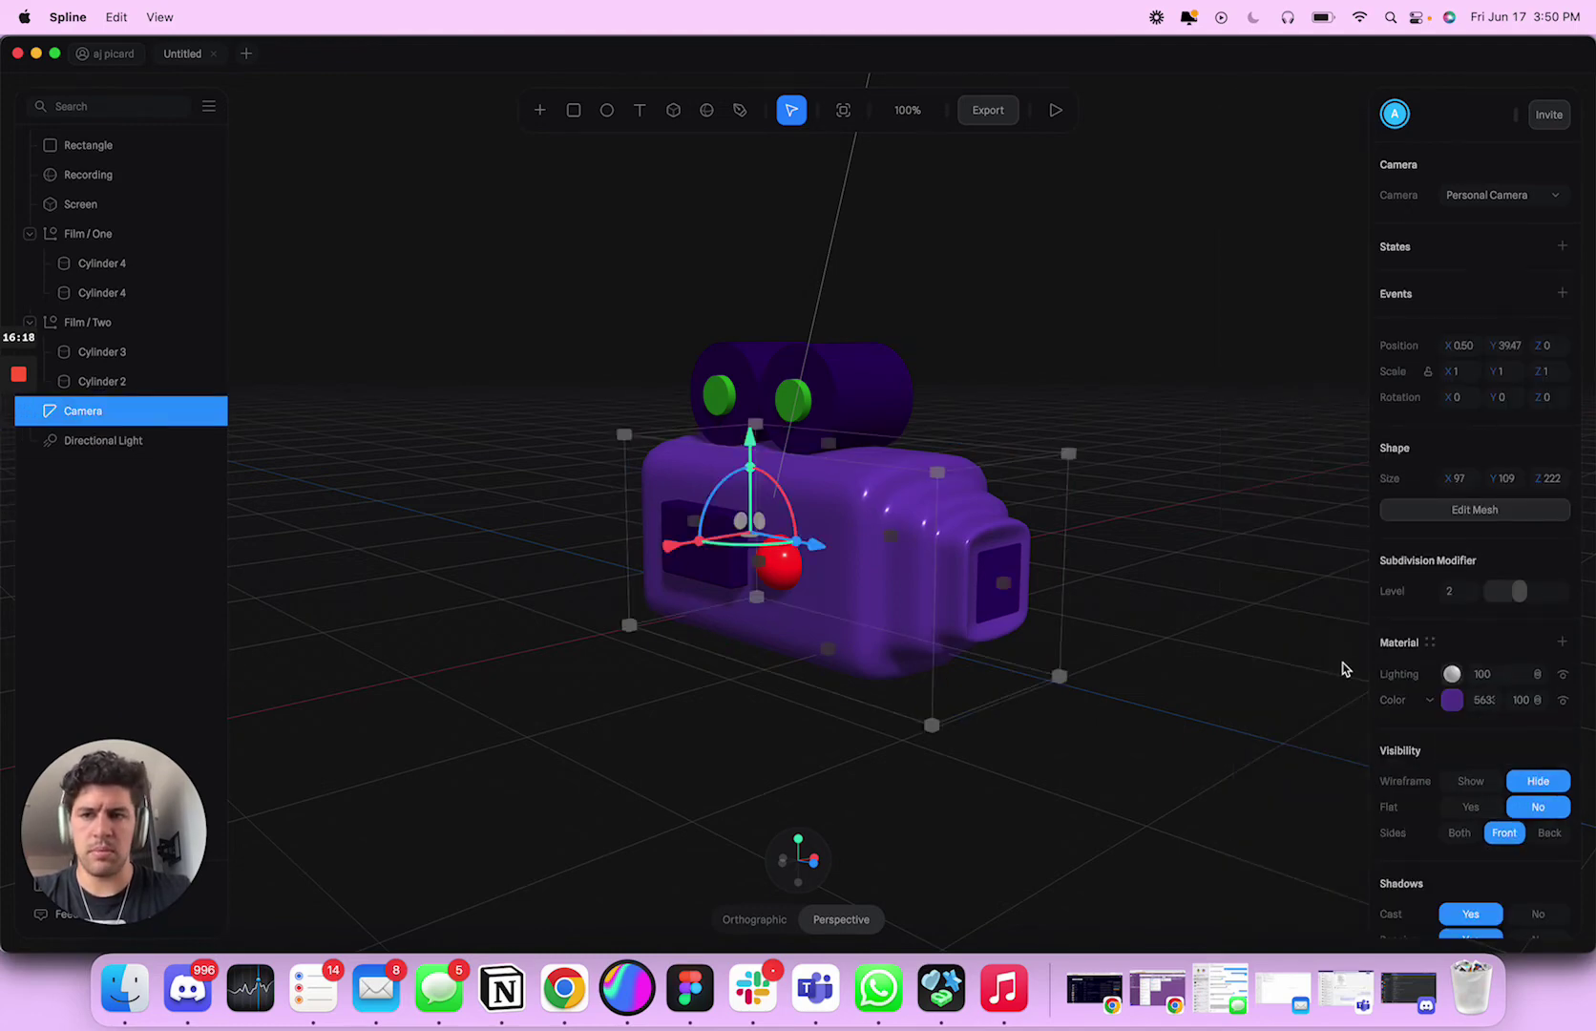
{"action": "left_click", "coordinate": [1561, 644]}
{"action": "left_click", "coordinate": [1451, 674]}
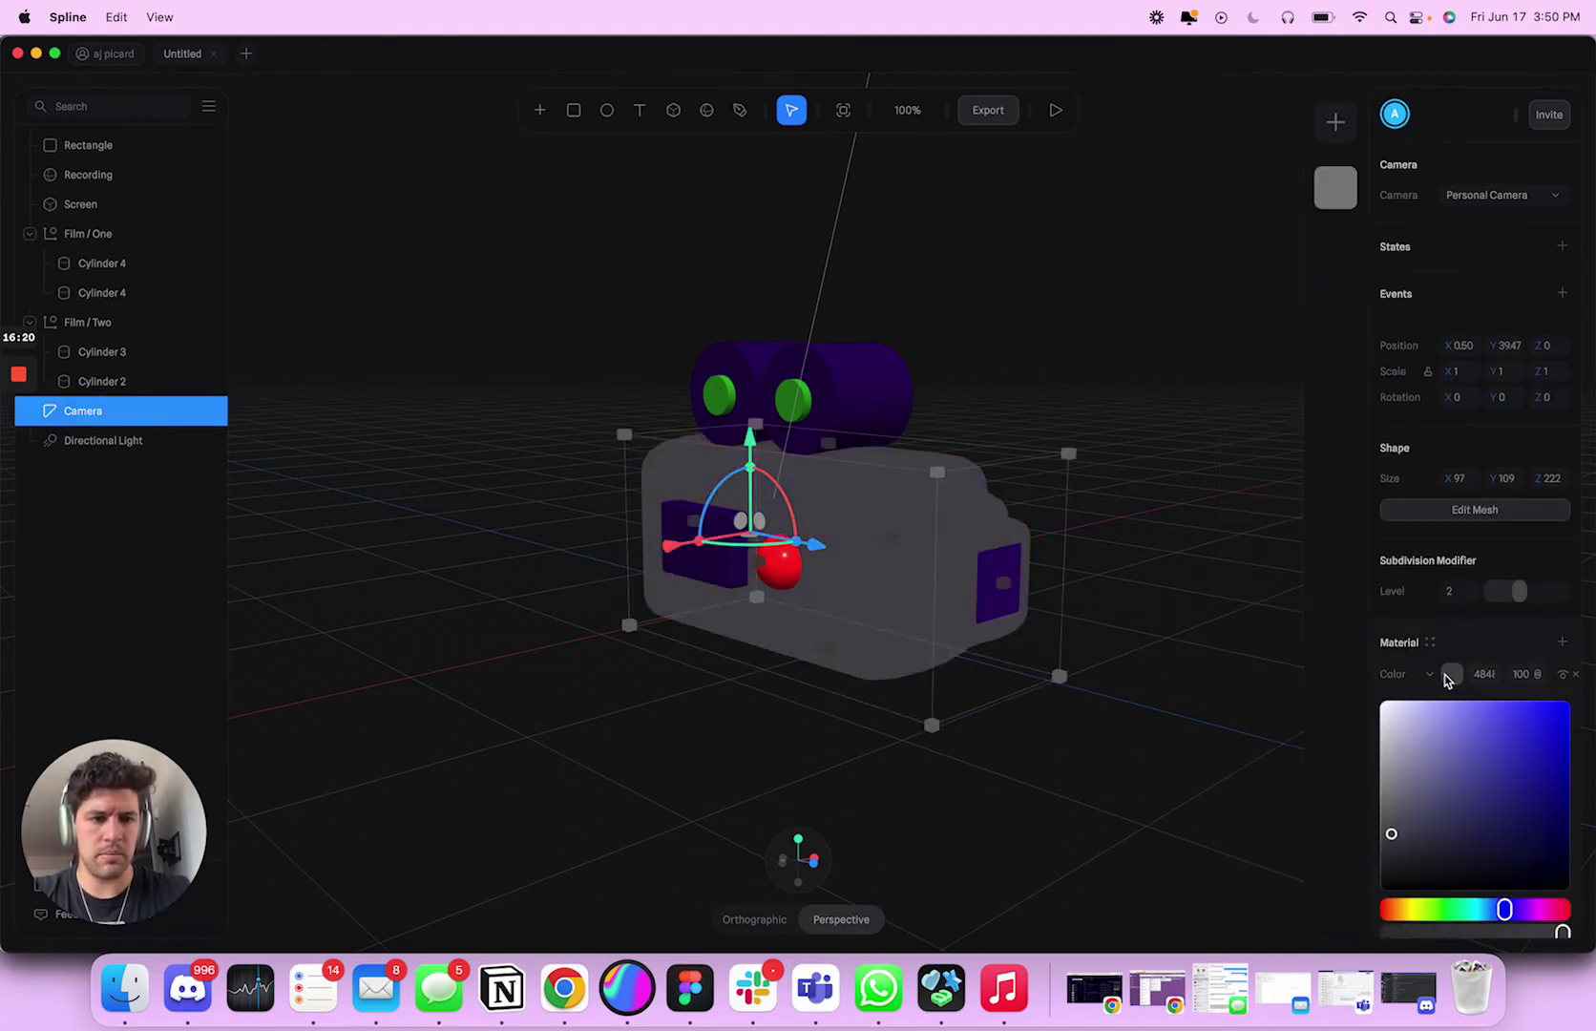
{"action": "left_click", "coordinate": [1432, 675]}
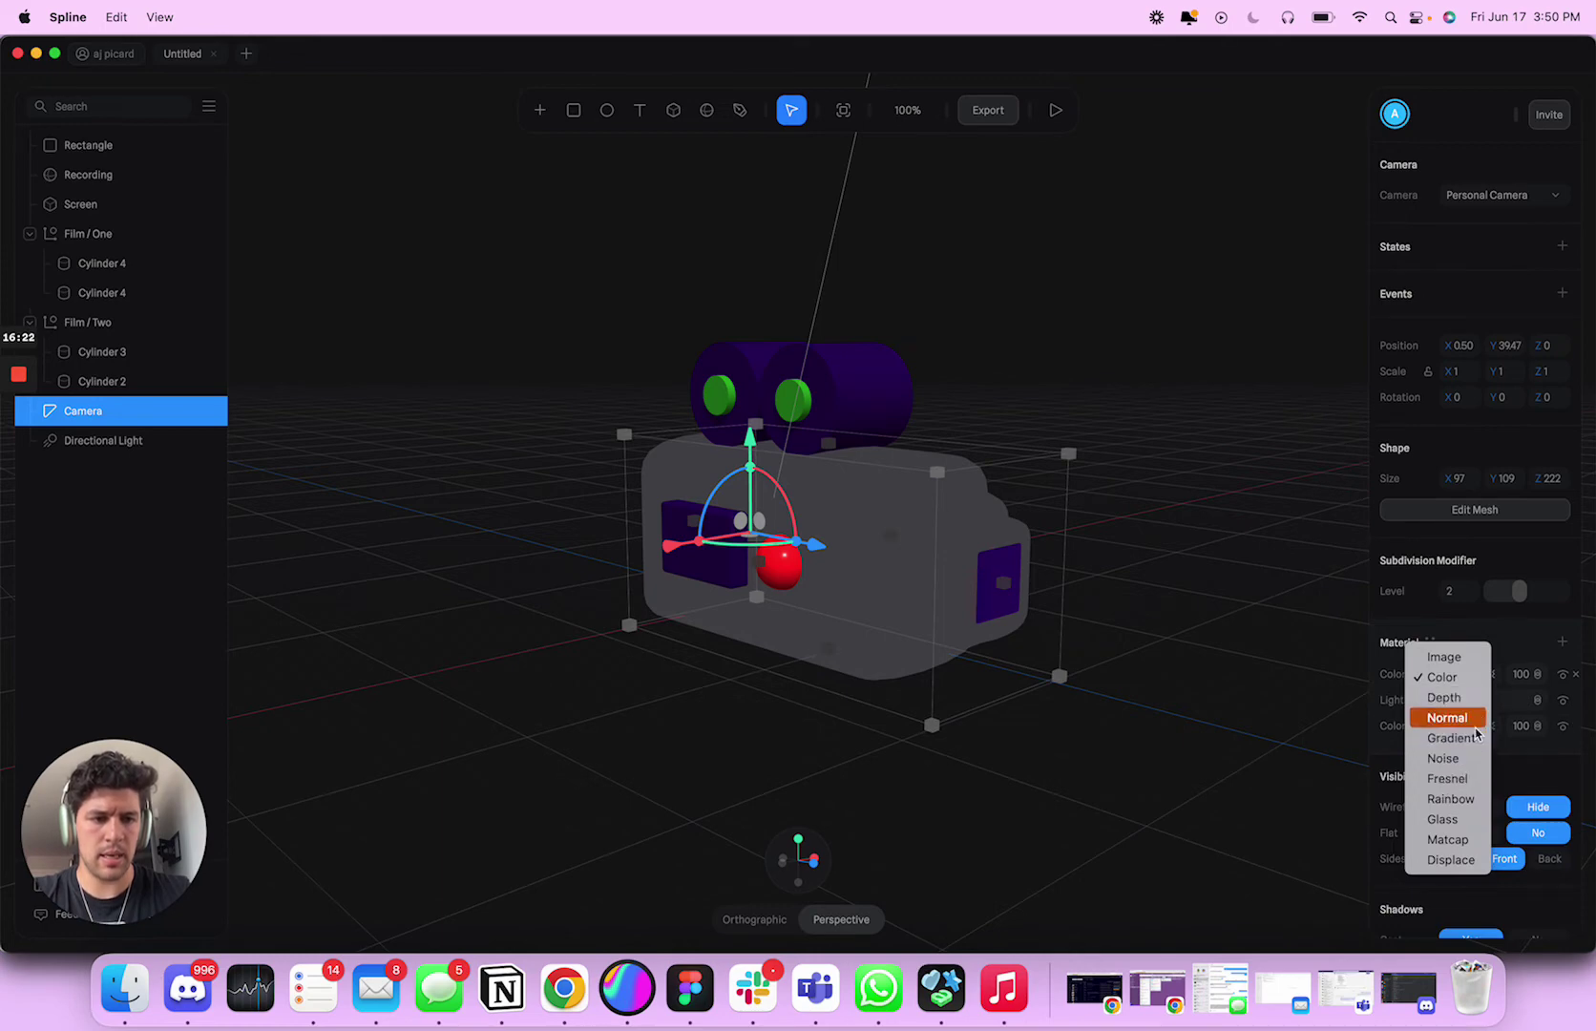
{"action": "left_click", "coordinate": [1449, 777]}
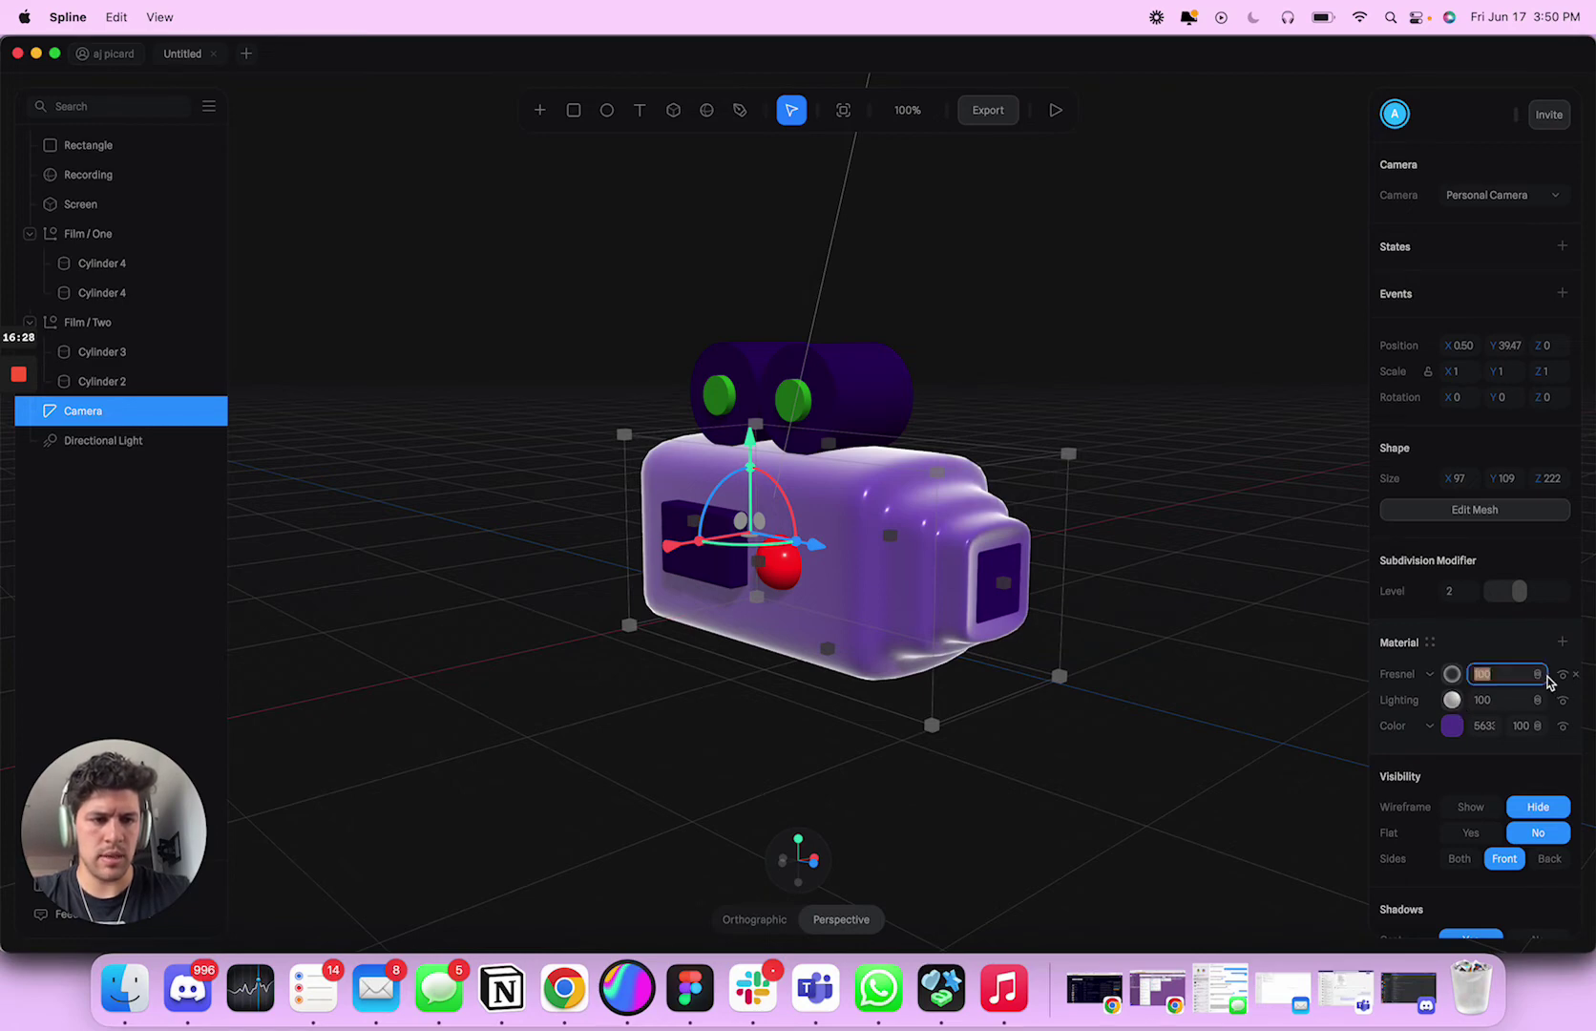
{"action": "left_click", "coordinate": [1547, 675]}
{"action": "left_click", "coordinate": [1550, 740]}
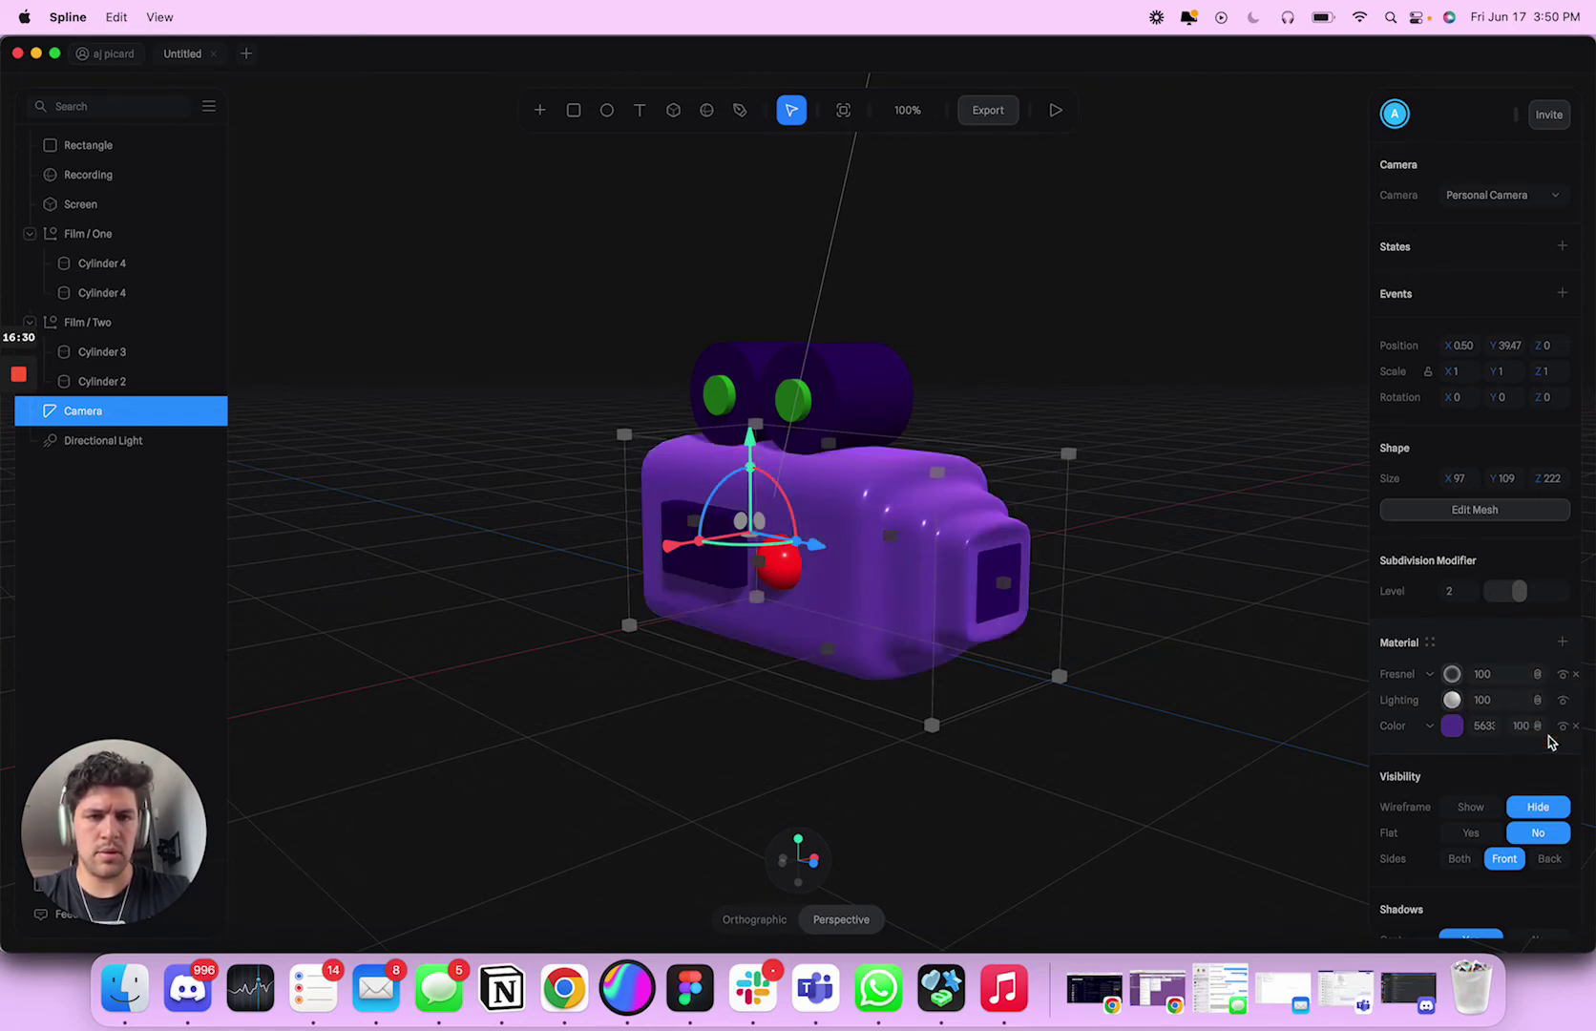
Step: Set the camera body's Fresnel layer color to a saturated purple
{"action": "left_click", "coordinate": [1452, 676]}
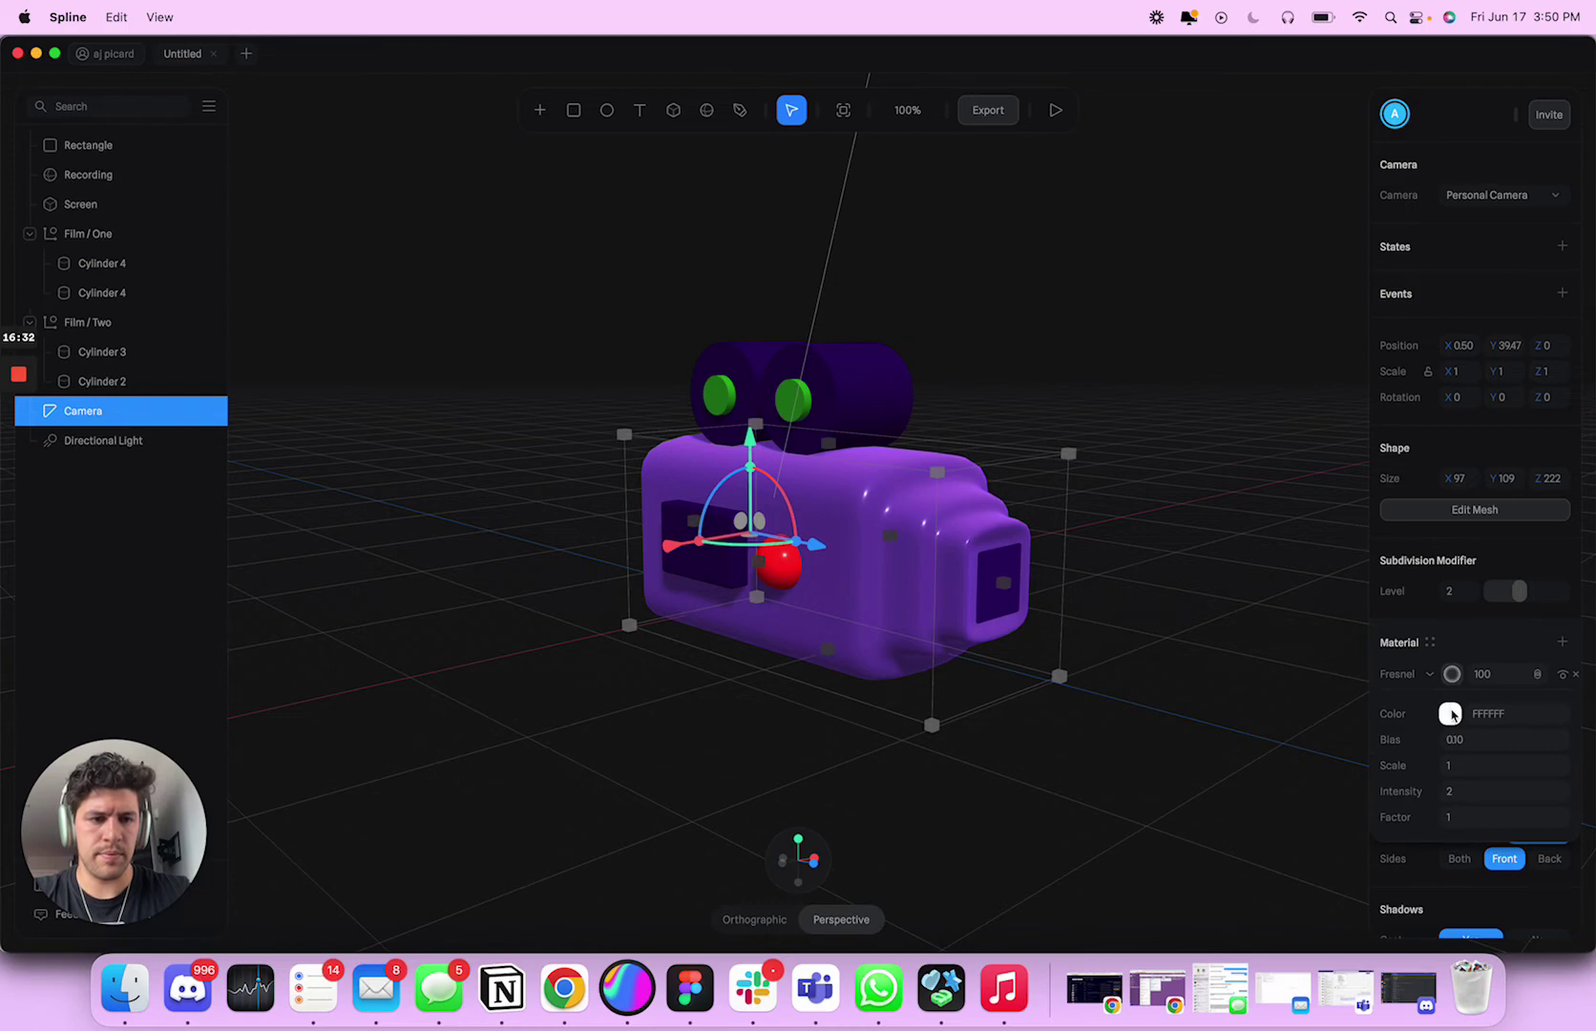
{"action": "left_click", "coordinate": [1449, 714]}
{"action": "left_click_drag", "start_coordinate": [1427, 797], "coordinate": [1374, 888]}
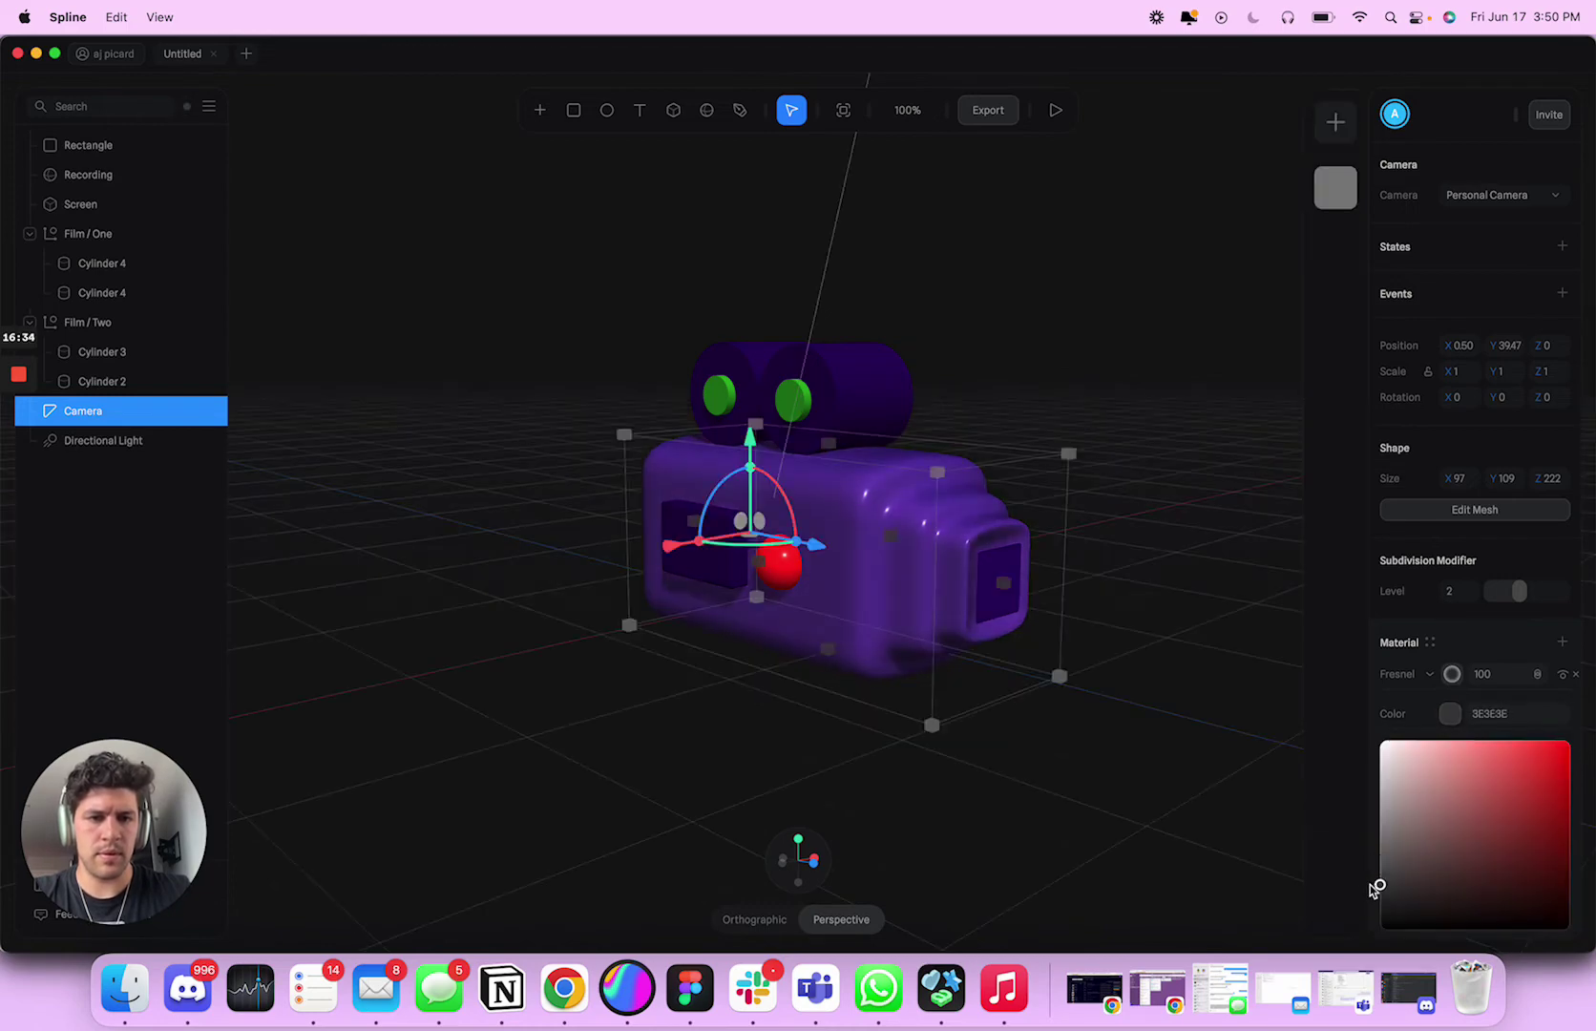
{"action": "scroll", "coordinate": [1376, 888], "scroll_direction": "down", "scroll_amount": 2}
{"action": "left_click_drag", "start_coordinate": [1428, 836], "coordinate": [1516, 836]}
{"action": "left_click", "coordinate": [1500, 716]}
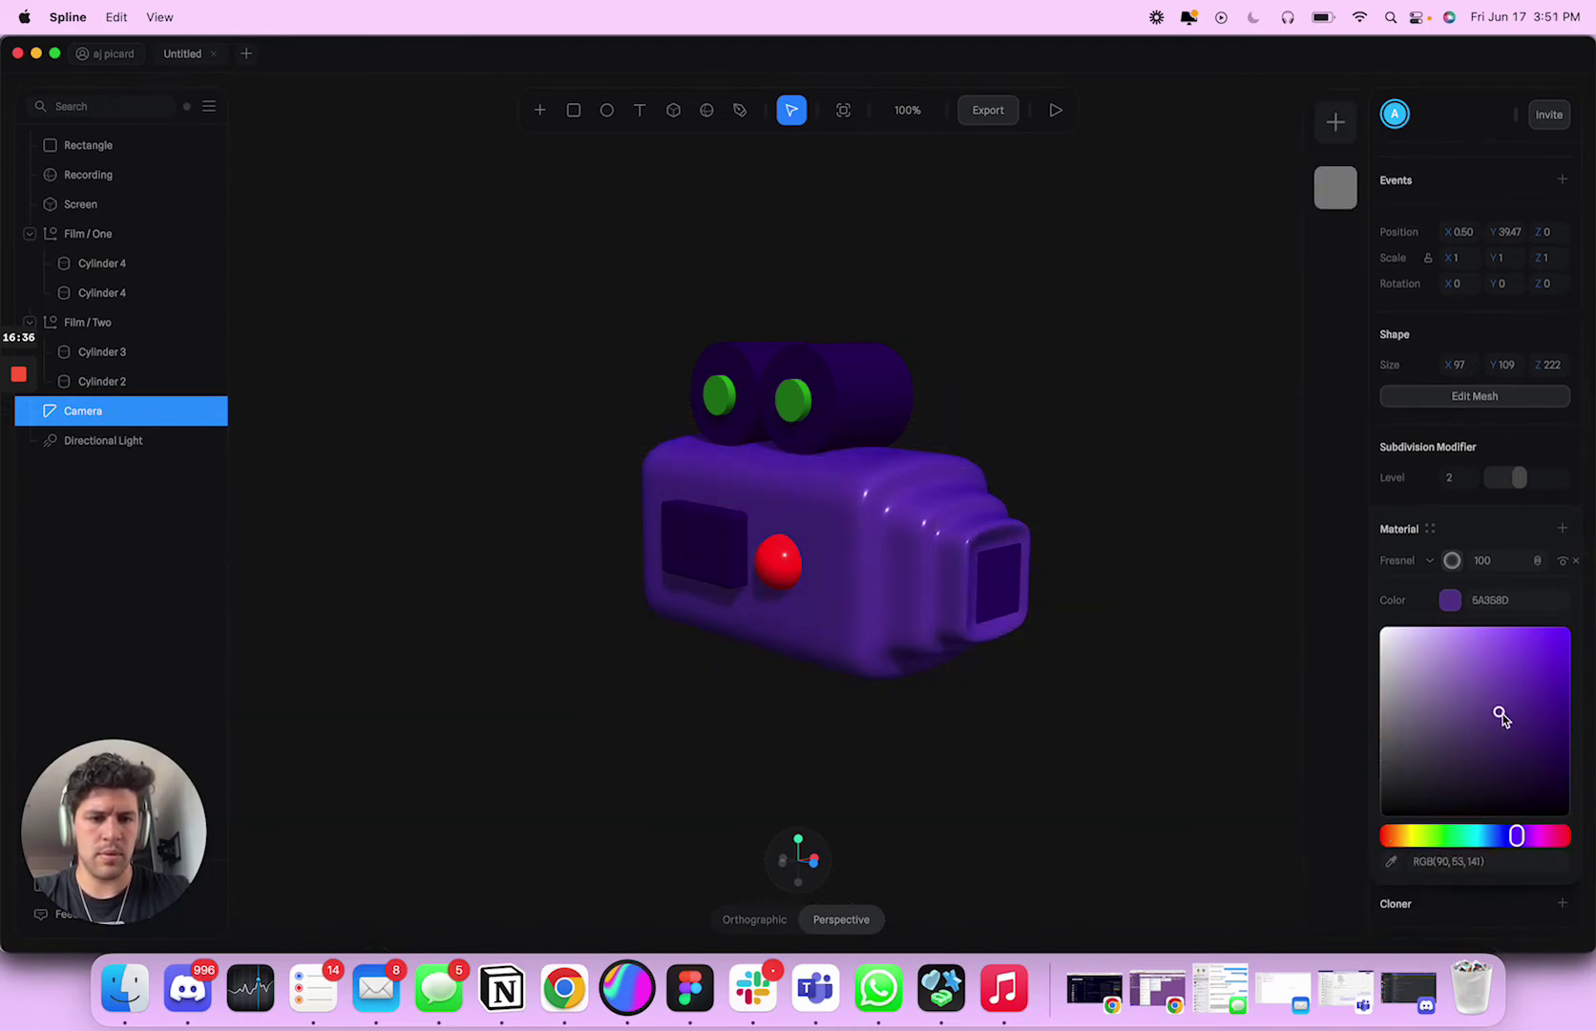
{"action": "left_click_drag", "start_coordinate": [1501, 716], "coordinate": [1543, 732]}
{"action": "left_click", "coordinate": [1208, 560]}
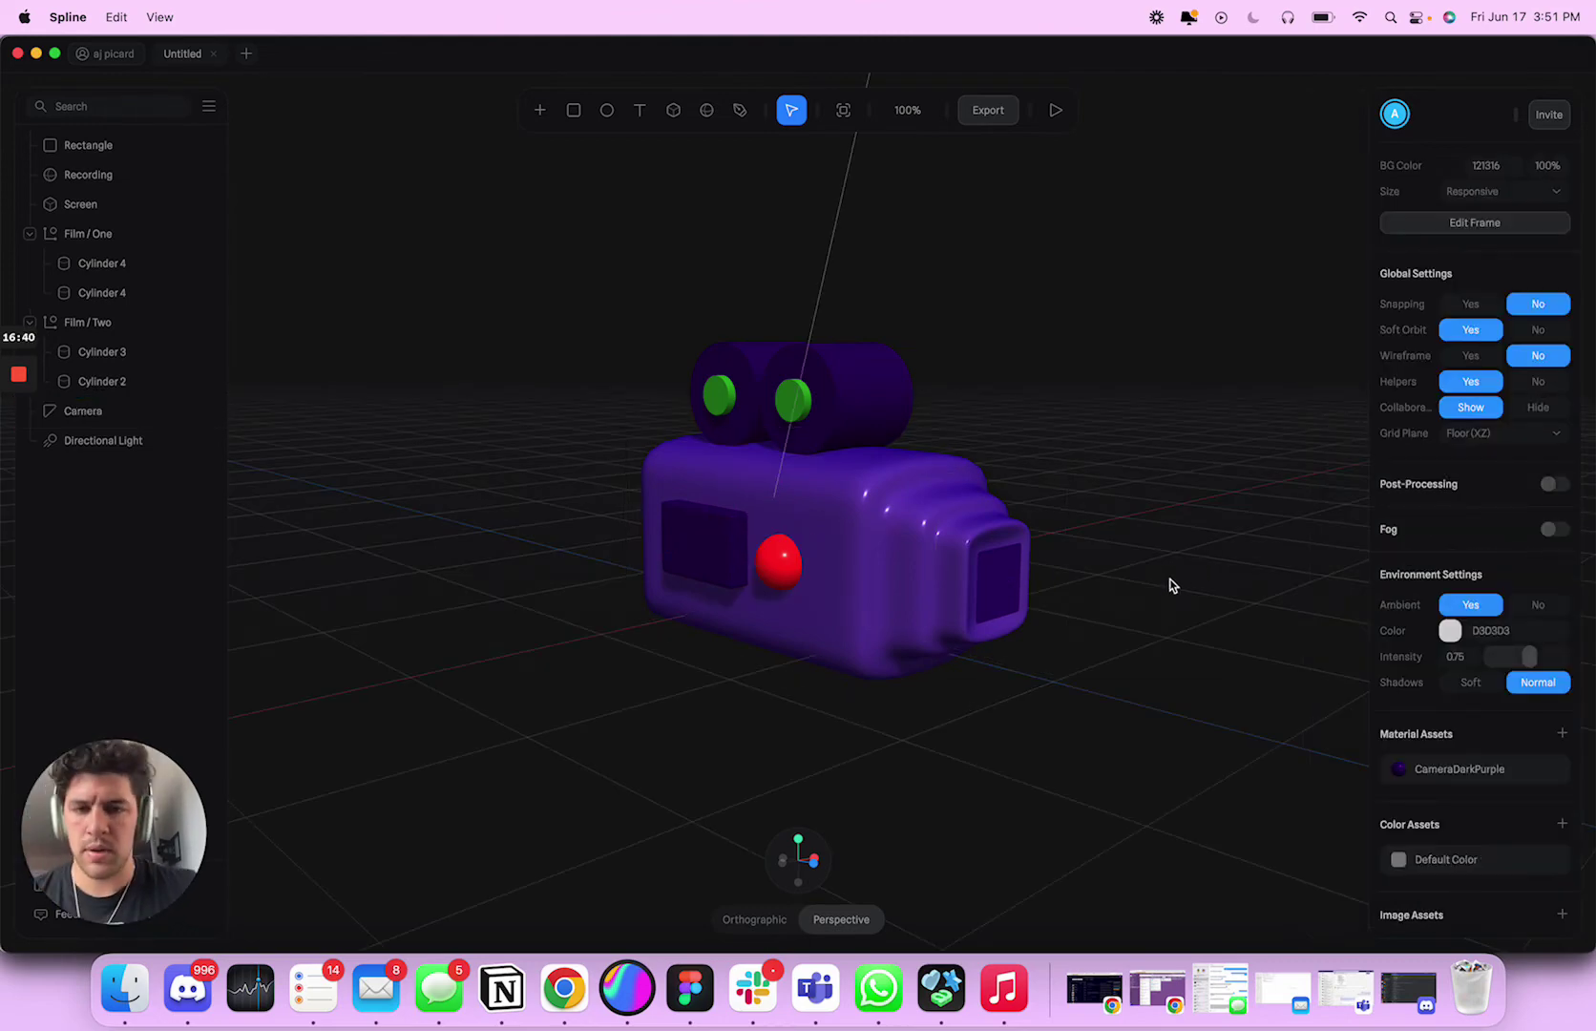
Step: Preview the scene in play mode, with the camera turned to a three-quarter view showing its side and lens
{"action": "mouse_move", "coordinate": [1166, 580]}
{"action": "left_mouse_down", "text": "alt"}
{"action": "mouse_move", "coordinate": [1208, 567]}
{"action": "mouse_move", "coordinate": [1172, 585]}
{"action": "left_mouse_up", "text": "alt"}
{"action": "key", "text": "super+z"}
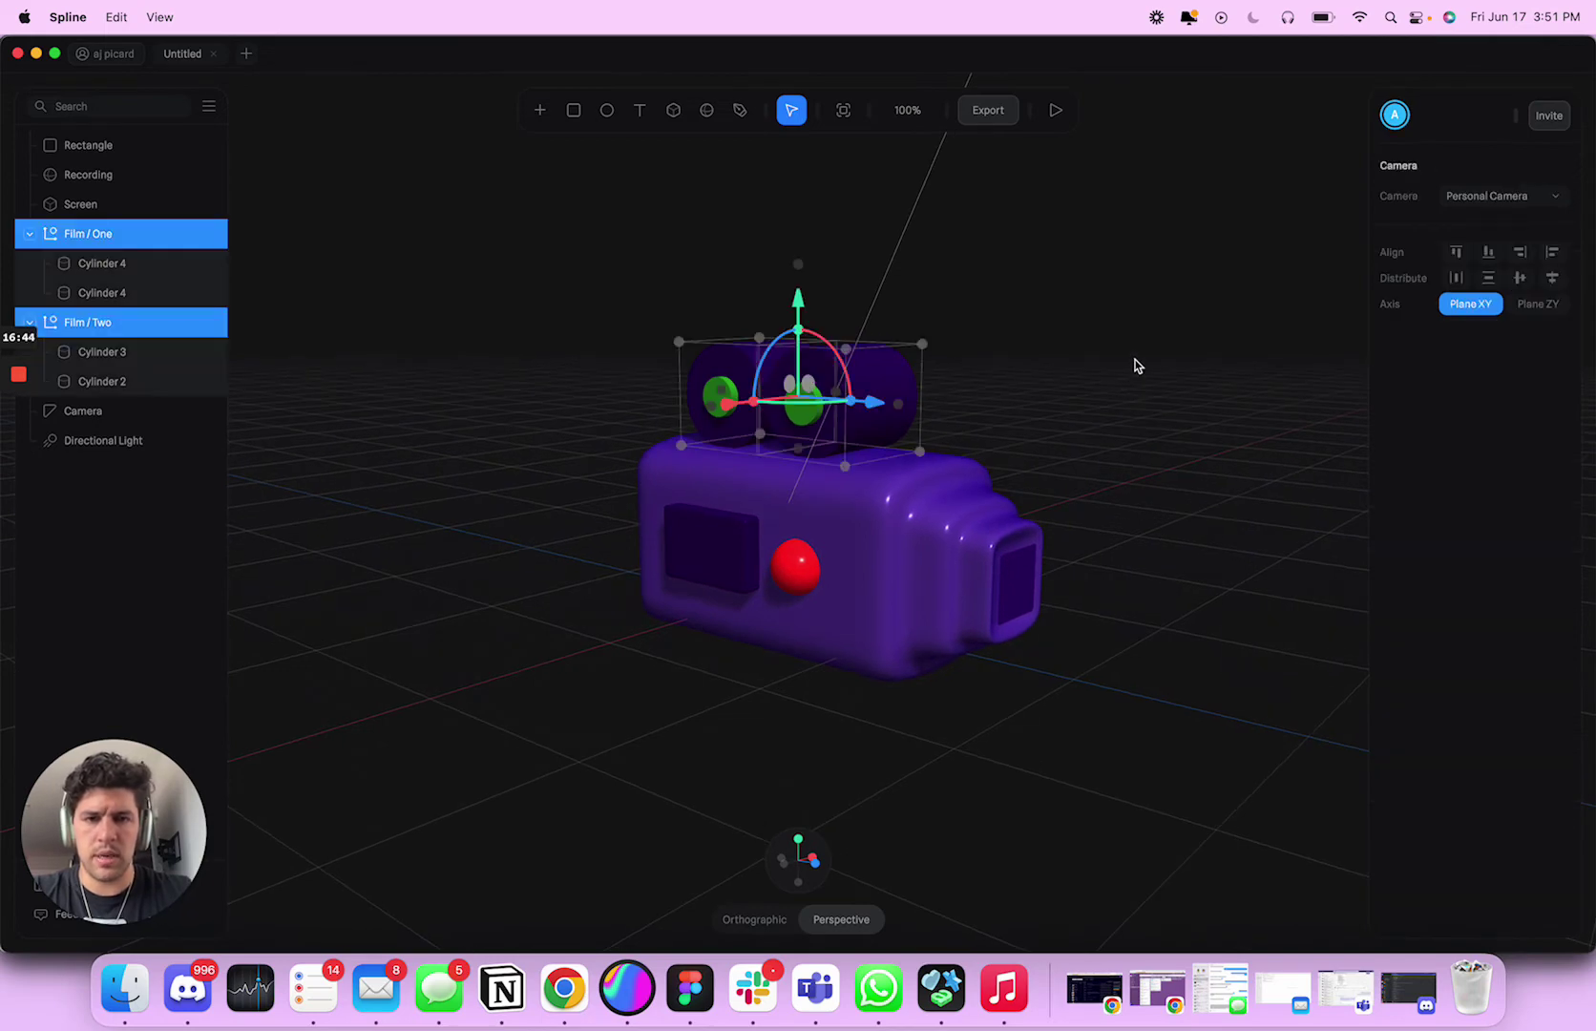
{"action": "left_click", "coordinate": [1134, 358]}
{"action": "mouse_move", "coordinate": [1129, 355]}
{"action": "left_mouse_down", "text": "alt"}
{"action": "mouse_move", "coordinate": [1098, 370]}
{"action": "mouse_move", "coordinate": [1144, 365]}
{"action": "mouse_move", "coordinate": [1135, 350]}
{"action": "left_mouse_up", "text": "alt"}
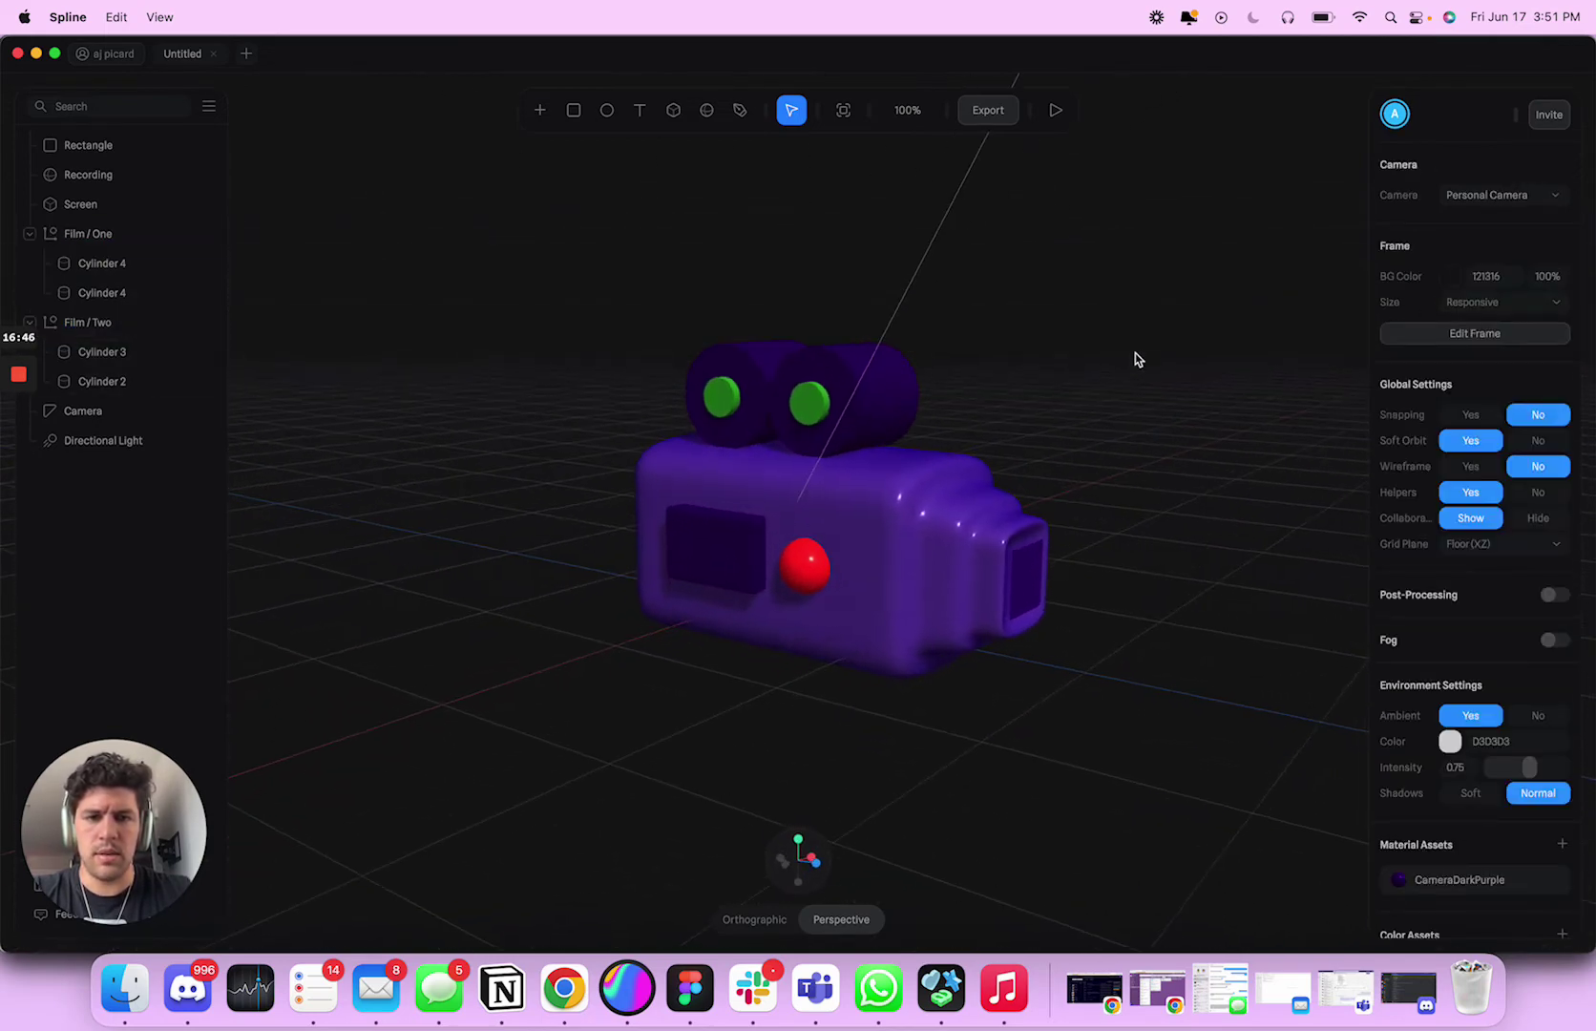
{"action": "left_click", "coordinate": [988, 110]}
{"action": "left_click", "coordinate": [1057, 112]}
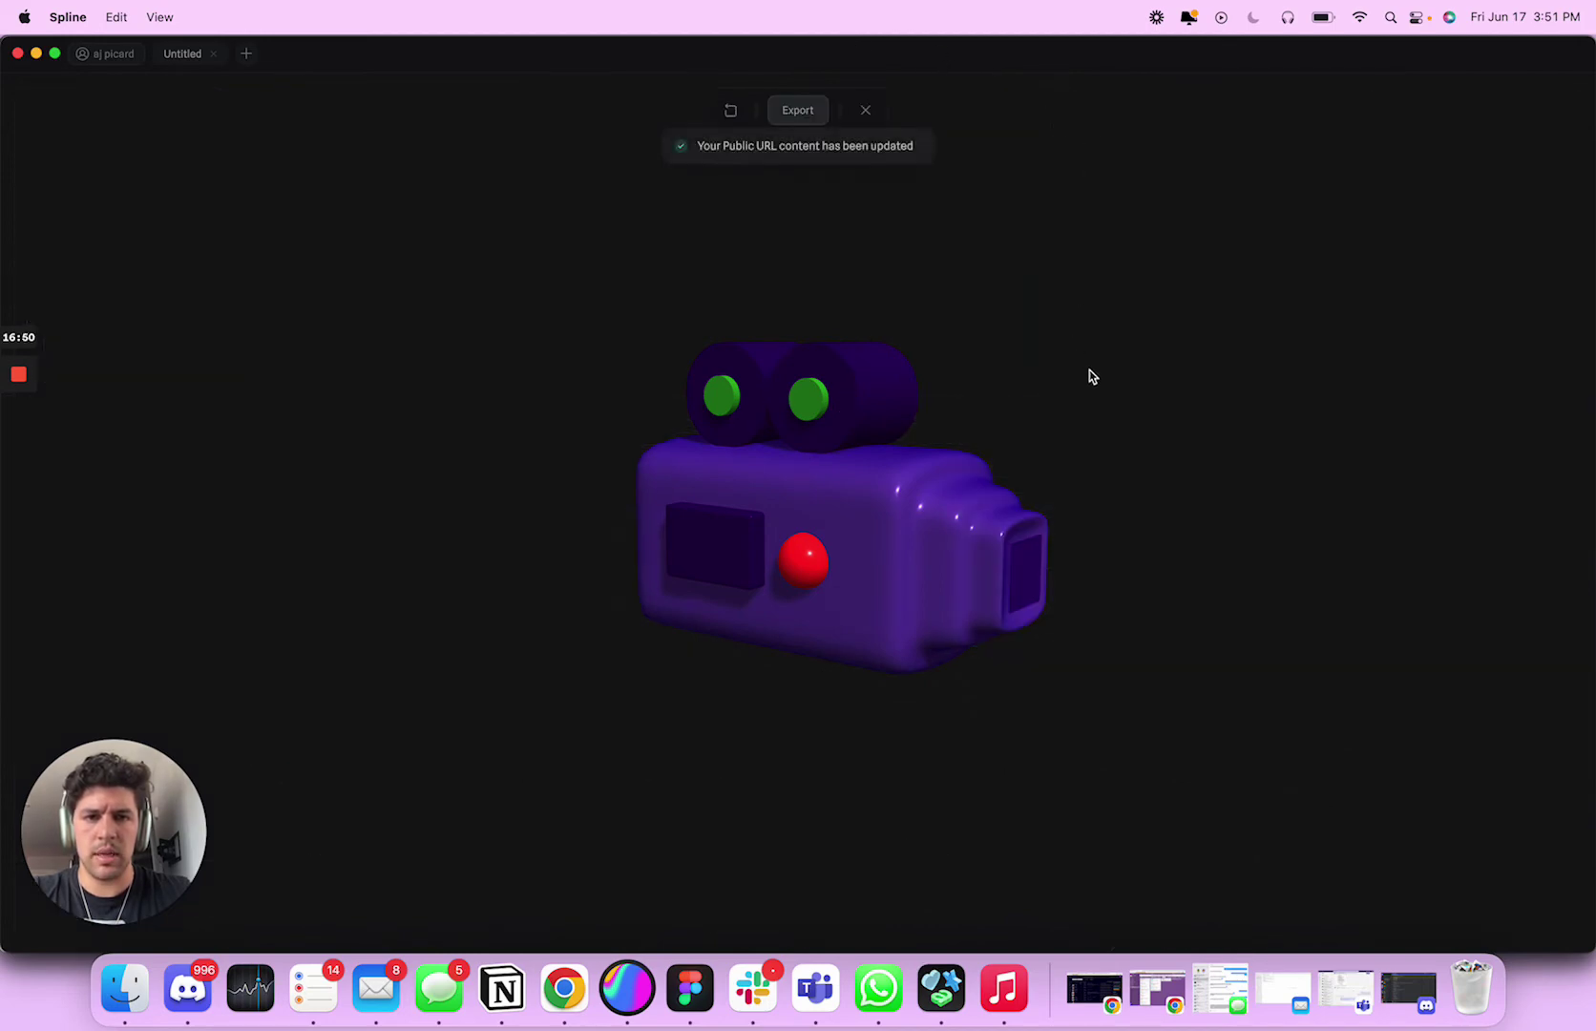
{"action": "mouse_move", "coordinate": [1089, 361]}
{"action": "left_mouse_down"}
{"action": "mouse_move", "coordinate": [941, 362]}
{"action": "mouse_move", "coordinate": [1105, 368]}
{"action": "mouse_move", "coordinate": [1084, 363]}
{"action": "left_mouse_up"}
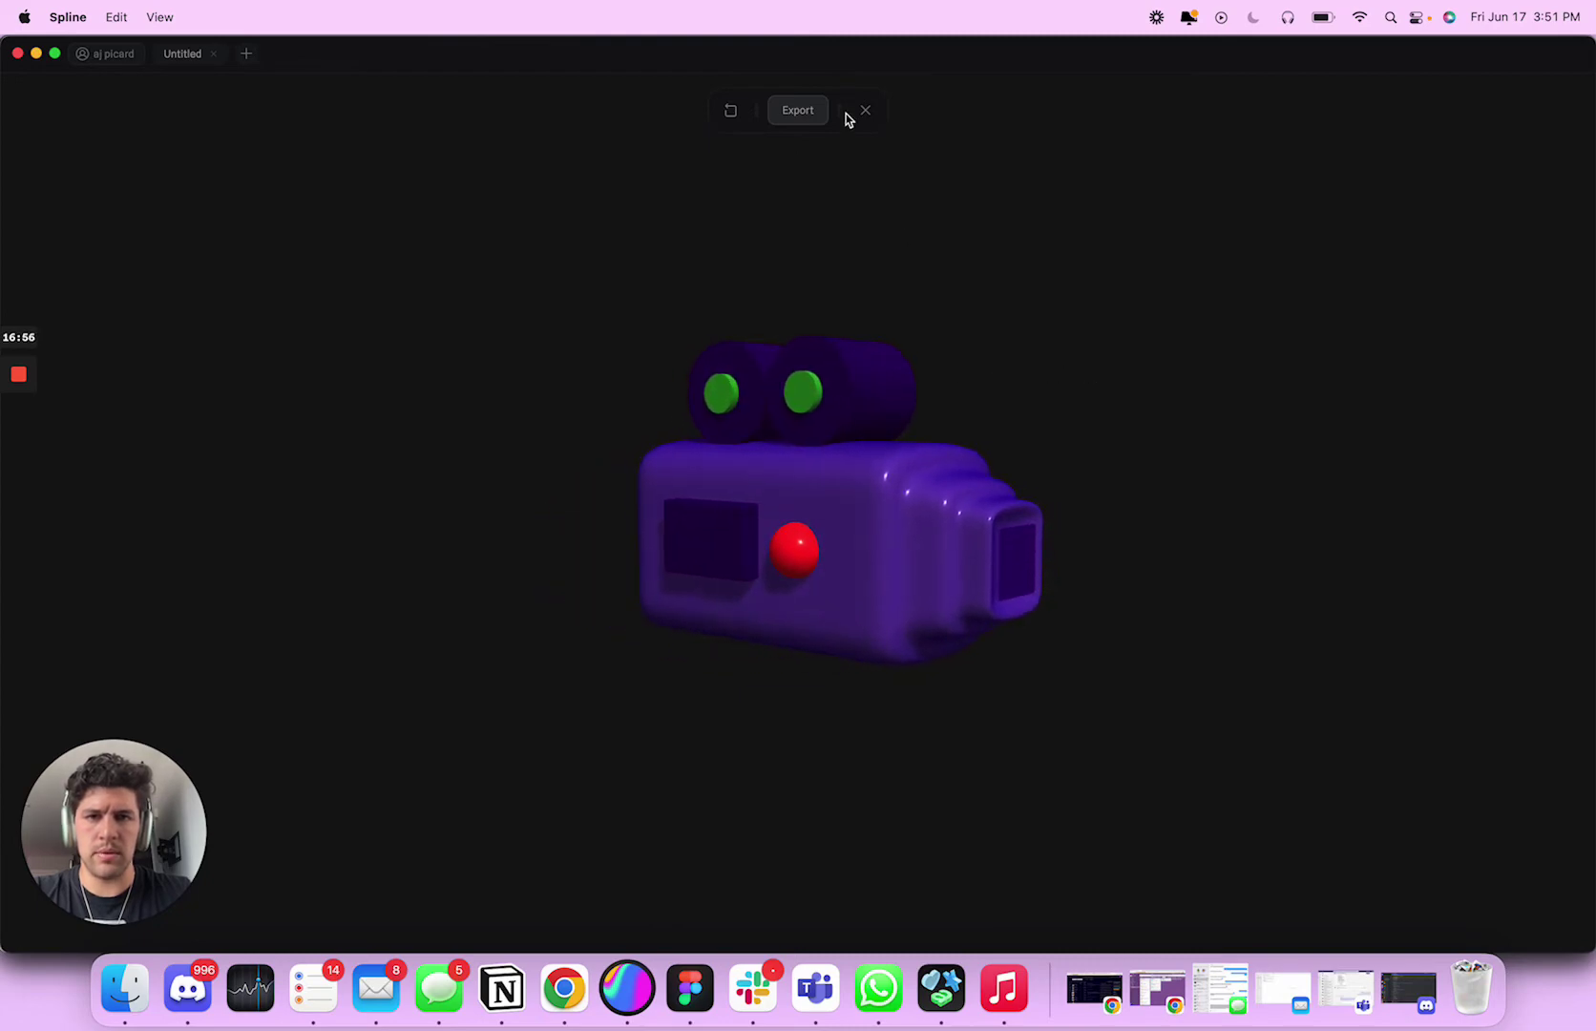
Step: Export the preview as a PNG image at ratio 2 and save it in Downloads as VideoCamera
{"action": "left_click", "coordinate": [809, 111]}
{"action": "left_click", "coordinate": [914, 164]}
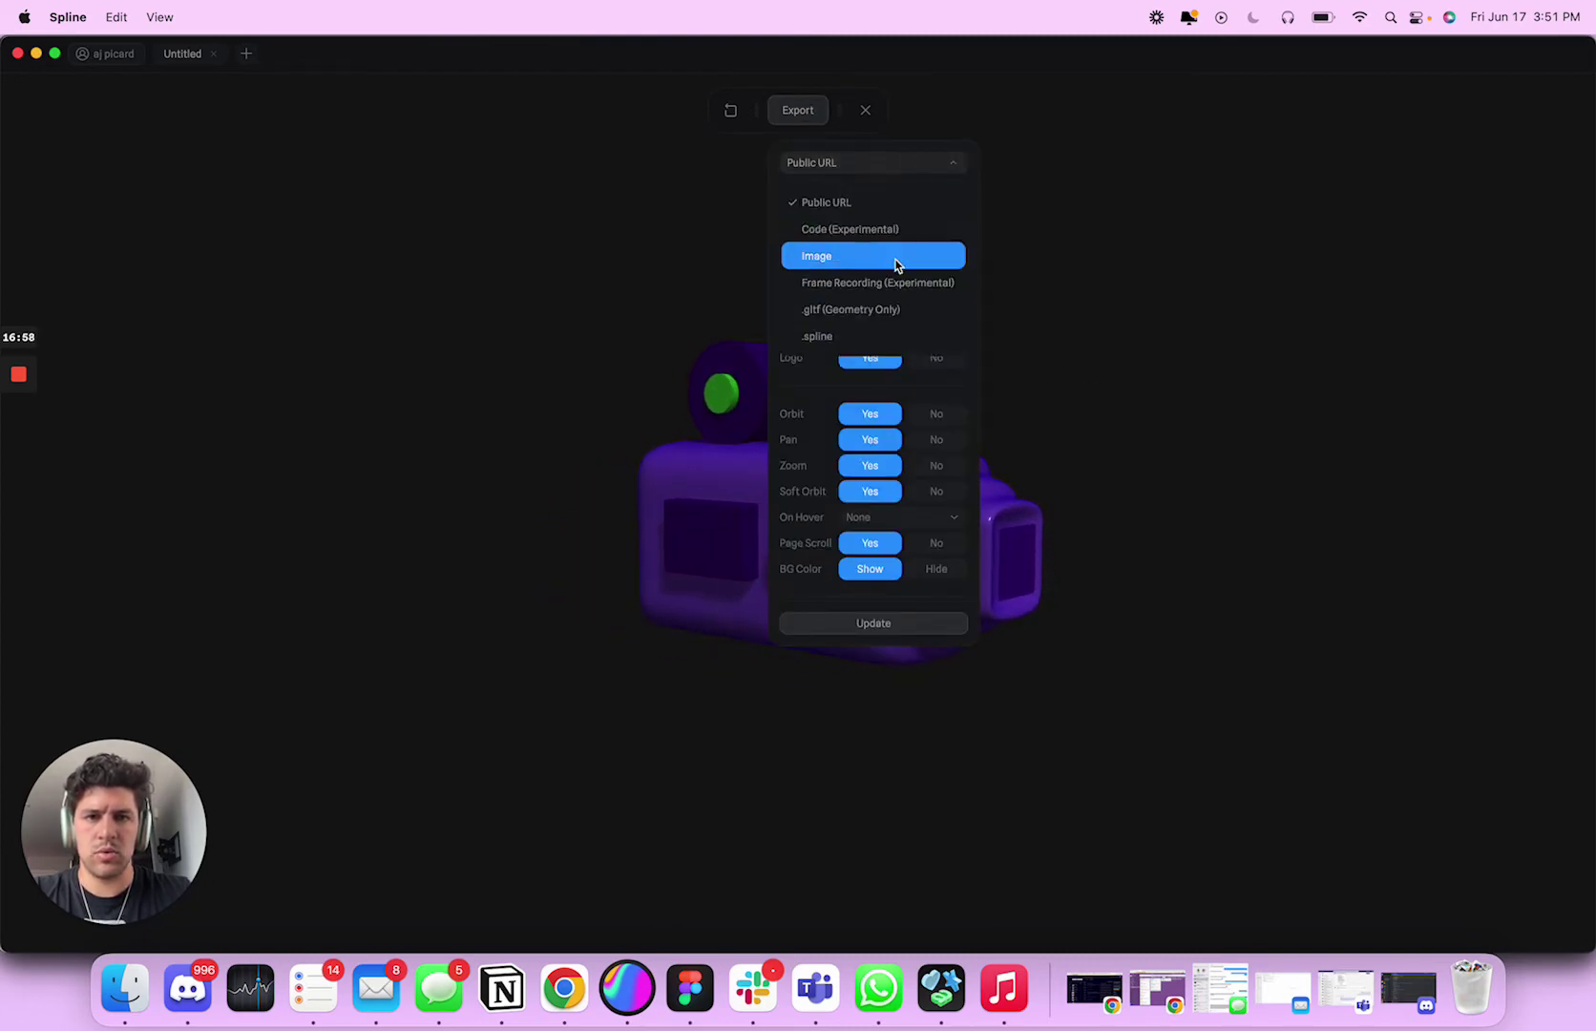
{"action": "left_click", "coordinate": [896, 265]}
{"action": "type", "text": "2"}
{"action": "left_click", "coordinate": [897, 194]}
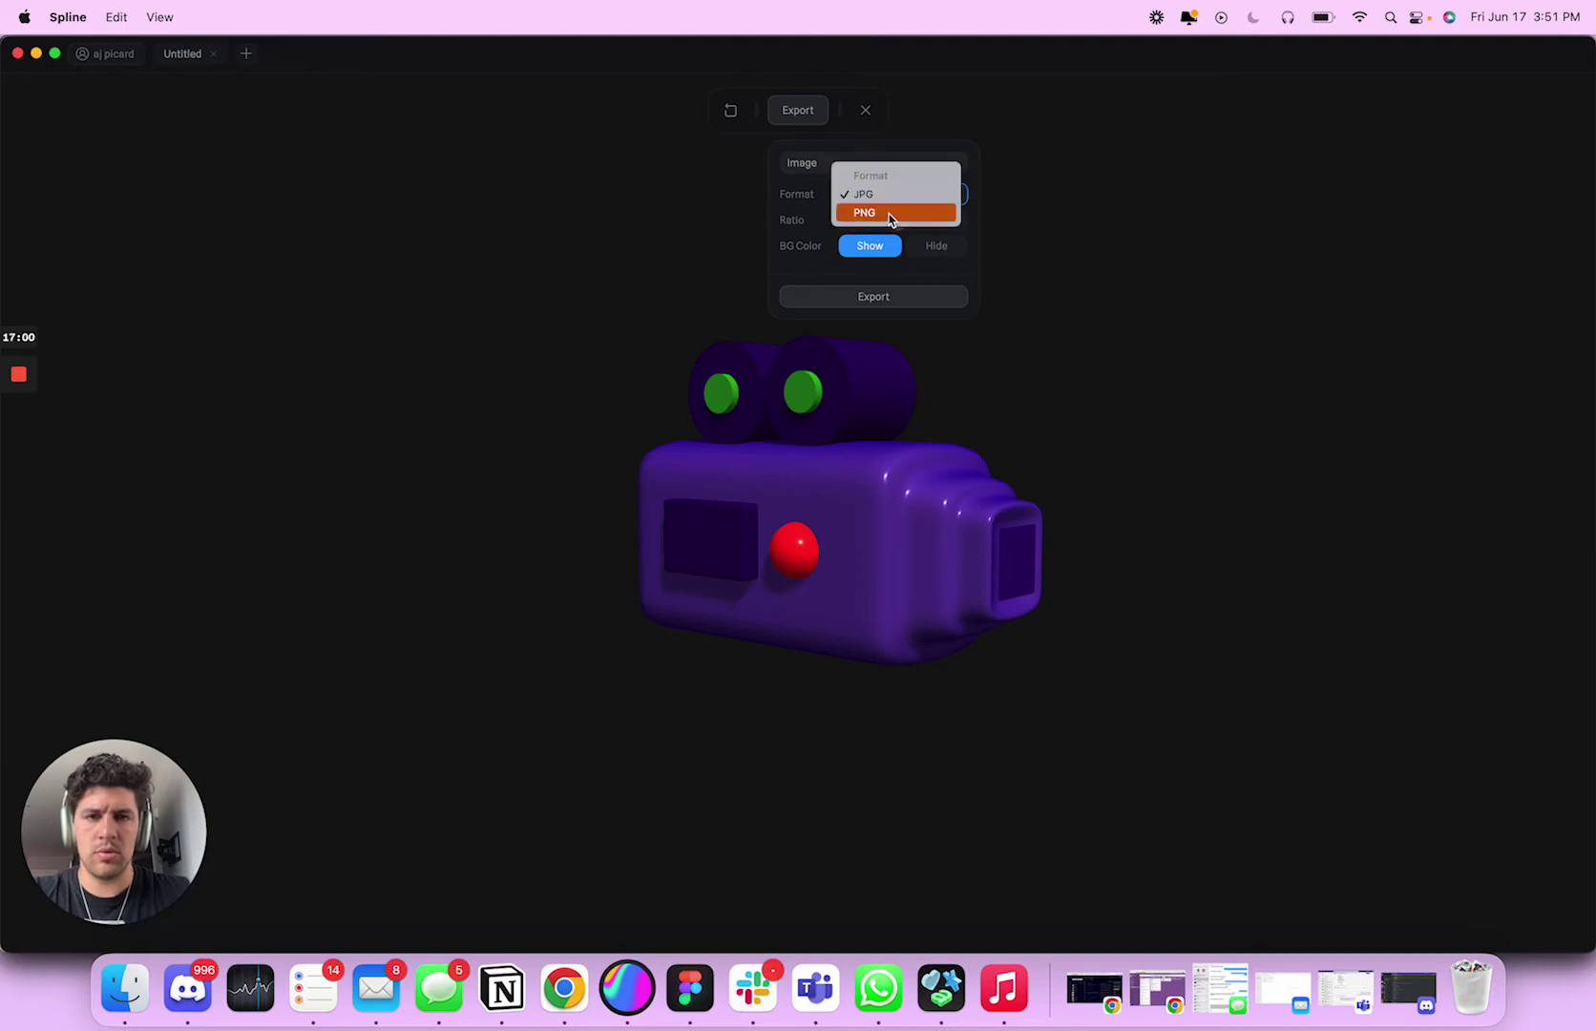
{"action": "left_click", "coordinate": [891, 212]}
{"action": "left_click", "coordinate": [919, 301]}
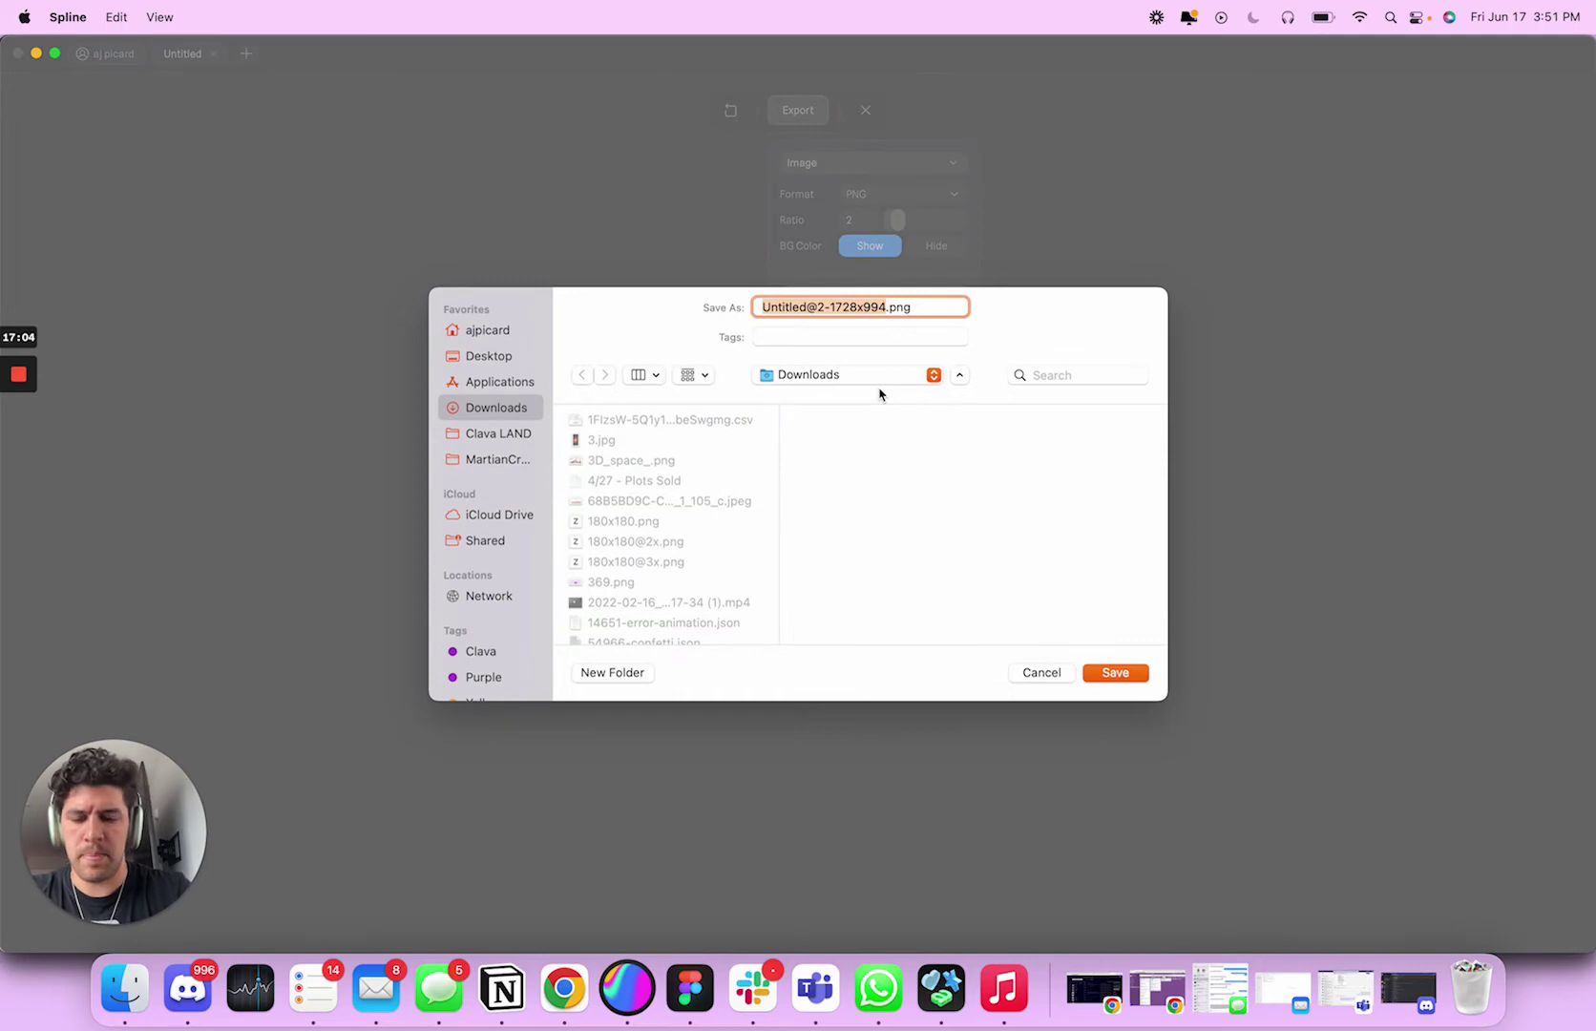
{"action": "type", "text": "VideoCamera"}
{"action": "key", "text": "Return"}
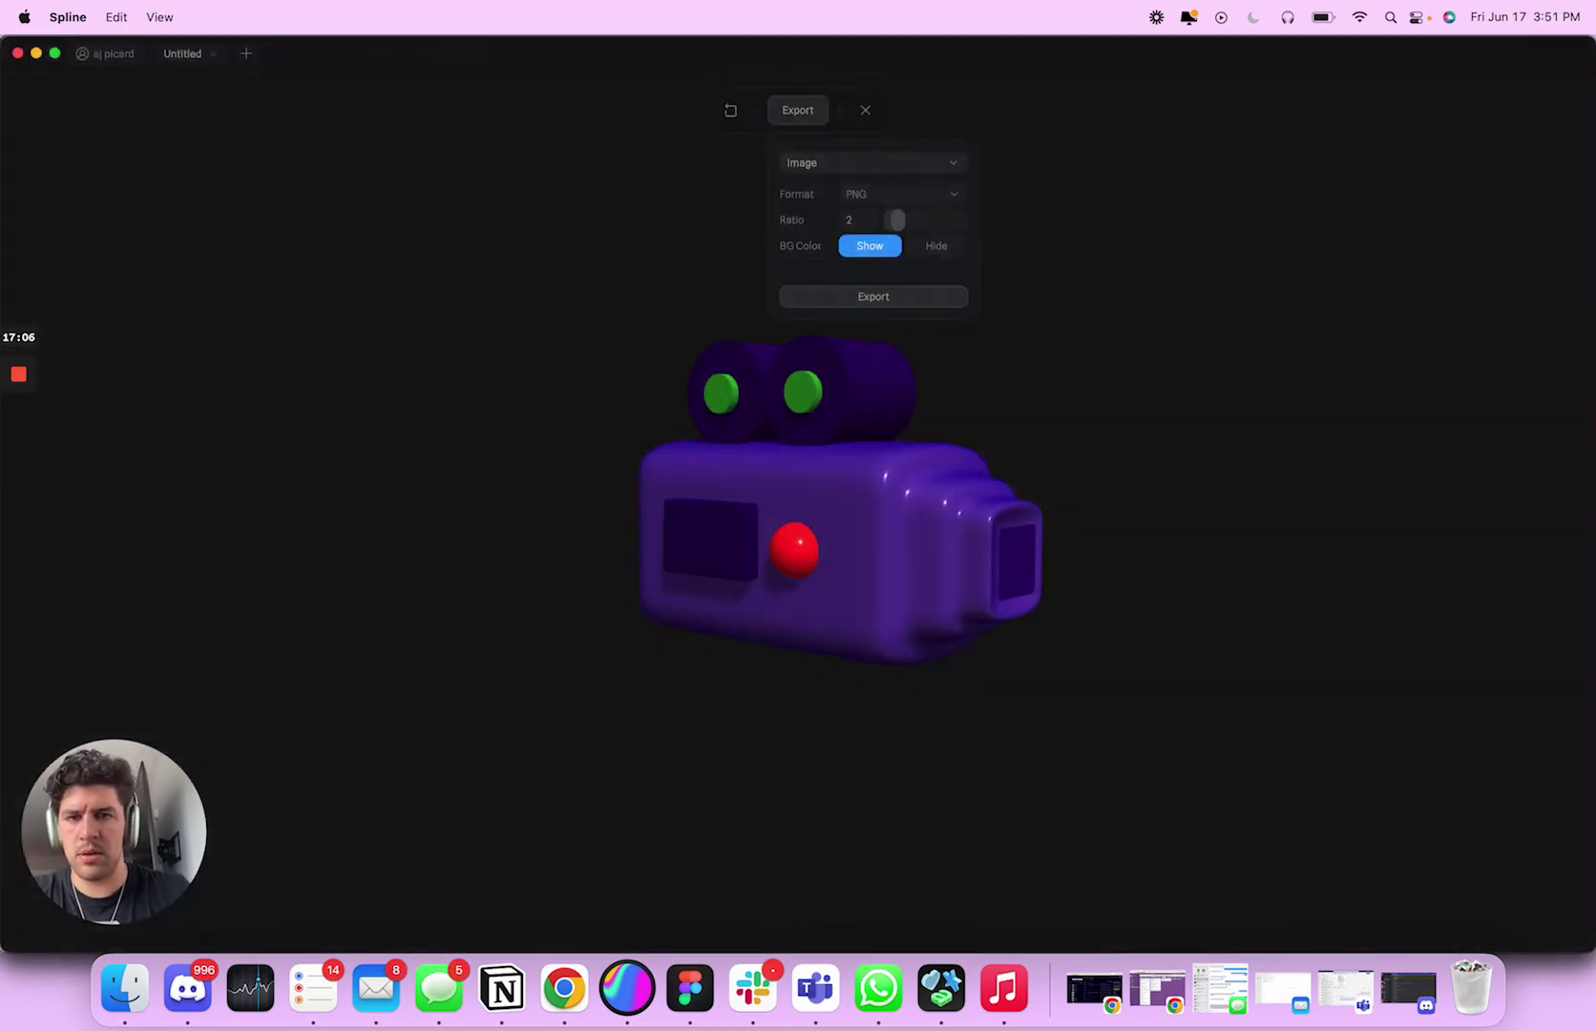
Step: Switch to the Clava App in Adalo and add an image component about 102 by 88 above the Login screen's form
{"action": "left_click", "coordinate": [562, 993]}
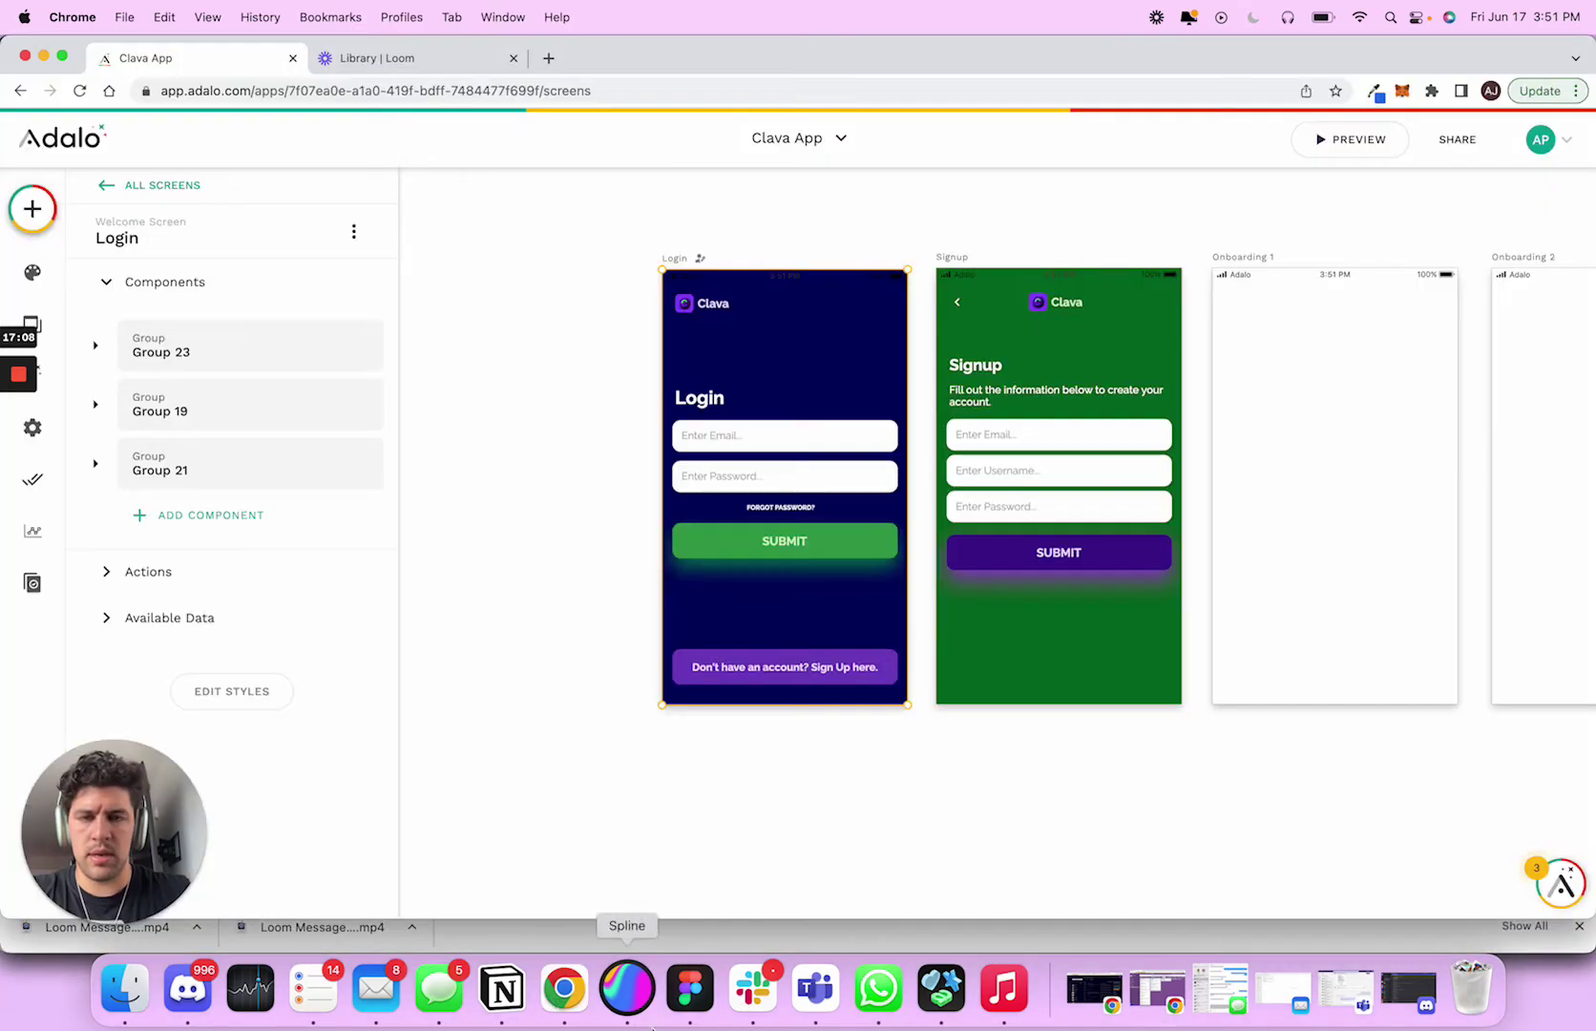
{"action": "left_click", "coordinate": [31, 209]}
{"action": "type", "text": "image"}
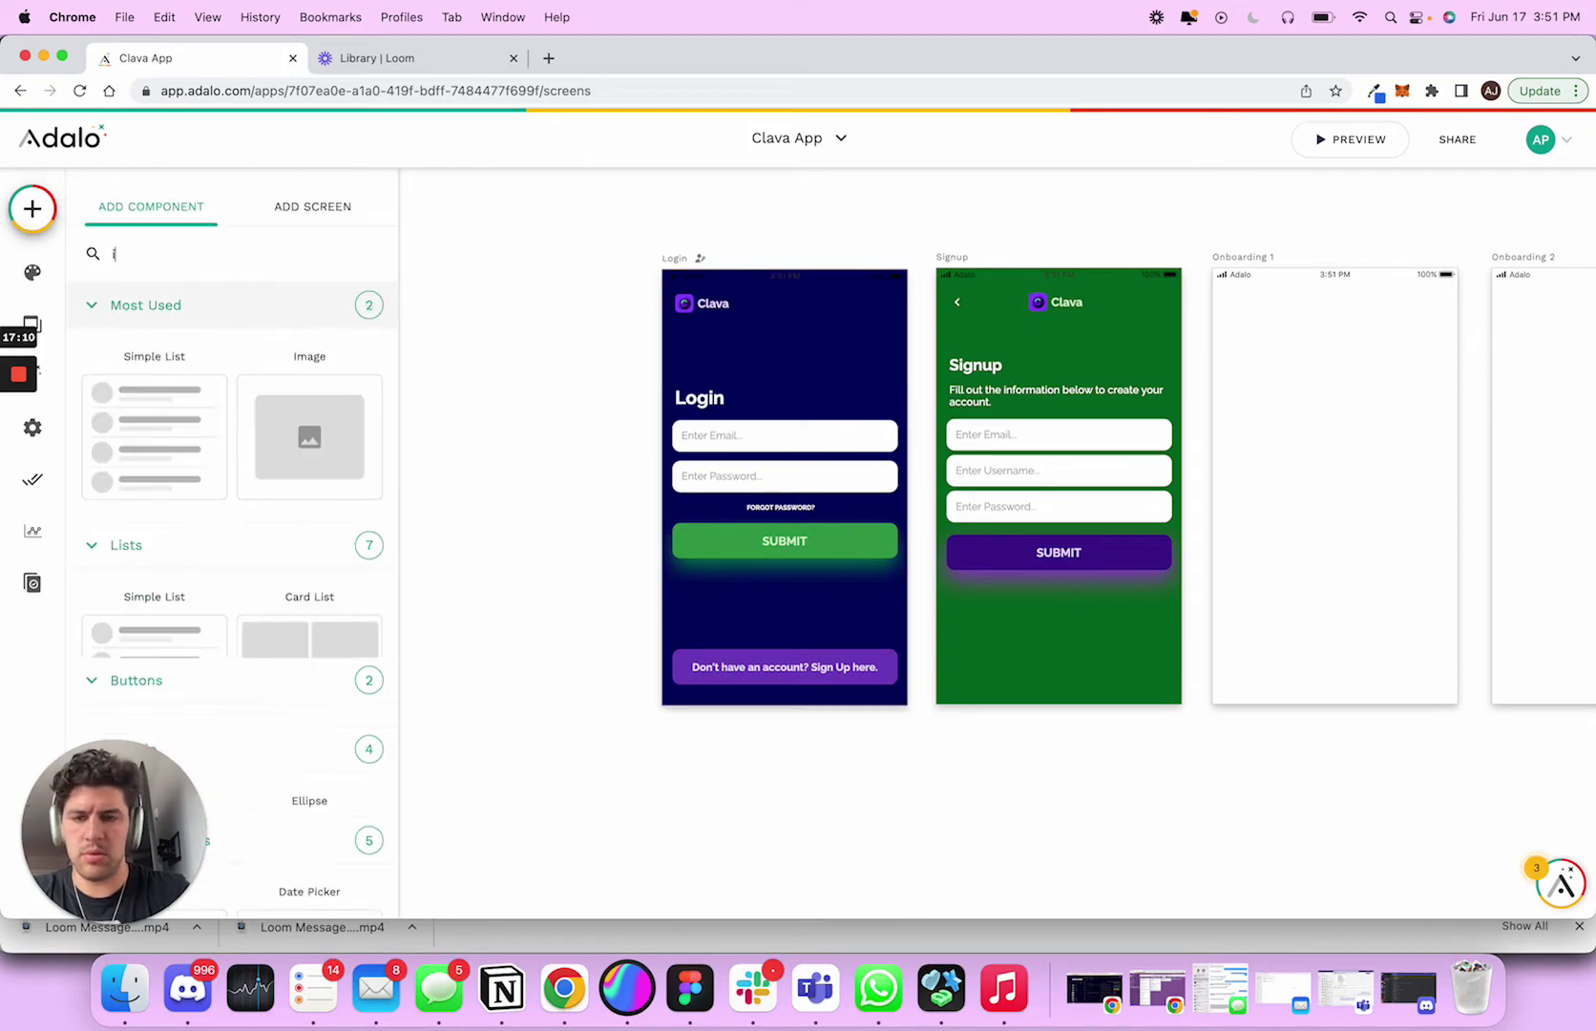
{"action": "left_click_drag", "start_coordinate": [199, 454], "coordinate": [783, 356]}
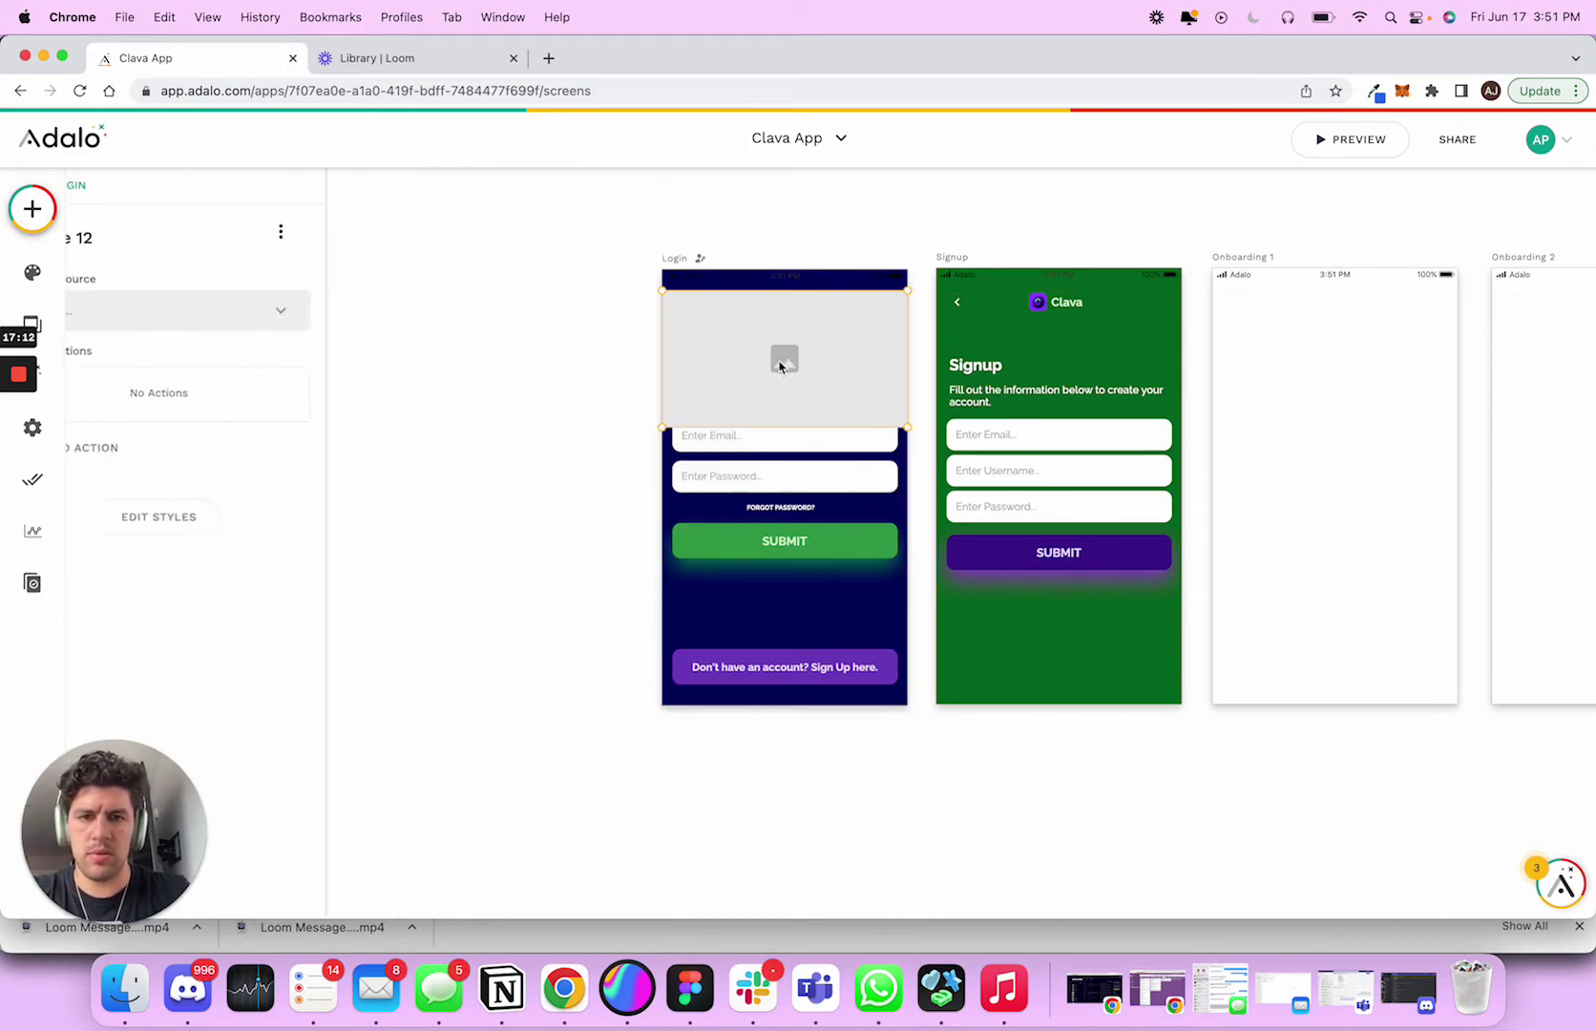
{"action": "left_click_drag", "start_coordinate": [665, 296], "coordinate": [801, 341]}
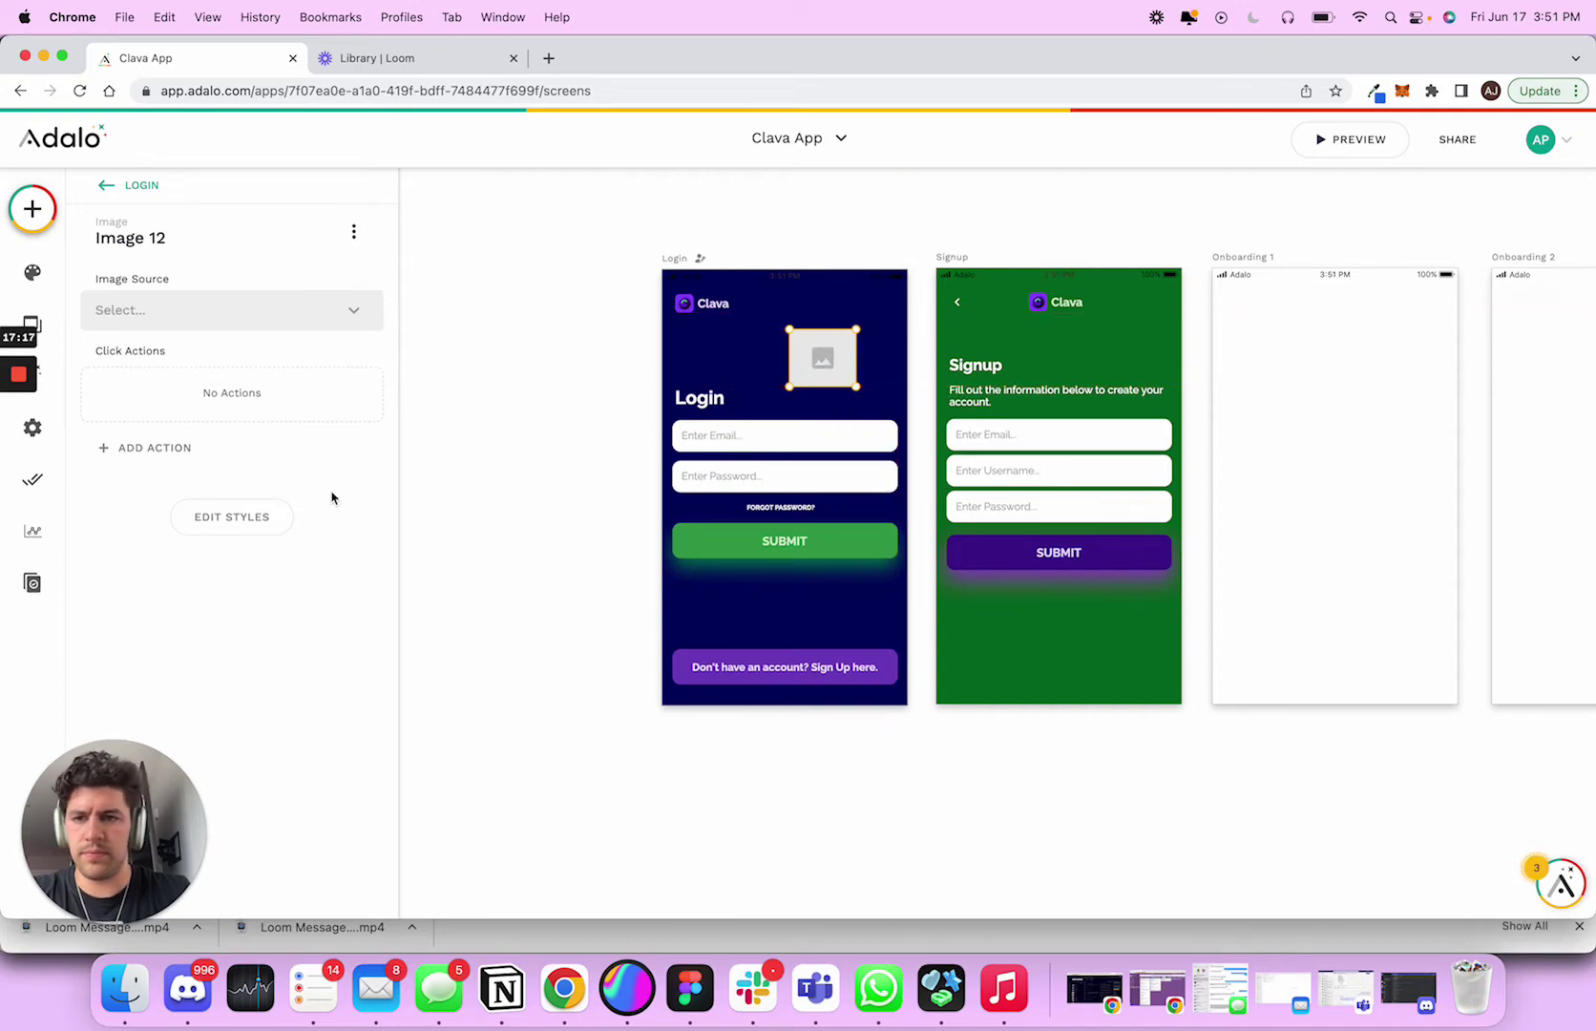
Step: Set the new image component's width and height to 88
{"action": "left_click", "coordinate": [252, 517]}
{"action": "left_click", "coordinate": [225, 621]}
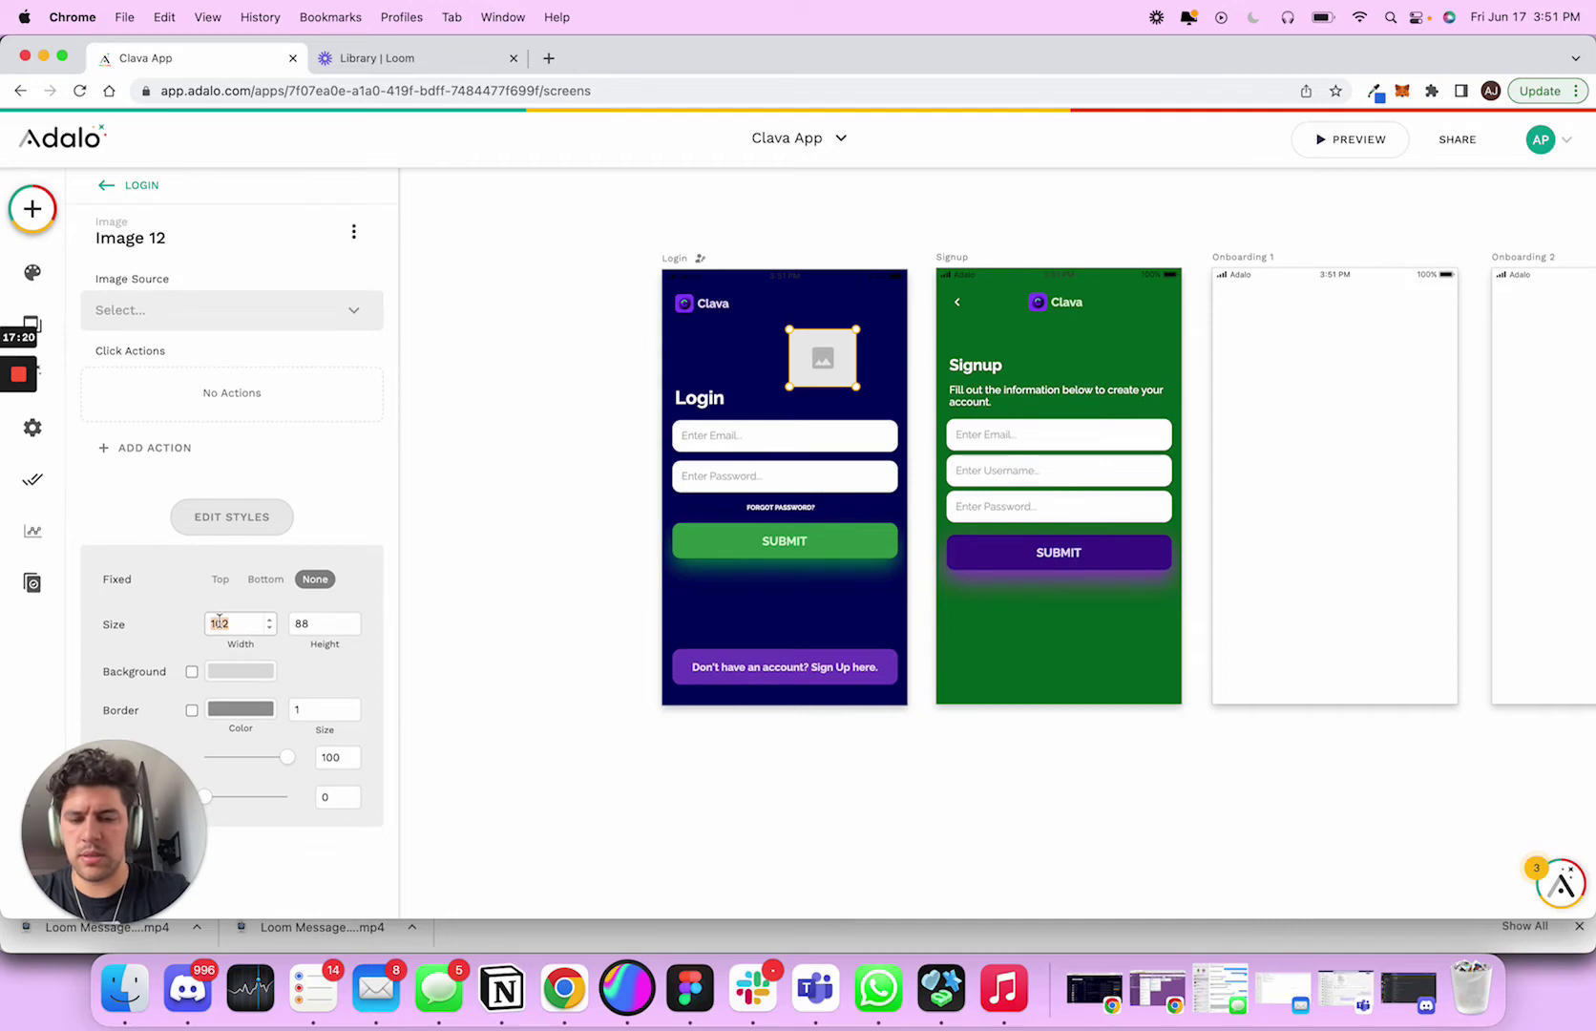
{"action": "type", "text": "8888"}
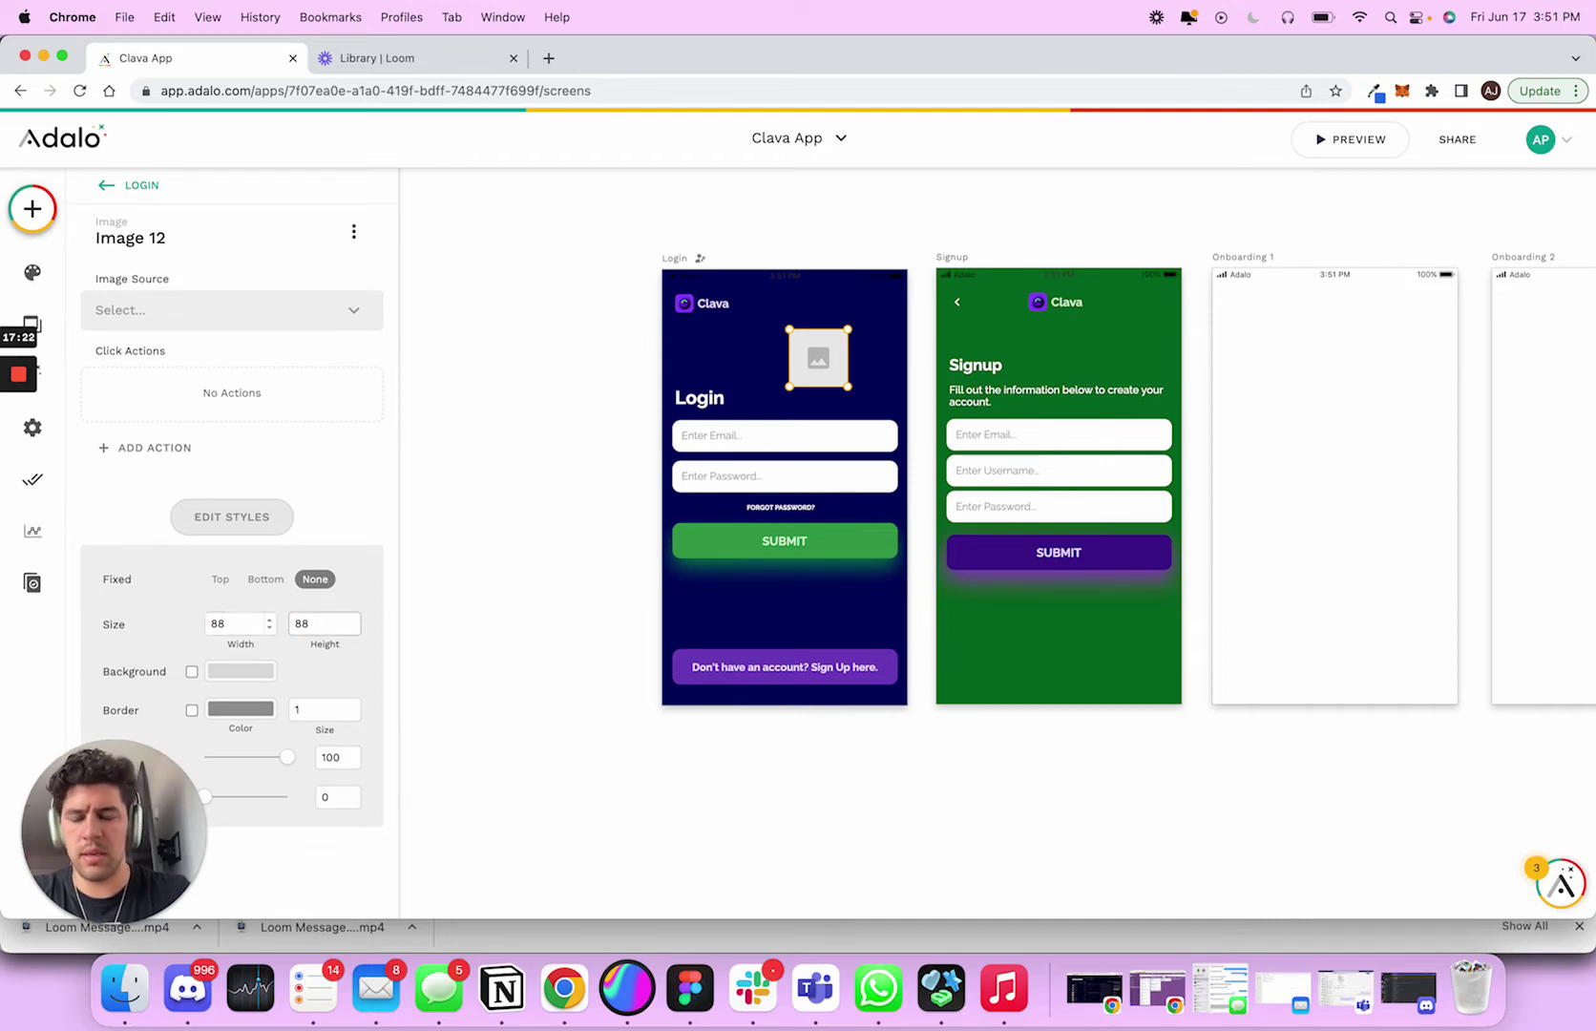
Step: Set the image source to Uploaded Image and upload the exported camera PNG from Downloads
{"action": "left_click", "coordinate": [191, 310]}
{"action": "left_click", "coordinate": [169, 369]}
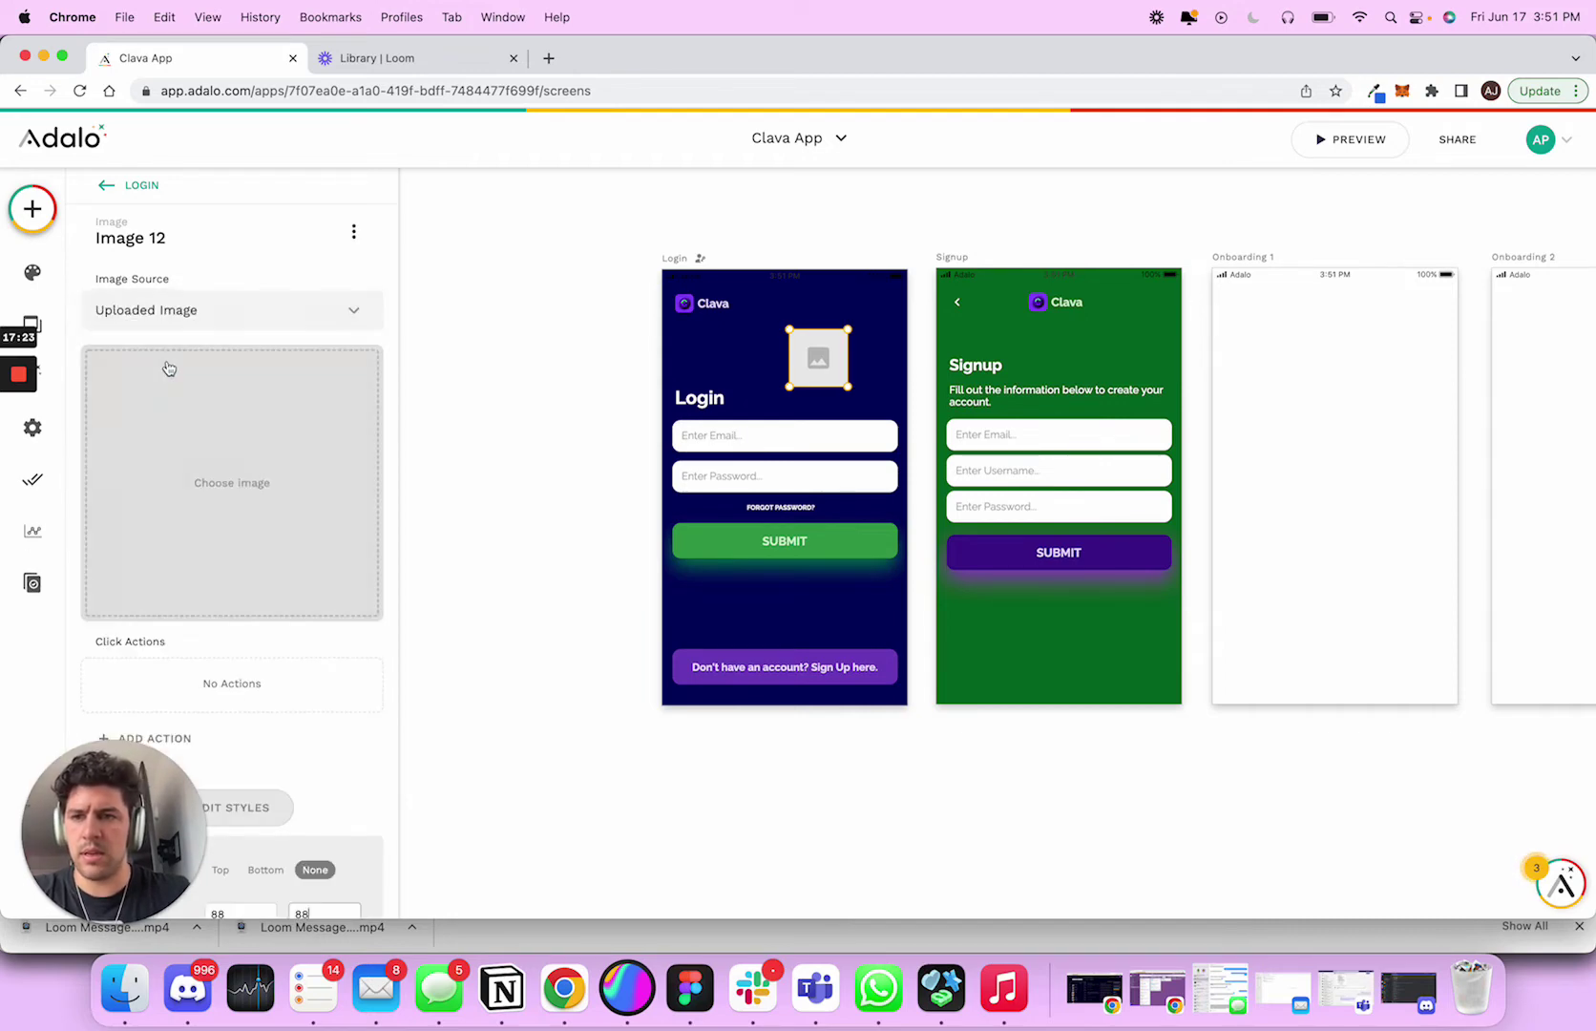
{"action": "left_click", "coordinate": [235, 473]}
{"action": "double_click", "coordinate": [615, 372]}
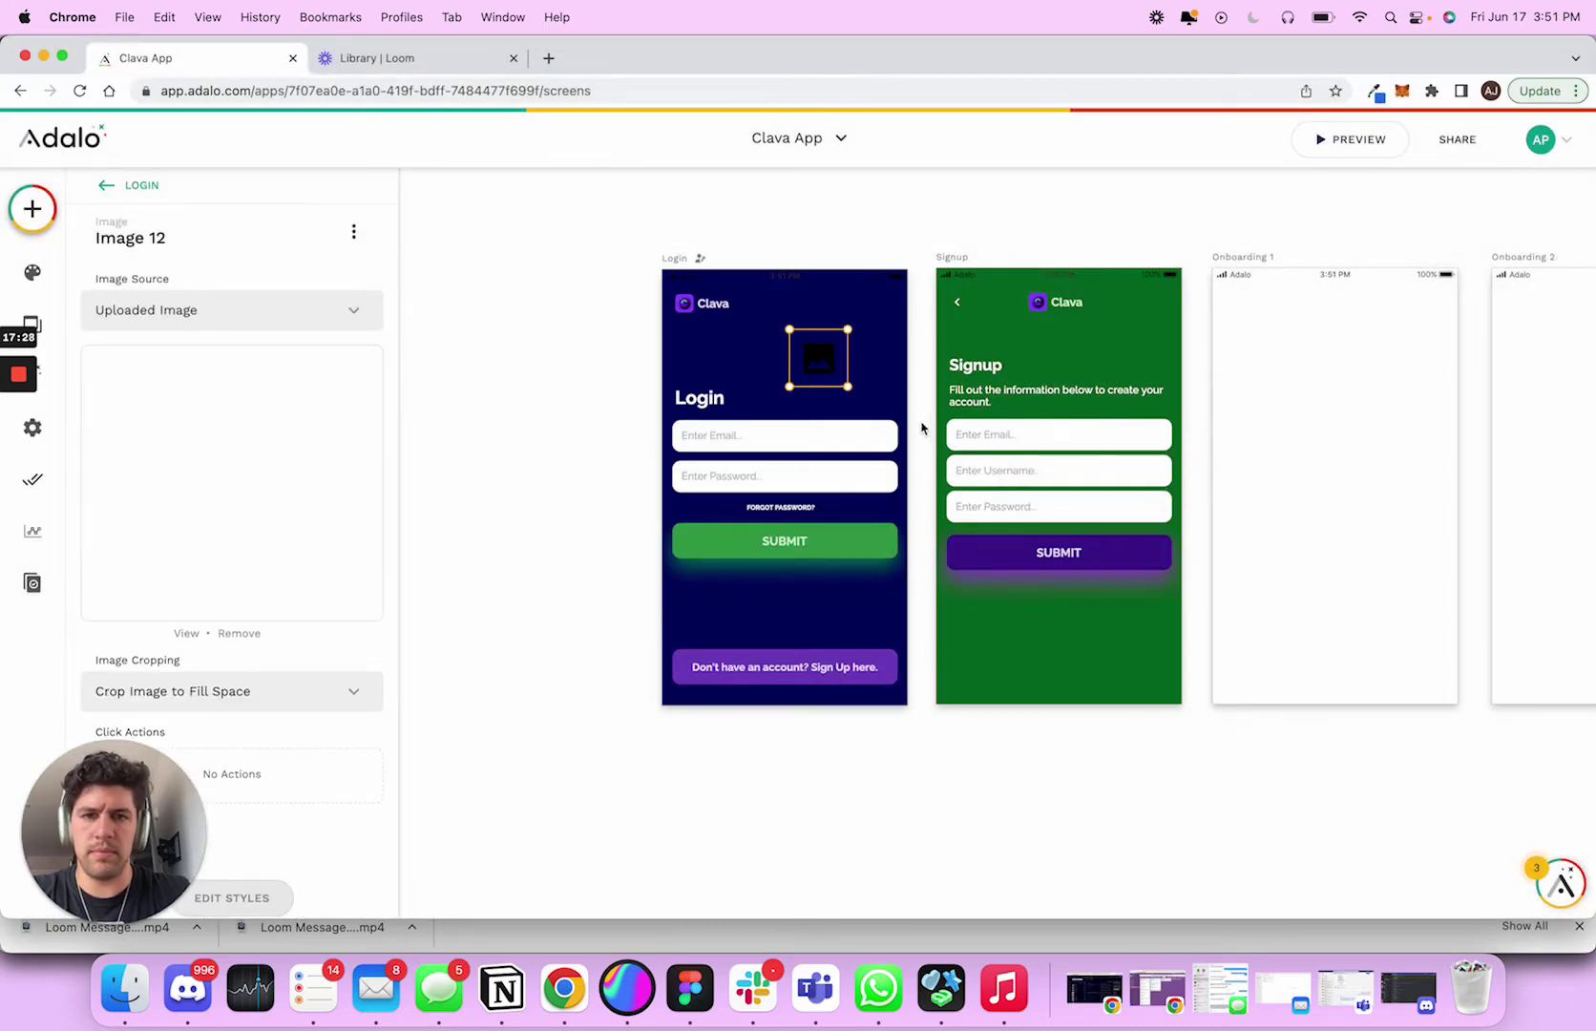
Step: Switch back to Spline and export the PNG again with the background color hidden, keeping the suggested file name
{"action": "key", "text": "super+Tab"}
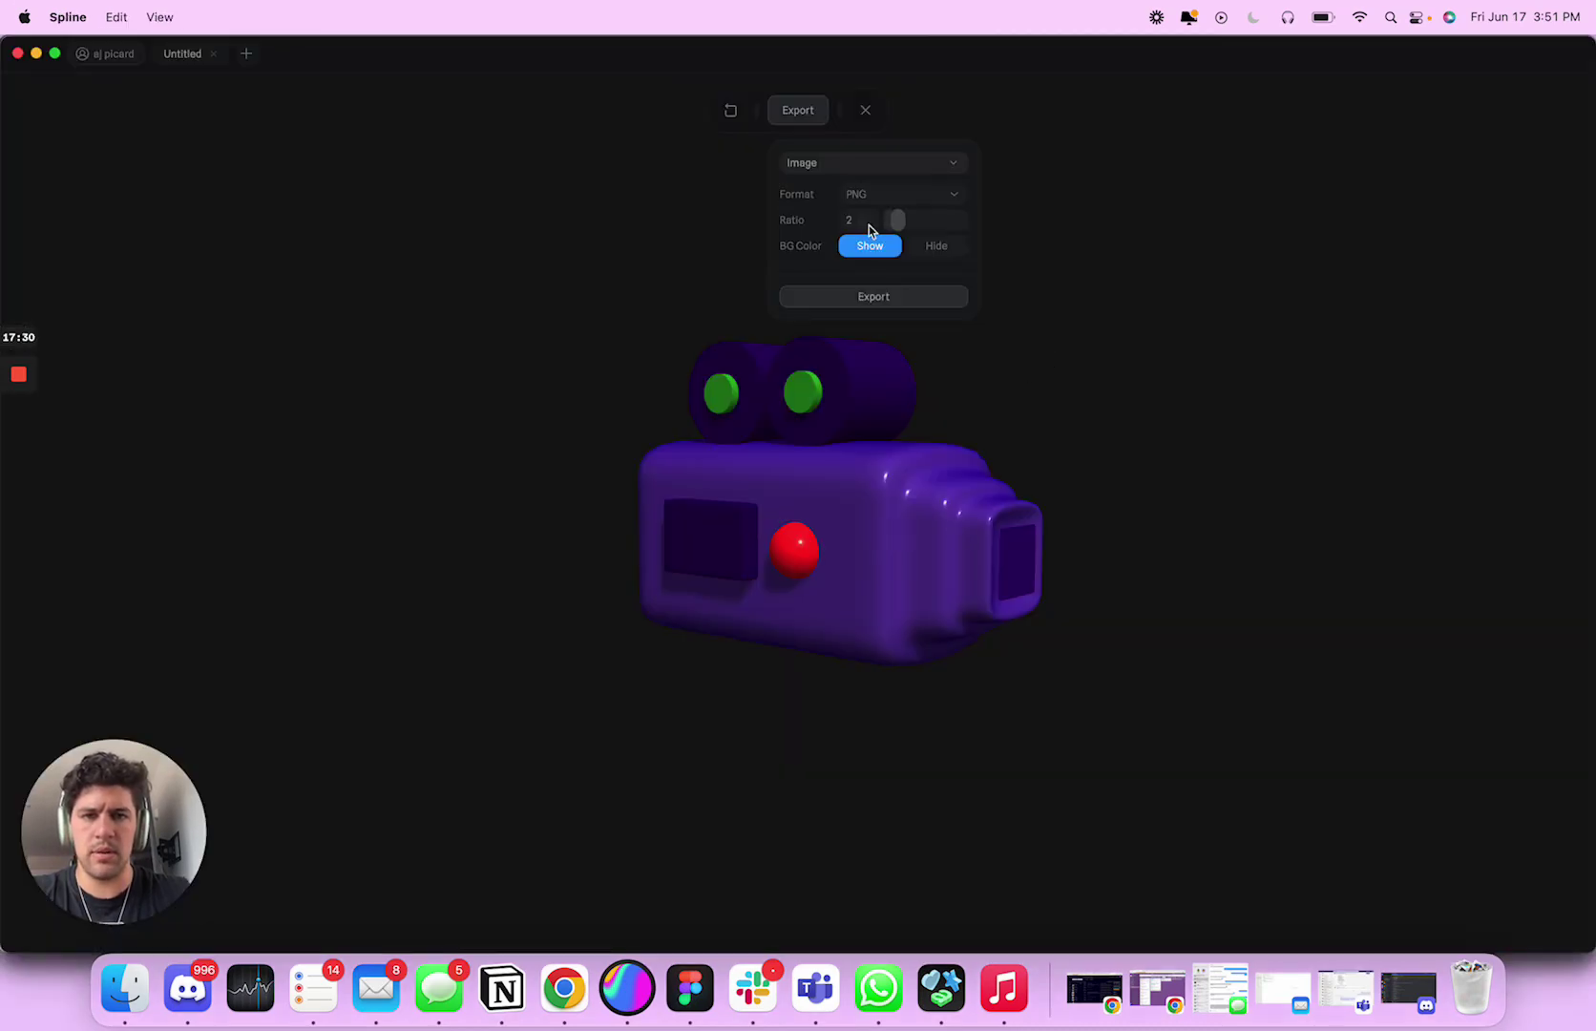
{"action": "left_click", "coordinate": [935, 246]}
{"action": "left_click", "coordinate": [922, 299]}
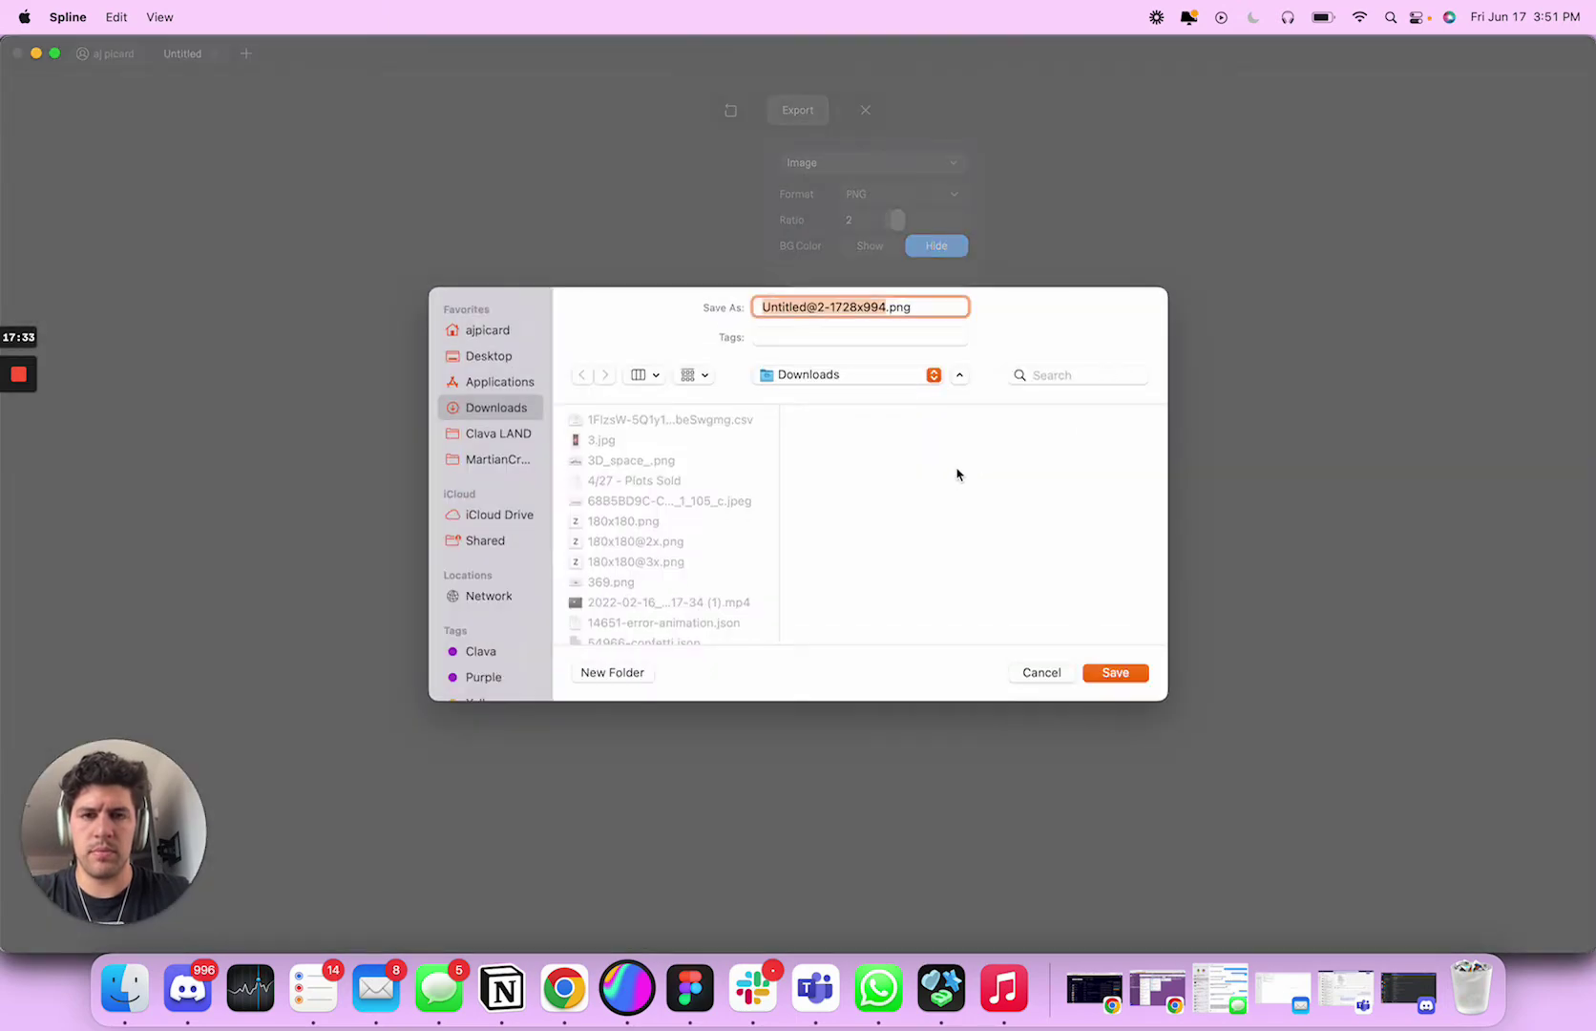
{"action": "left_click", "coordinate": [1085, 669]}
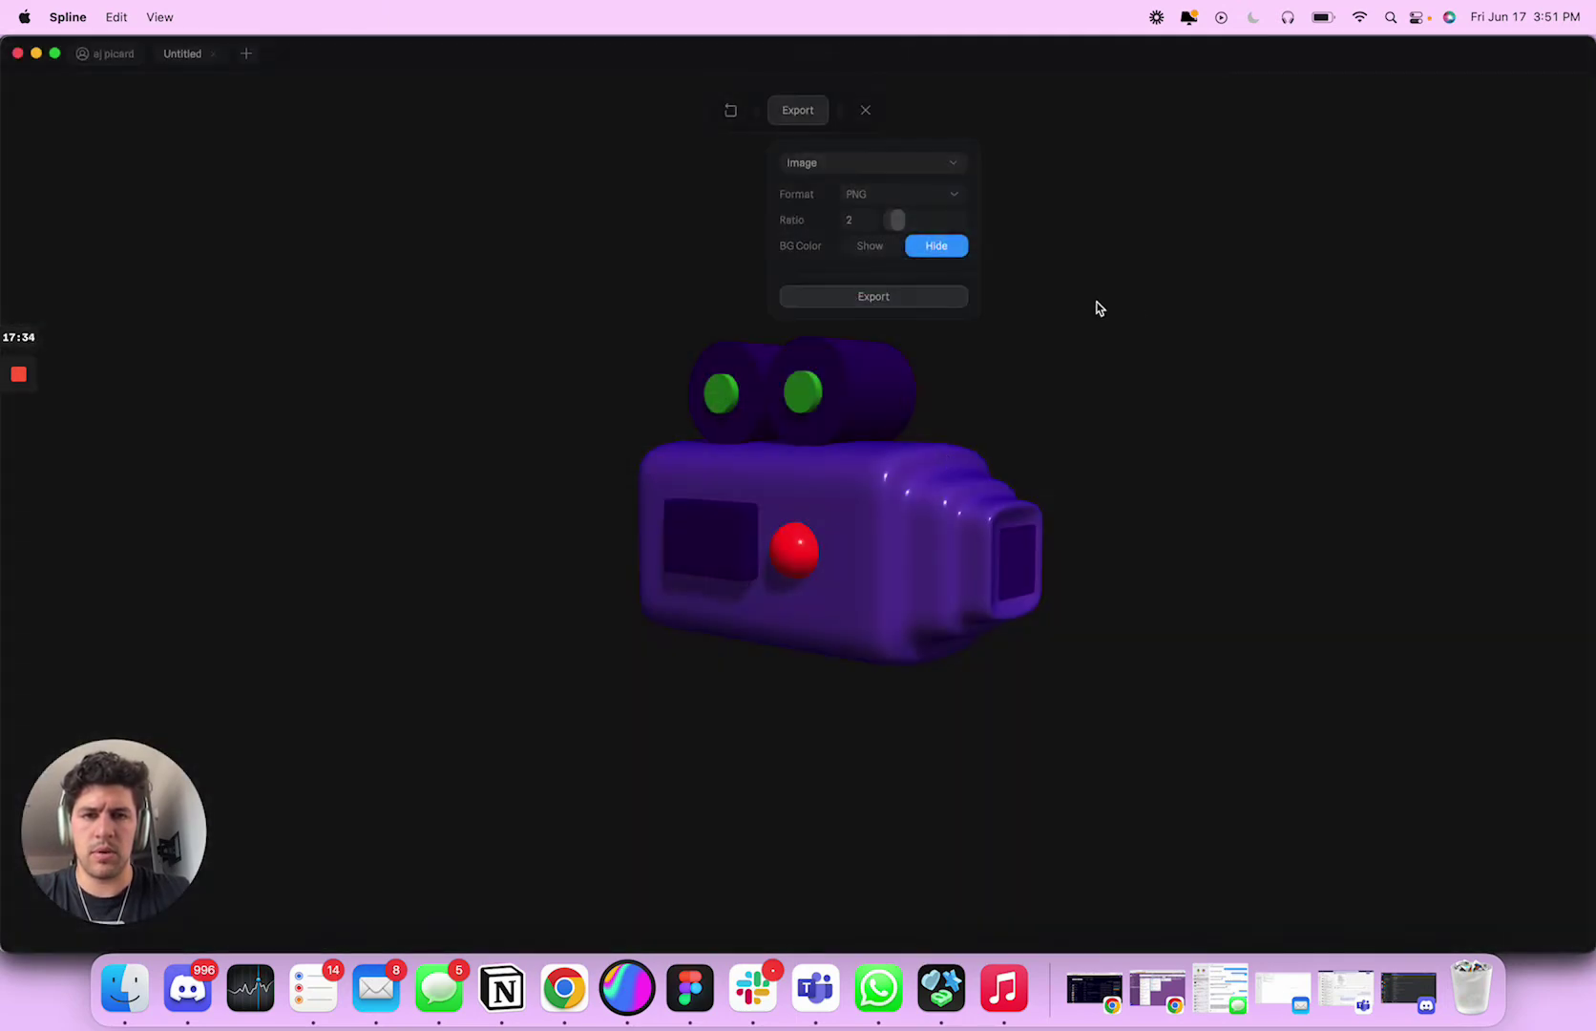
Step: Enlarge the camera in the preview and export it as a background-free PNG named camera
{"action": "left_click", "coordinate": [797, 132]}
{"action": "scroll", "coordinate": [830, 437], "scroll_direction": "down", "scroll_amount": 10}
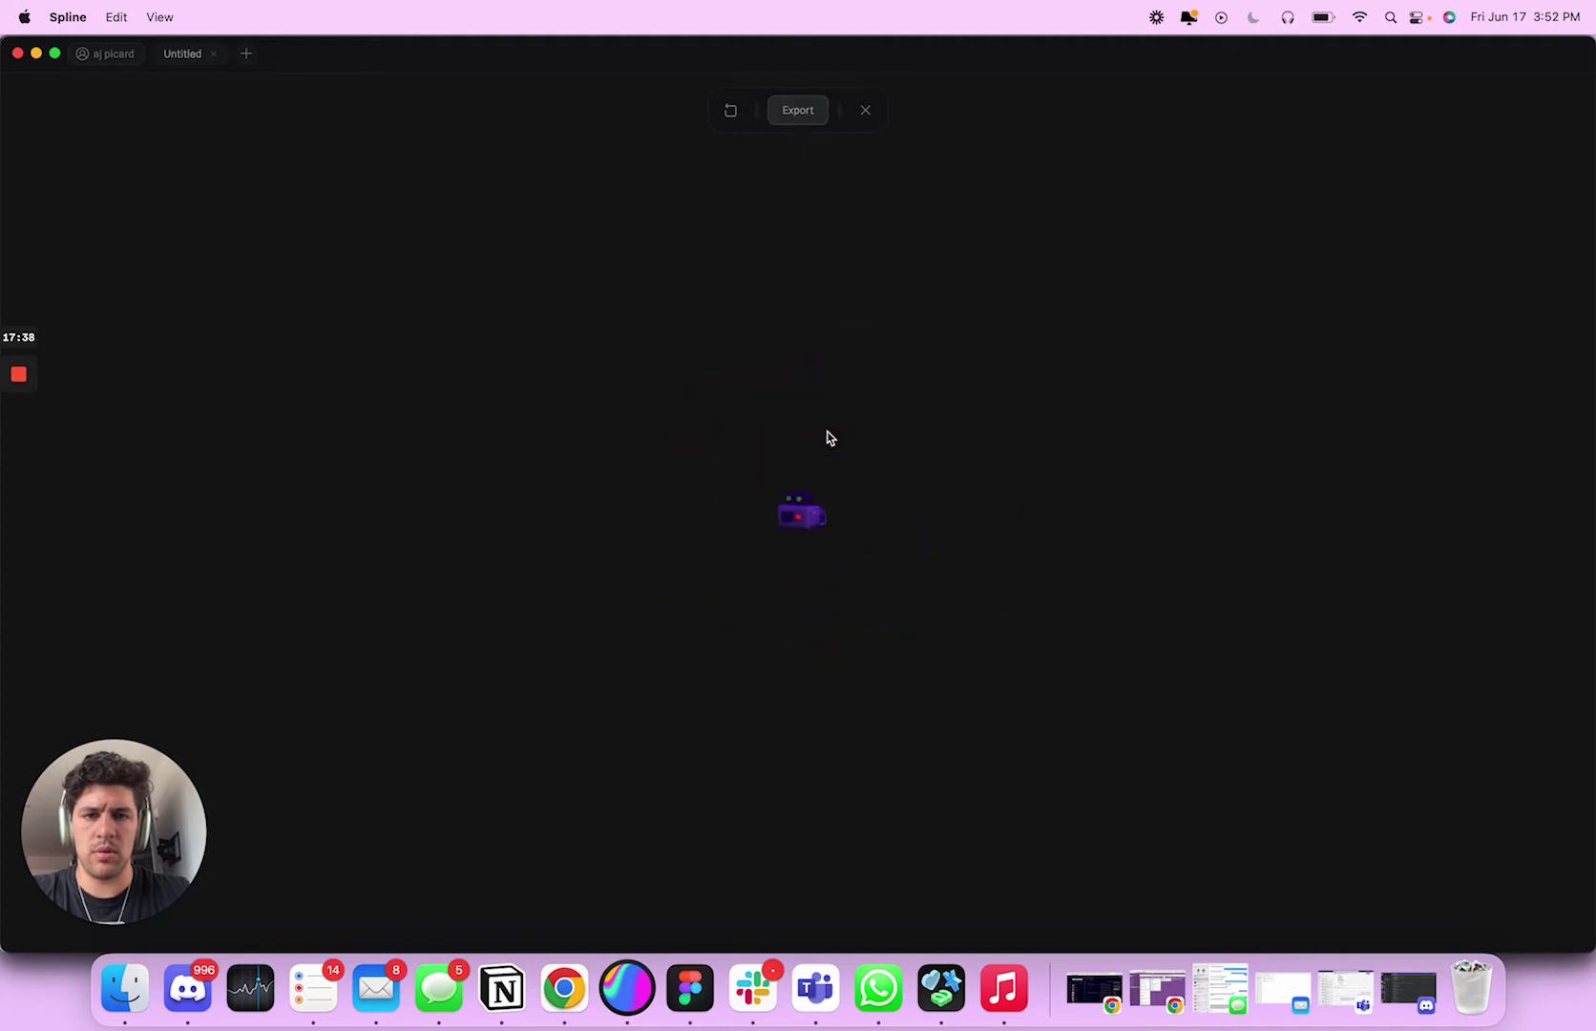
{"action": "scroll", "coordinate": [830, 438], "scroll_direction": "up", "scroll_amount": 15}
{"action": "scroll", "coordinate": [830, 437], "scroll_direction": "down", "scroll_amount": 8}
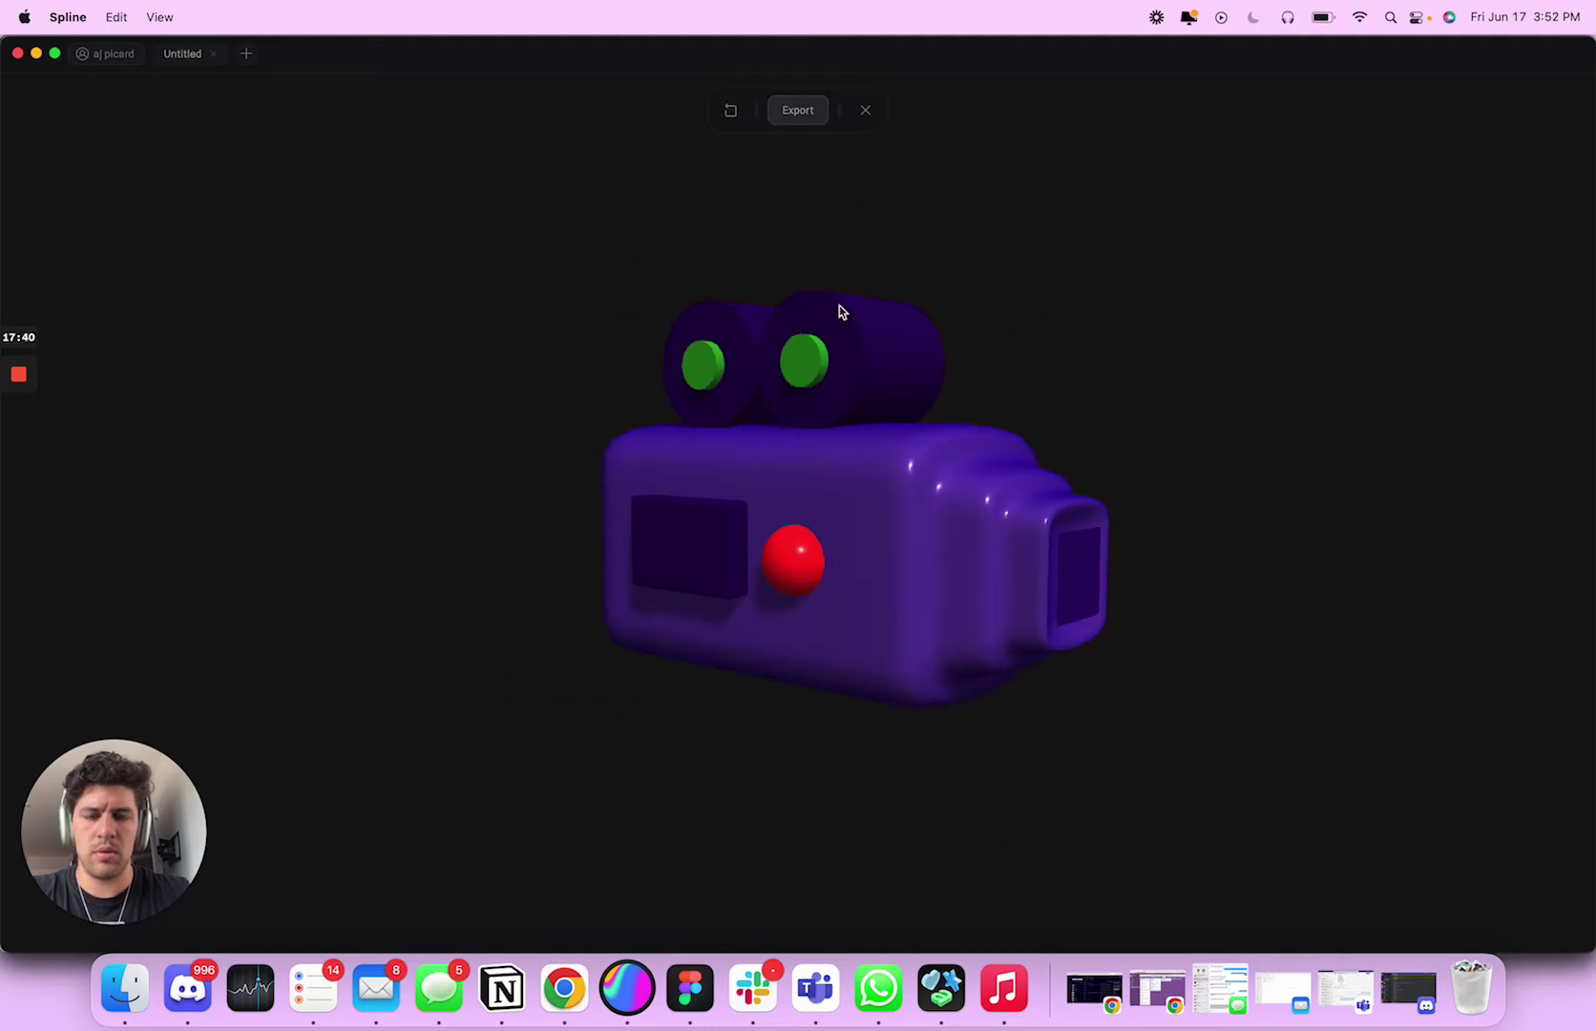
{"action": "left_click", "coordinate": [797, 111]}
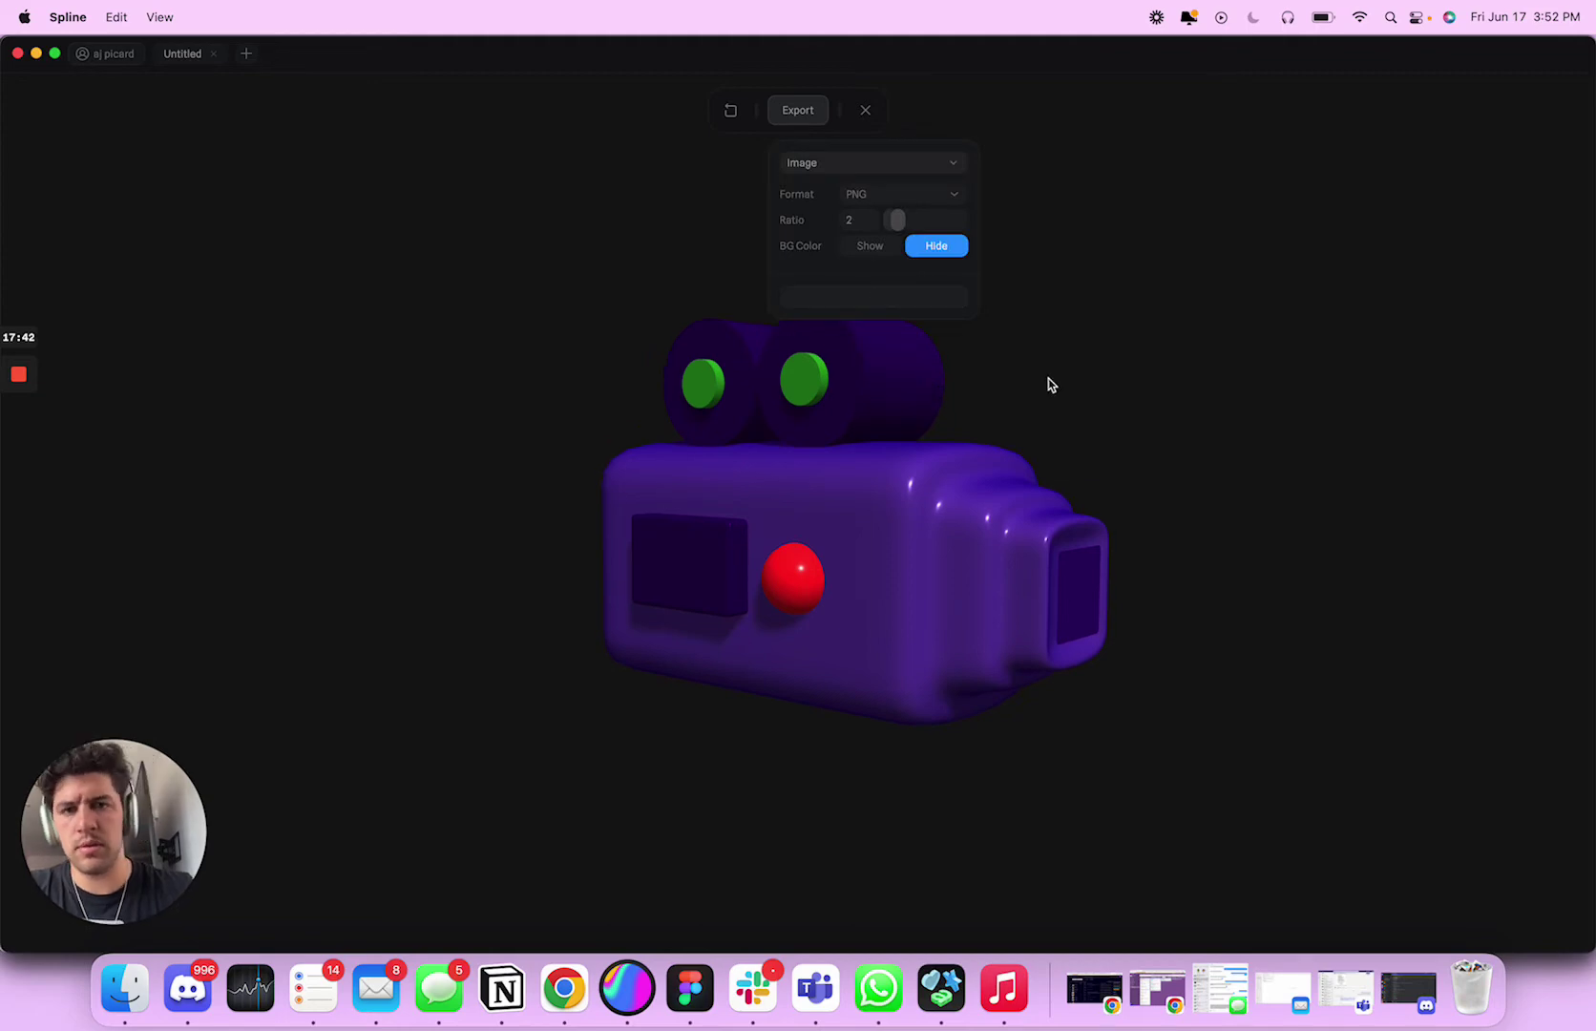
{"action": "type", "text": "camera"}
{"action": "key", "text": "Return"}
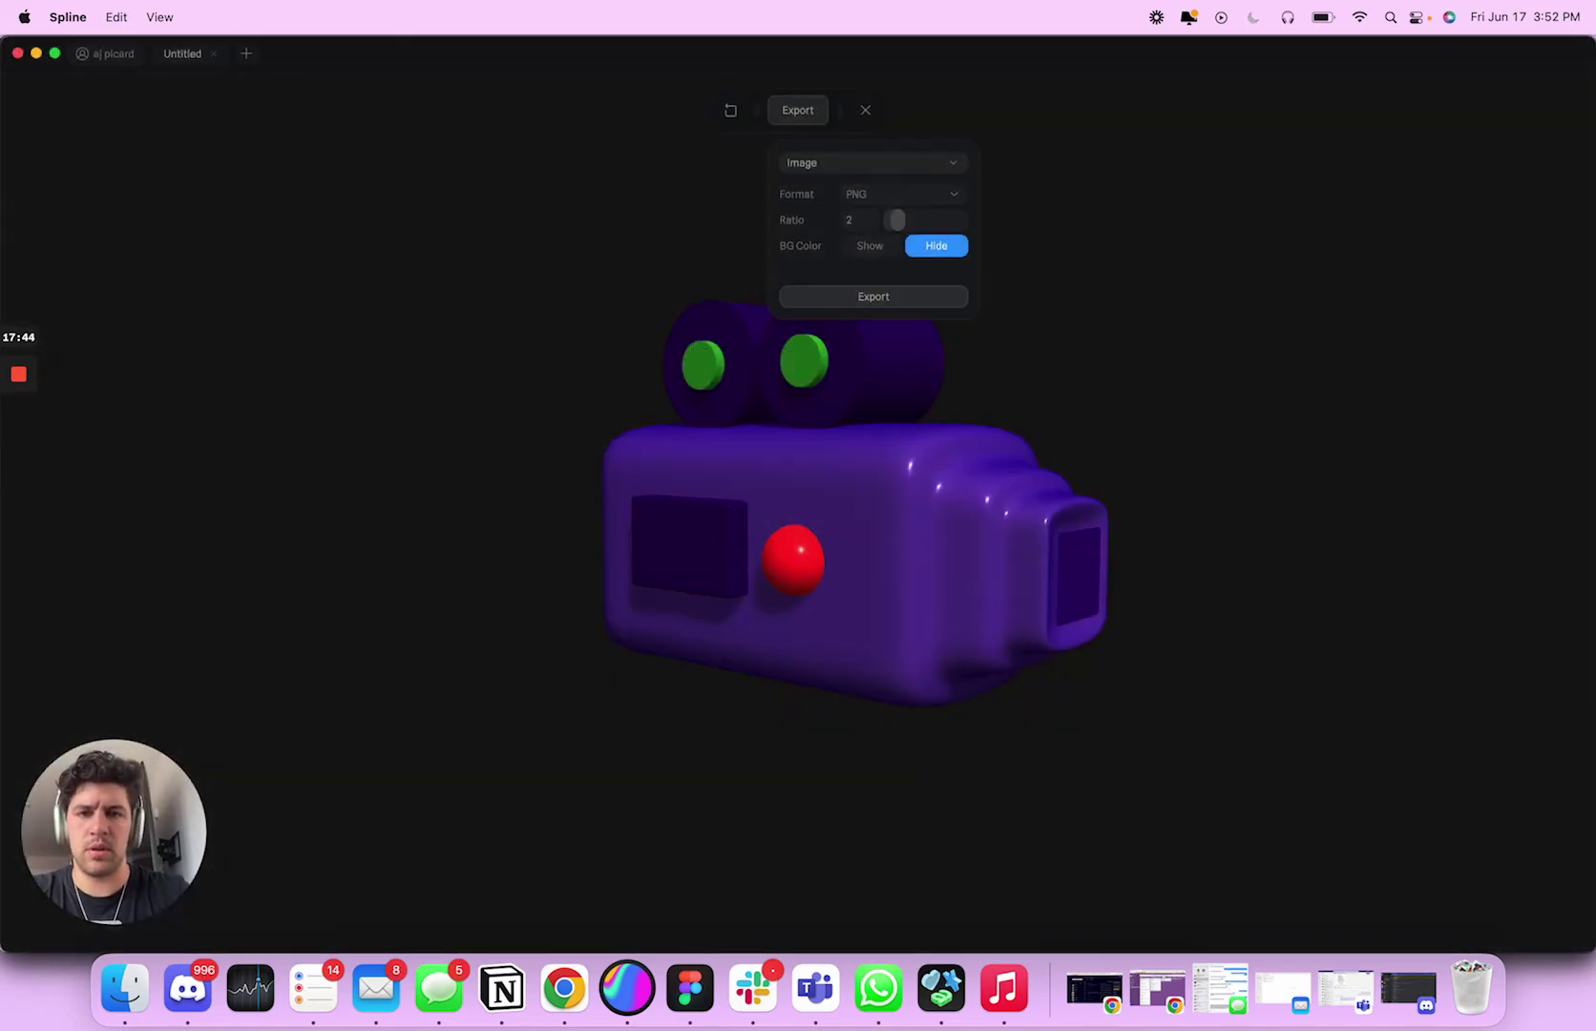
Step: Switch back to Adalo and replace the Login screen's uploaded picture with the newly exported transparent camera PNG
{"action": "key", "text": "super+Tab"}
{"action": "left_click", "coordinate": [229, 477]}
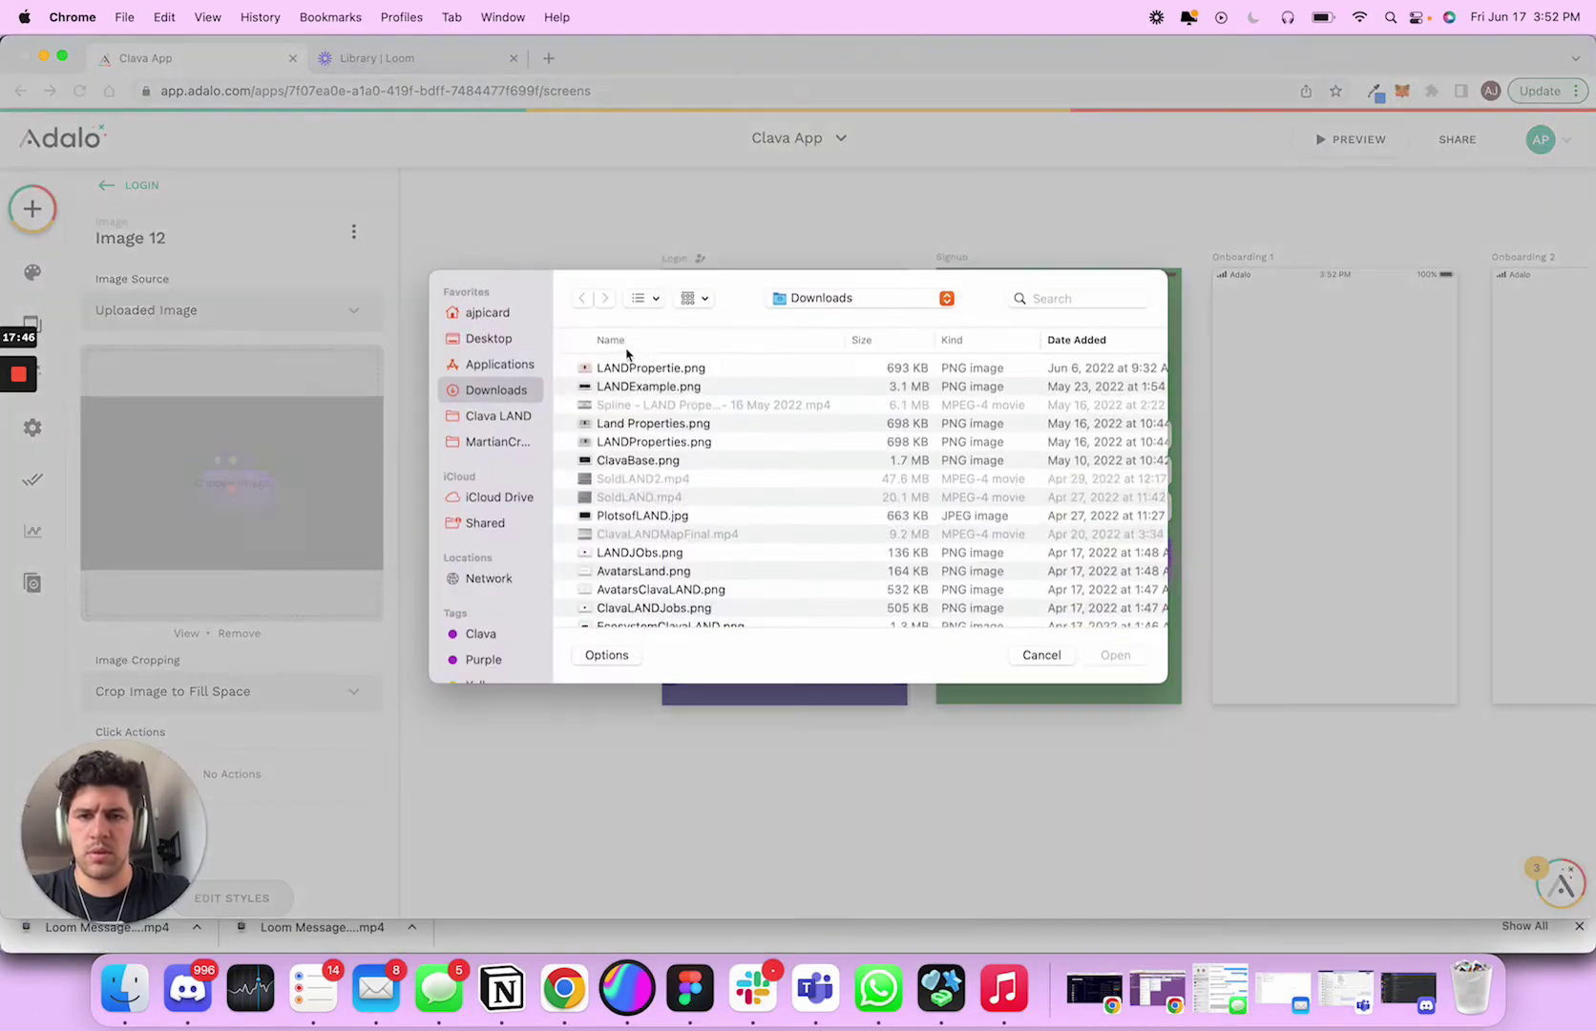
{"action": "left_click", "coordinate": [621, 369]}
{"action": "left_click", "coordinate": [1113, 656]}
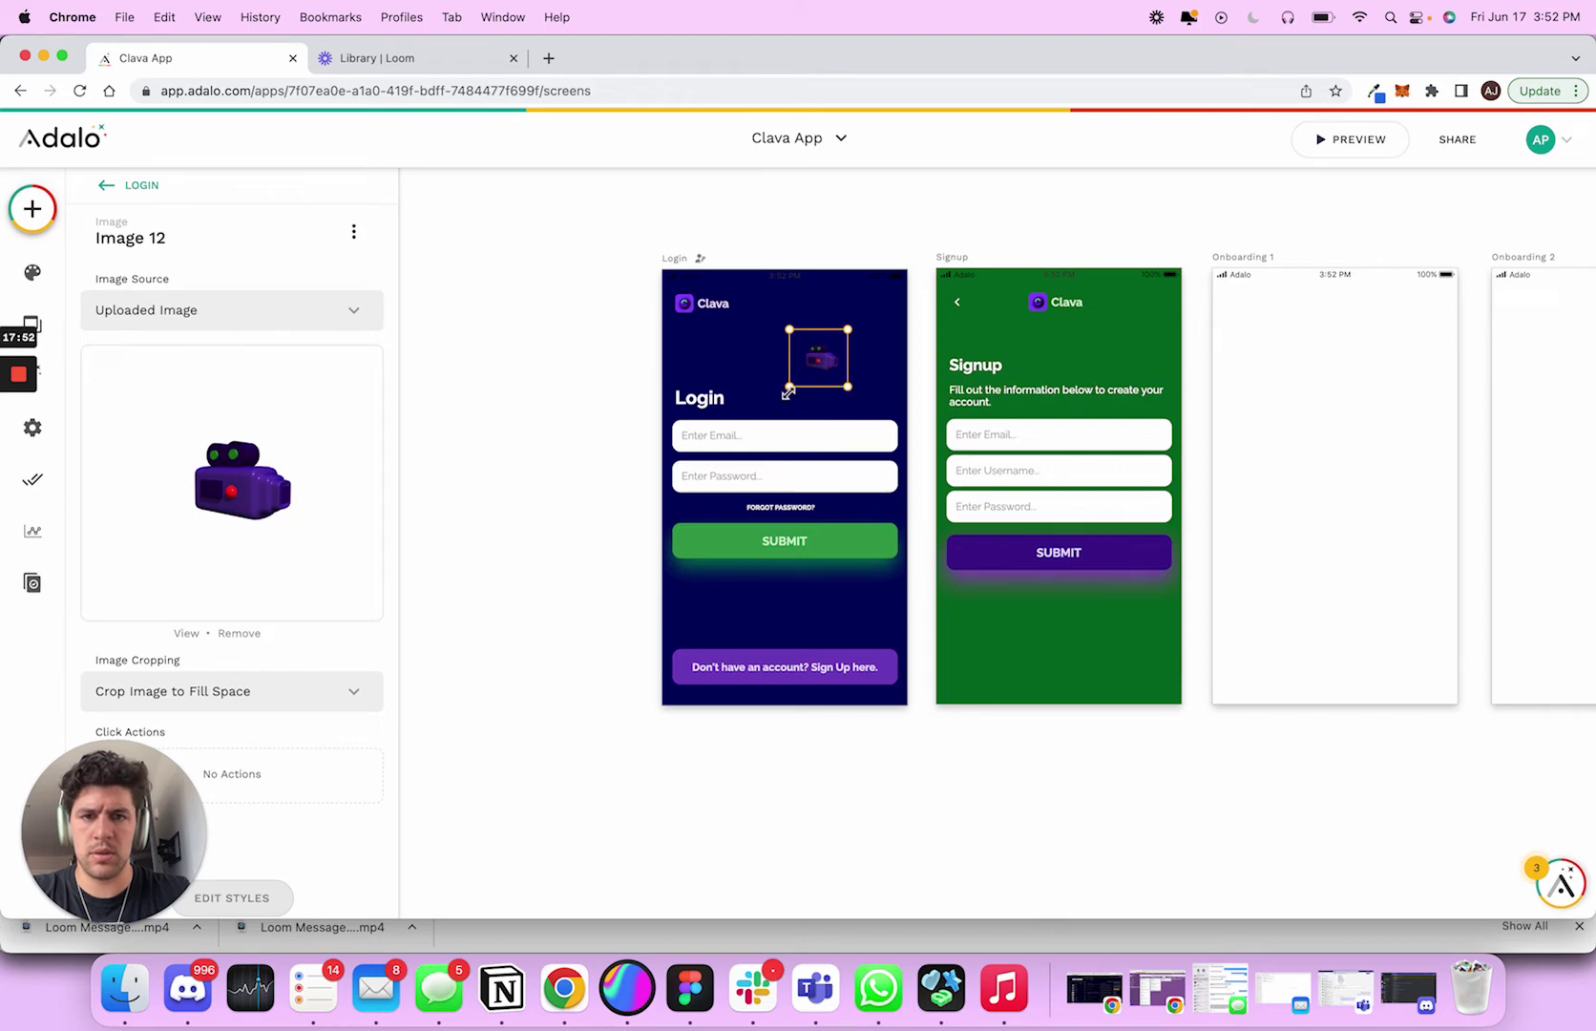
Step: Enlarge the camera image and place it beside the Login heading, against the right edge of the Login screen
{"action": "left_click_drag", "start_coordinate": [814, 387], "coordinate": [779, 446]}
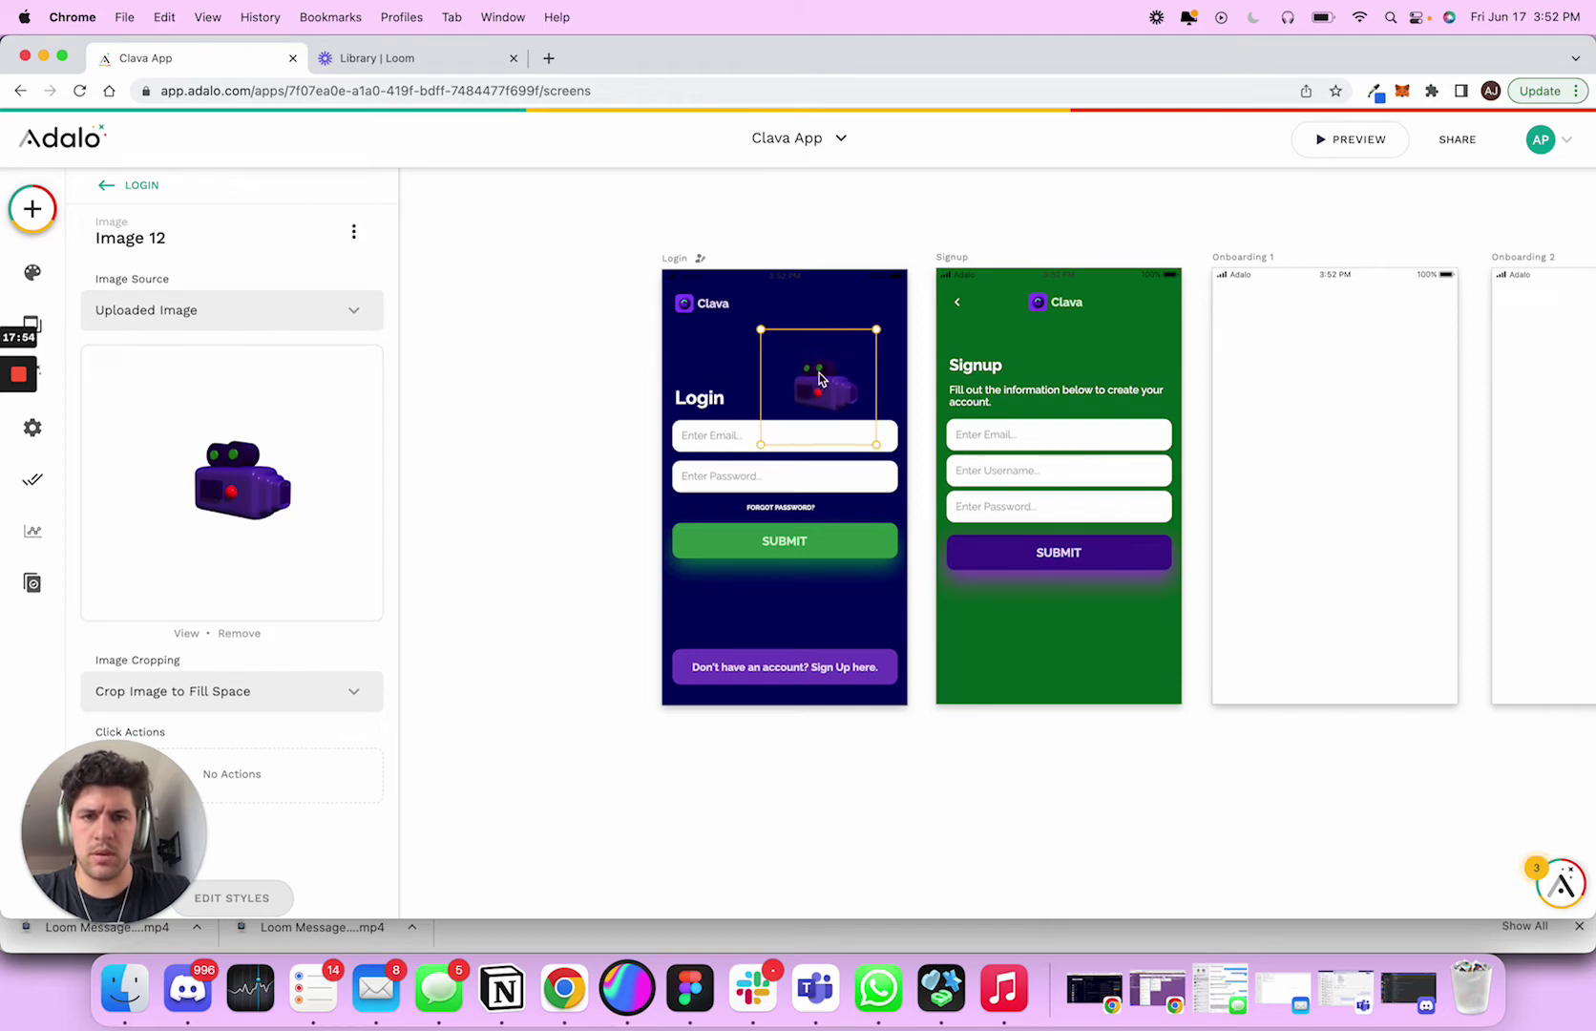
{"action": "left_click_drag", "start_coordinate": [818, 378], "coordinate": [797, 353]}
{"action": "left_click_drag", "start_coordinate": [850, 418], "coordinate": [1000, 568]}
{"action": "left_click_drag", "start_coordinate": [887, 454], "coordinate": [824, 371]}
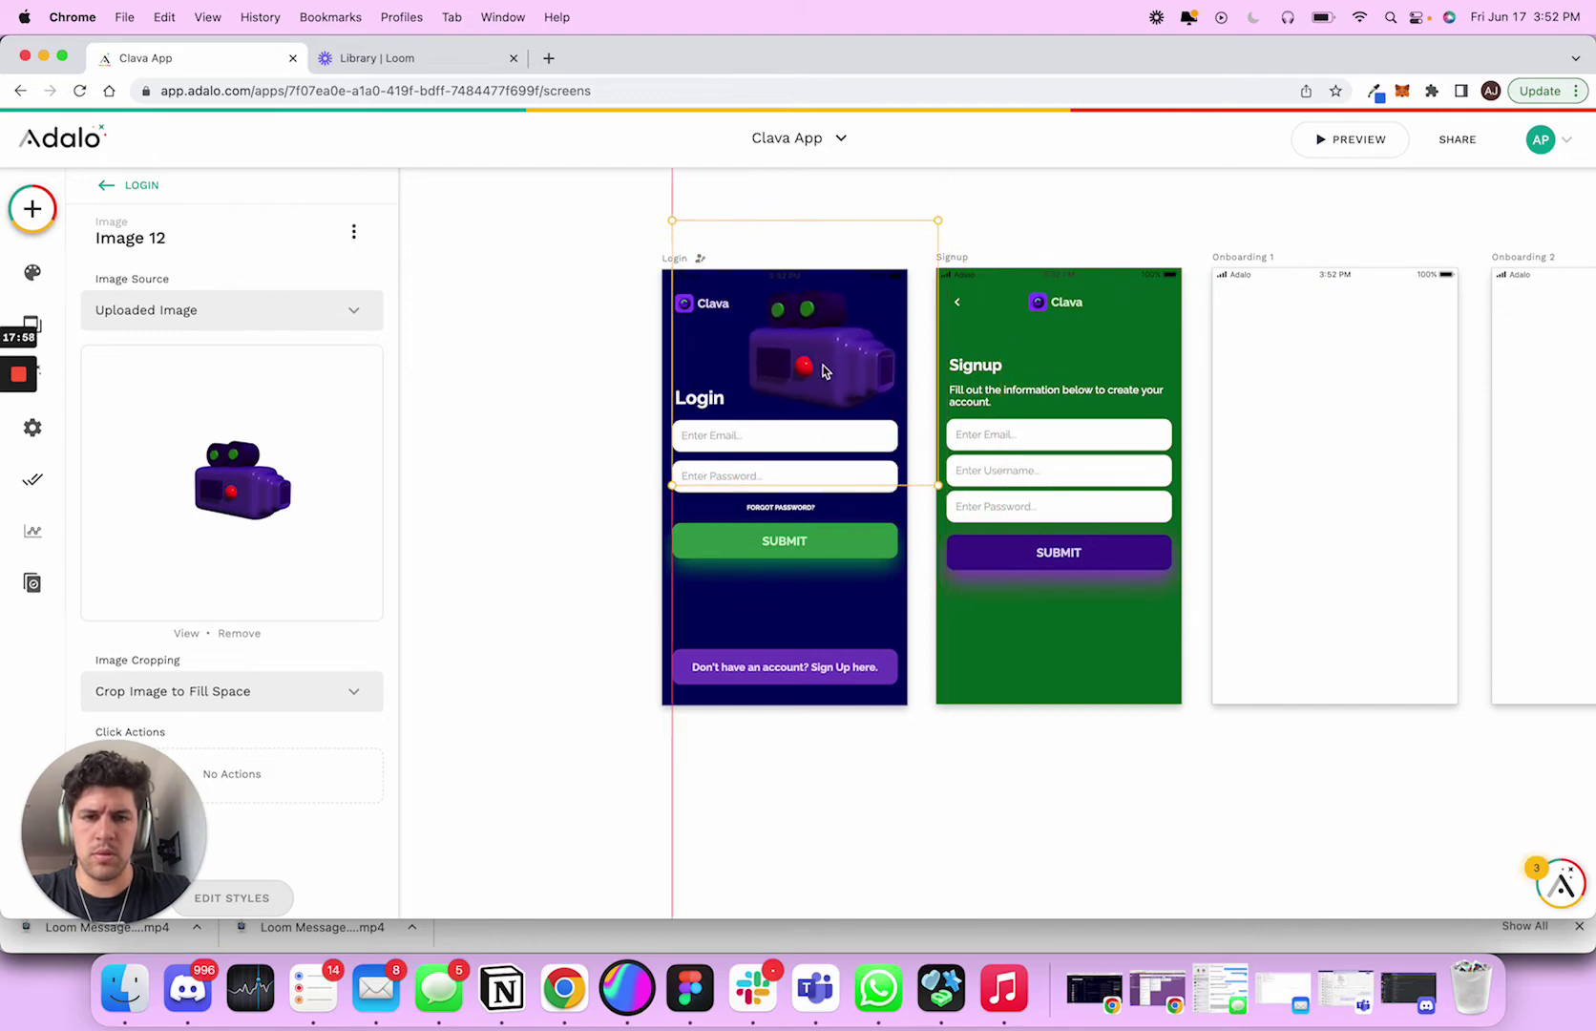
{"action": "left_click_drag", "start_coordinate": [946, 220], "coordinate": [870, 285]}
{"action": "left_click_drag", "start_coordinate": [805, 368], "coordinate": [843, 344]}
{"action": "left_click", "coordinate": [1047, 210]}
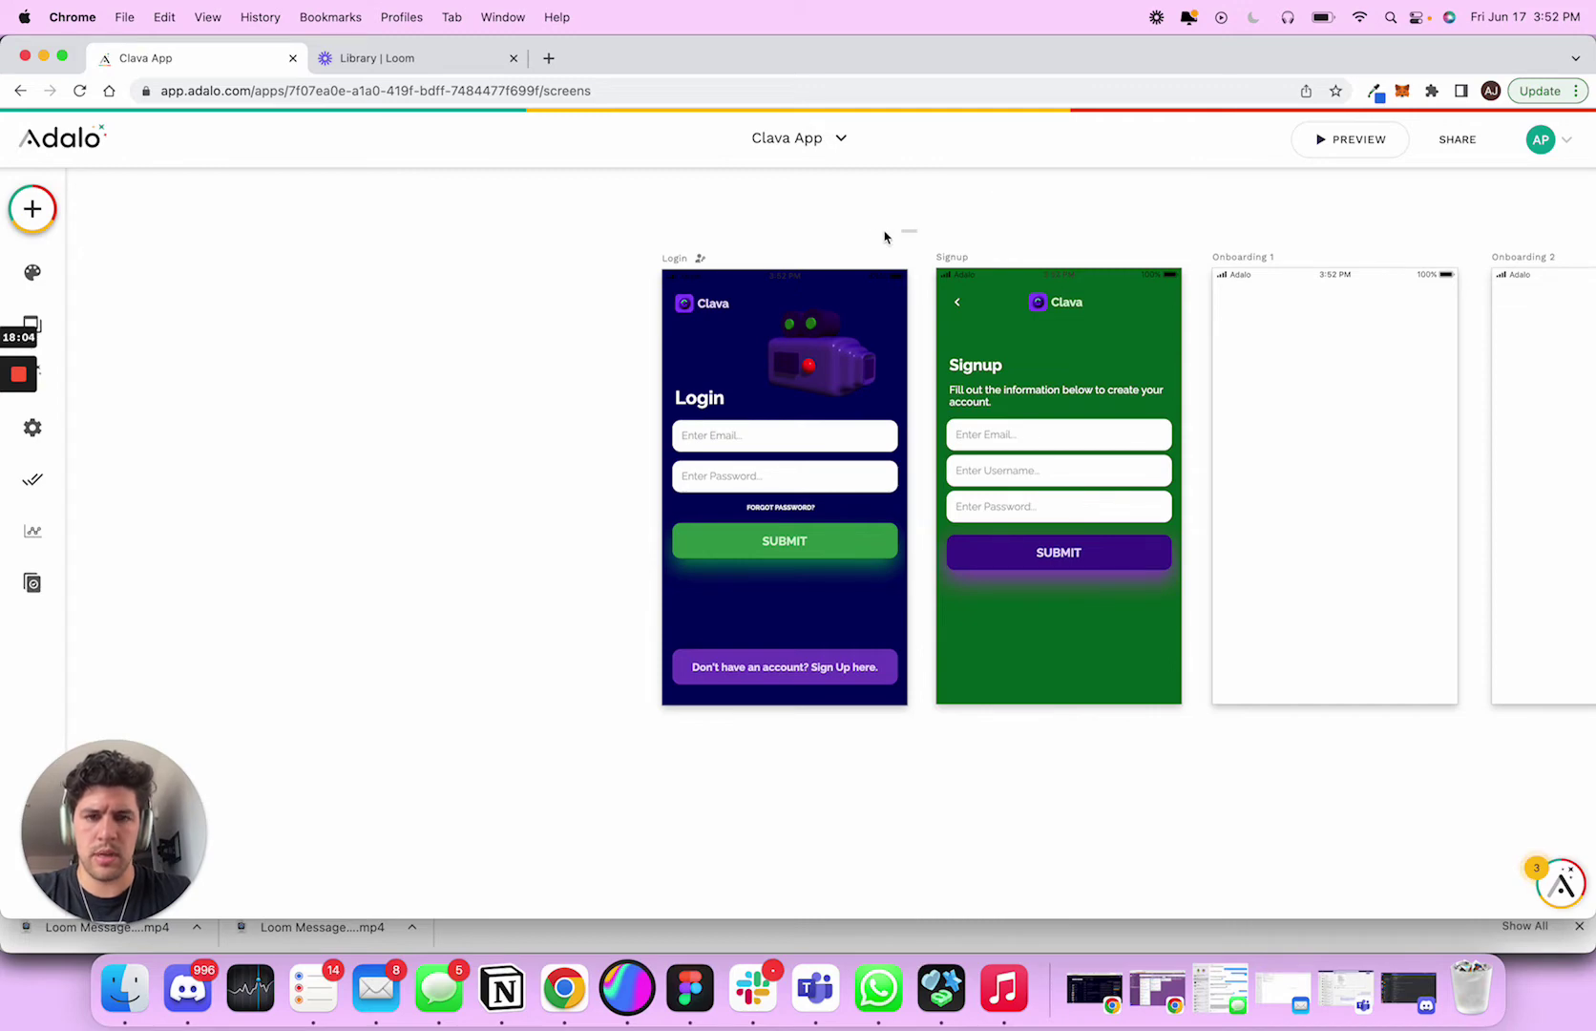
Step: Nudge the camera image slightly higher on the Login screen, keeping it aligned with the screen's right edge
{"action": "scroll", "coordinate": [840, 381], "scroll_direction": "down", "scroll_amount": 2}
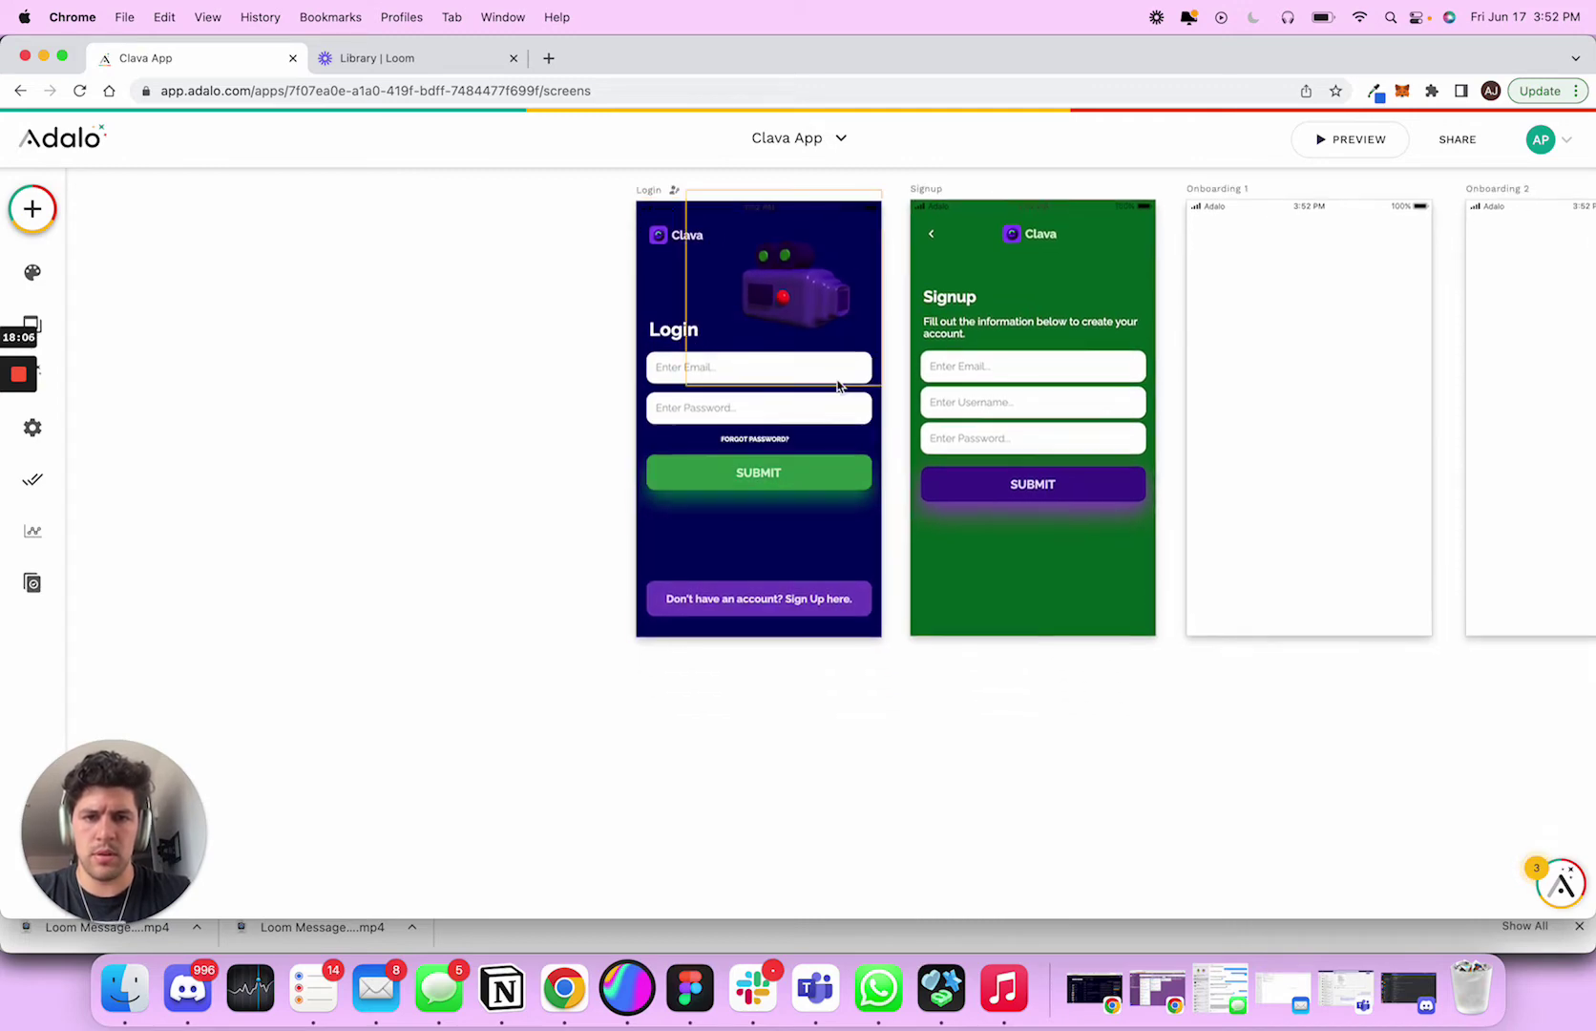
{"action": "left_click", "coordinate": [780, 342]}
{"action": "left_click", "coordinate": [952, 176]}
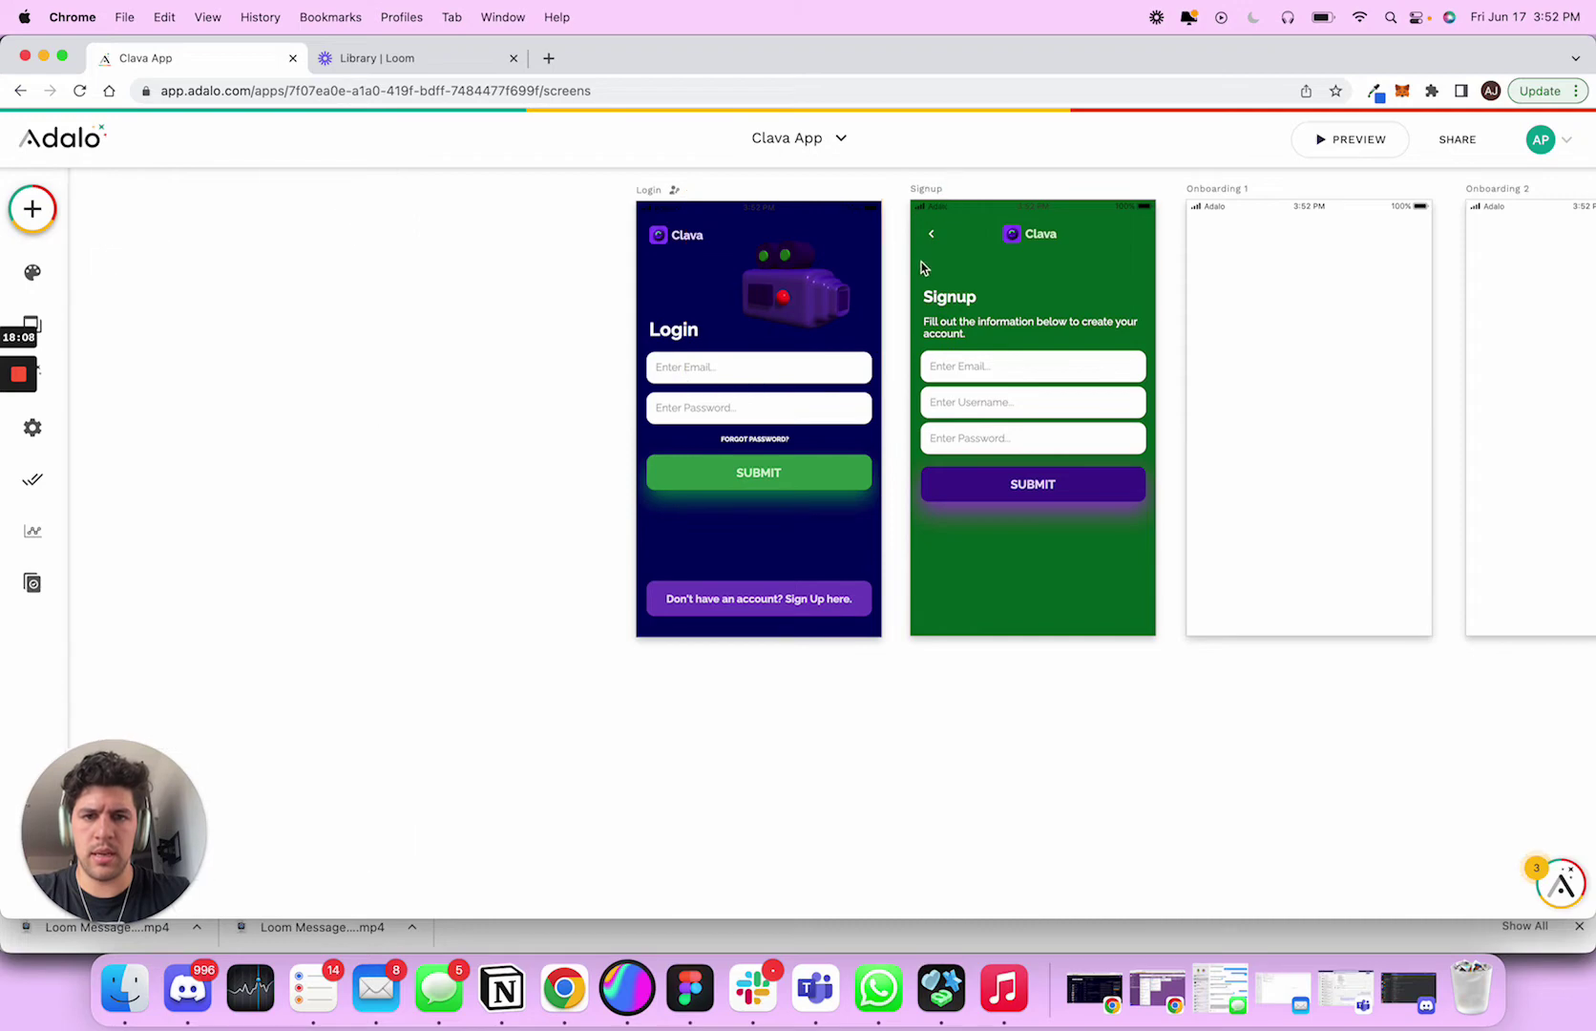
{"action": "scroll", "coordinate": [923, 267], "scroll_direction": "up", "scroll_amount": 2}
{"action": "left_click", "coordinate": [781, 361]}
{"action": "left_click_drag", "start_coordinate": [782, 361], "coordinate": [789, 347]}
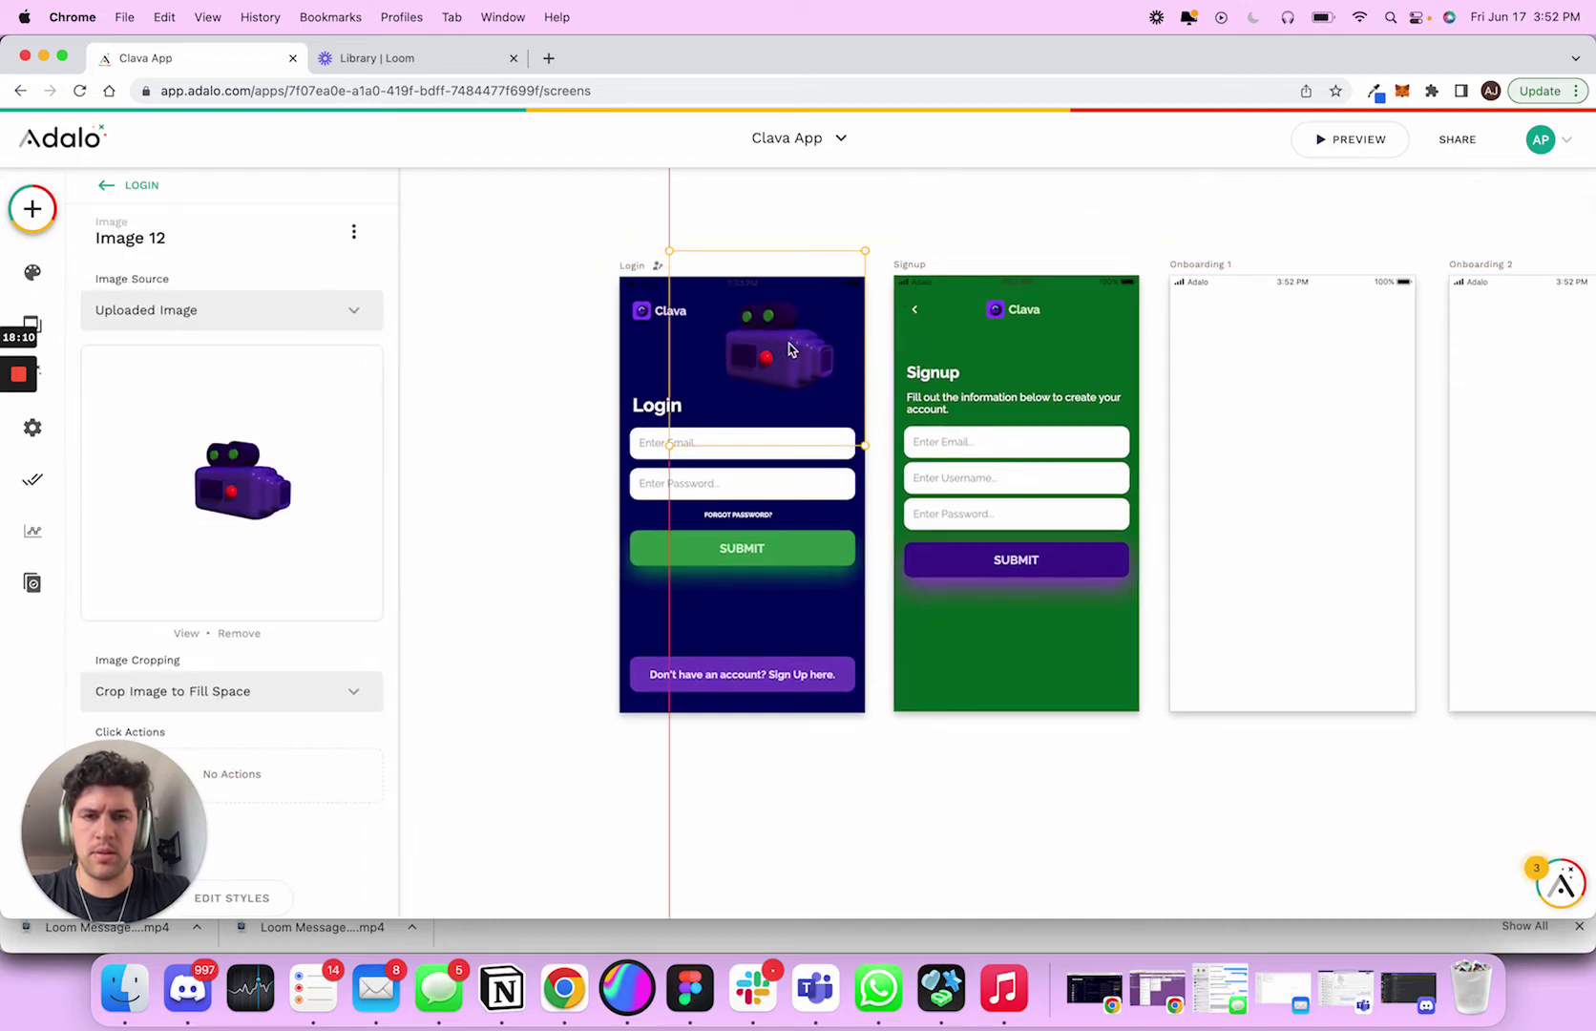